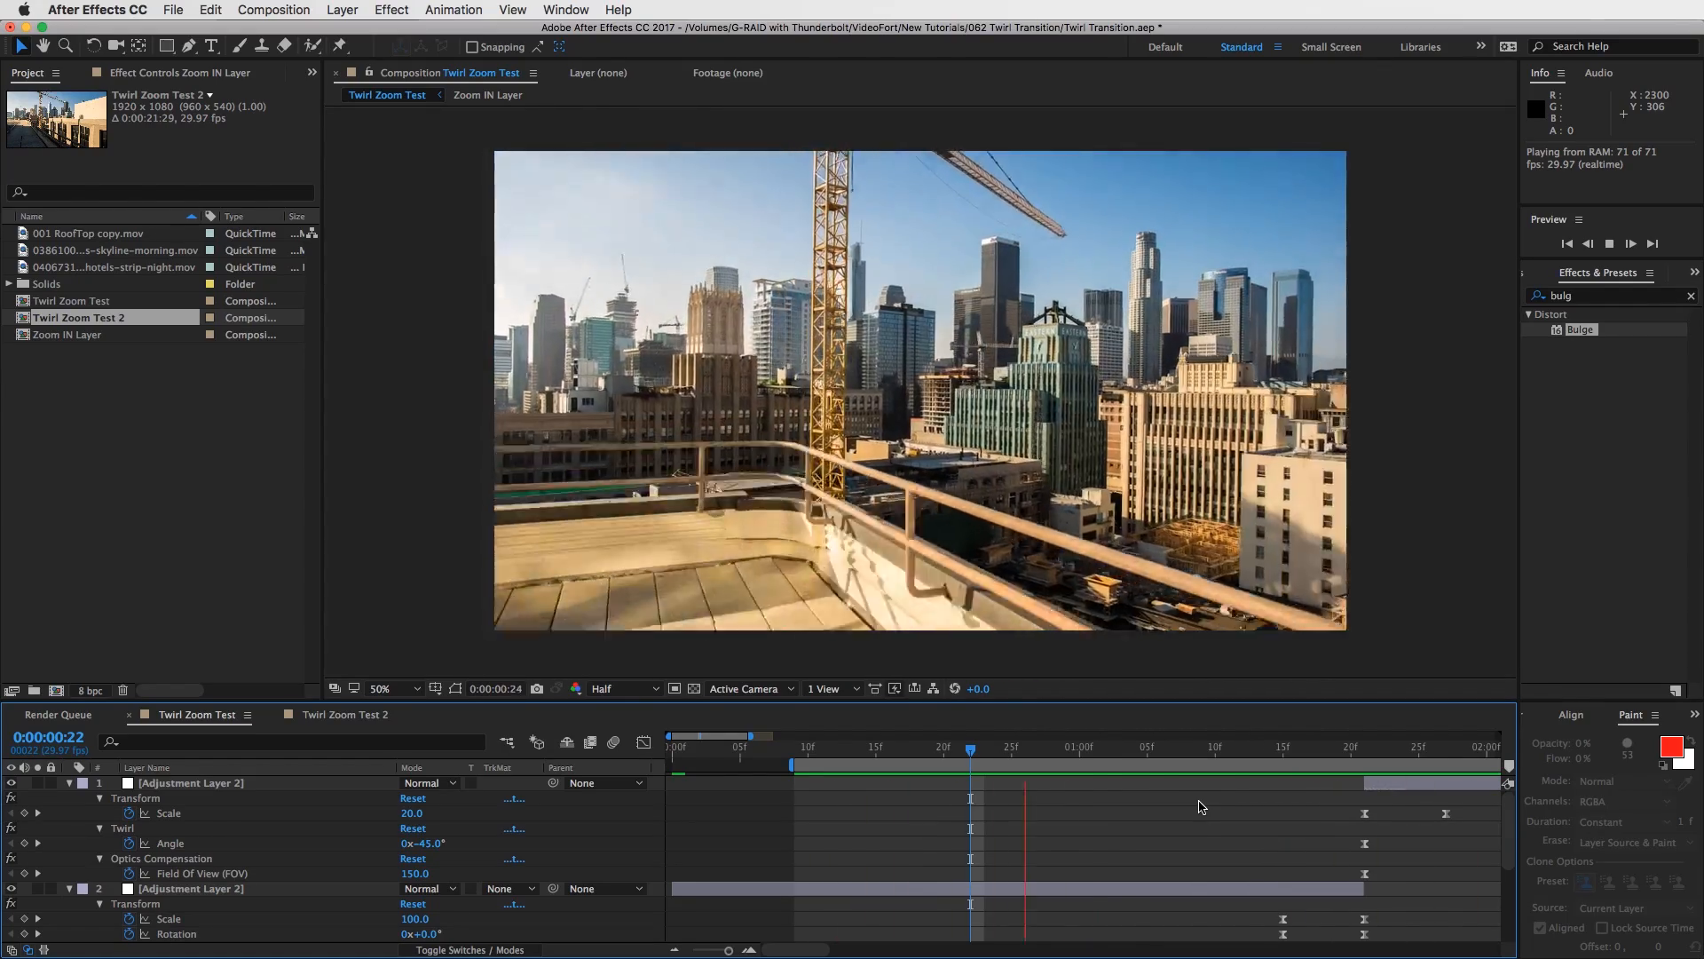
Preview the transition in the Twirl Zoom Test 2 composition, and clear the effects search.
click(1196, 751)
mouse_move(1256, 762)
mouse_down()
mouse_move(1168, 758)
mouse_move(1279, 786)
mouse_up()
click(337, 716)
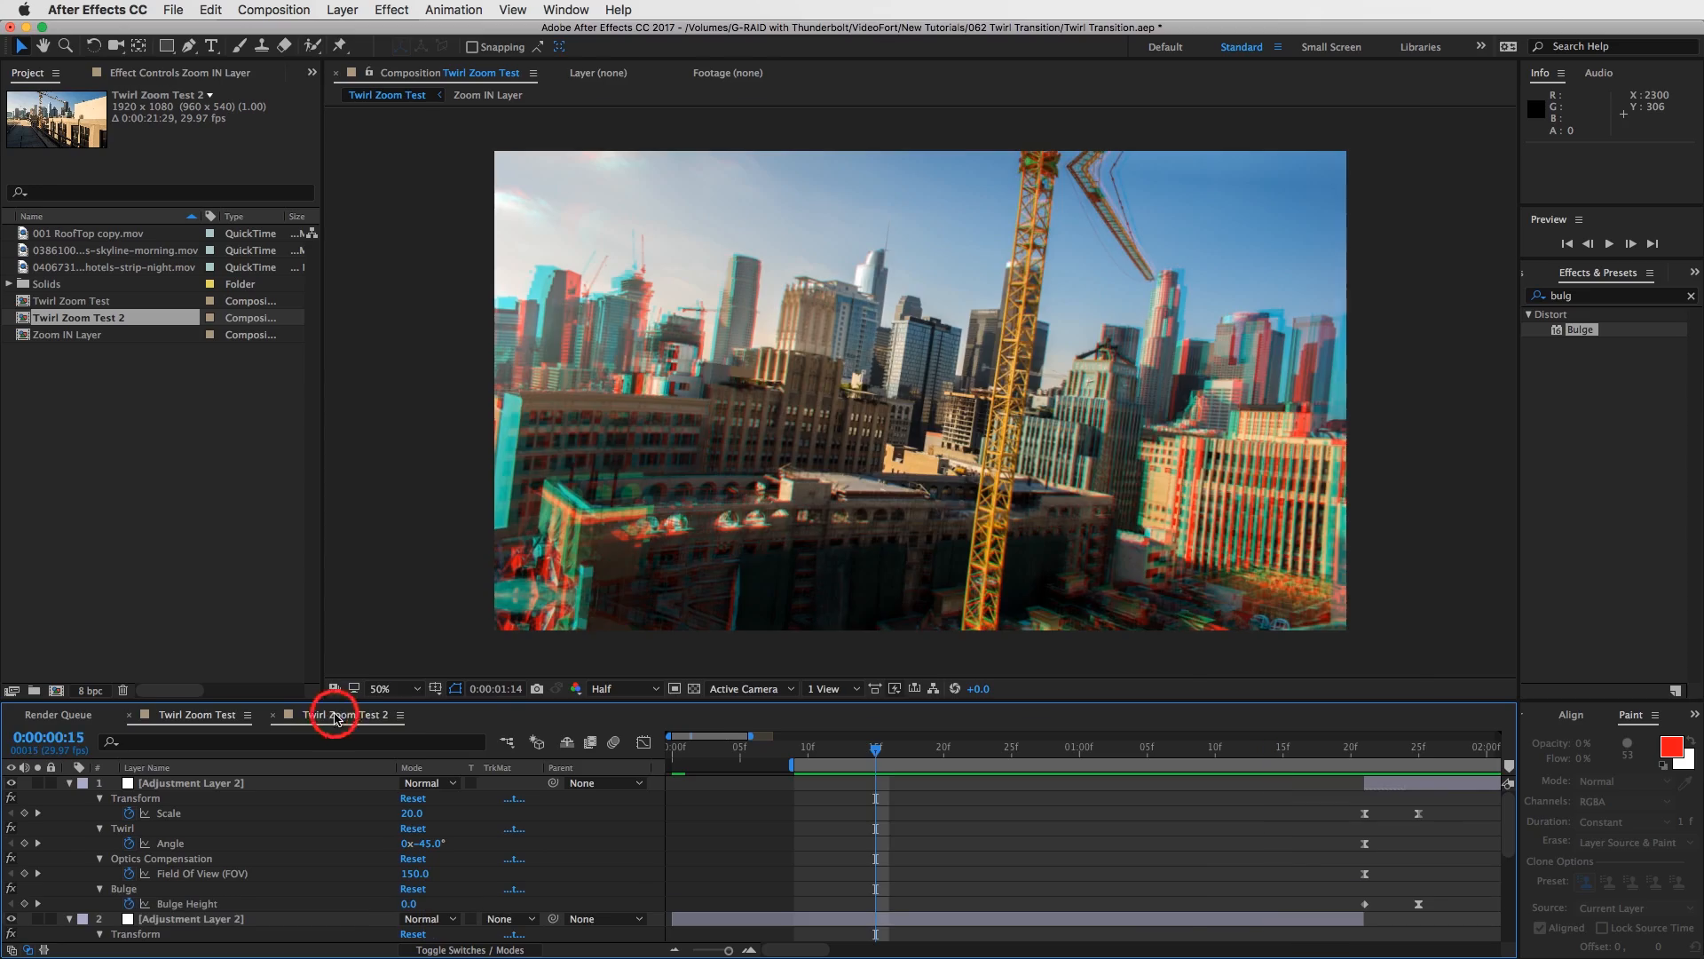
click(1605, 247)
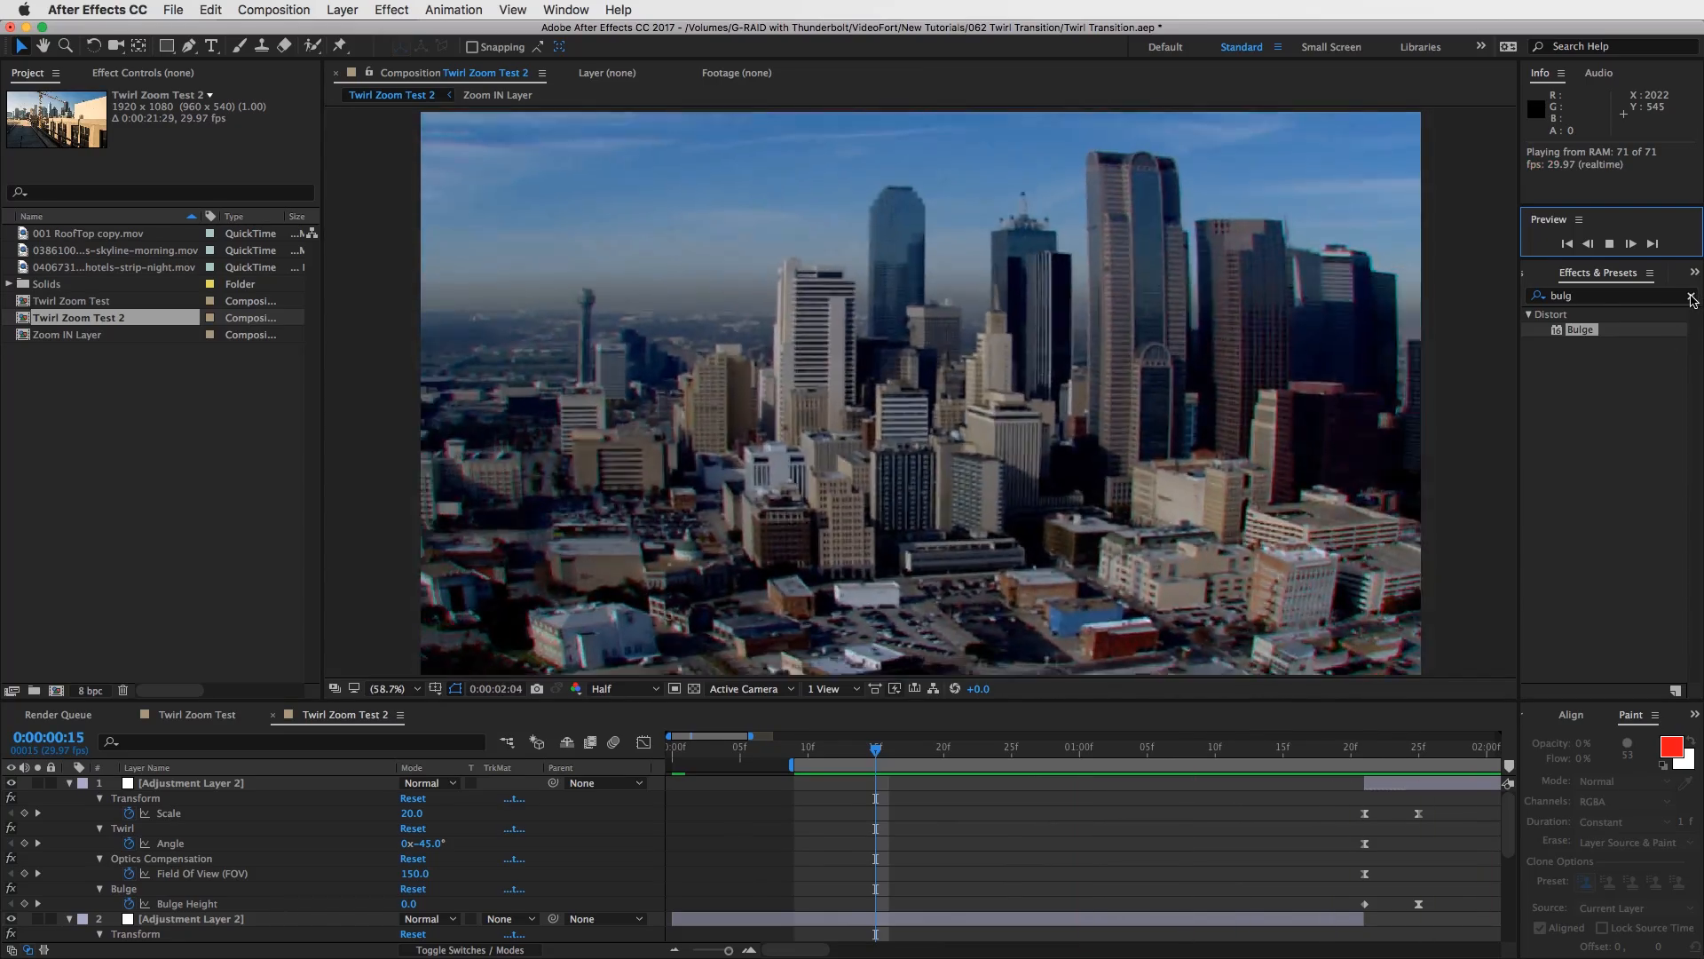
click(1691, 296)
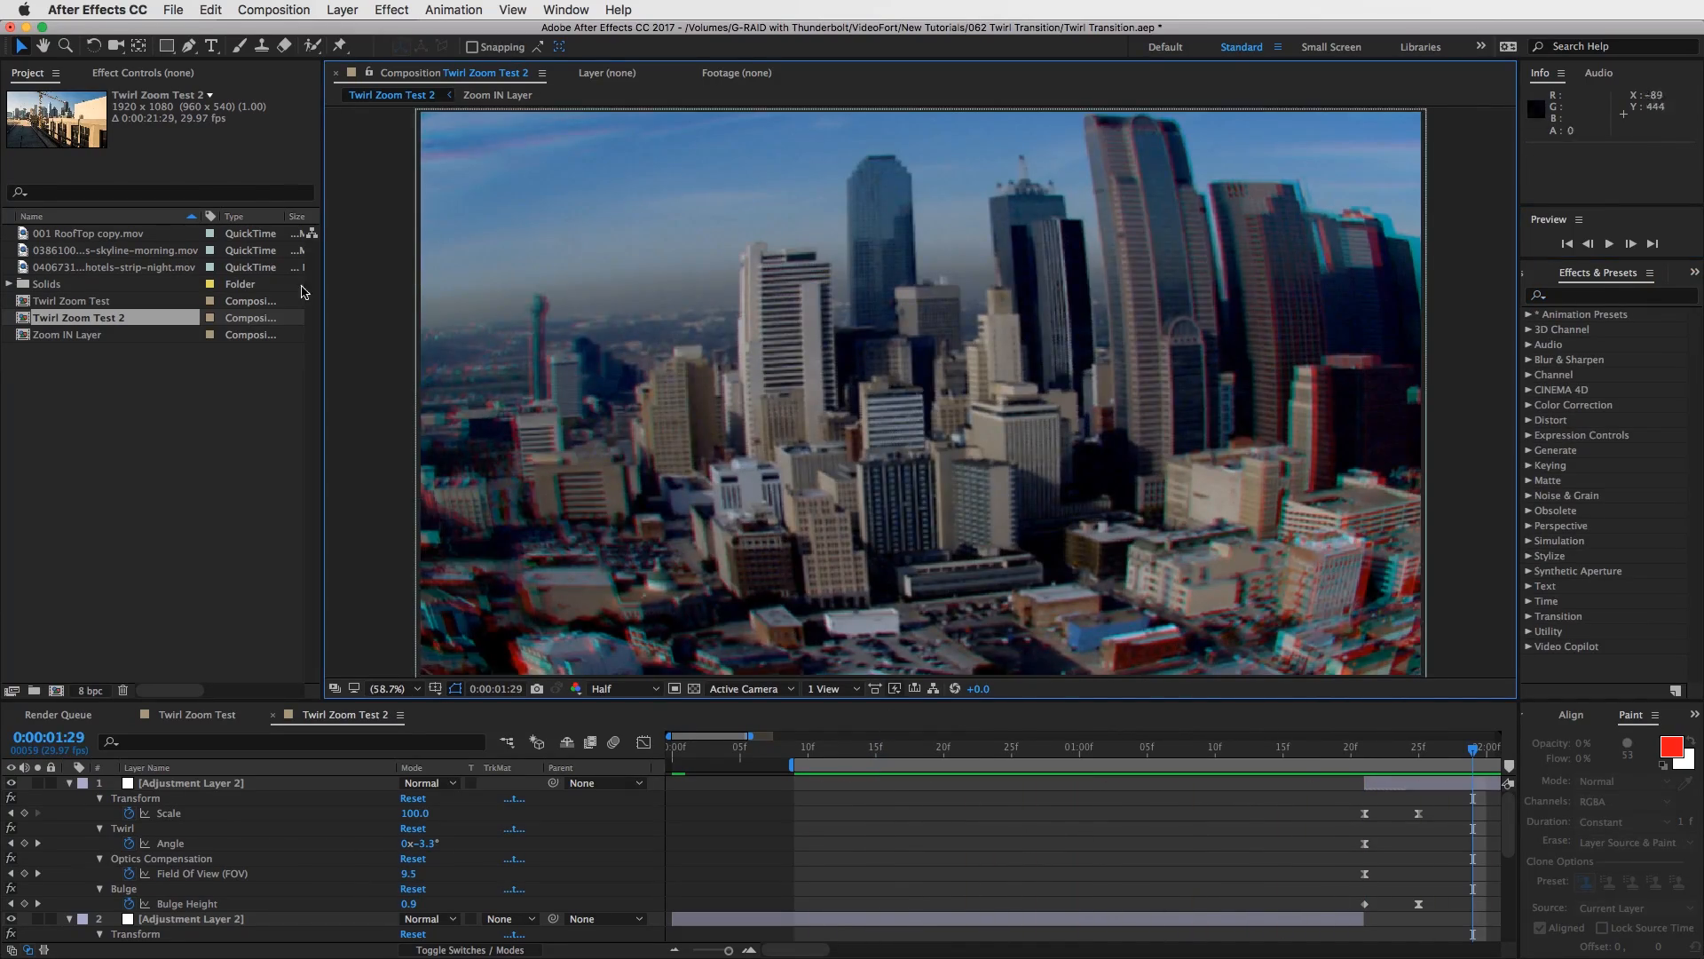
Create a new composition from the footage 038610062-dallas-skyline-morning.mov.
click(151, 260)
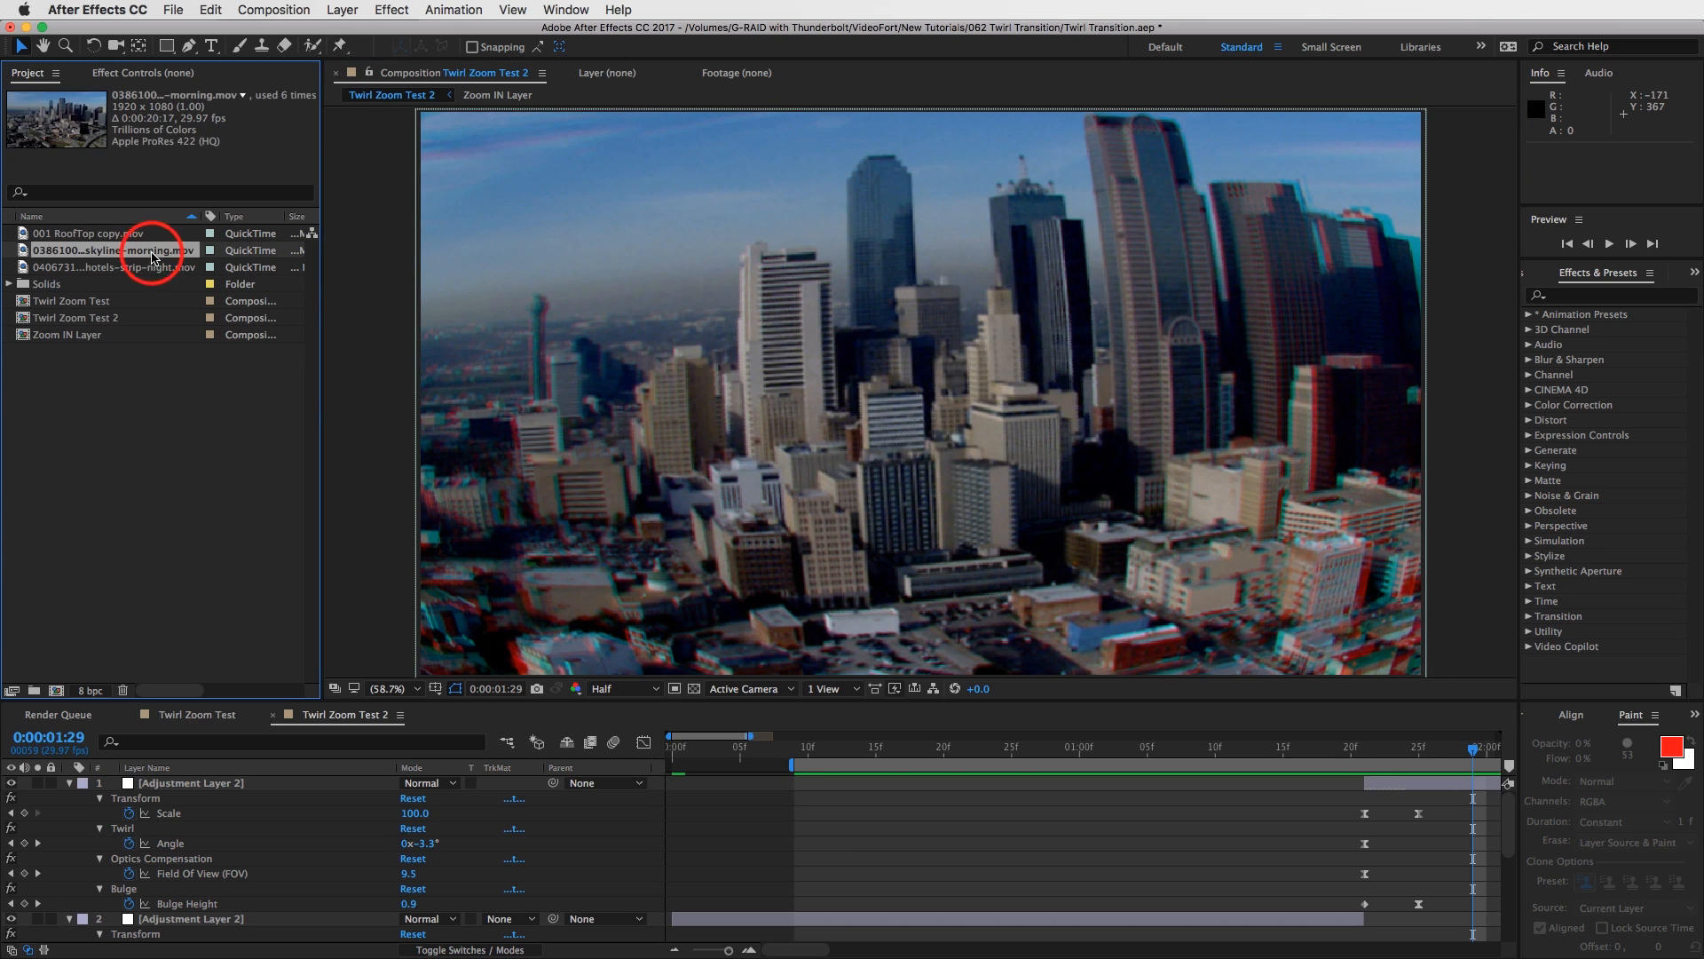
click(127, 257)
click(125, 266)
click(125, 250)
drag(22, 250, 56, 689)
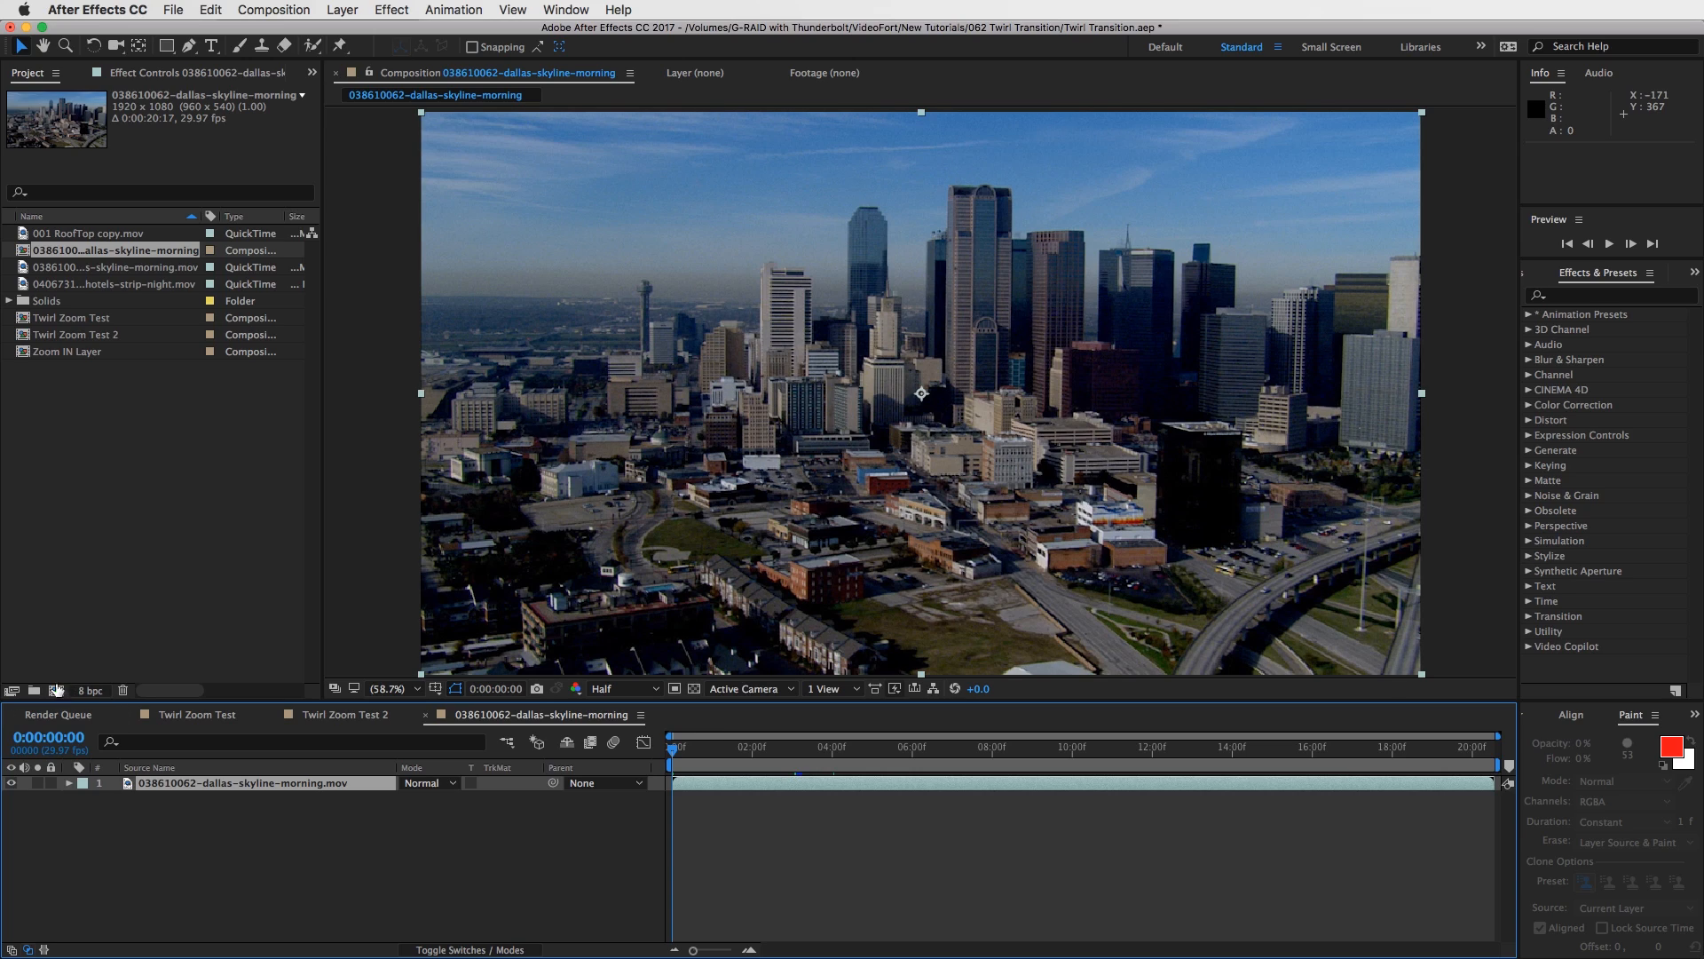
Shorten the Dallas skyline clip to six seconds of later footage, running from 0:00:00:00 to 0:00:05:29.
drag(742, 752, 944, 752)
drag(674, 785, 911, 748)
drag(1224, 781, 905, 750)
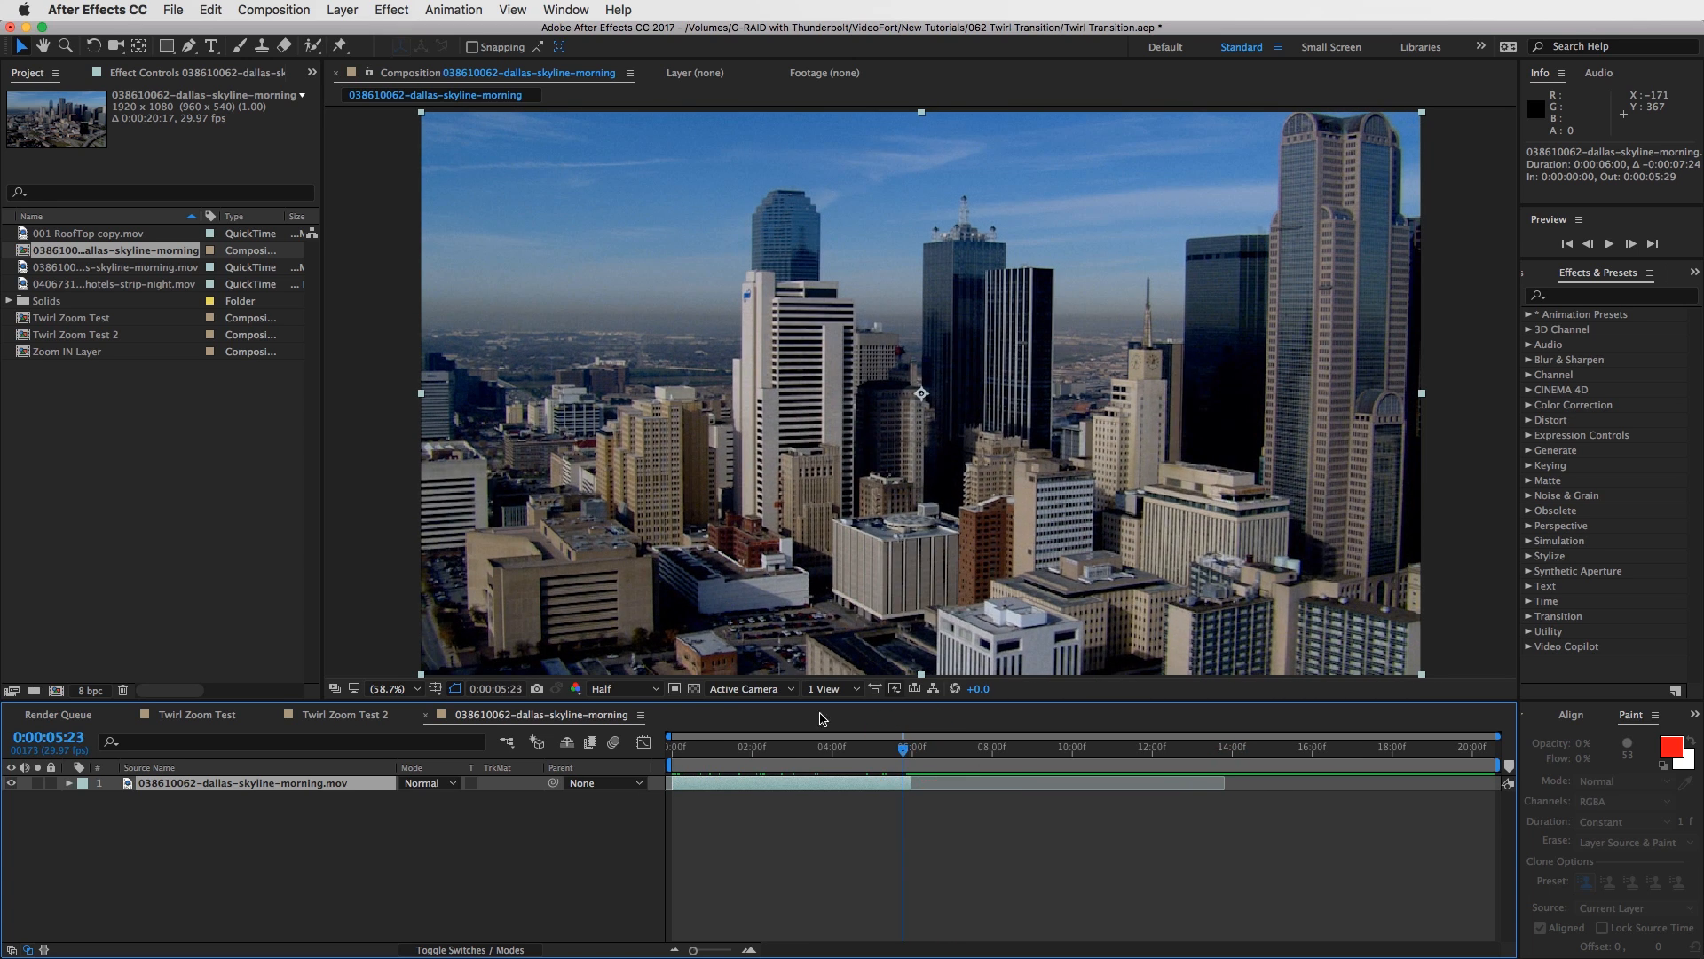
Add the Las Vegas hotels night clip beneath the Dallas layer, starting where that clip ends, and trim its end to 0:00:10:18.
click(84, 284)
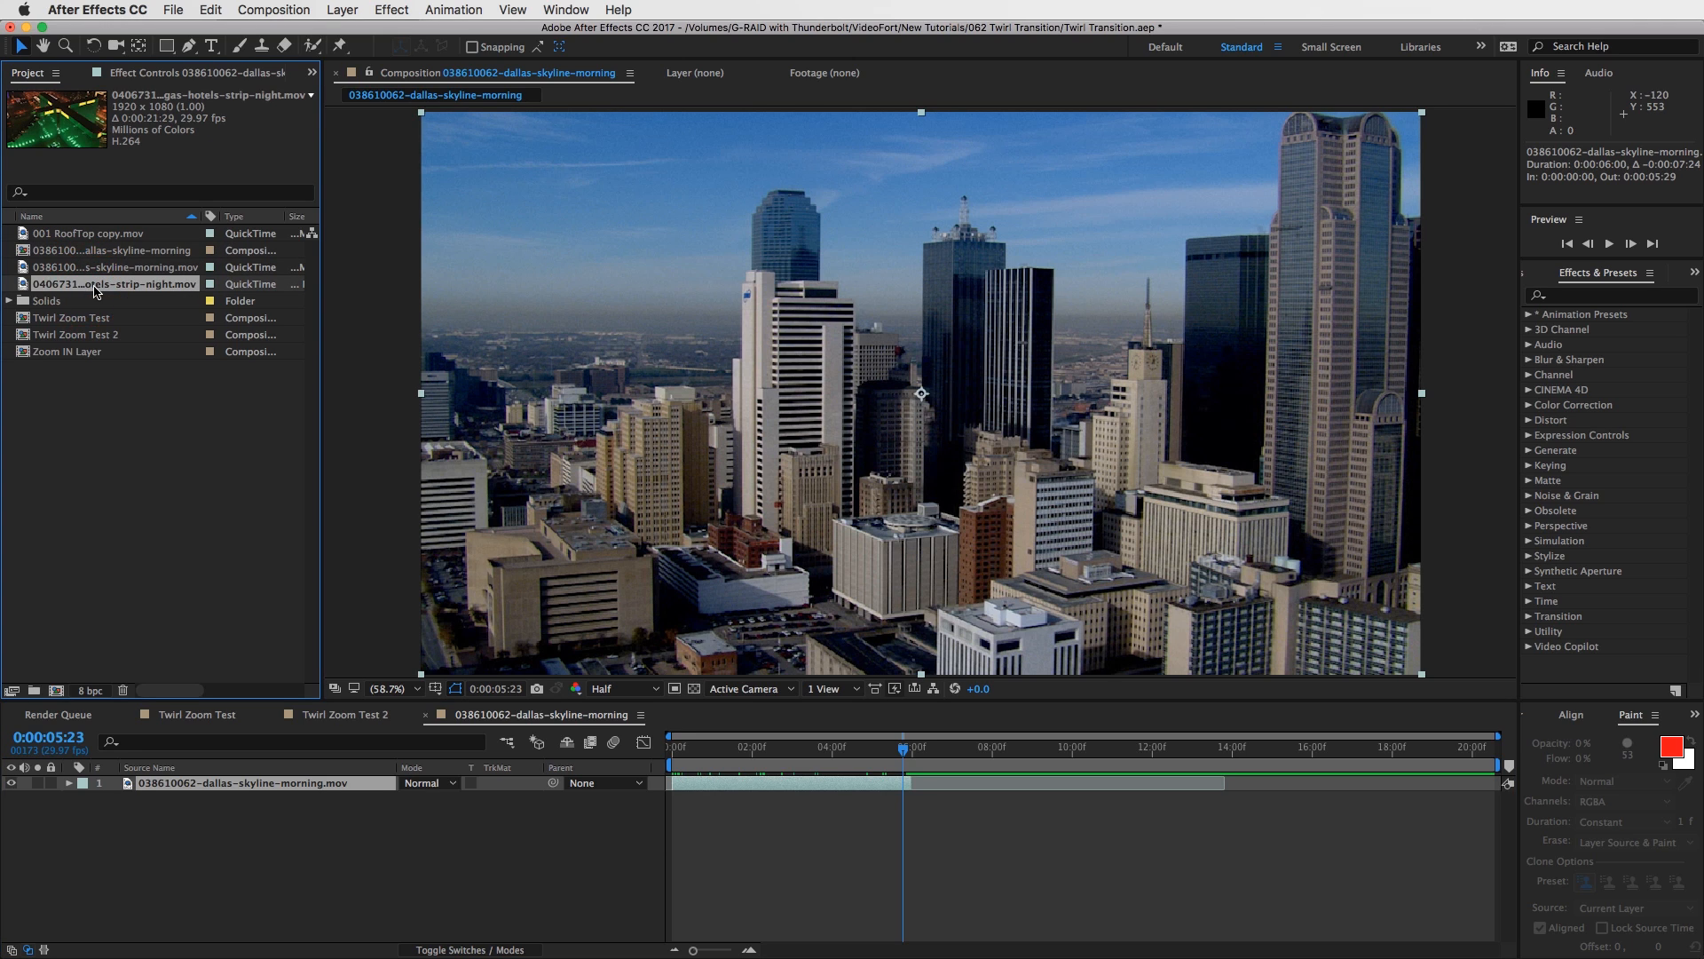
drag(22, 288, 1093, 756)
key(alt+])
End the work area at 0:00:10:18 and trim the composition to the work area.
key(n)
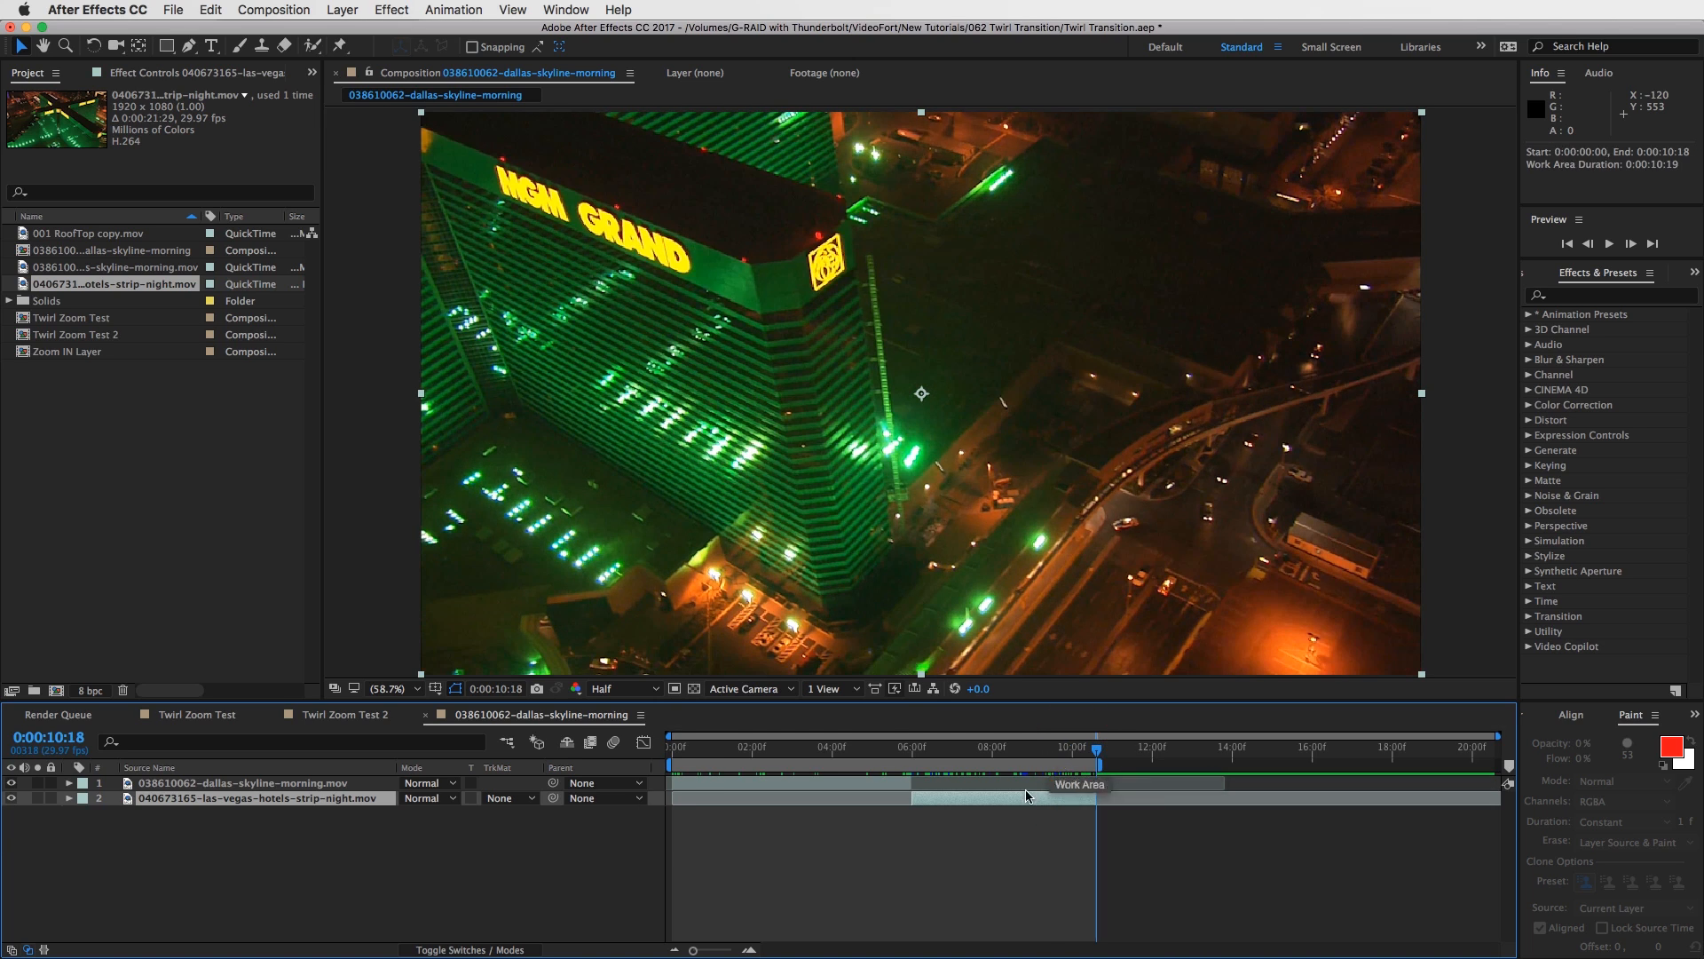
right_click(1033, 765)
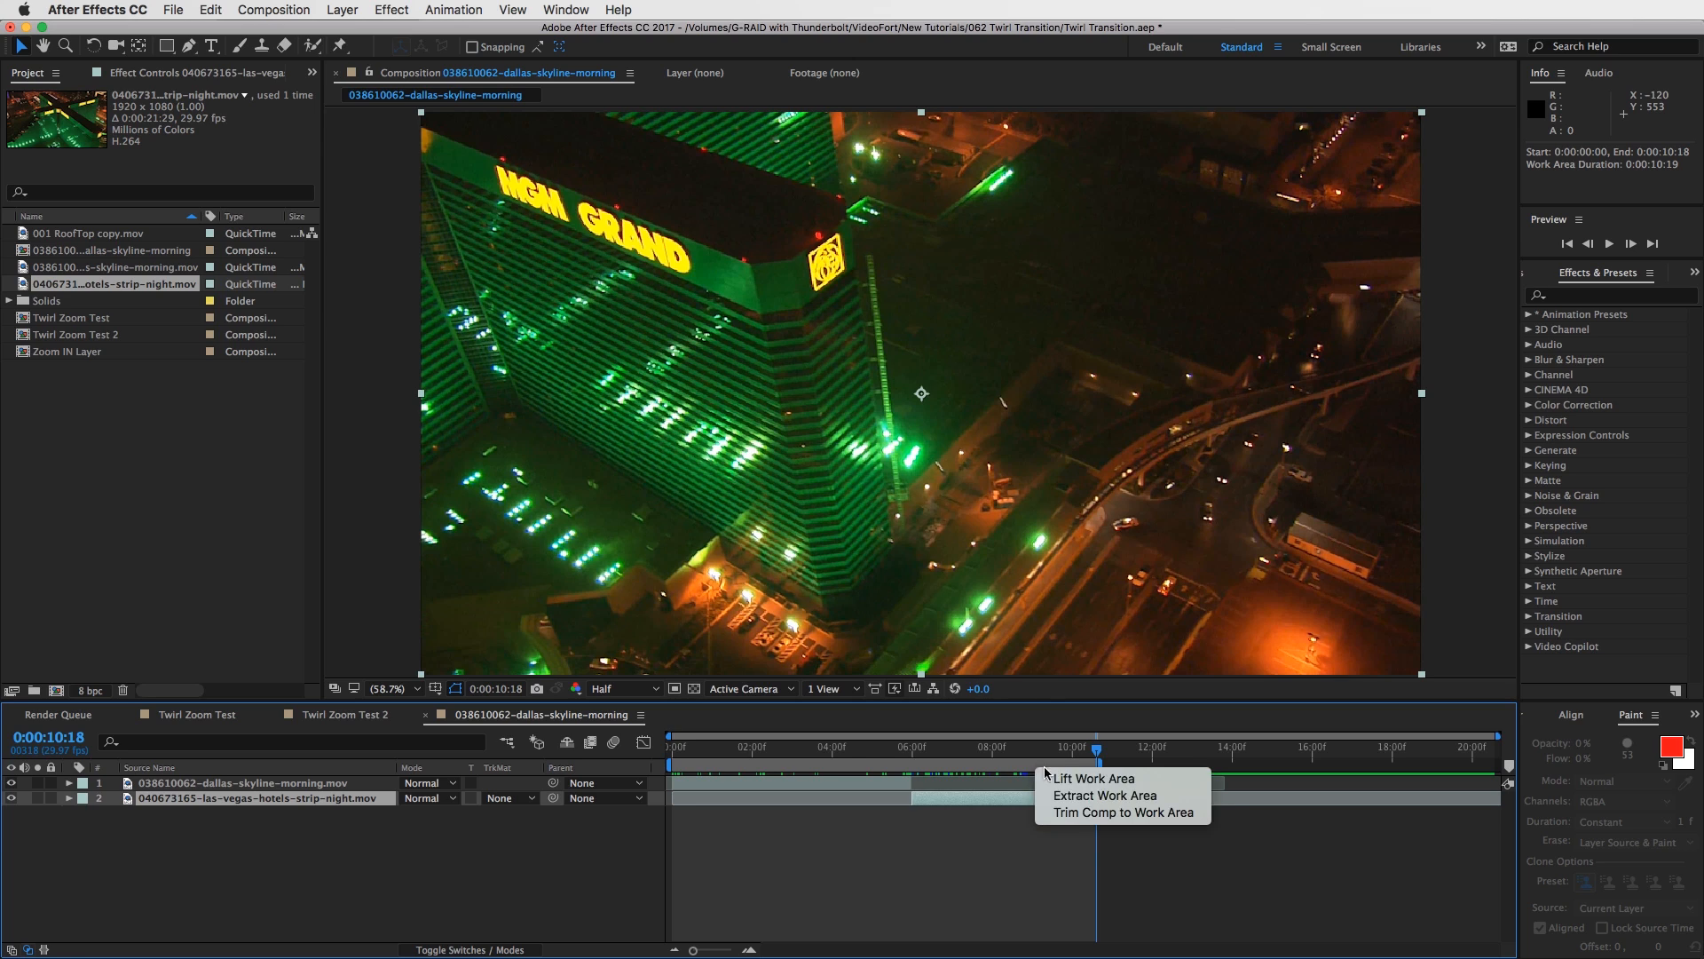
click(1083, 810)
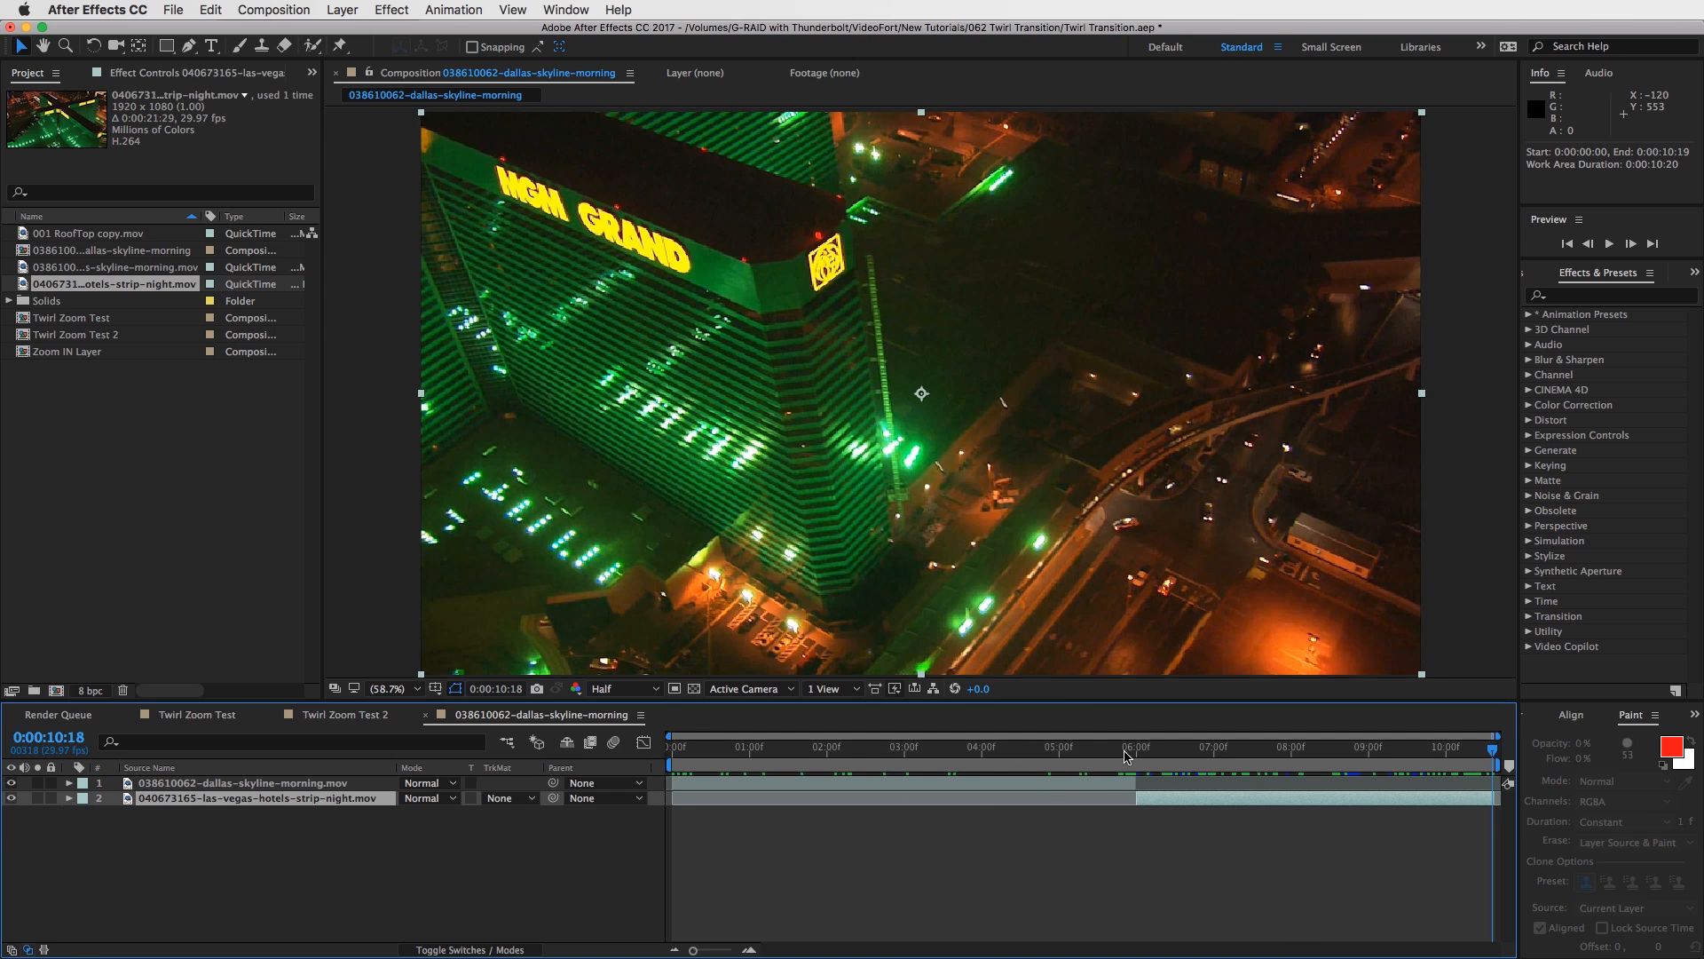
Move the current time to the cut between the two clips at 0:00:06:00 and select the Dallas layer.
click(1050, 782)
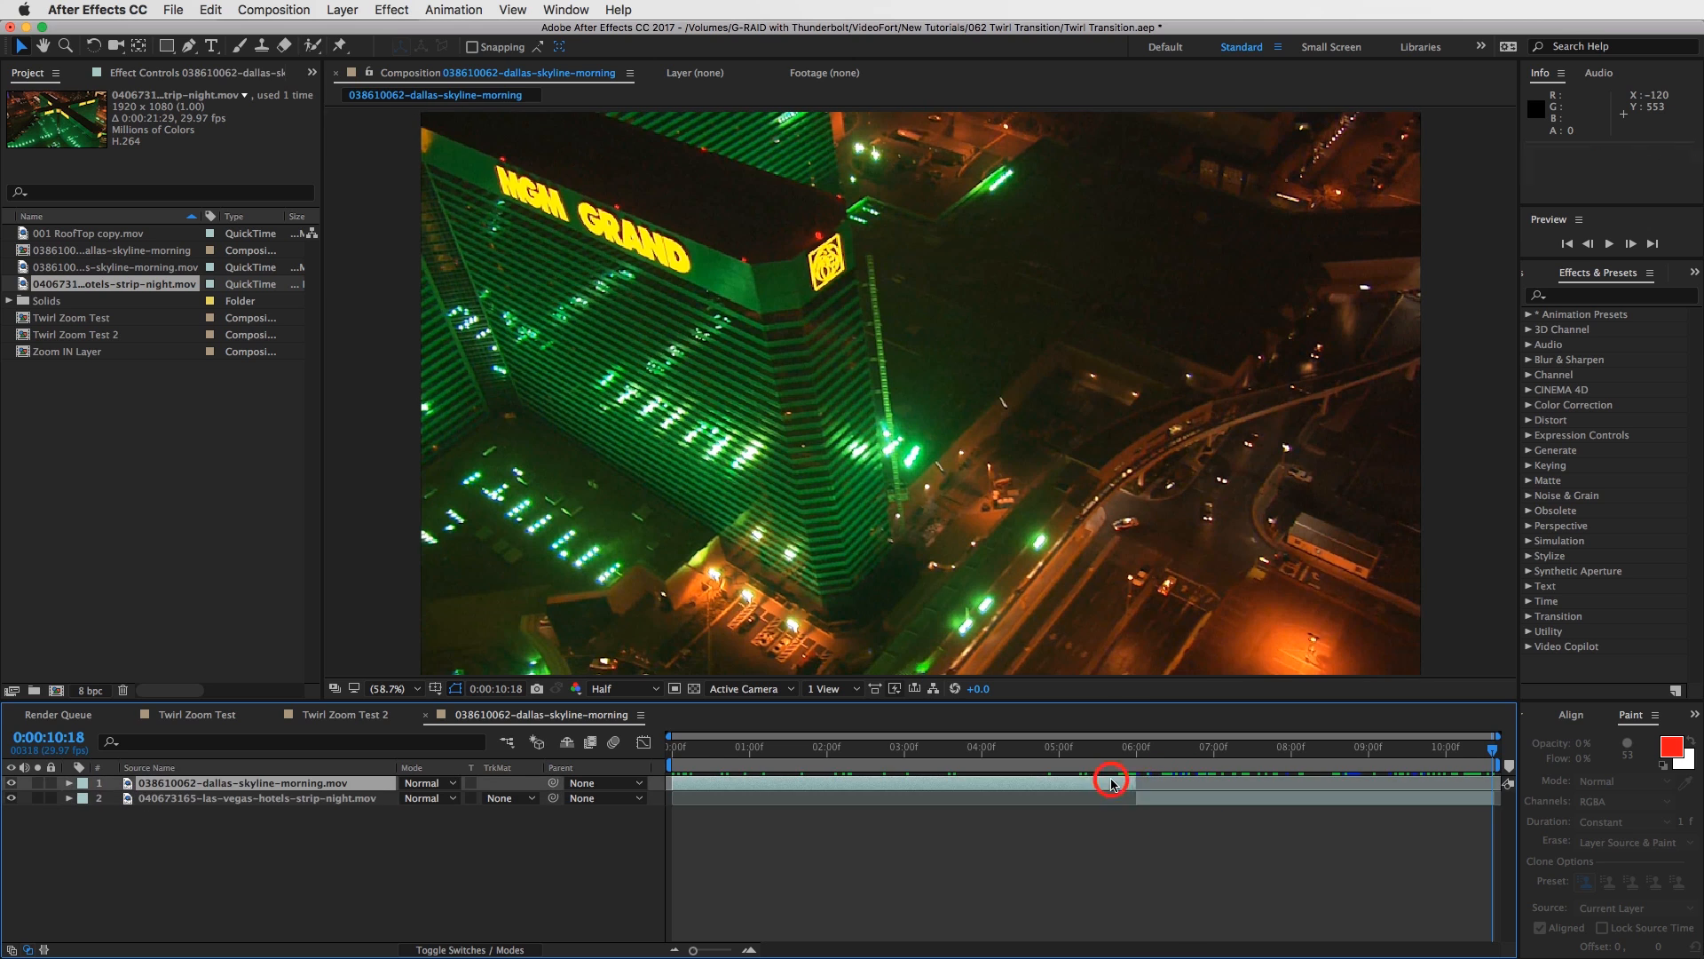
click(1141, 753)
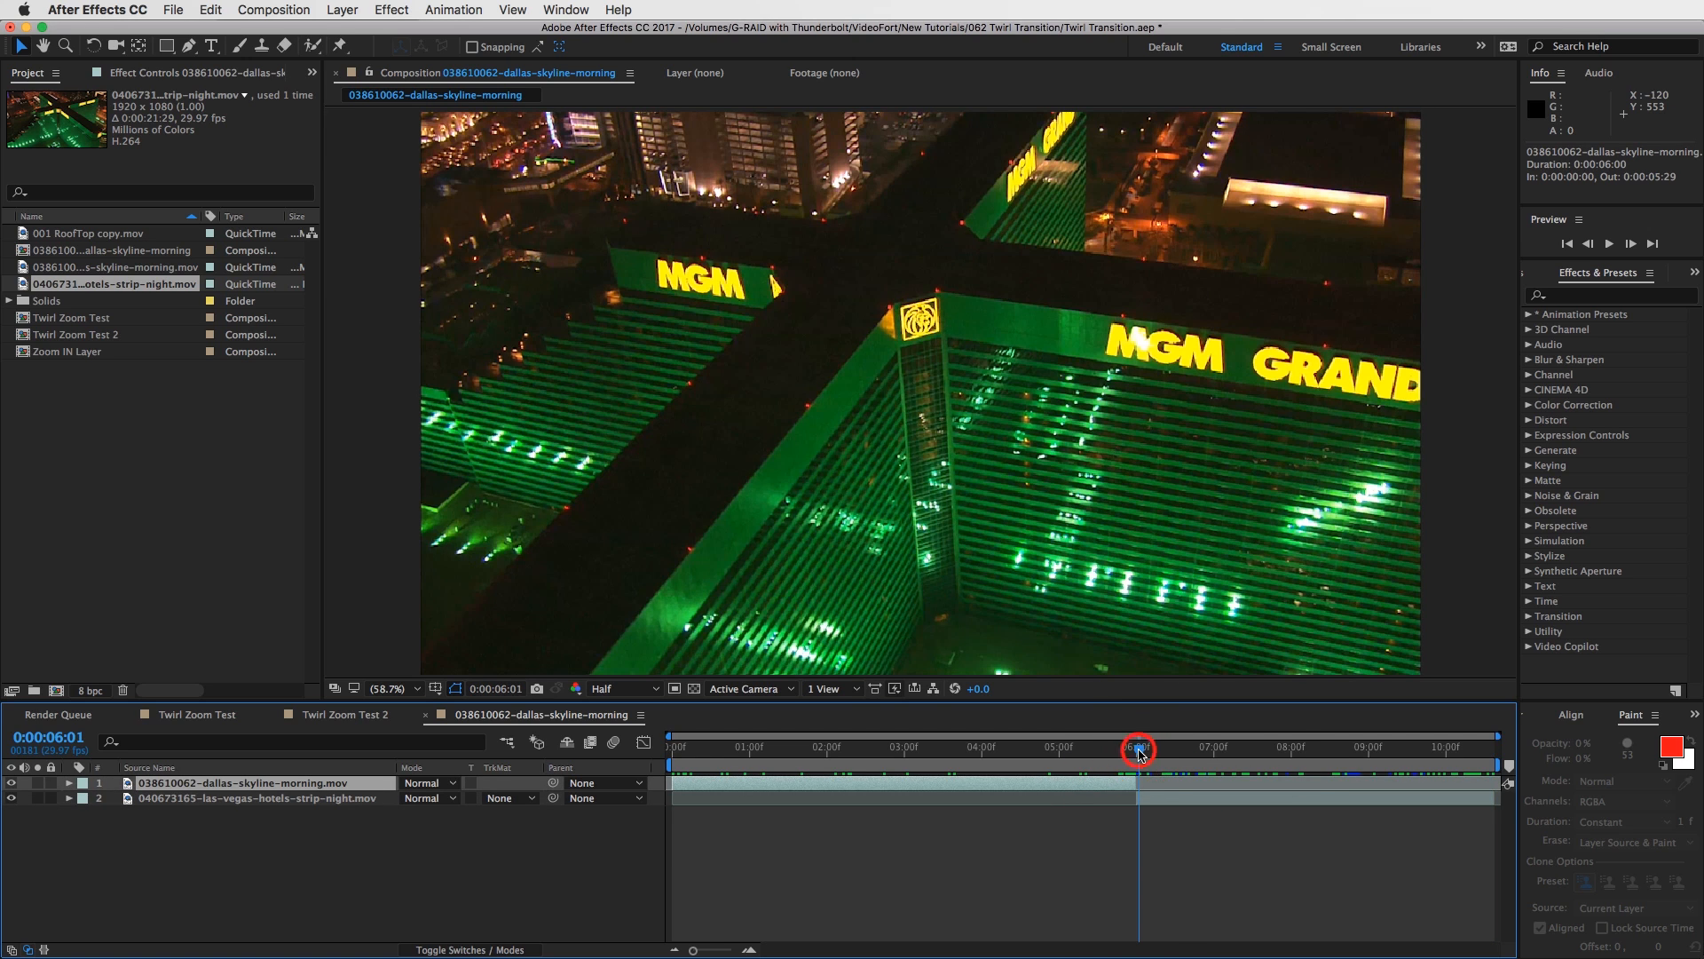
drag(1137, 751, 1134, 750)
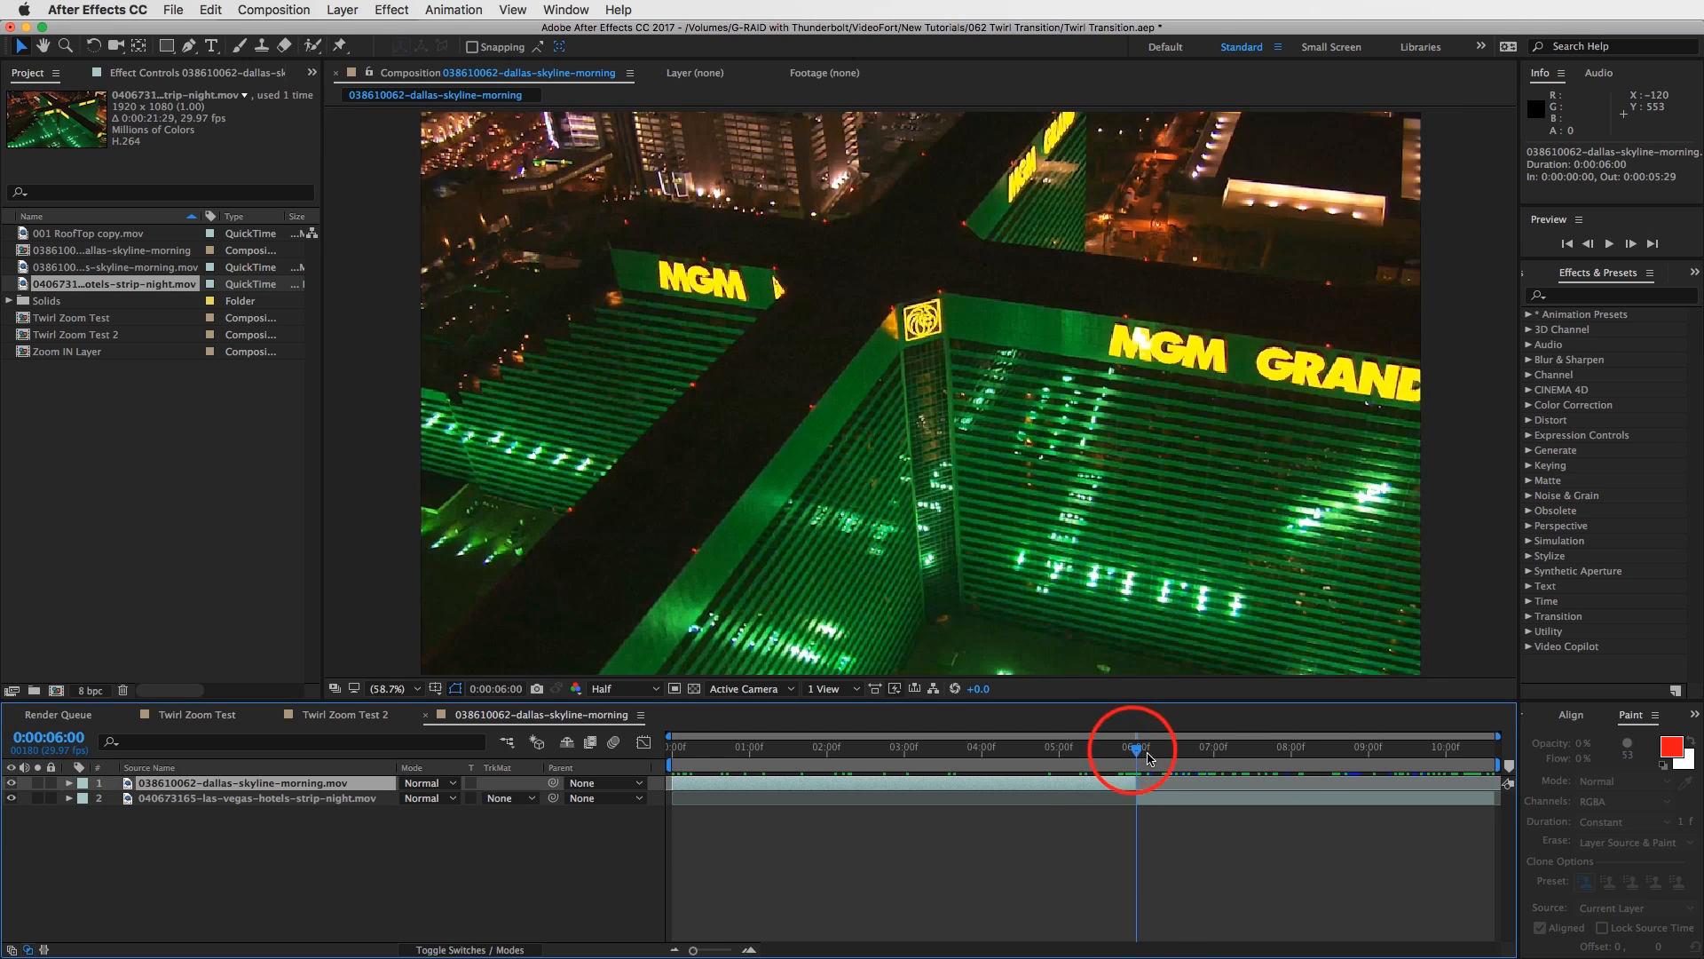
click(1164, 802)
click(1118, 787)
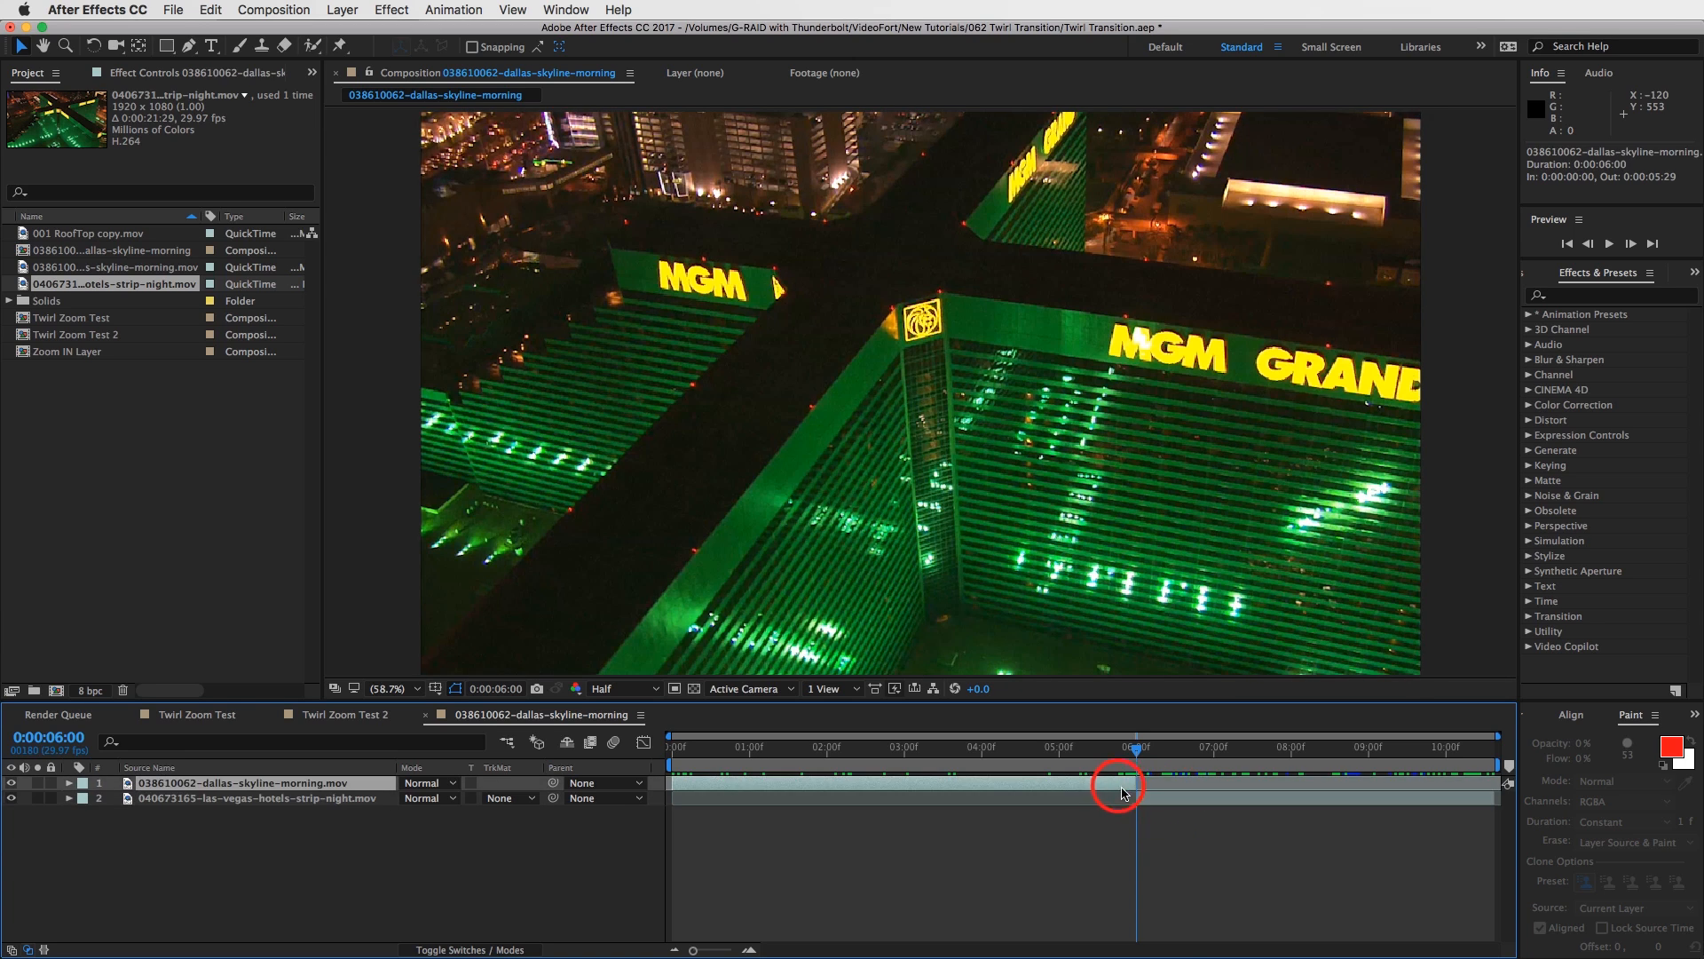
click(1184, 805)
click(1111, 782)
click(1184, 804)
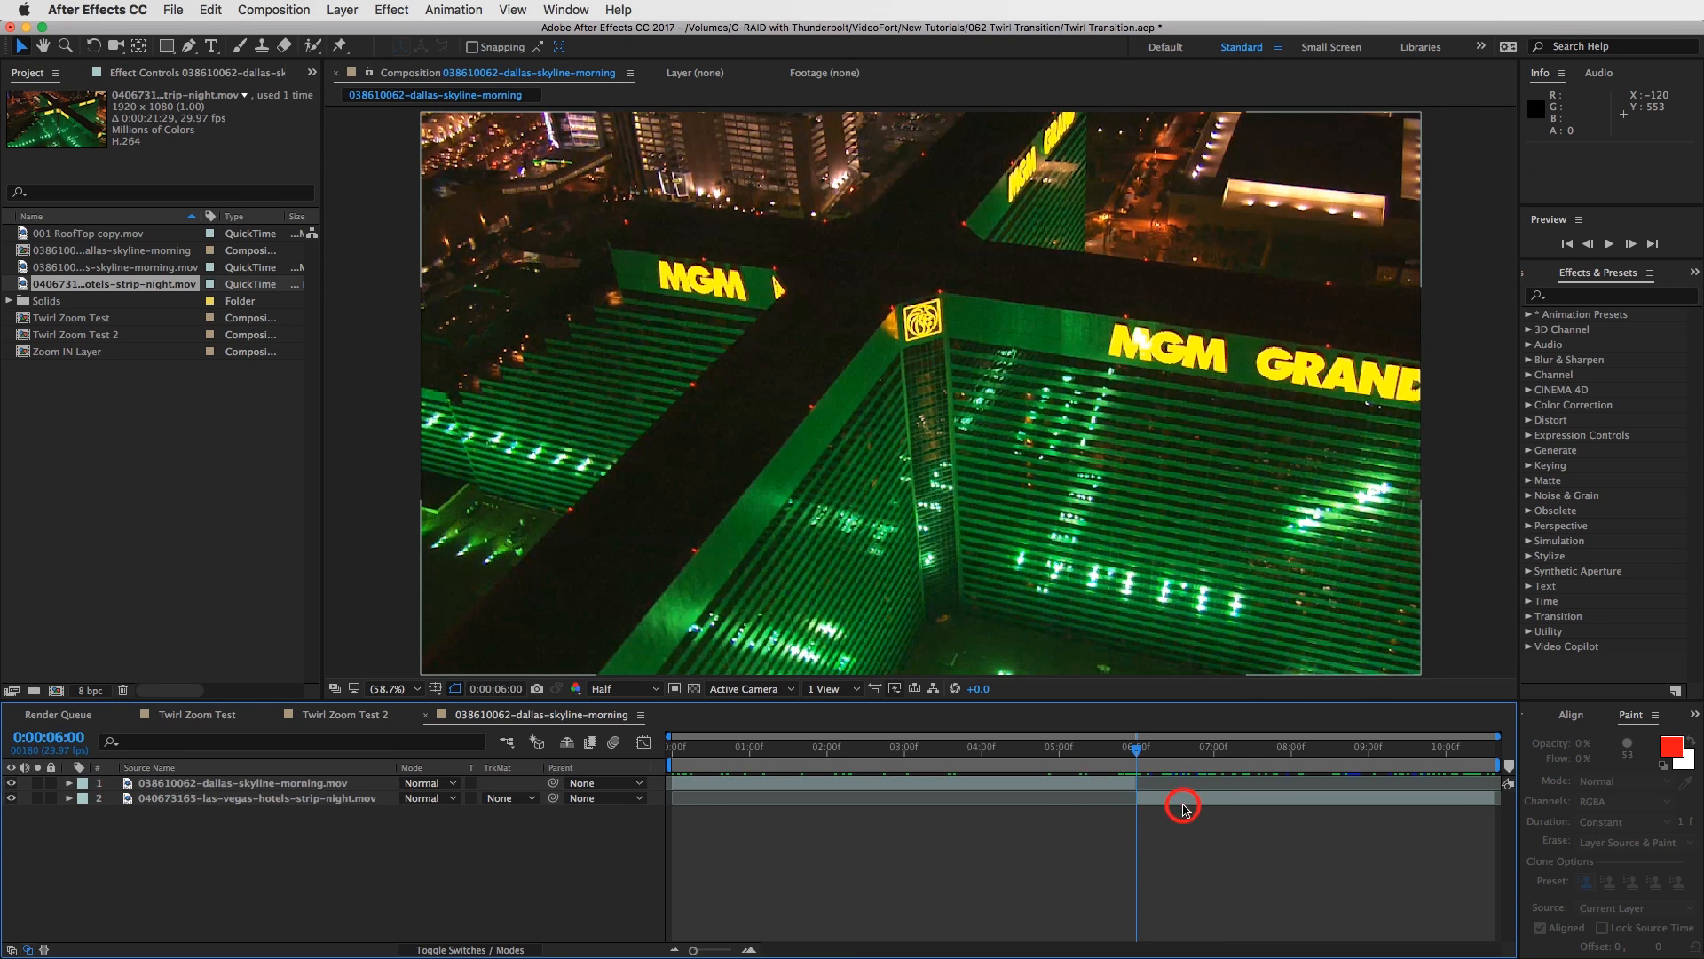
click(1113, 783)
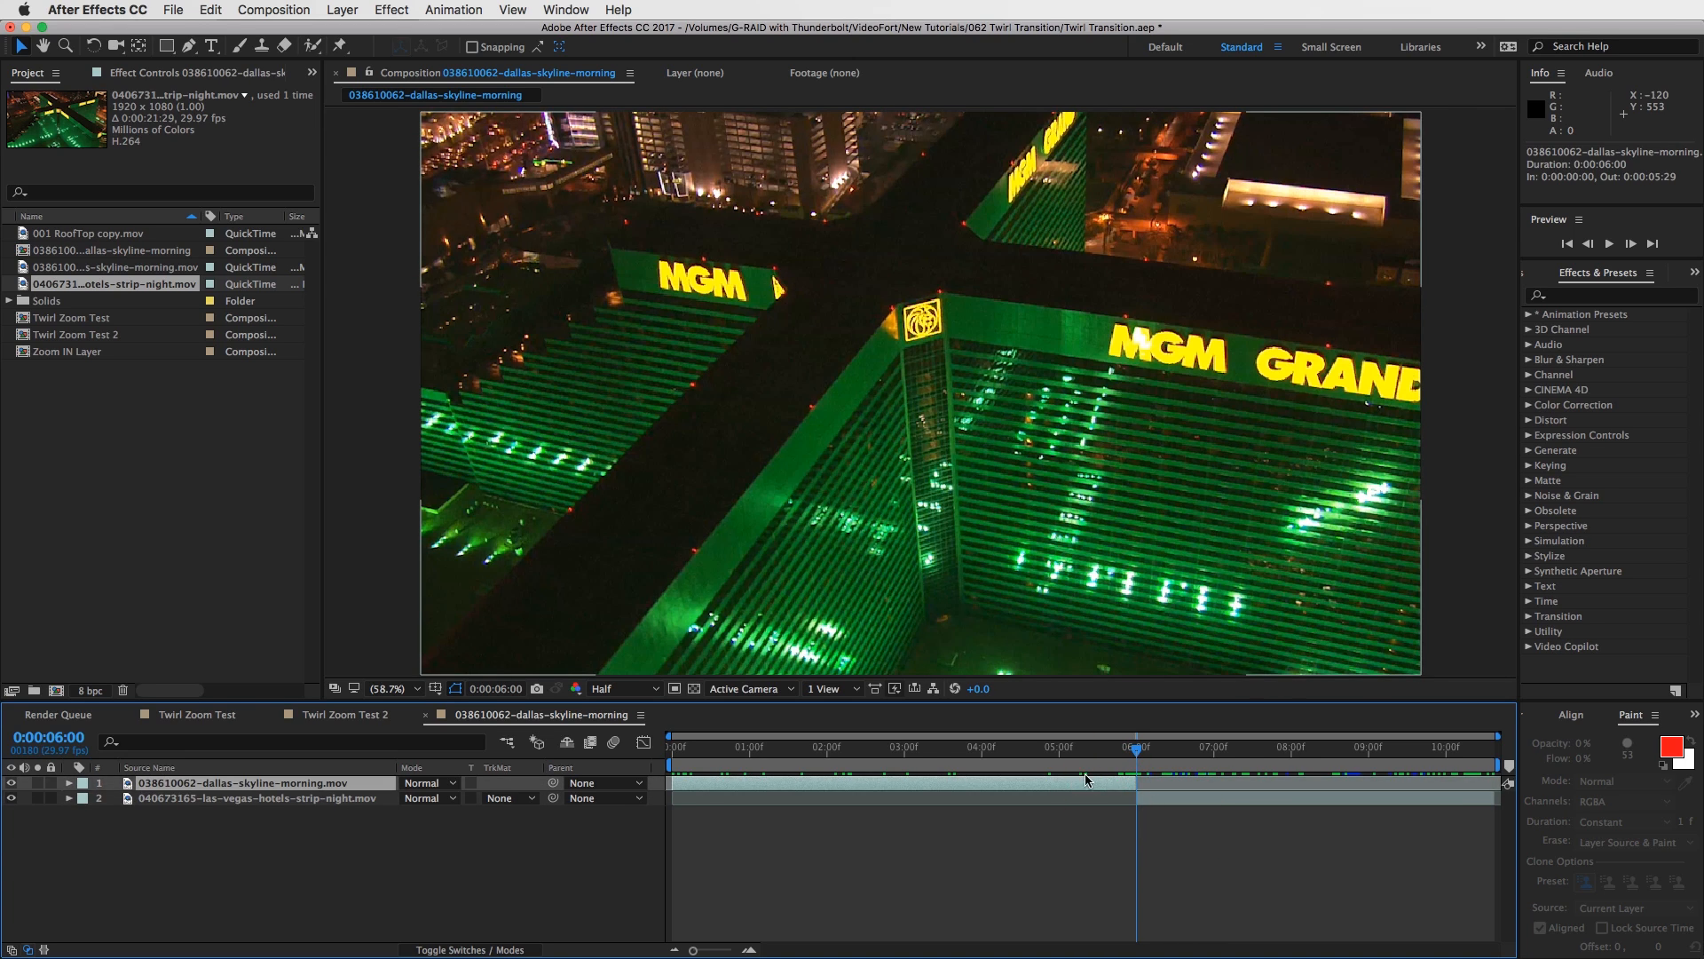
Add an adjustment layer above the Dallas clip and trim its end to match that clip, at 0:00:05:29.
click(344, 9)
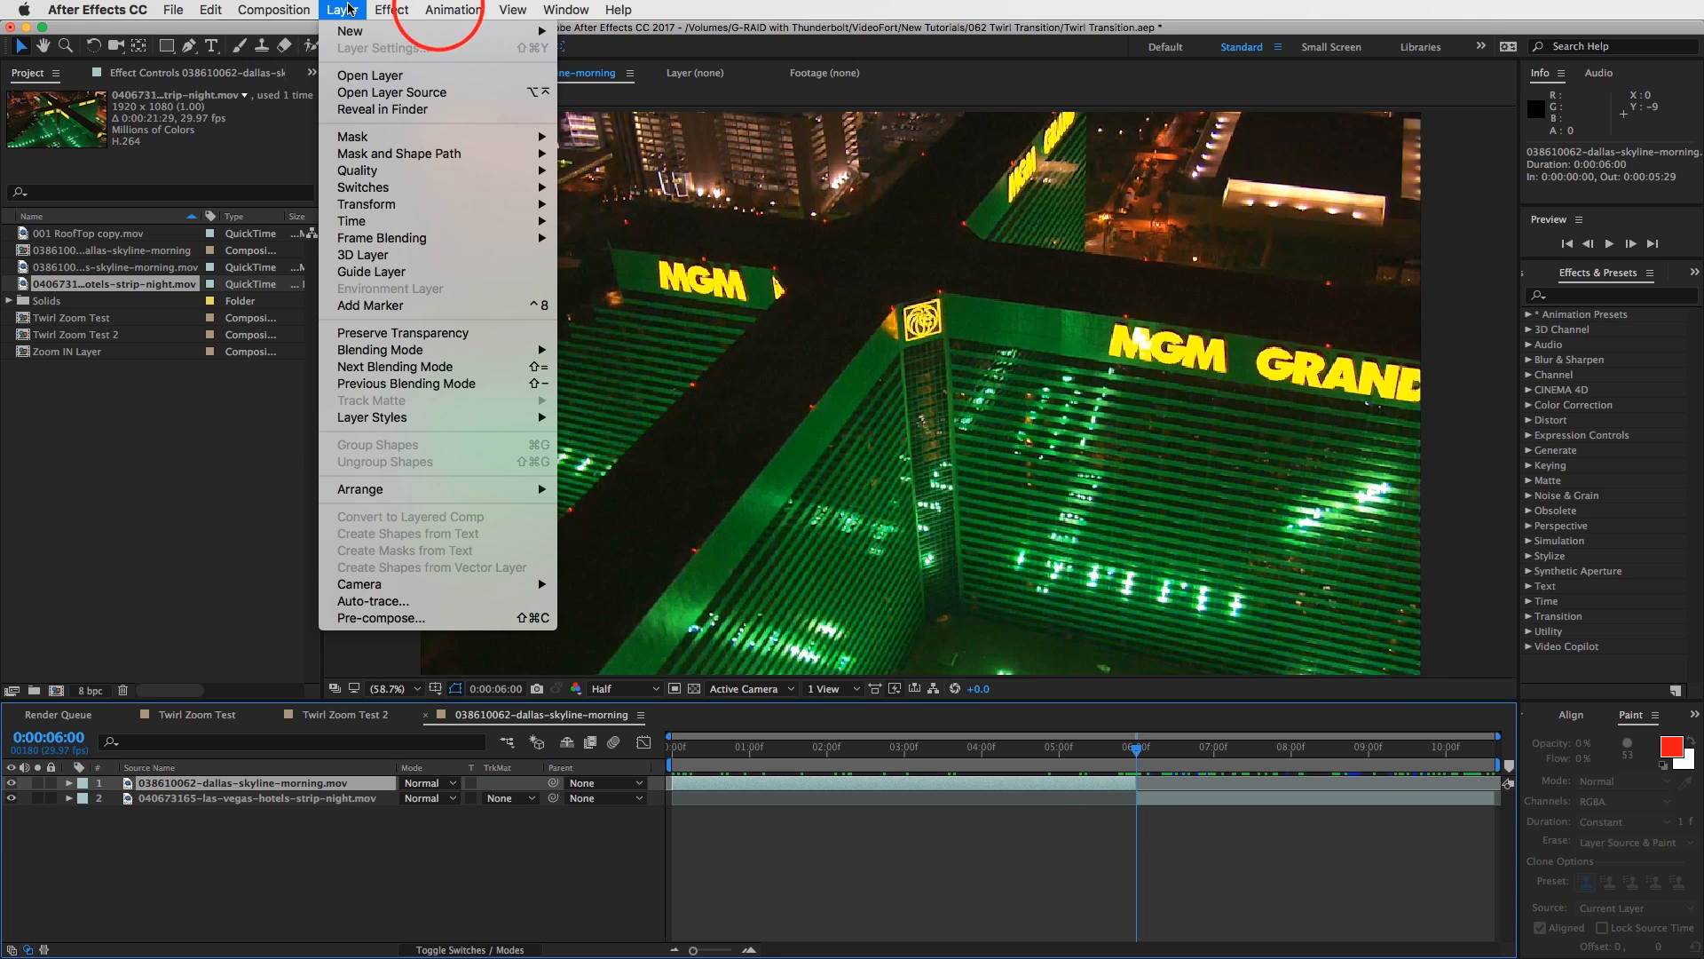
mouse_move(355, 31)
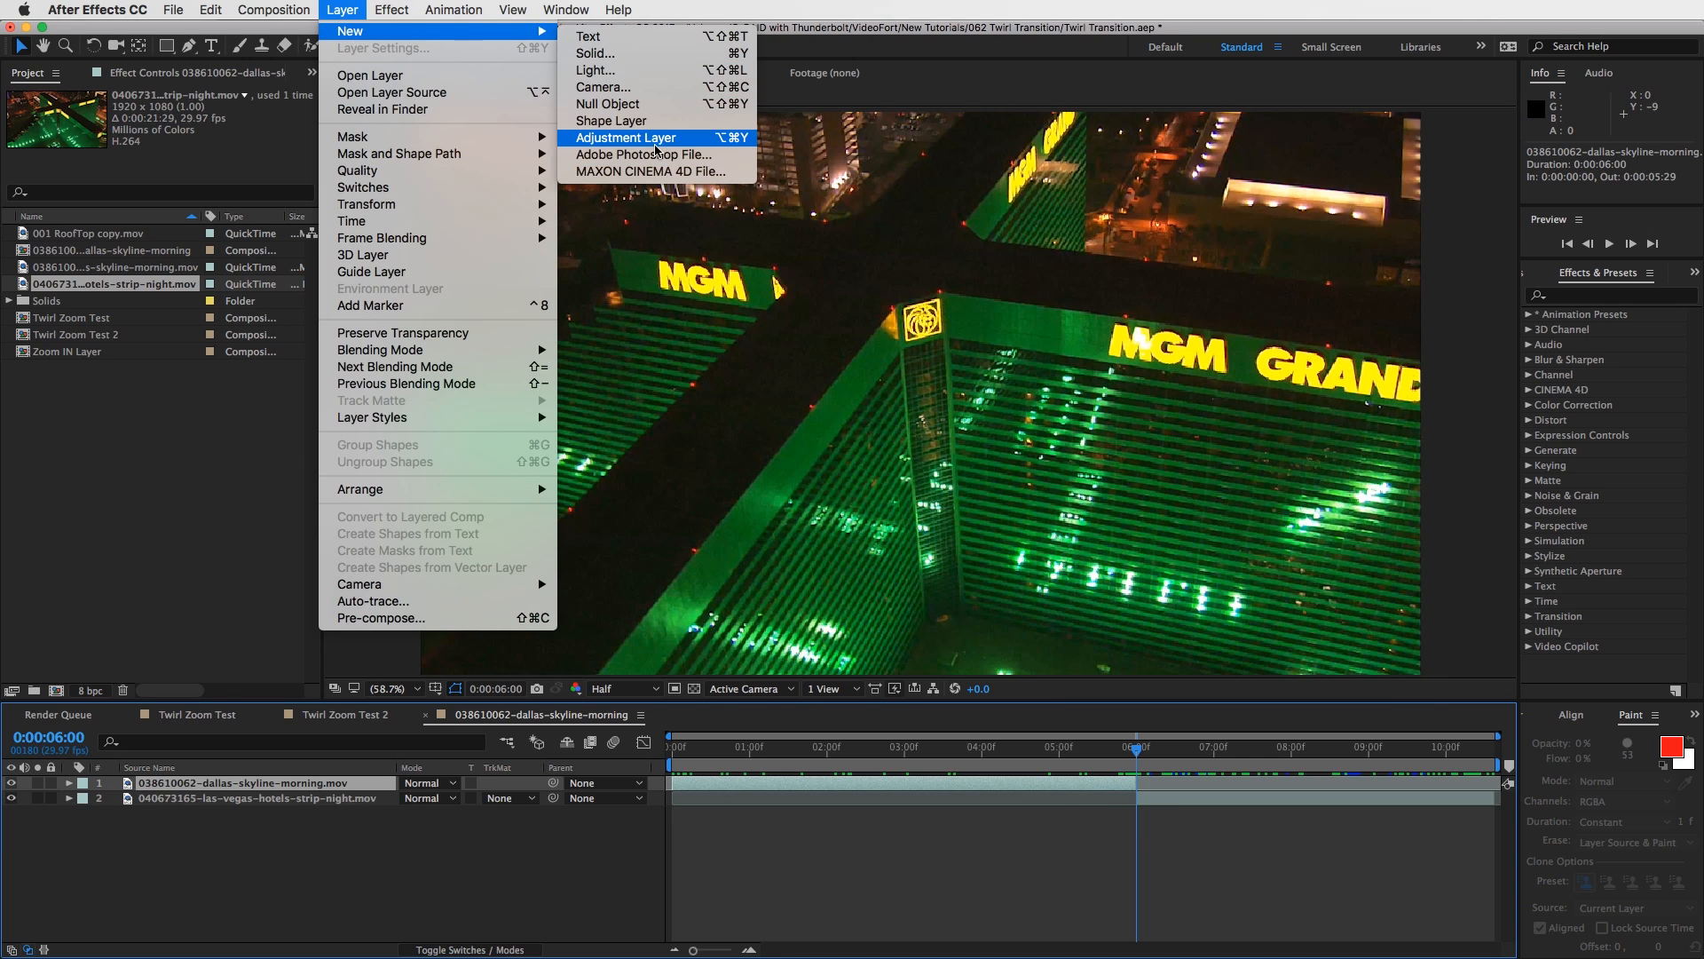
click(640, 138)
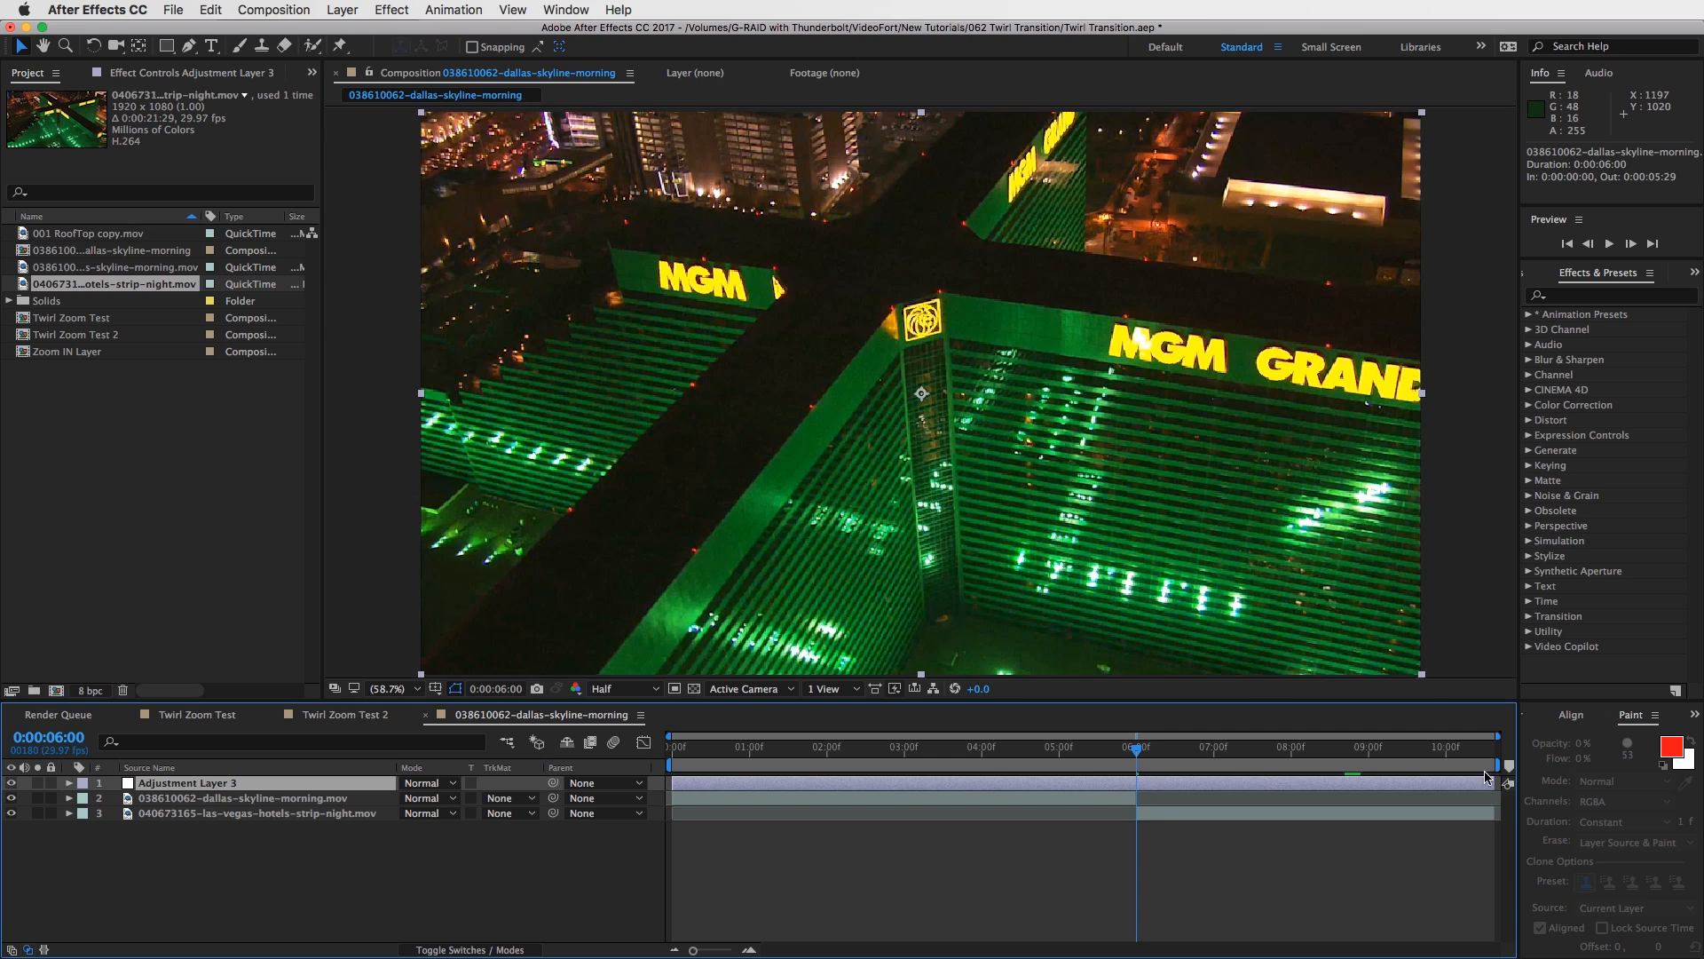
drag(1494, 781, 1127, 780)
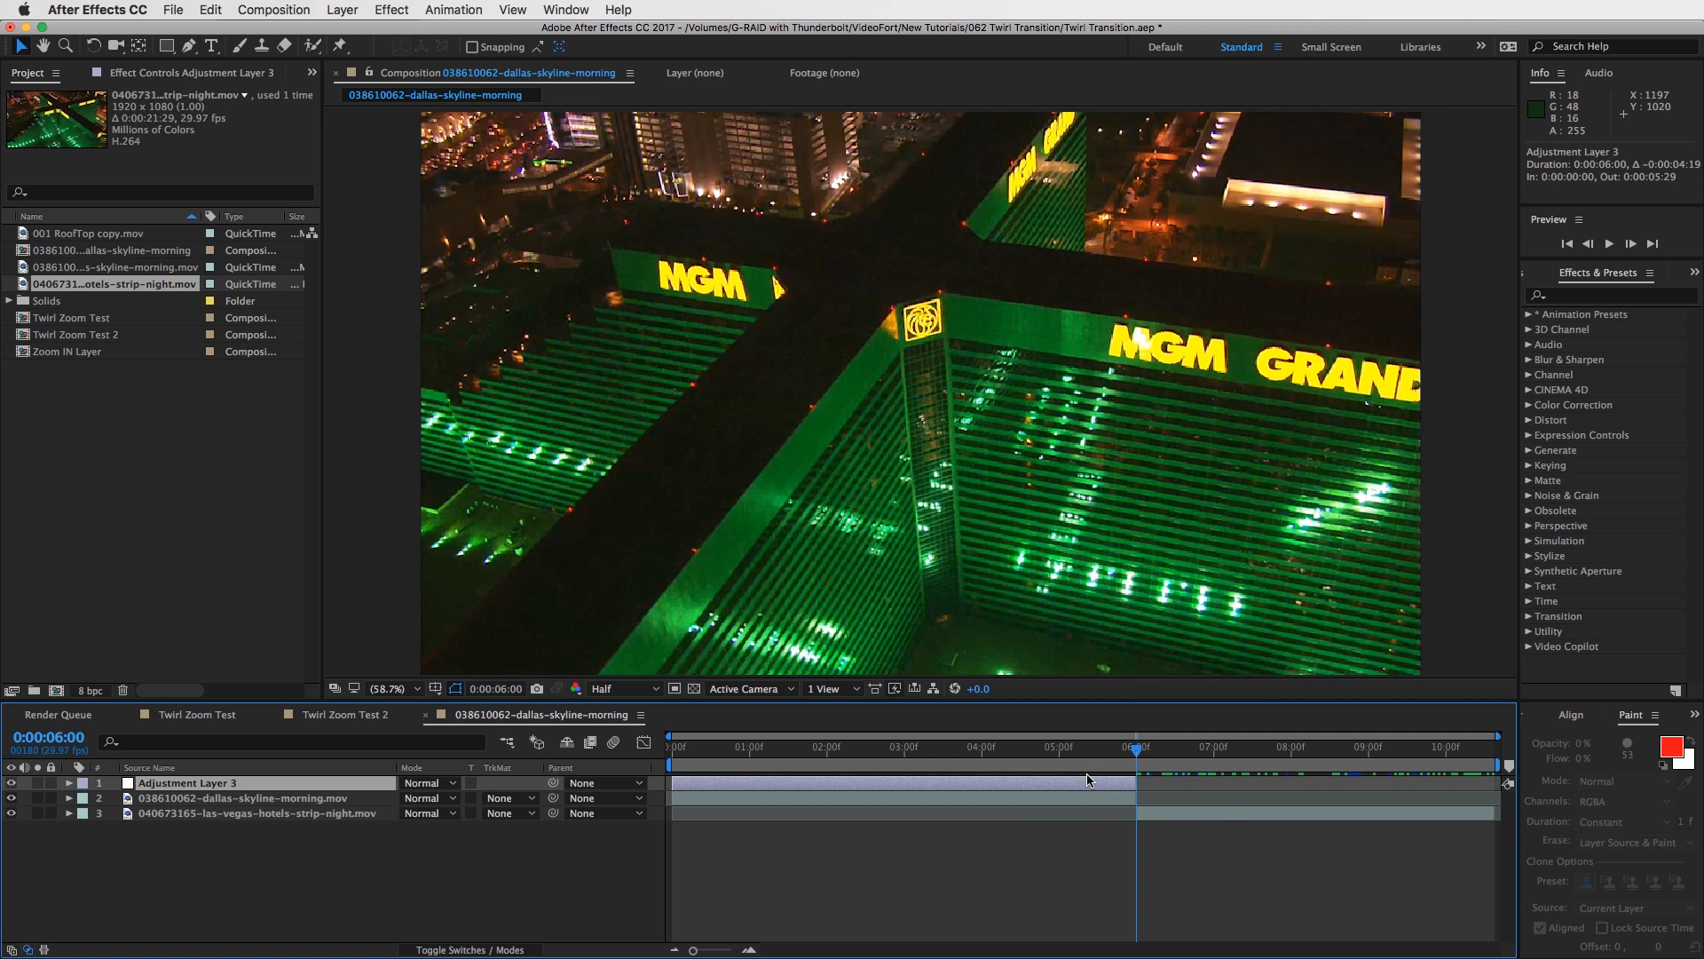
Duplicate the adjustment layer and make the copy span the Las Vegas clip, from the cut to the composition's end.
key(super+d)
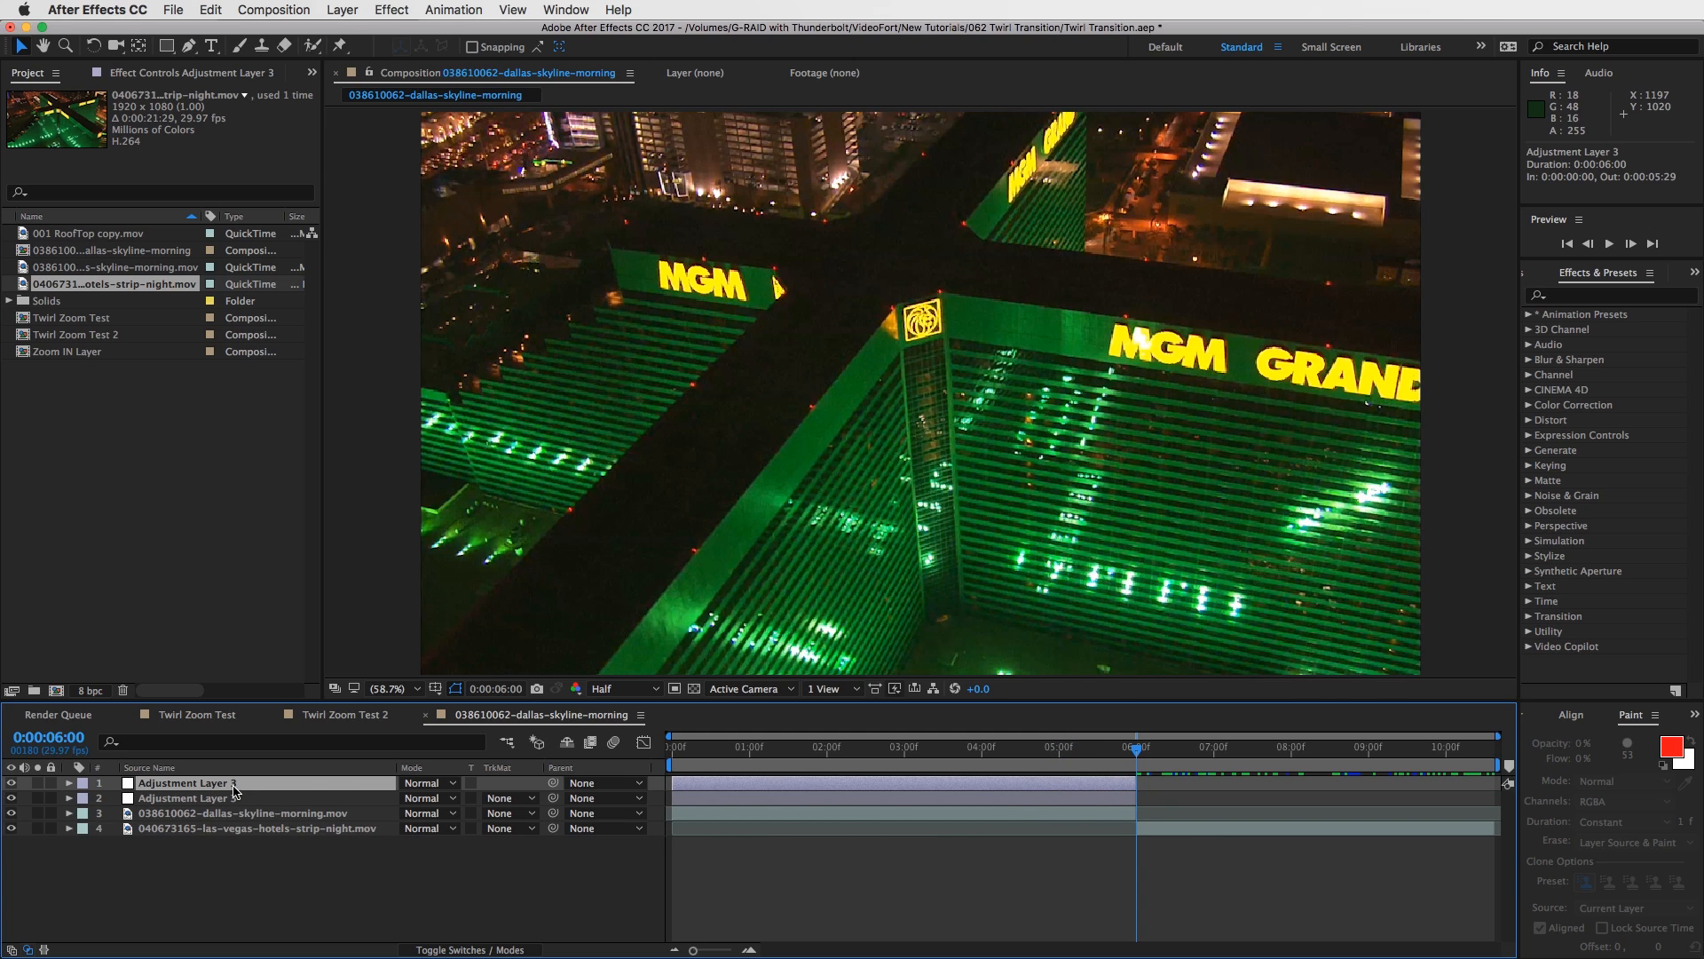
drag(1143, 787, 1495, 788)
drag(675, 784, 1078, 751)
Set the current time to 0:00:04:27 and apply the Motion Tile effect to the adjustment layer covering the Dallas clip.
click(1108, 799)
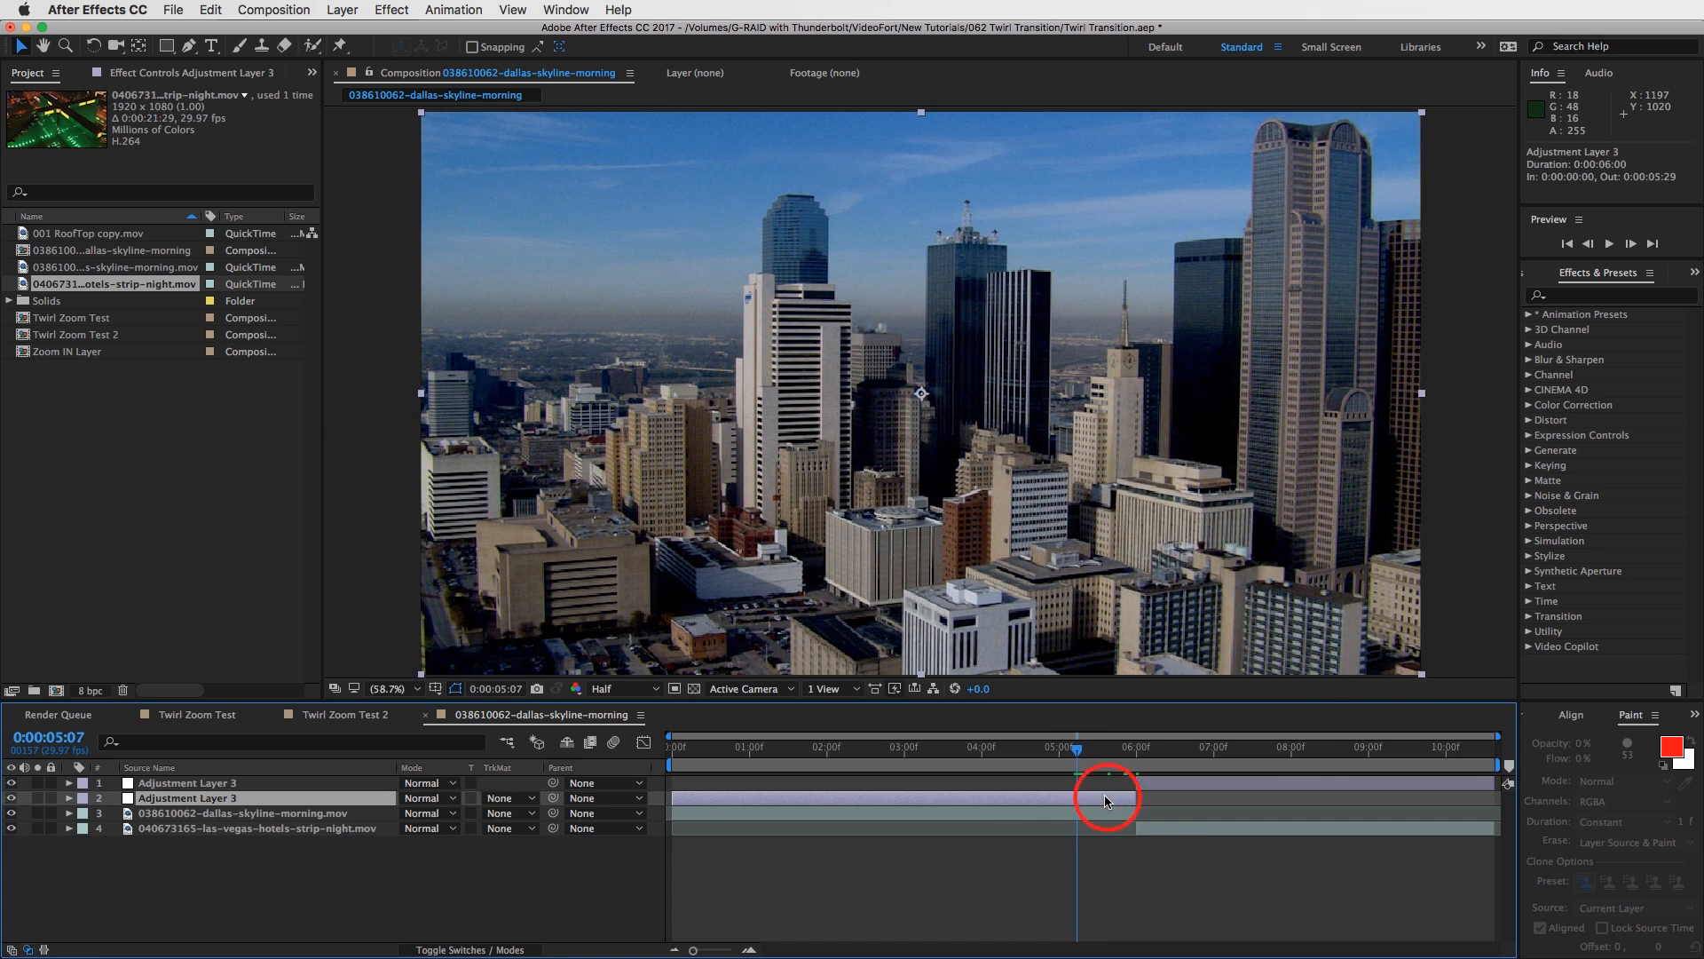
drag(1071, 752, 1051, 750)
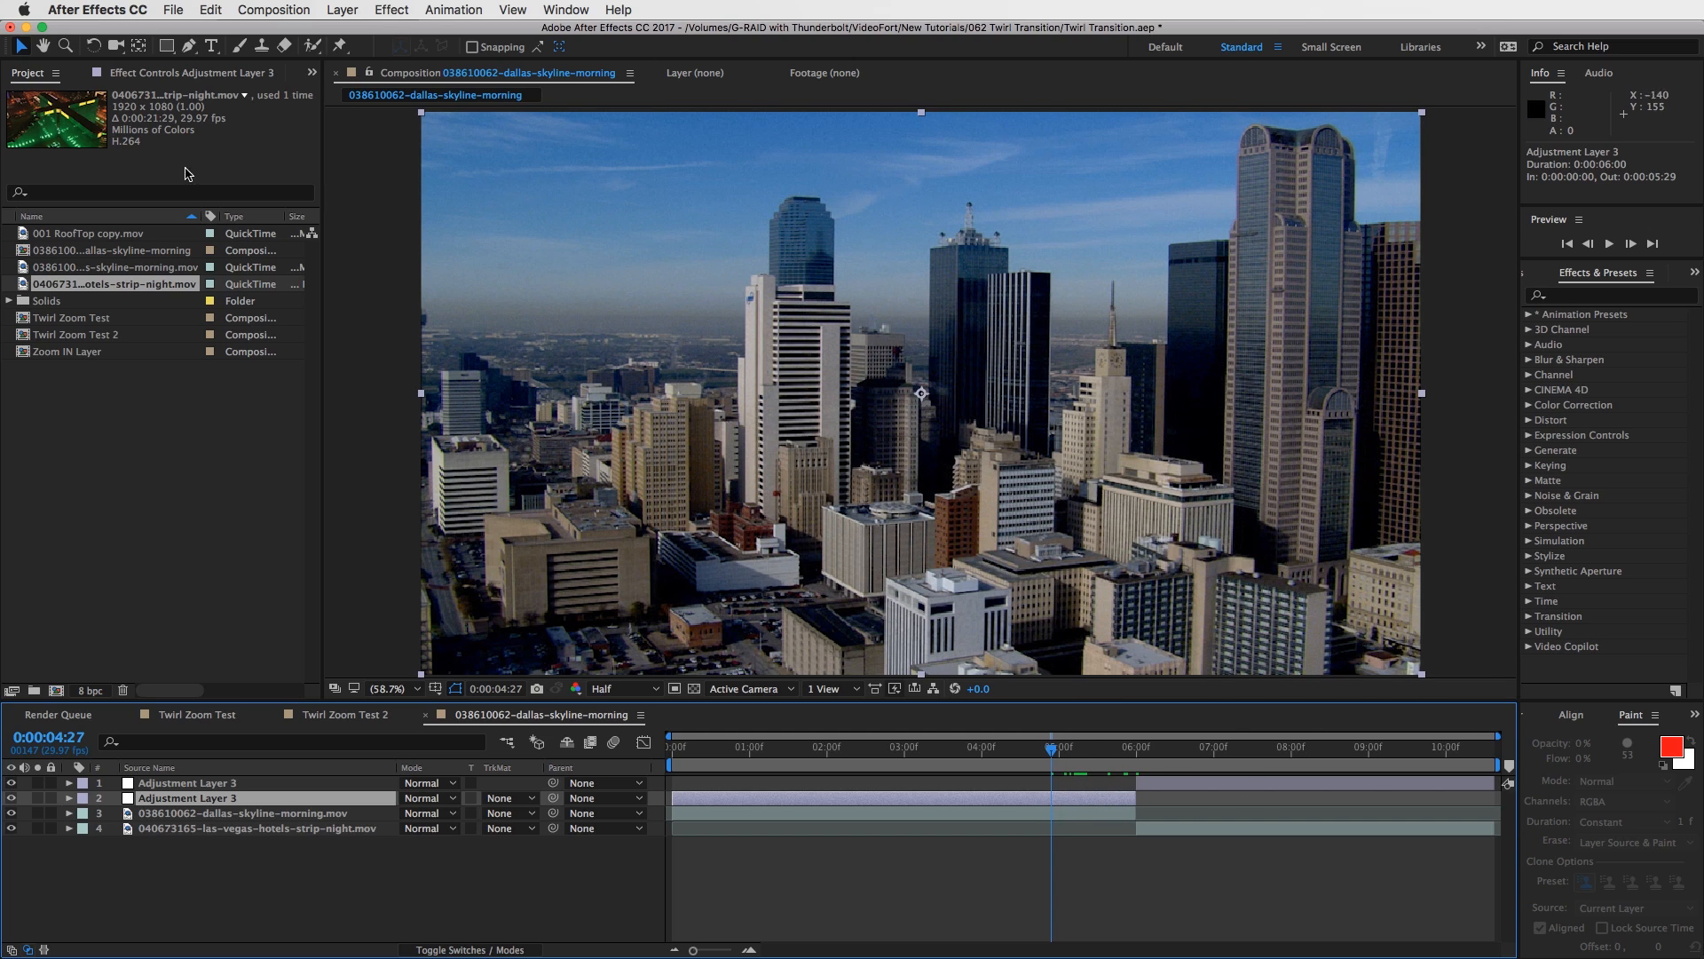
click(193, 75)
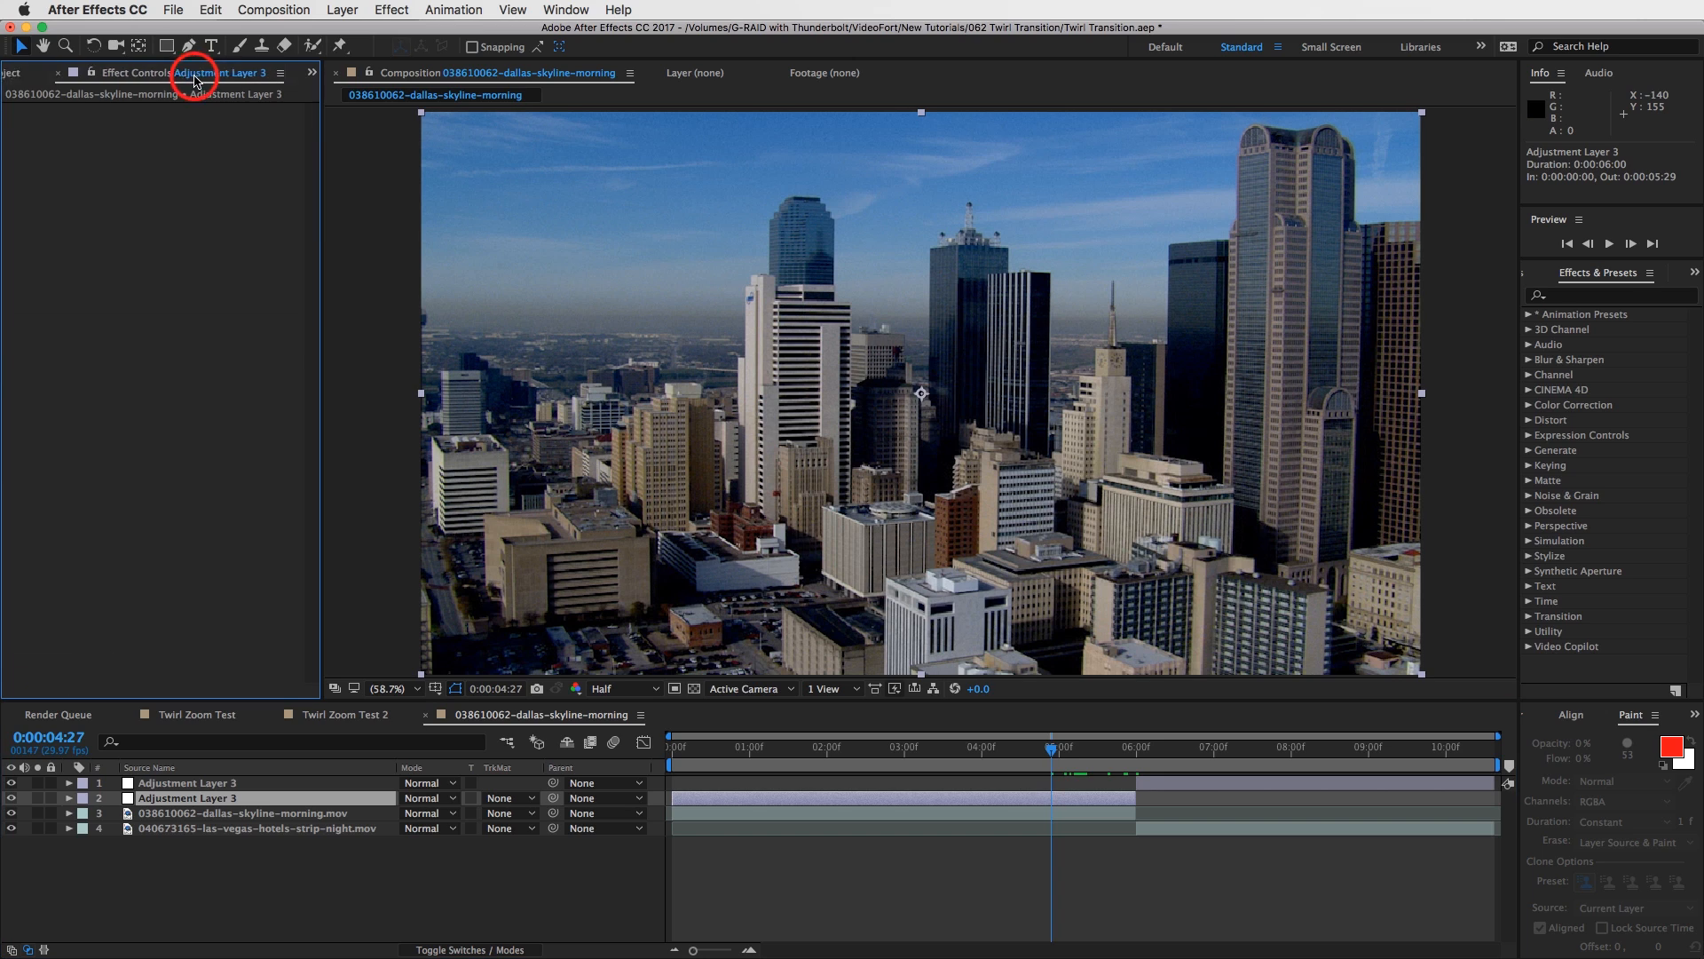
click(1607, 300)
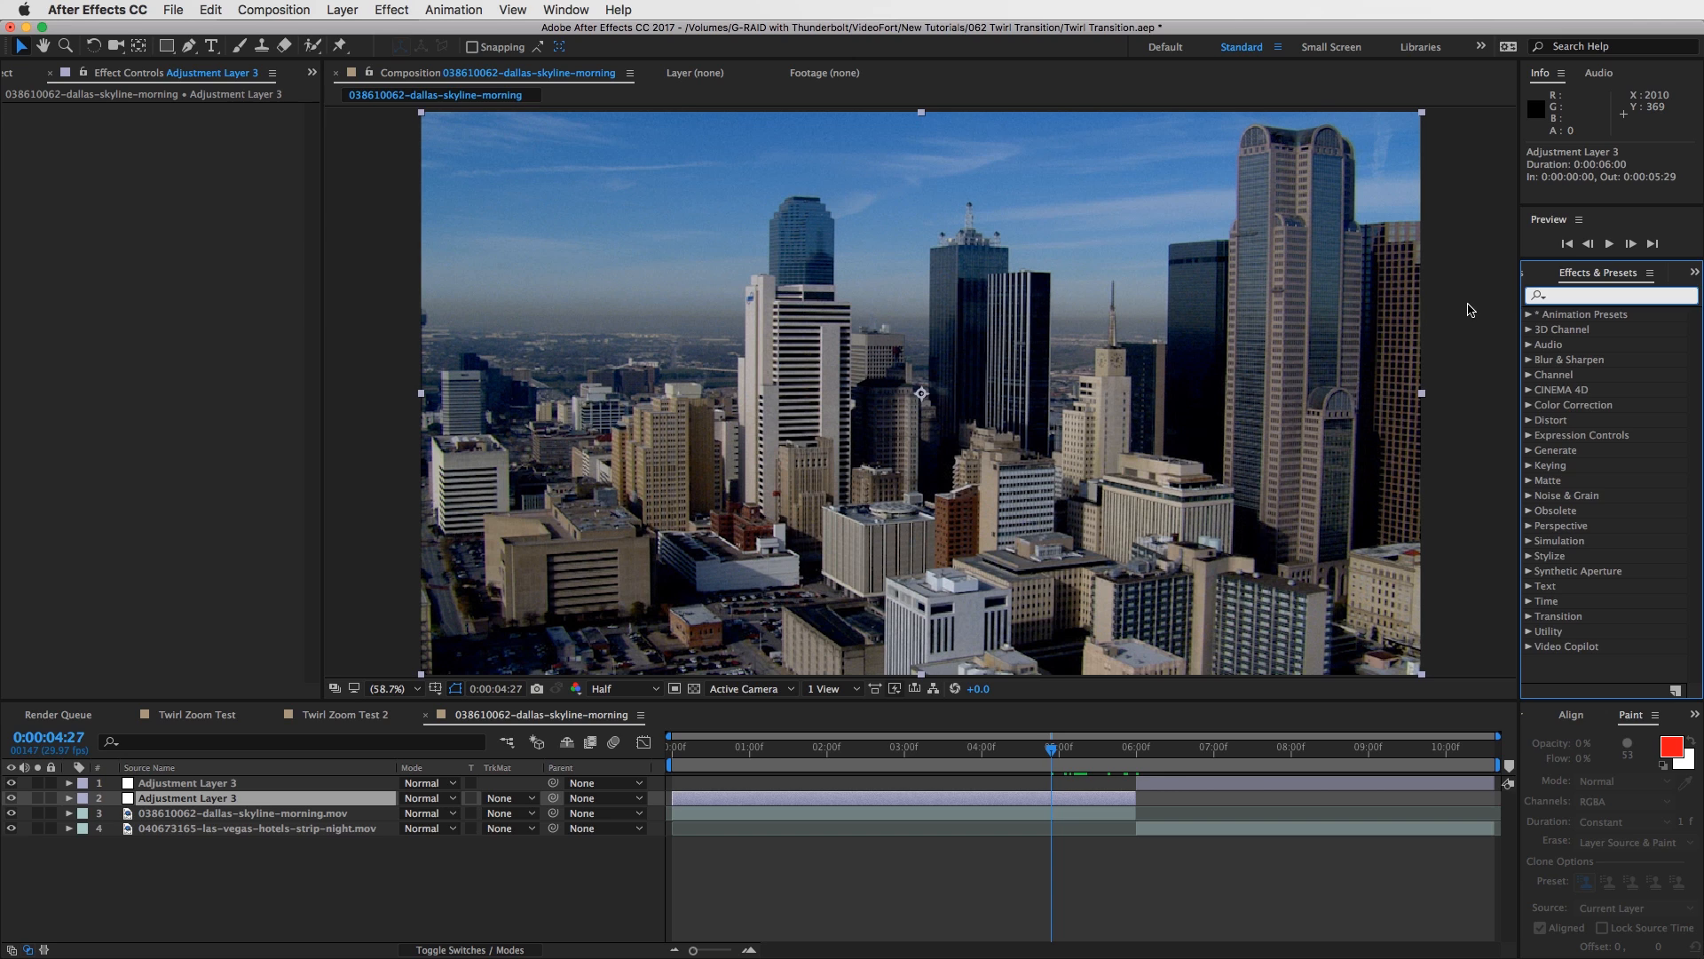
text(motion)
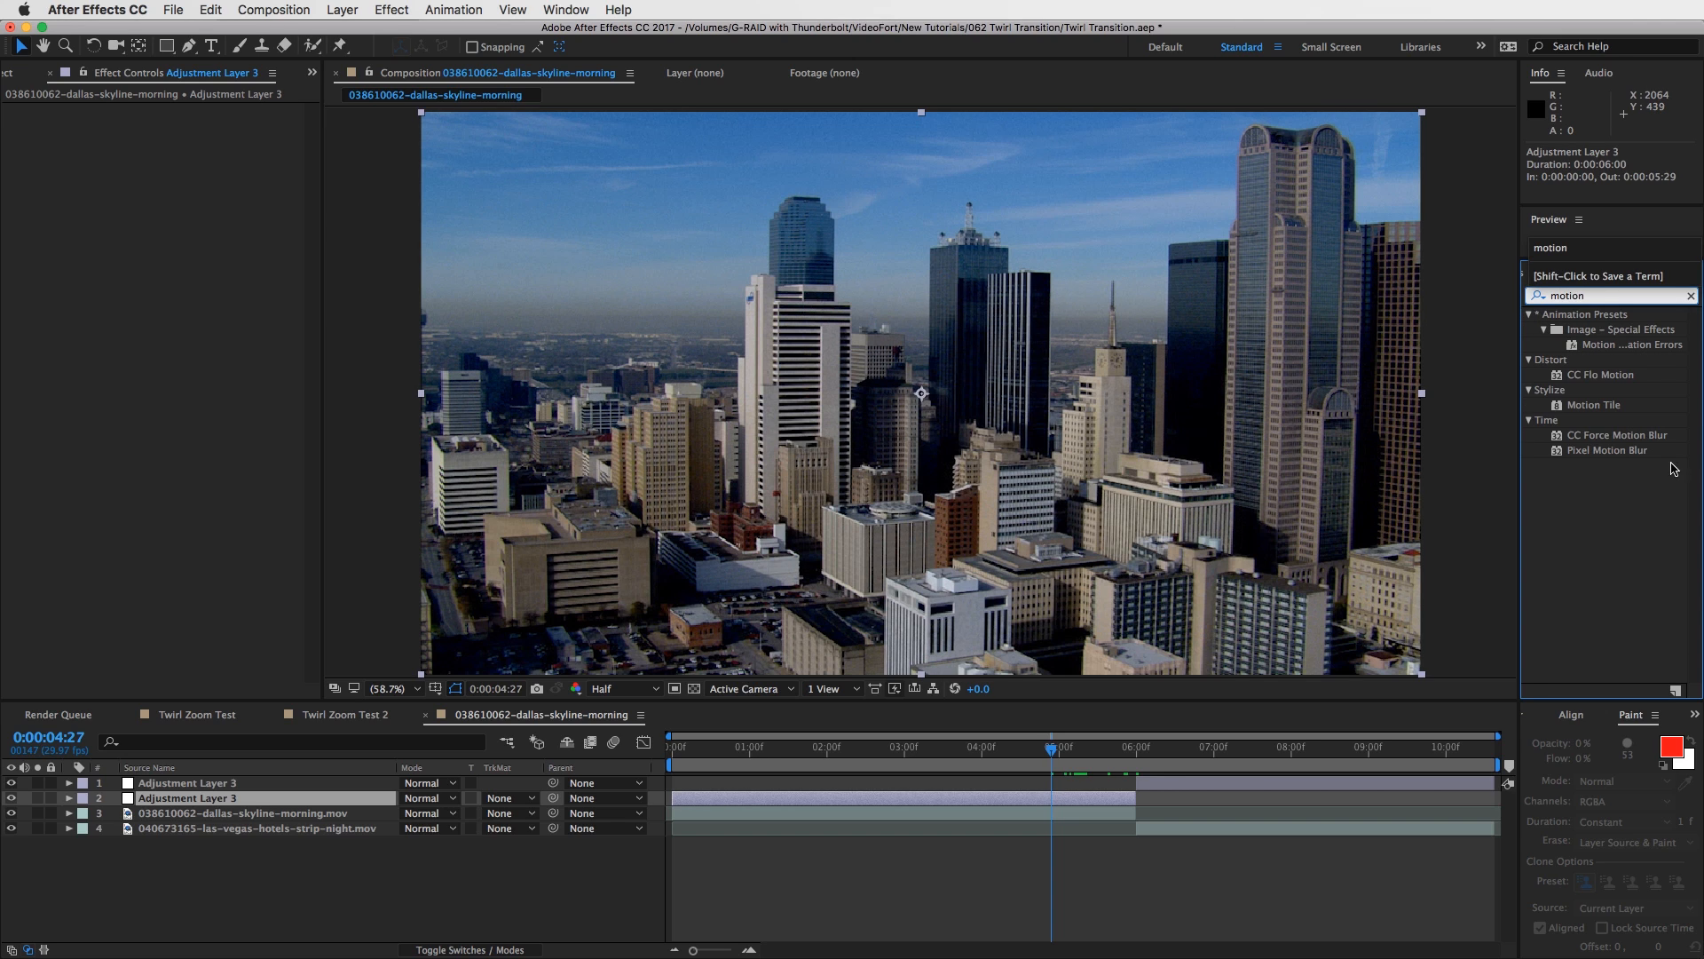
drag(1616, 413, 211, 218)
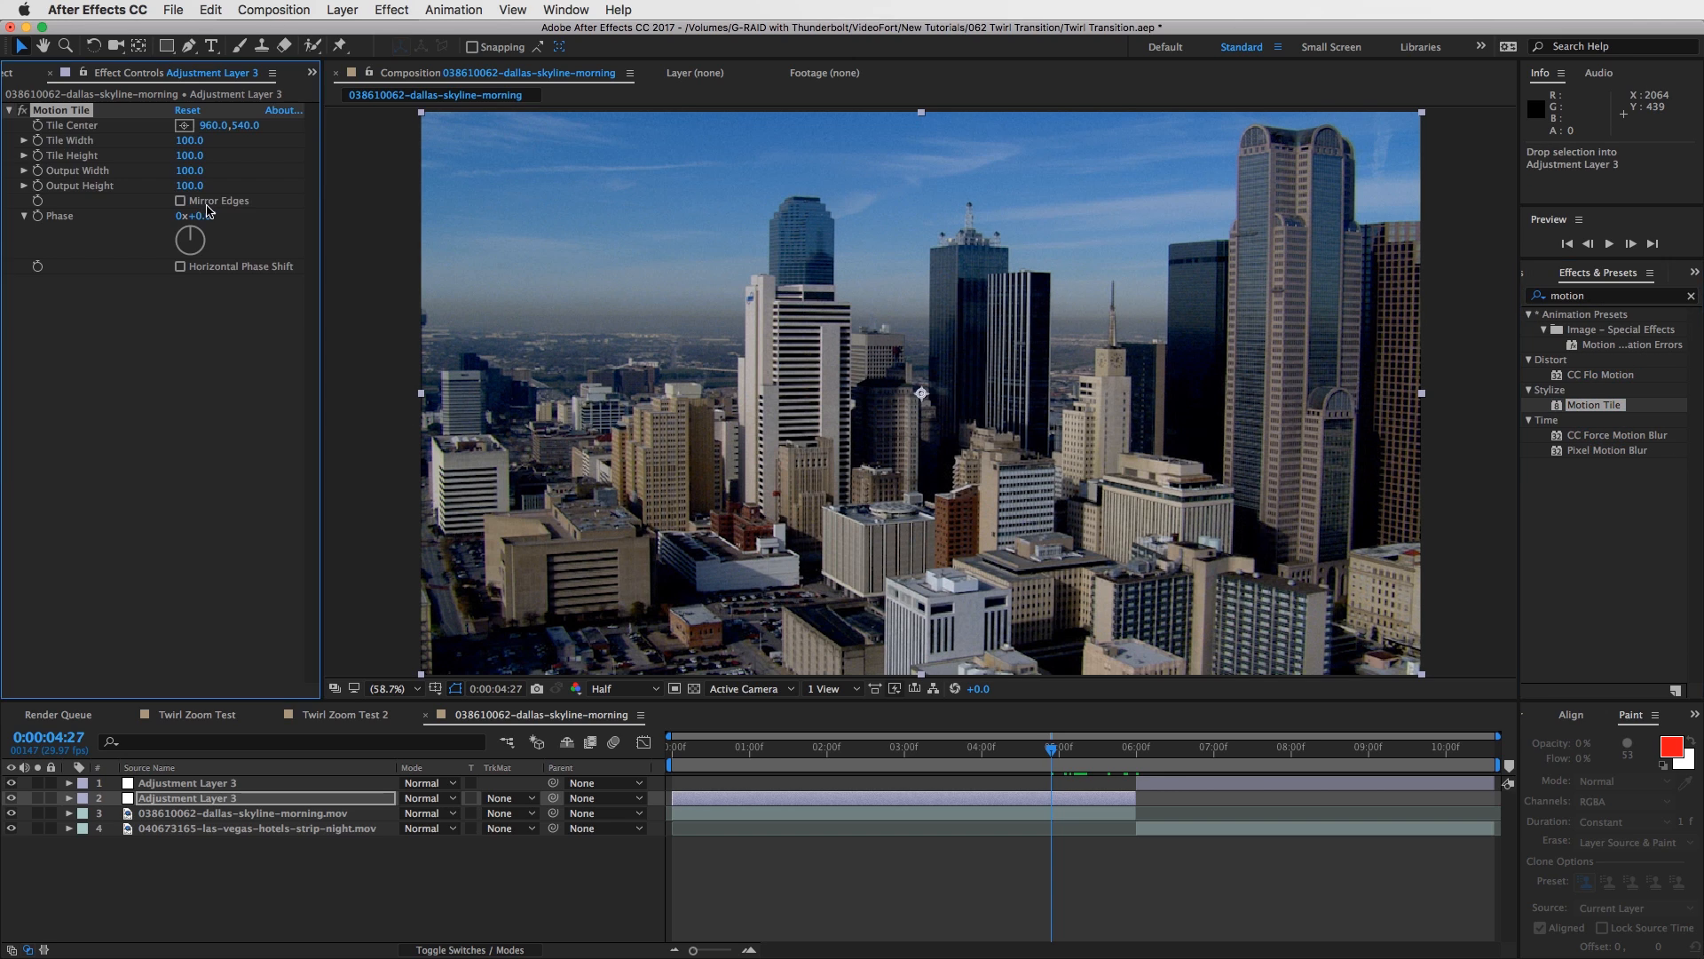
Add the Distort Transform effect after Motion Tile on the Dallas clip's adjustment layer.
click(1691, 296)
text(trans)
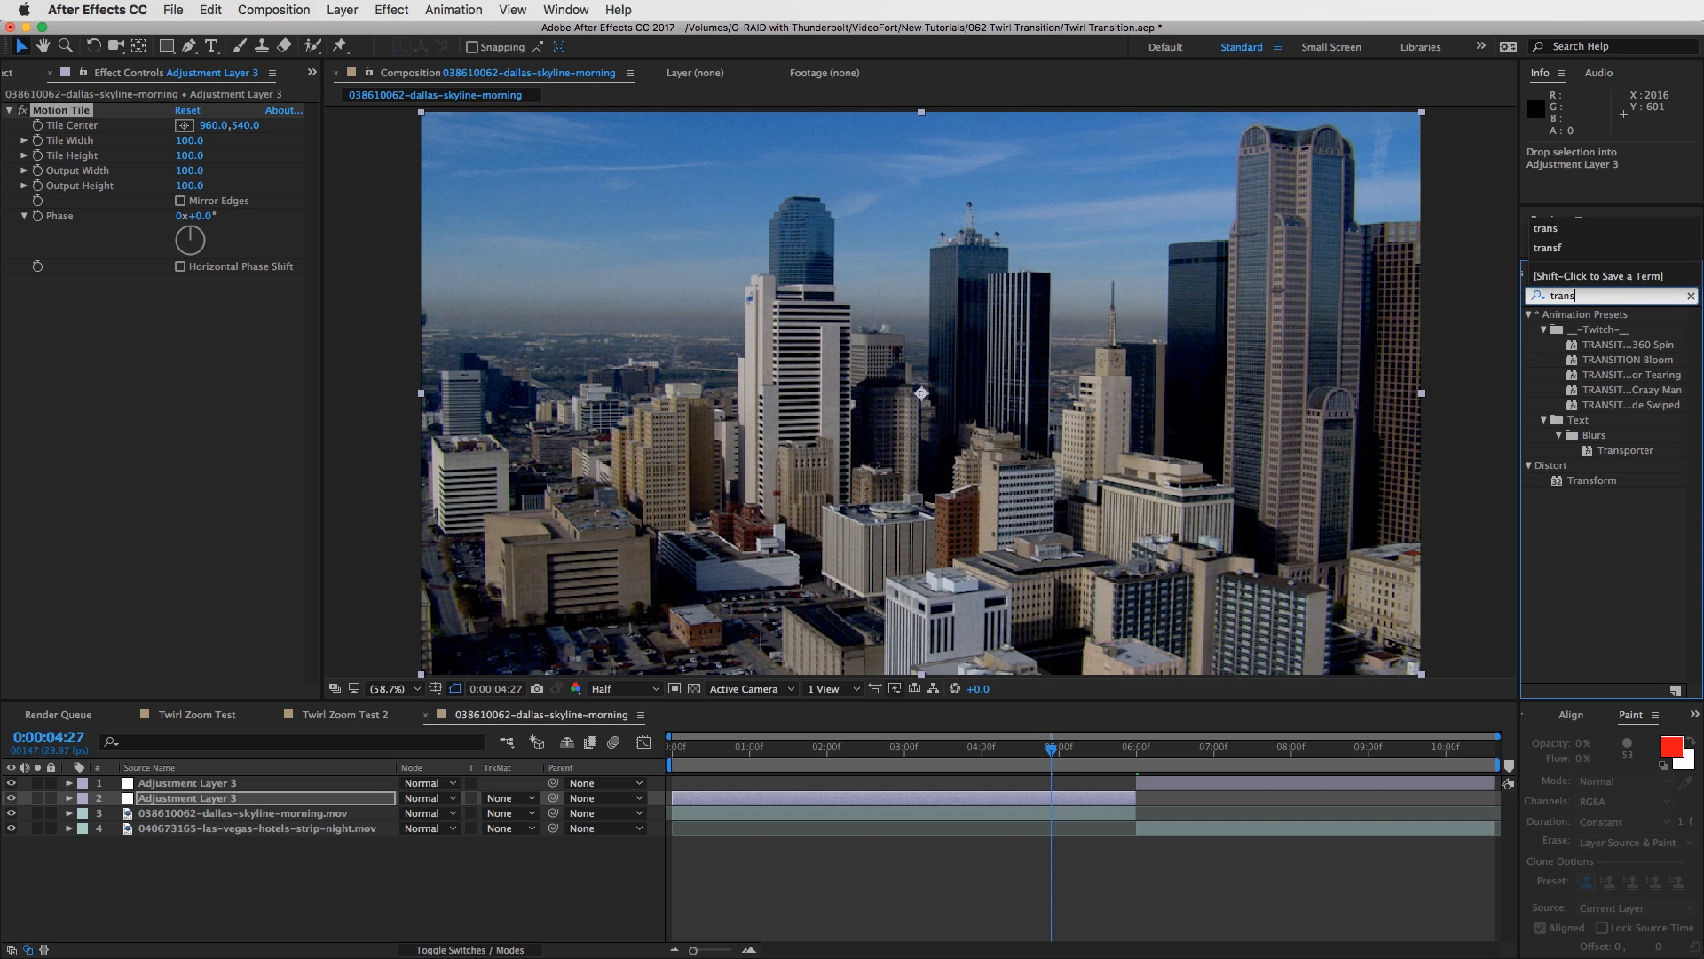
drag(1598, 482, 111, 470)
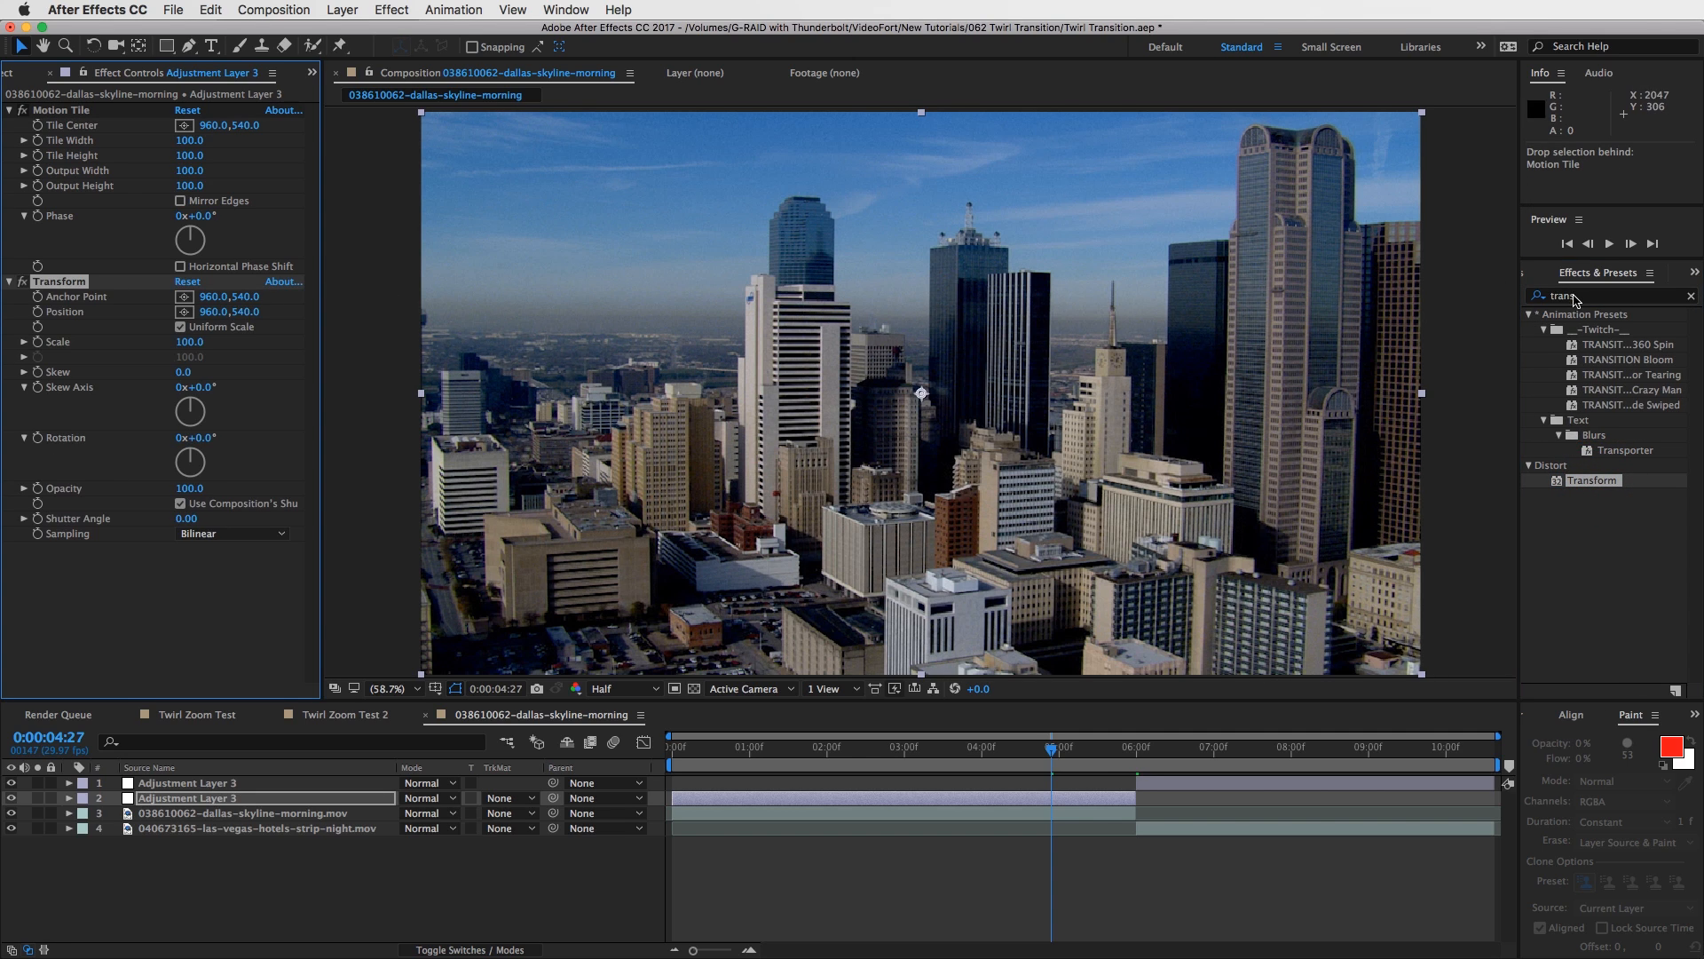
Add the Distort Twirl effect after Transform on the same adjustment layer.
click(1570, 296)
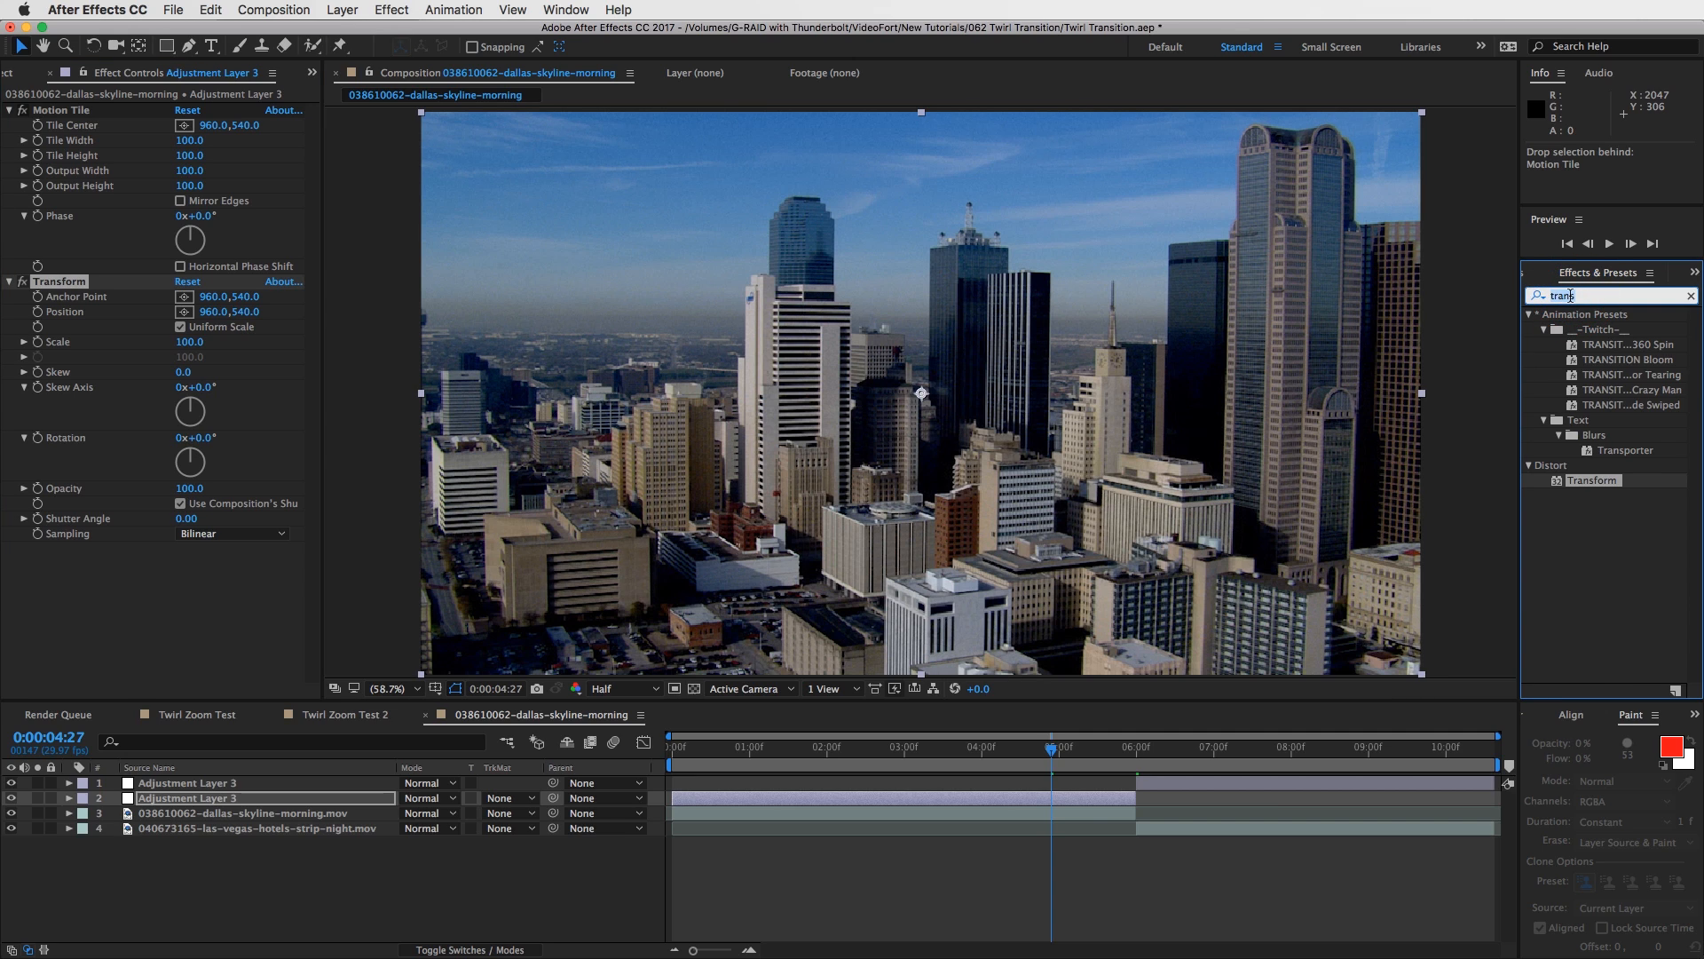
text(twirl)
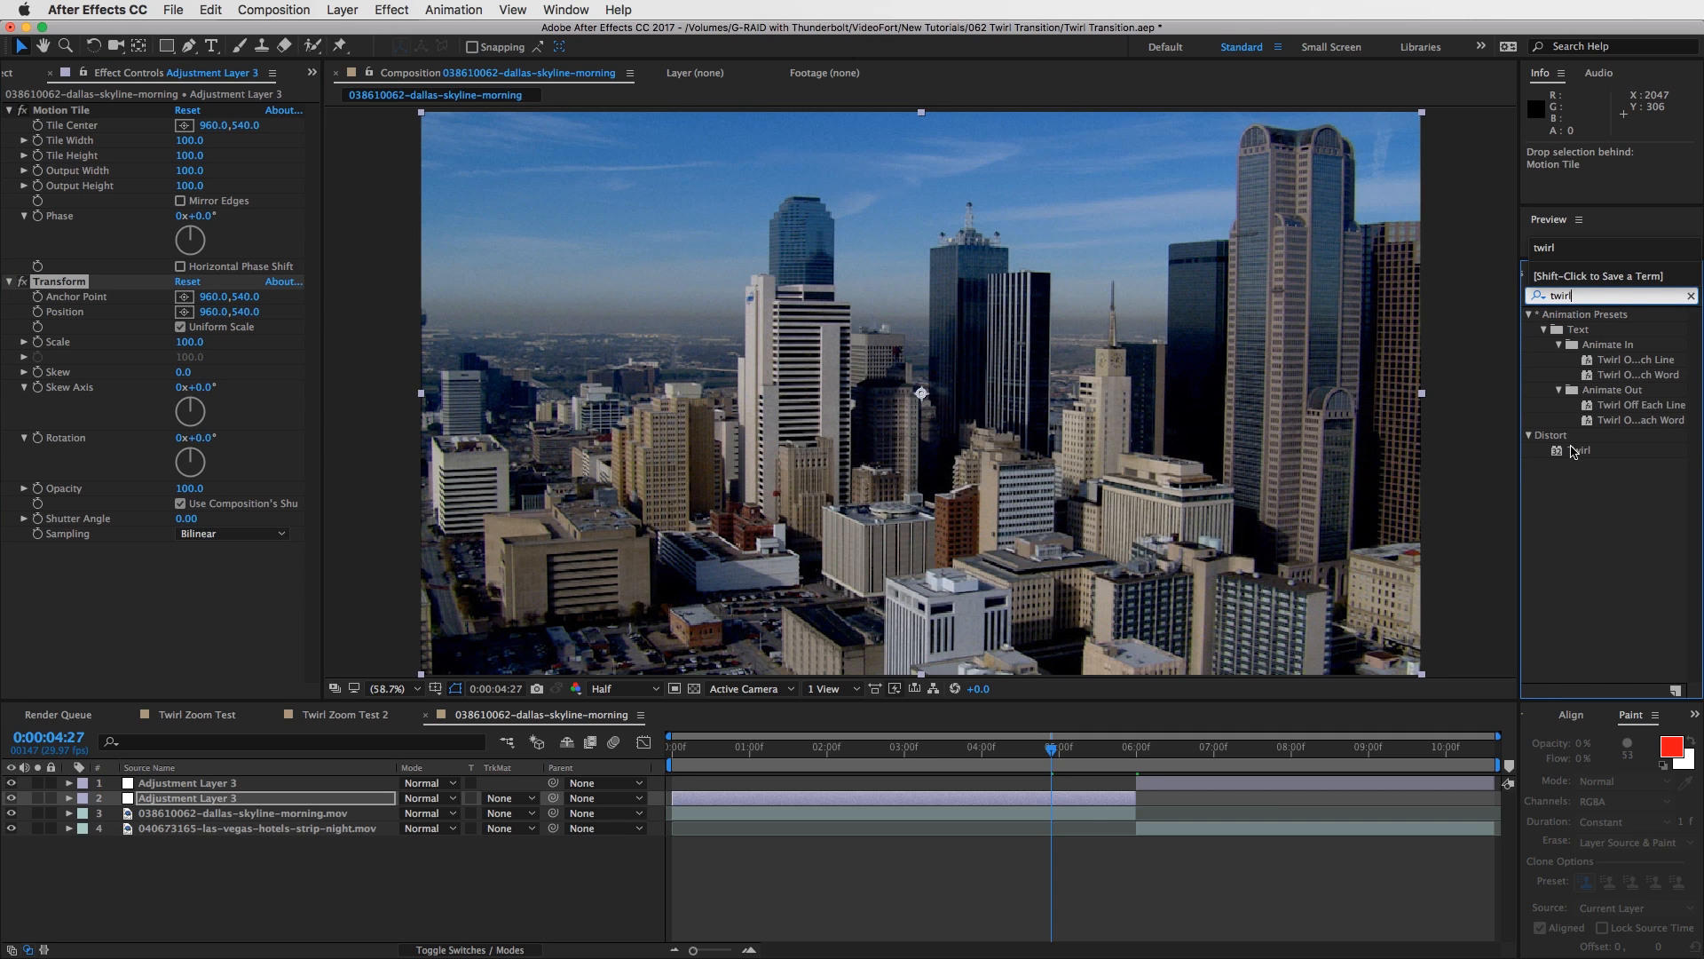
click(1573, 452)
drag(1573, 454, 229, 567)
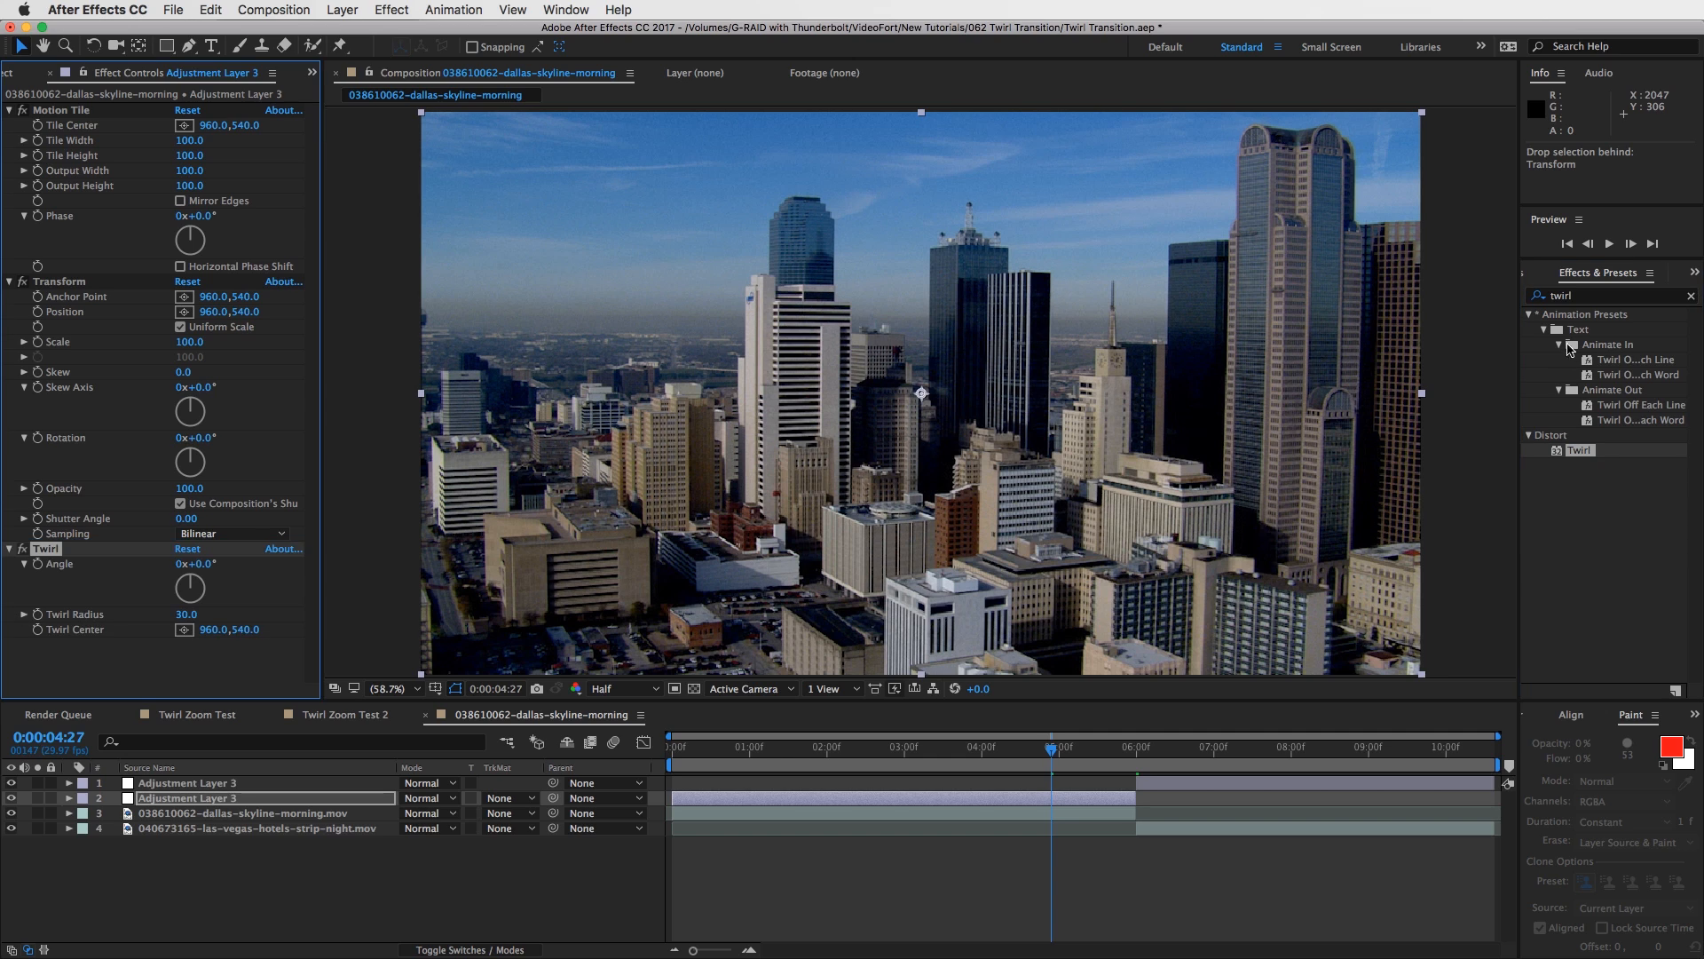
Add the Optics Compensation effect after Twirl, and collapse the settings of both effects.
click(1574, 296)
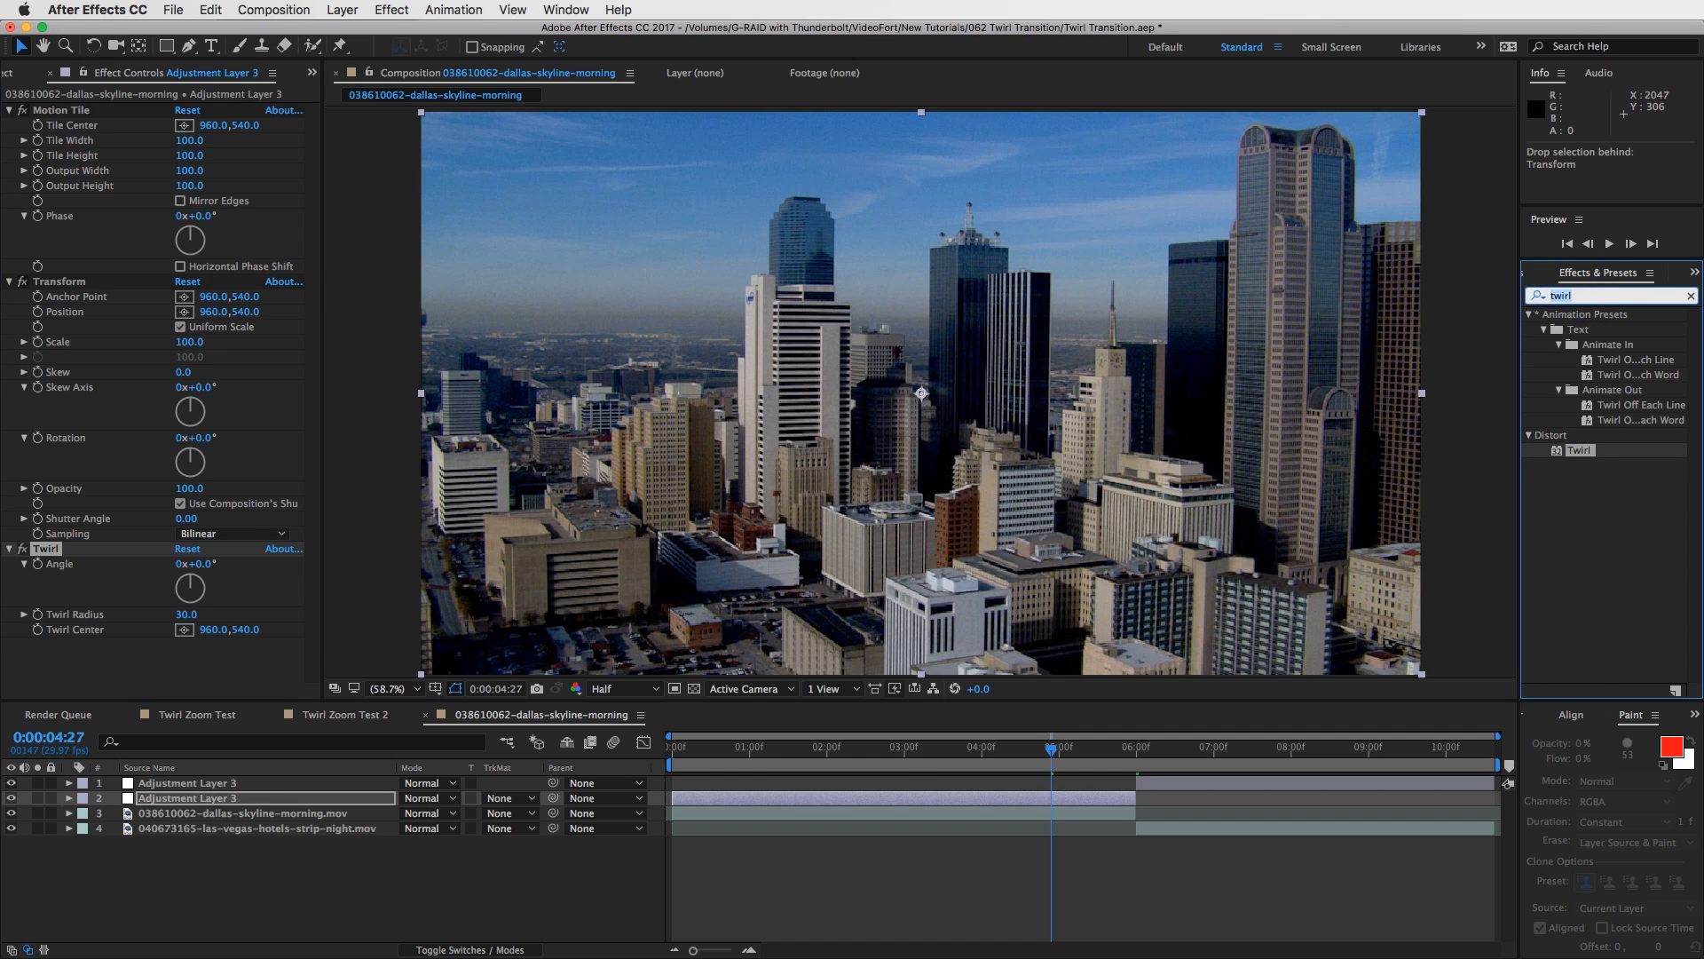
text(optic)
drag(1615, 333, 253, 658)
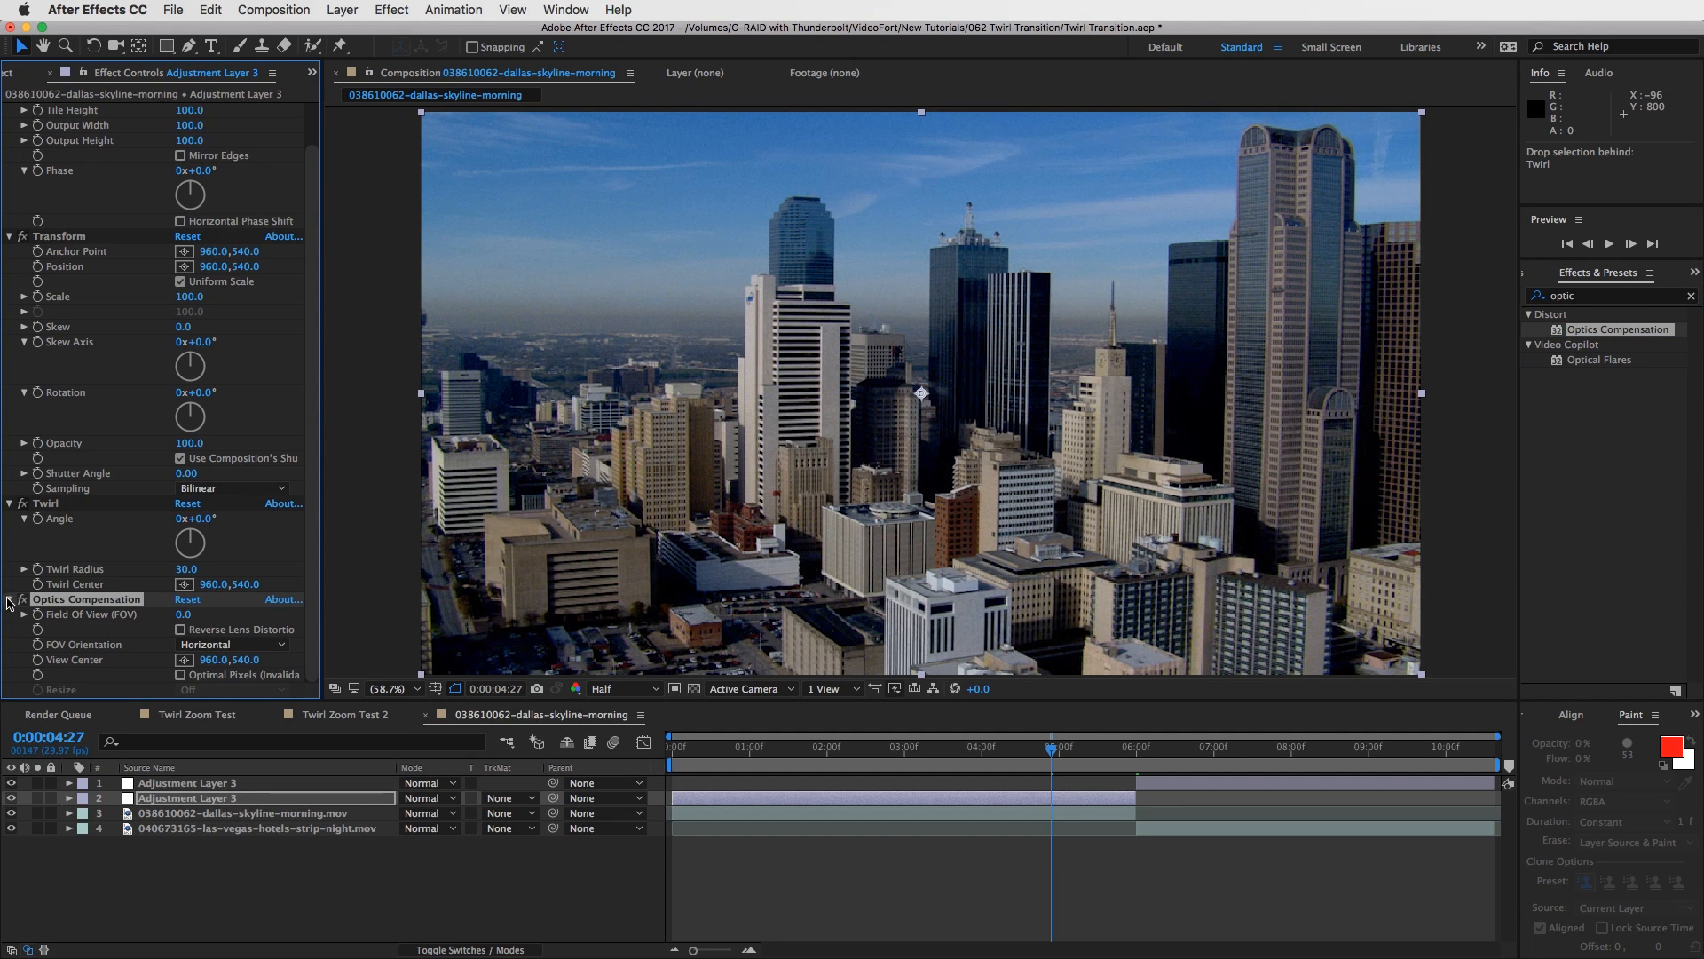
click(11, 604)
click(9, 549)
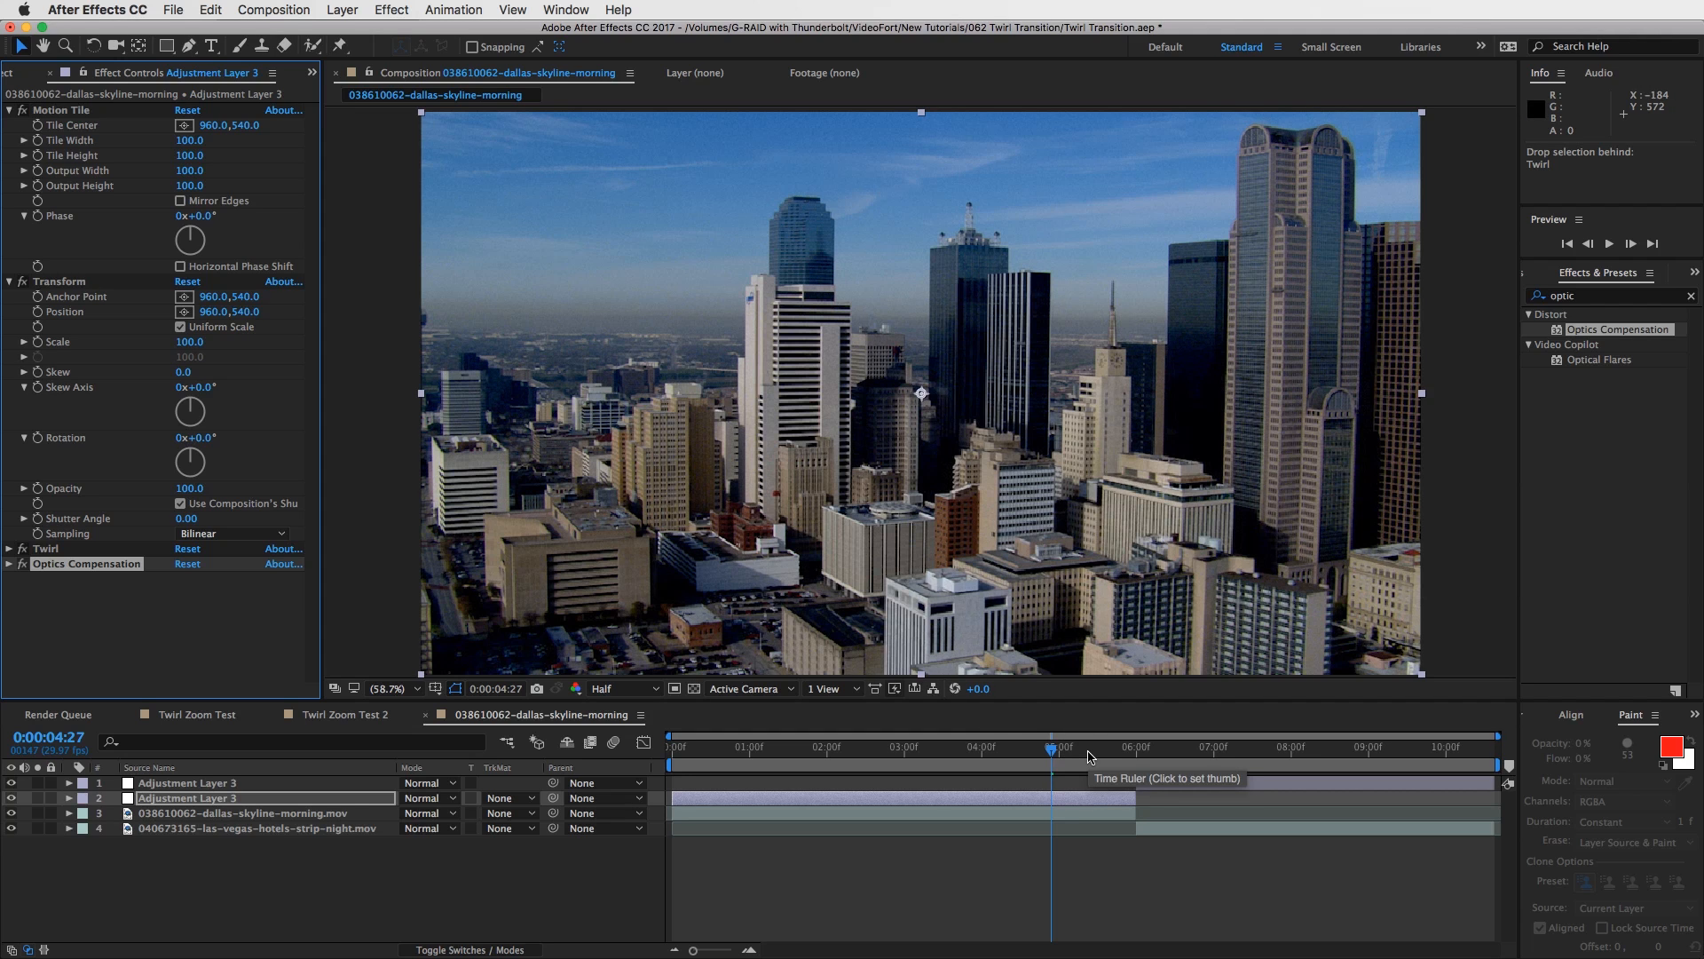
Set the current time to 0:00:05:24 and start keyframing the Transform effect's Scale at 100.
drag(1090, 756, 1134, 749)
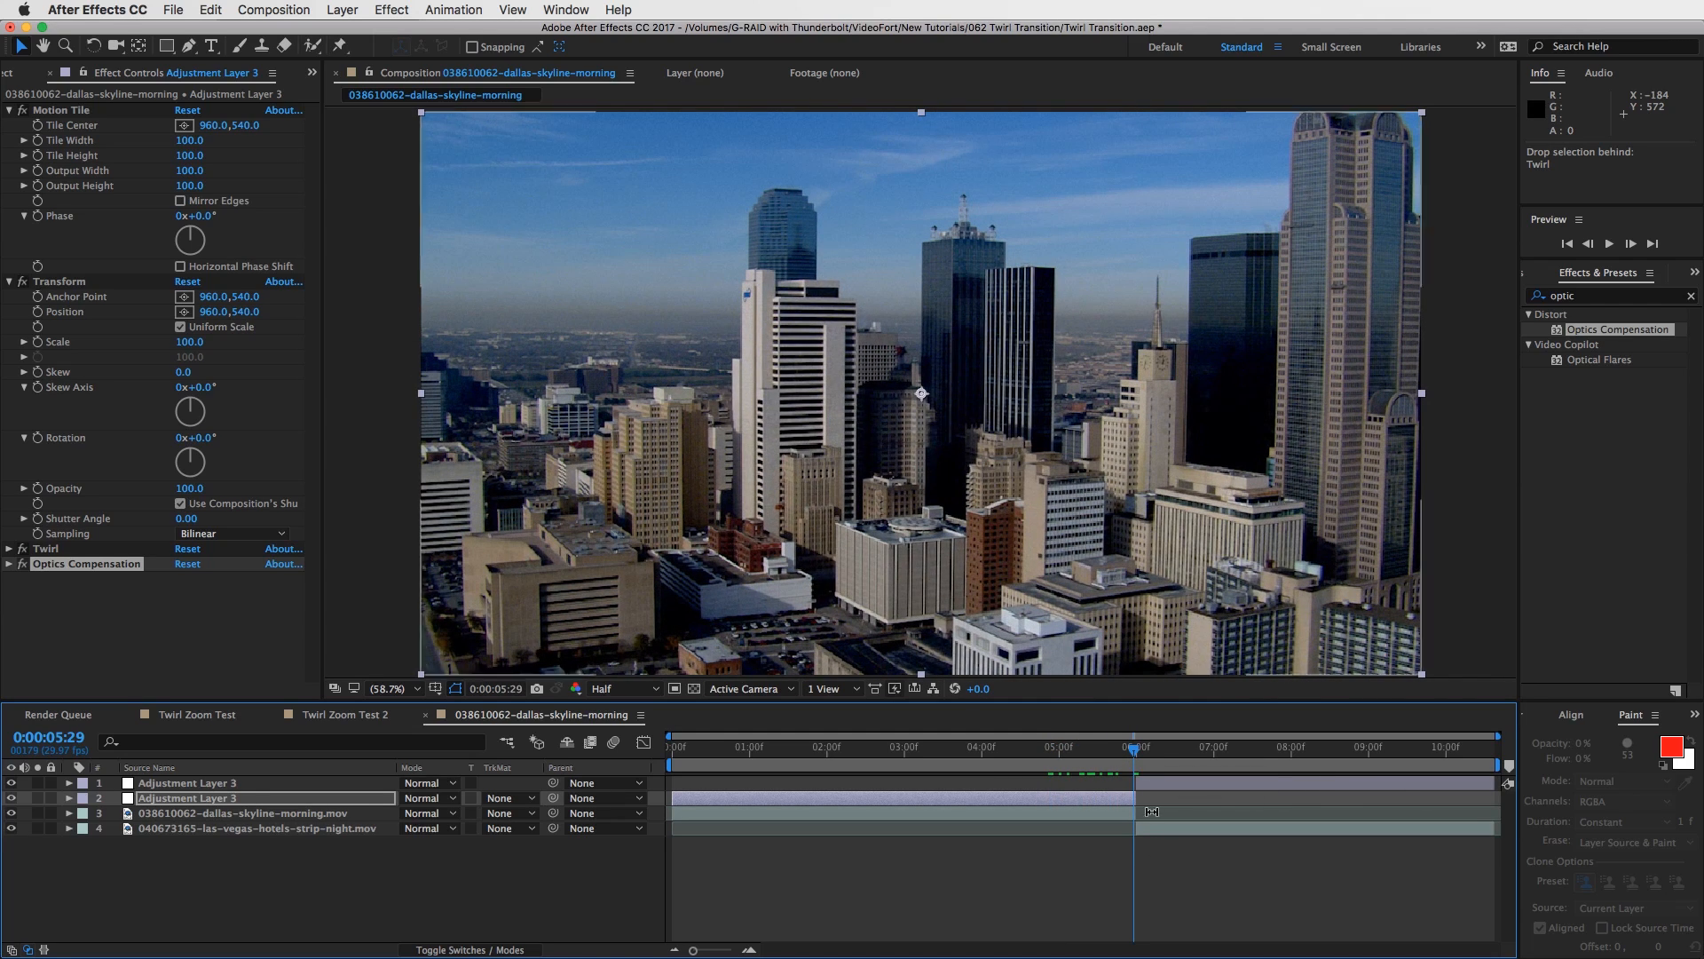
key(equal)
key(equal)
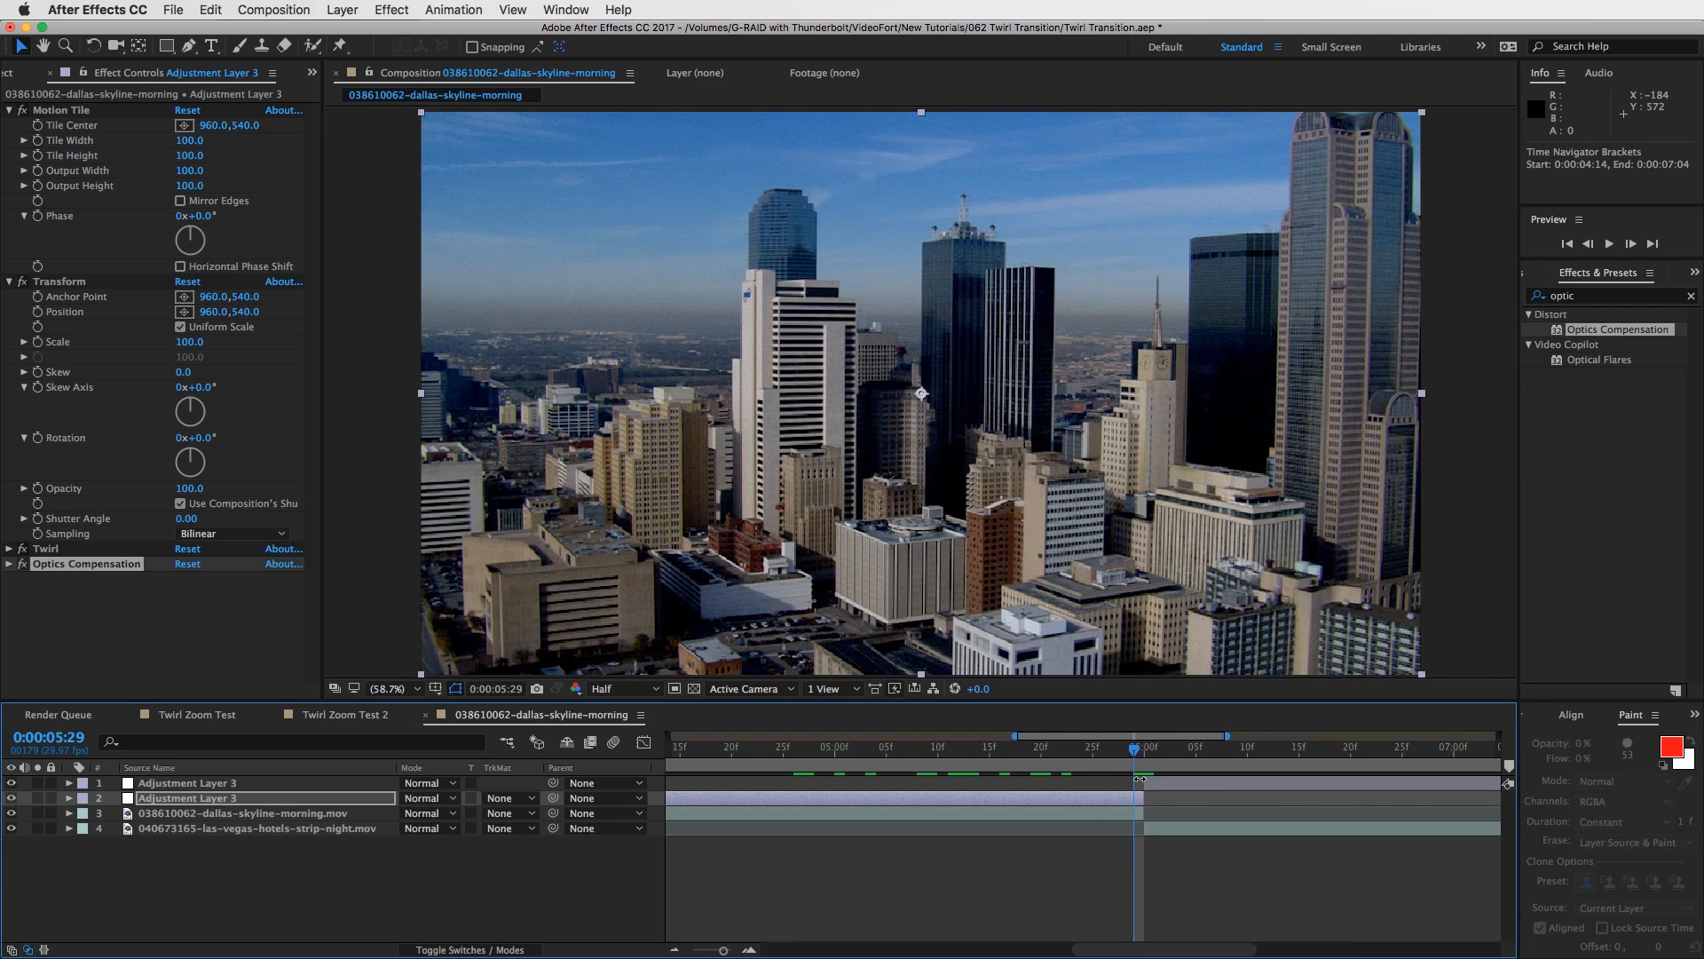
drag(1137, 750, 1134, 750)
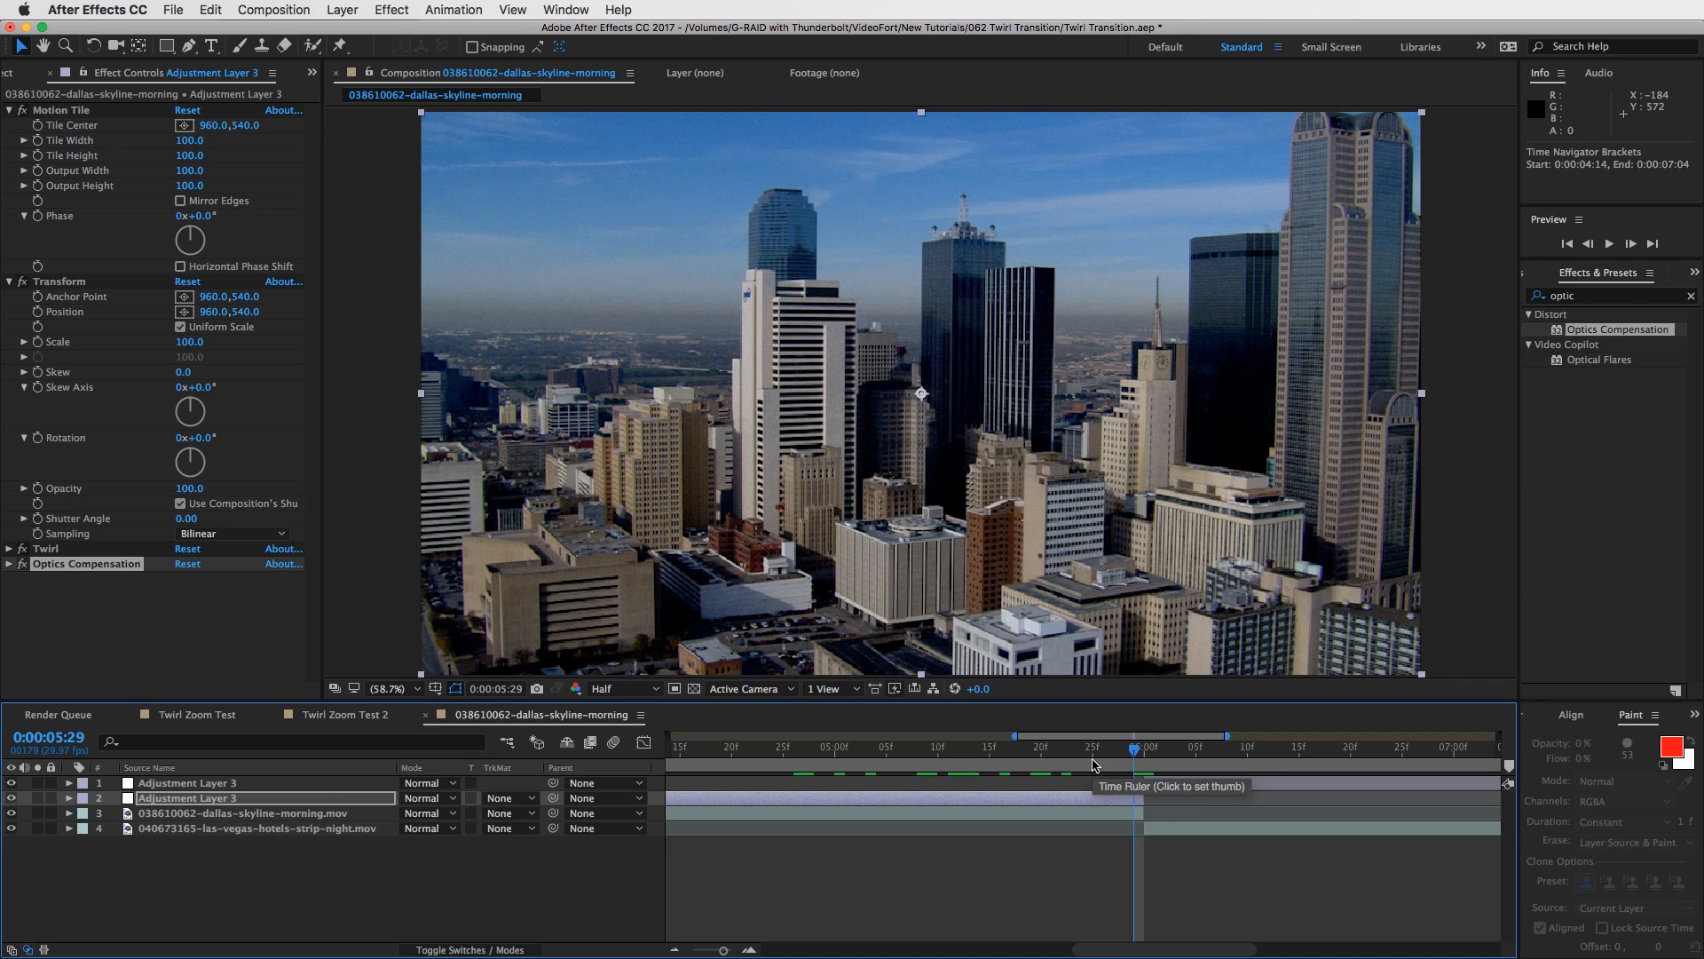
key(Page_Up)
key(Page_Up)
key(Page_Up)
key(Page_Up)
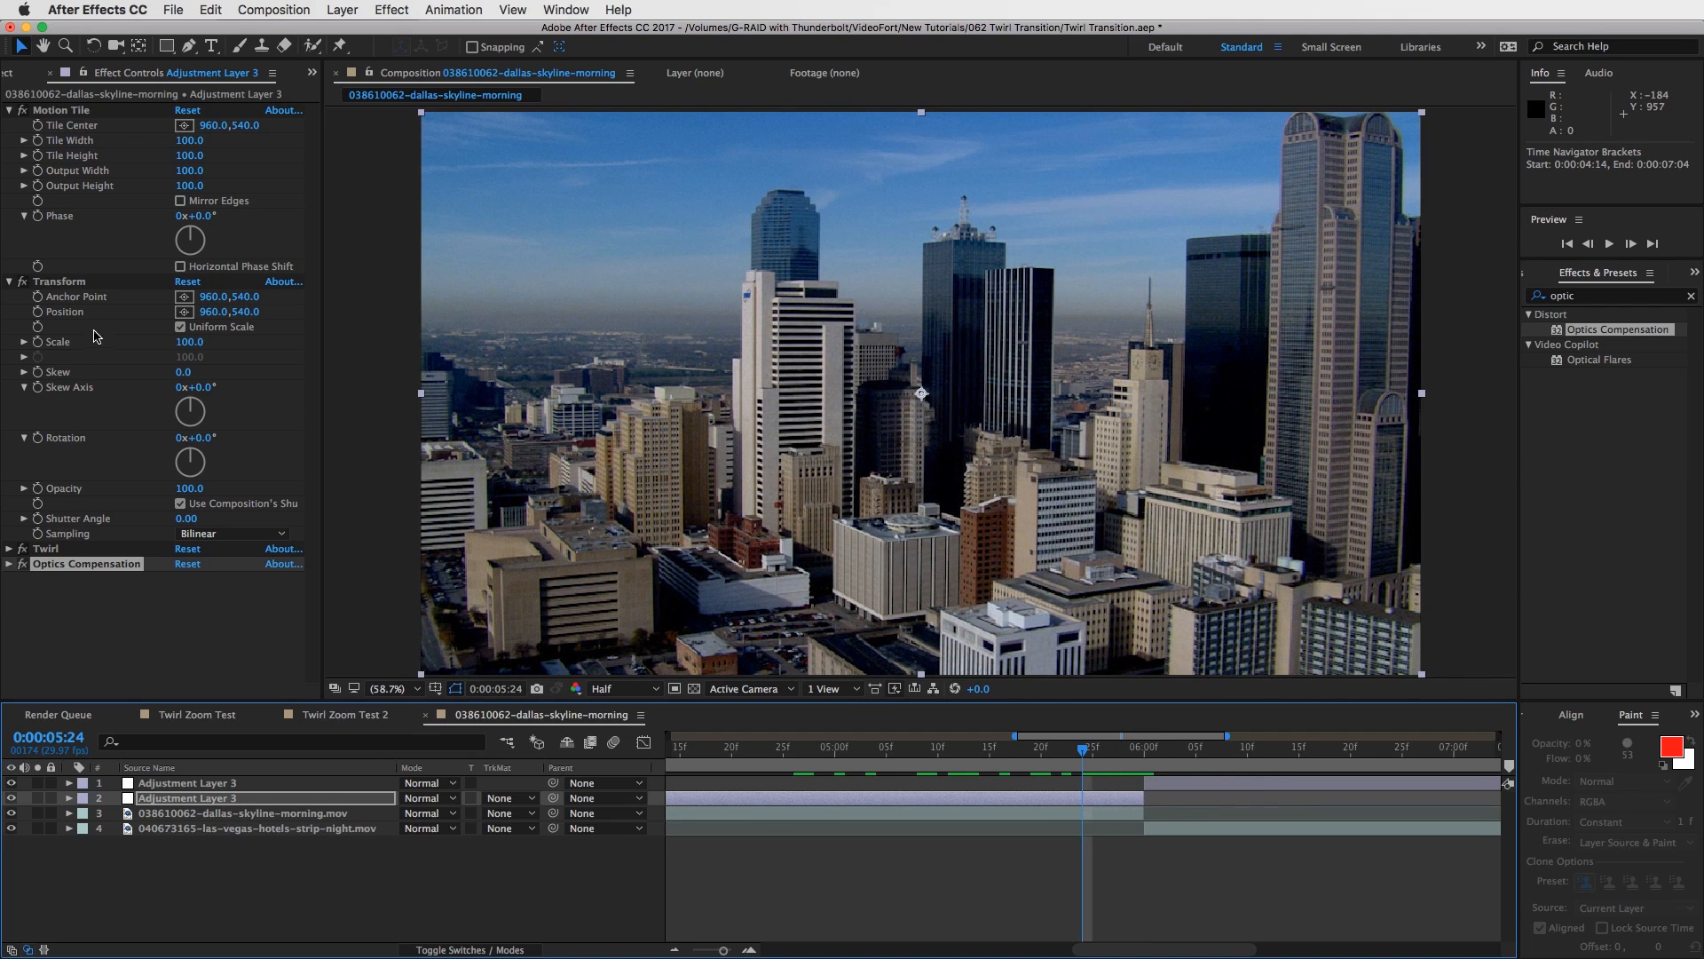
click(38, 343)
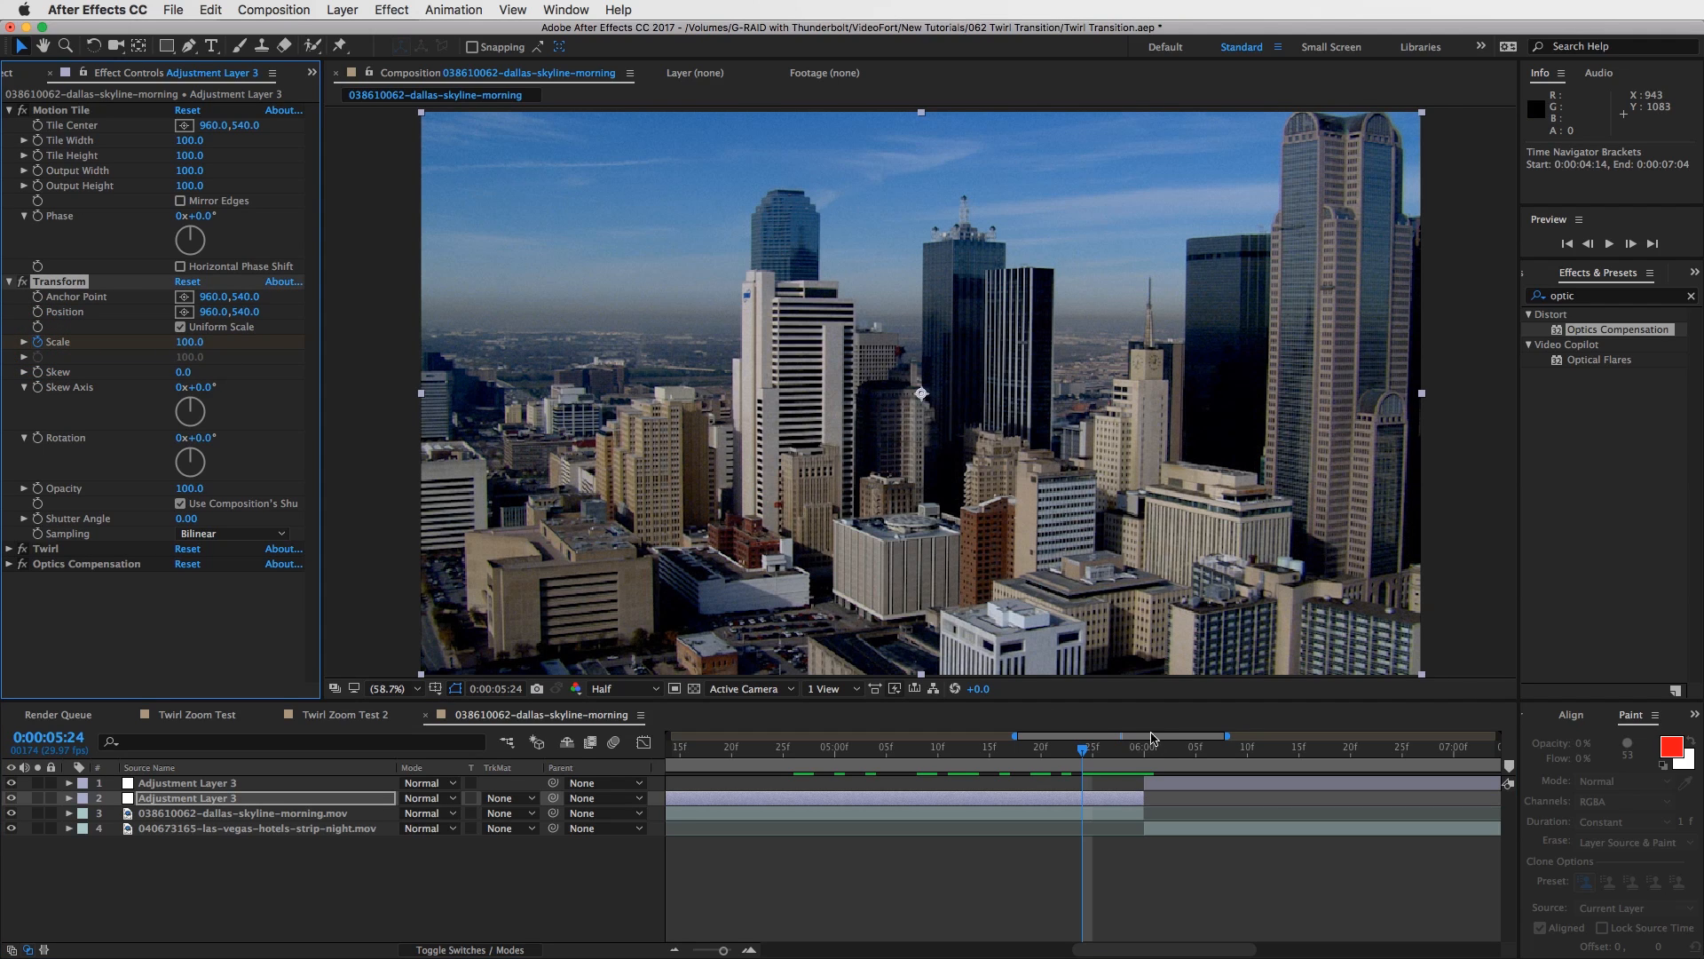
Set the Transform effect's Scale to 20 at 0:00:05:29.
drag(1081, 750, 1134, 761)
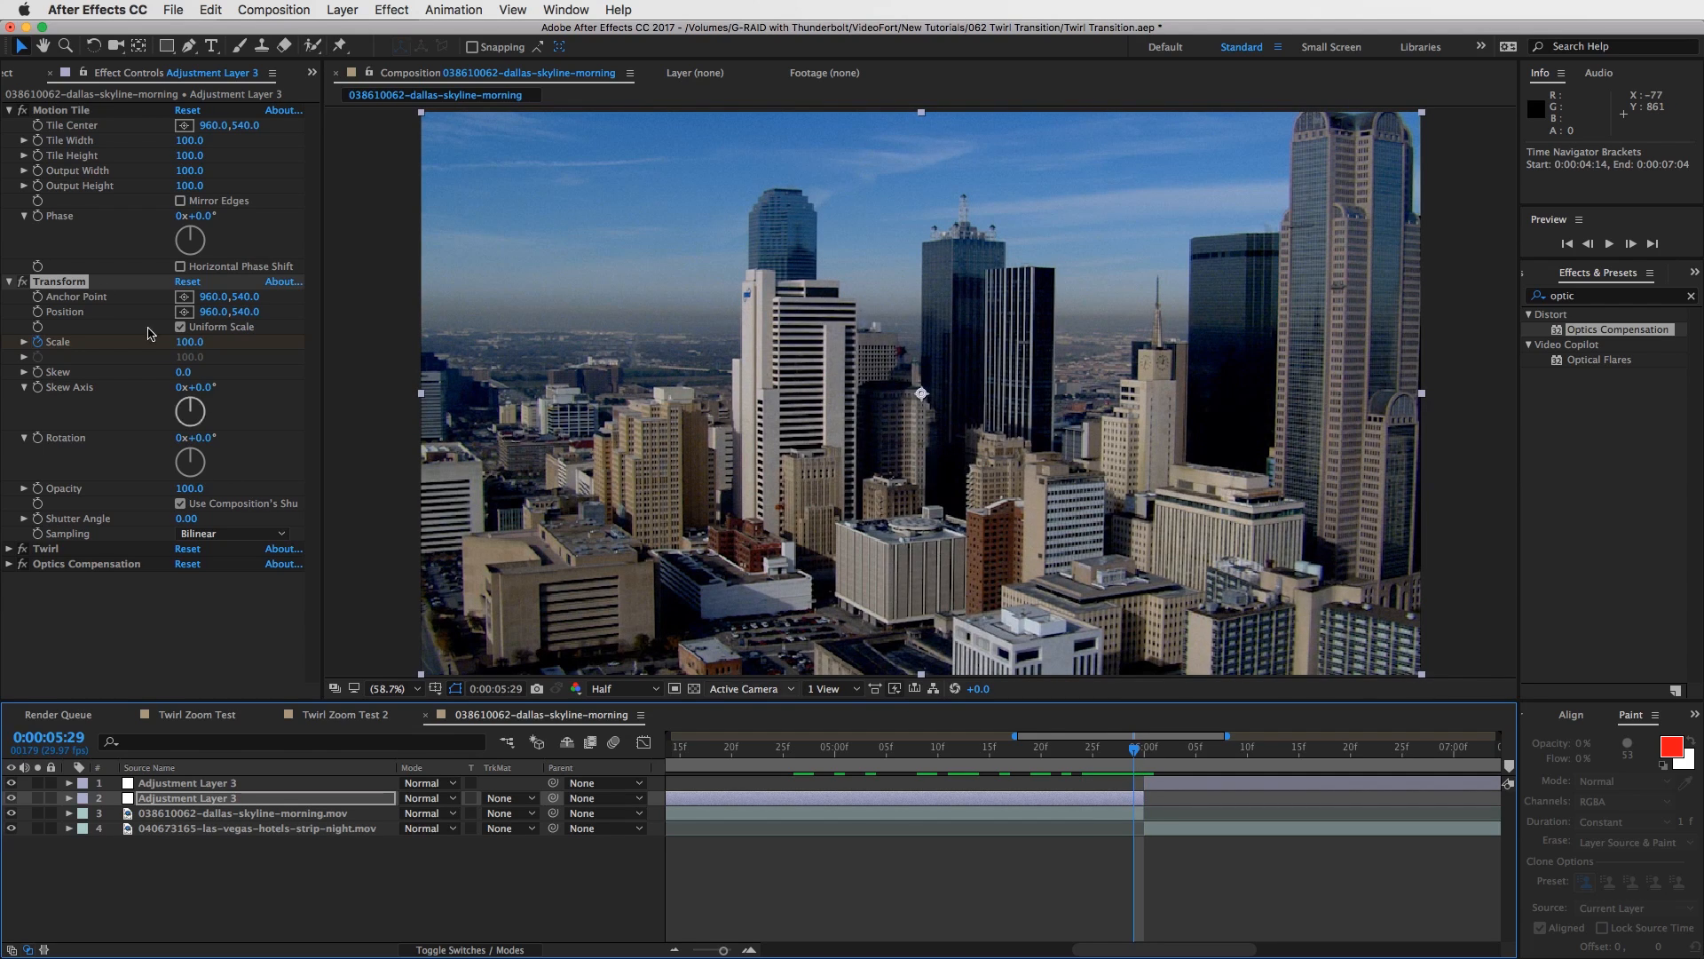
click(189, 341)
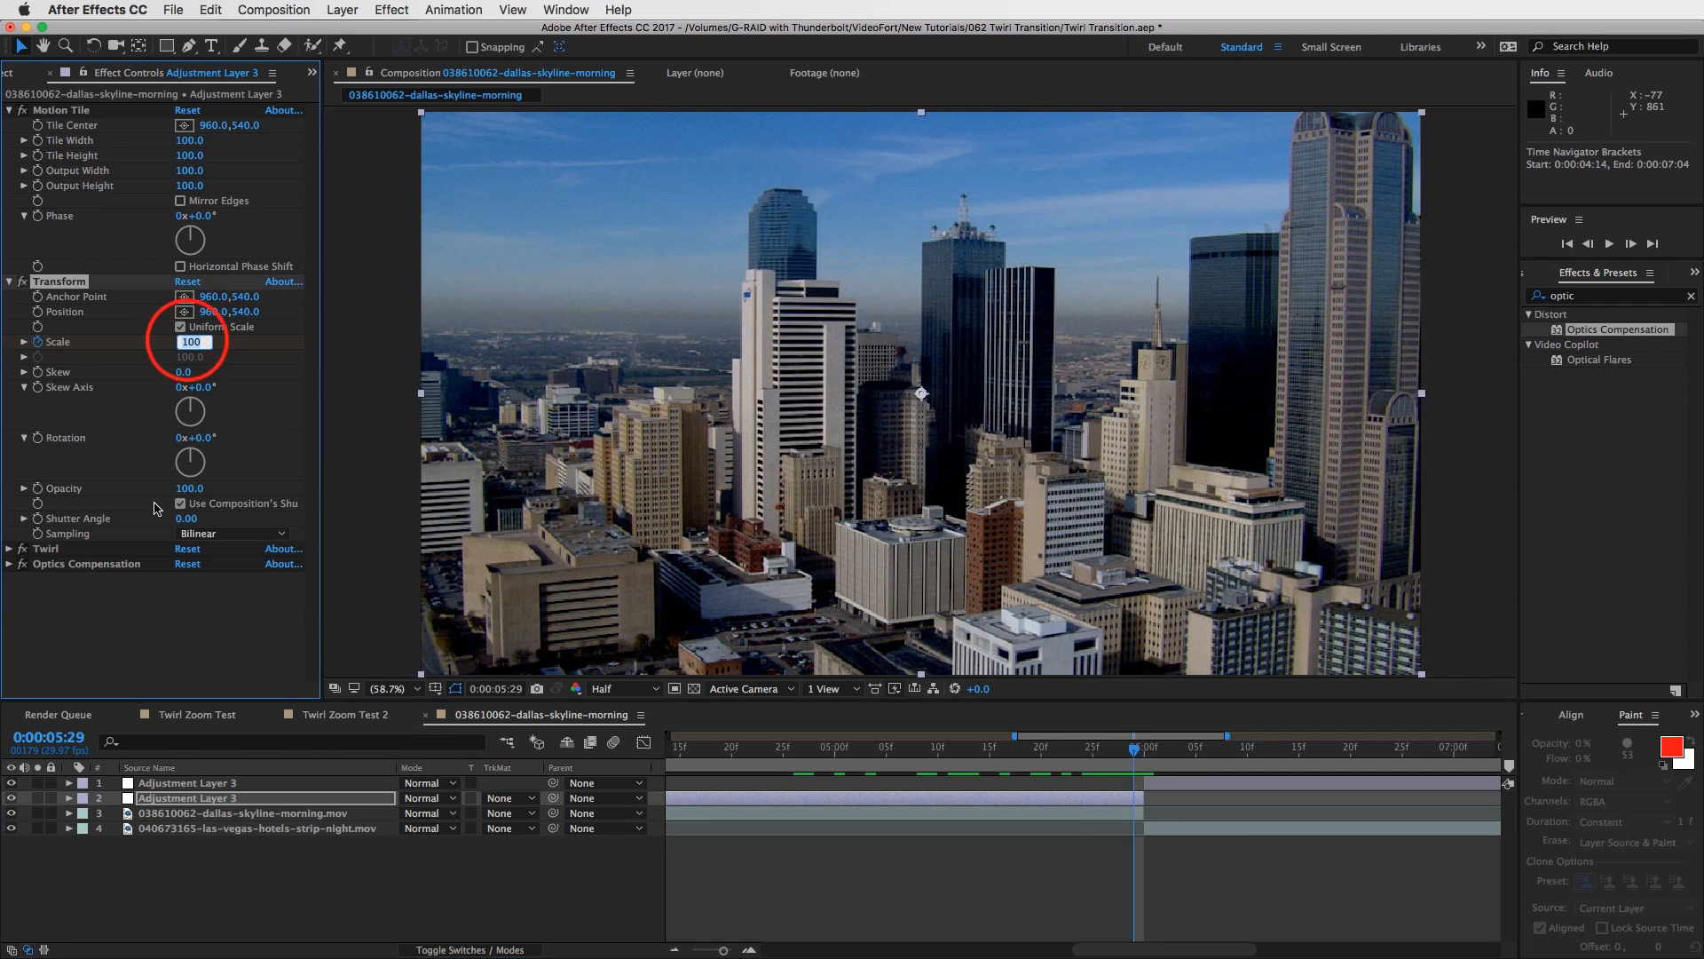
text(20)
key(Return)
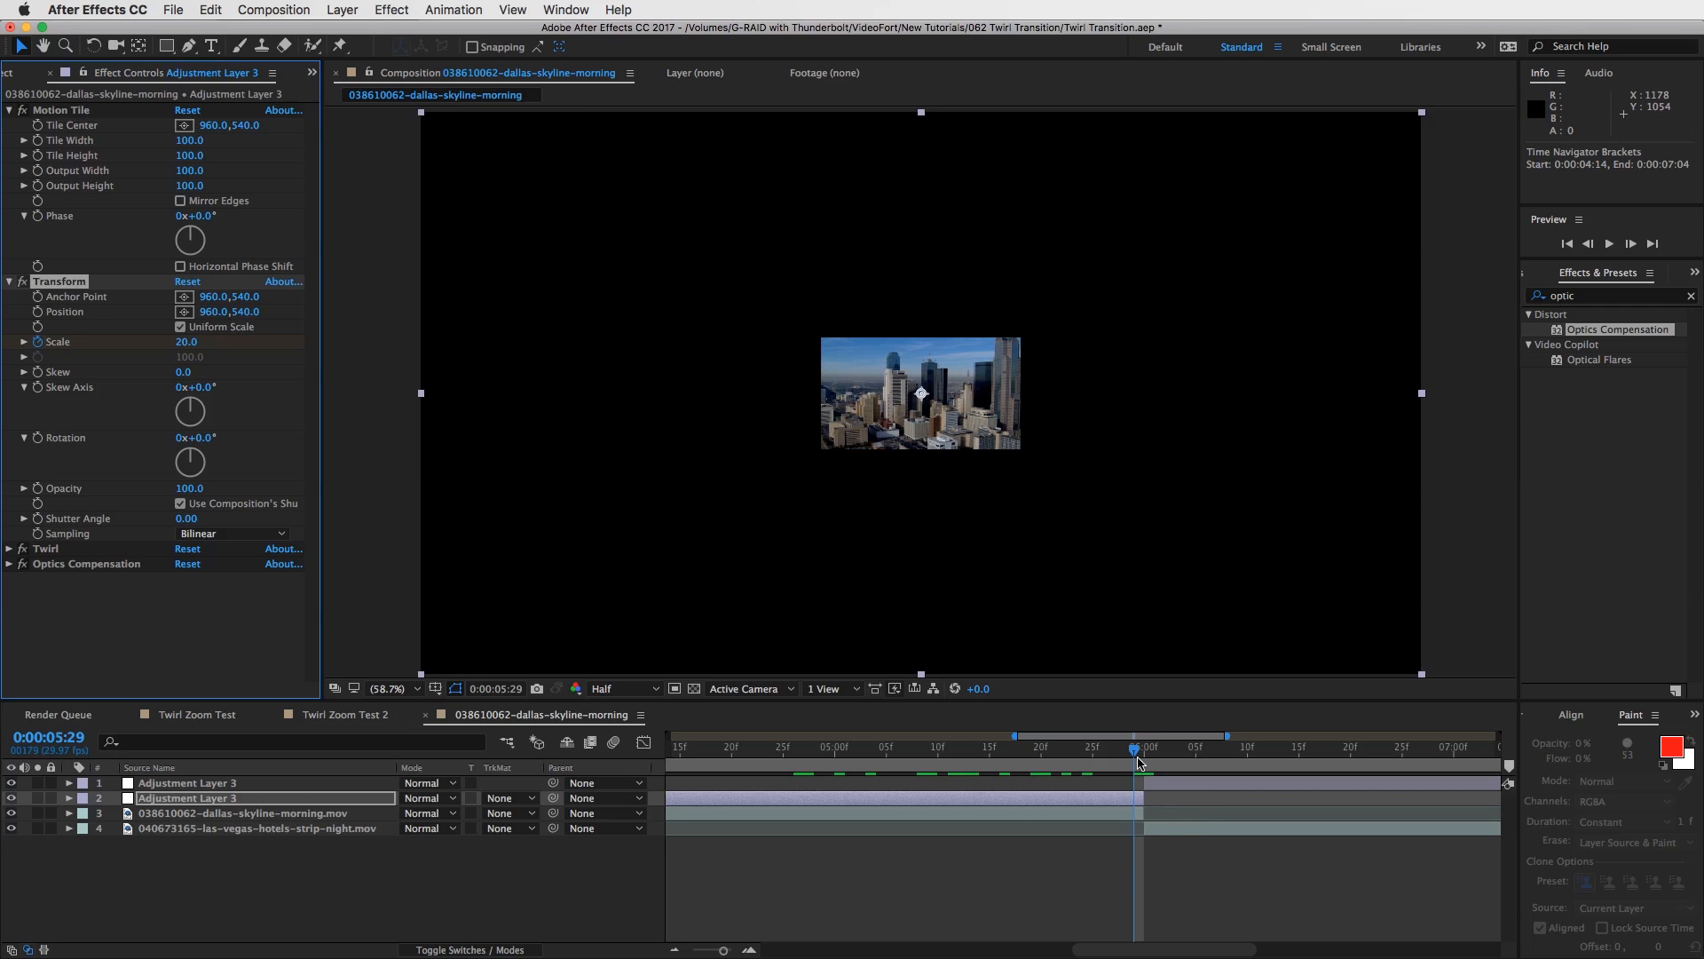
mouse_move(1137, 753)
mouse_down()
mouse_move(1102, 759)
mouse_move(1139, 763)
mouse_up()
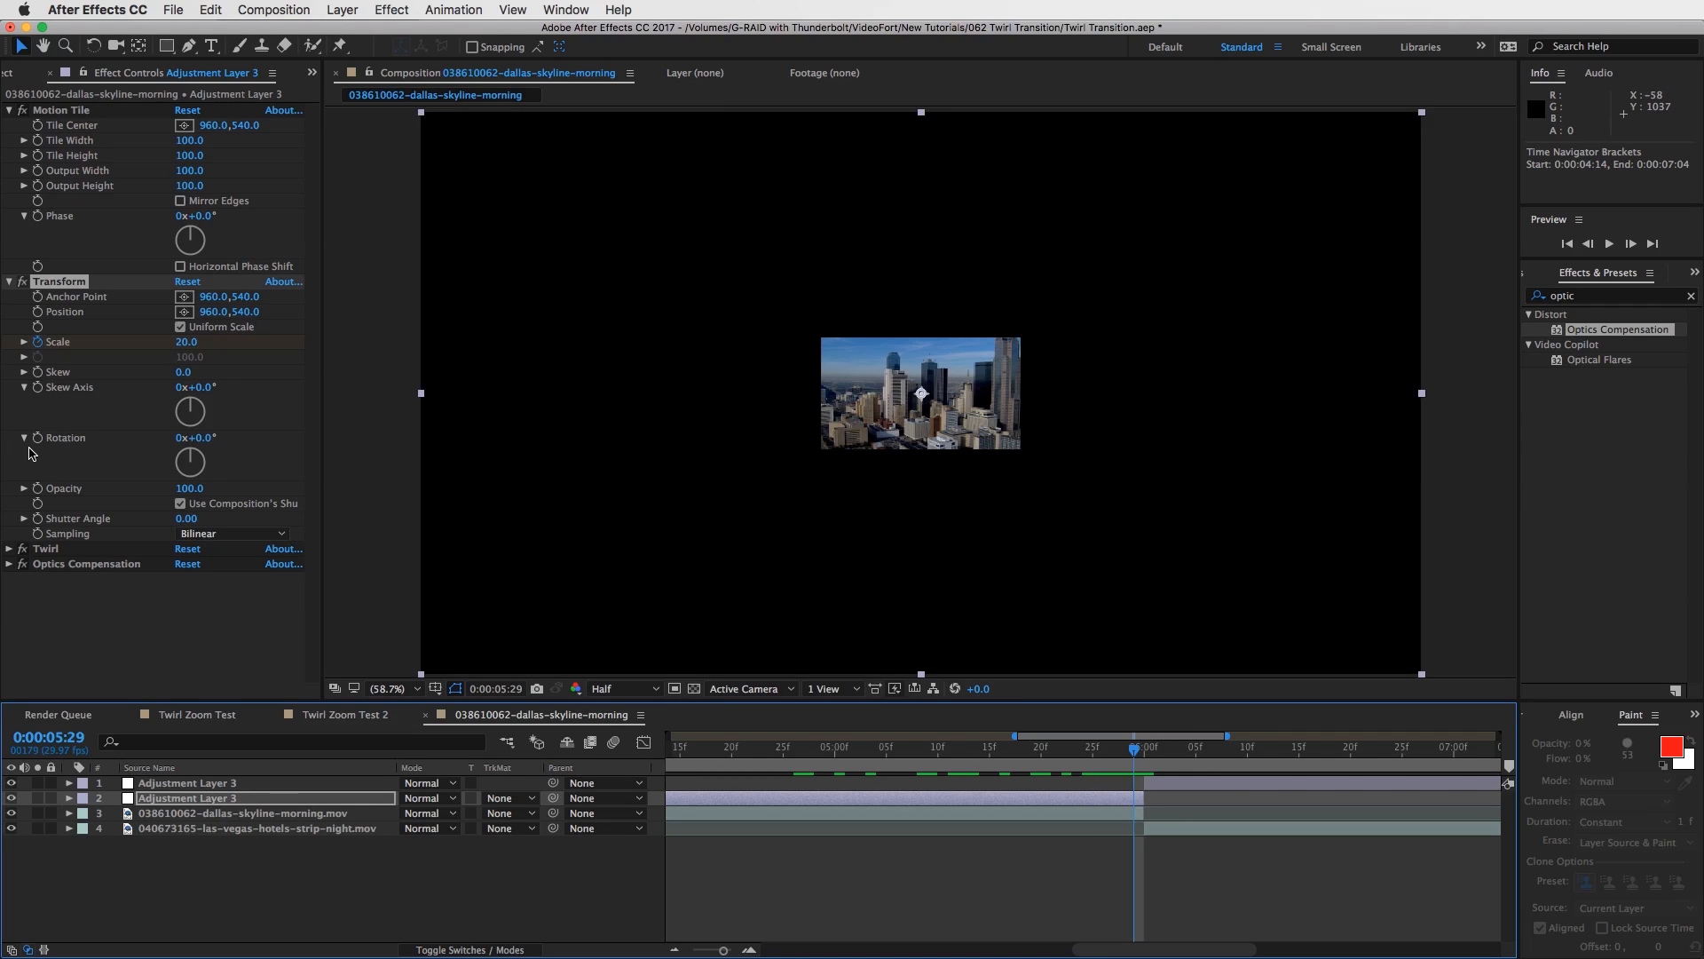
Turn off the composition's shutter angle for the Transform effect and set its own Shutter Angle to 100.
click(180, 504)
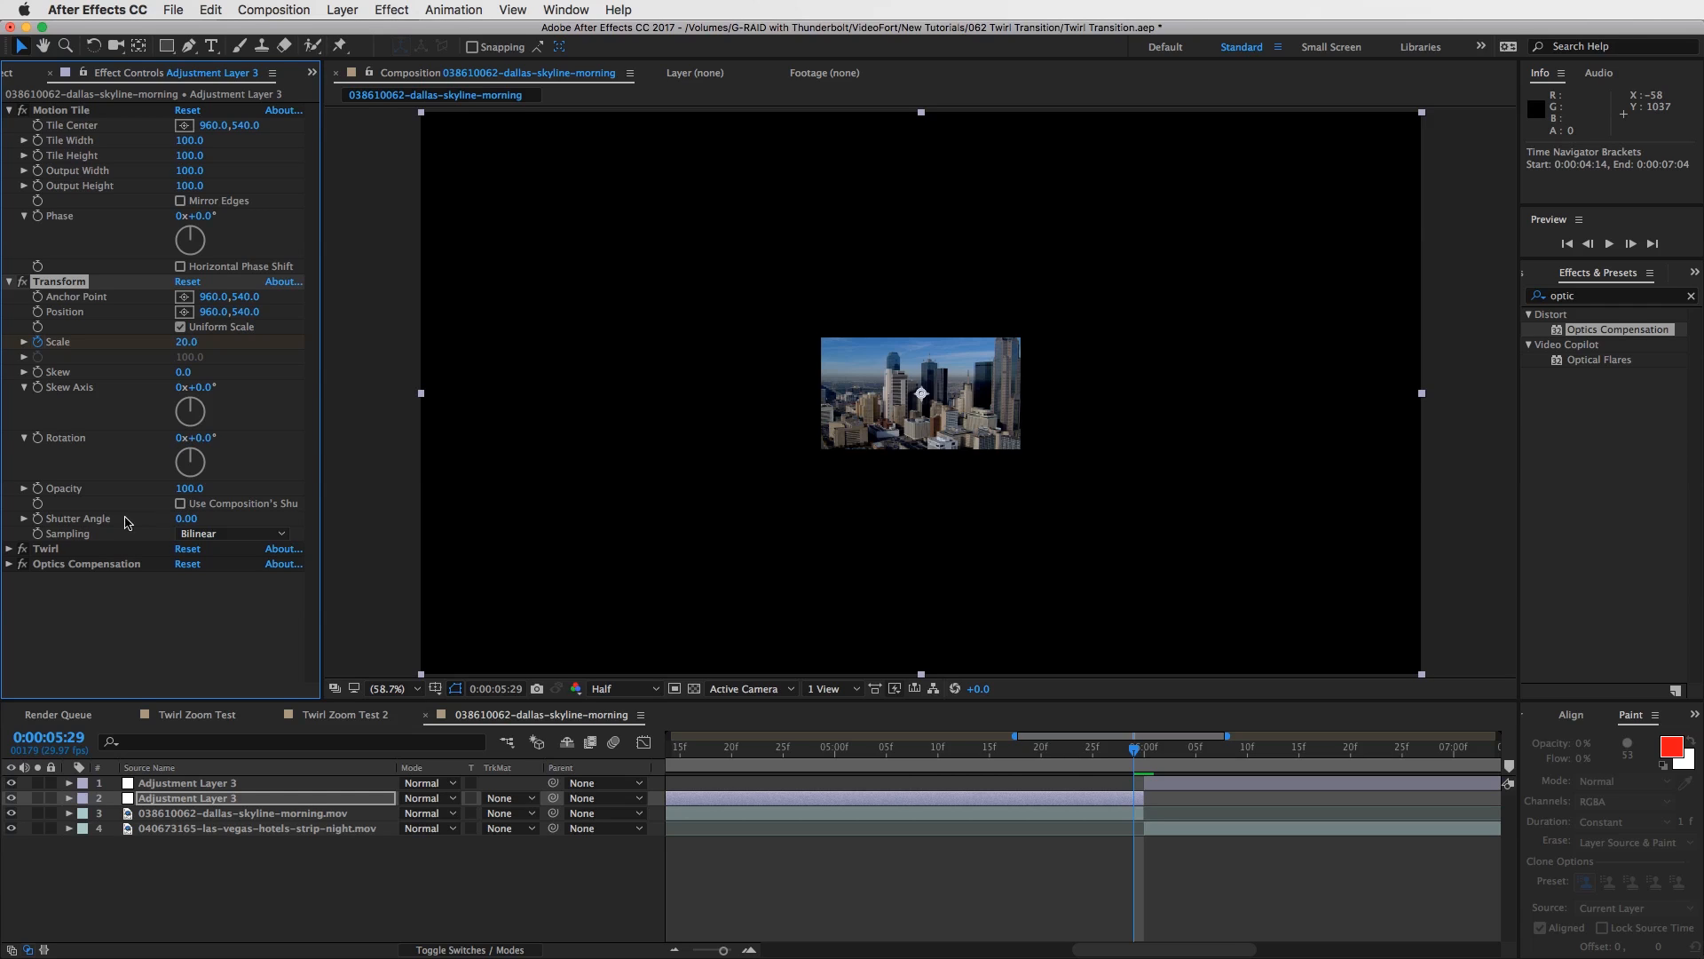
click(183, 521)
text(100)
key(Return)
Step frame by frame through the shrinking Dallas clip to examine the motion blur around 0:00:05:28.
key(Page_Up)
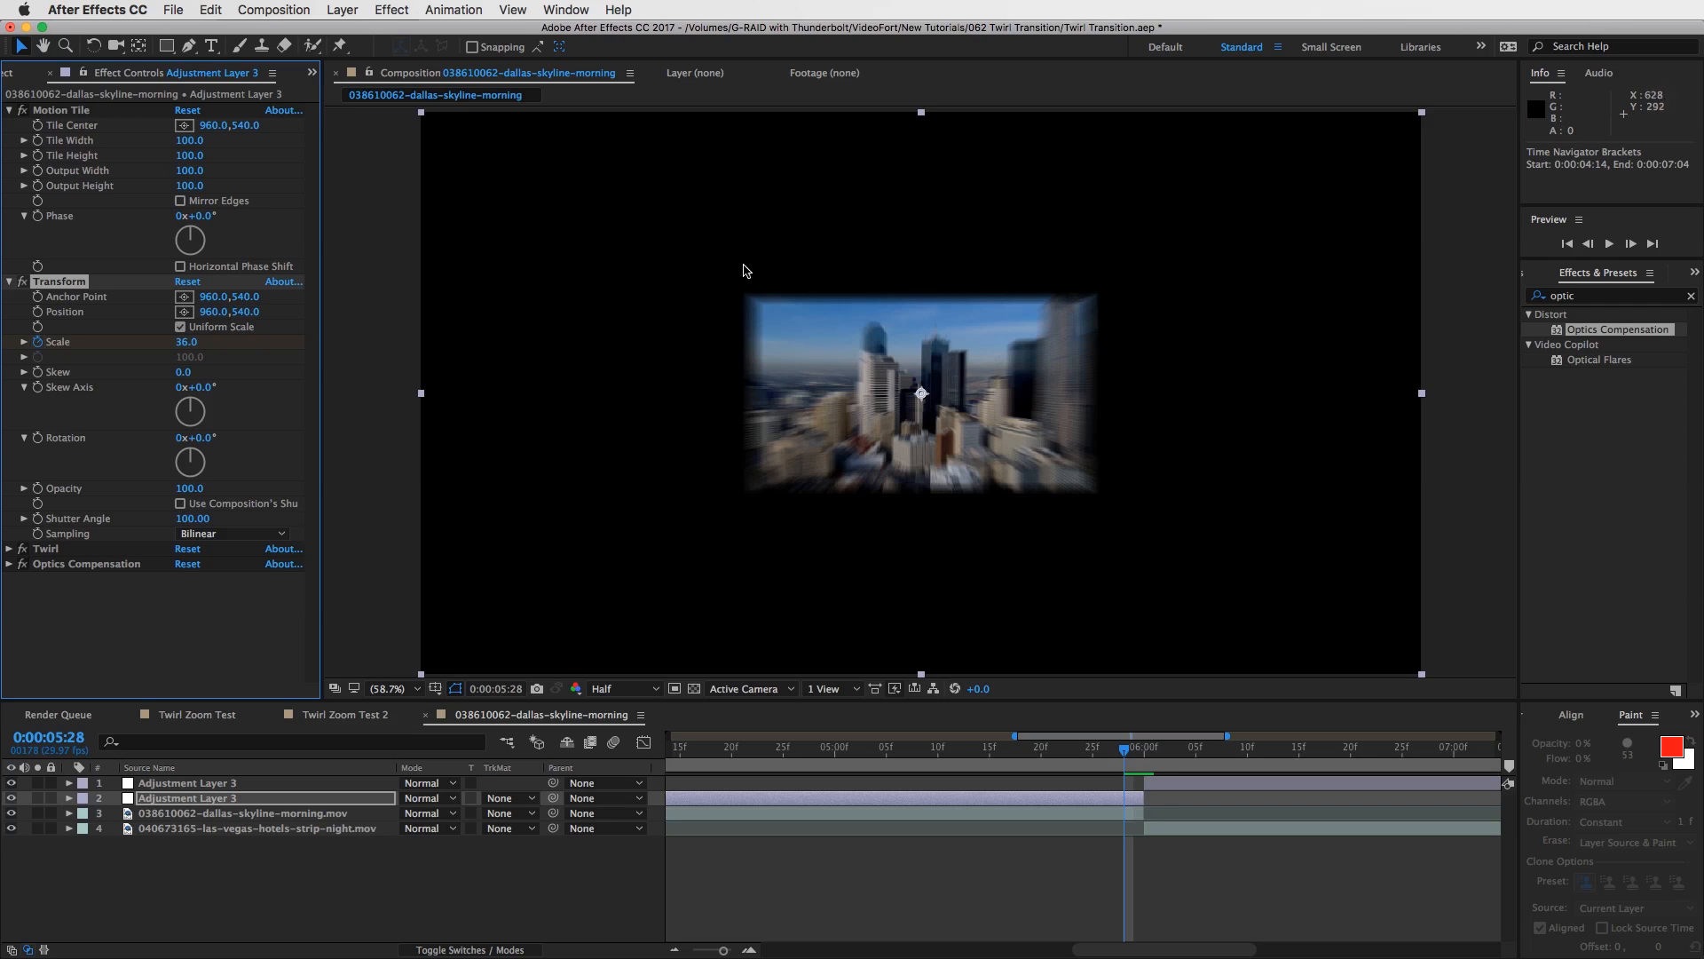
key(Page_Up)
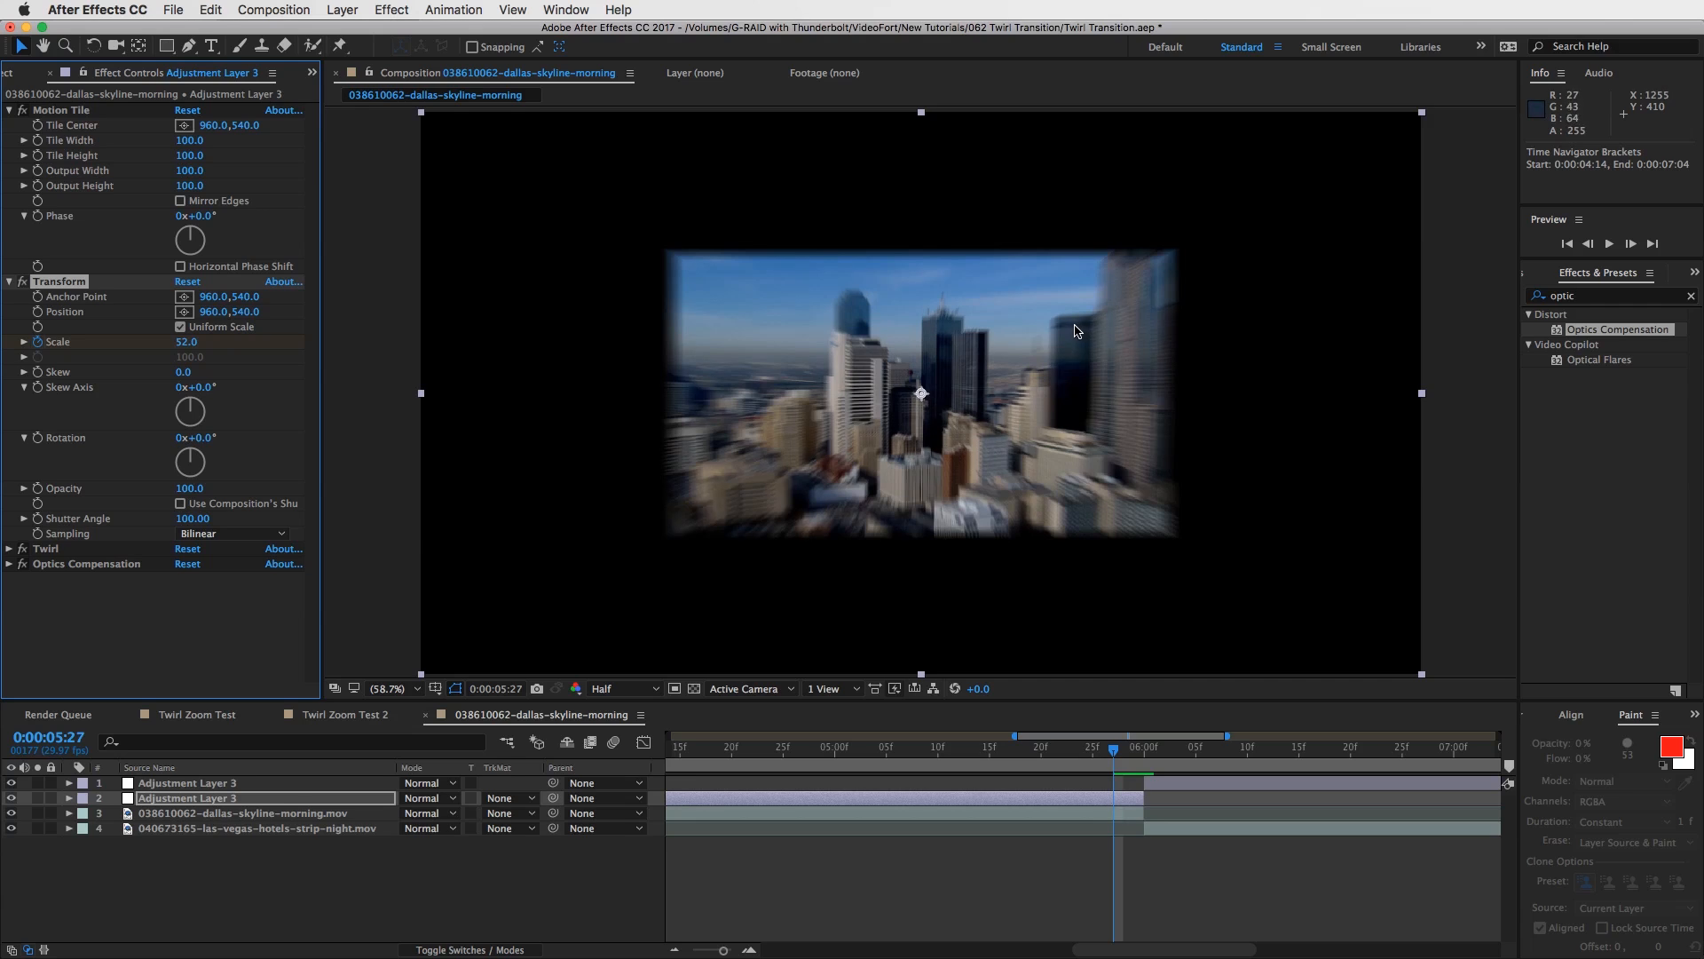
key(Page_Up)
key(Page_Up)
key(Page_Up)
key(Page_Down)
key(Page_Down)
key(Page_Down)
key(Page_Down)
key(Page_Down)
key(Page_Up)
key(Page_Down)
key(Page_Up)
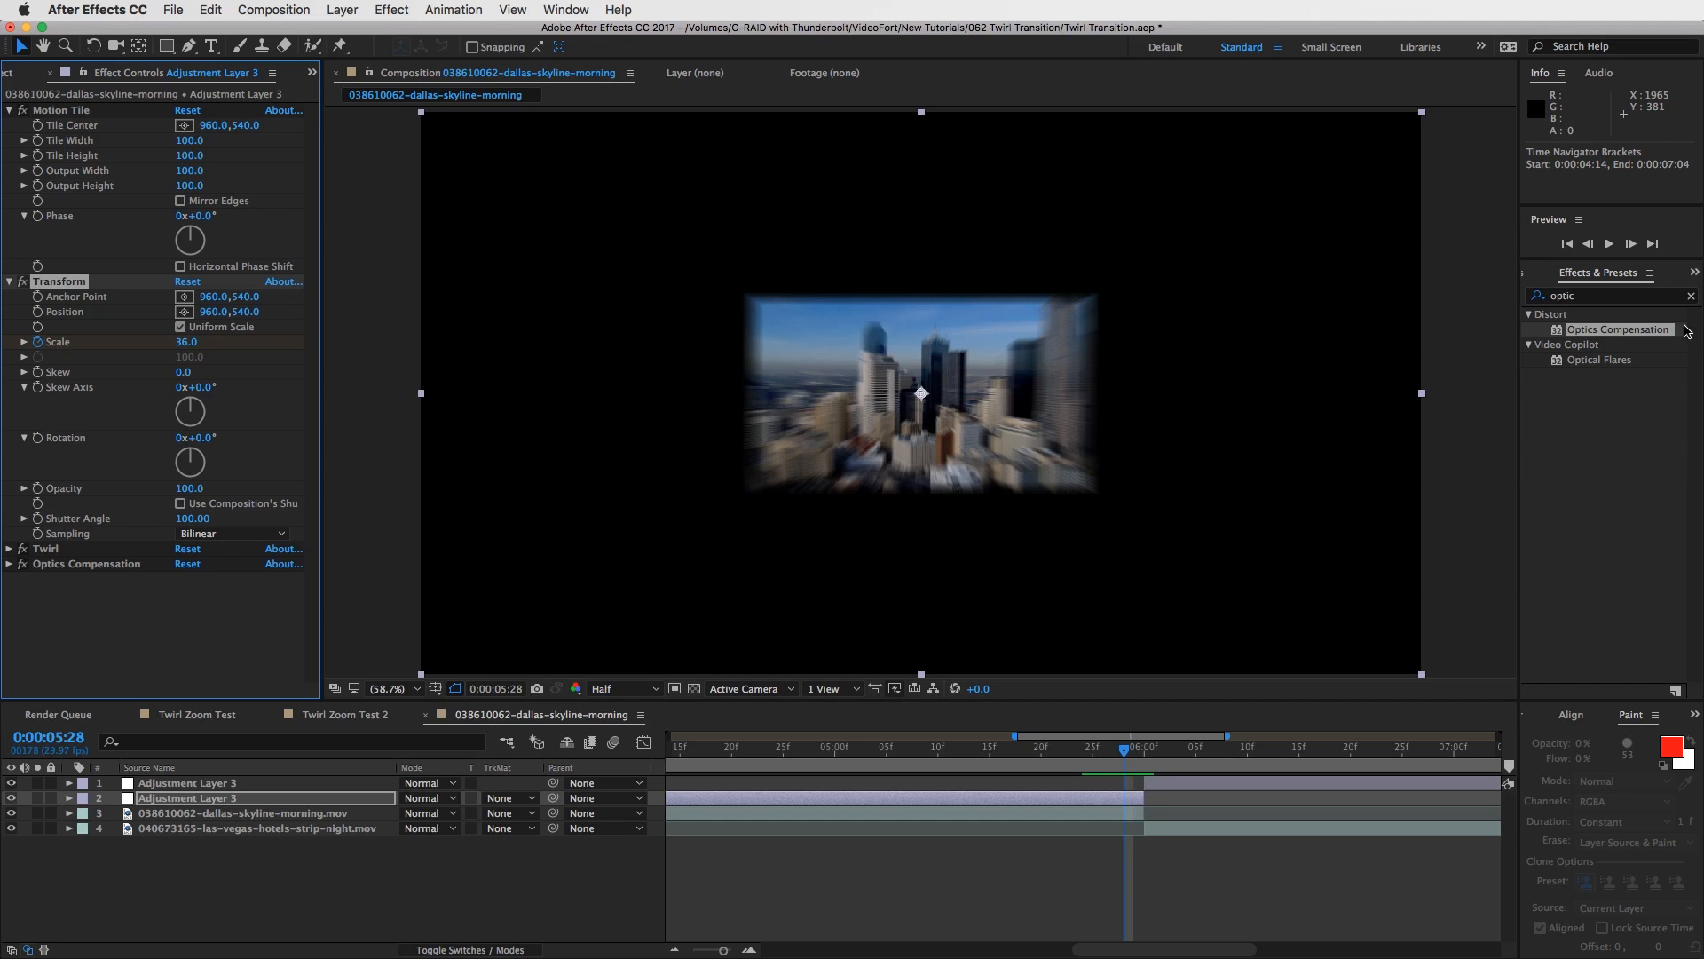
Search the effects for "cc rad" to look at the CC radial effects, and clear the search.
click(1689, 297)
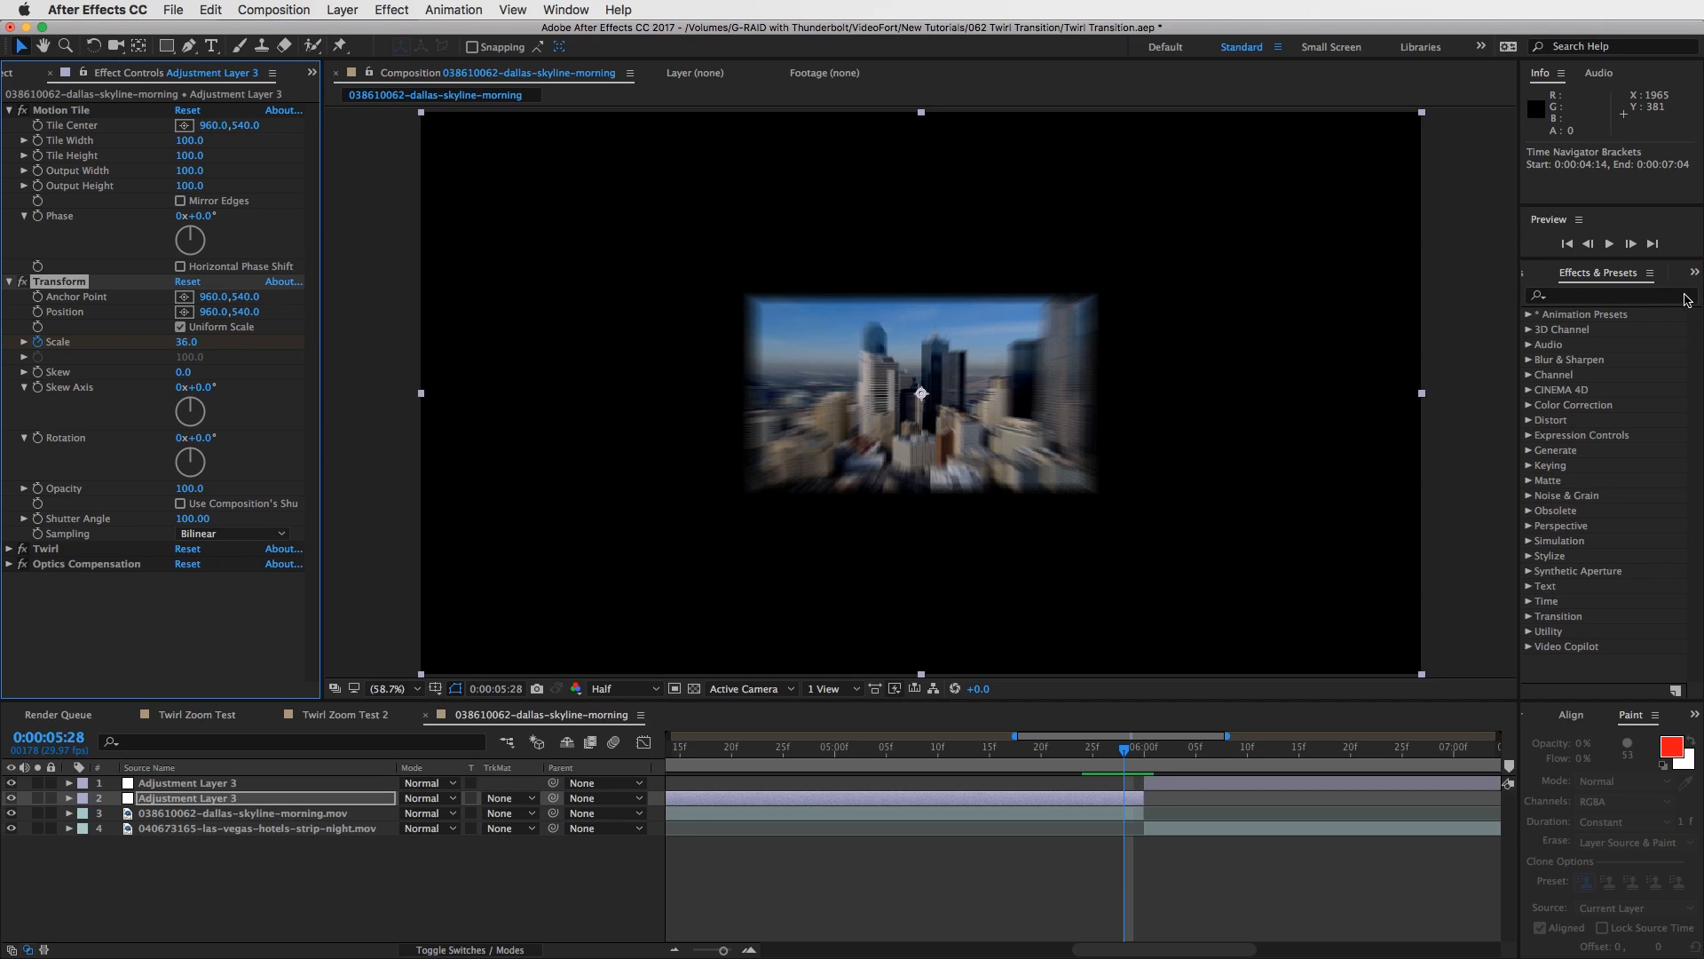
click(1593, 298)
text(cc rafd)
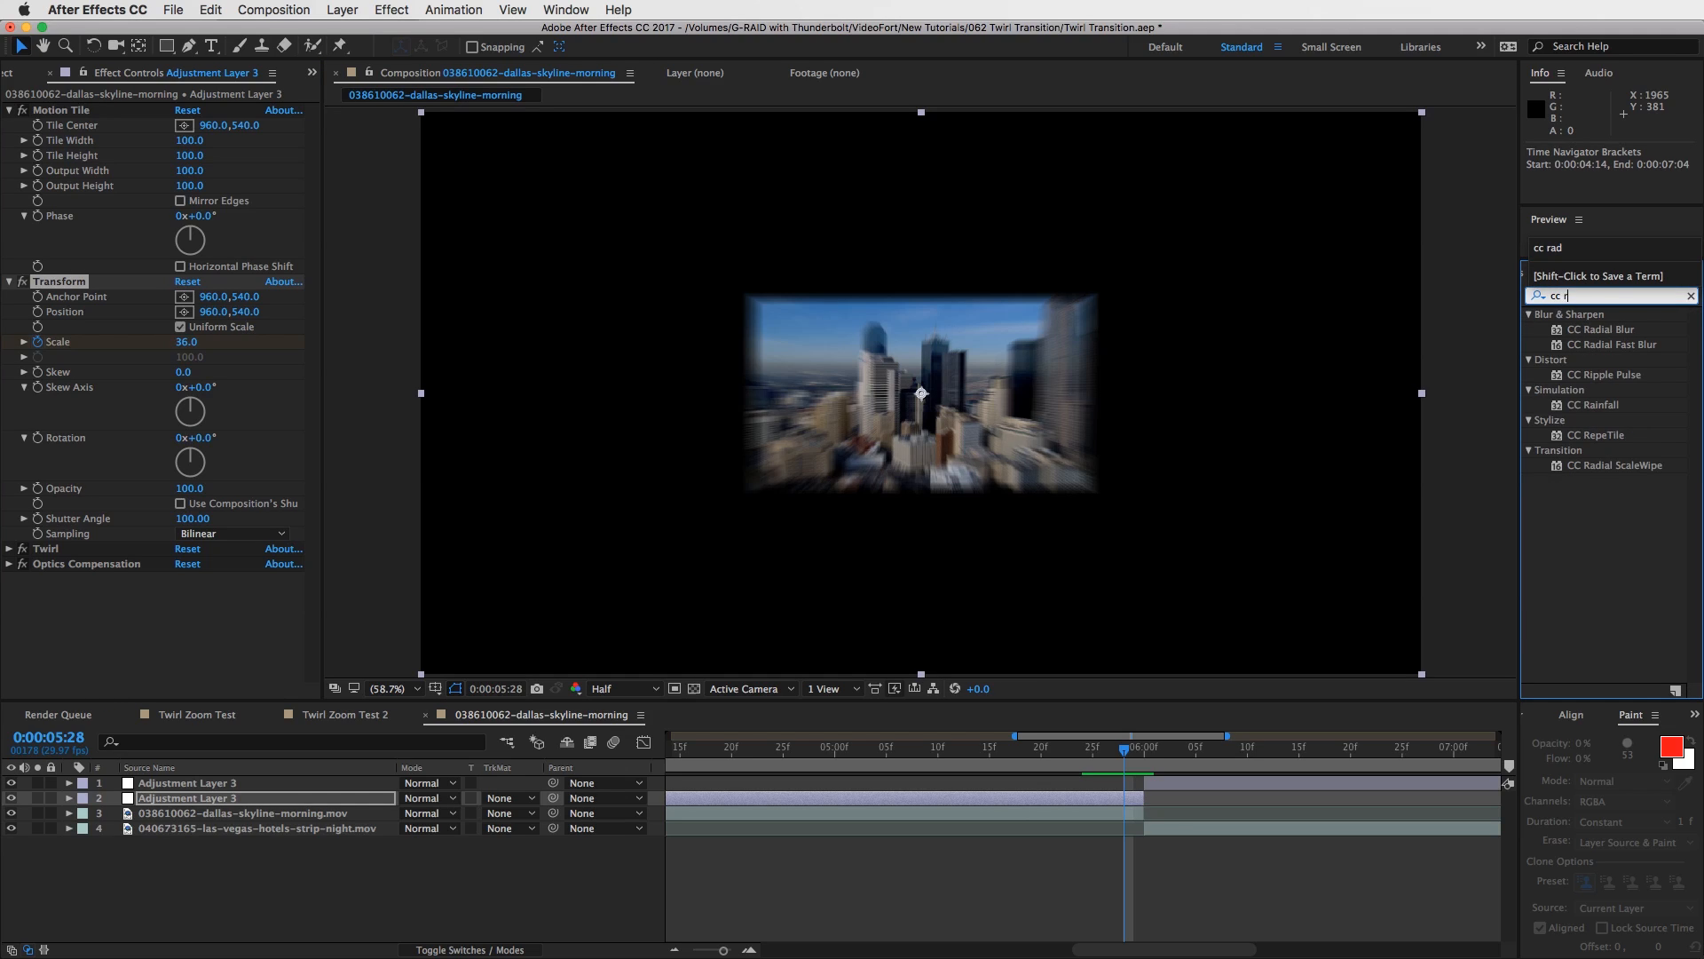
key(BackSpace)
key(BackSpace)
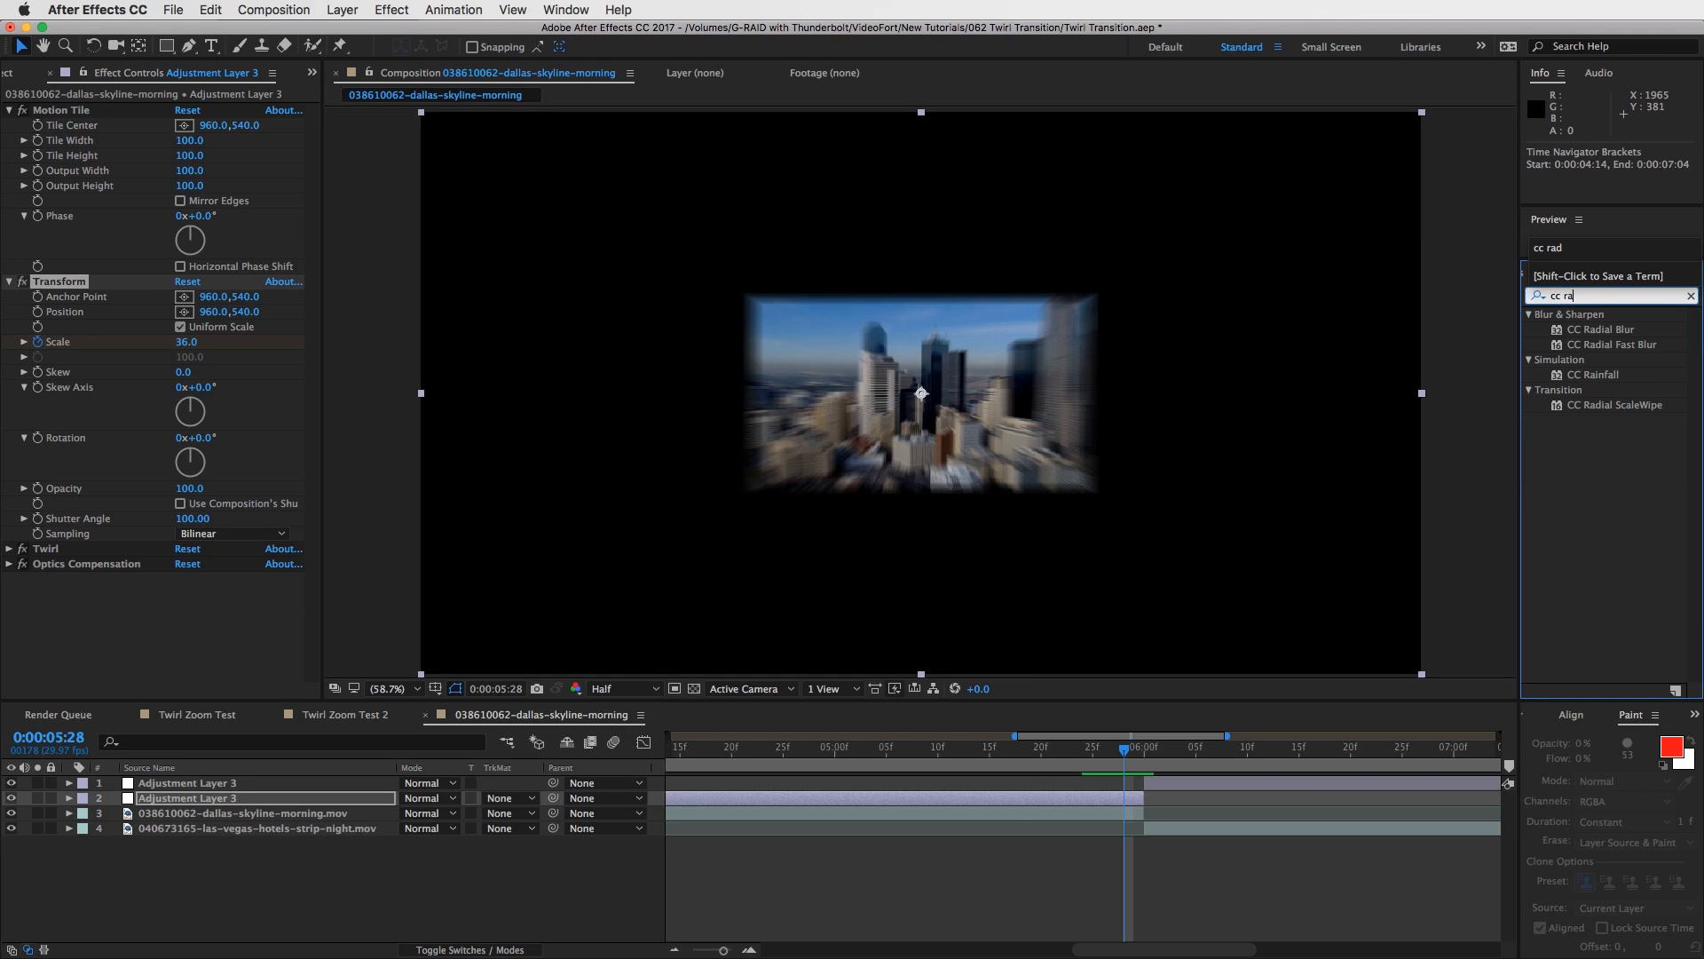
text(d)
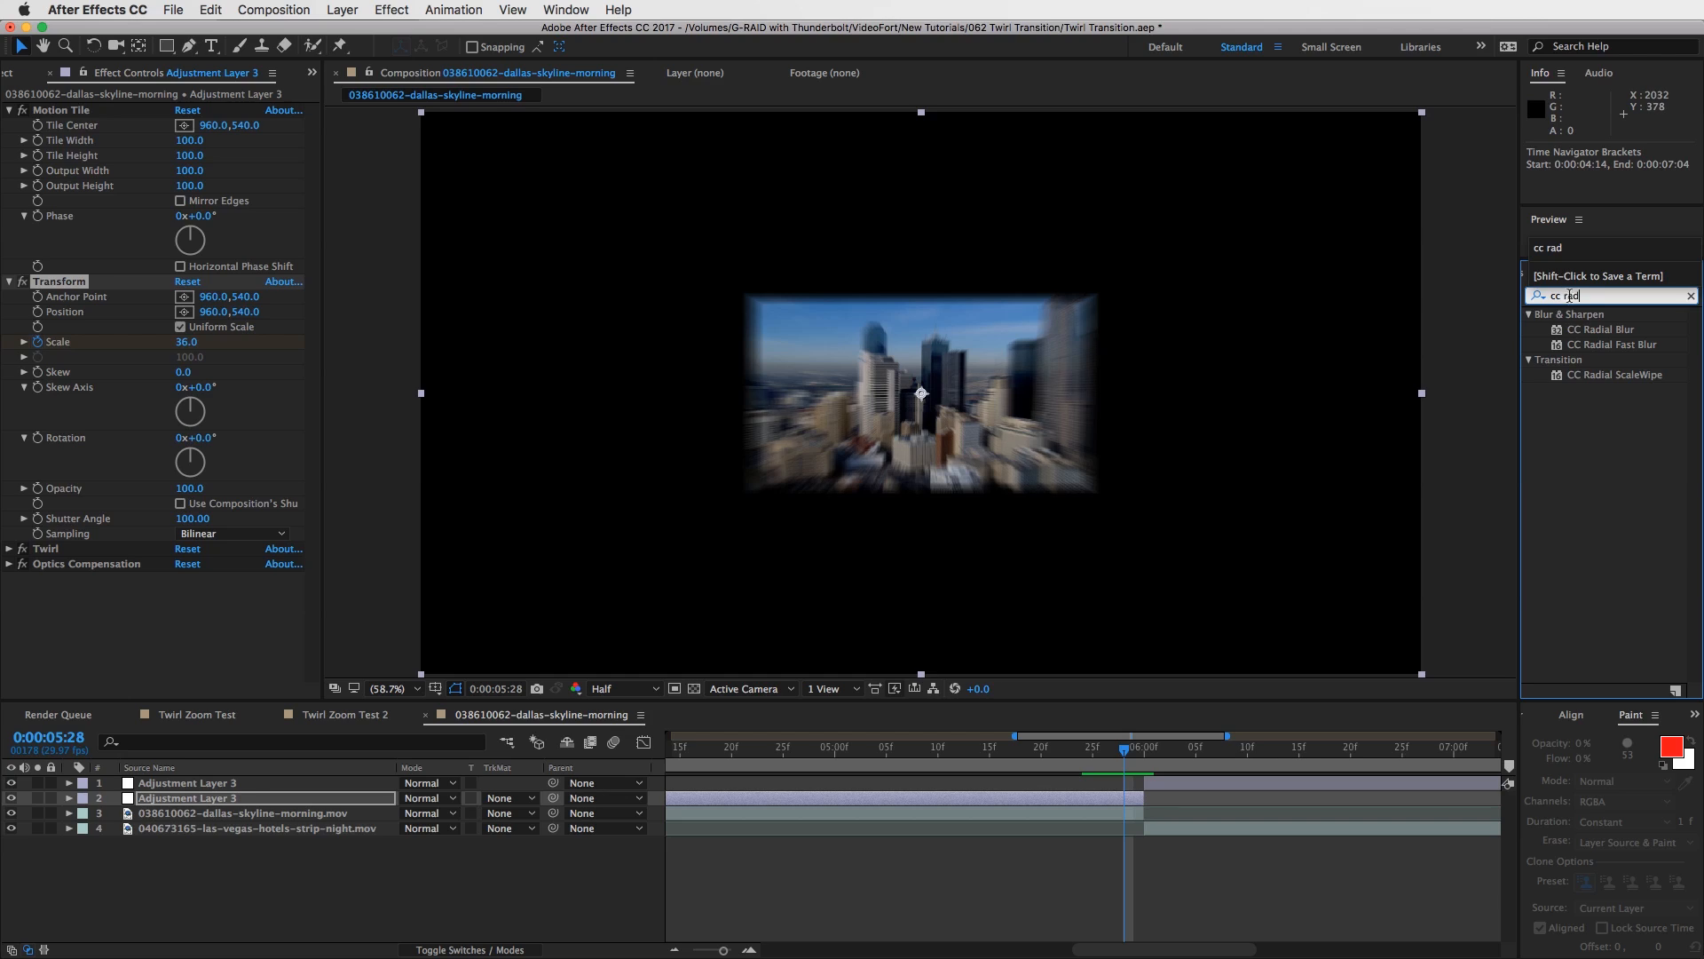
triple_click(1571, 300)
key(BackSpace)
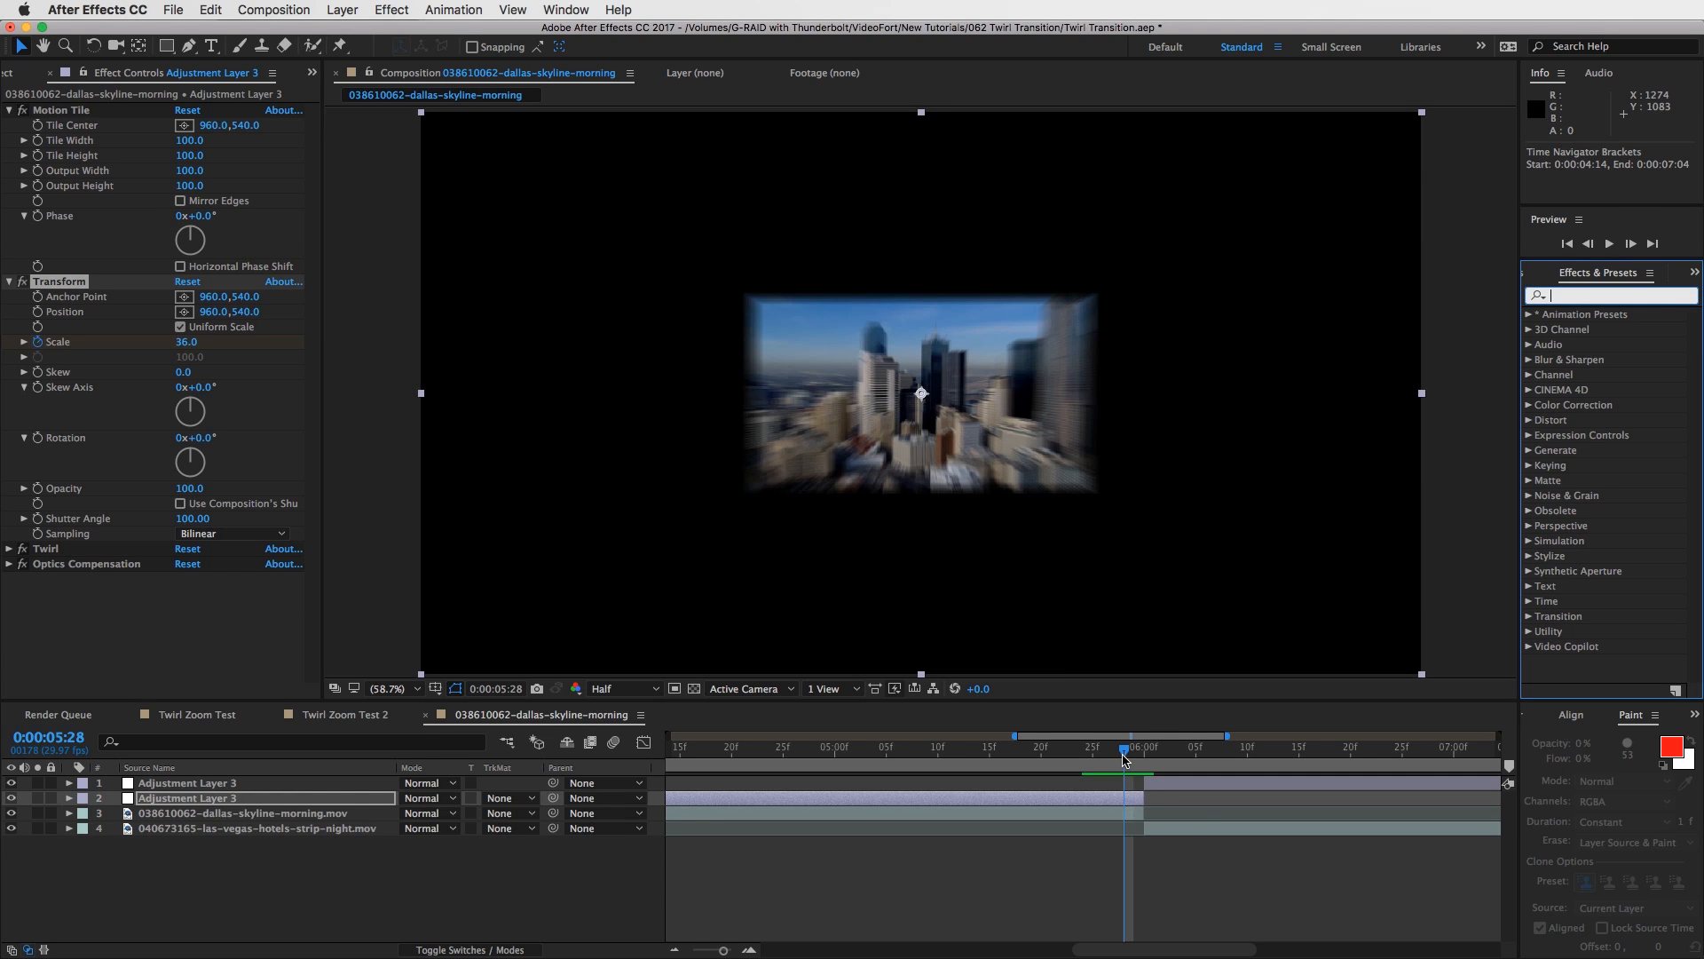
Reveal the keyframes of the Dallas clip's adjustment layer and move the final Scale keyframe to 0:00:06:00.
click(1133, 751)
click(1130, 798)
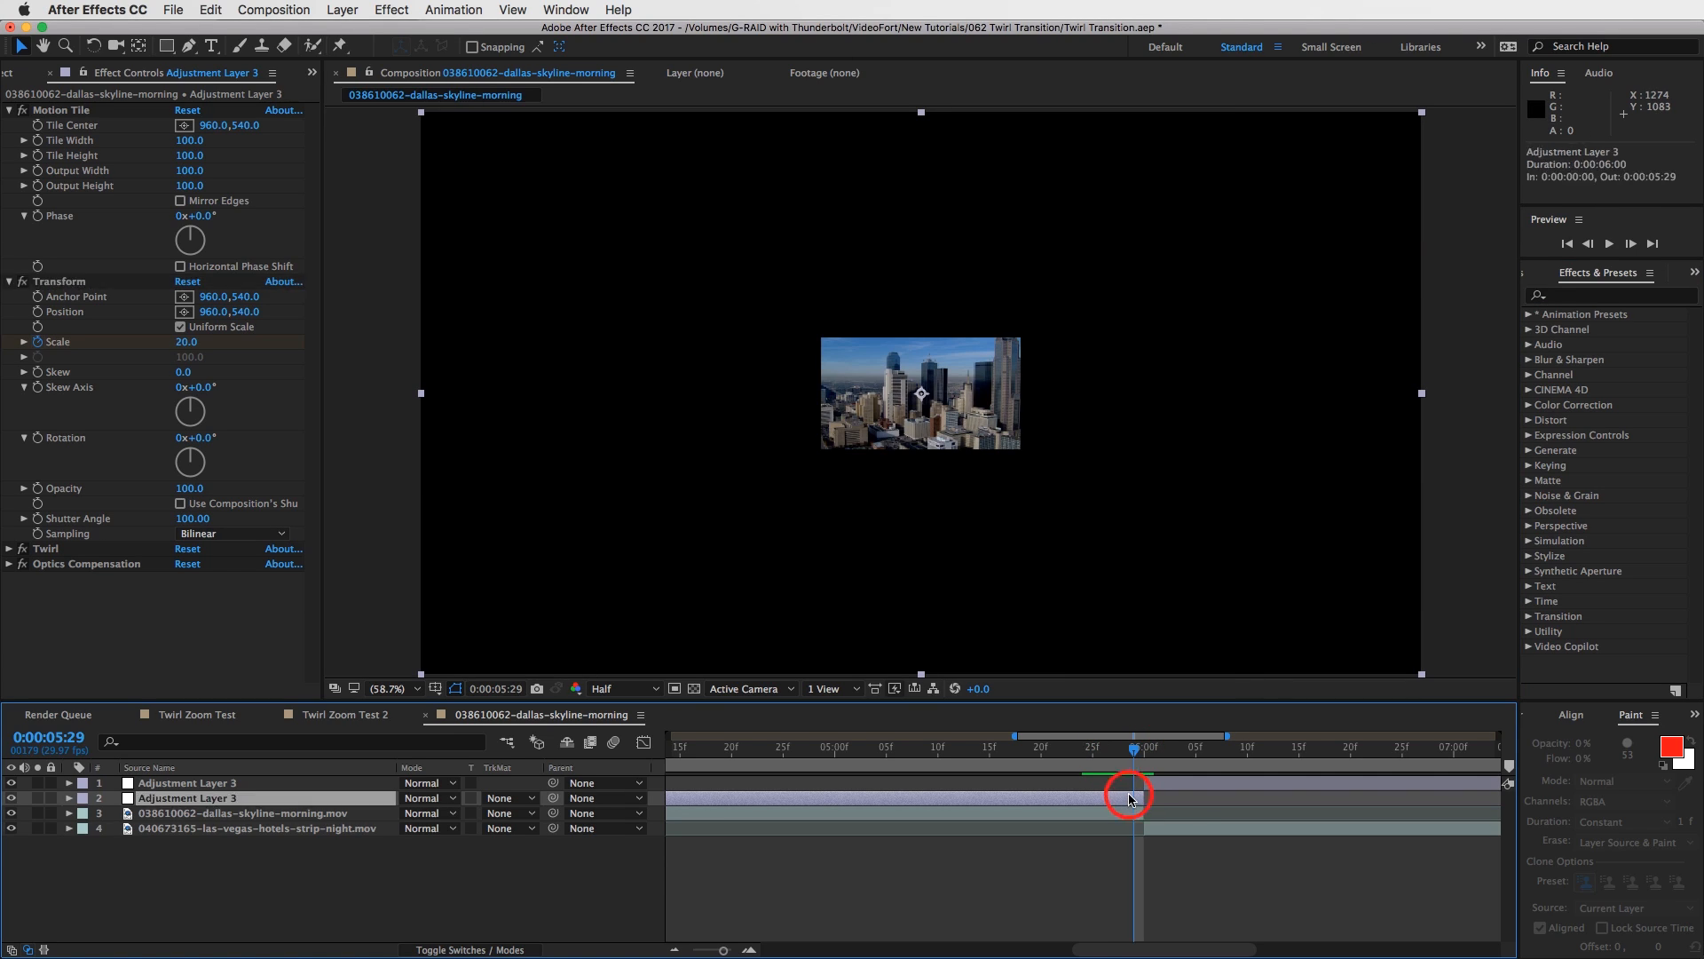
key(u)
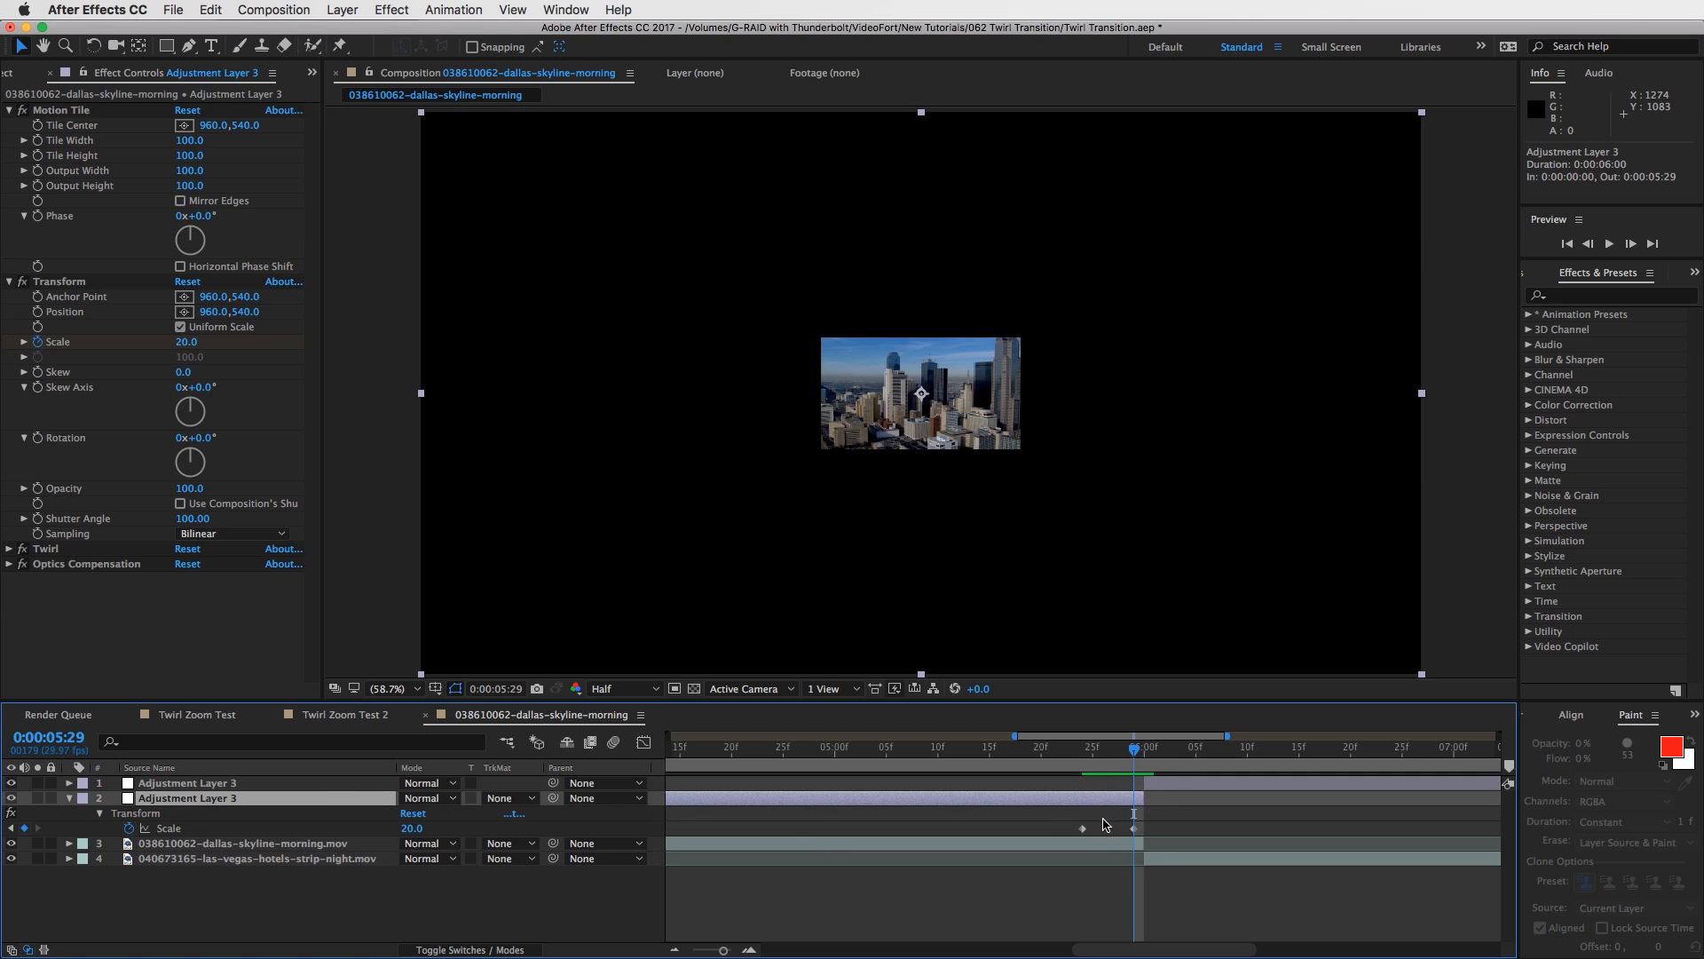
drag(1134, 832, 1144, 831)
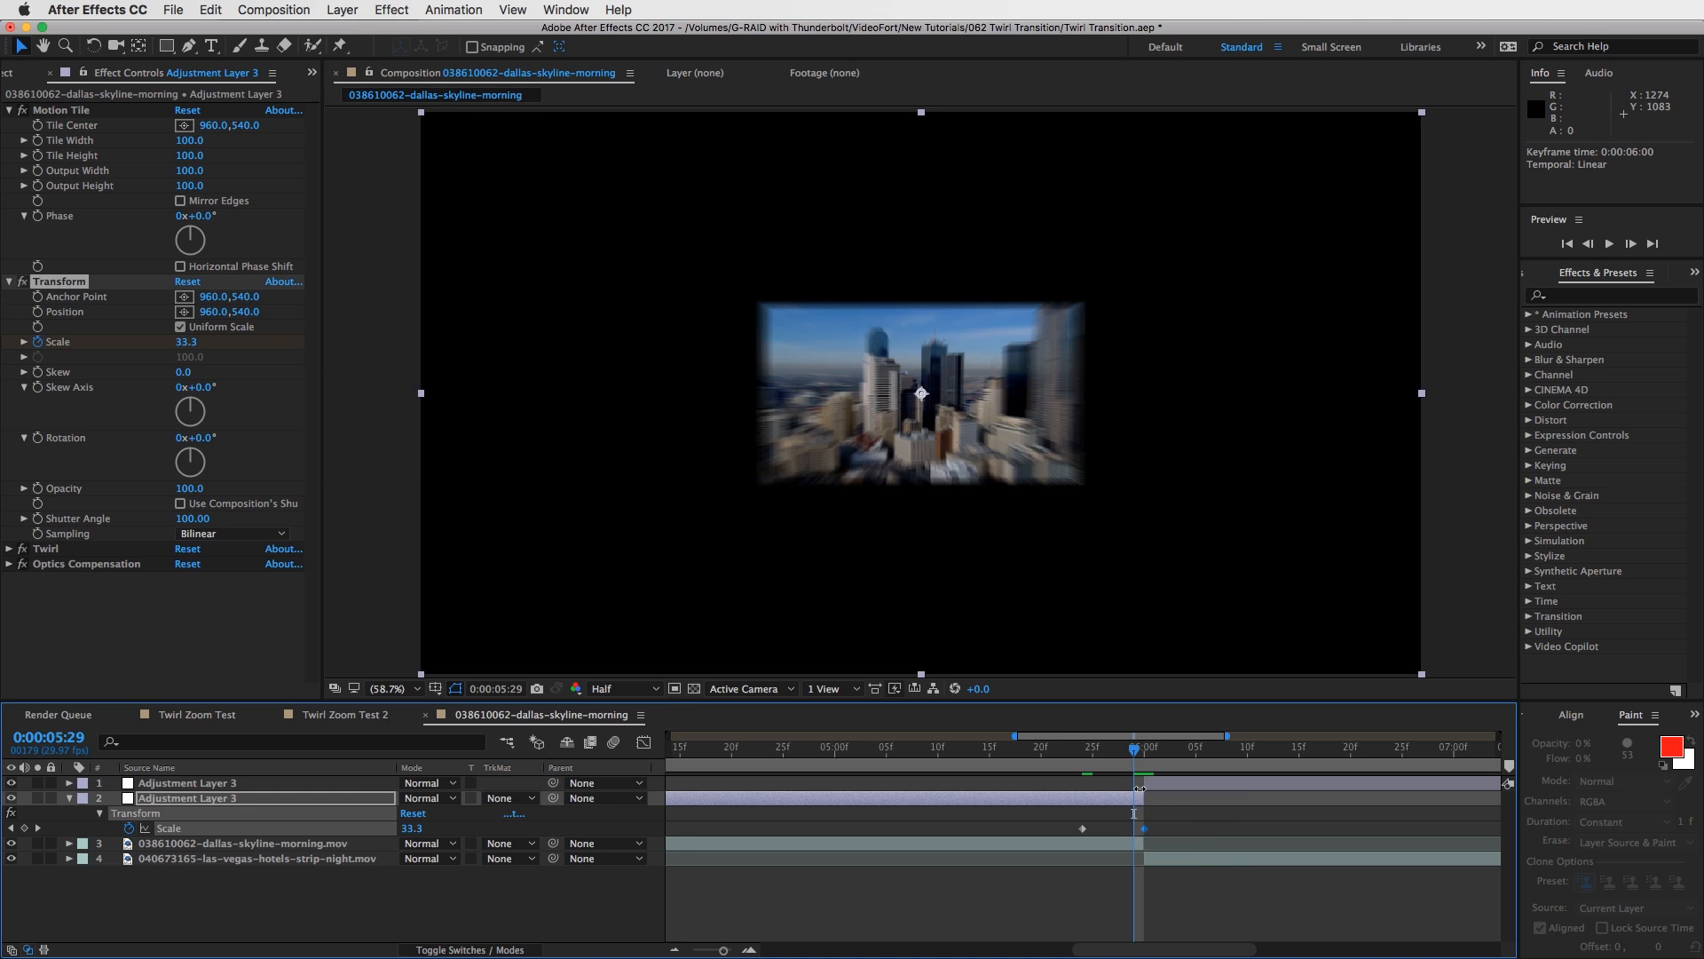
drag(1132, 750, 1135, 749)
drag(1145, 832, 1134, 830)
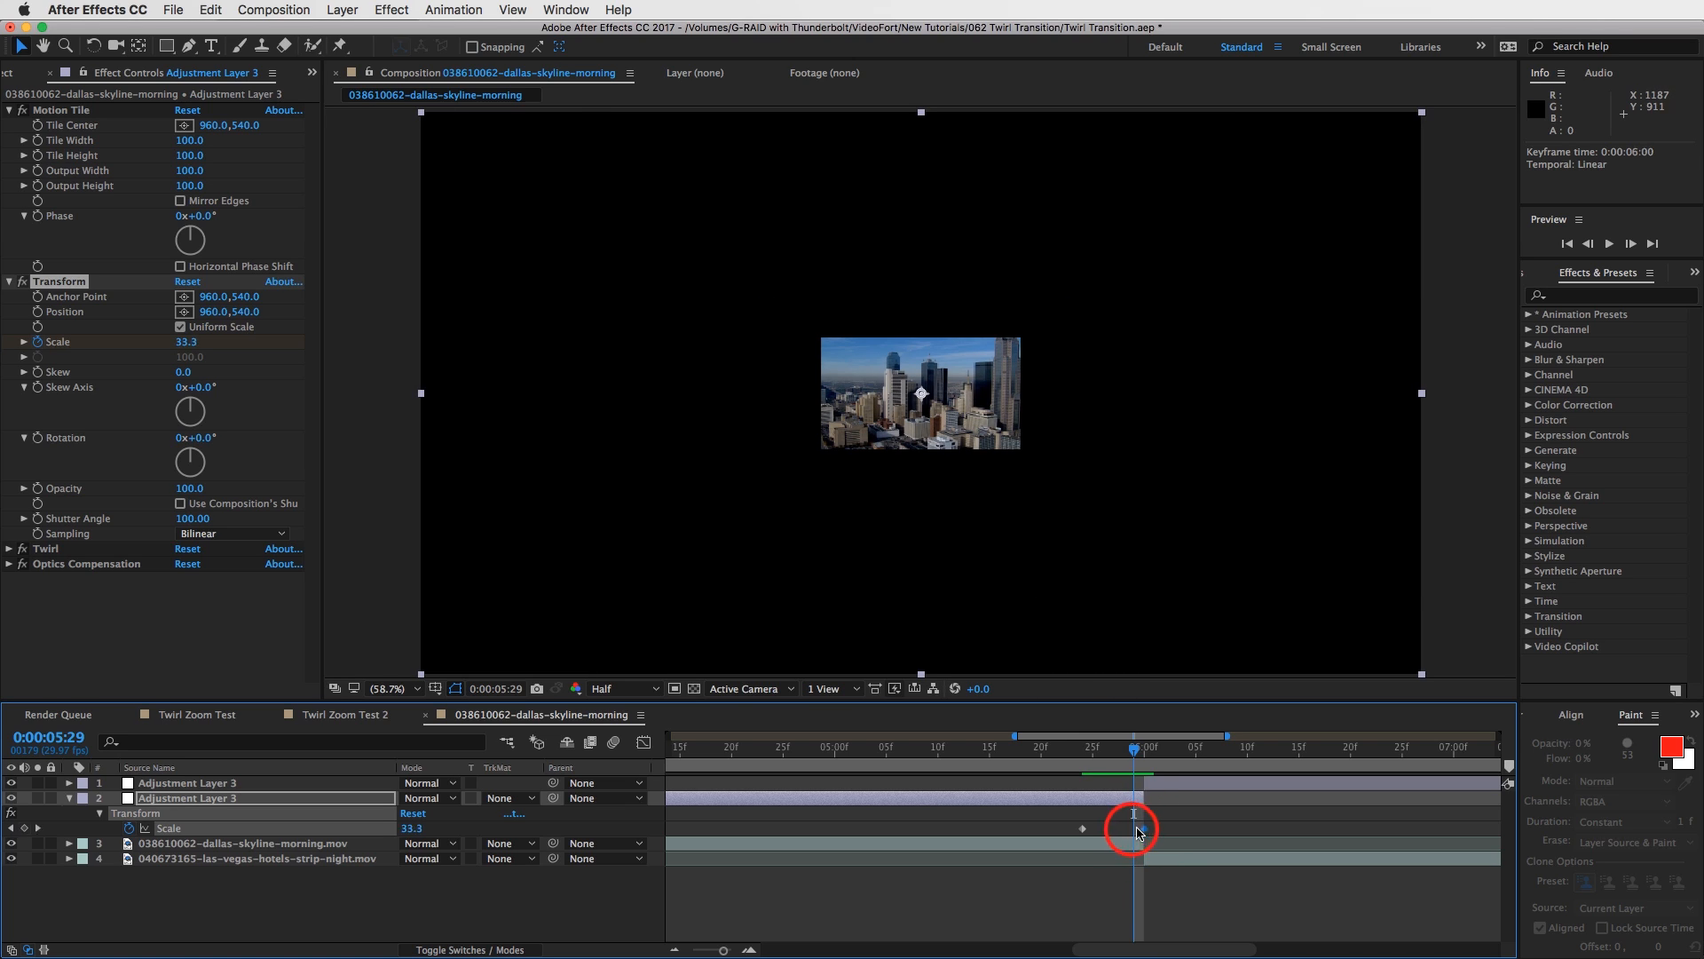
drag(1138, 829, 1142, 829)
Apply Easy Ease to both Scale keyframes, enlarging the timeline area for more room.
click(1082, 828)
right_click(1144, 830)
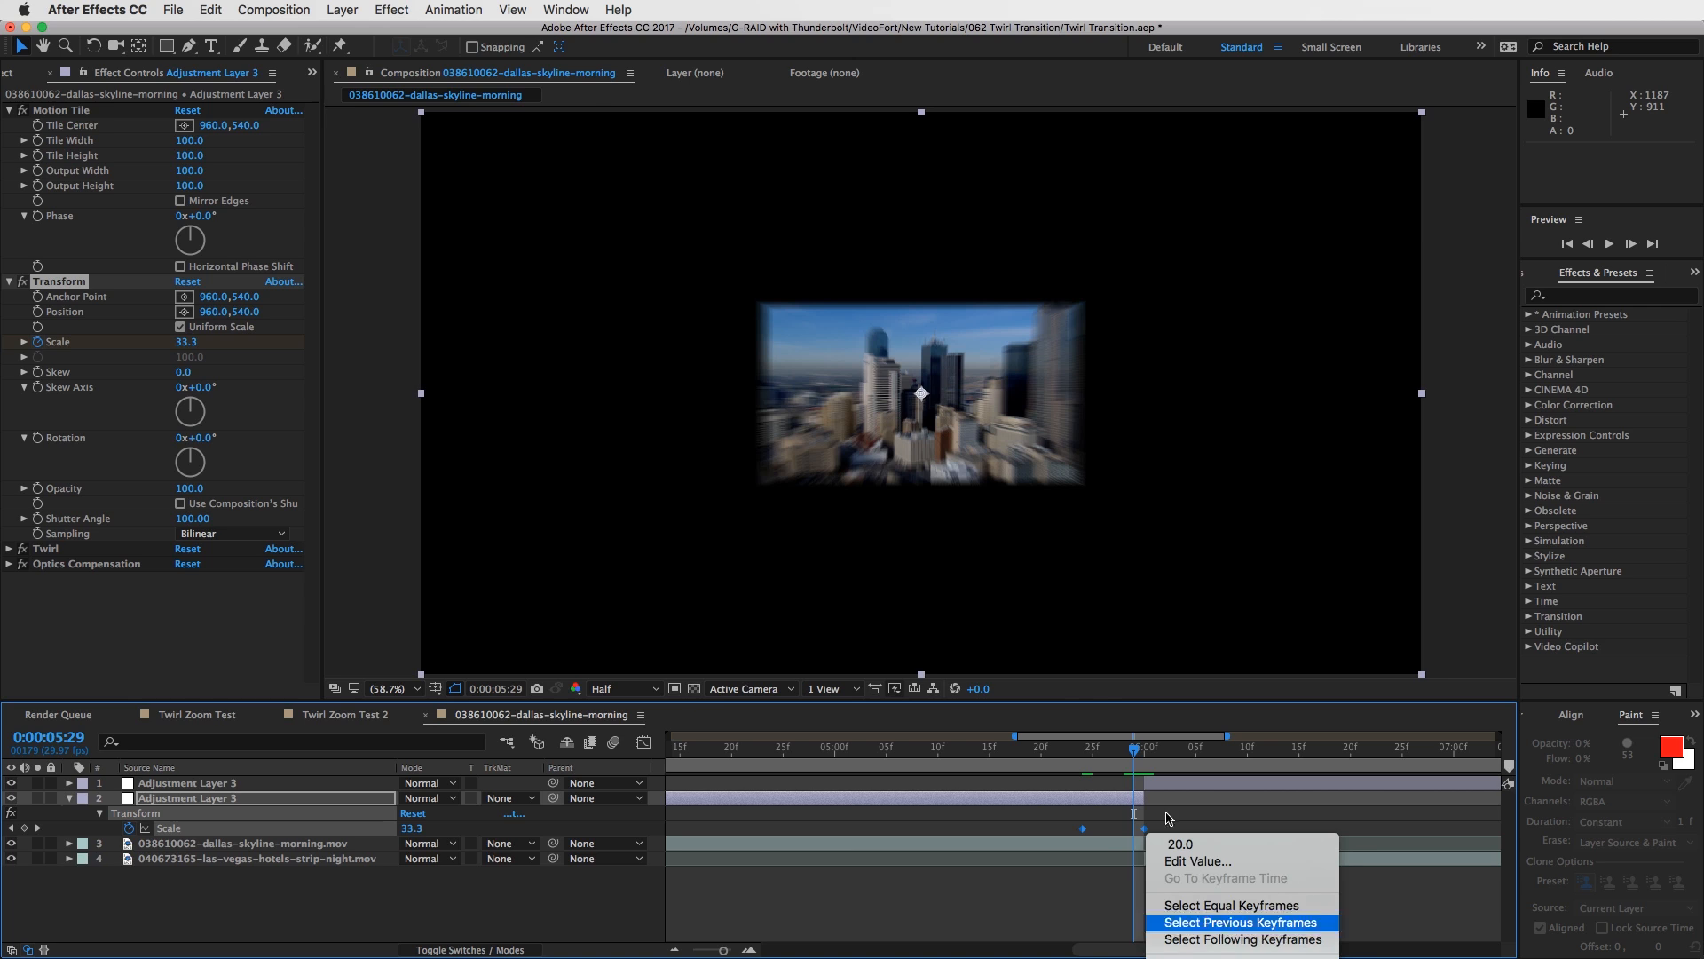
click(1079, 906)
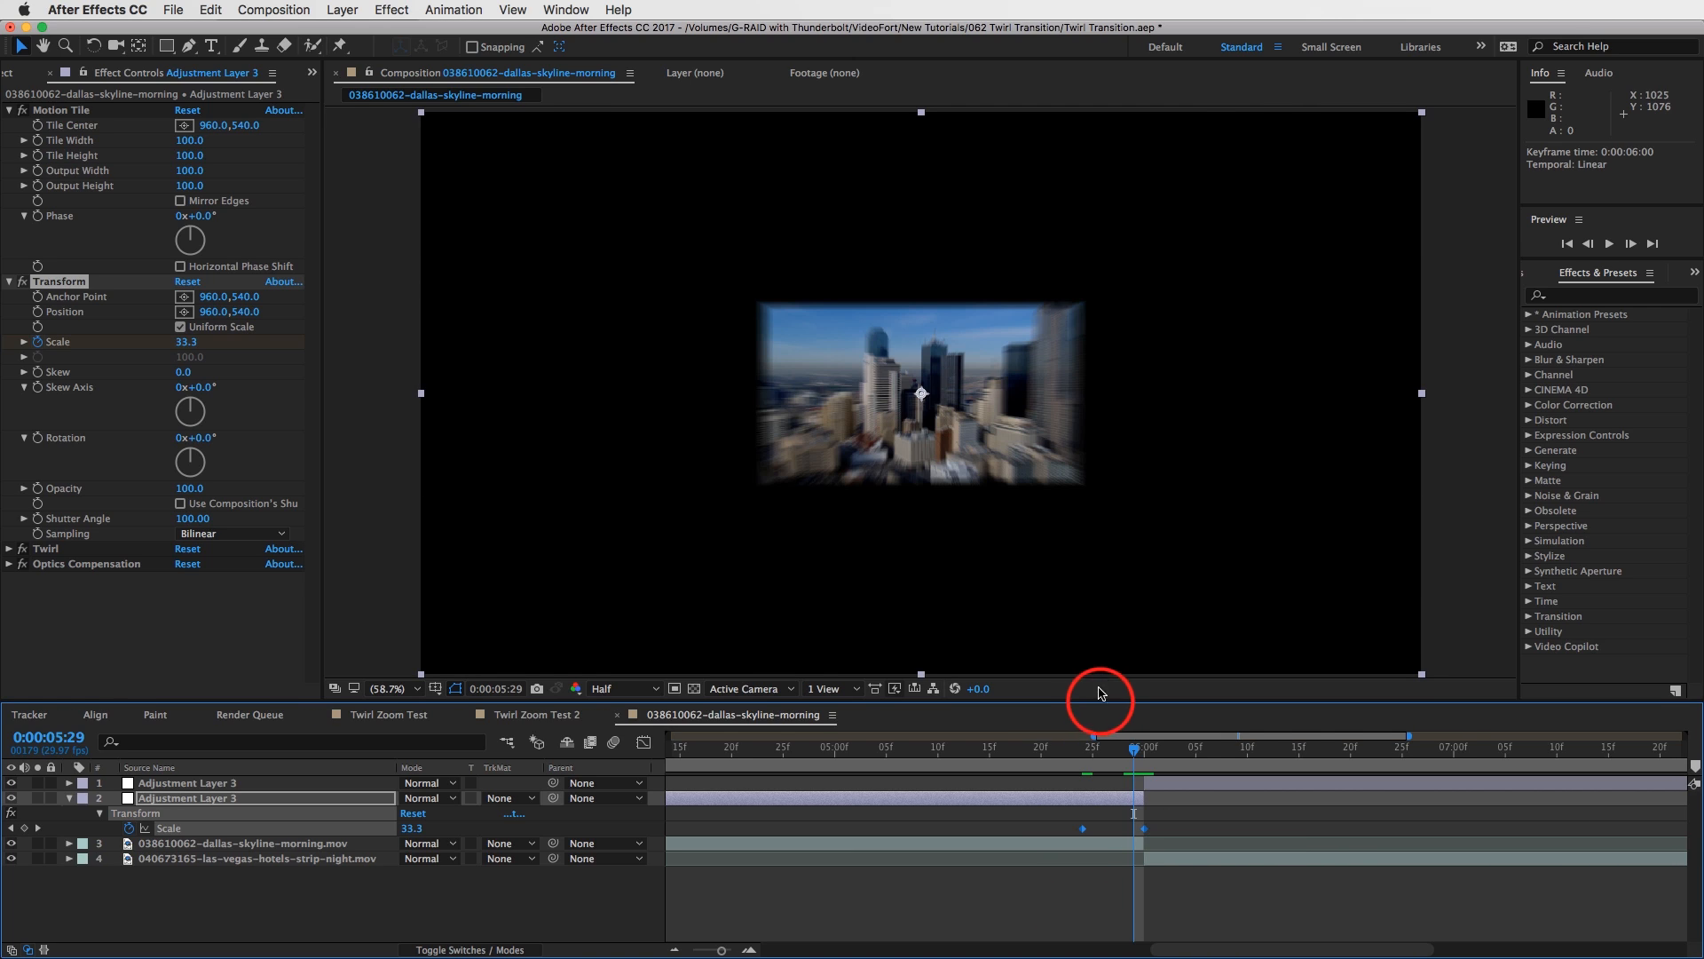
drag(1100, 697, 1105, 679)
drag(1107, 593, 1104, 541)
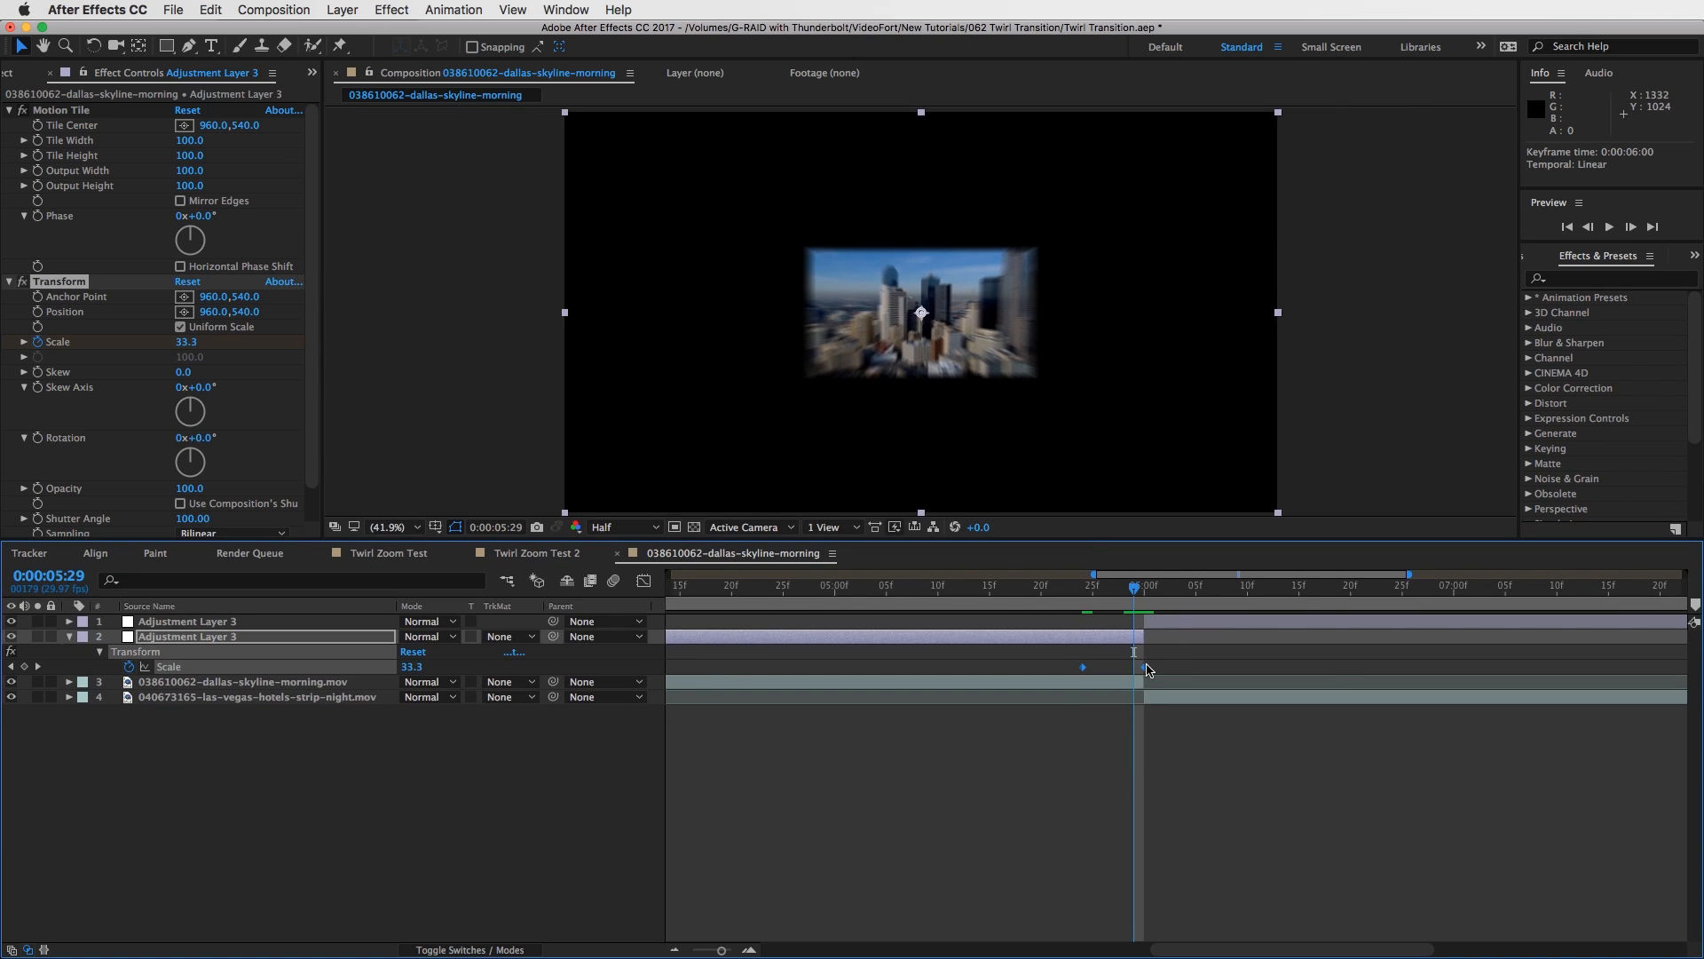
right_click(1145, 668)
mouse_move(1247, 874)
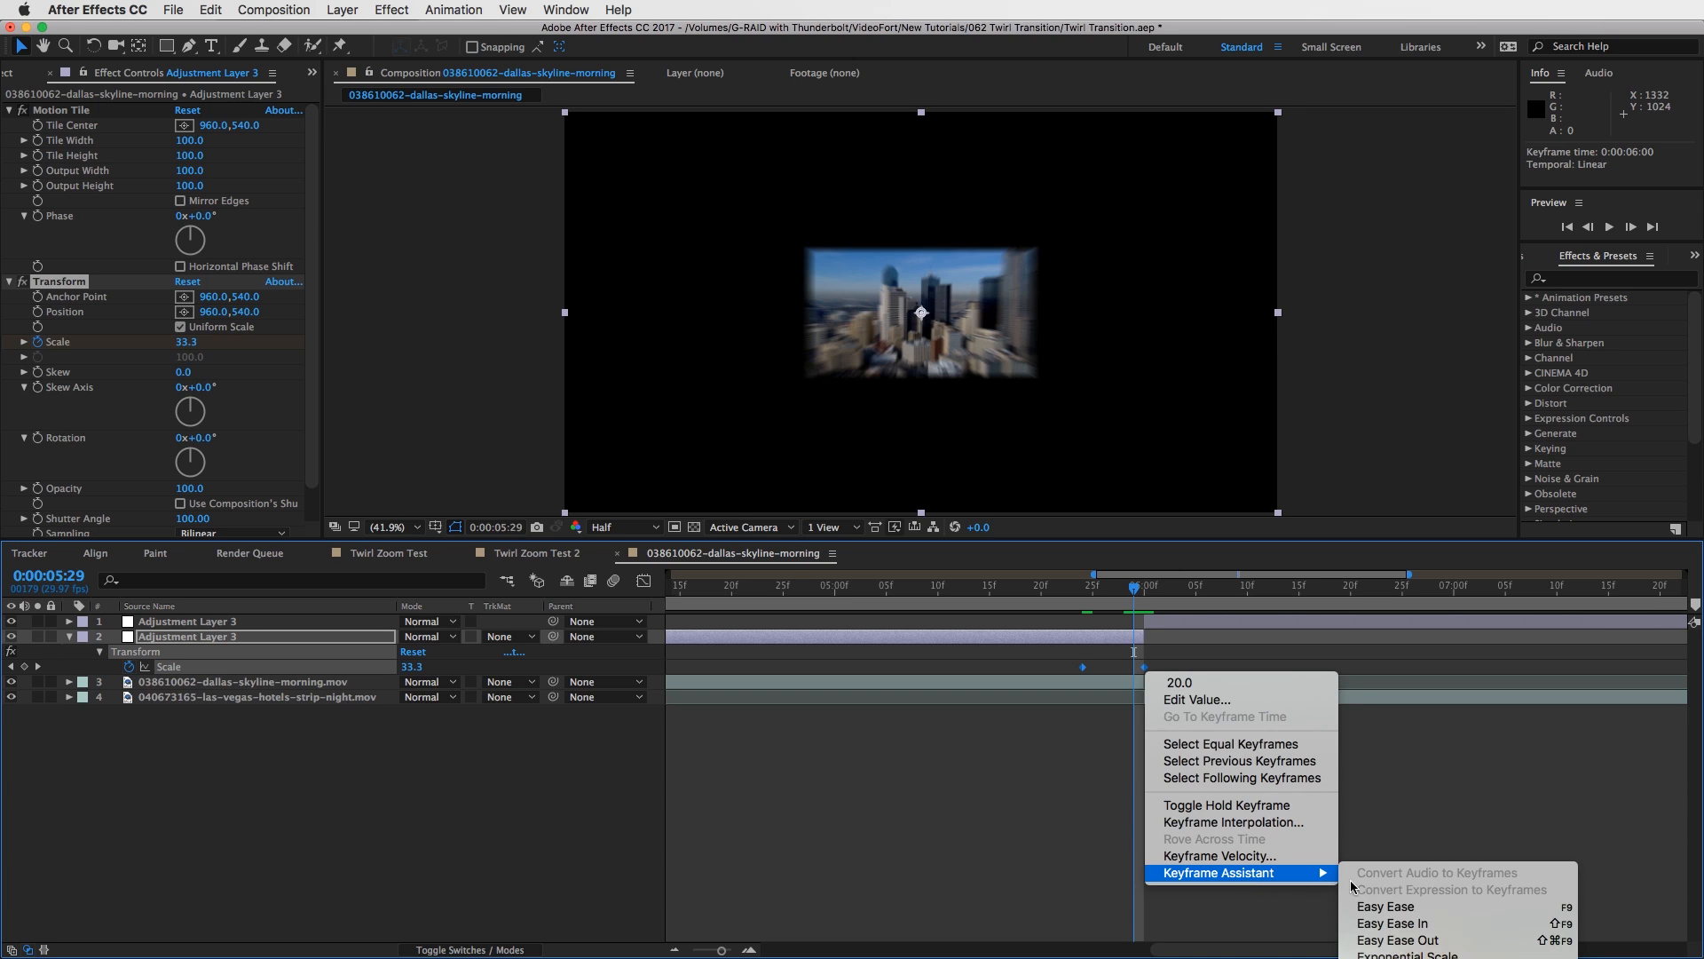
click(1390, 908)
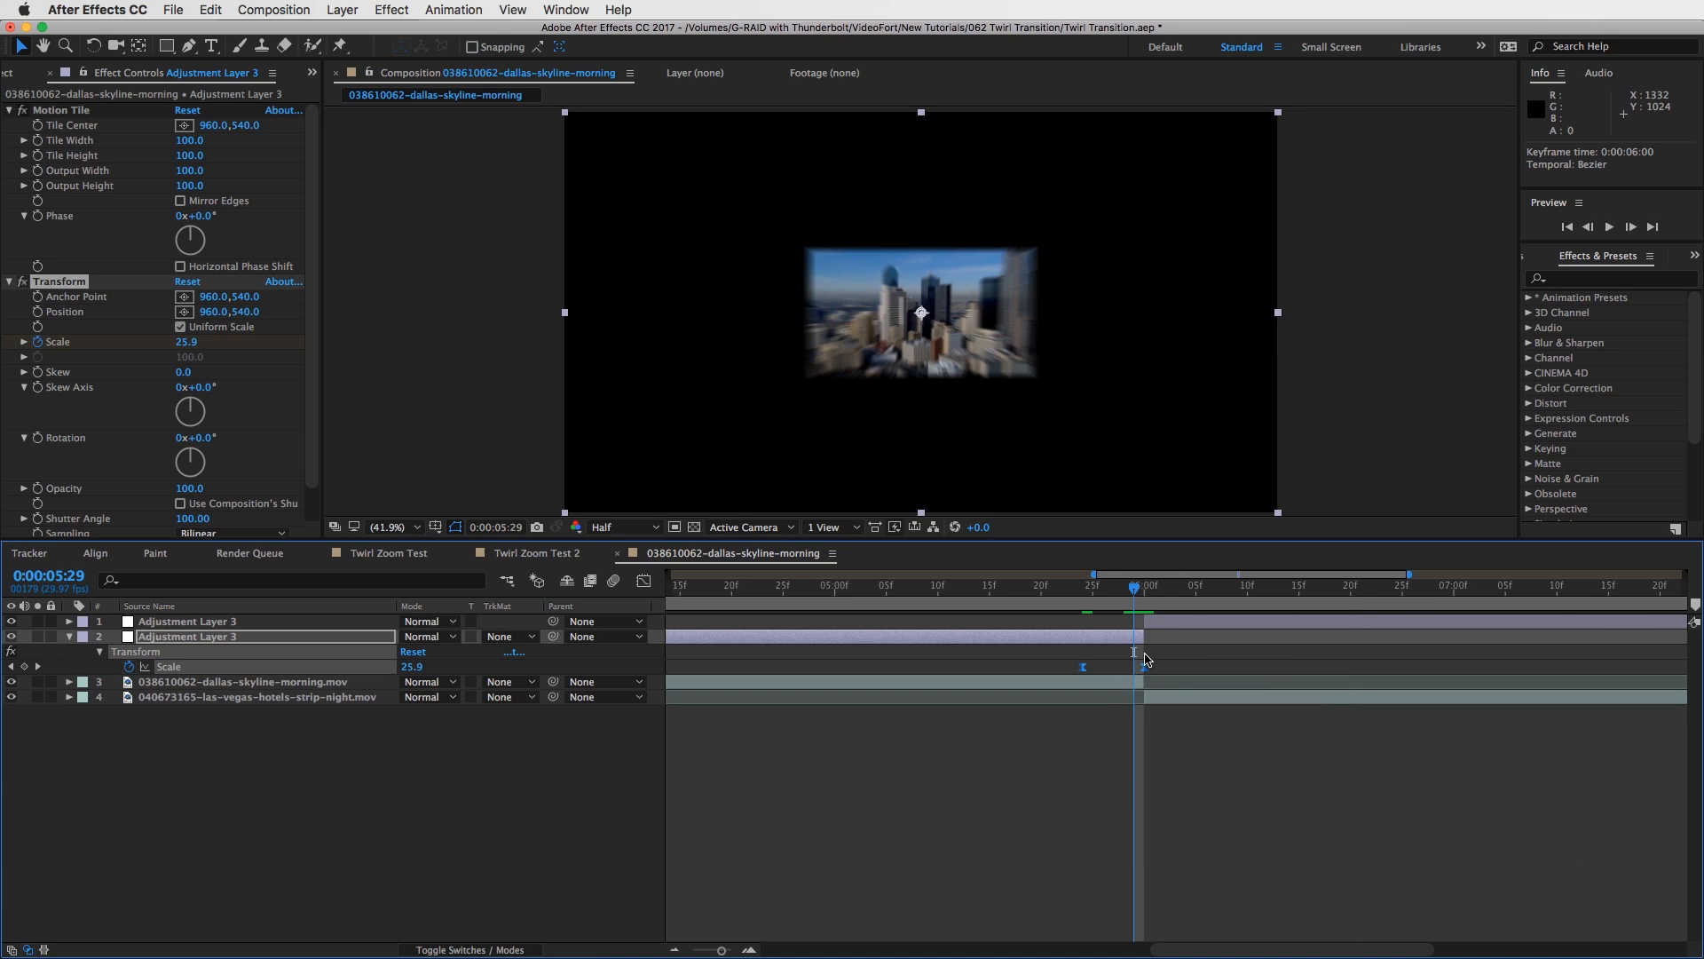
In the Graph Editor, shorten the last Scale keyframe's ease handle and lengthen the first's to about 0:00:05:27, so speed peaks just before the cut.
drag(1058, 541, 1054, 653)
click(645, 690)
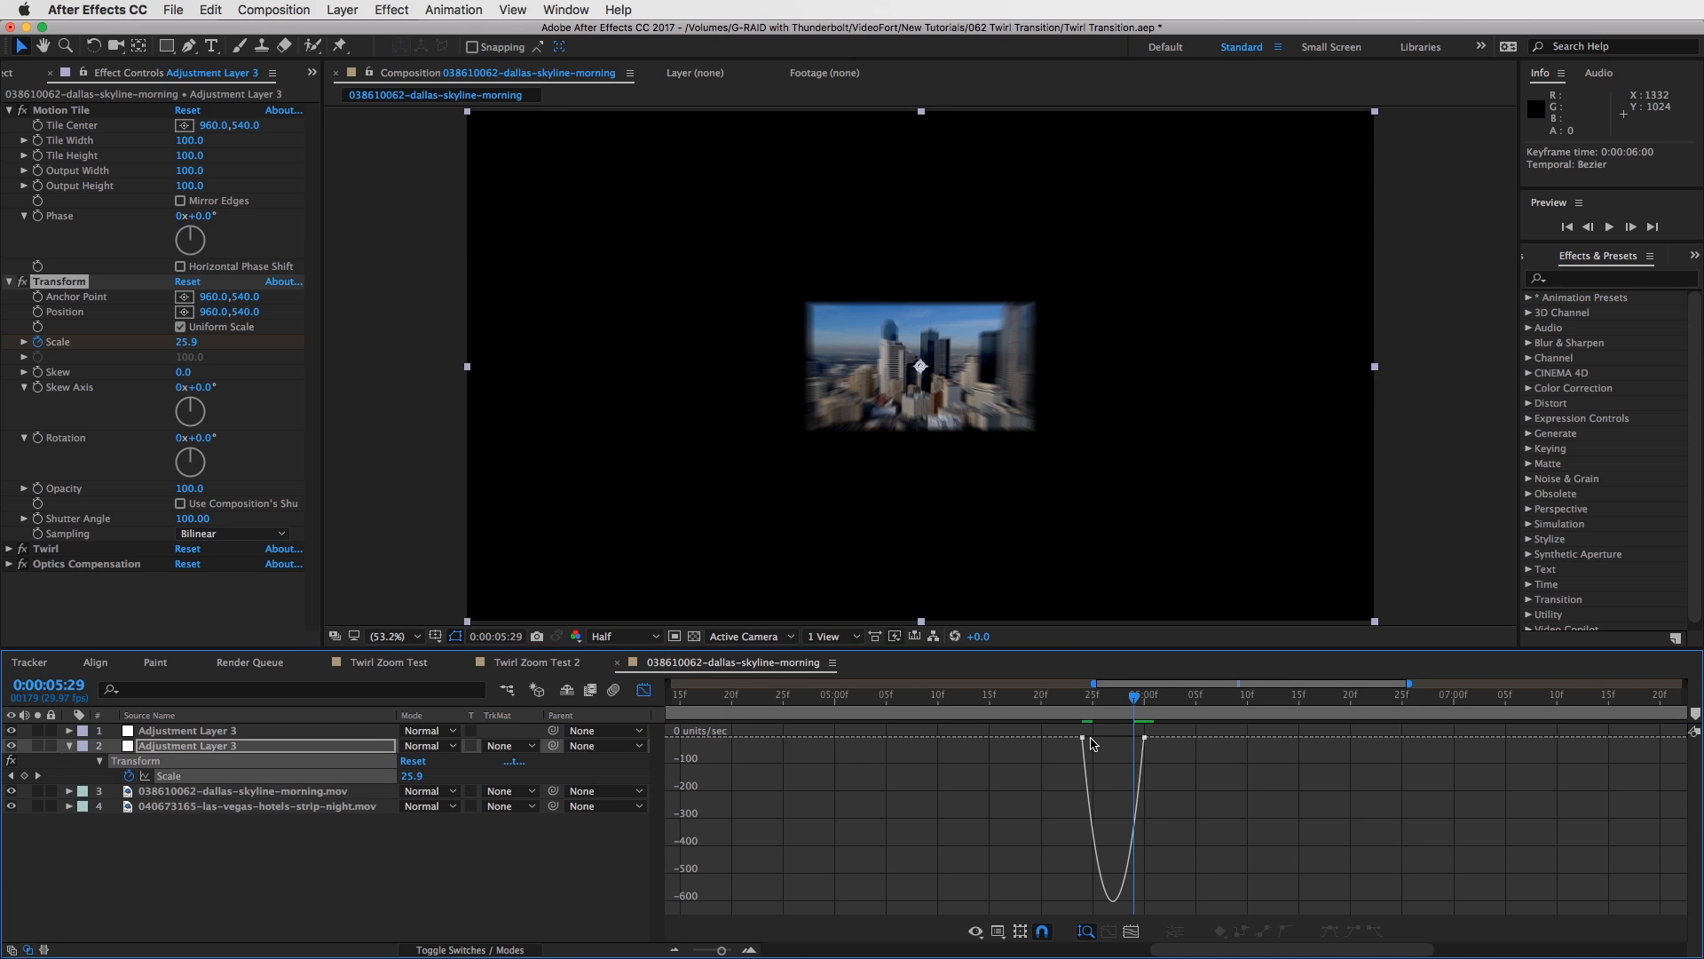
click(1085, 738)
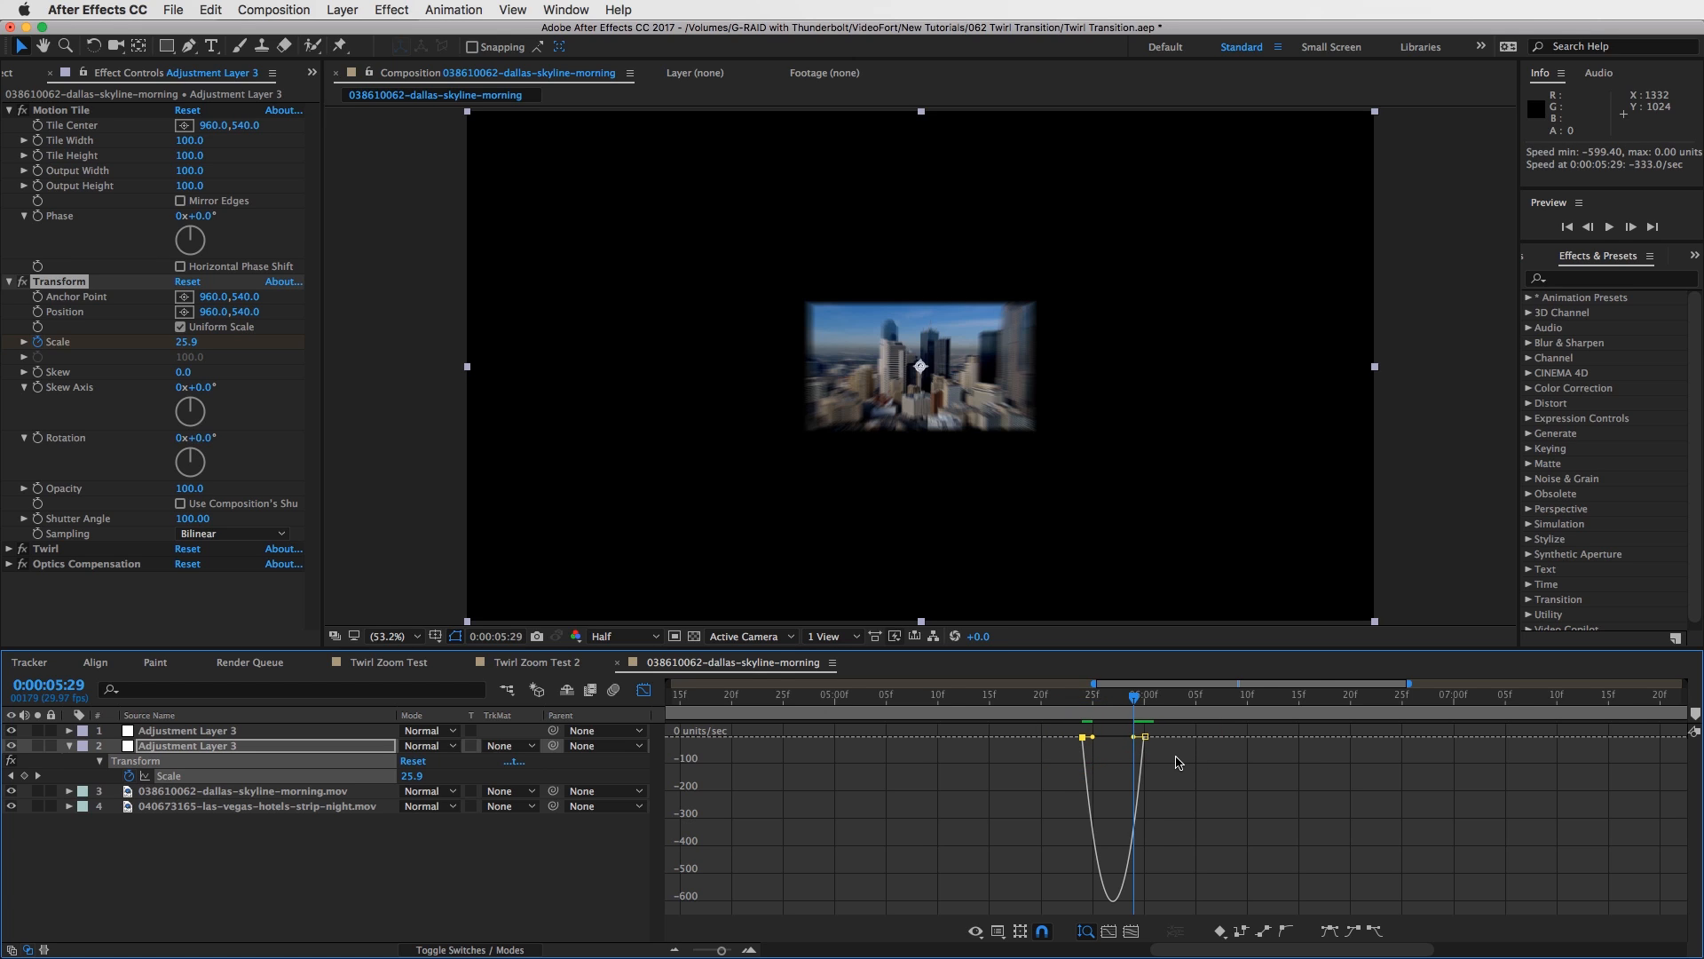
key(equal)
key(equal)
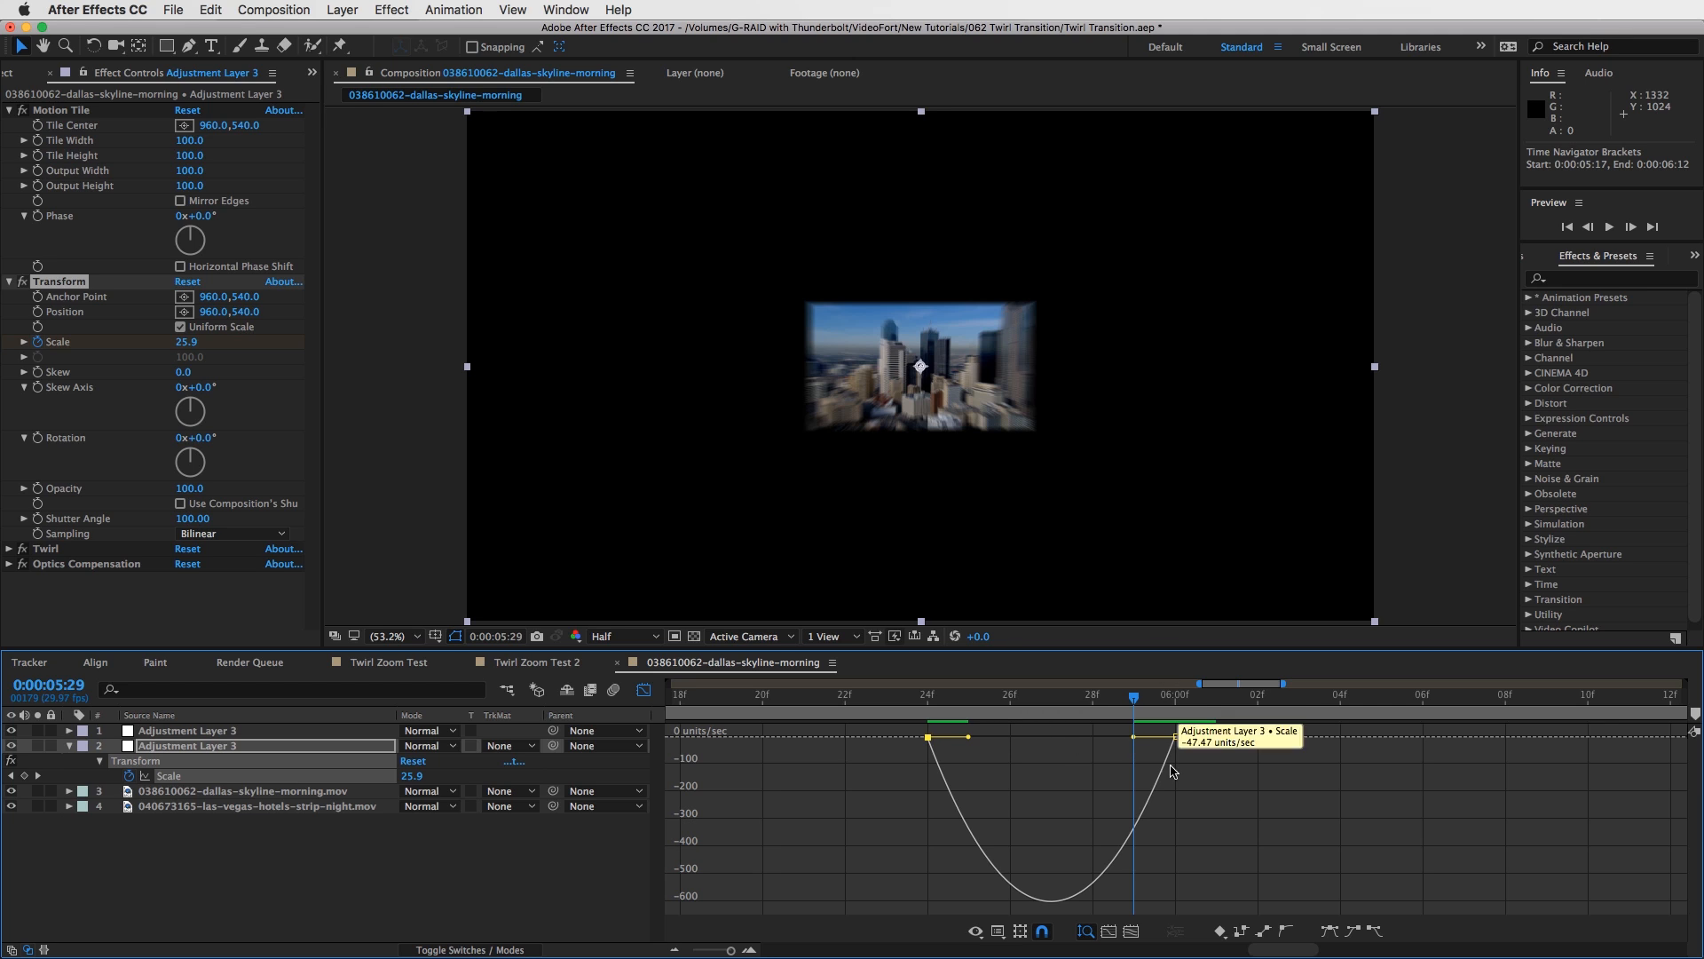
drag(1133, 737, 1170, 739)
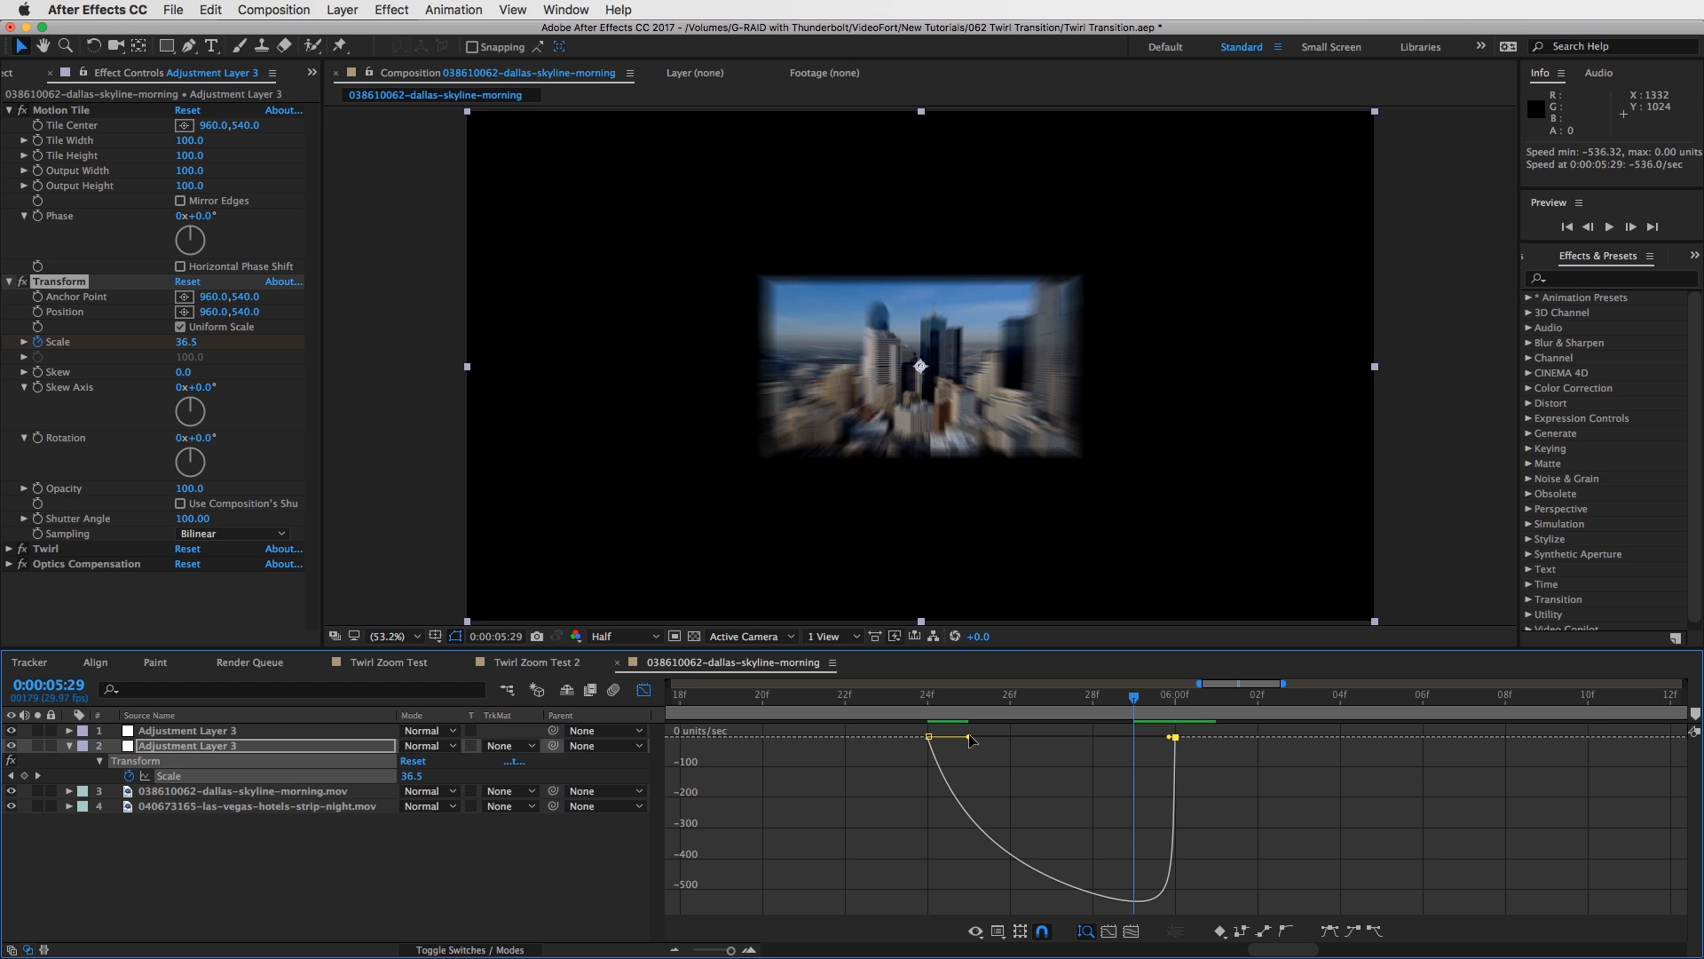
drag(970, 740, 1048, 739)
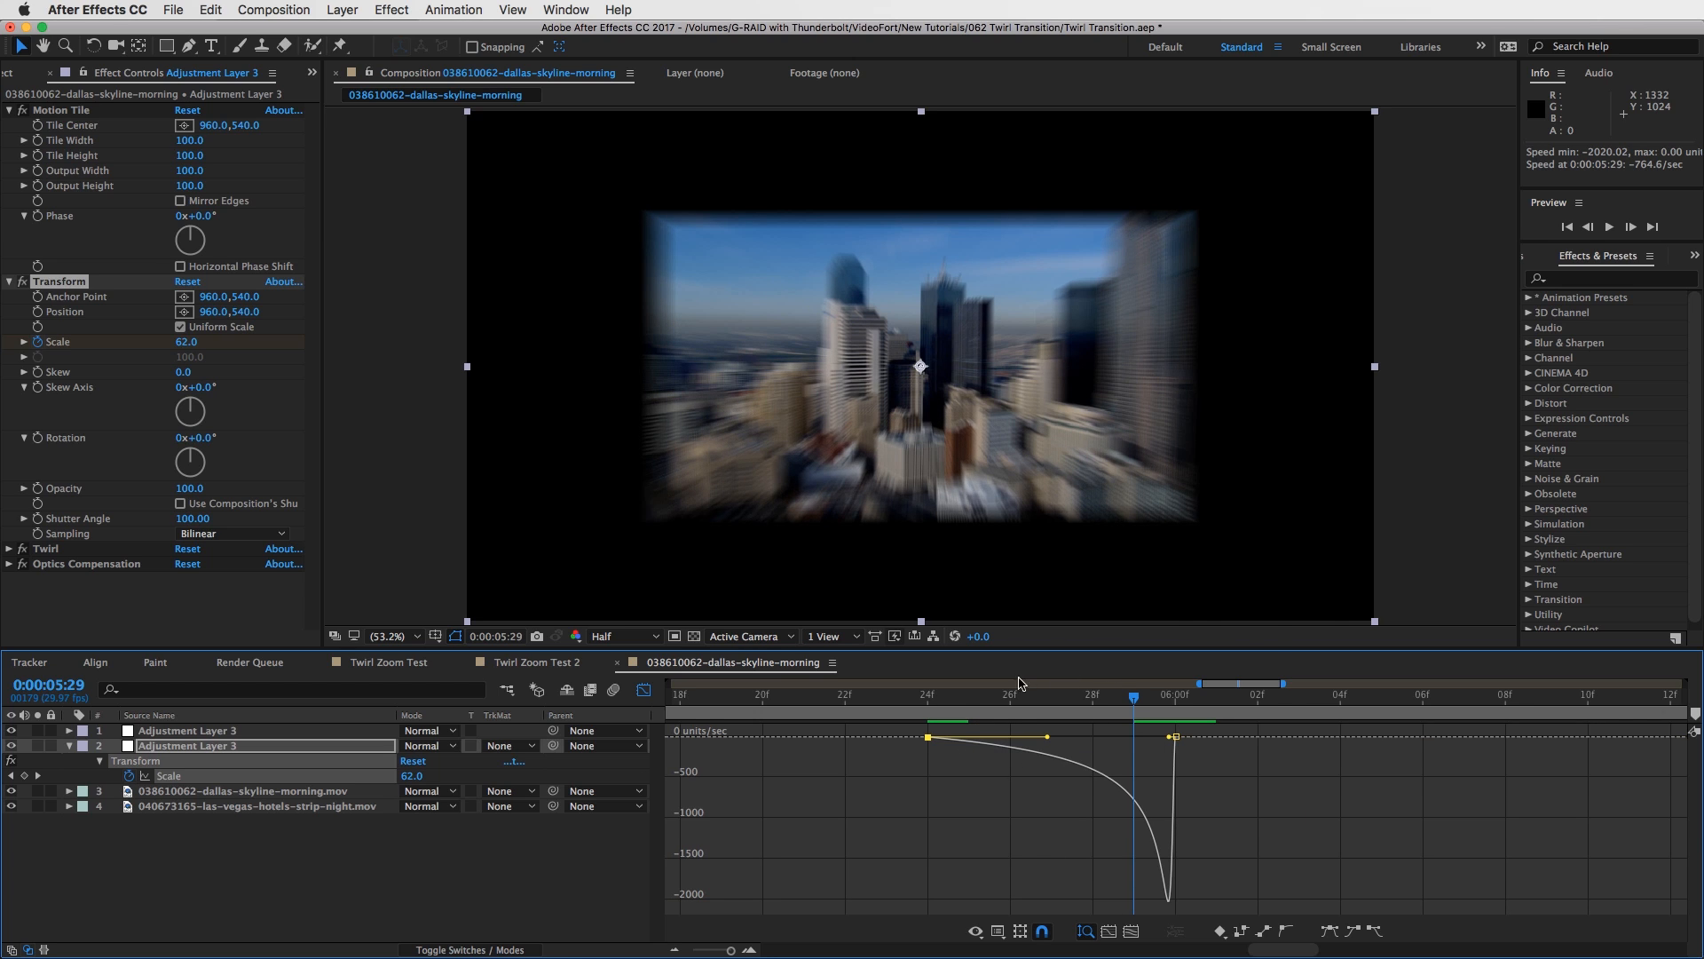
Check the eased scaling near the first keyframe, around 0:00:05:25, and leave the Graph Editor.
click(968, 697)
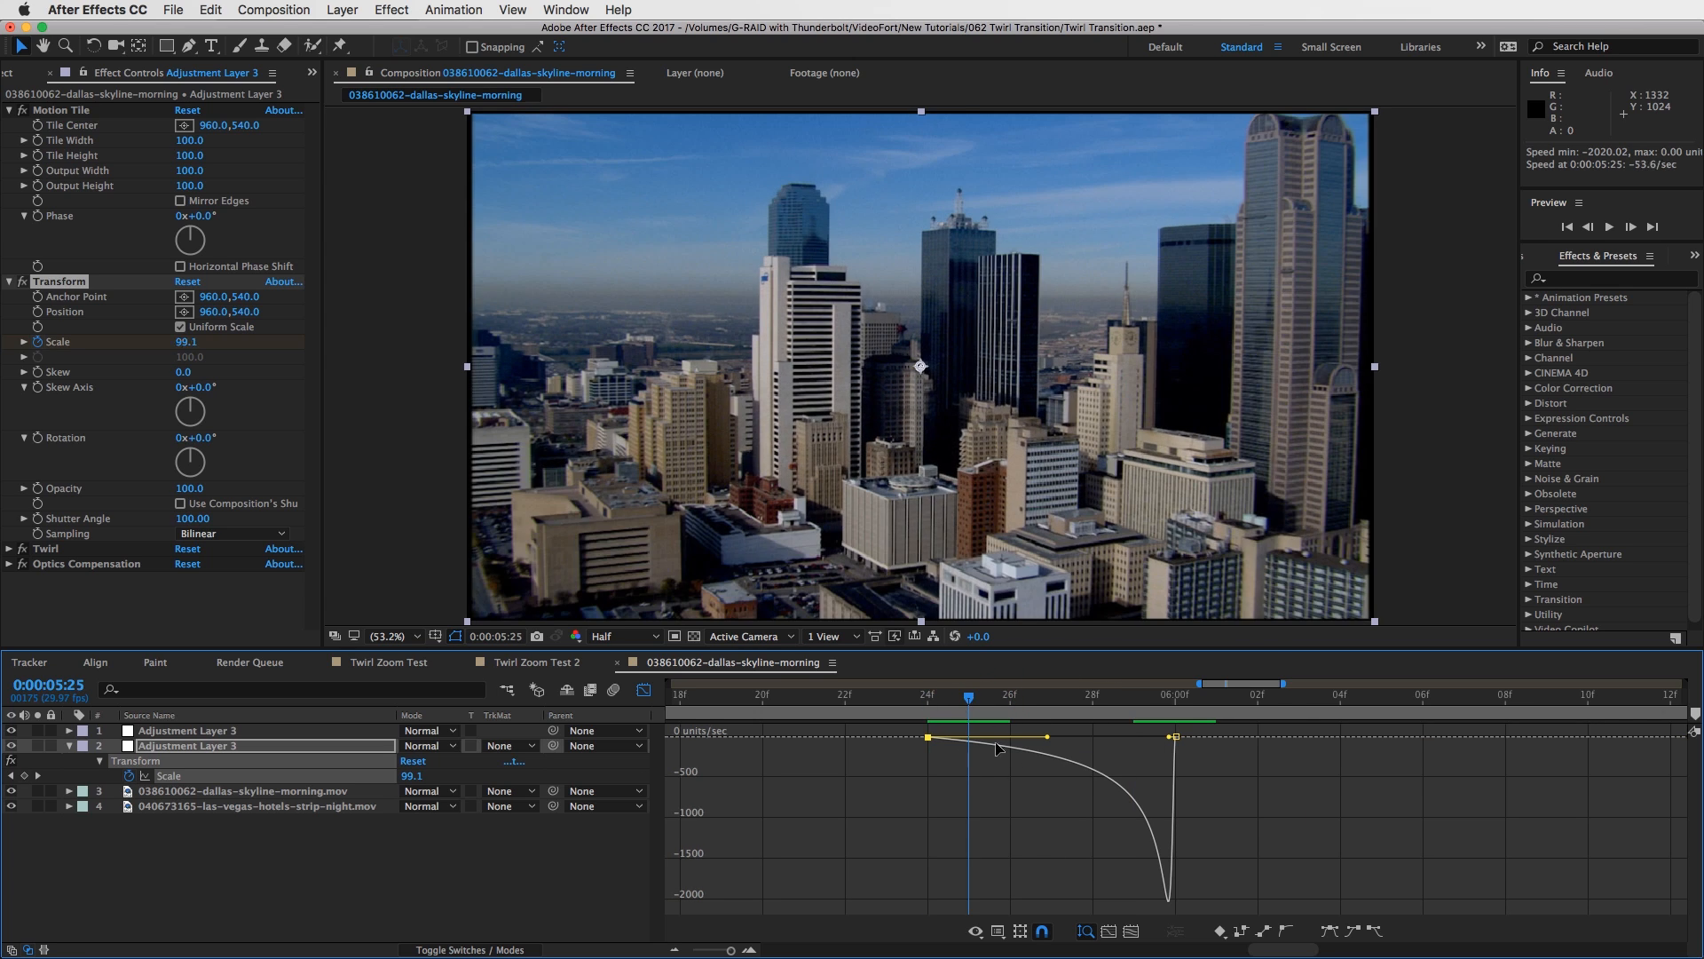
drag(973, 693, 952, 729)
click(645, 689)
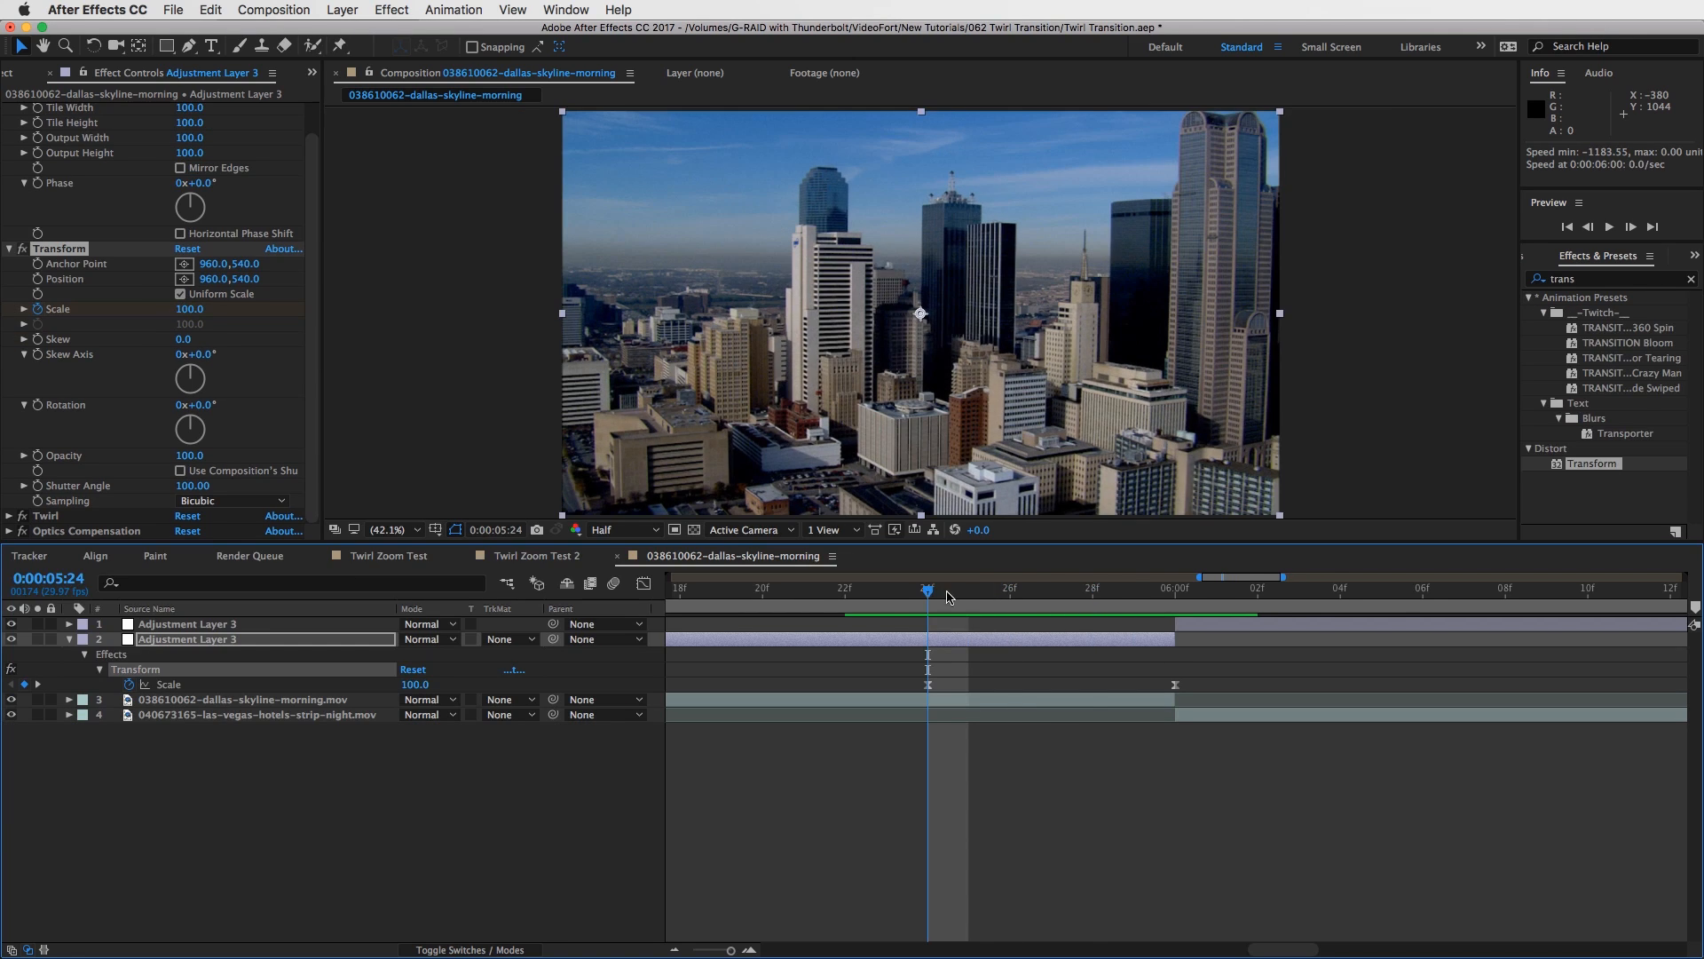
Check the Scale animation from 0:00:05:24 to 0:00:05:29 and enlarge the composition viewer.
mouse_move(948, 611)
mouse_down()
mouse_move(927, 610)
mouse_move(1149, 613)
mouse_move(928, 612)
mouse_up()
click(213, 502)
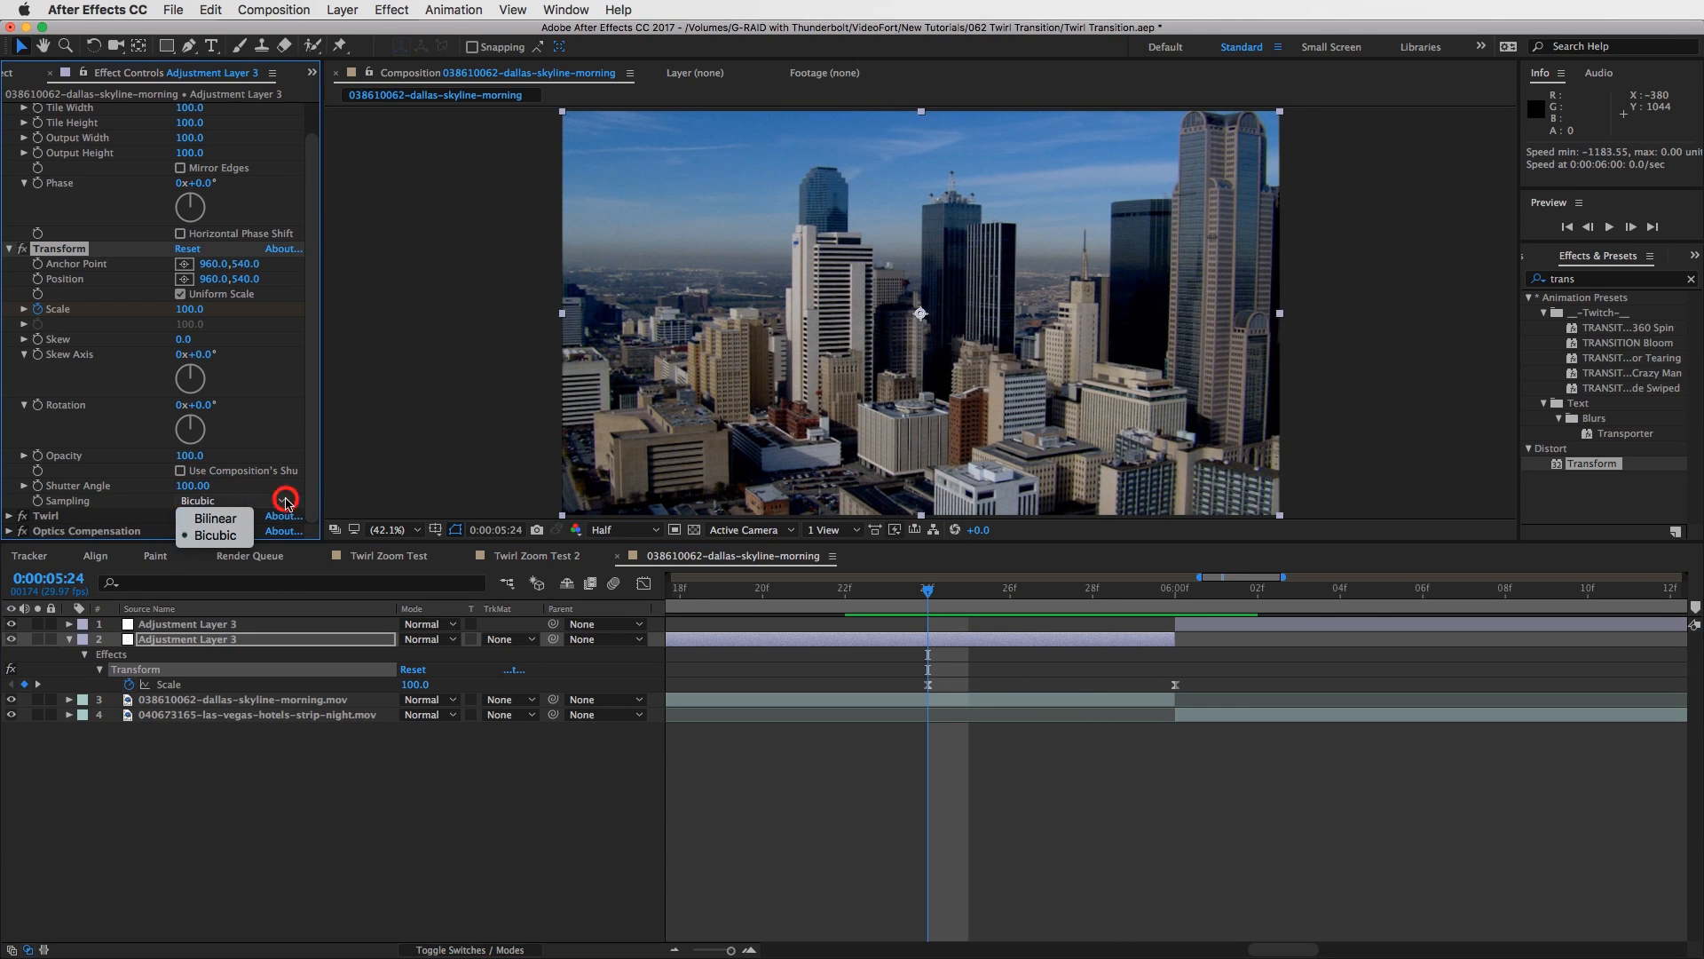
click(286, 503)
drag(929, 589, 1133, 588)
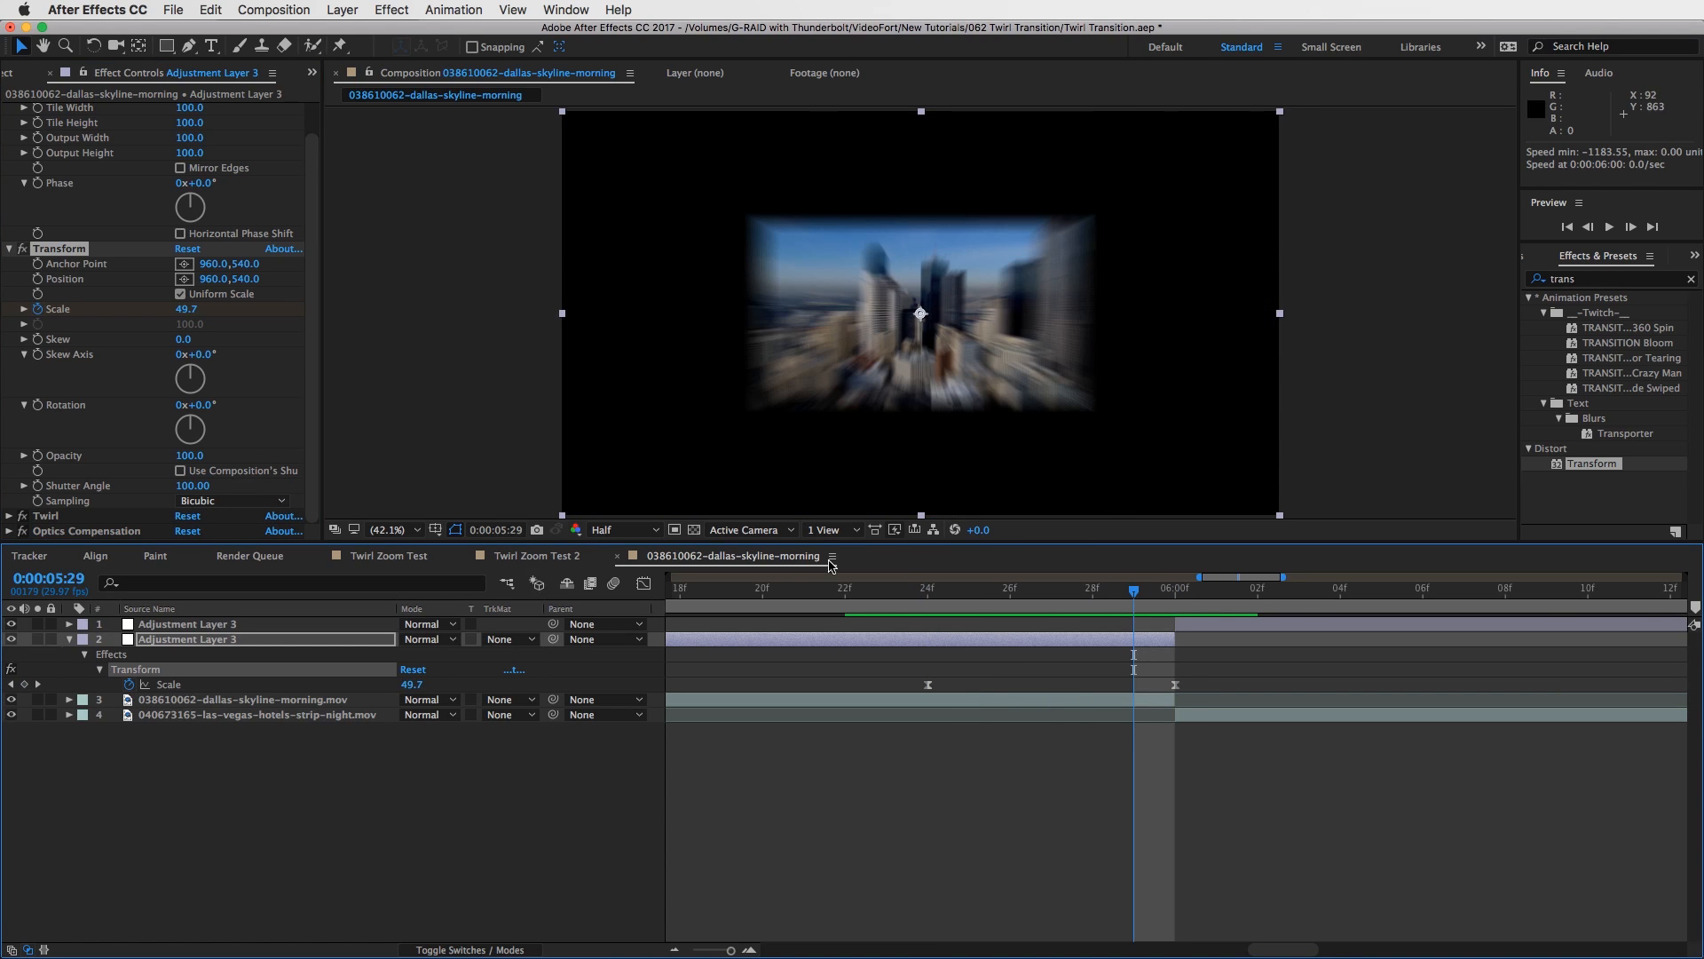
drag(931, 540, 1021, 680)
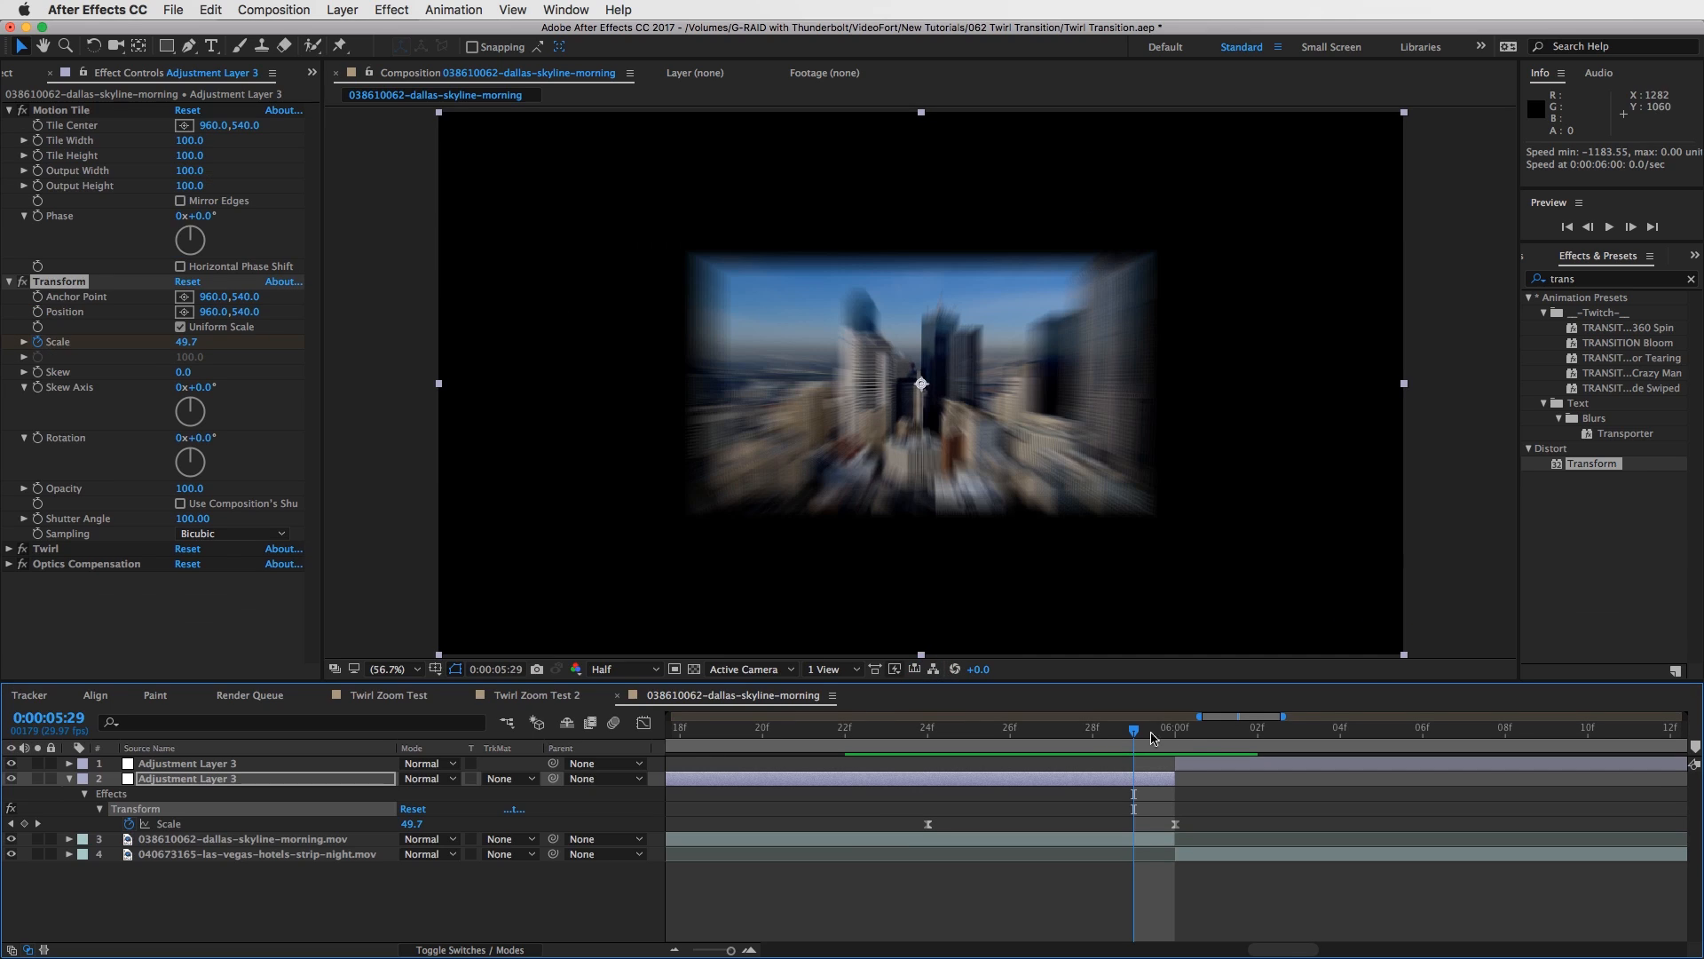
mouse_move(1136, 735)
mouse_down()
mouse_move(1174, 733)
mouse_move(1137, 733)
mouse_up()
Collapse the Transform effect and set the Twirl effect's Angle to 45° at 0:00:05:29.
click(10, 283)
mouse_move(1133, 733)
mouse_down()
mouse_move(1163, 732)
mouse_move(1147, 734)
mouse_up()
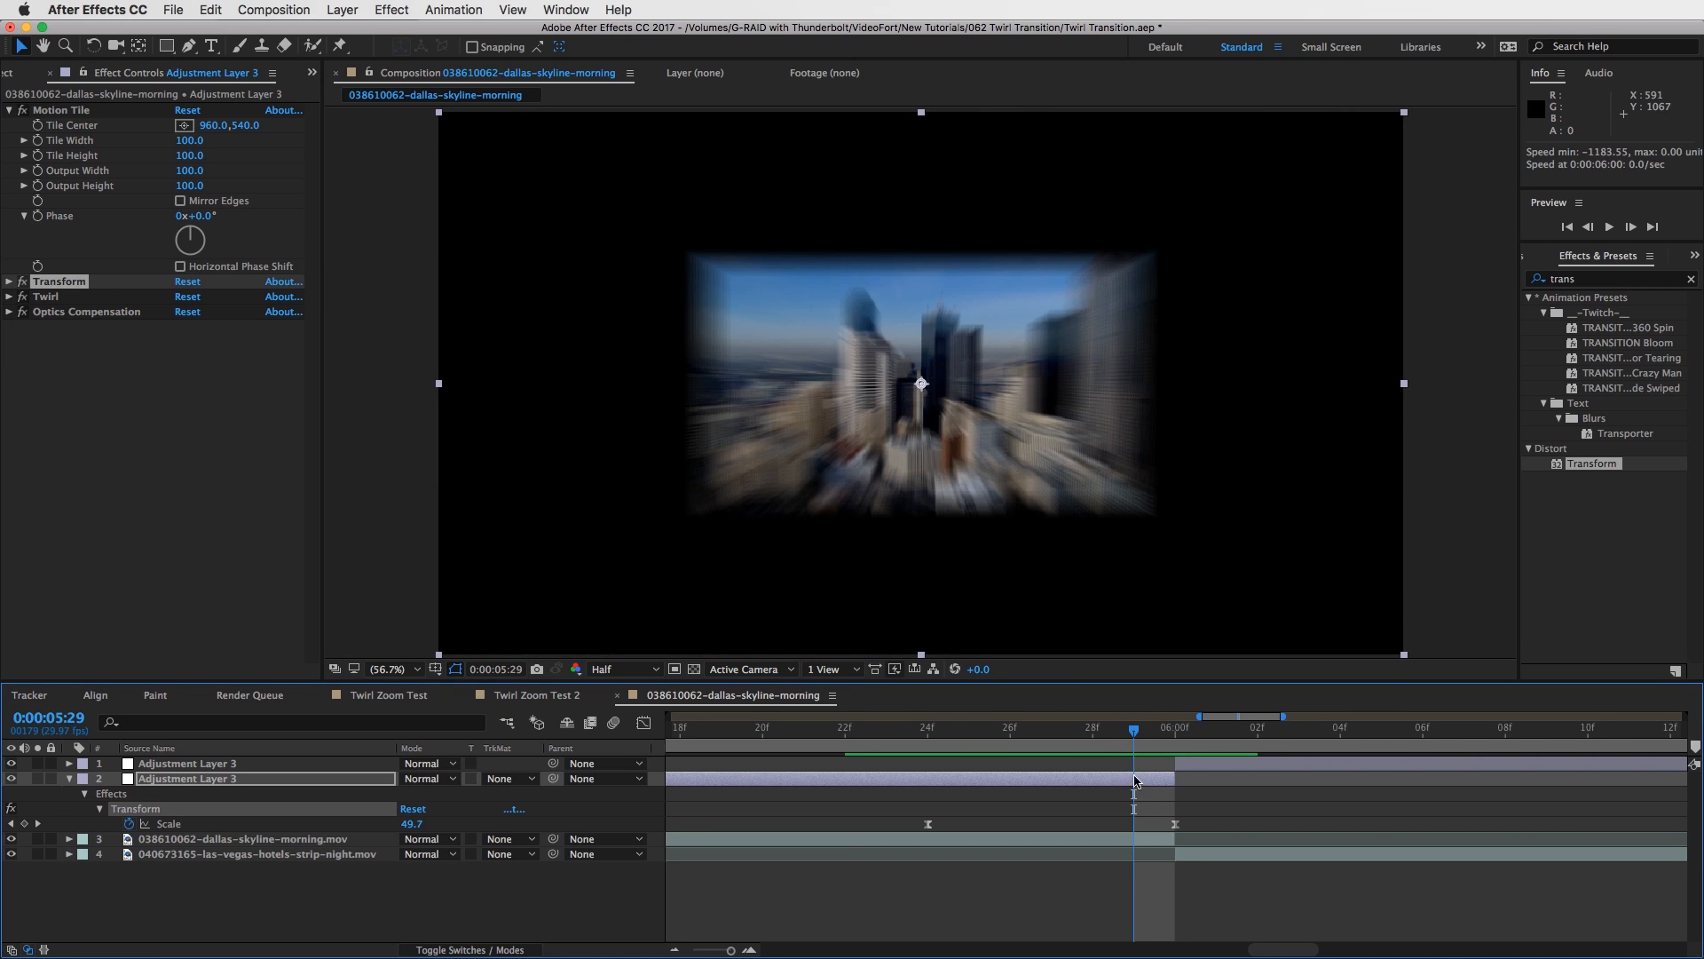
click(9, 297)
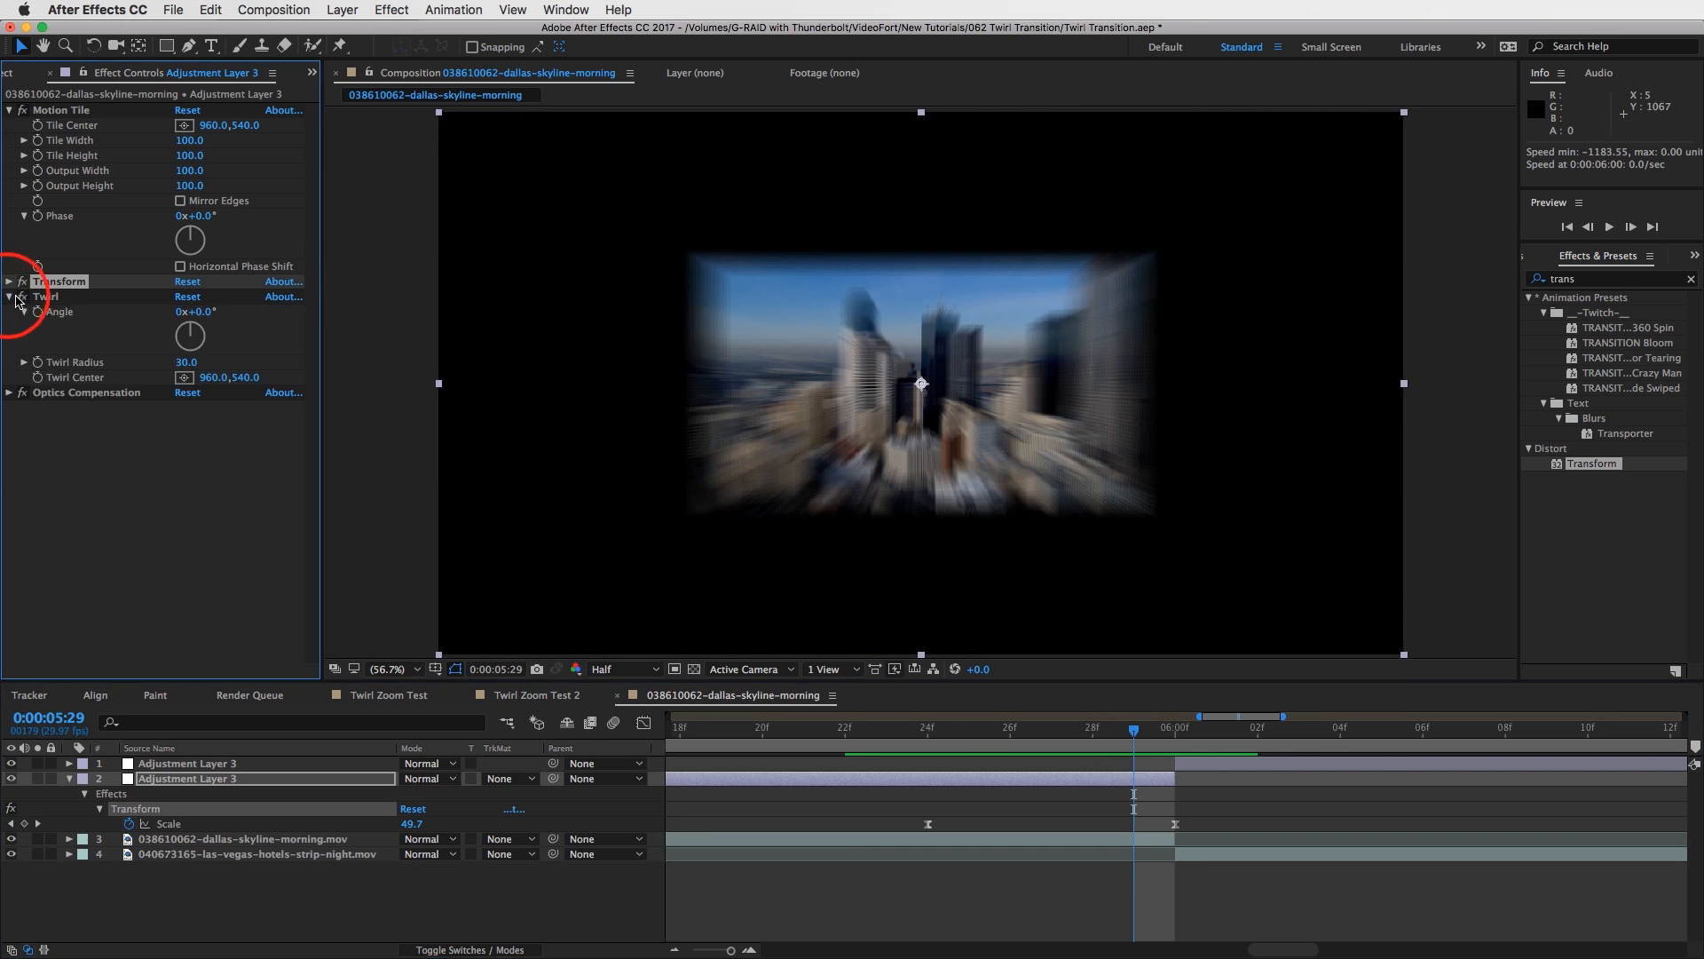
drag(192, 332, 198, 333)
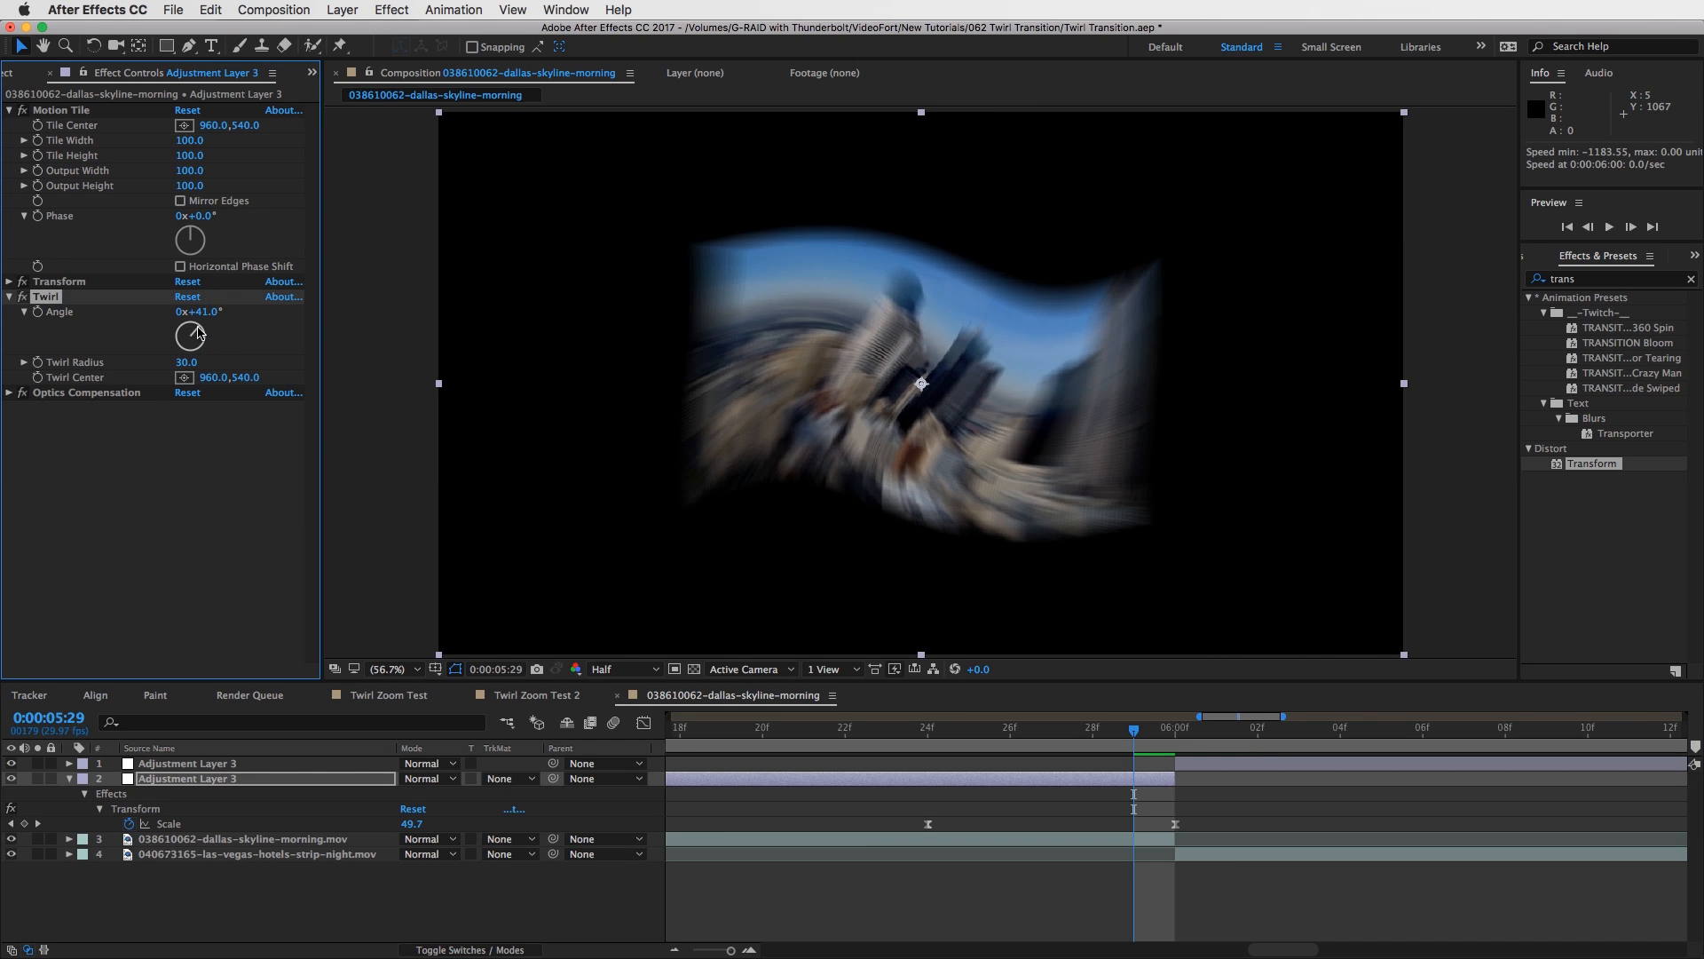
click(197, 311)
text(45)
key(Return)
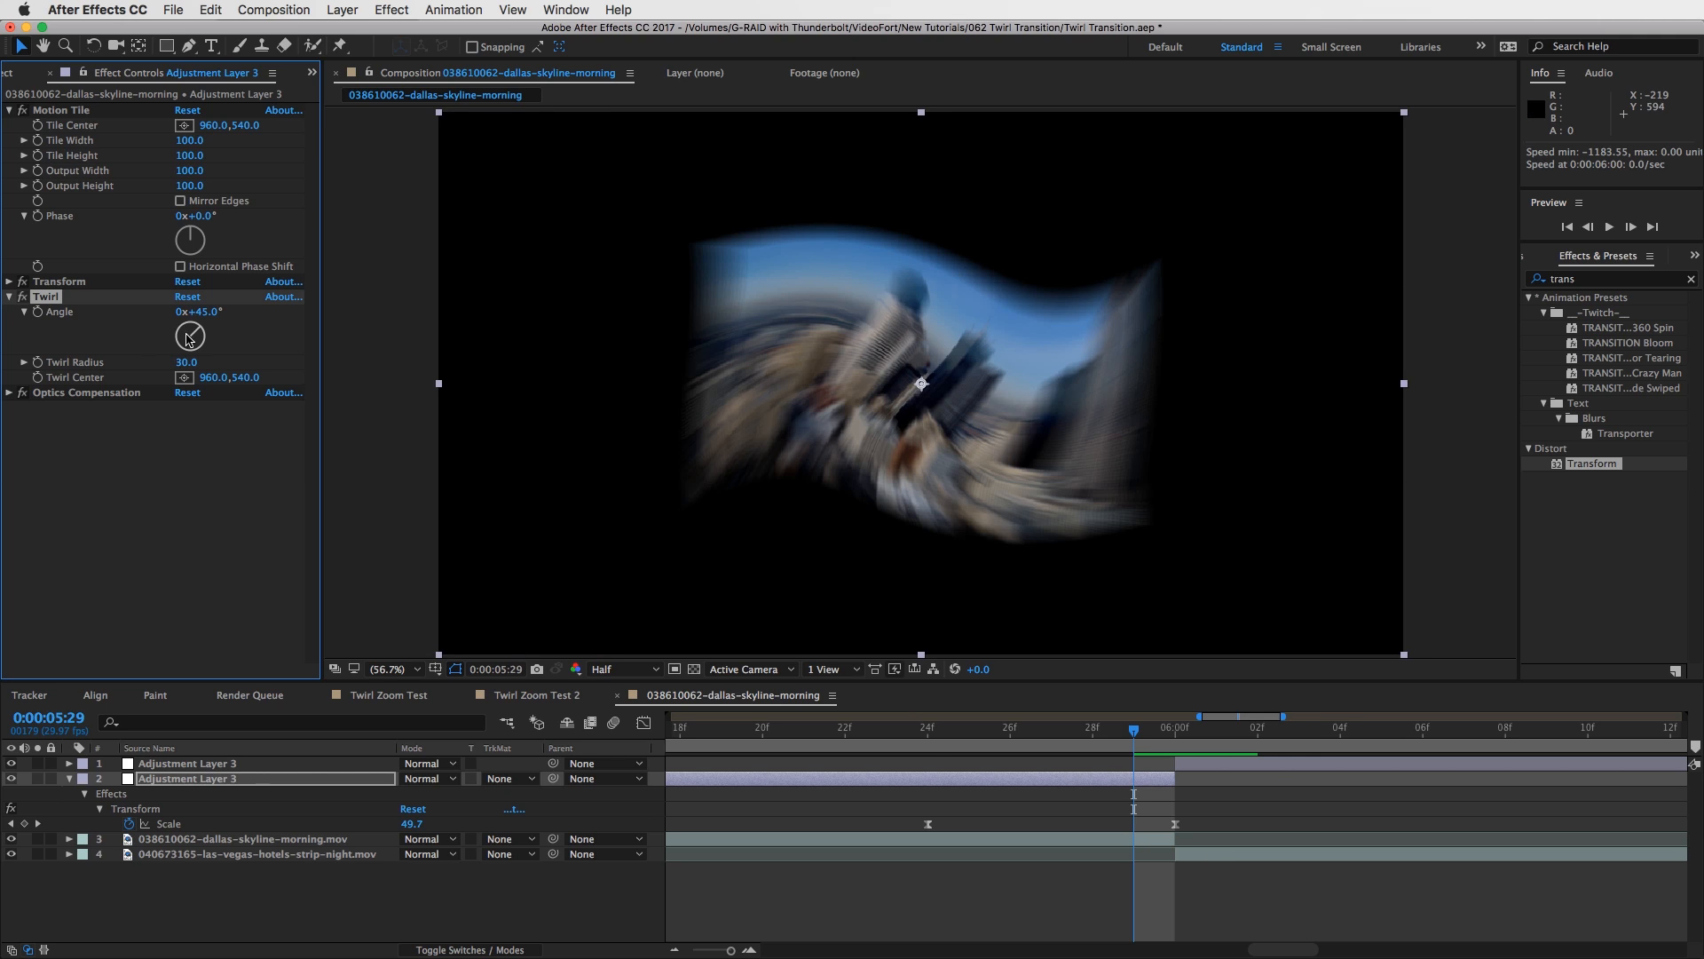
Start keyframing the Twirl Angle at 0:00:05:29 and add a 0° keyframe at 0:00:05:24.
click(38, 313)
click(932, 728)
click(197, 312)
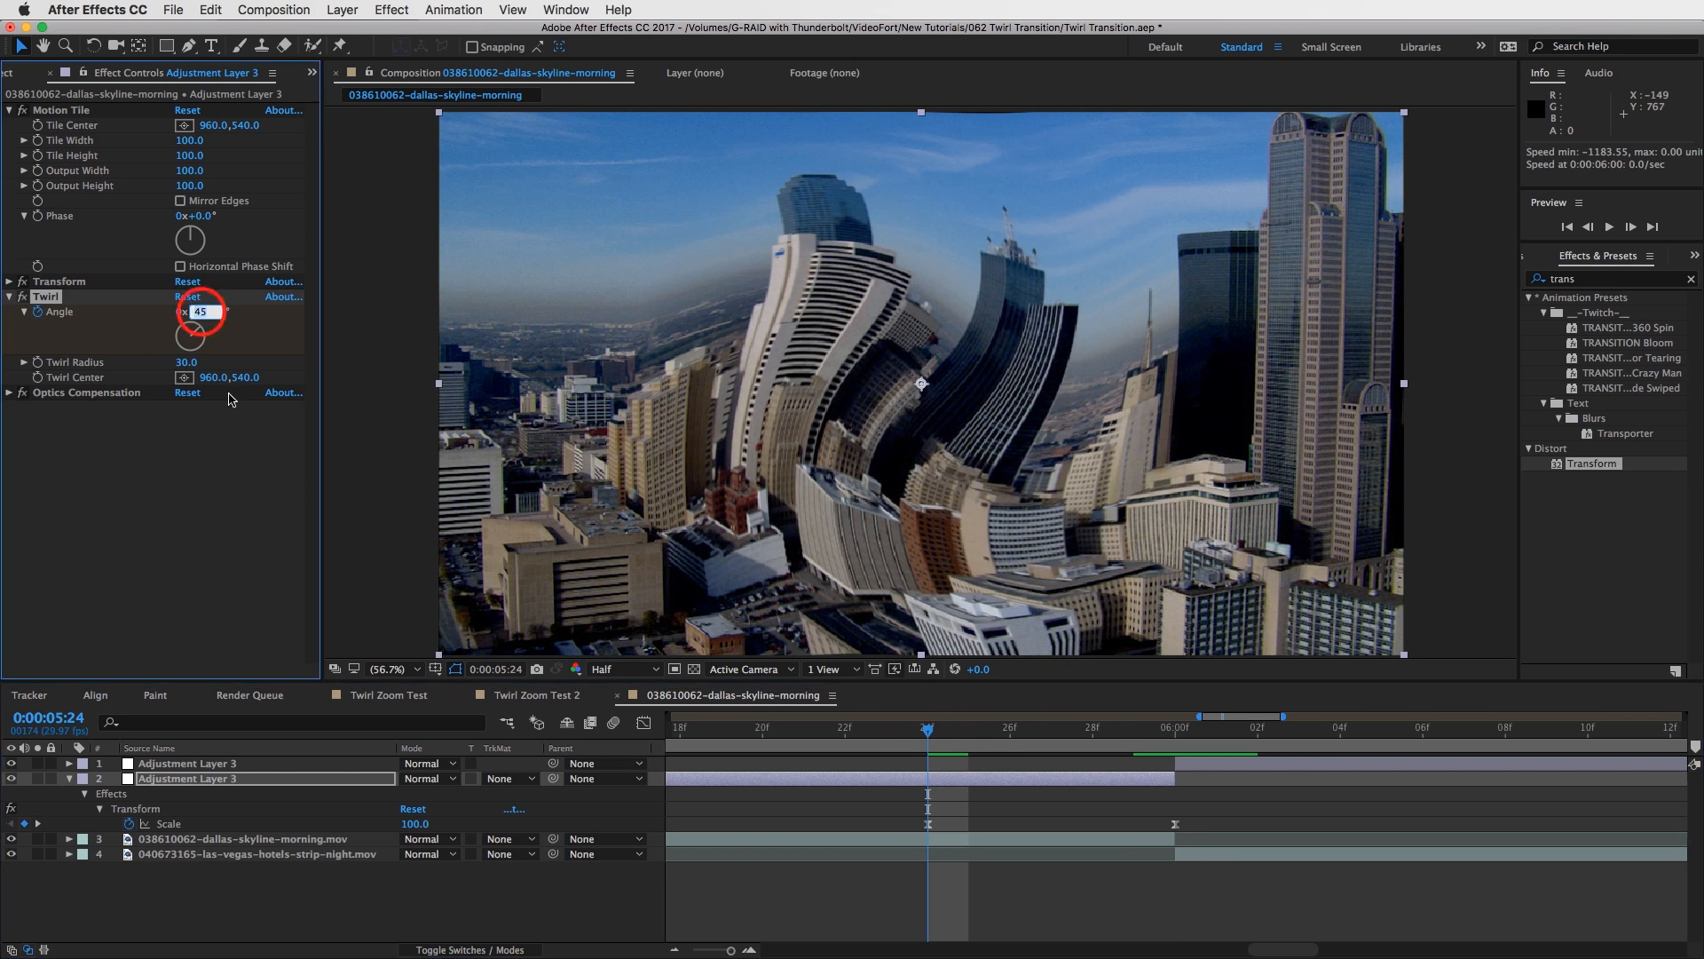
text(0)
key(Return)
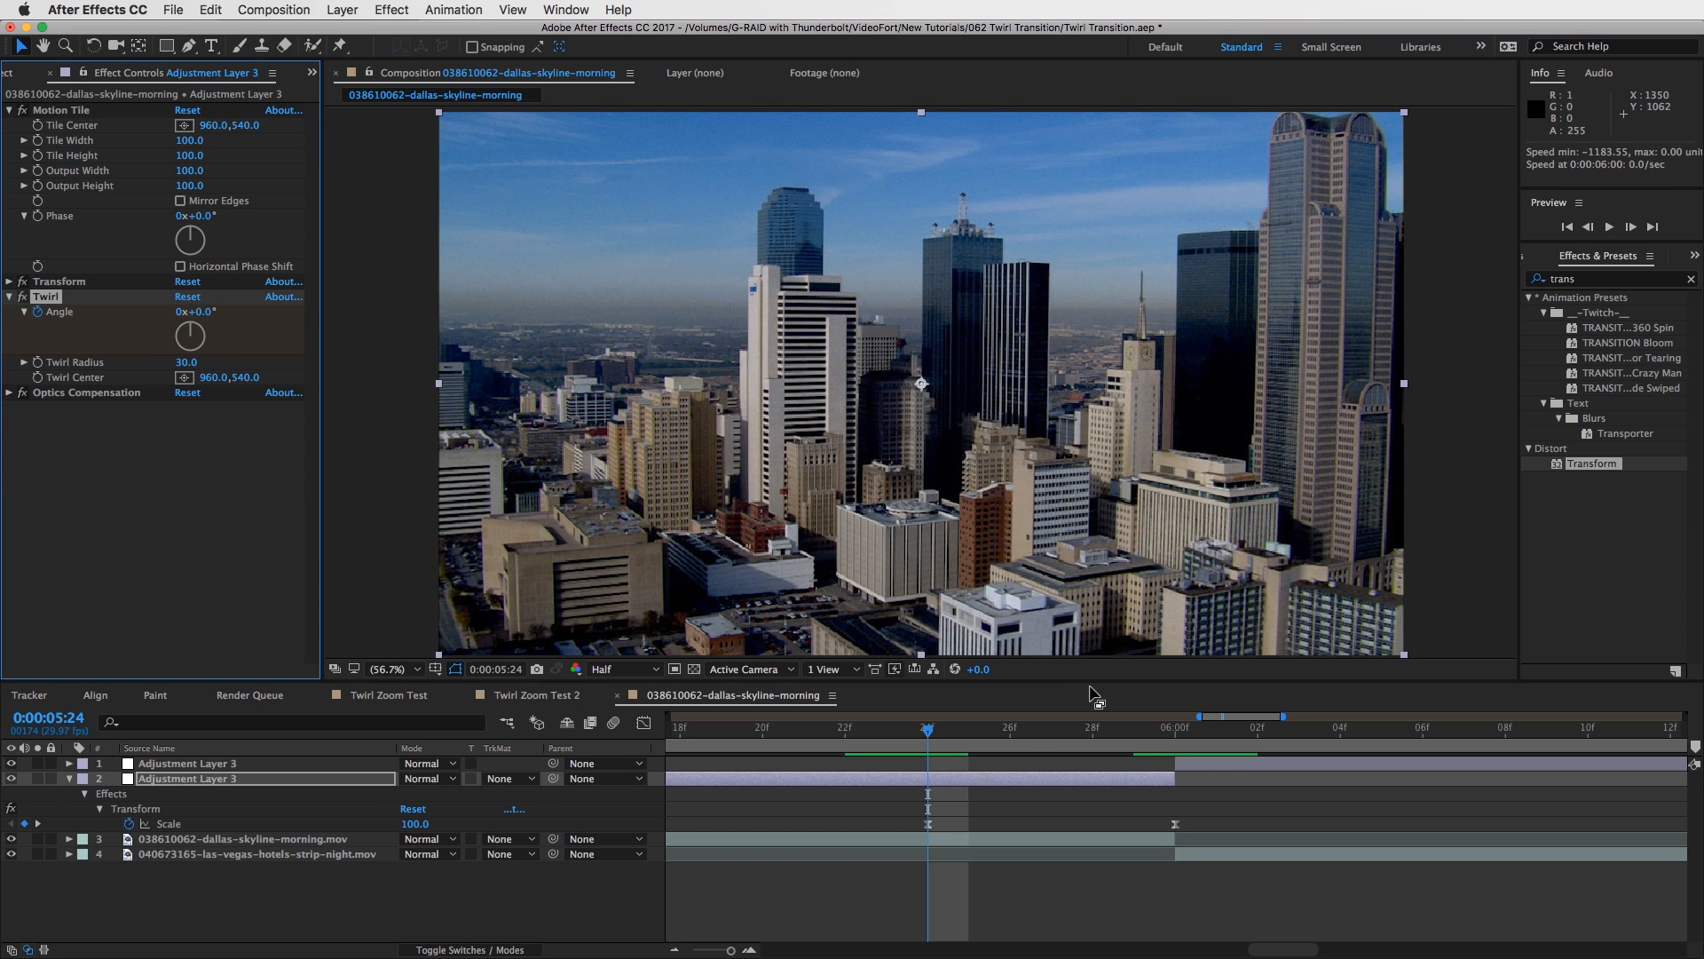
Reveal the Dallas adjustment layer's keyframes and apply Easy Ease to both Twirl Angle keyframes.
click(1003, 774)
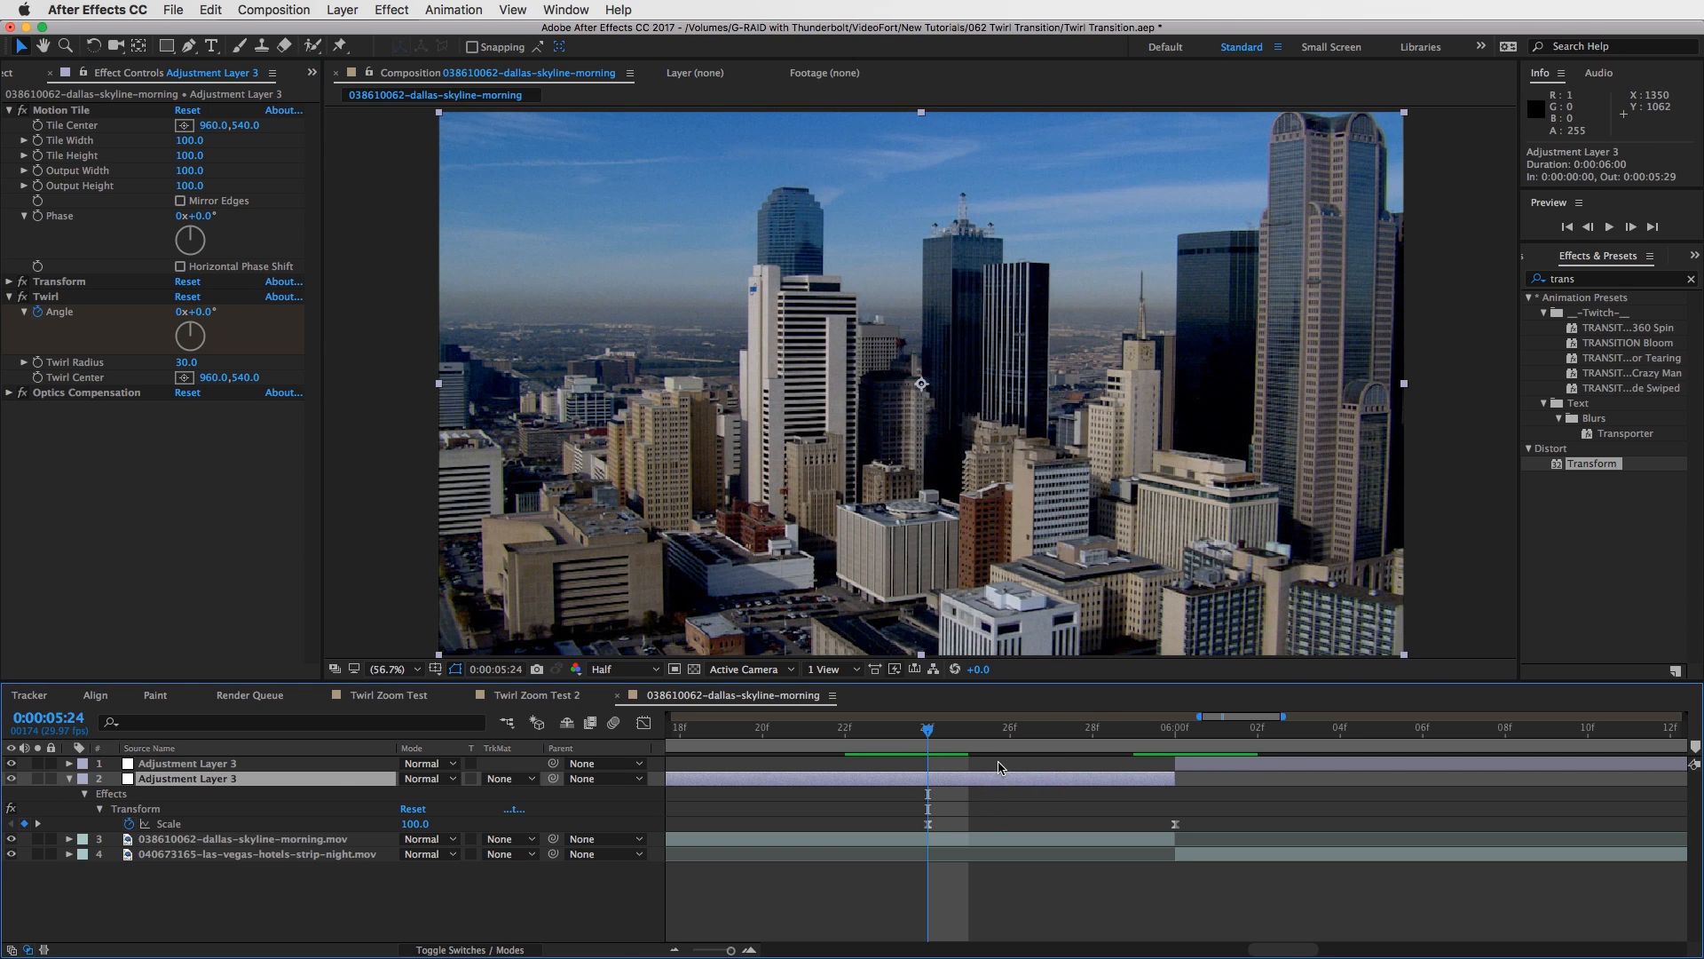
key(u)
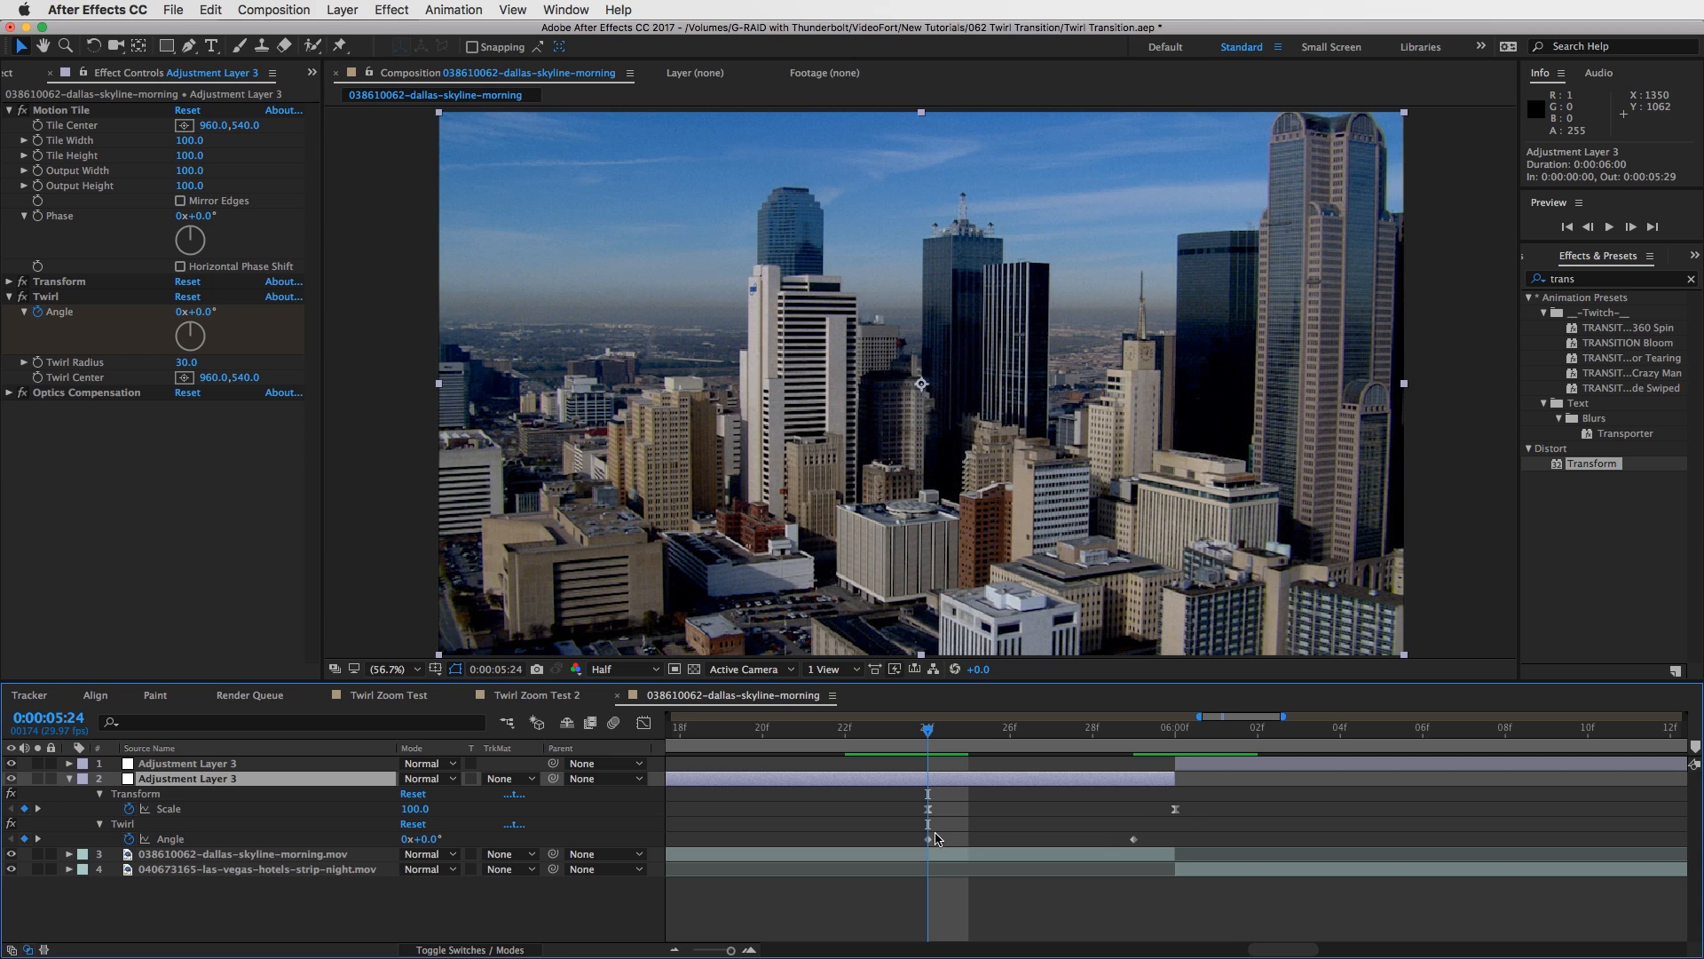
click(1133, 840)
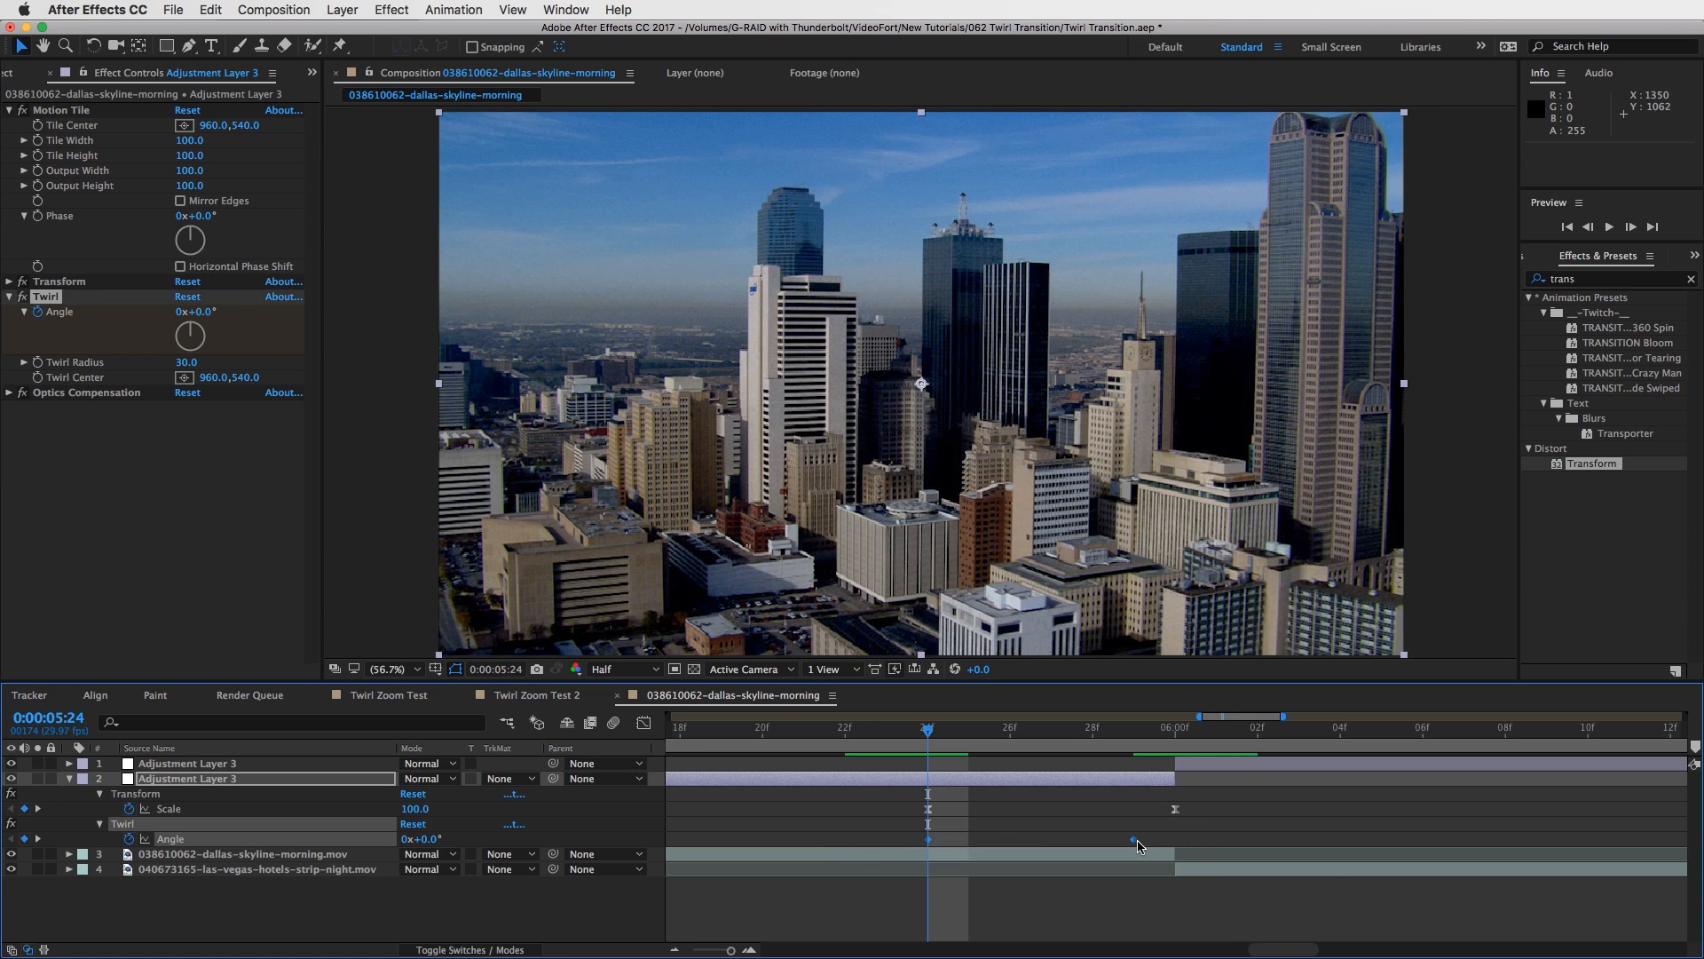
right_click(1135, 840)
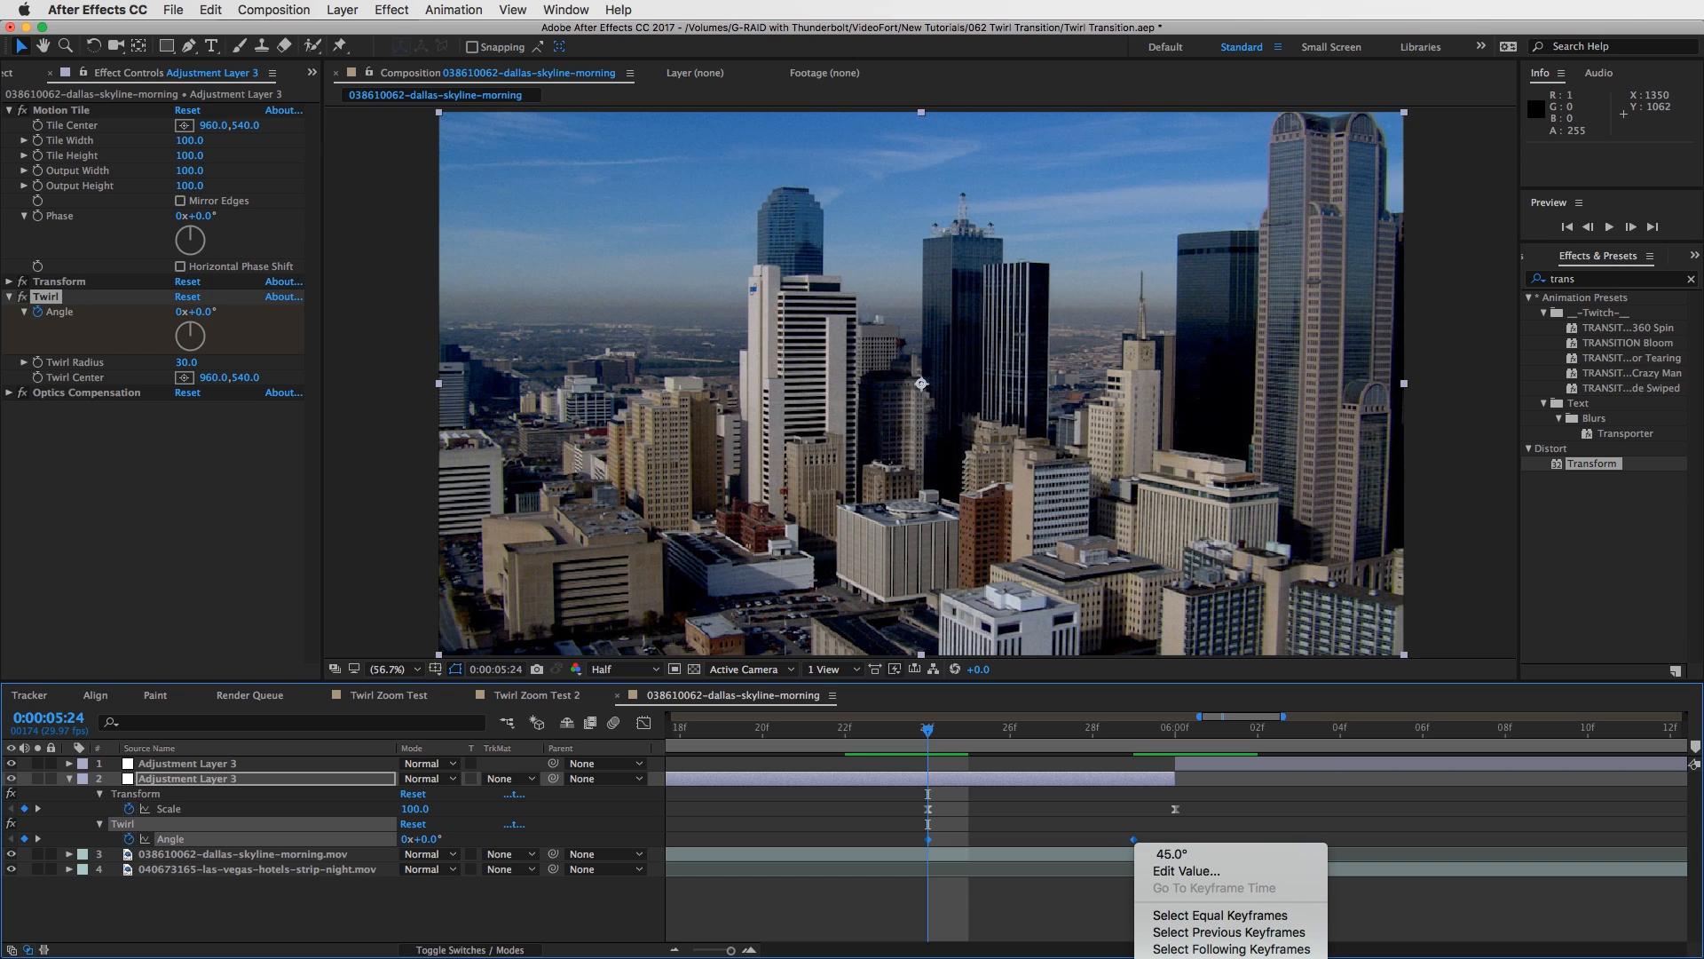
click(1136, 840)
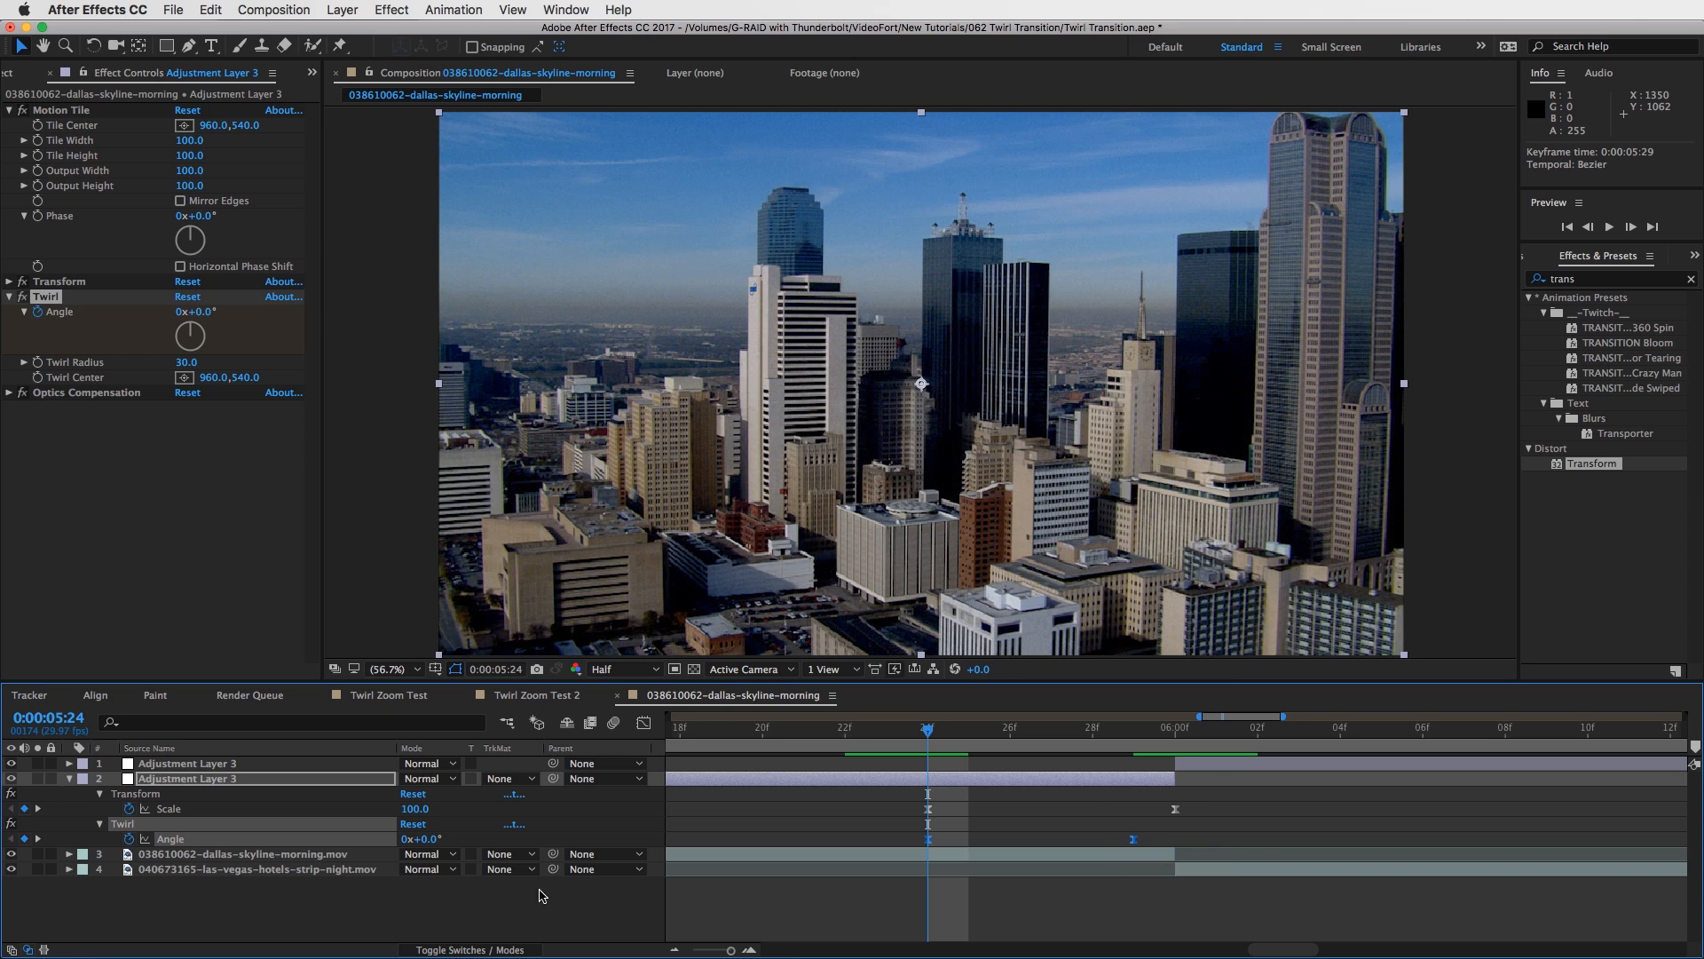
In the Graph Editor, shorten the last Twirl Angle keyframe's ease handle and lengthen the first's, so speed peaks near the end.
click(644, 723)
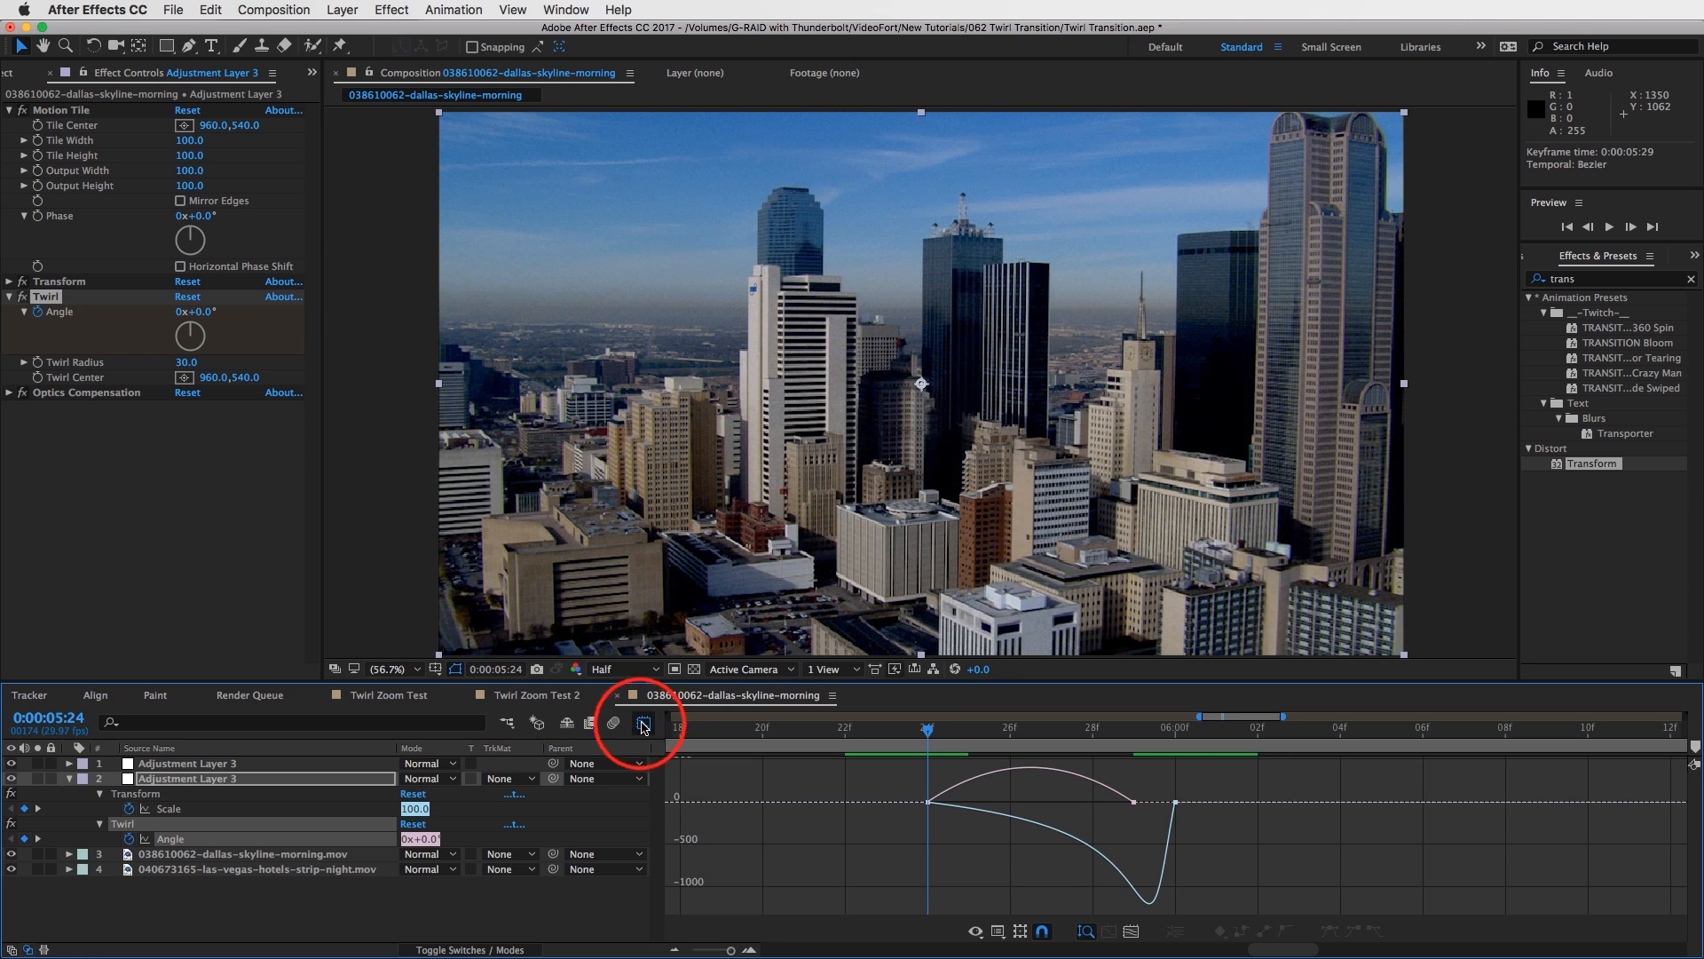
click(1134, 803)
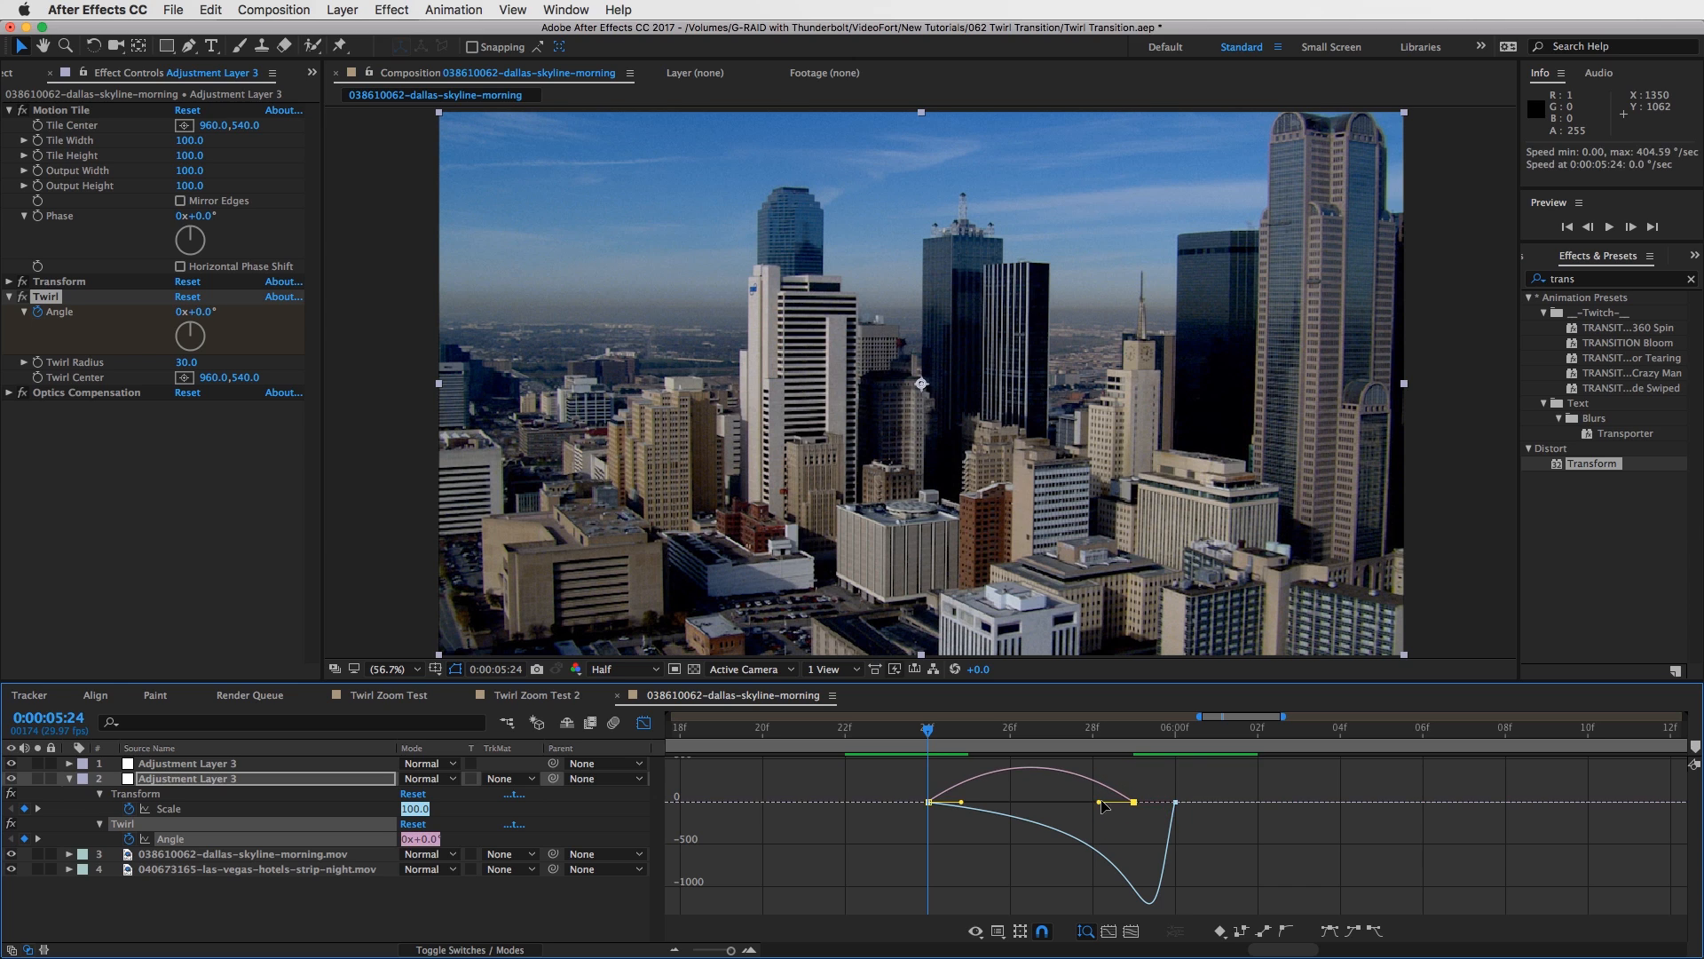
drag(1099, 805, 1126, 799)
drag(962, 804, 1023, 799)
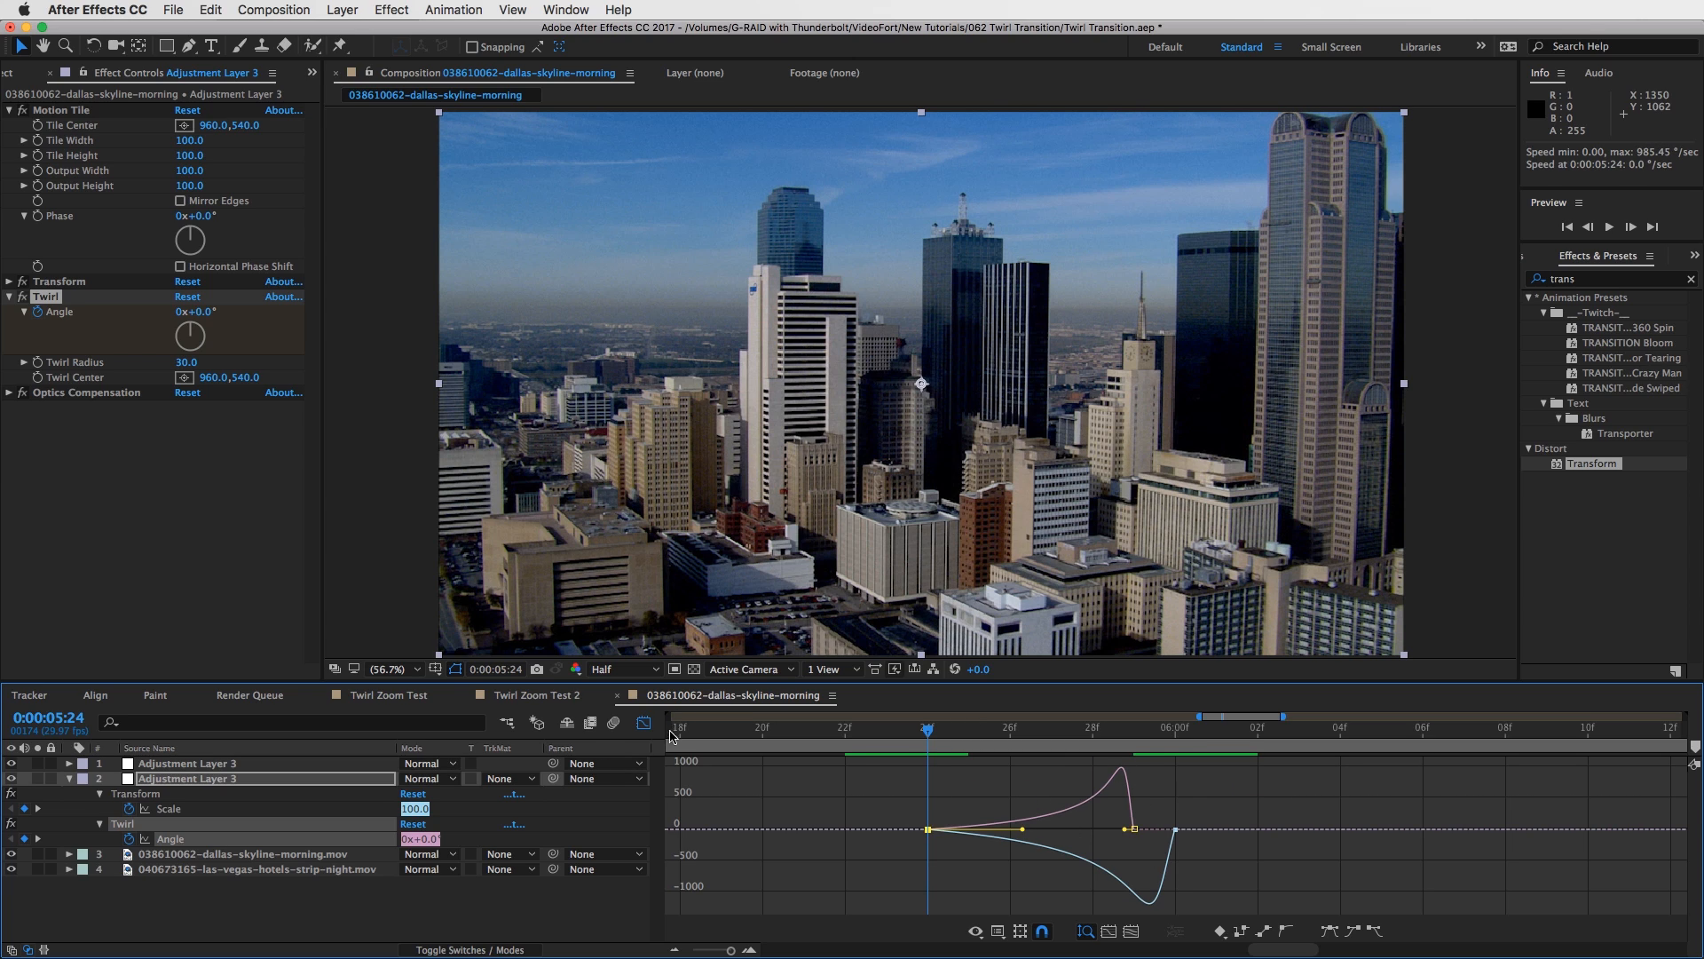
click(643, 722)
Move the last Twirl Angle keyframe to 0:00:06:00 and the first one to 0:00:05:12.
drag(1133, 840, 1158, 845)
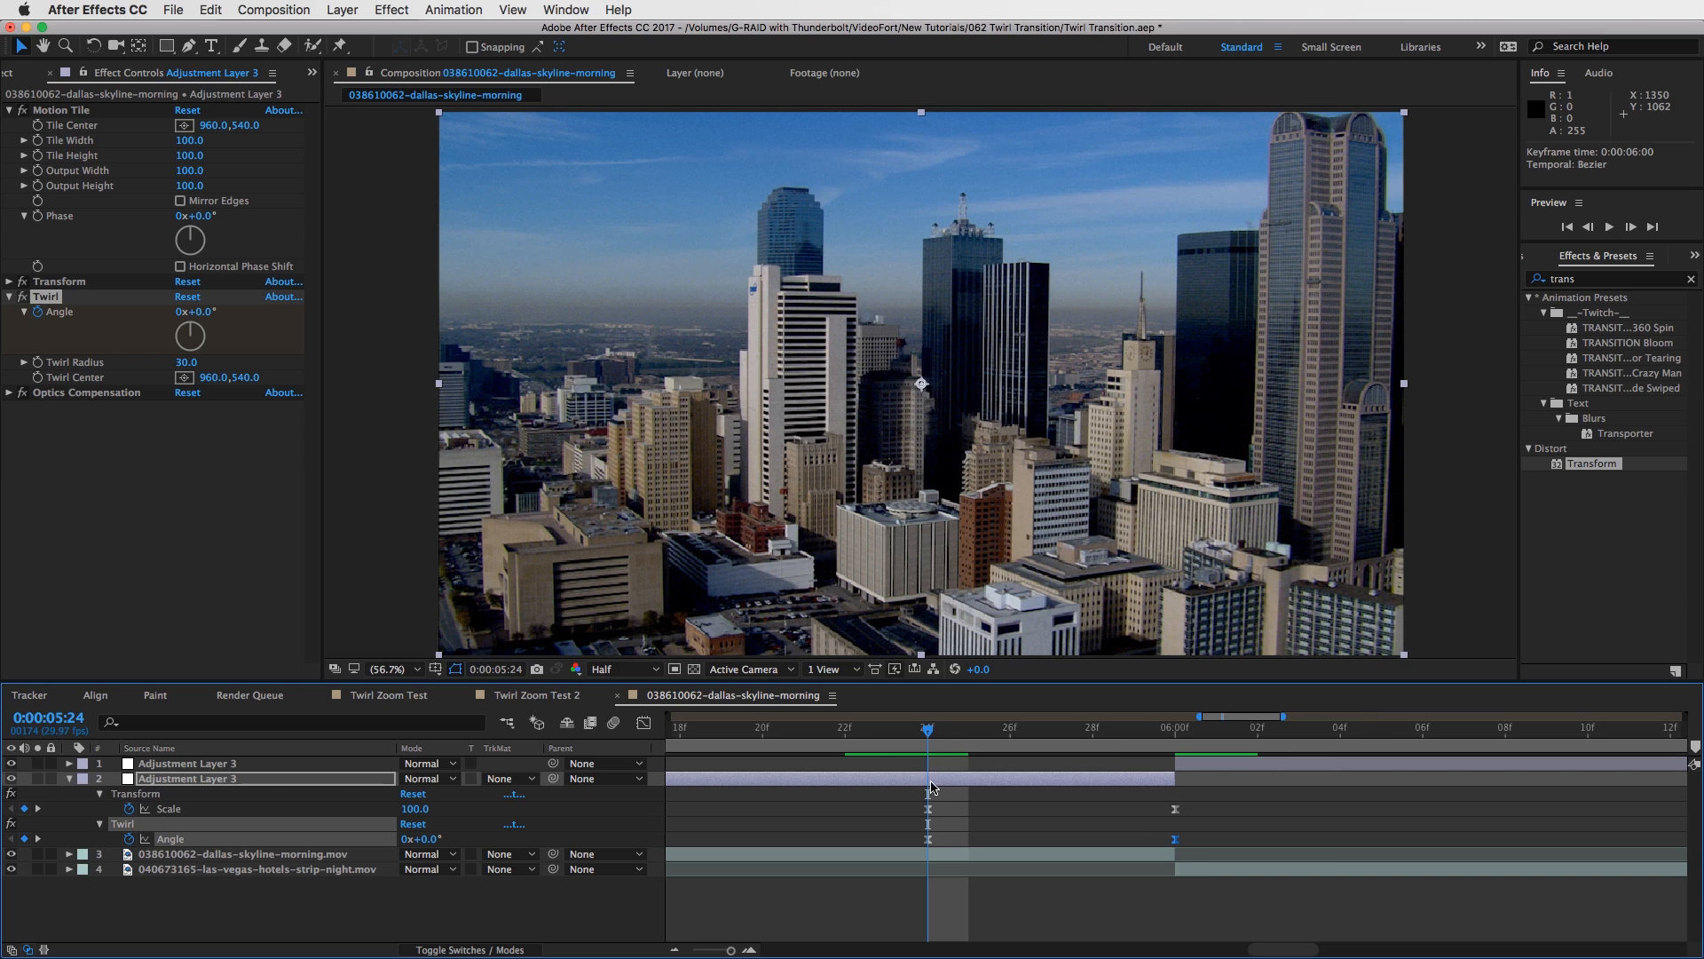
key(minus)
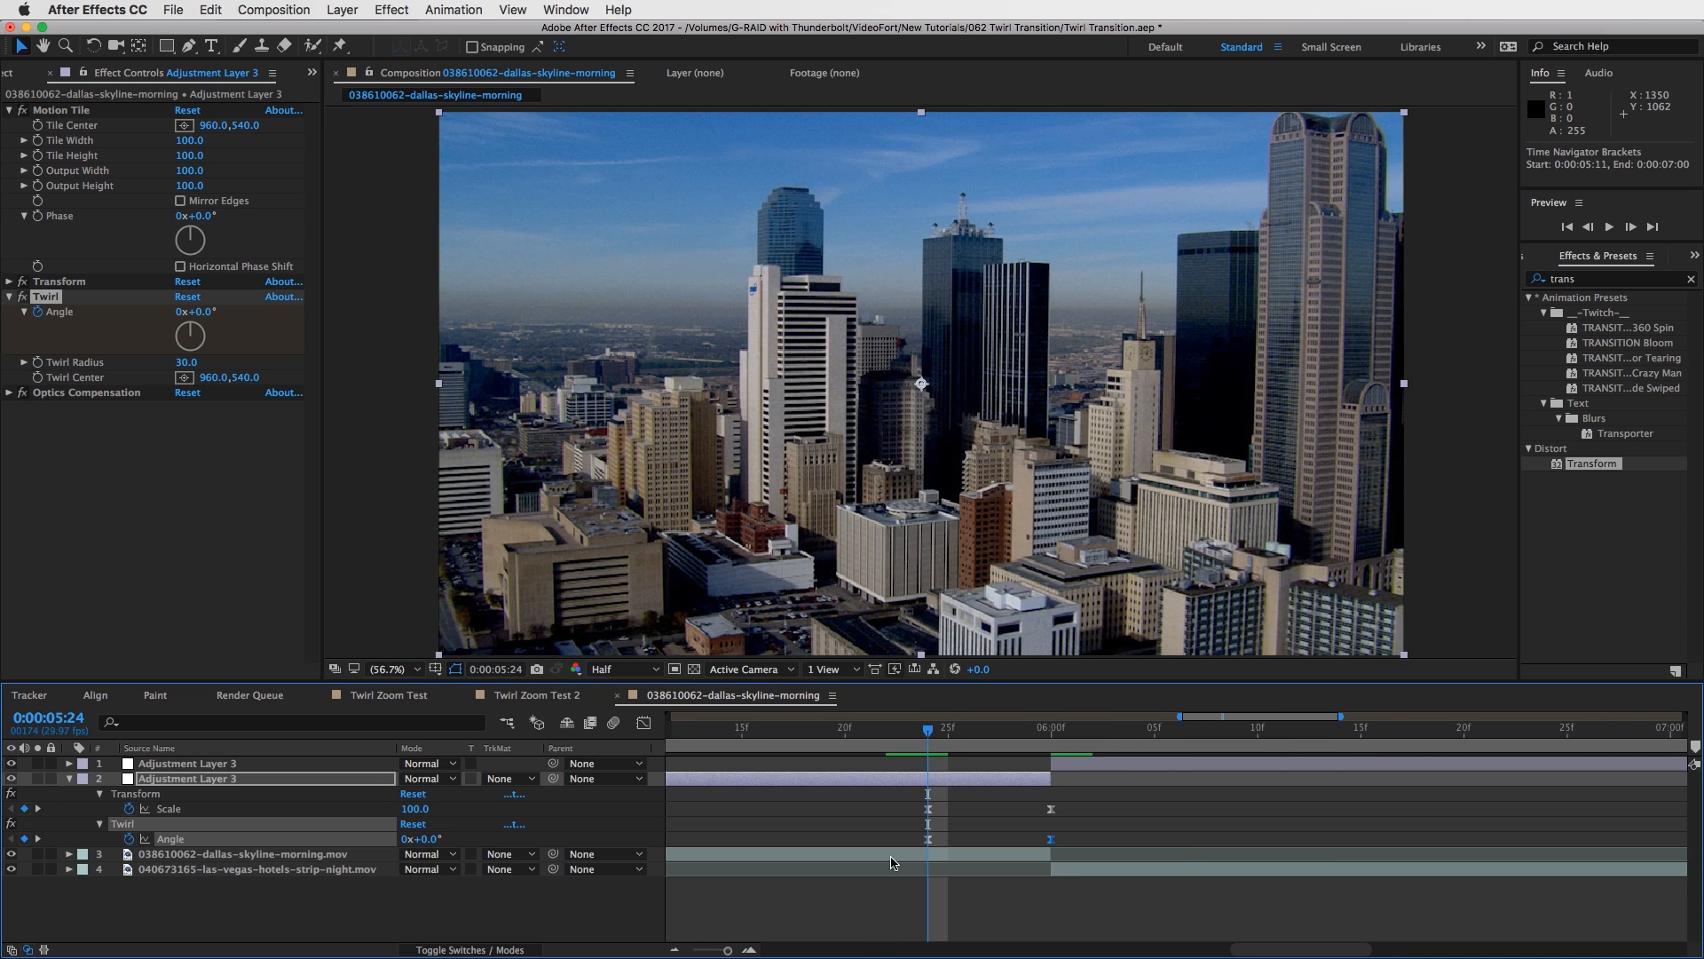
drag(1278, 950, 1218, 949)
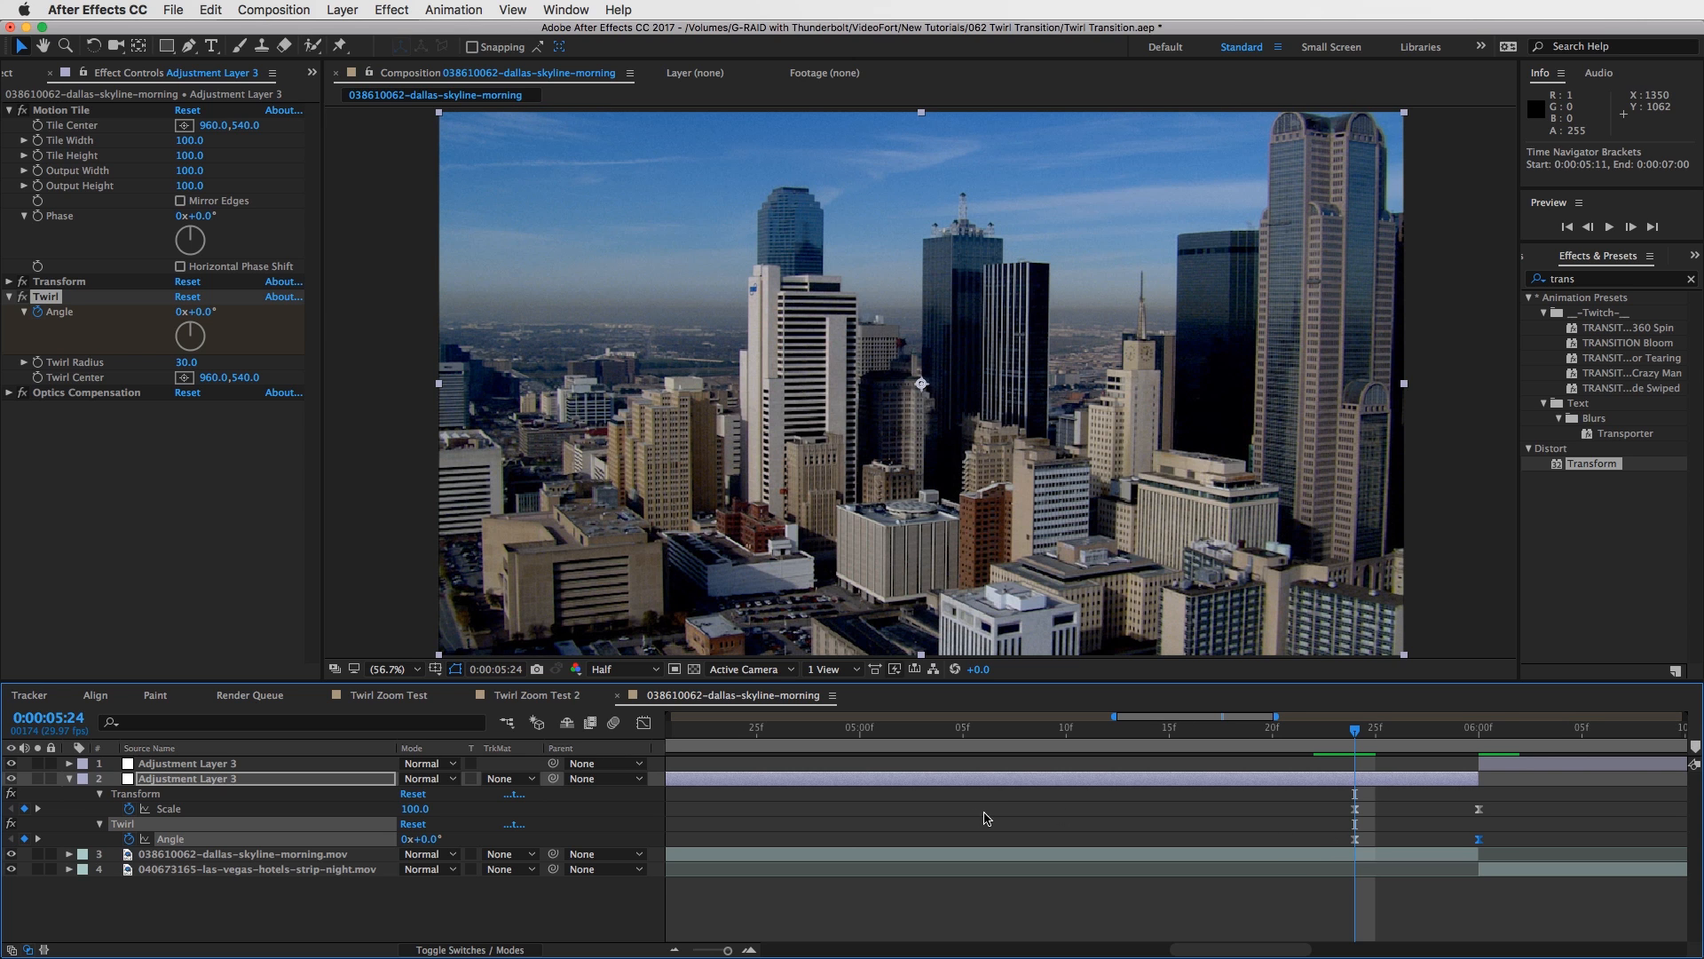
key(Page_Up)
key(Page_Up)
key(Page_Up)
key(Page_Up)
key(Page_Up)
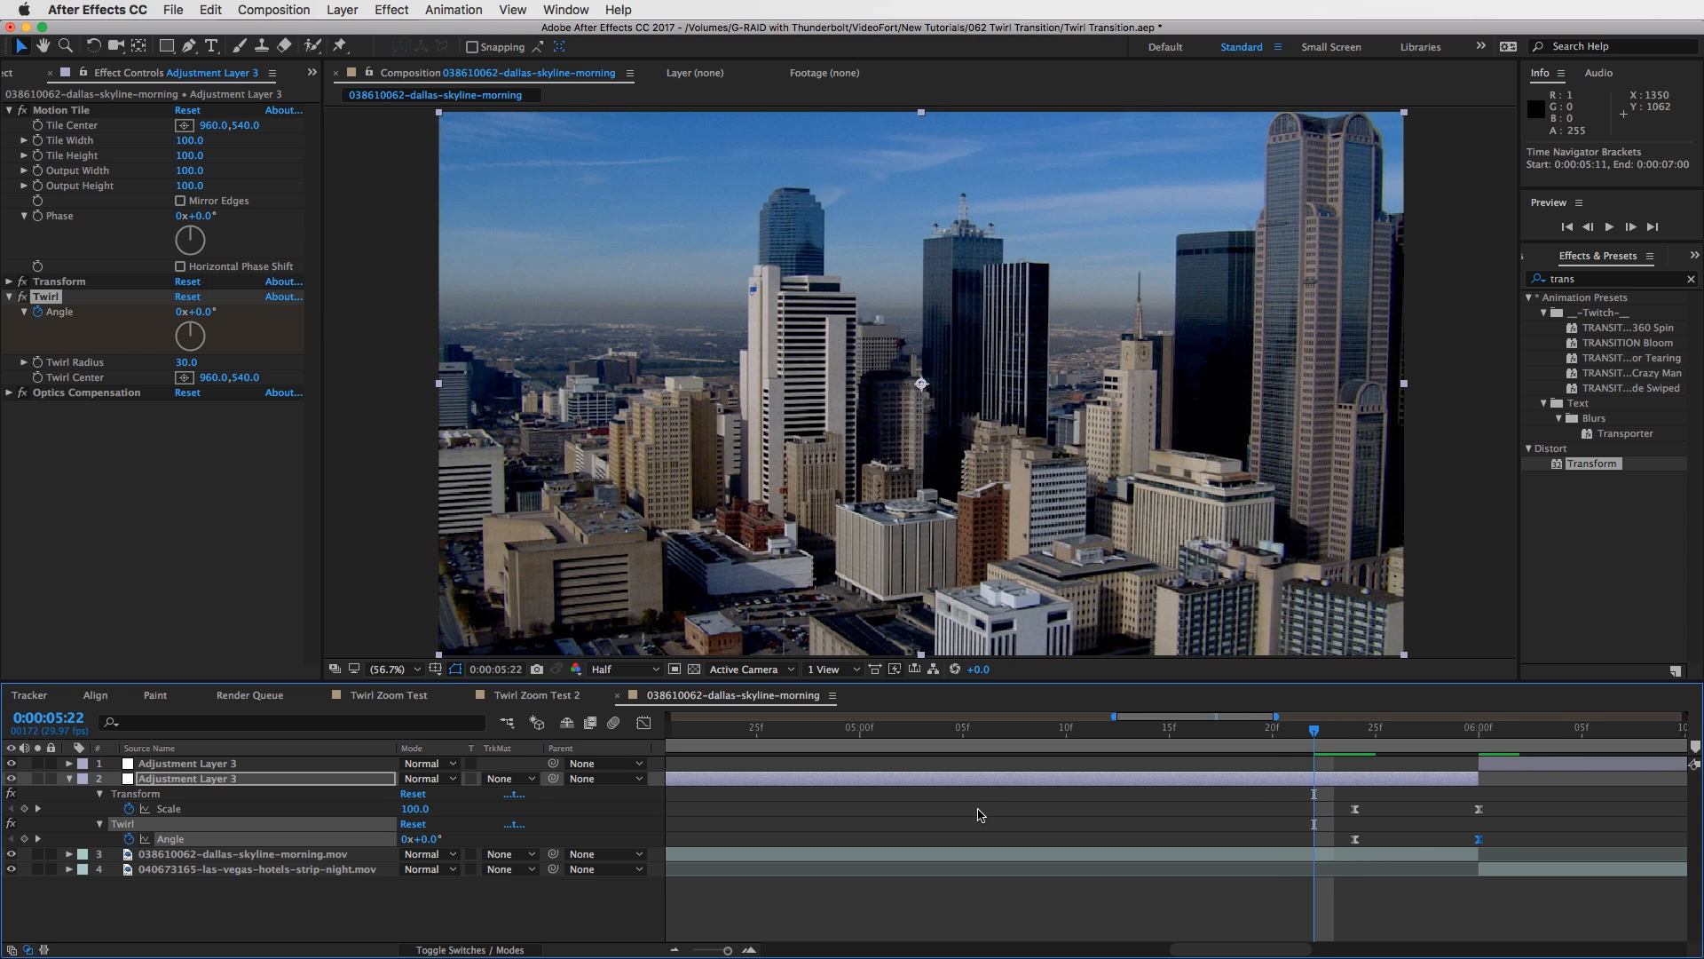
key(Page_Up)
key(Page_Up)
key(Page_Up)
key(Page_Up)
key(Page_Up)
key(Page_Up)
key(Page_Up)
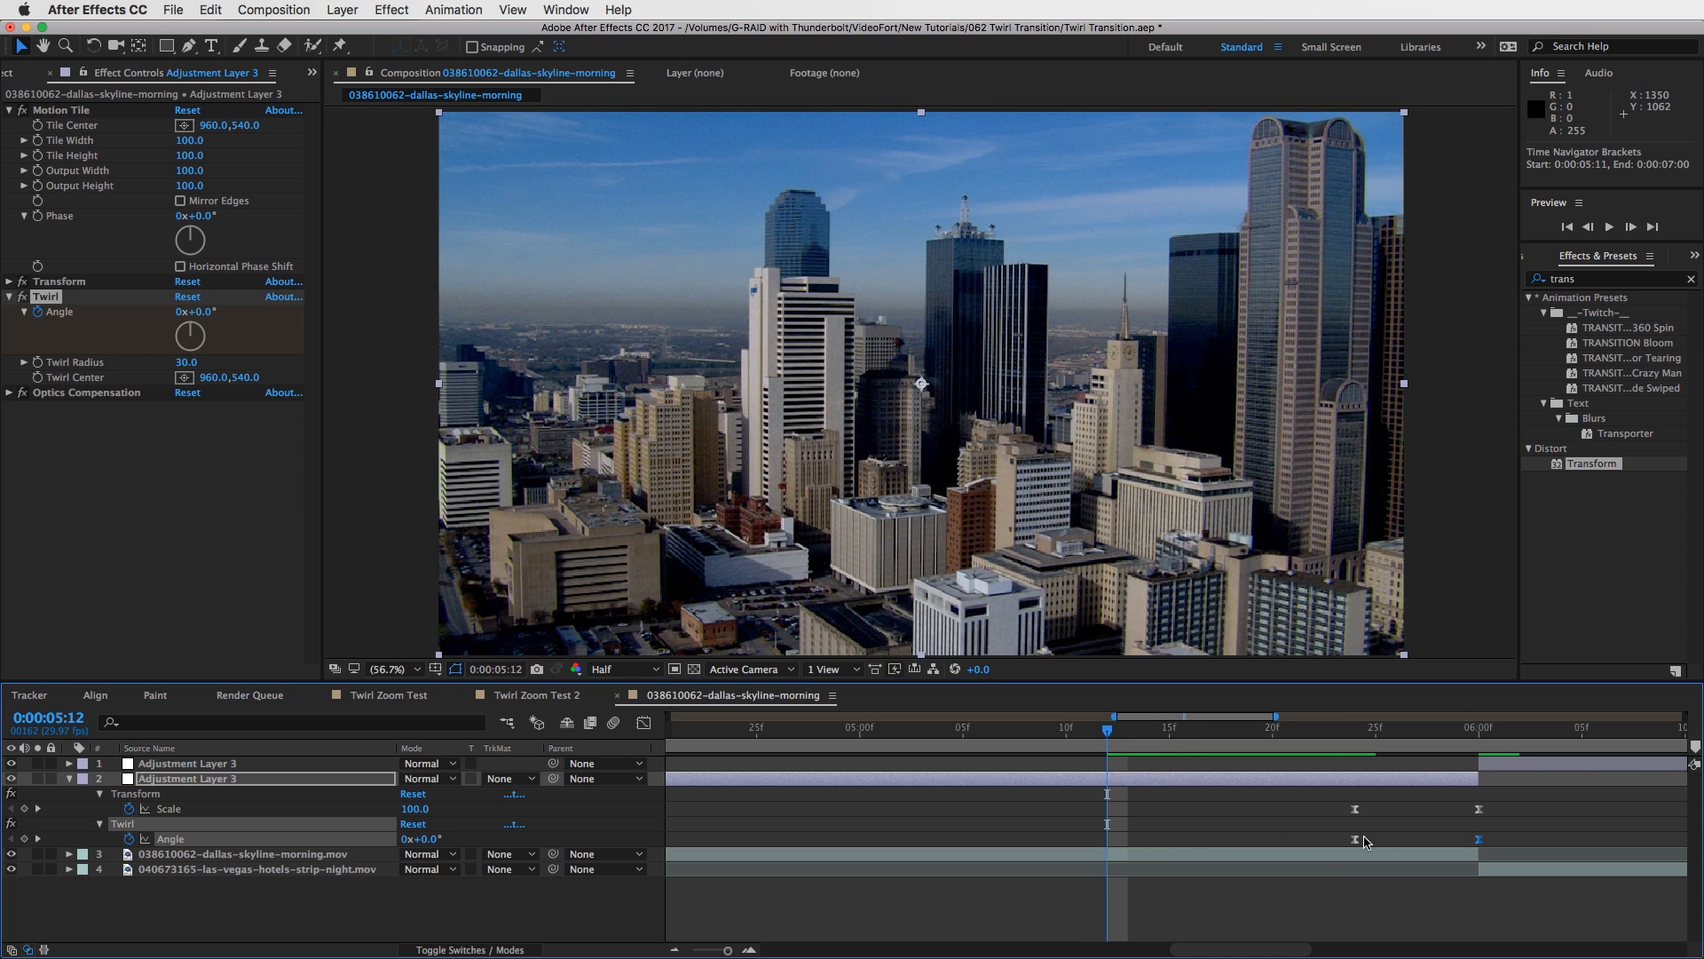
drag(1353, 838, 1107, 839)
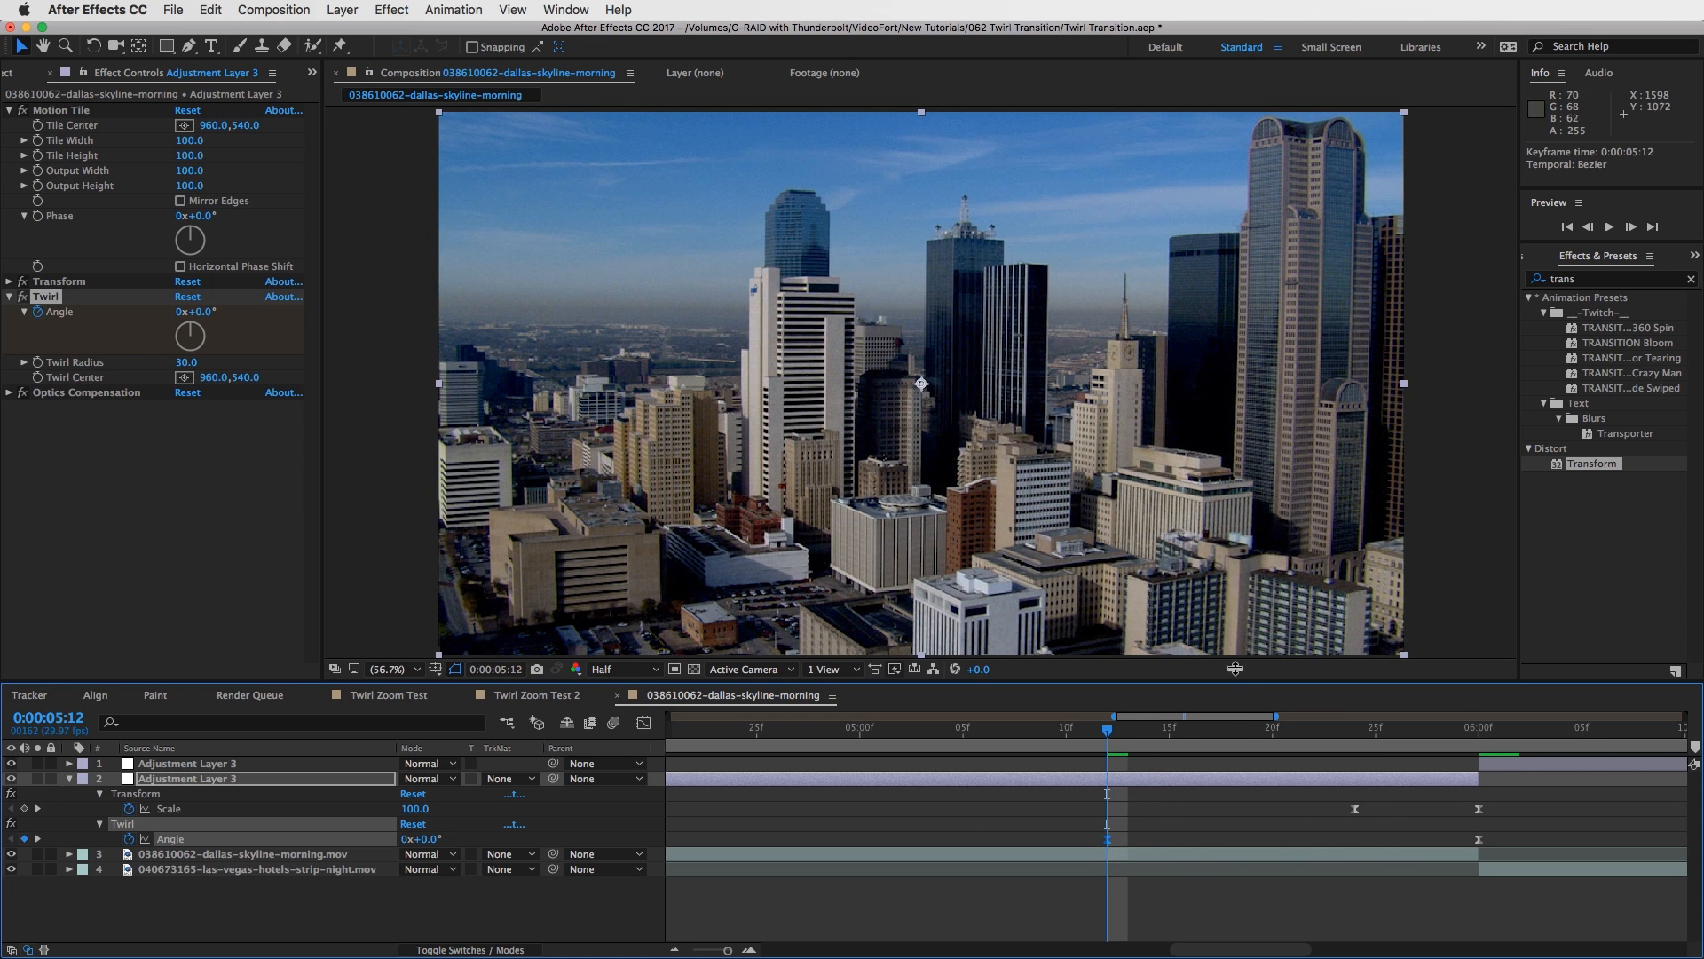
Preview the twirl, enable Reverse Lens Distortion in Optics Compensation, and keyframe its Field of View at 0 at 0:00:05:24.
drag(1106, 732, 1170, 743)
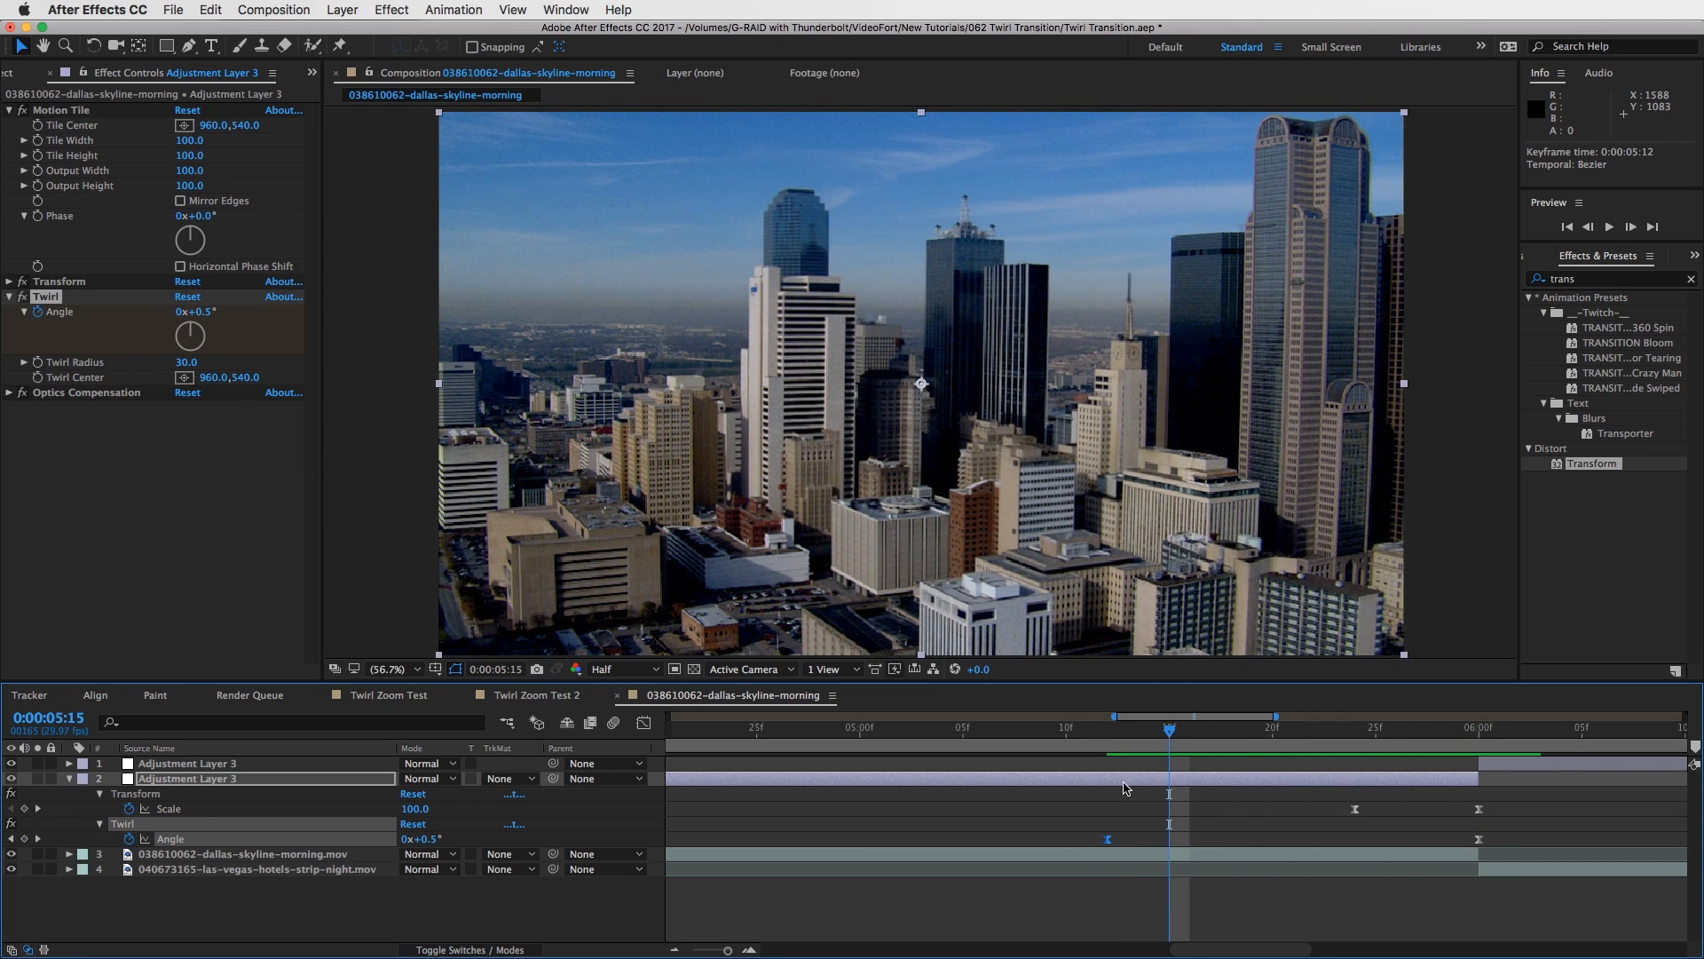
drag(1173, 744, 1461, 735)
click(9, 393)
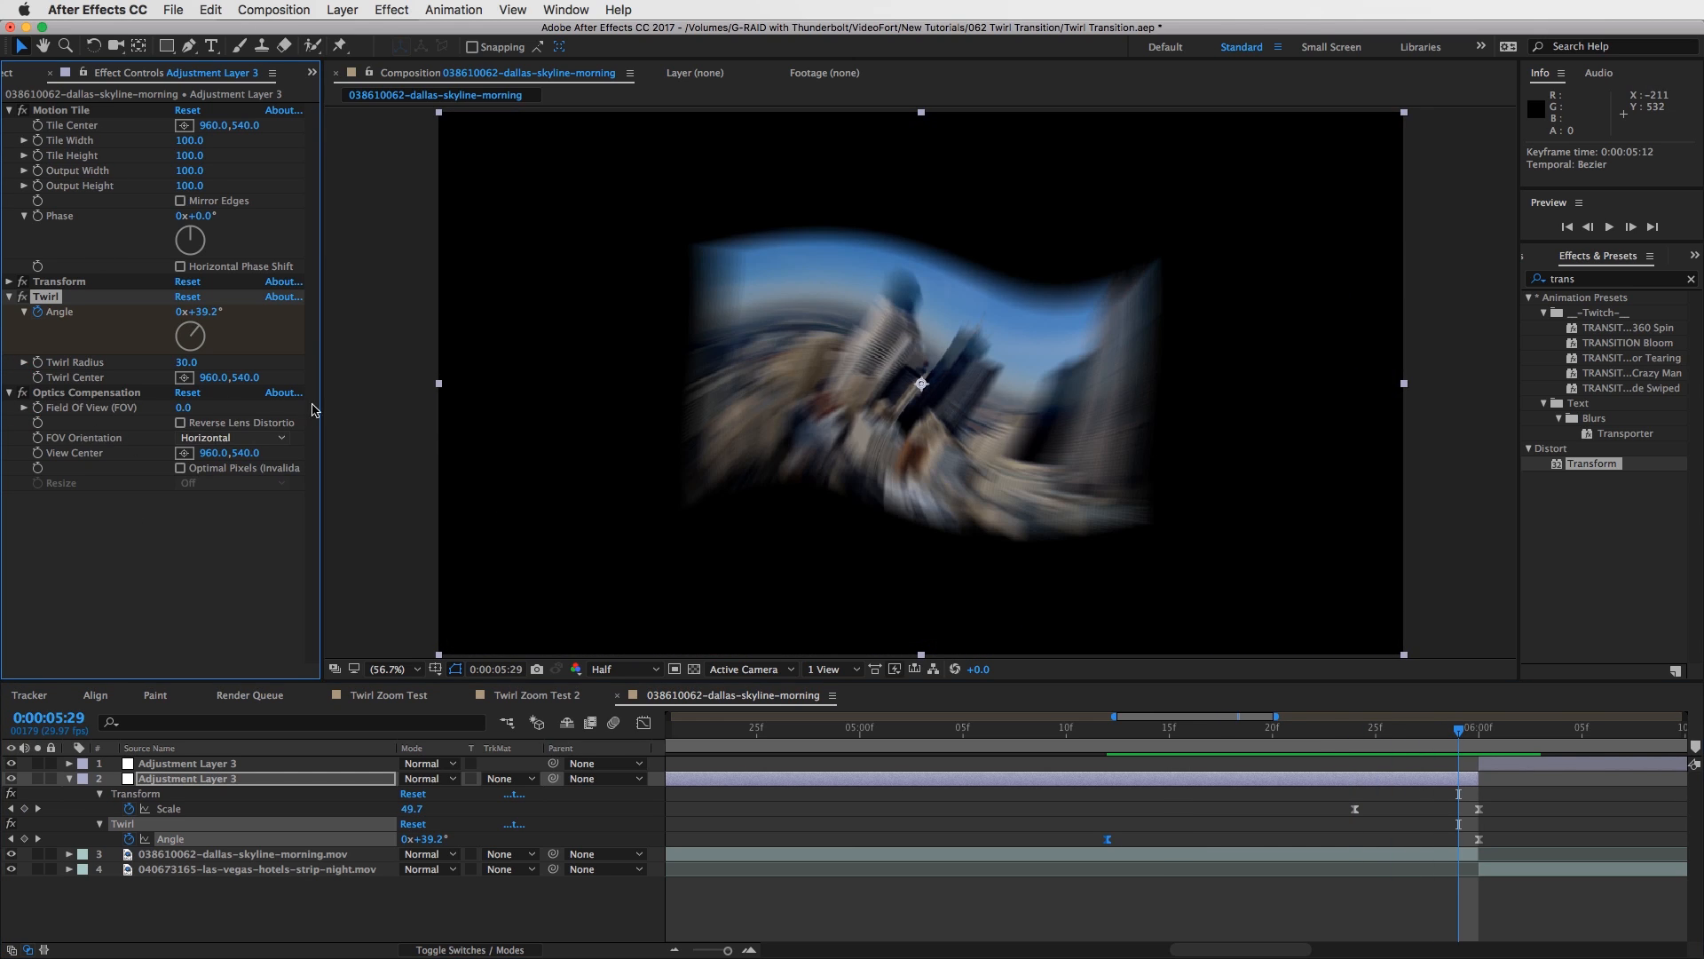
click(180, 422)
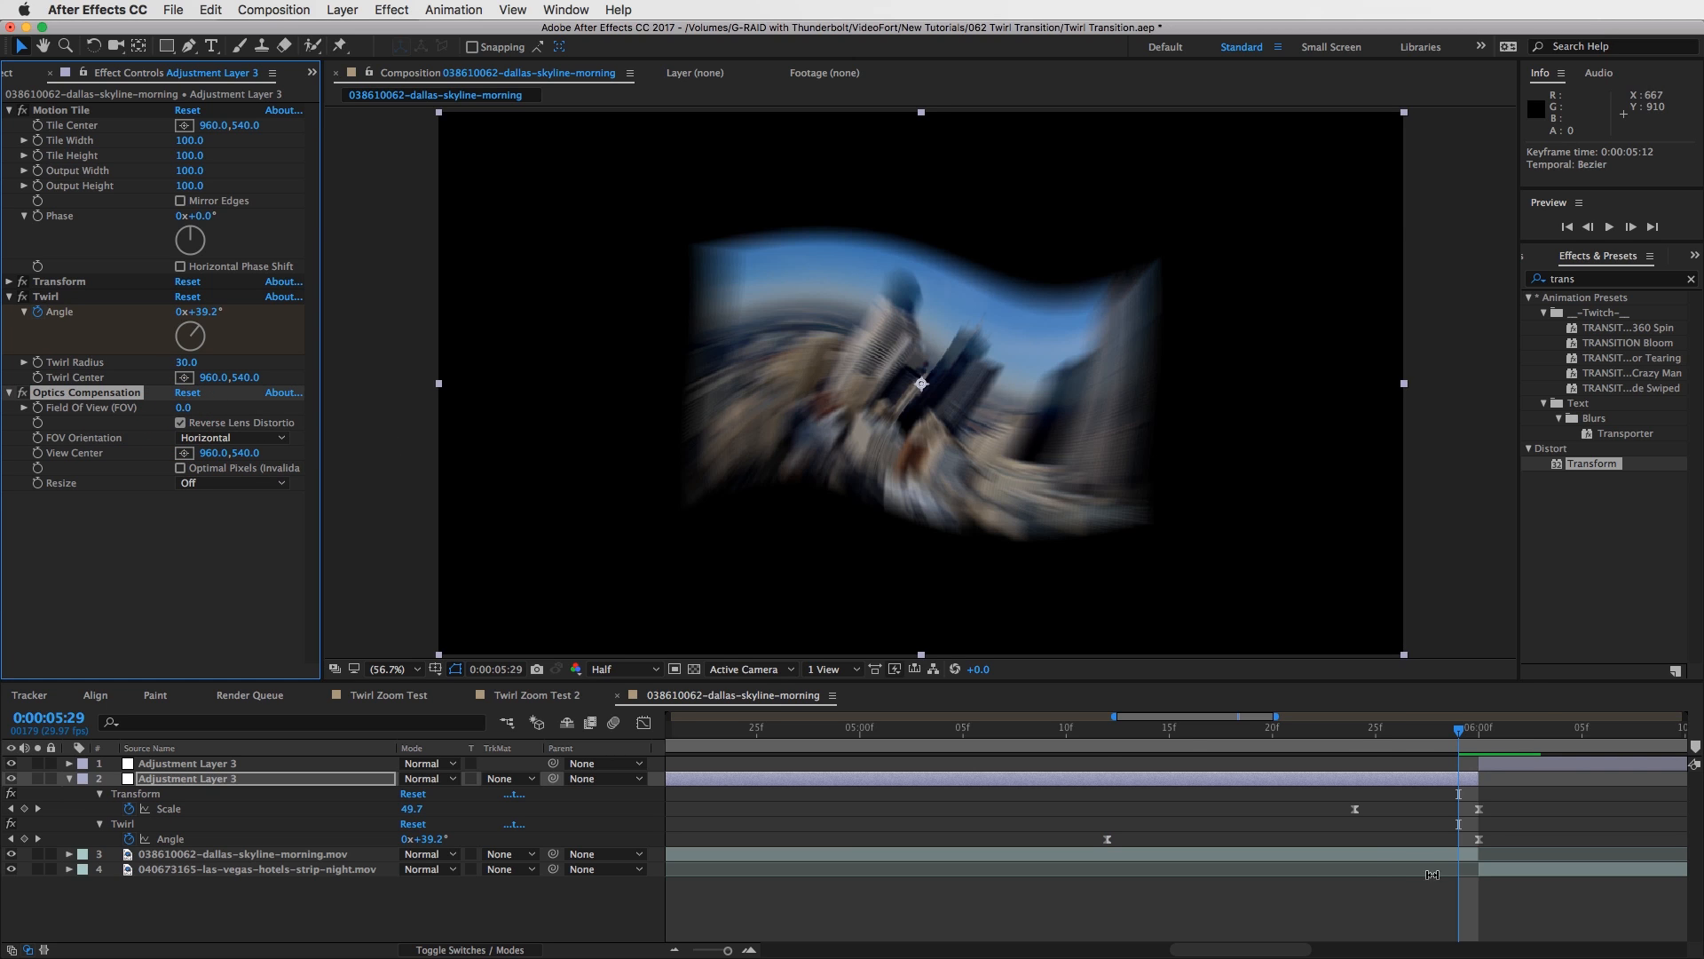
drag(1456, 733, 1353, 737)
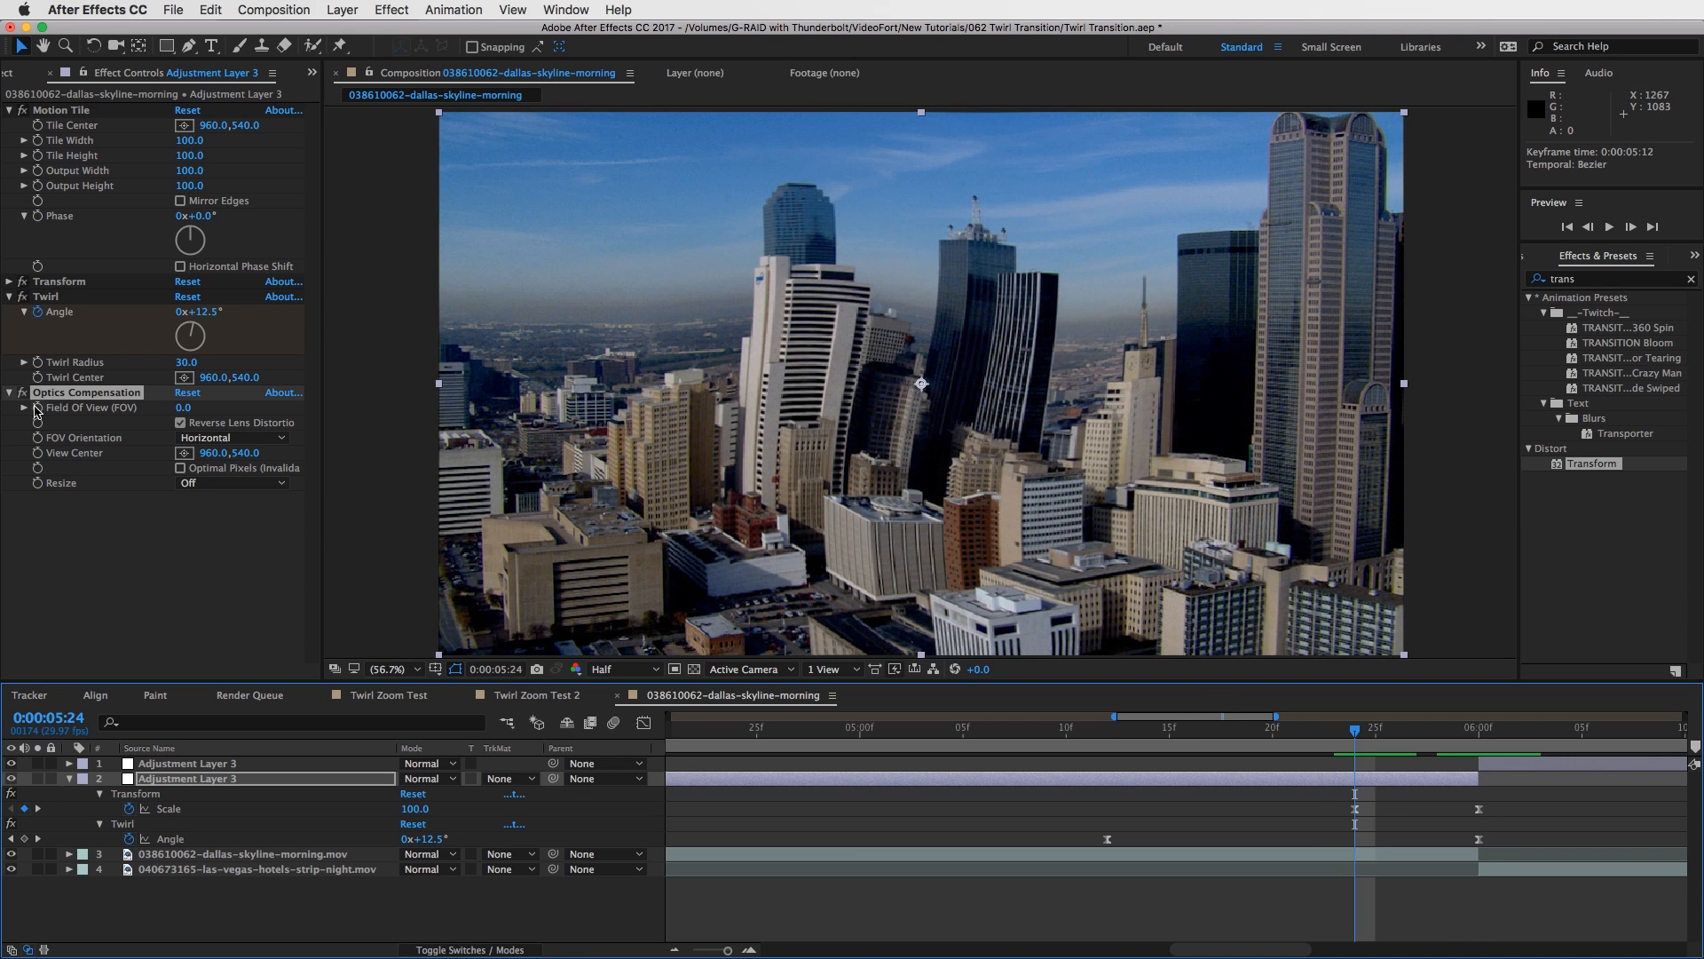
click(36, 409)
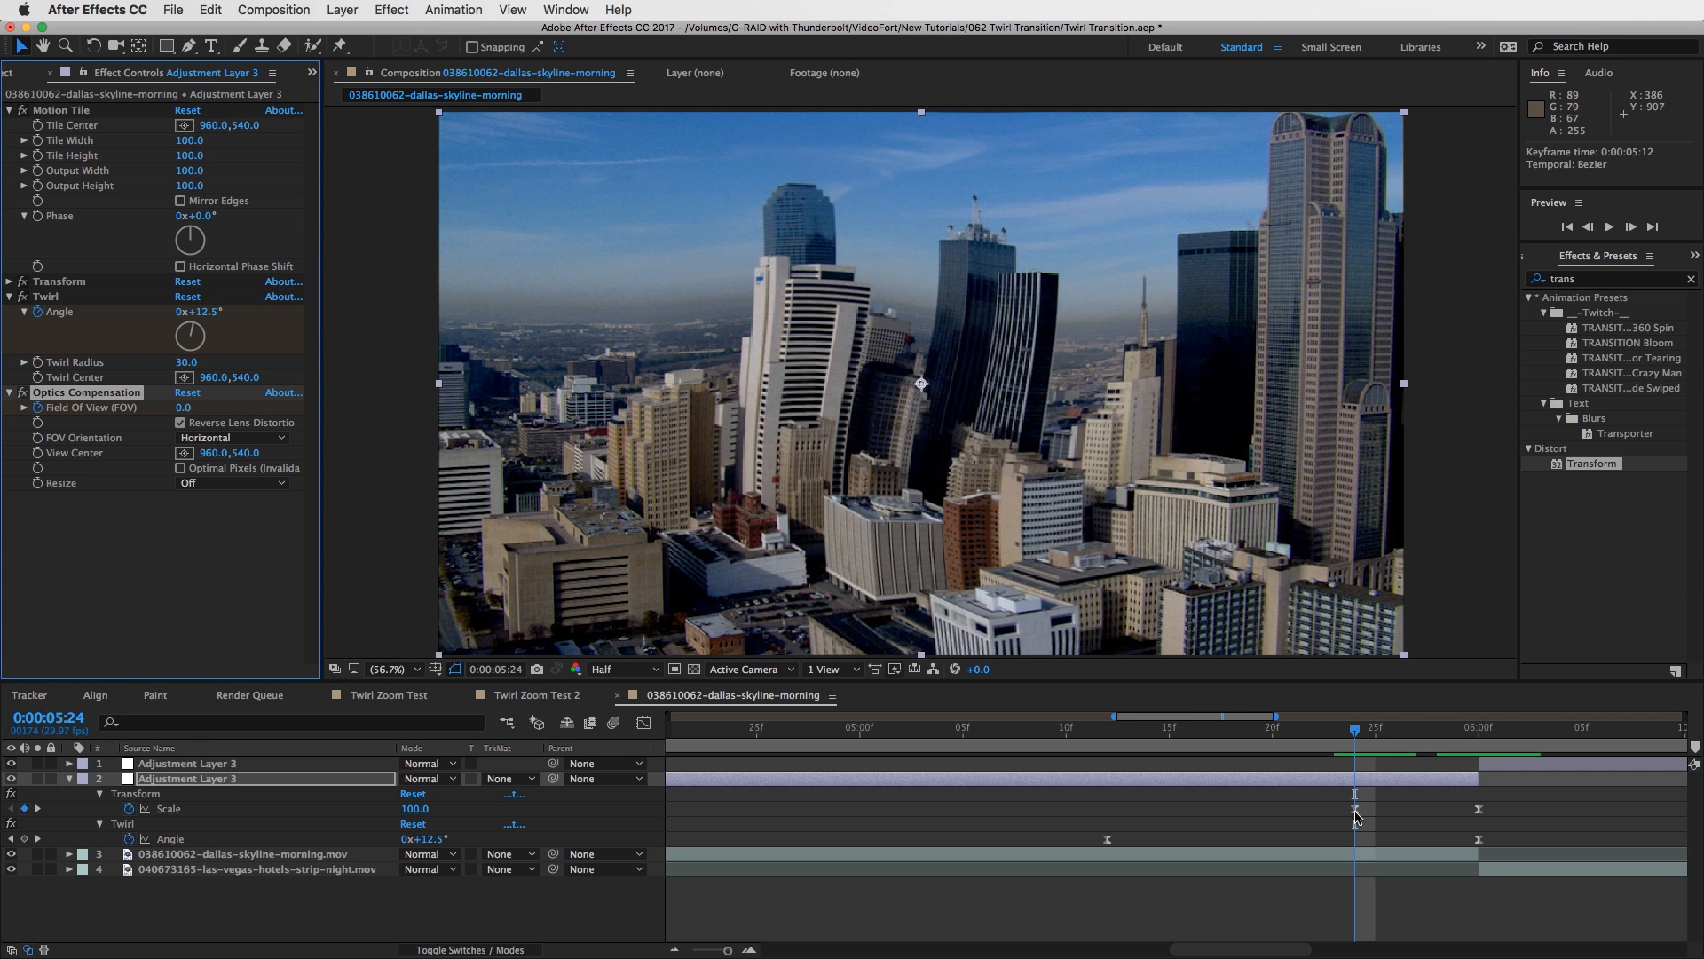
Set the Optics Compensation Field of View to 150 at 0:00:05:29.
drag(1356, 736, 1459, 736)
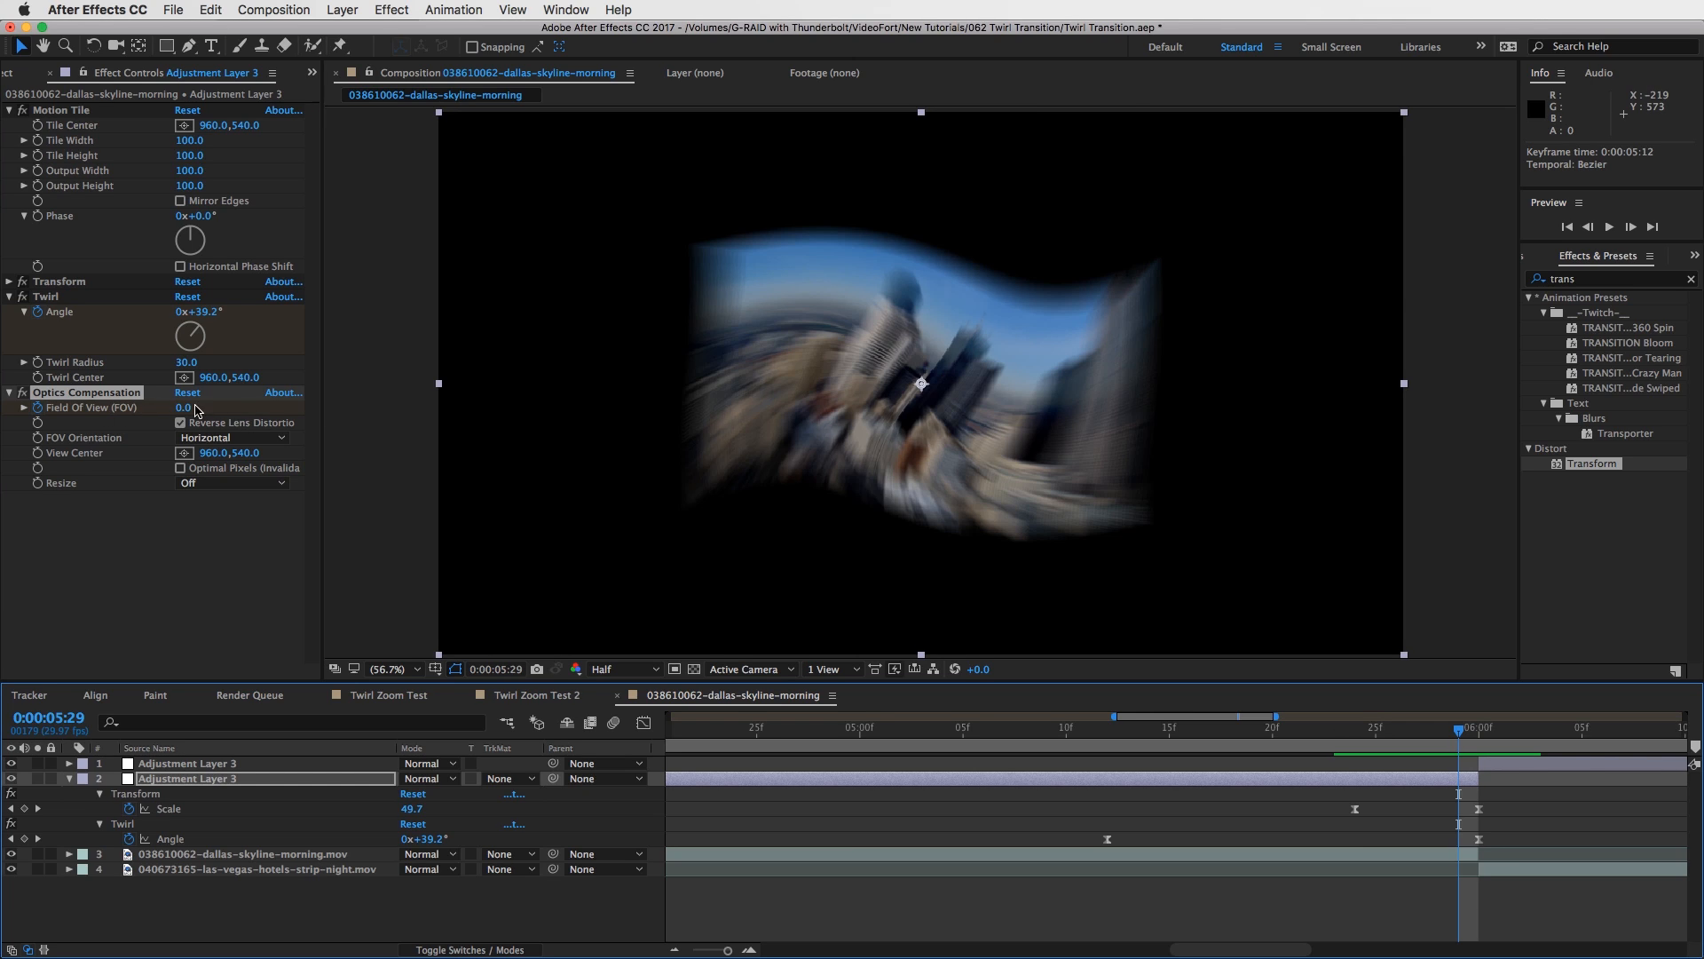
drag(184, 408, 245, 407)
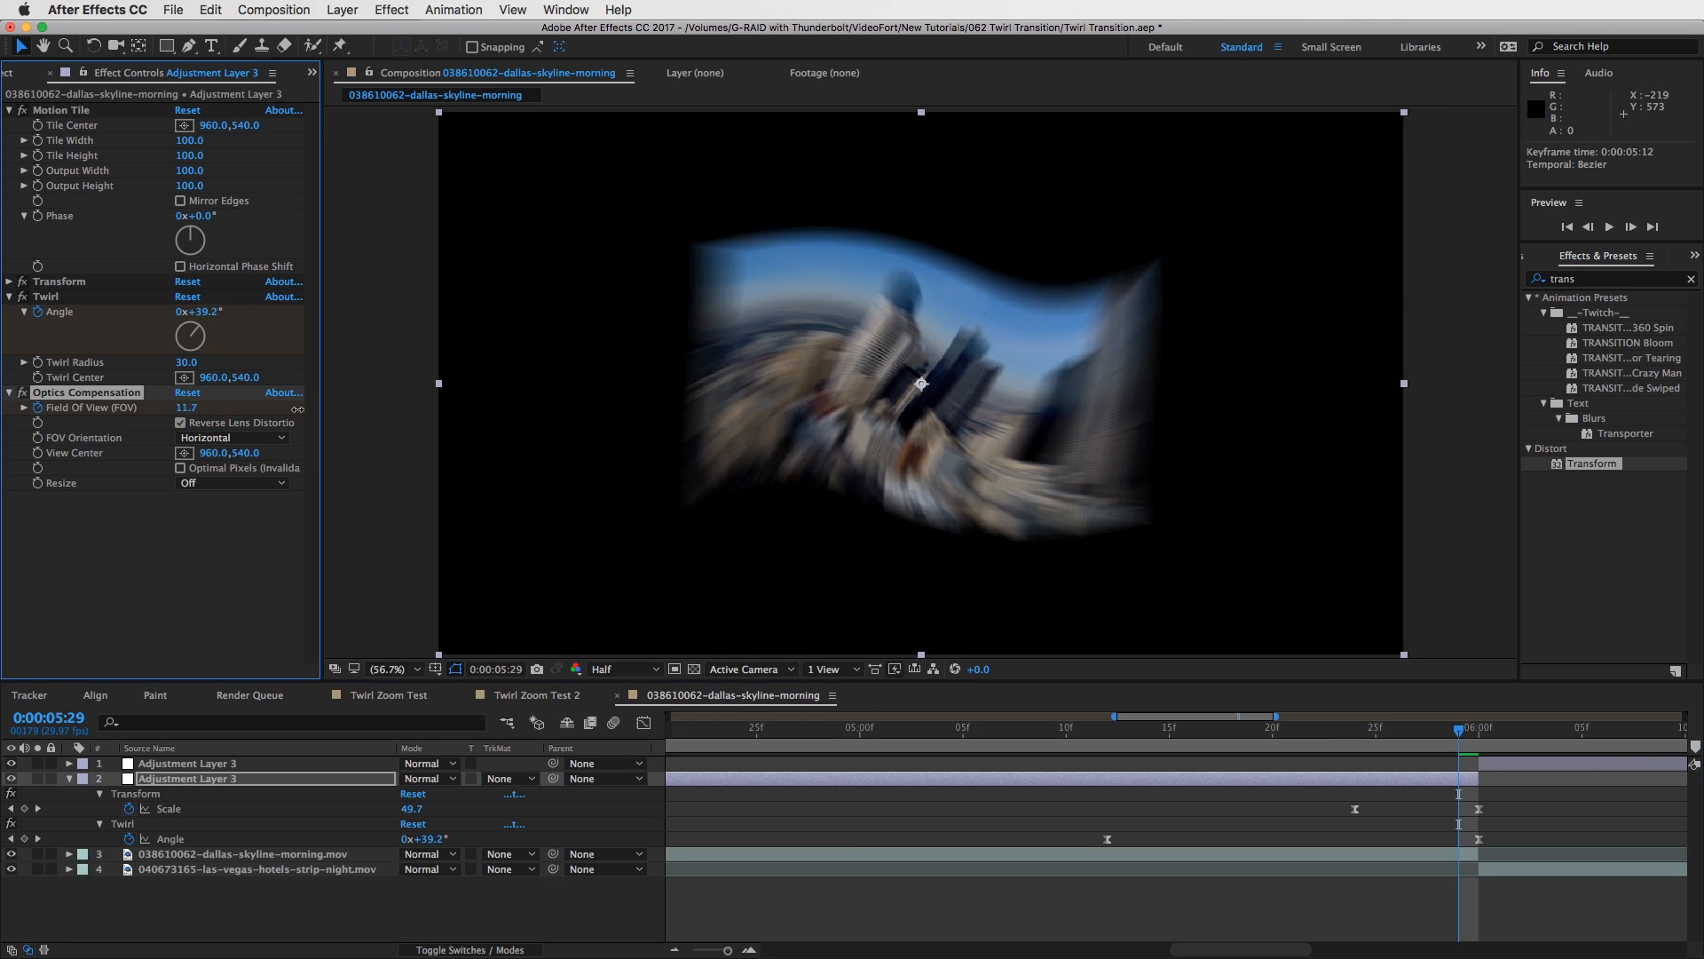
drag(531, 403, 1490, 411)
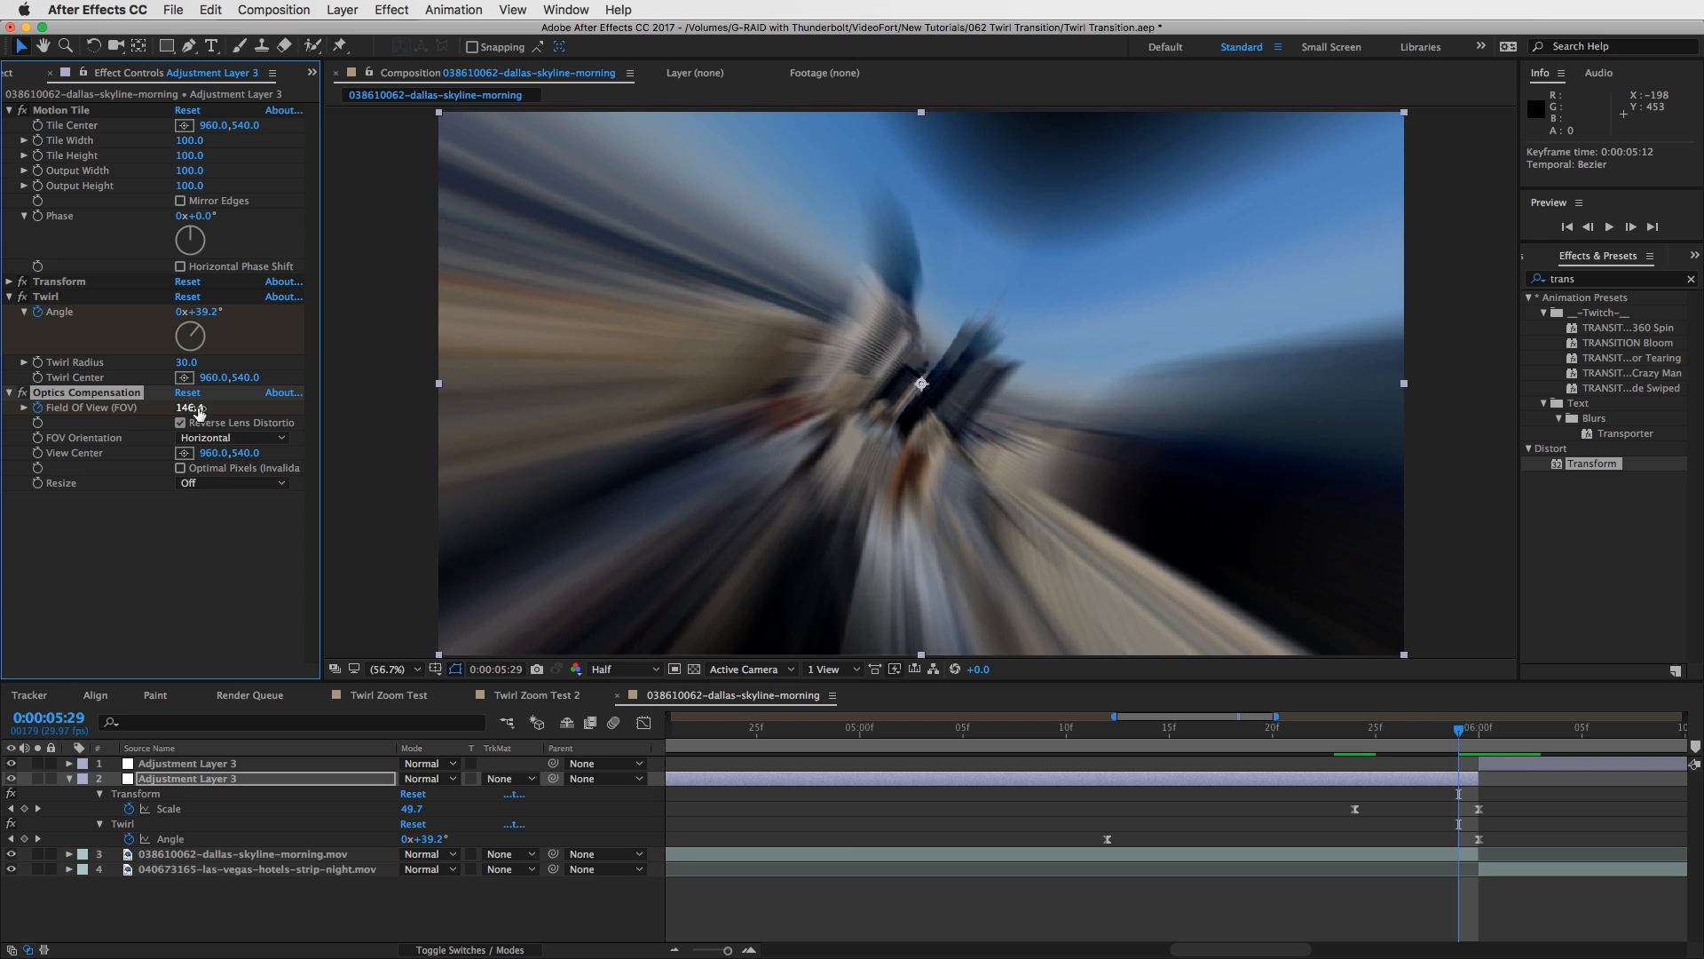
click(194, 407)
text(150)
key(Return)
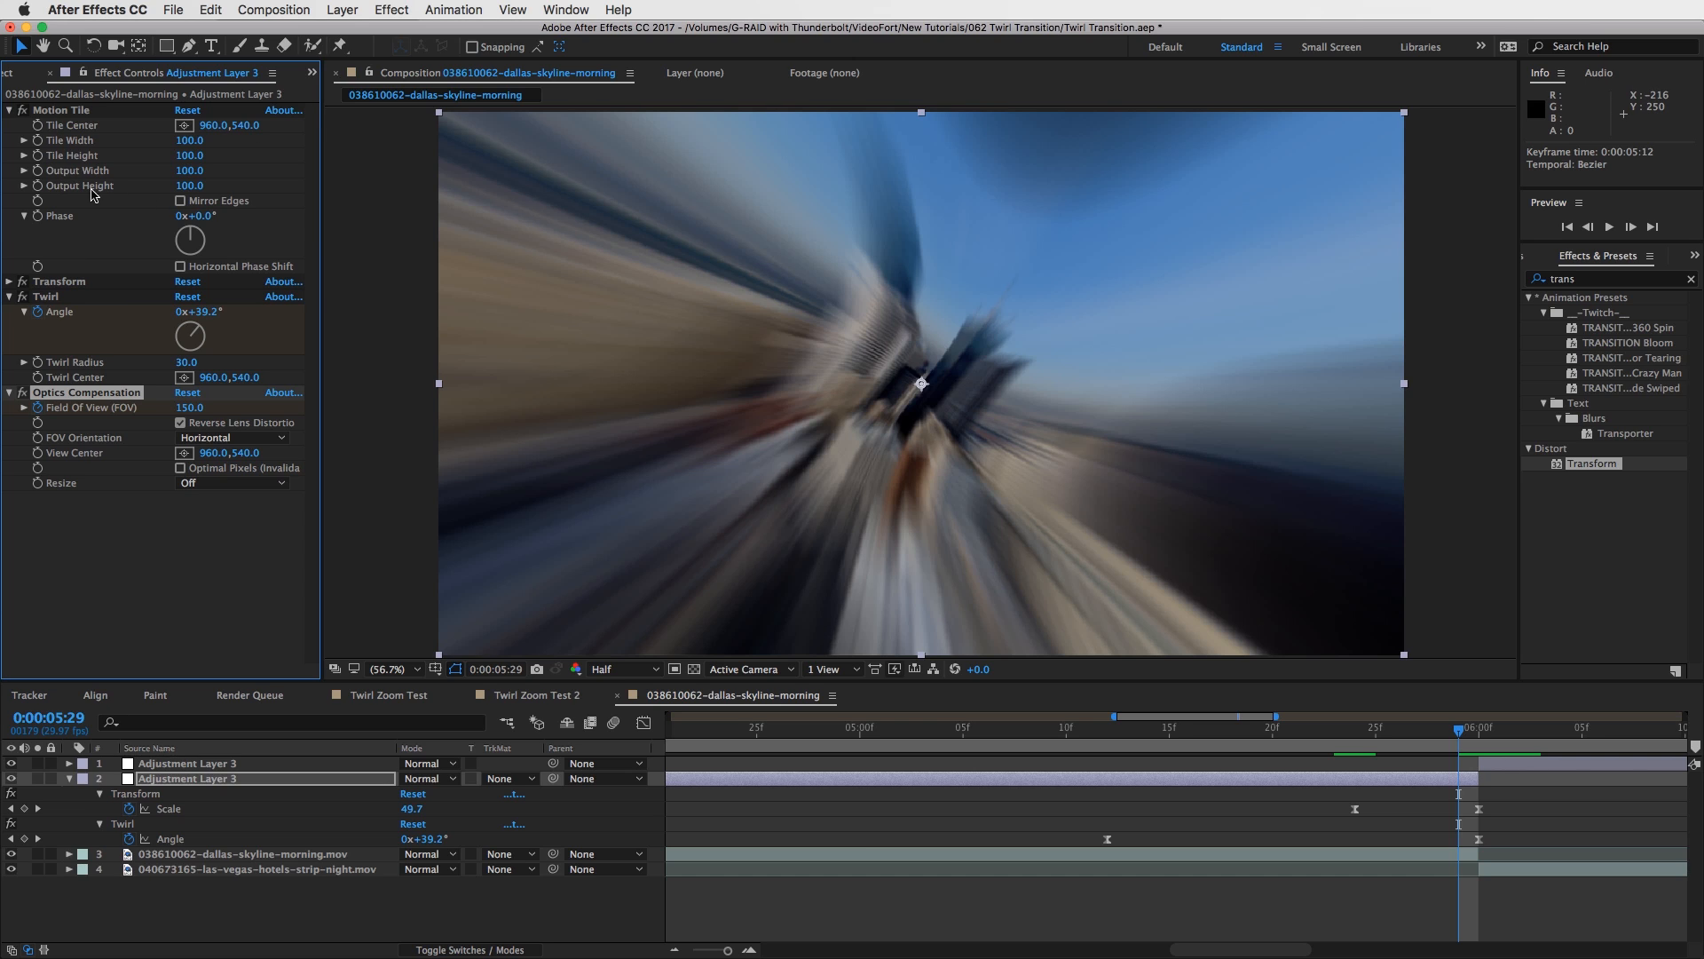
Set Motion Tile's Output Width and Output Height to 300, turn on Mirror Edges, and check the frame at 0:00:05:29.
drag(188, 191, 212, 198)
click(189, 171)
text(300)
key(Return)
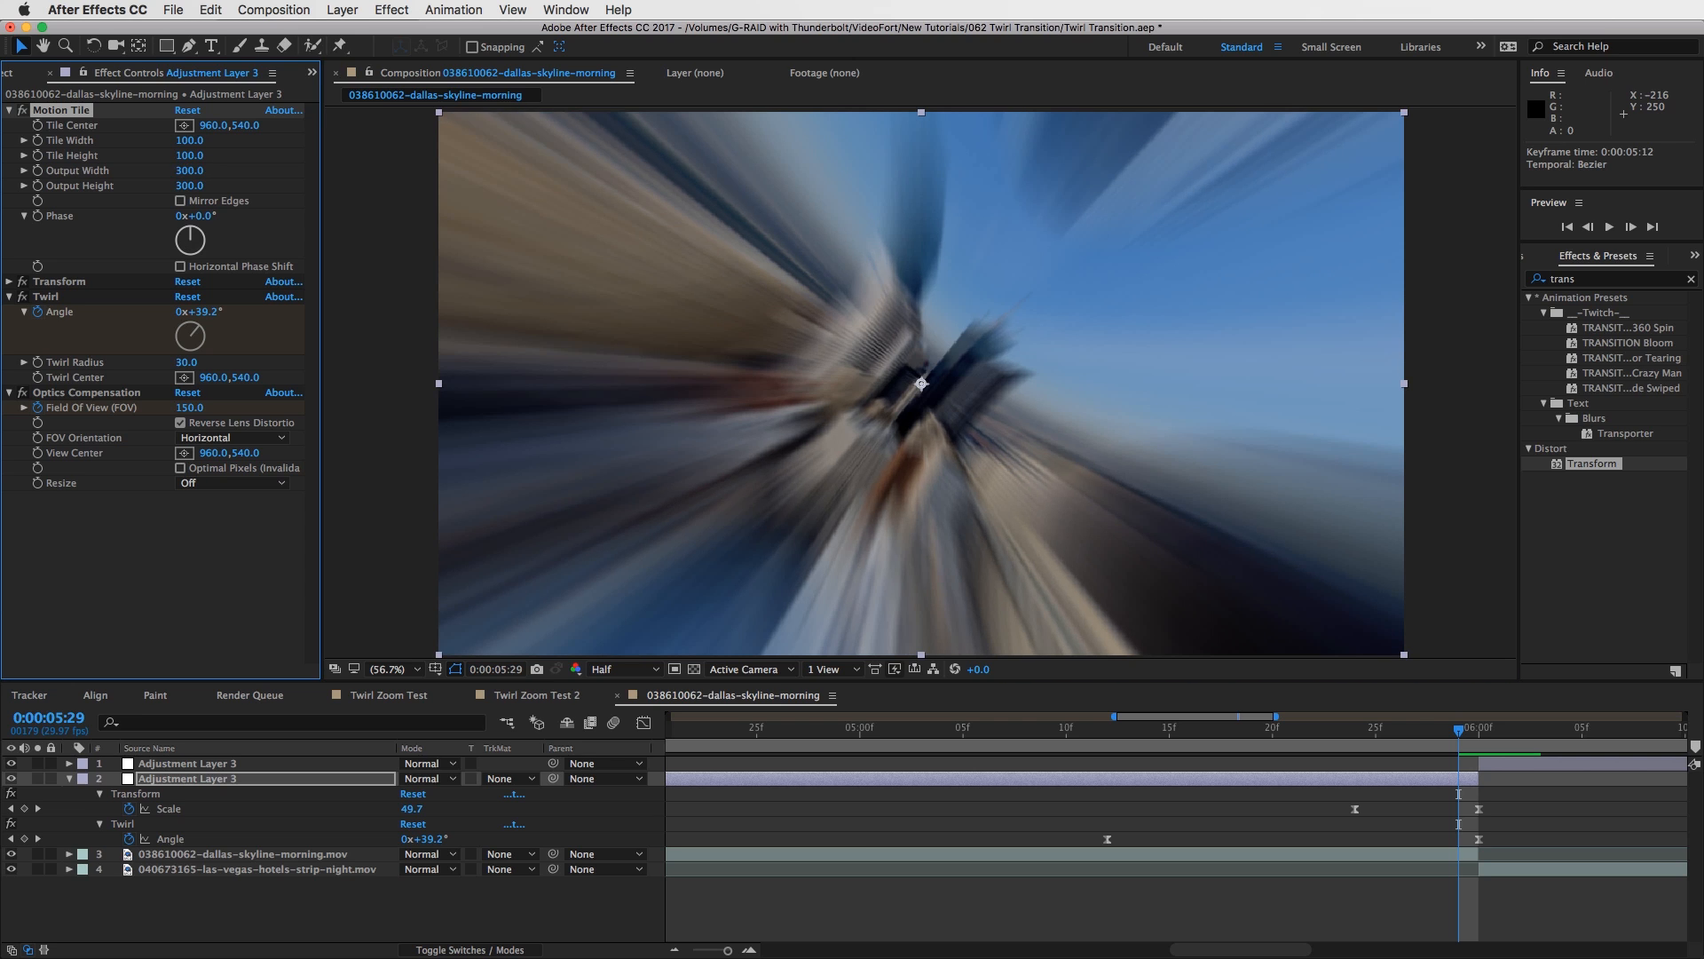
click(181, 202)
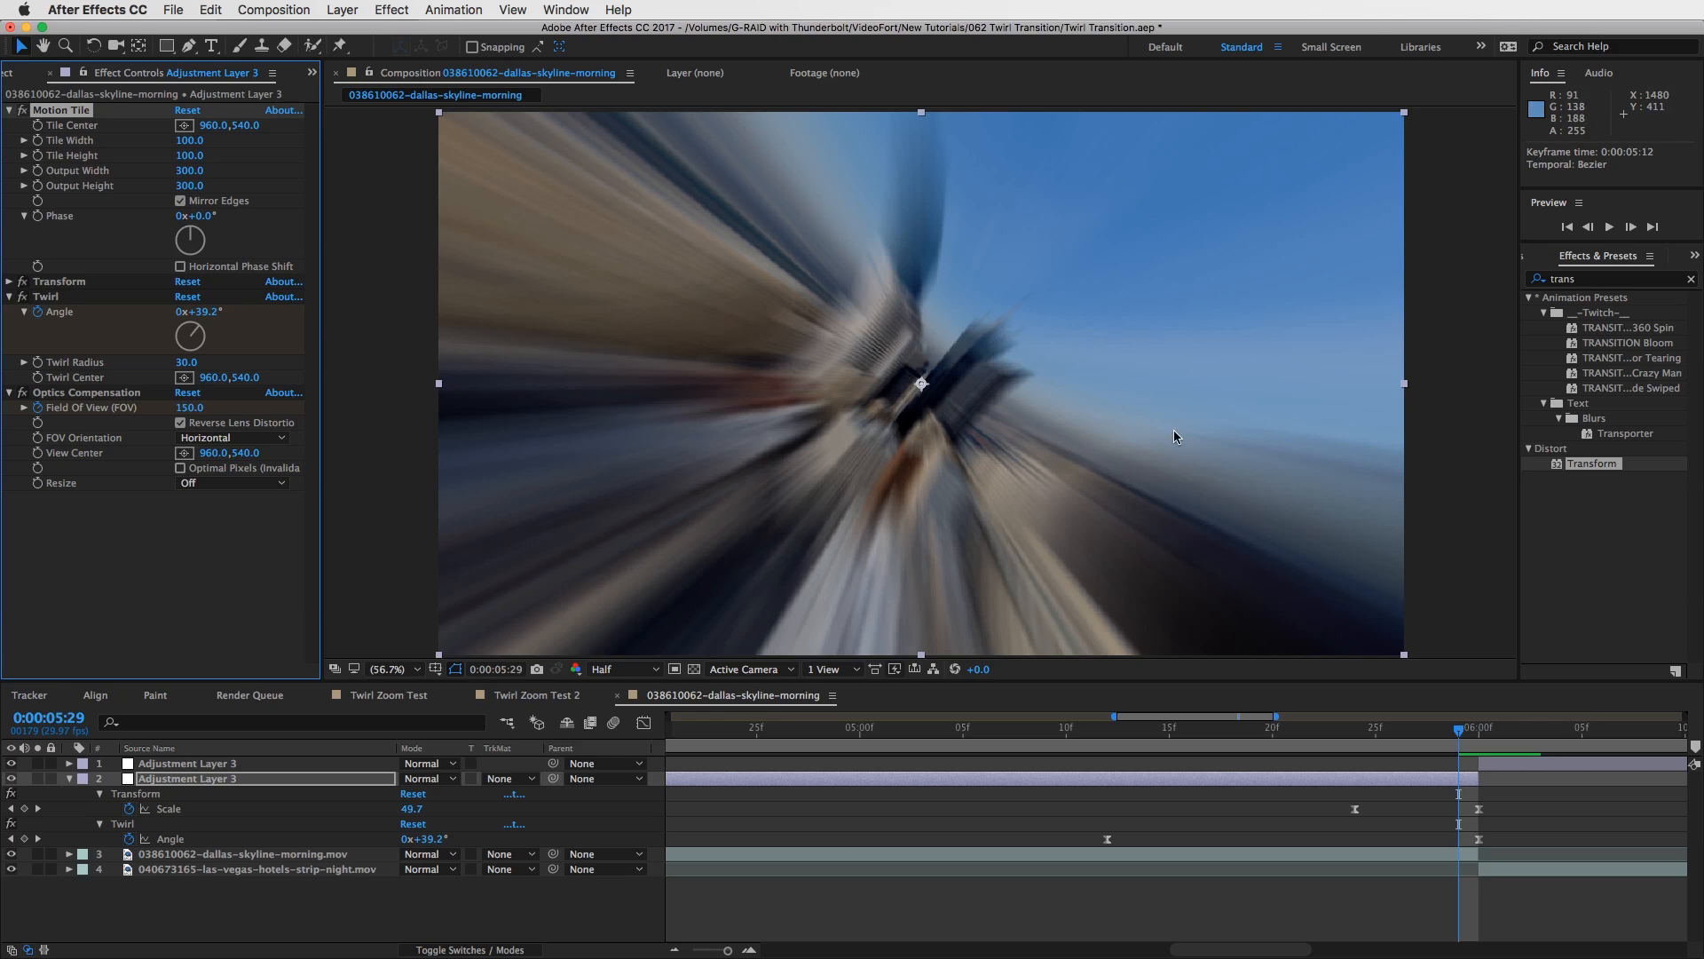
mouse_move(1466, 731)
mouse_down()
mouse_move(1421, 741)
mouse_move(1458, 728)
mouse_up()
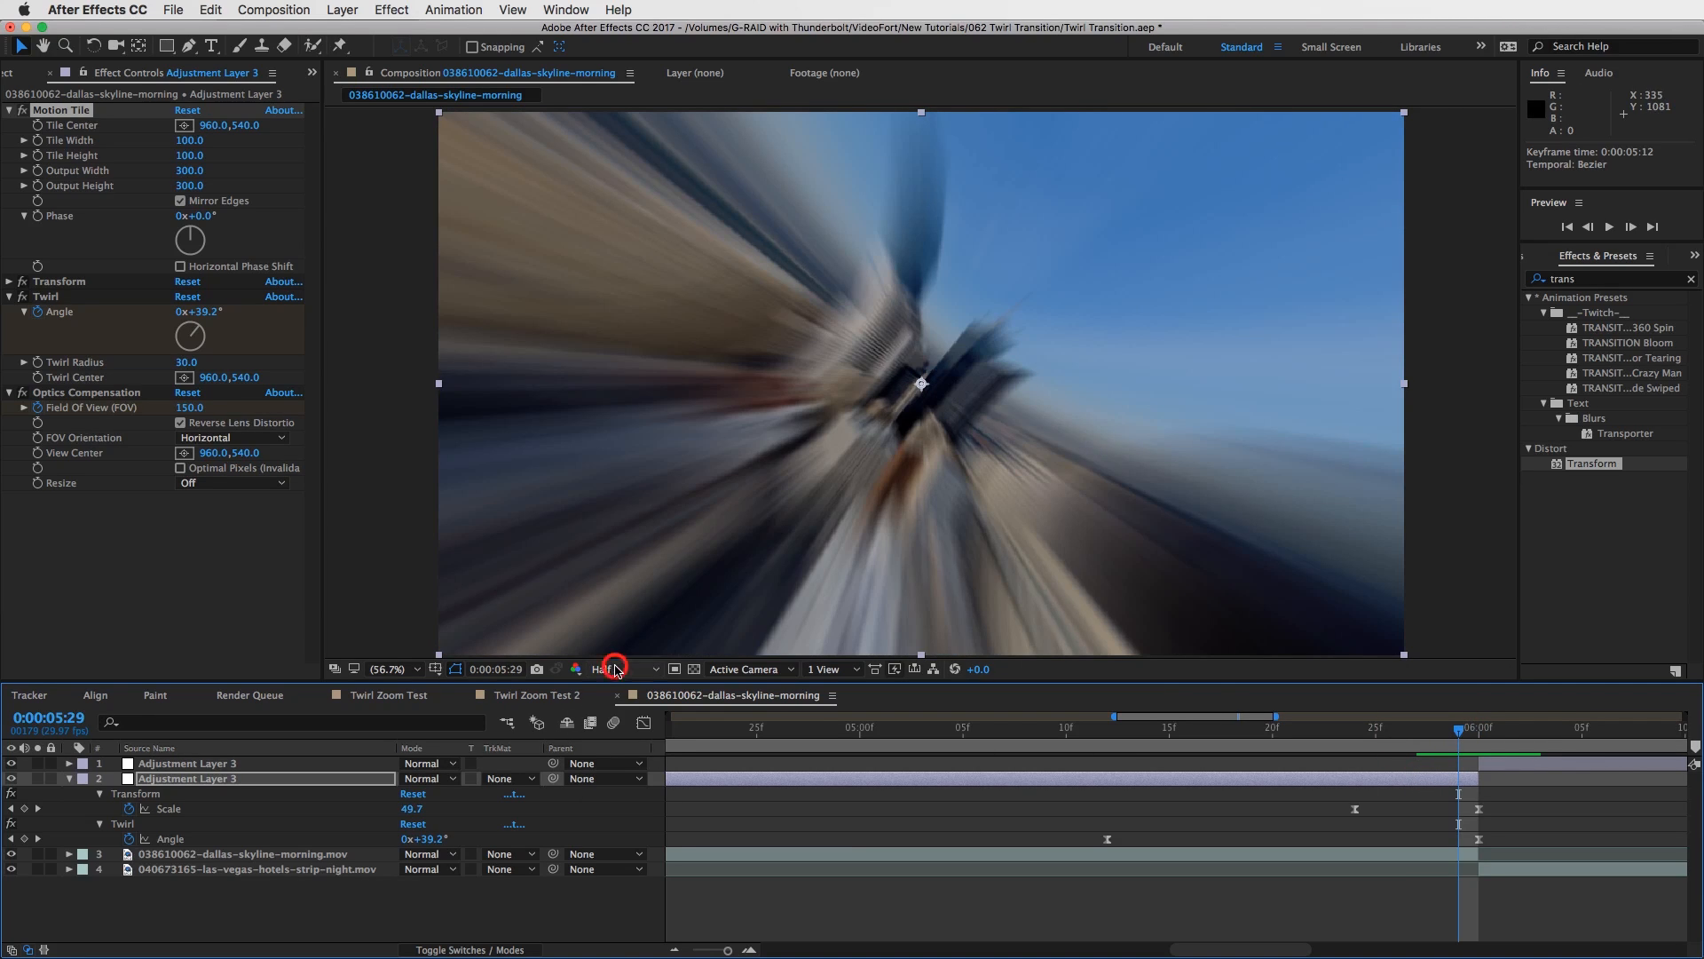
Switch the composition preview resolution to Full and return it to Half.
click(621, 669)
click(616, 709)
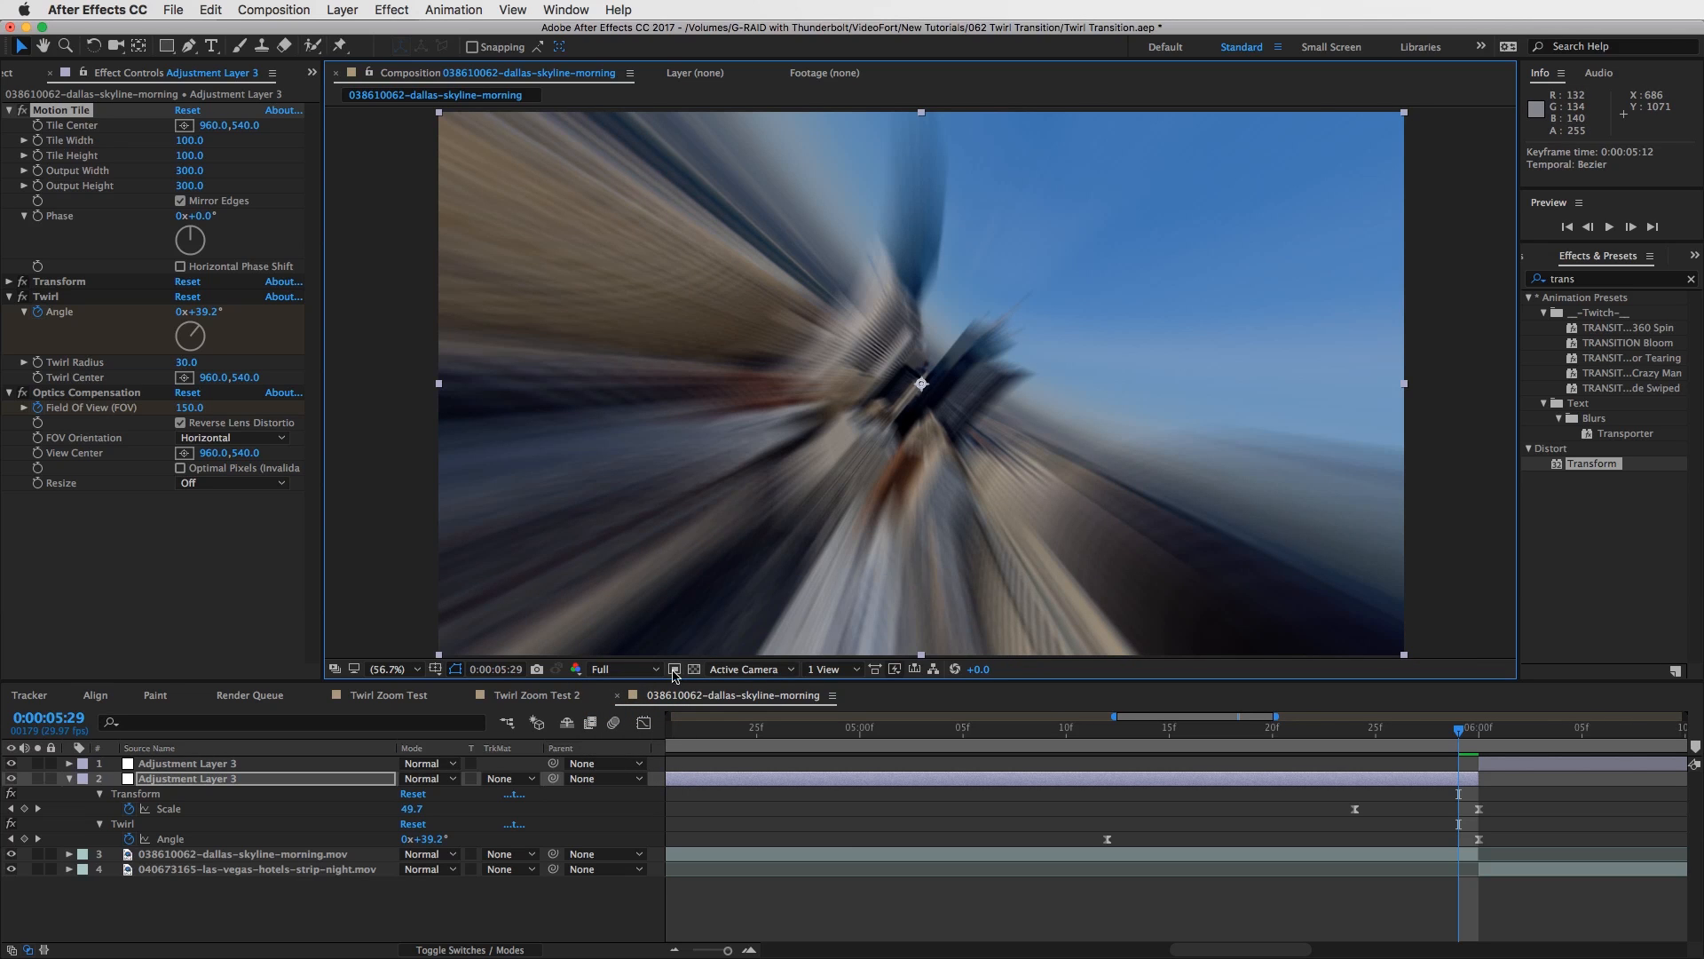
click(624, 668)
click(752, 596)
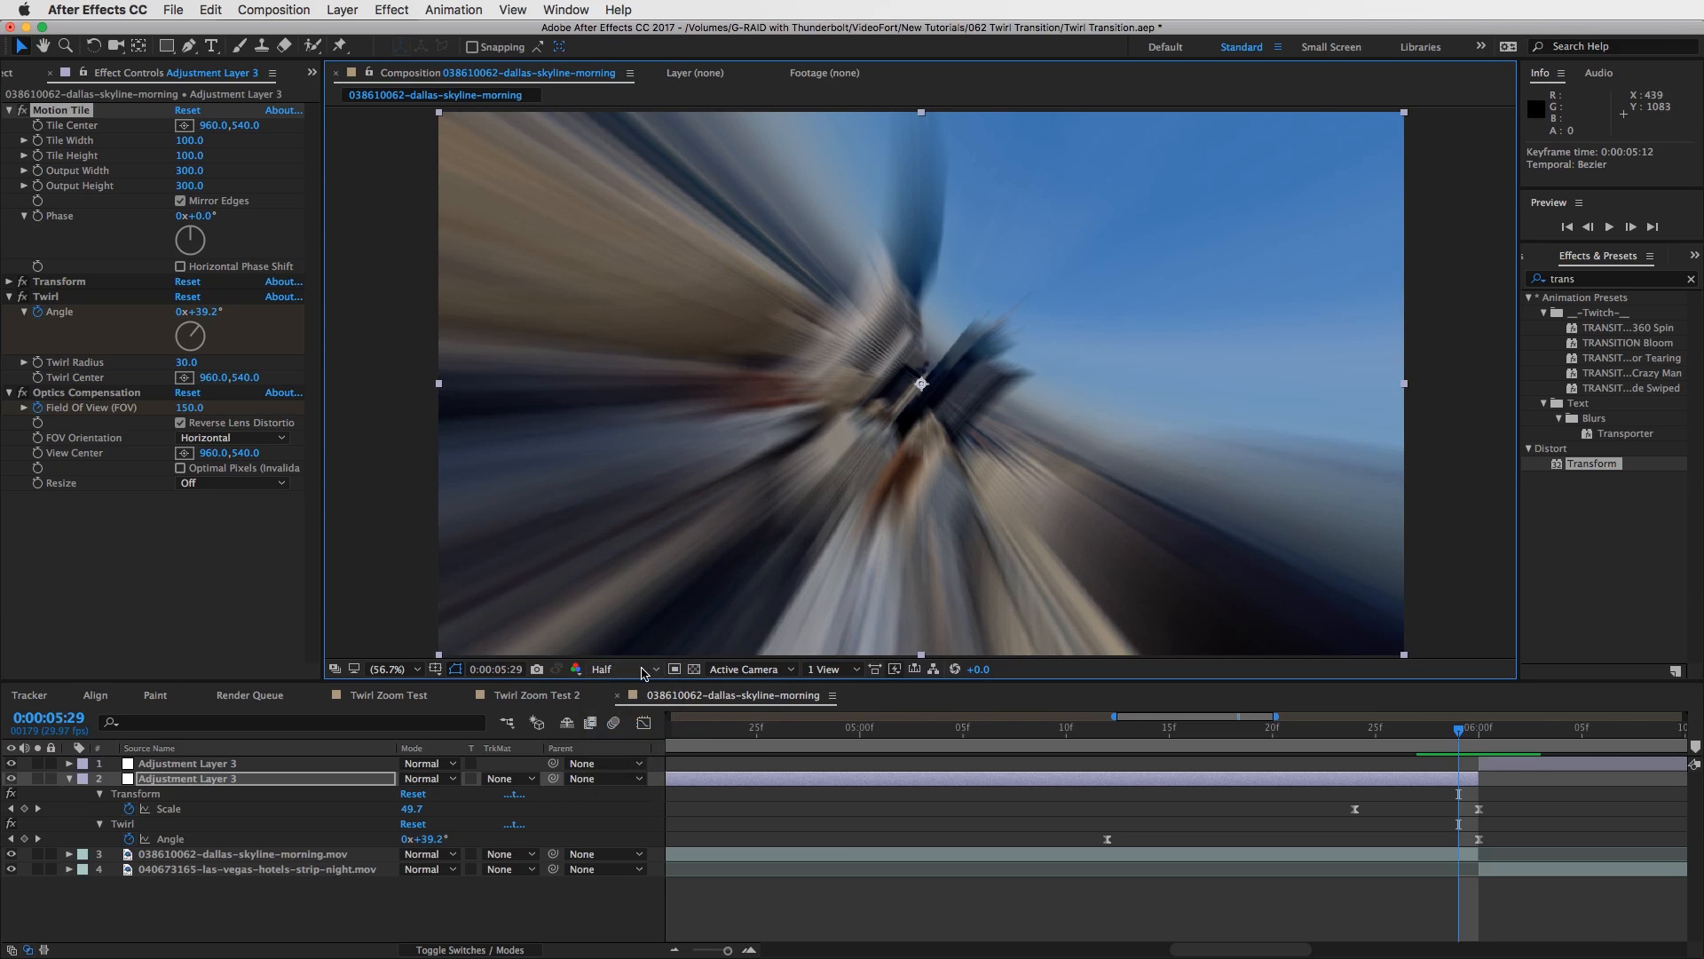
click(647, 669)
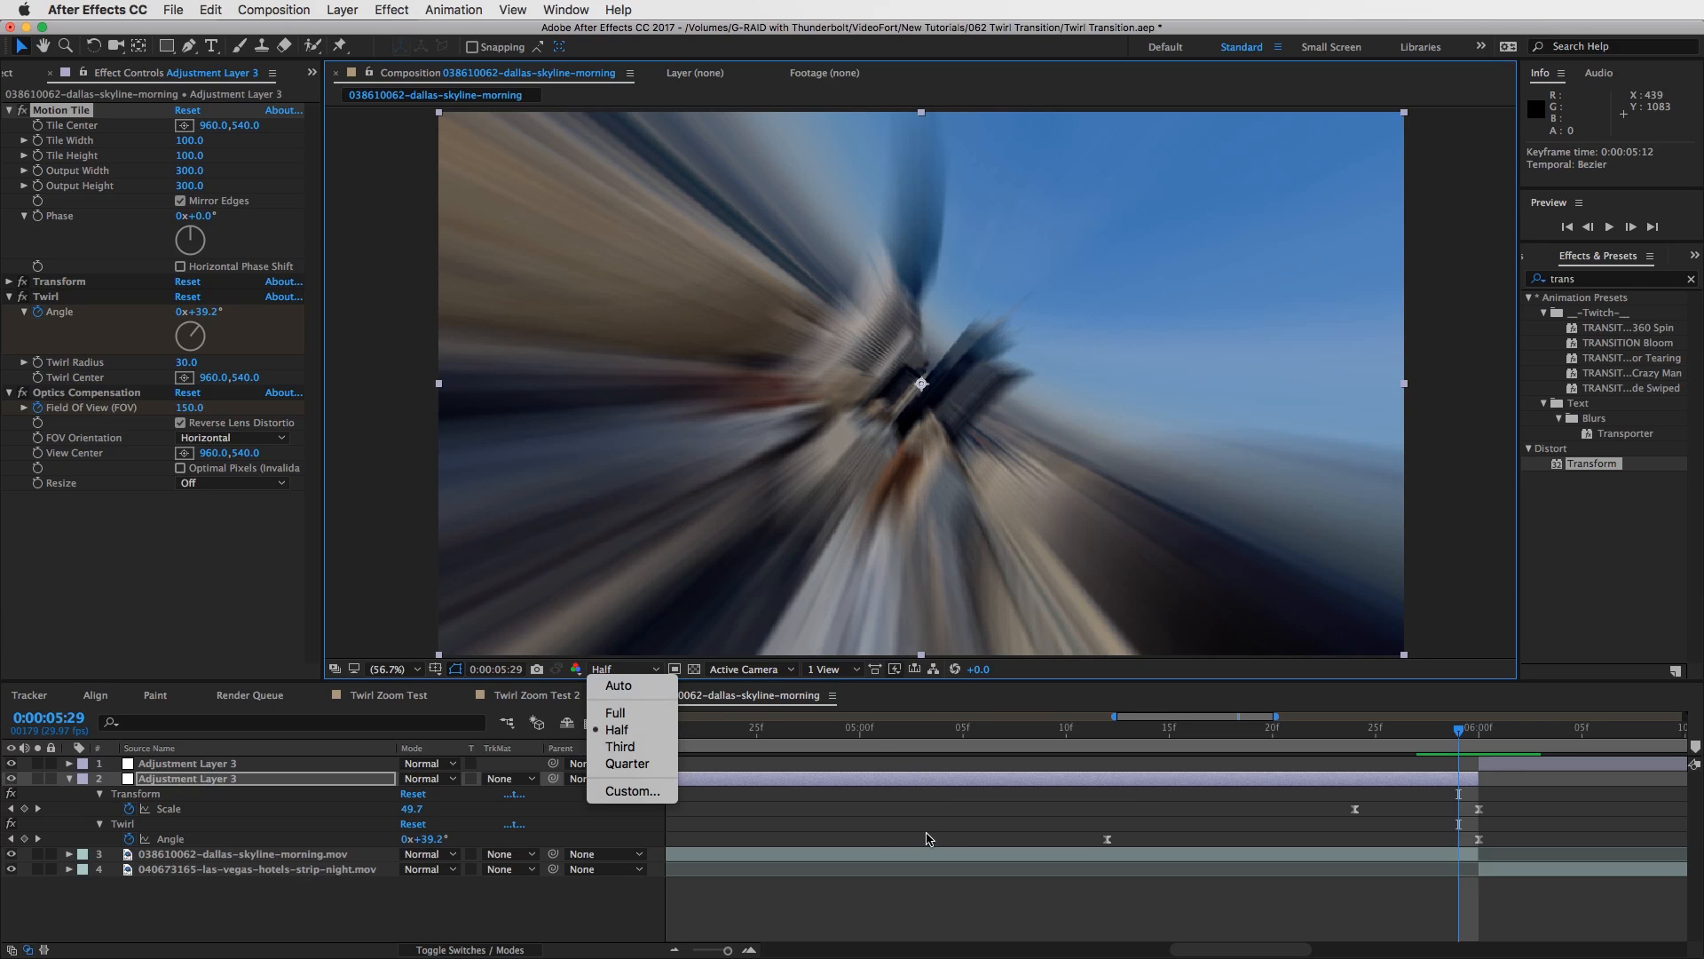
click(928, 837)
Reveal the lower adjustment layer's modified properties and apply Easy Ease to both Optics Compensation Field of View keyframes.
click(1432, 779)
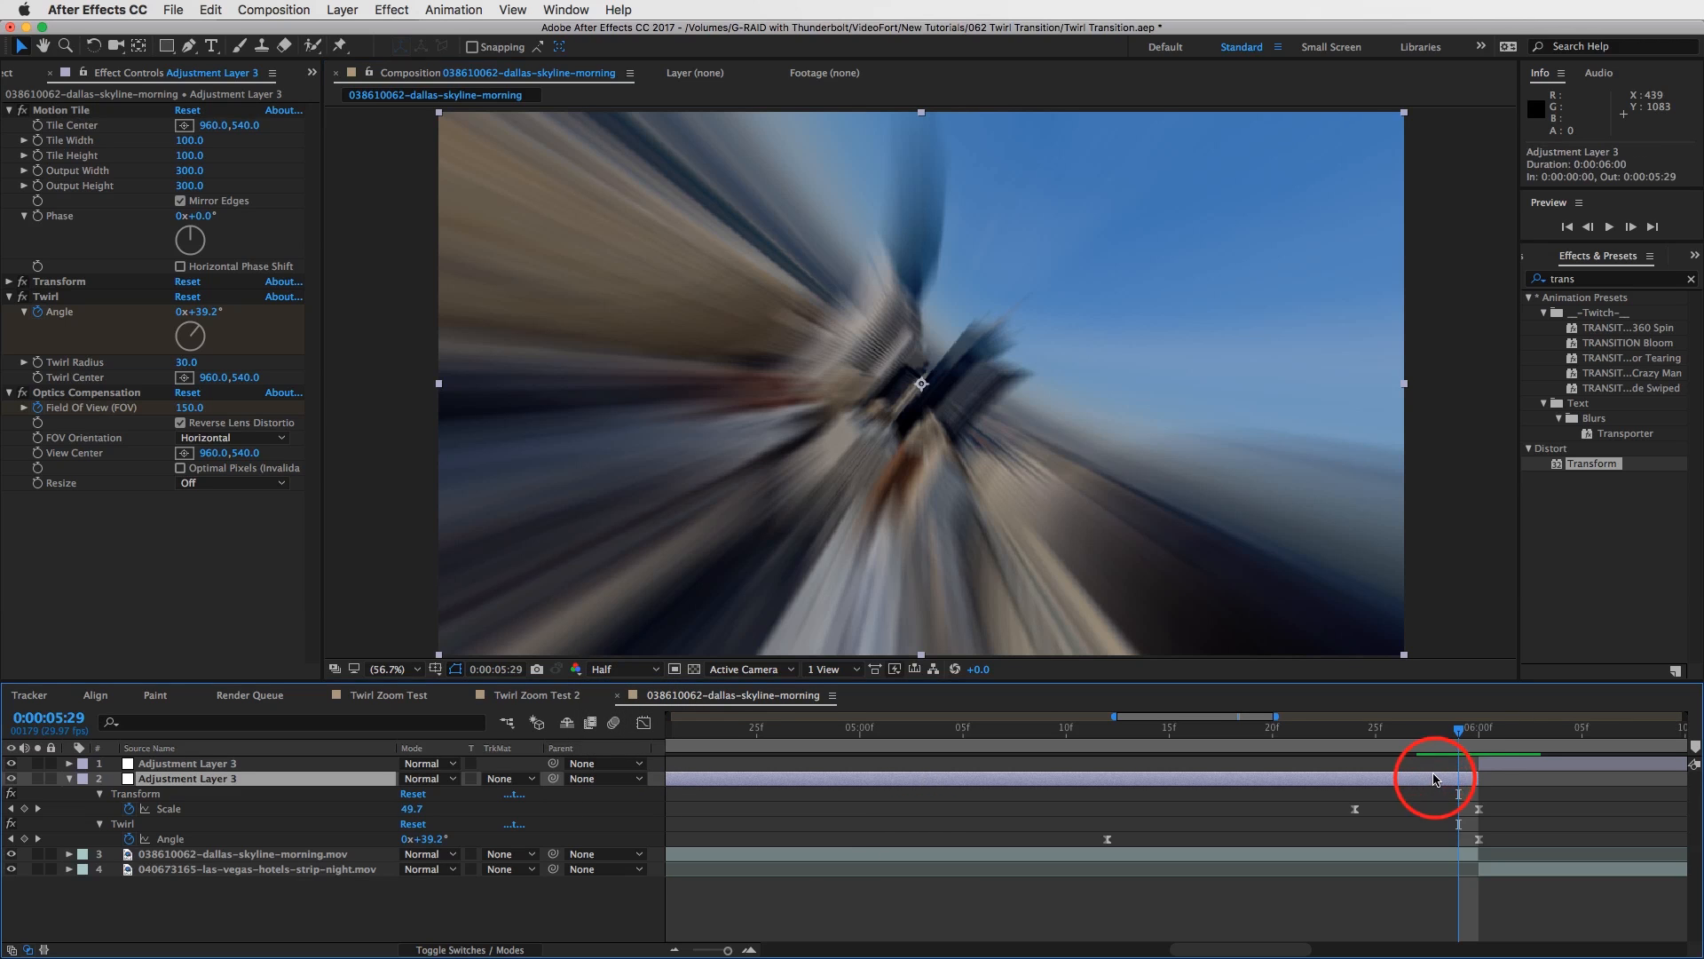
key(u)
key(u)
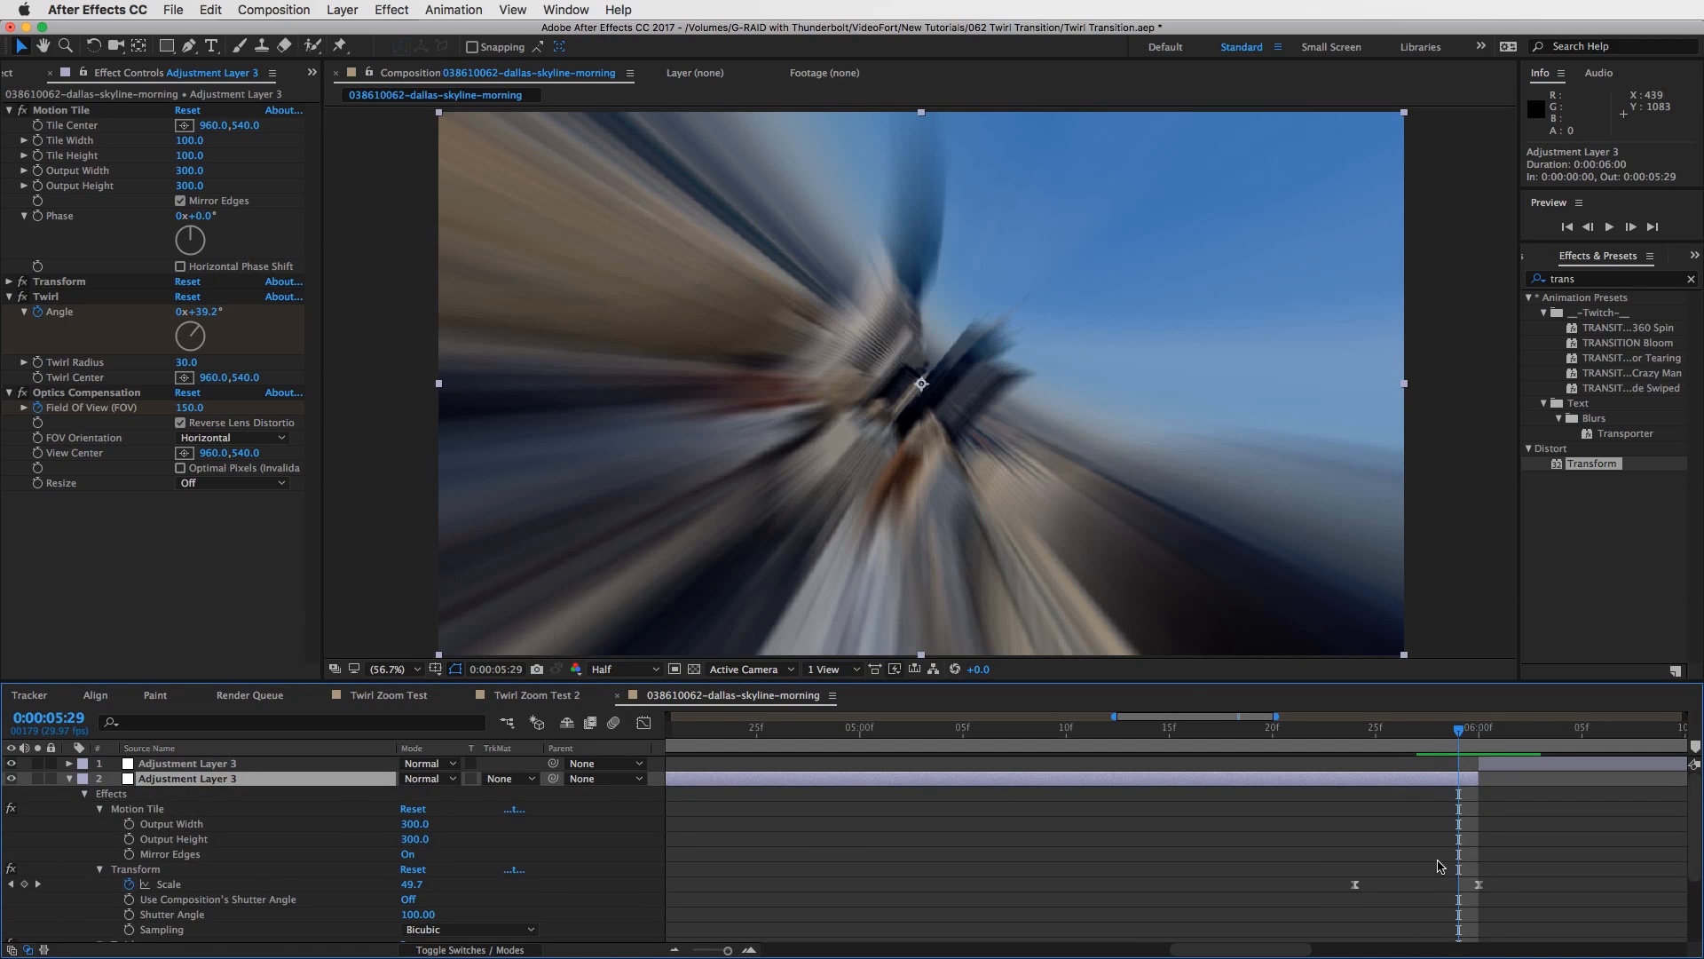
scroll(1440, 866, down, 3)
drag(1469, 883, 1300, 894)
right_click(1355, 891)
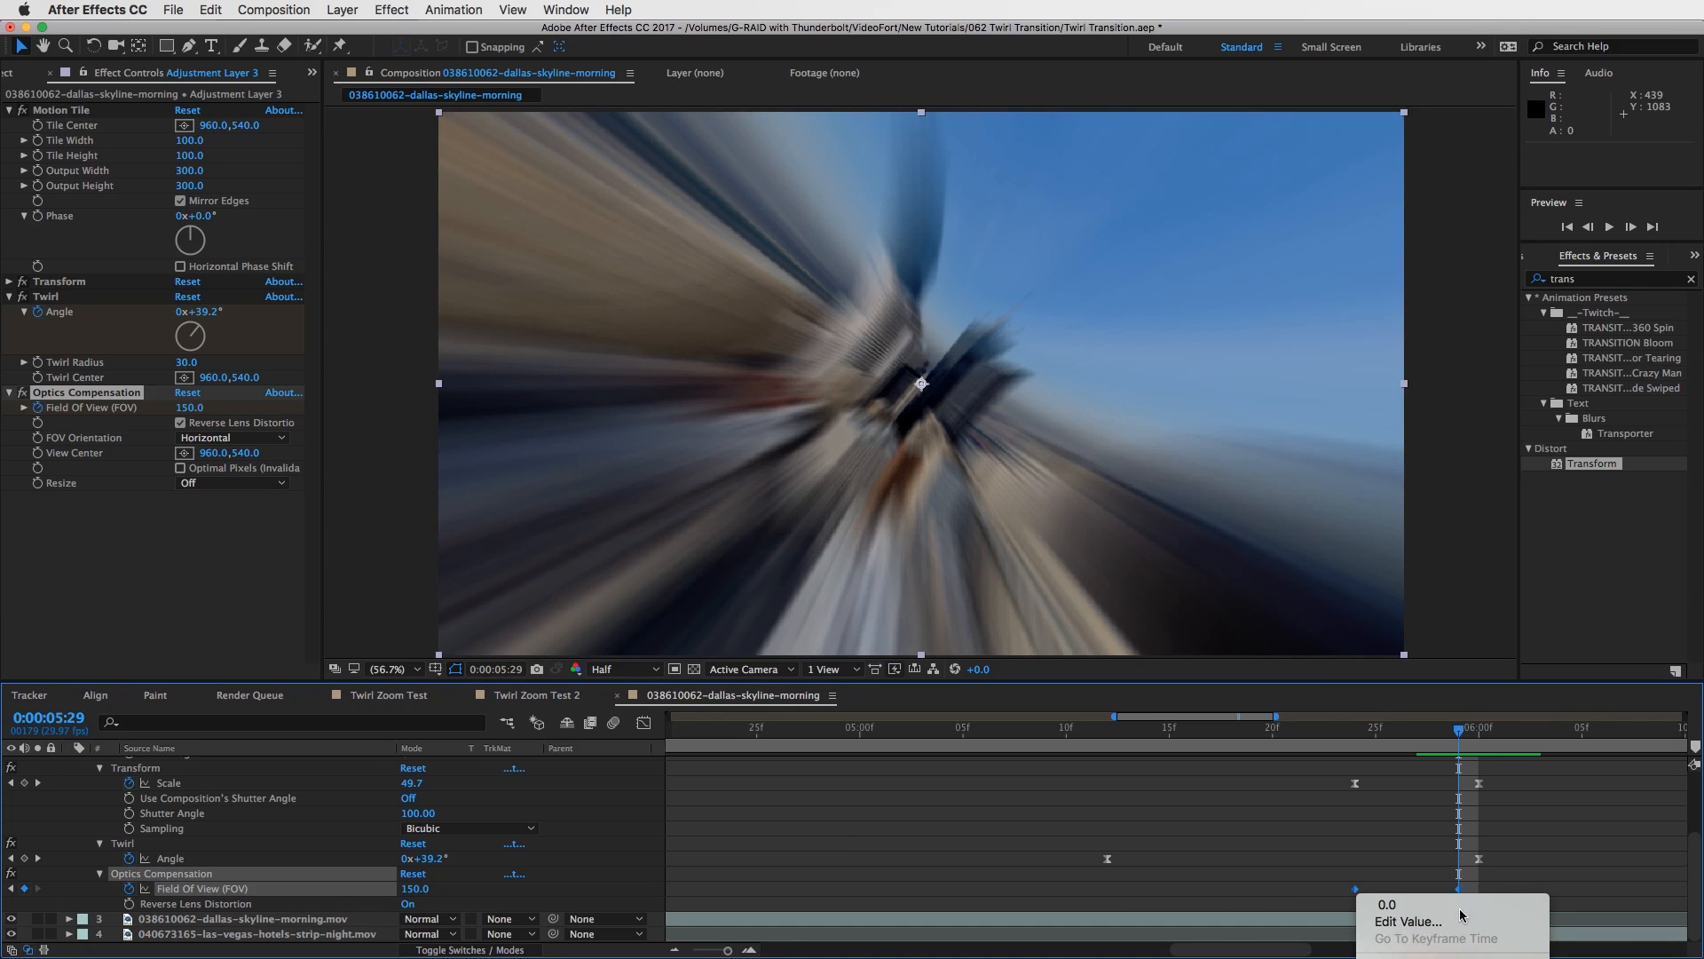
key(F9)
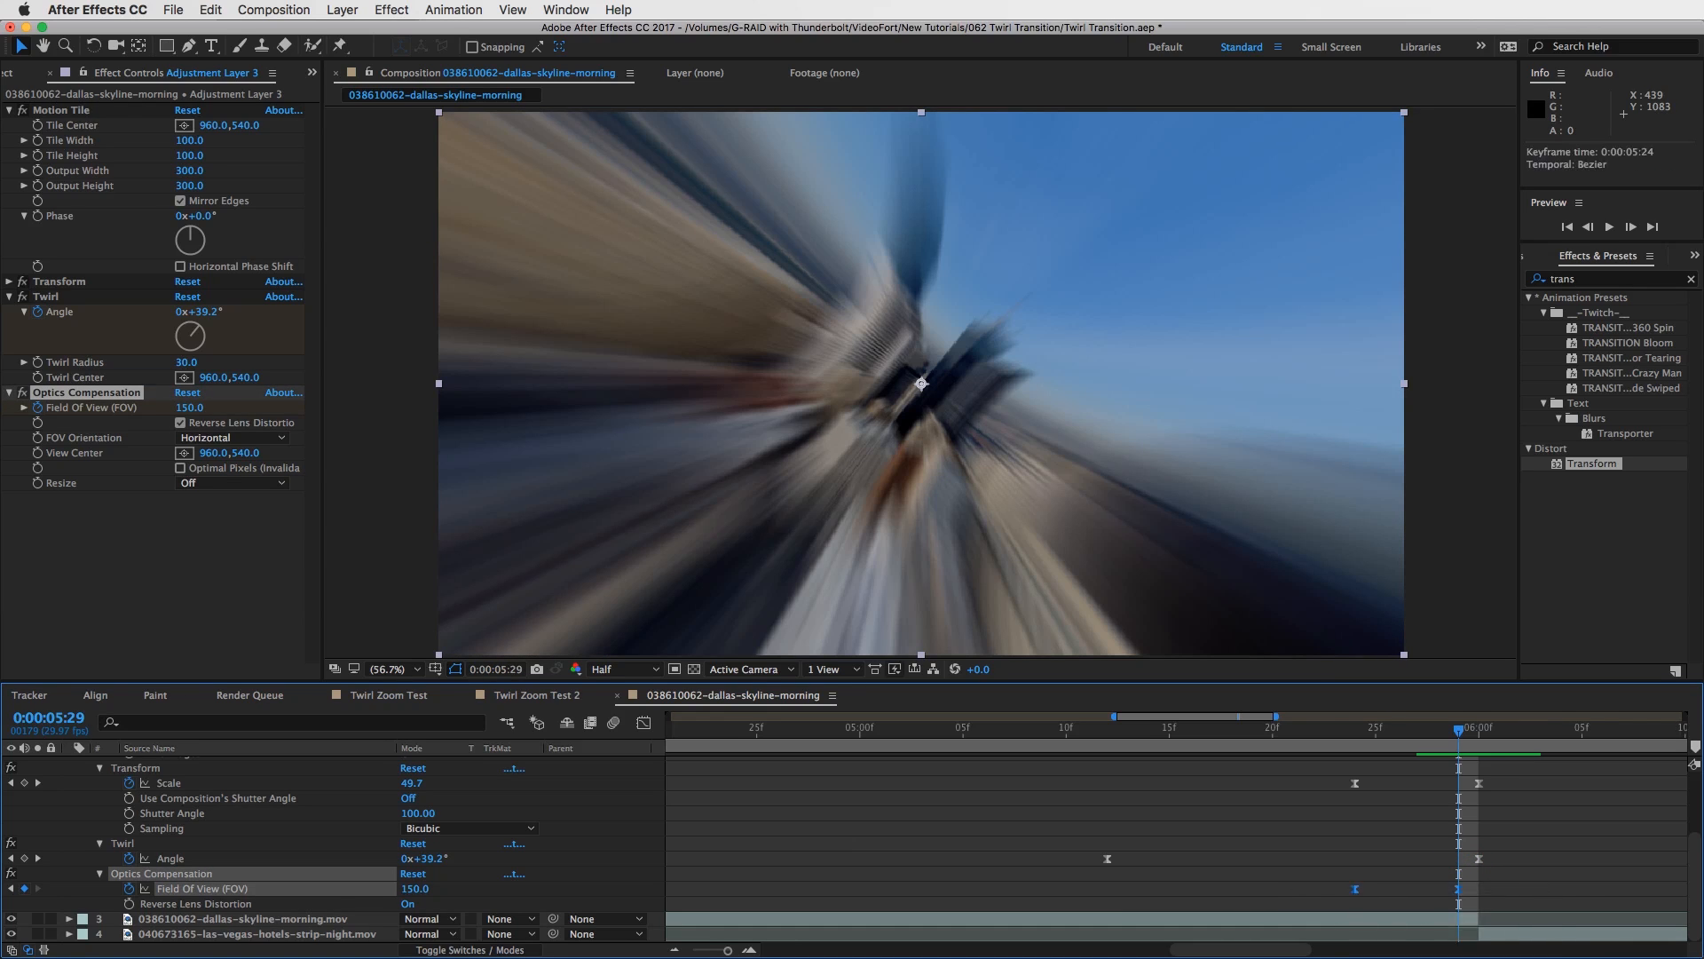
Reshape the Field of View speed curve in the Graph Editor so it rises slowly and peaks just before the last keyframe.
click(646, 722)
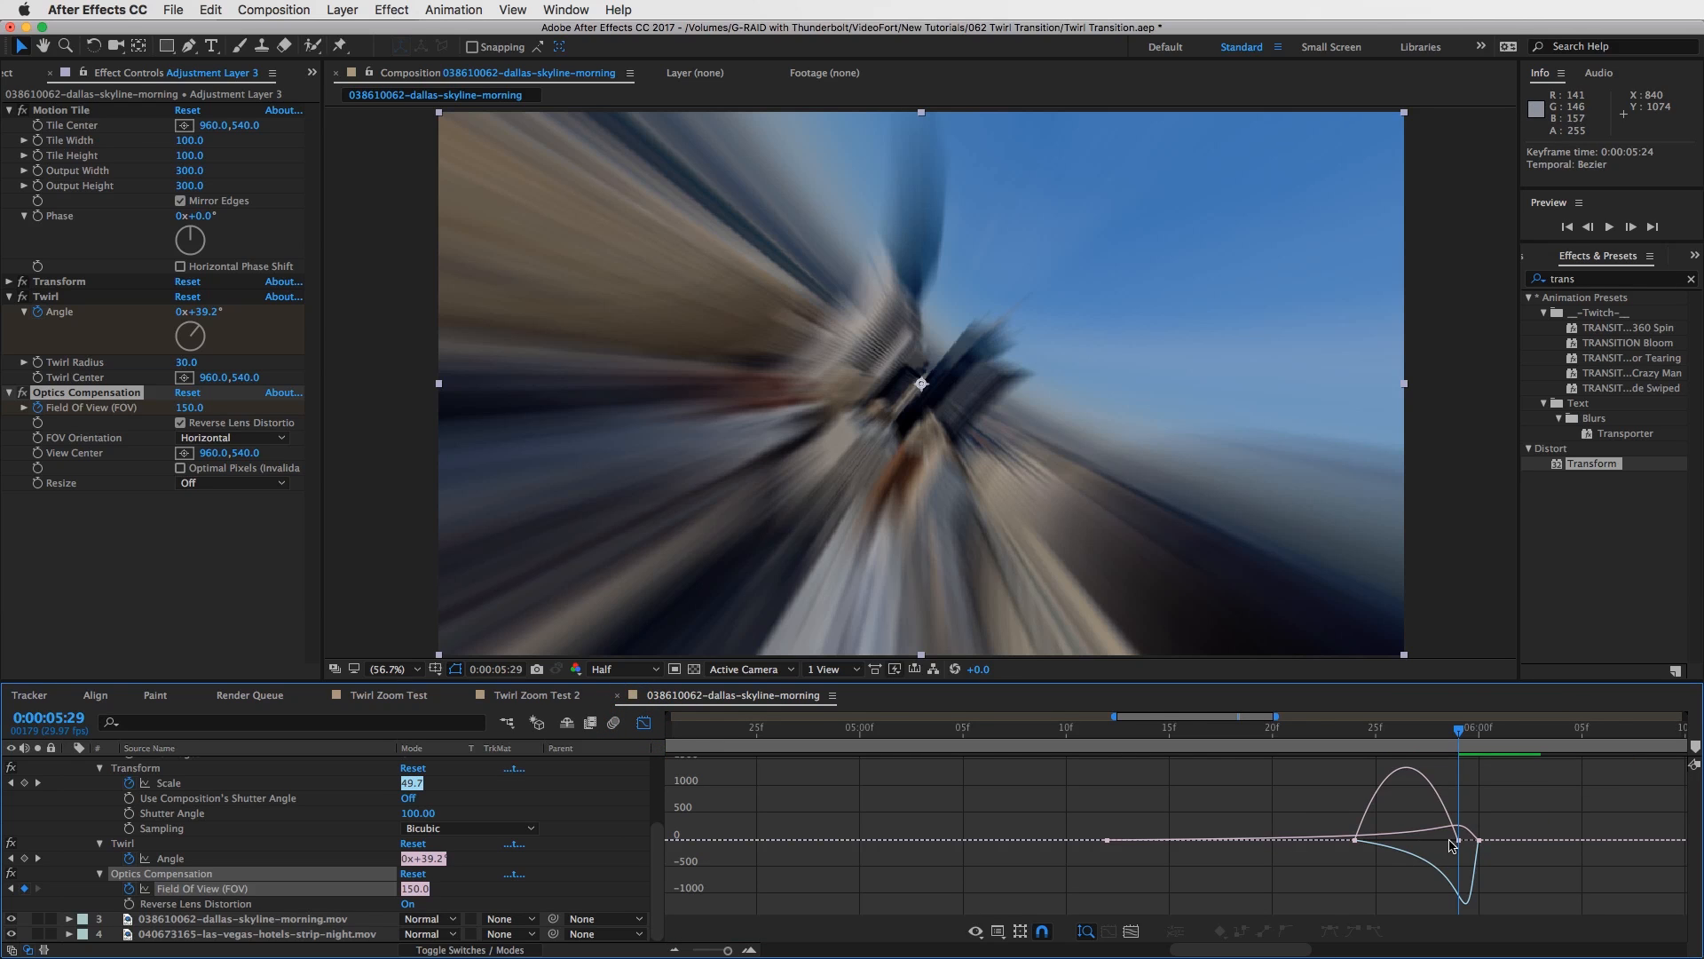
click(1446, 839)
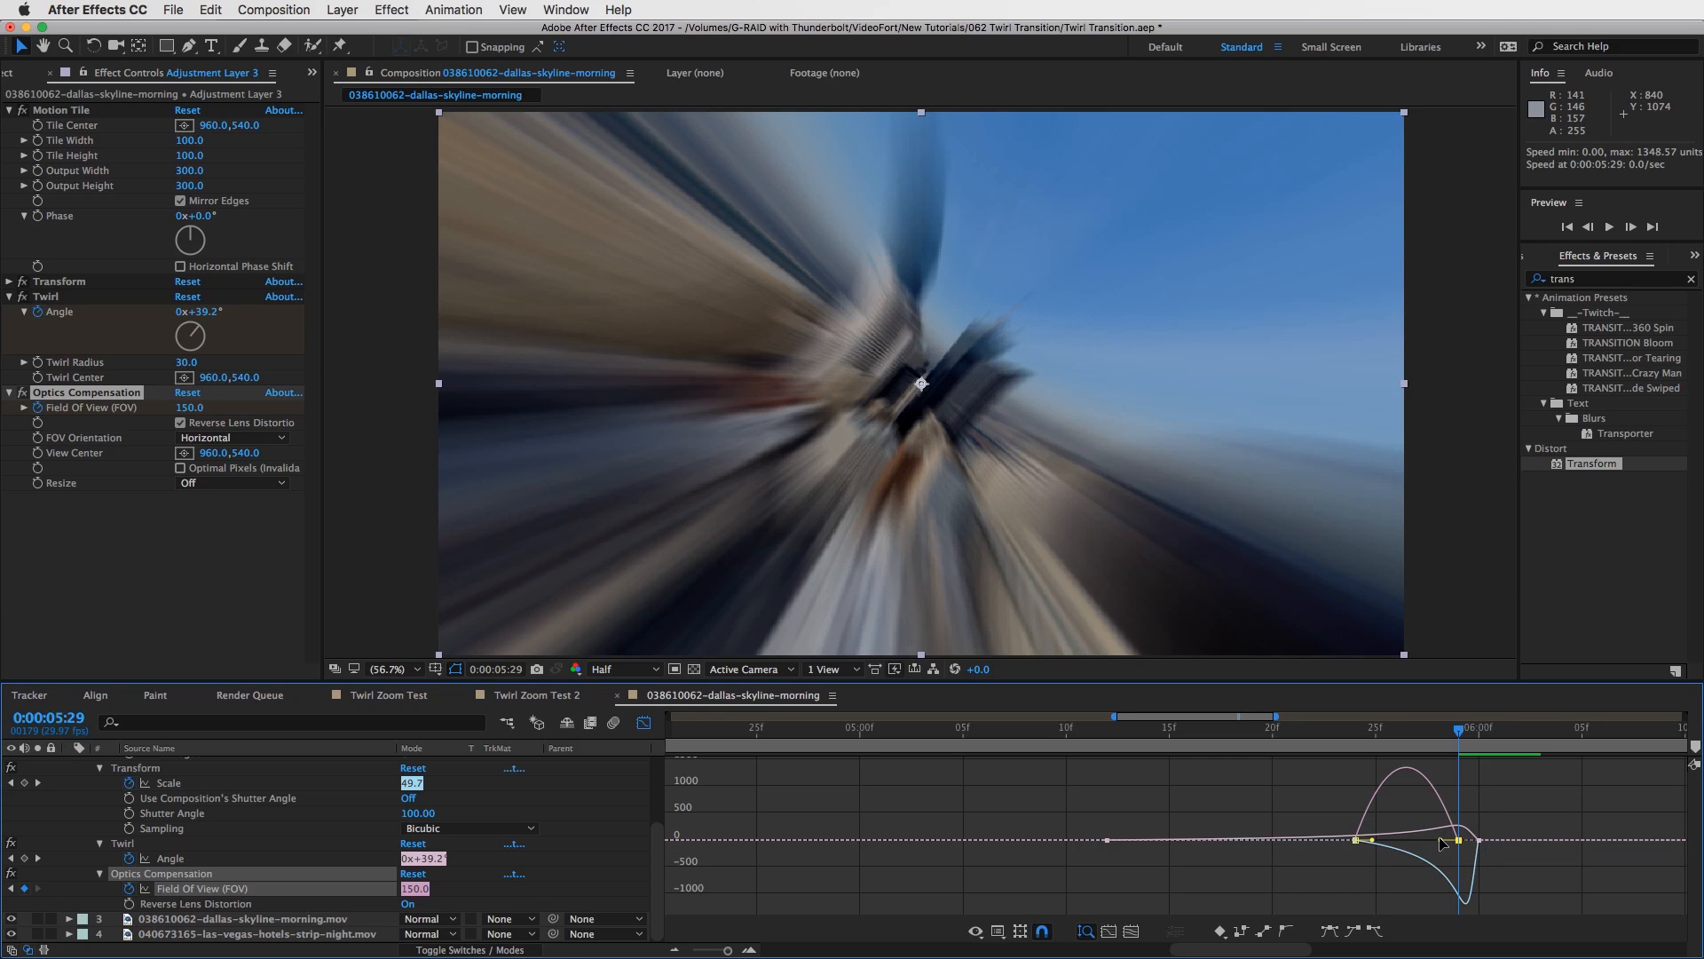
mouse_move(1440, 839)
mouse_down()
mouse_move(1385, 836)
mouse_move(1449, 846)
mouse_up()
click(1455, 859)
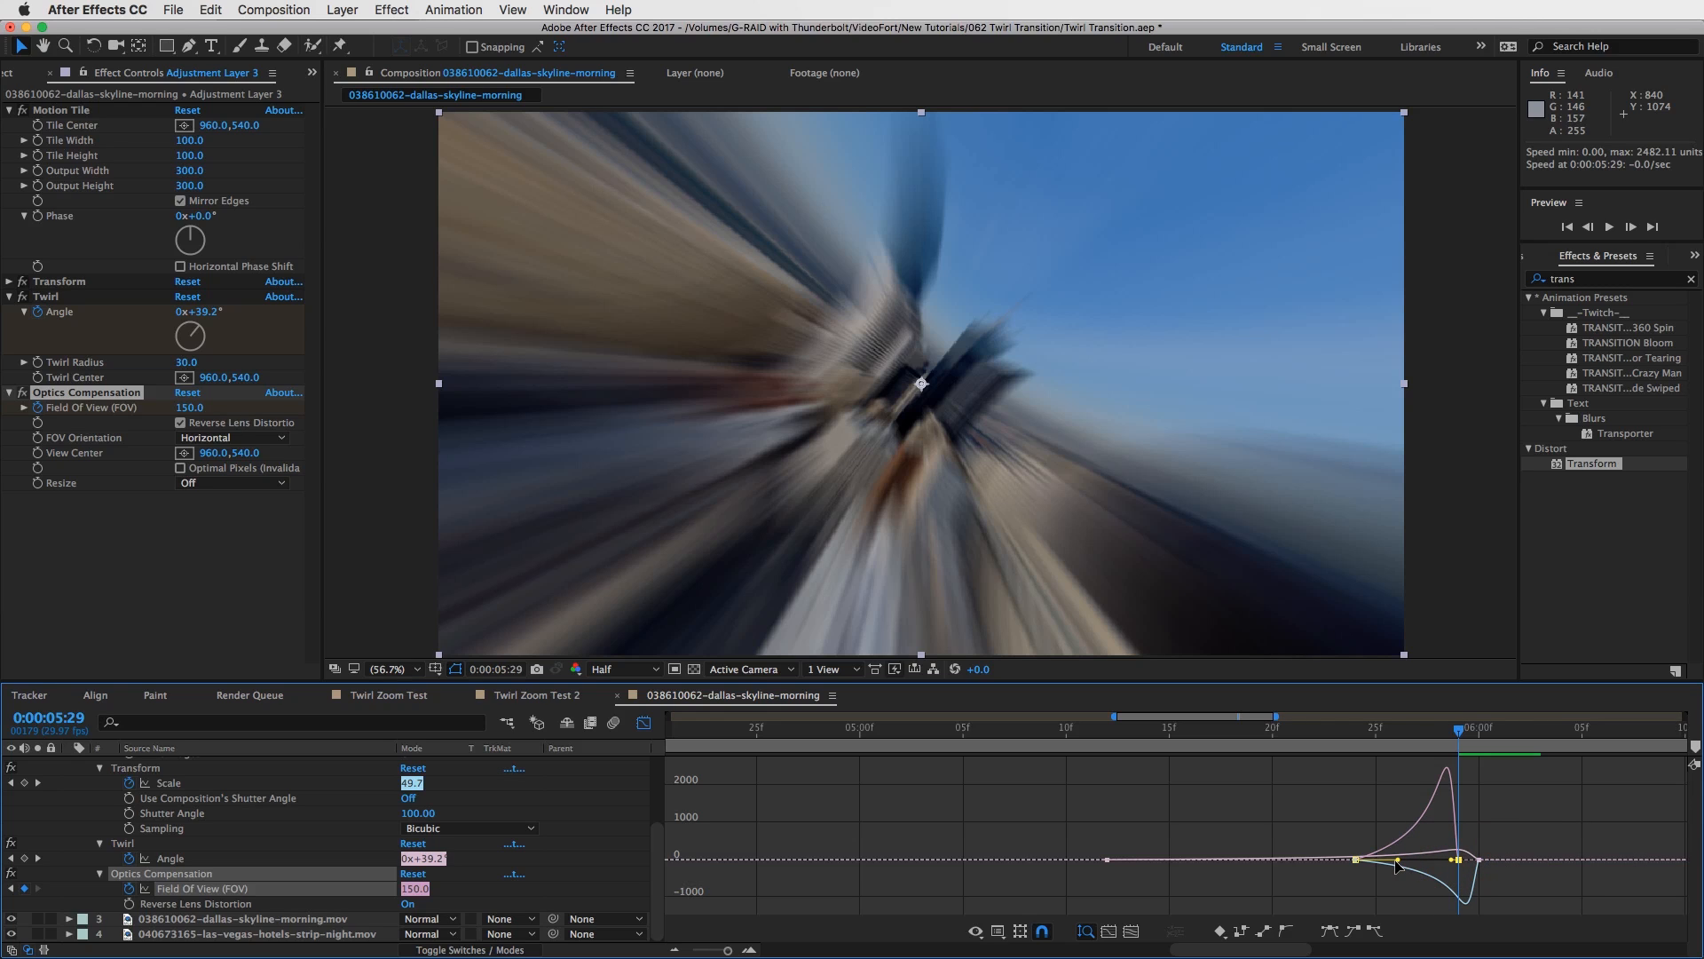
drag(1396, 861, 1420, 862)
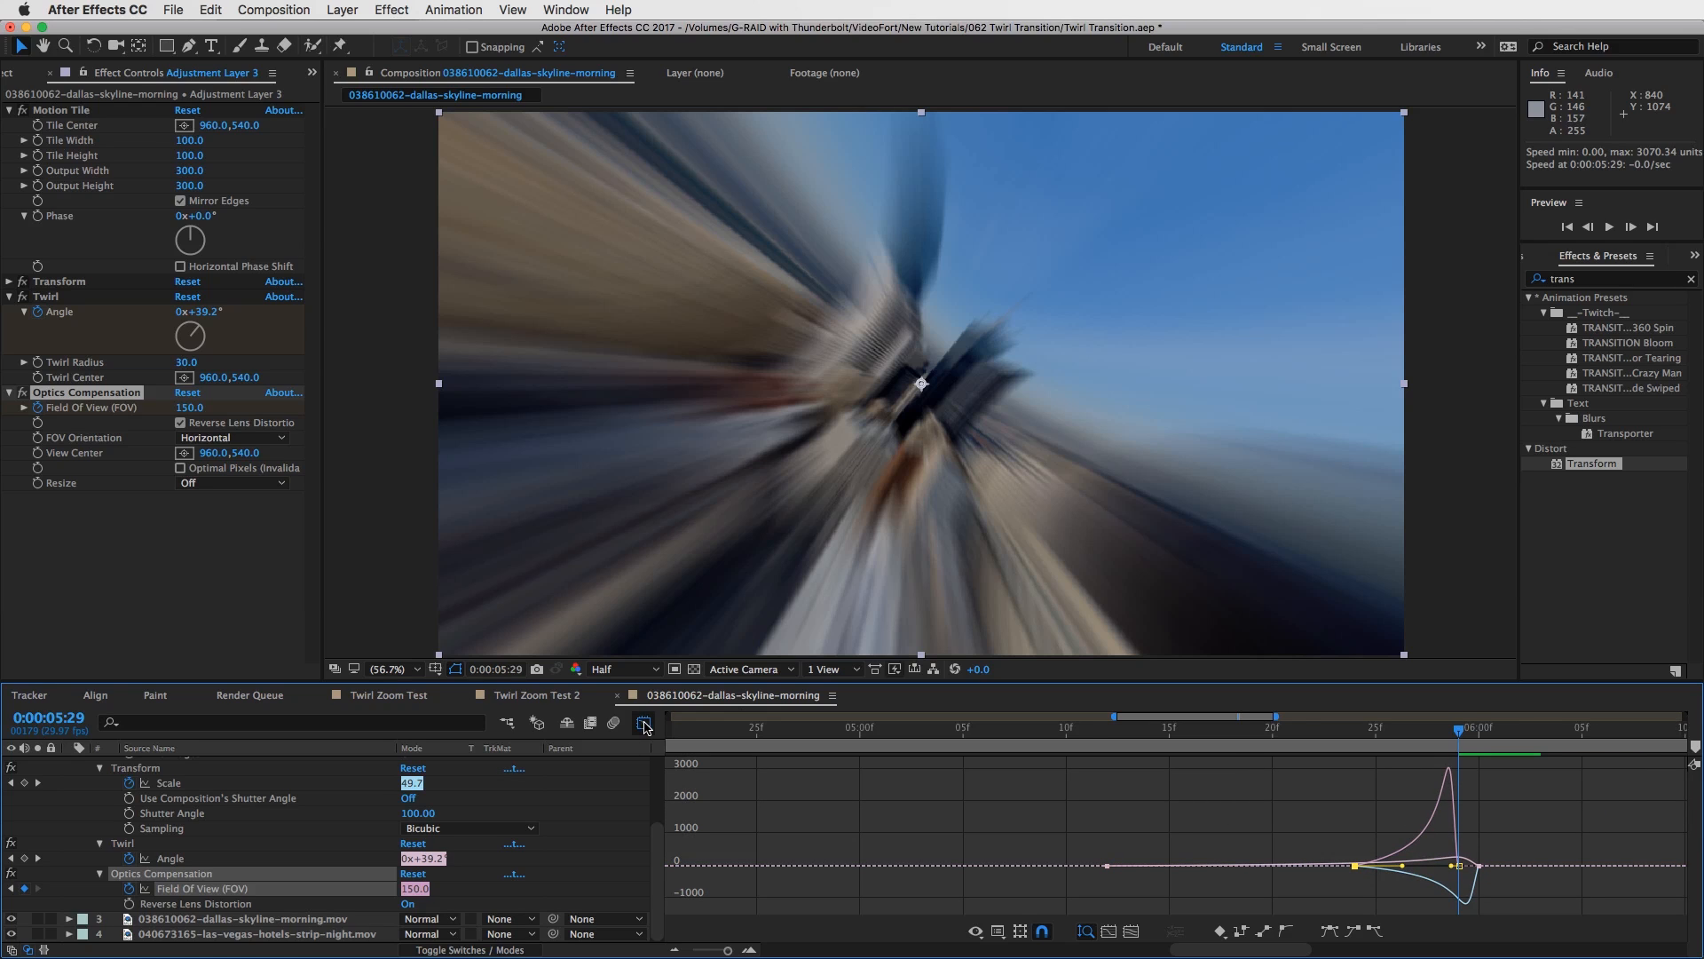
click(643, 722)
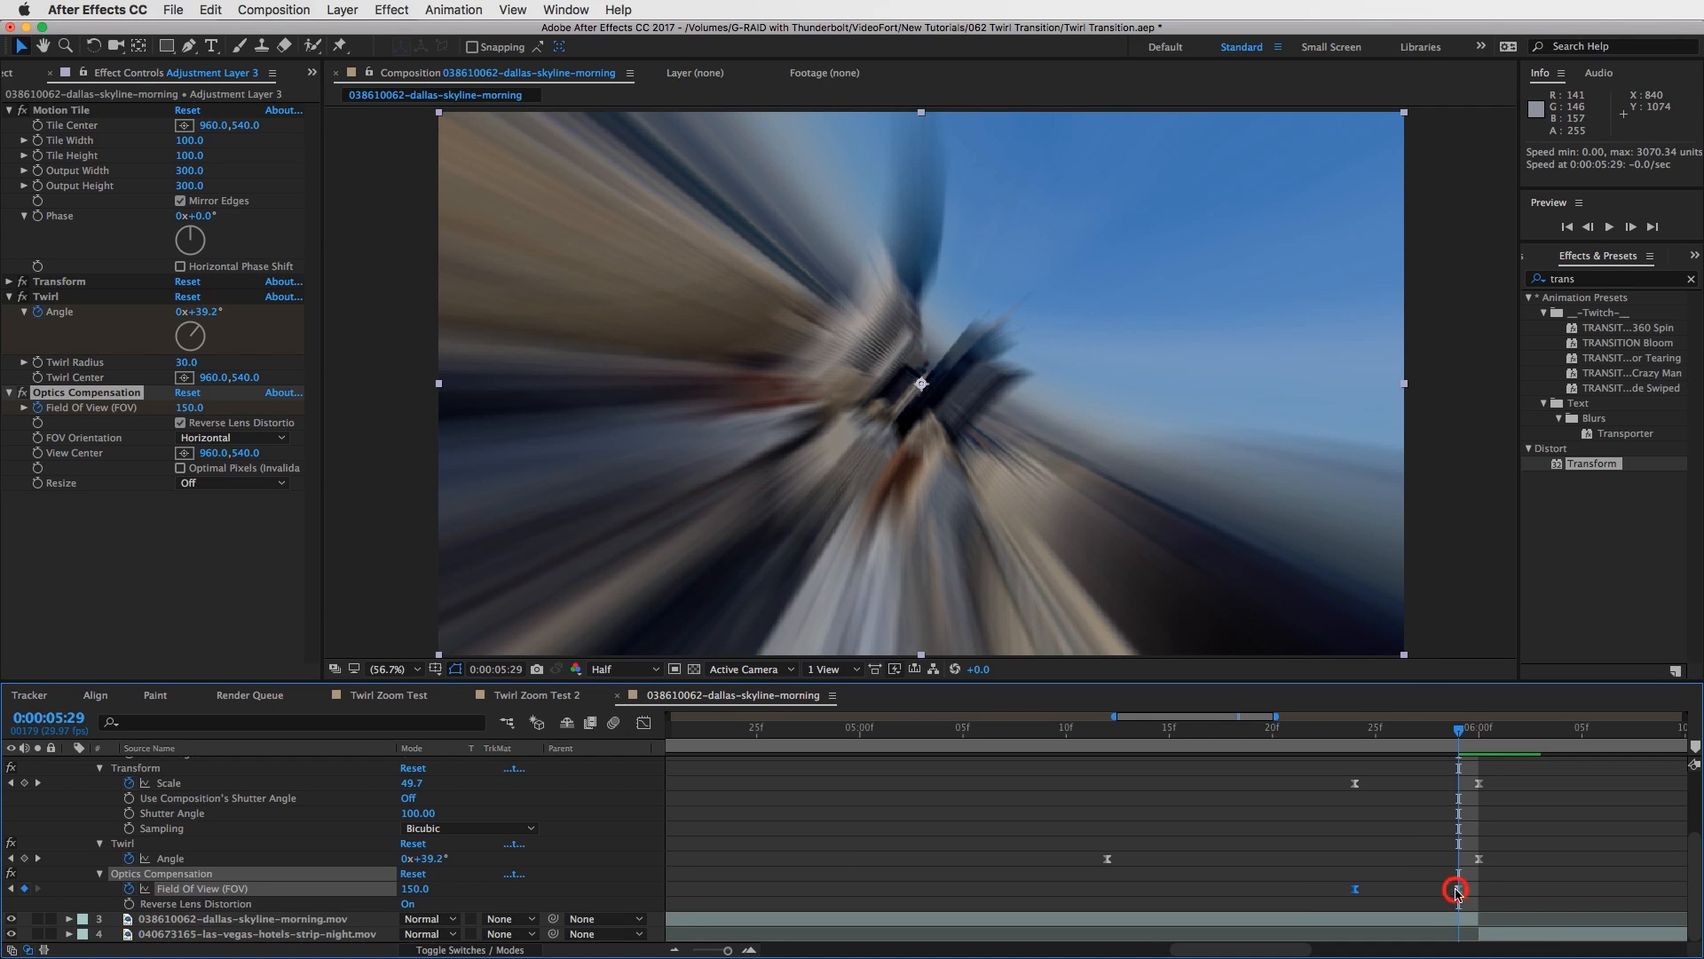
Move the last Field of View keyframe to 0:00:06:00 and the first one to 0:00:05:12, and scrub through the distortion.
drag(1459, 889, 1478, 889)
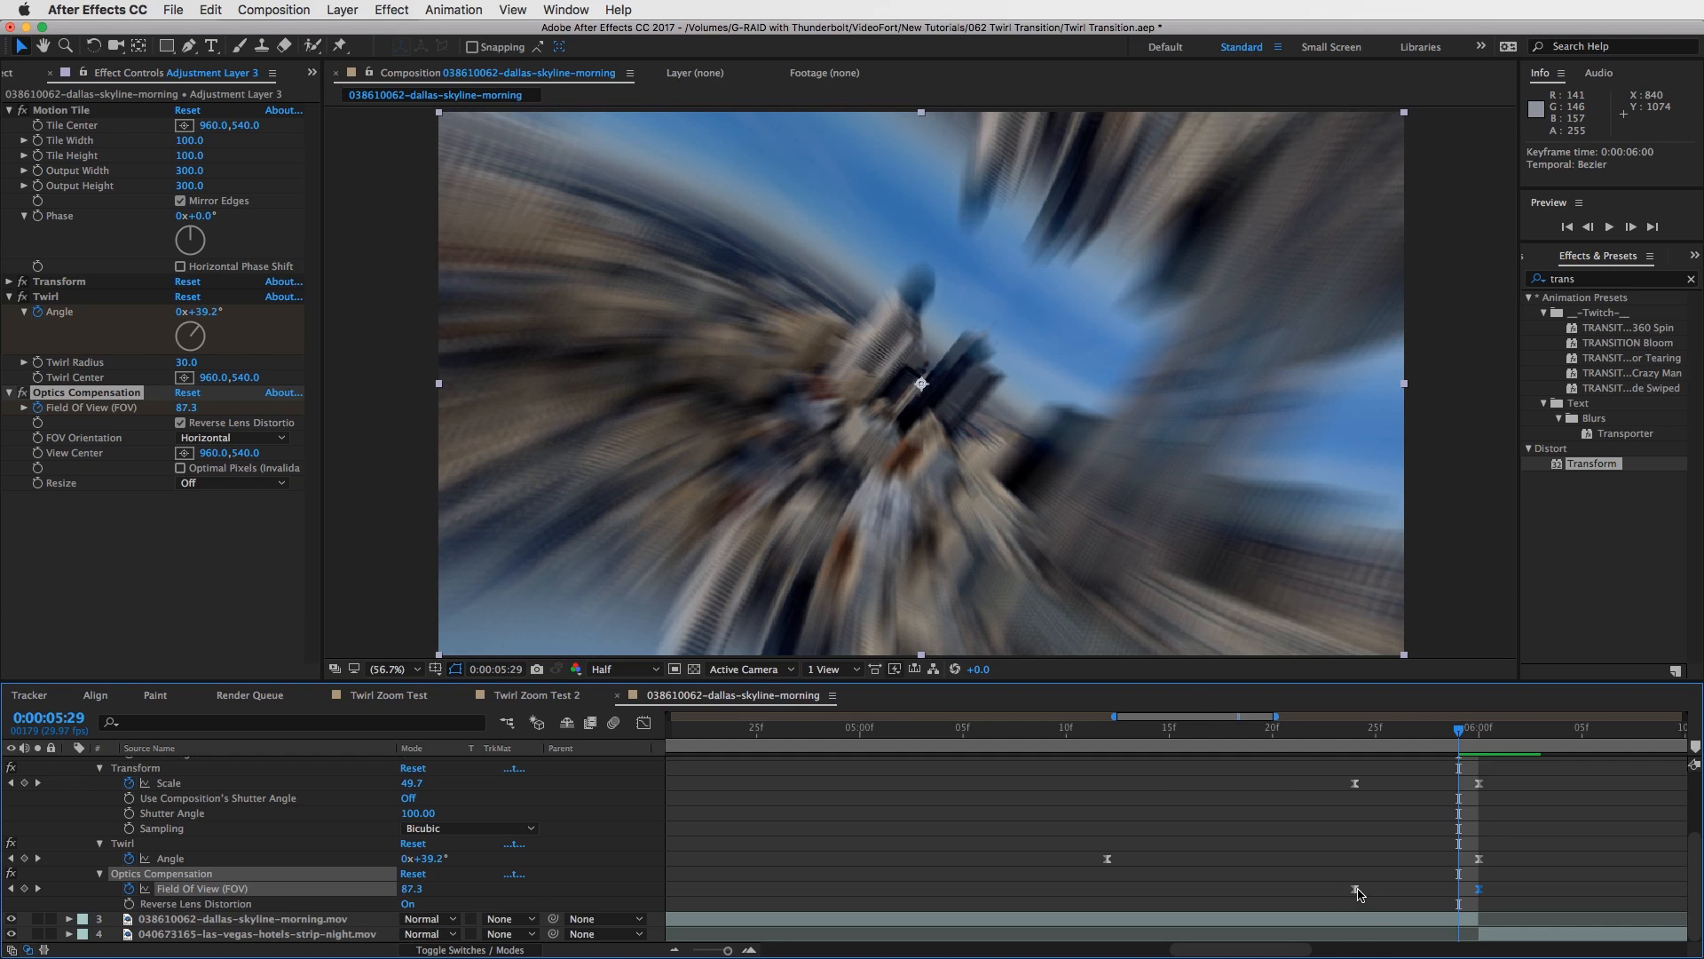
drag(1356, 889, 1114, 891)
click(1105, 730)
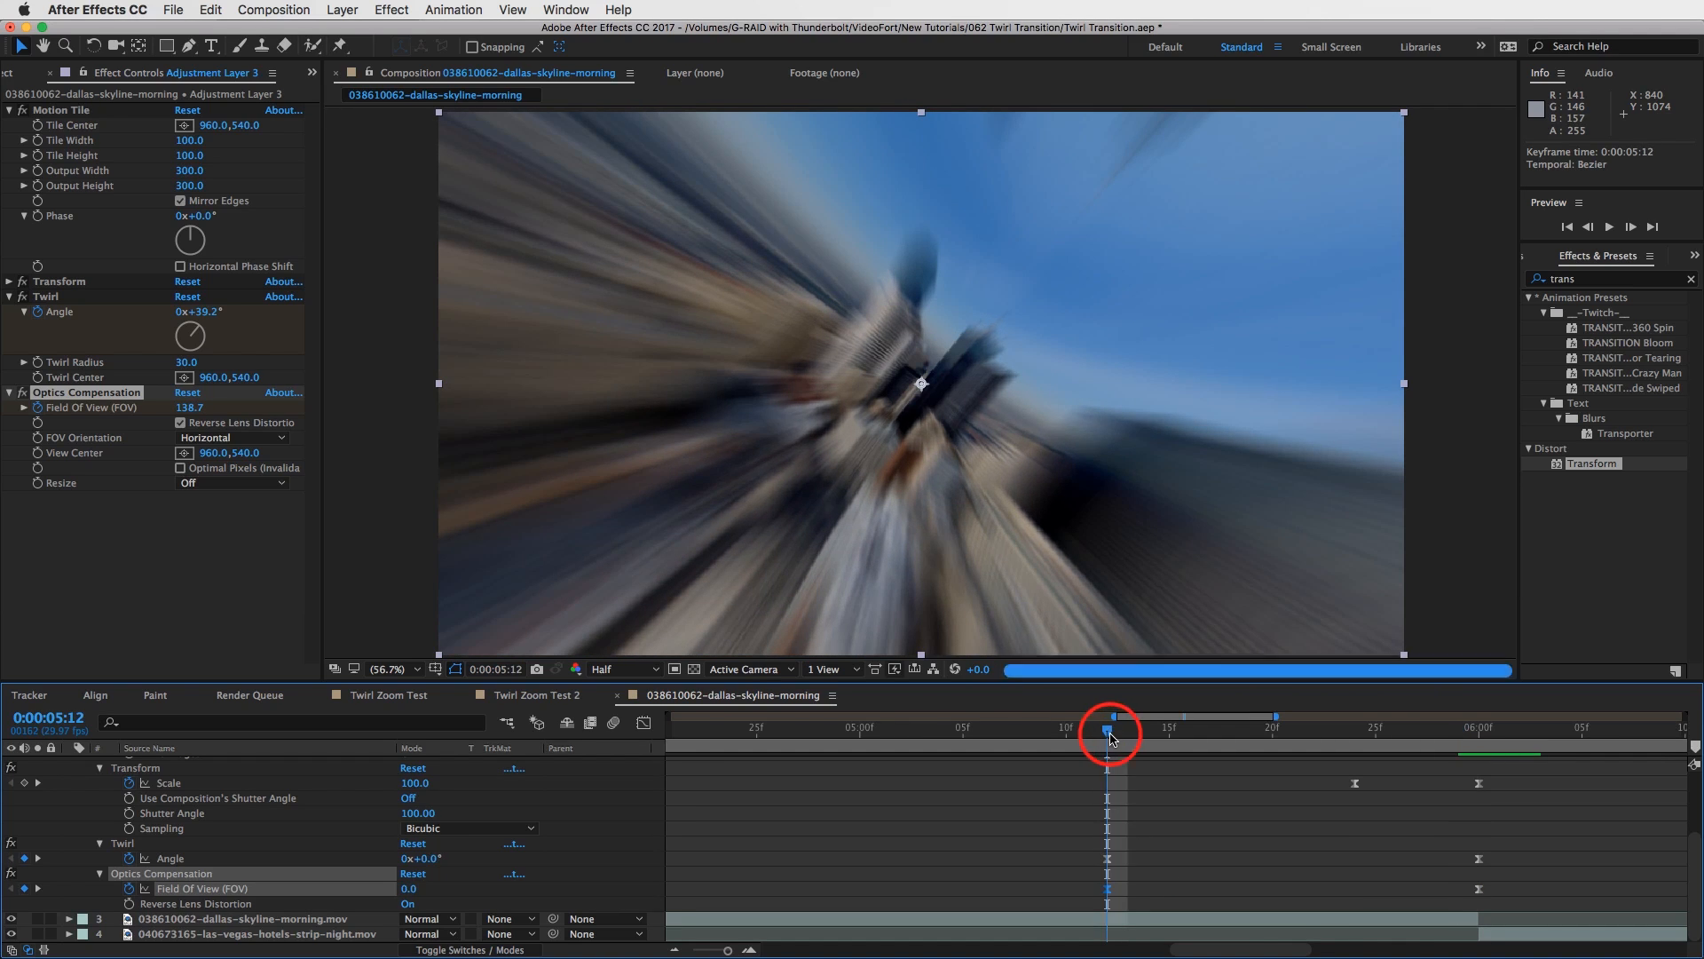
drag(1107, 729, 1317, 739)
click(1338, 728)
drag(1379, 739, 1163, 748)
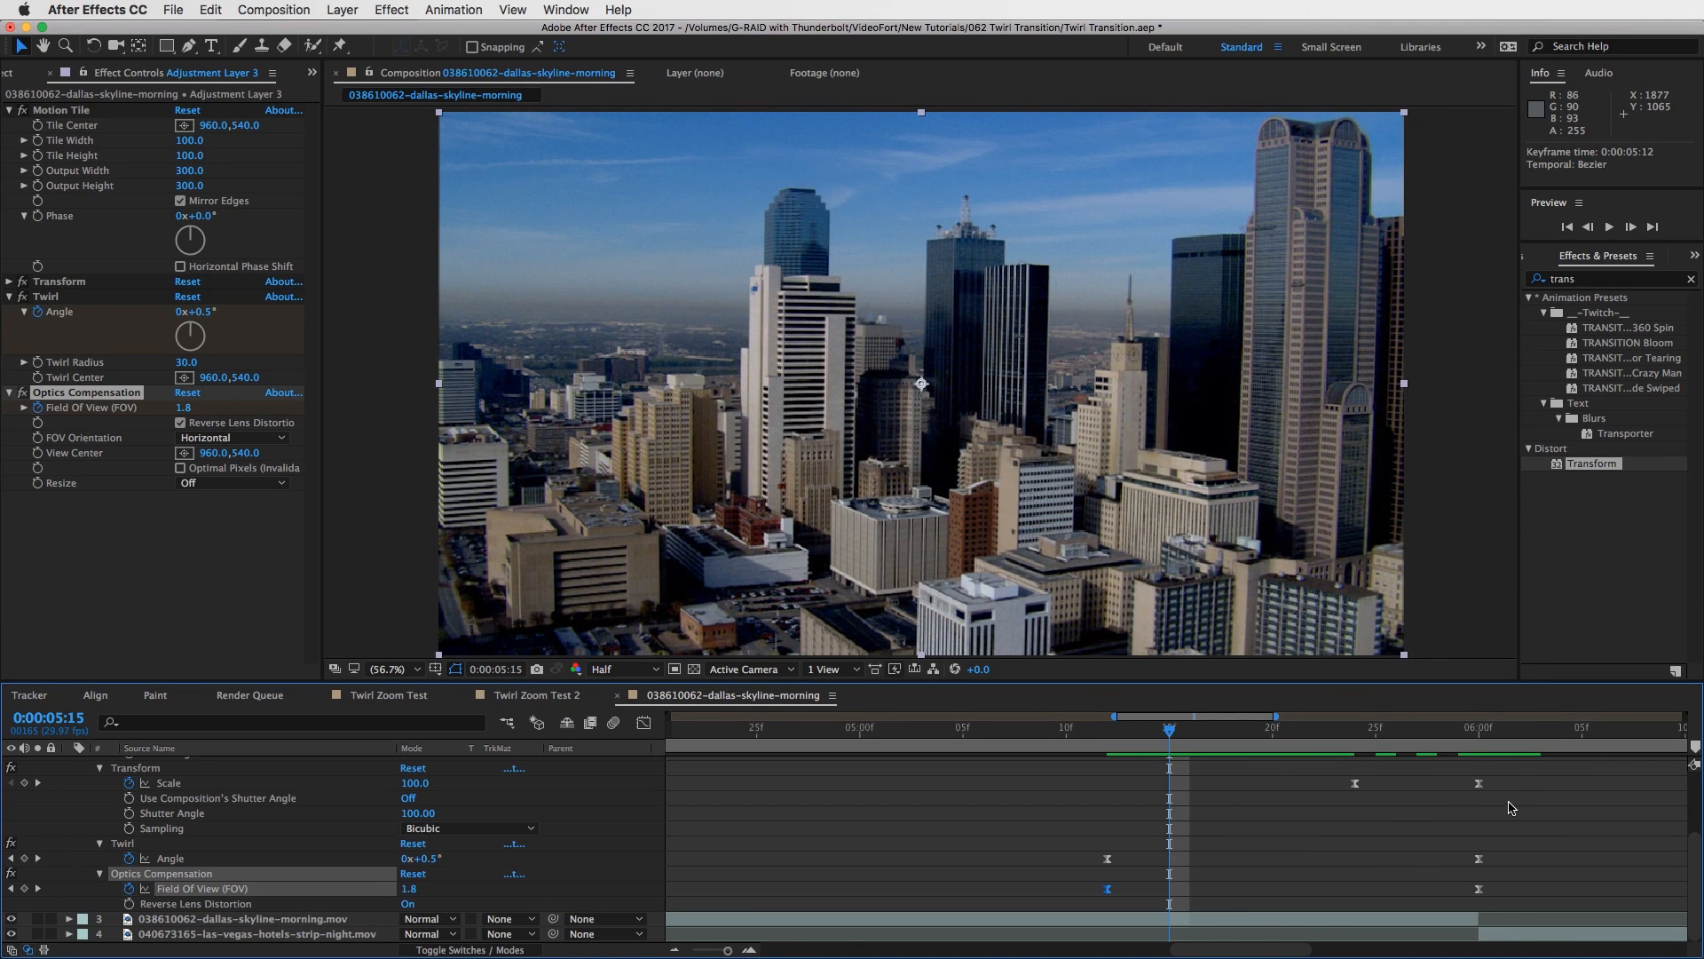
drag(1165, 730, 1184, 746)
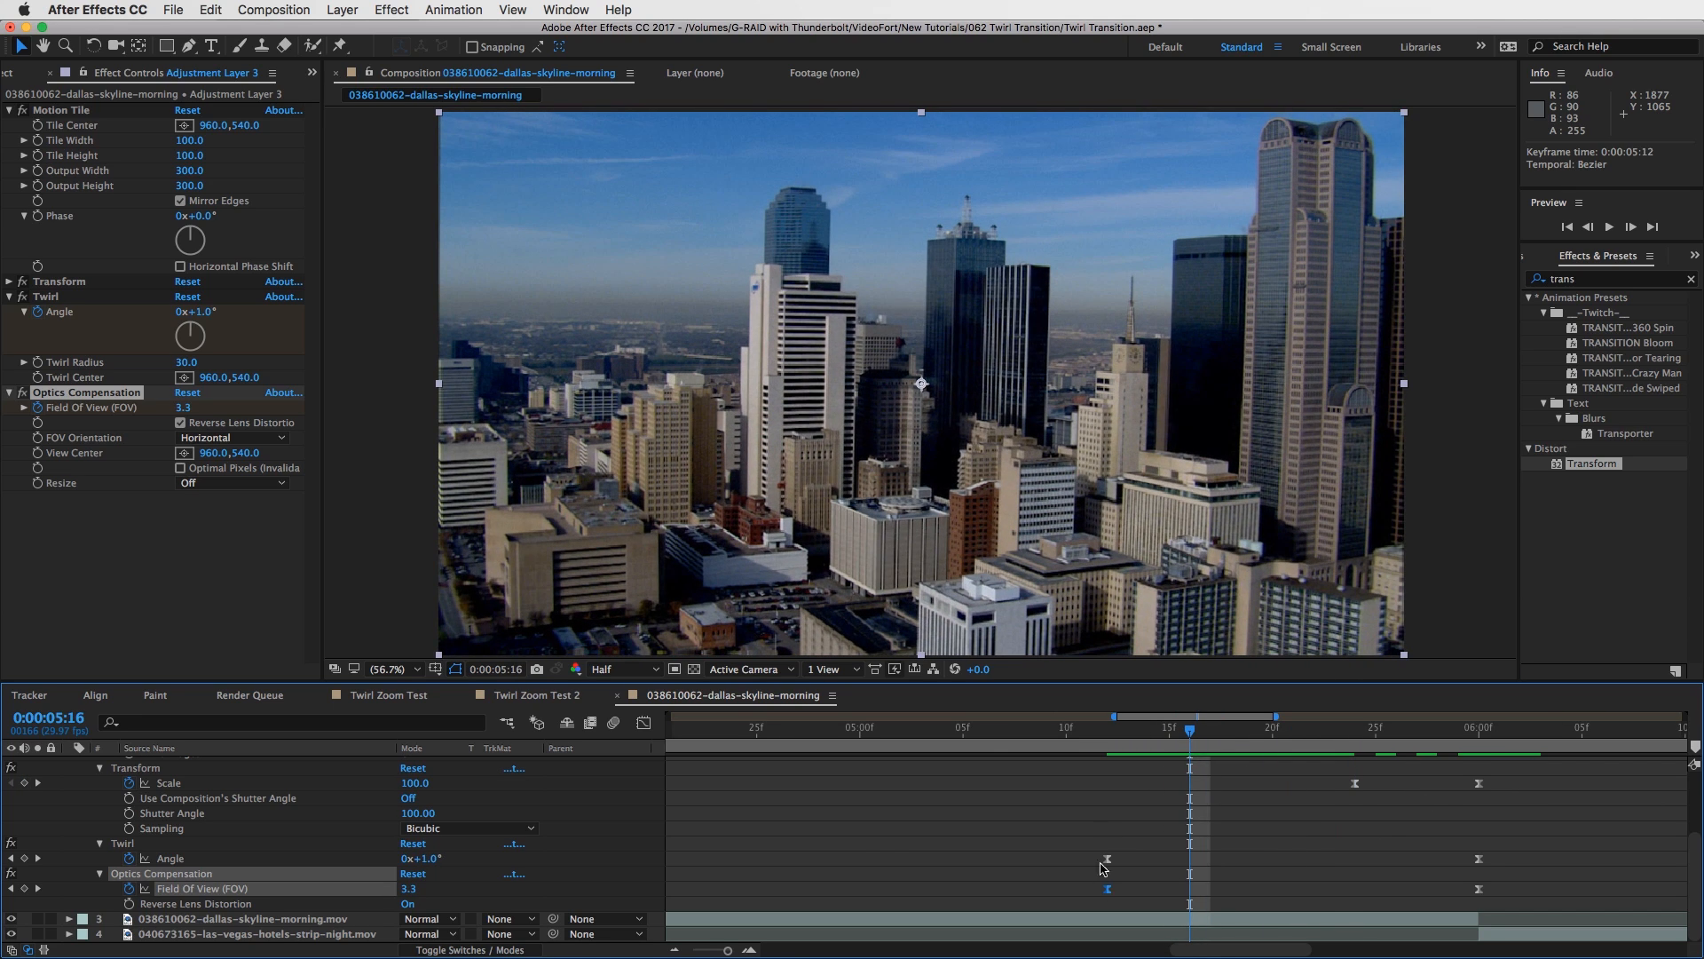
drag(1188, 731, 1263, 714)
Expand the Transform effect's settings and collapse the lower adjustment layer's properties in the timeline.
scroll(656, 854, up, 3)
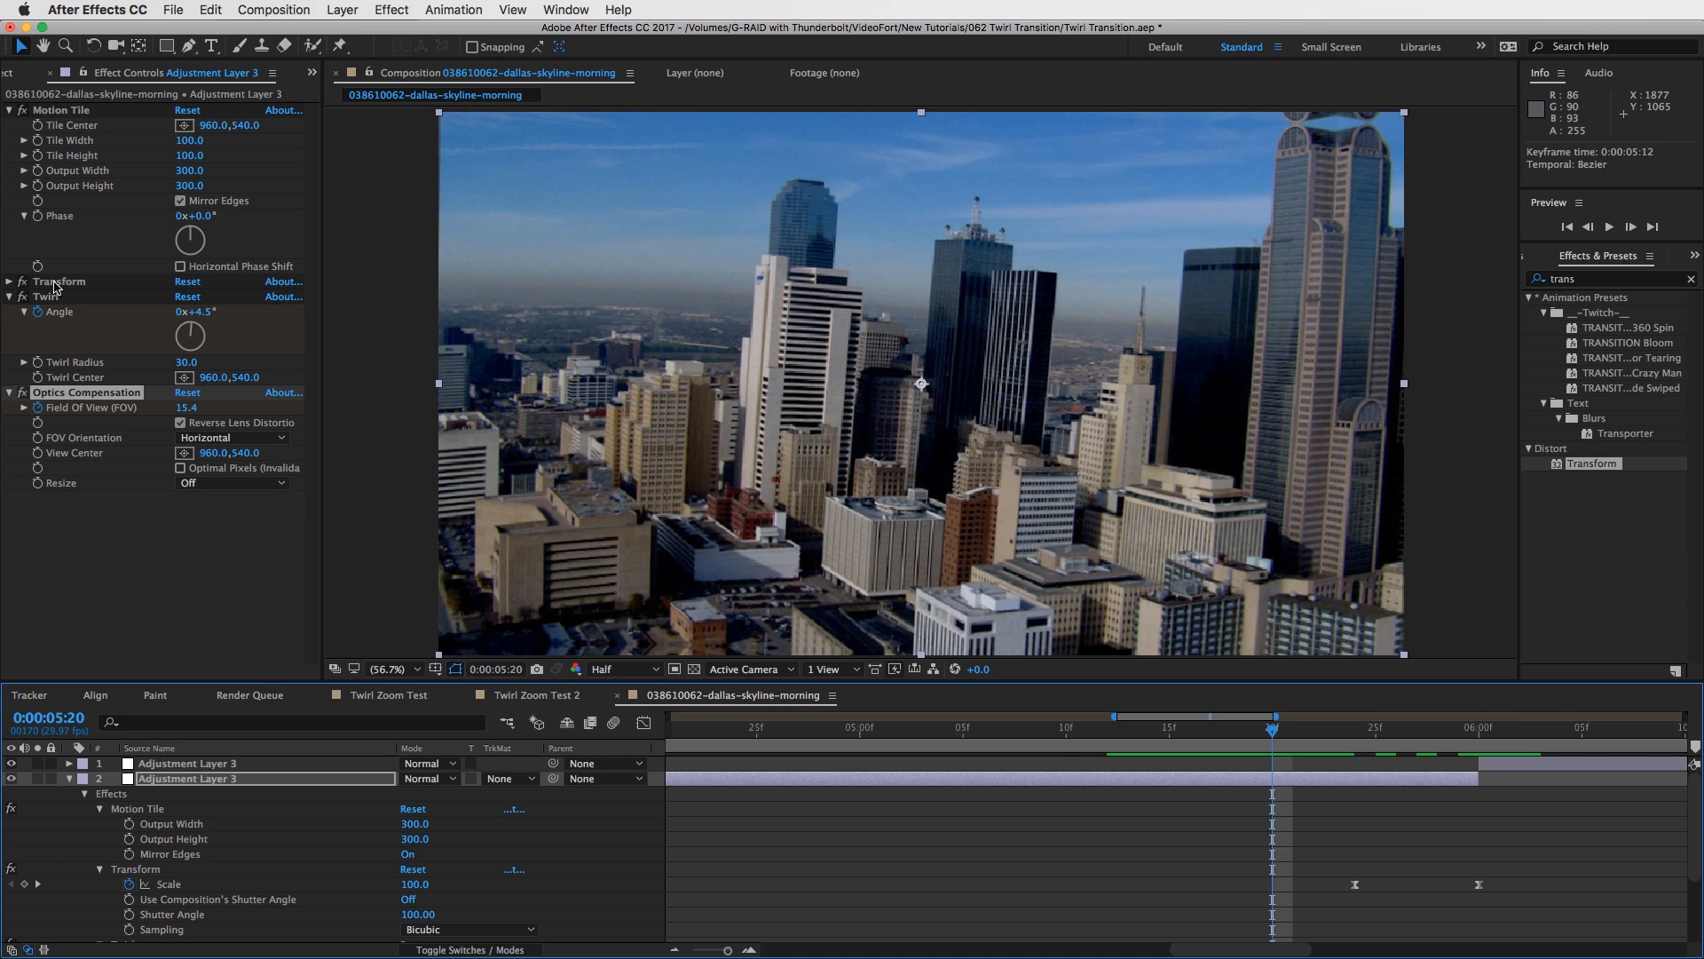
click(12, 282)
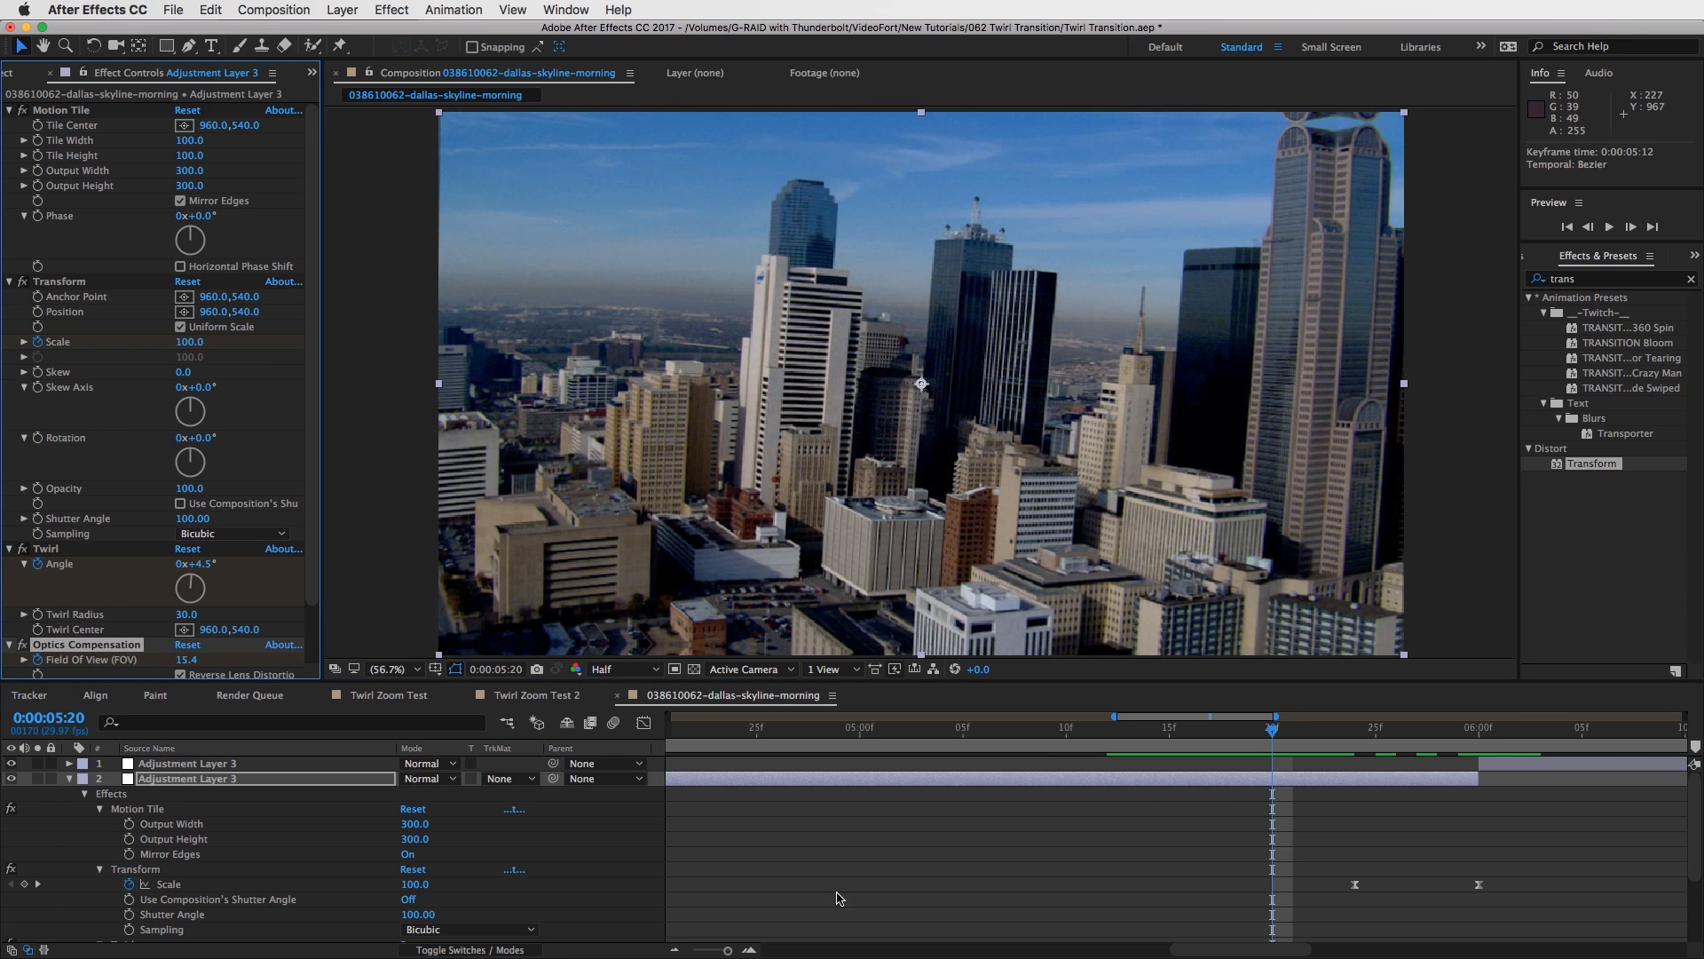
click(66, 780)
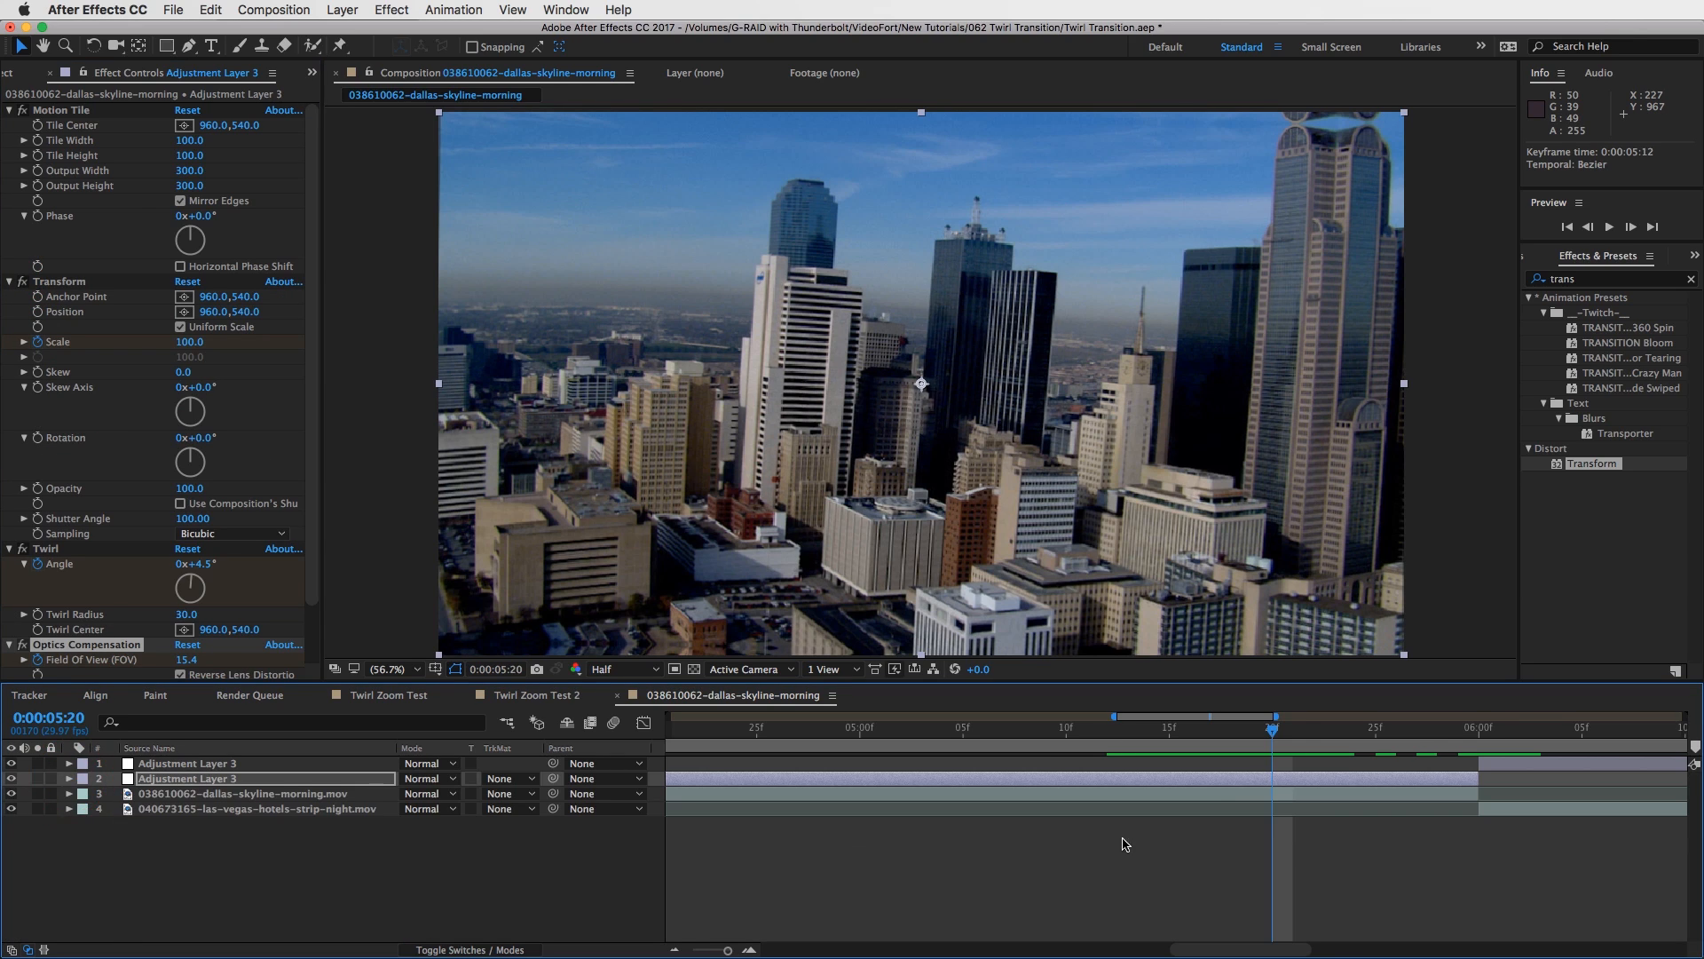
Add the Motion Tile effect to the top adjustment layer with the current time at 0:00:06:00.
click(1488, 762)
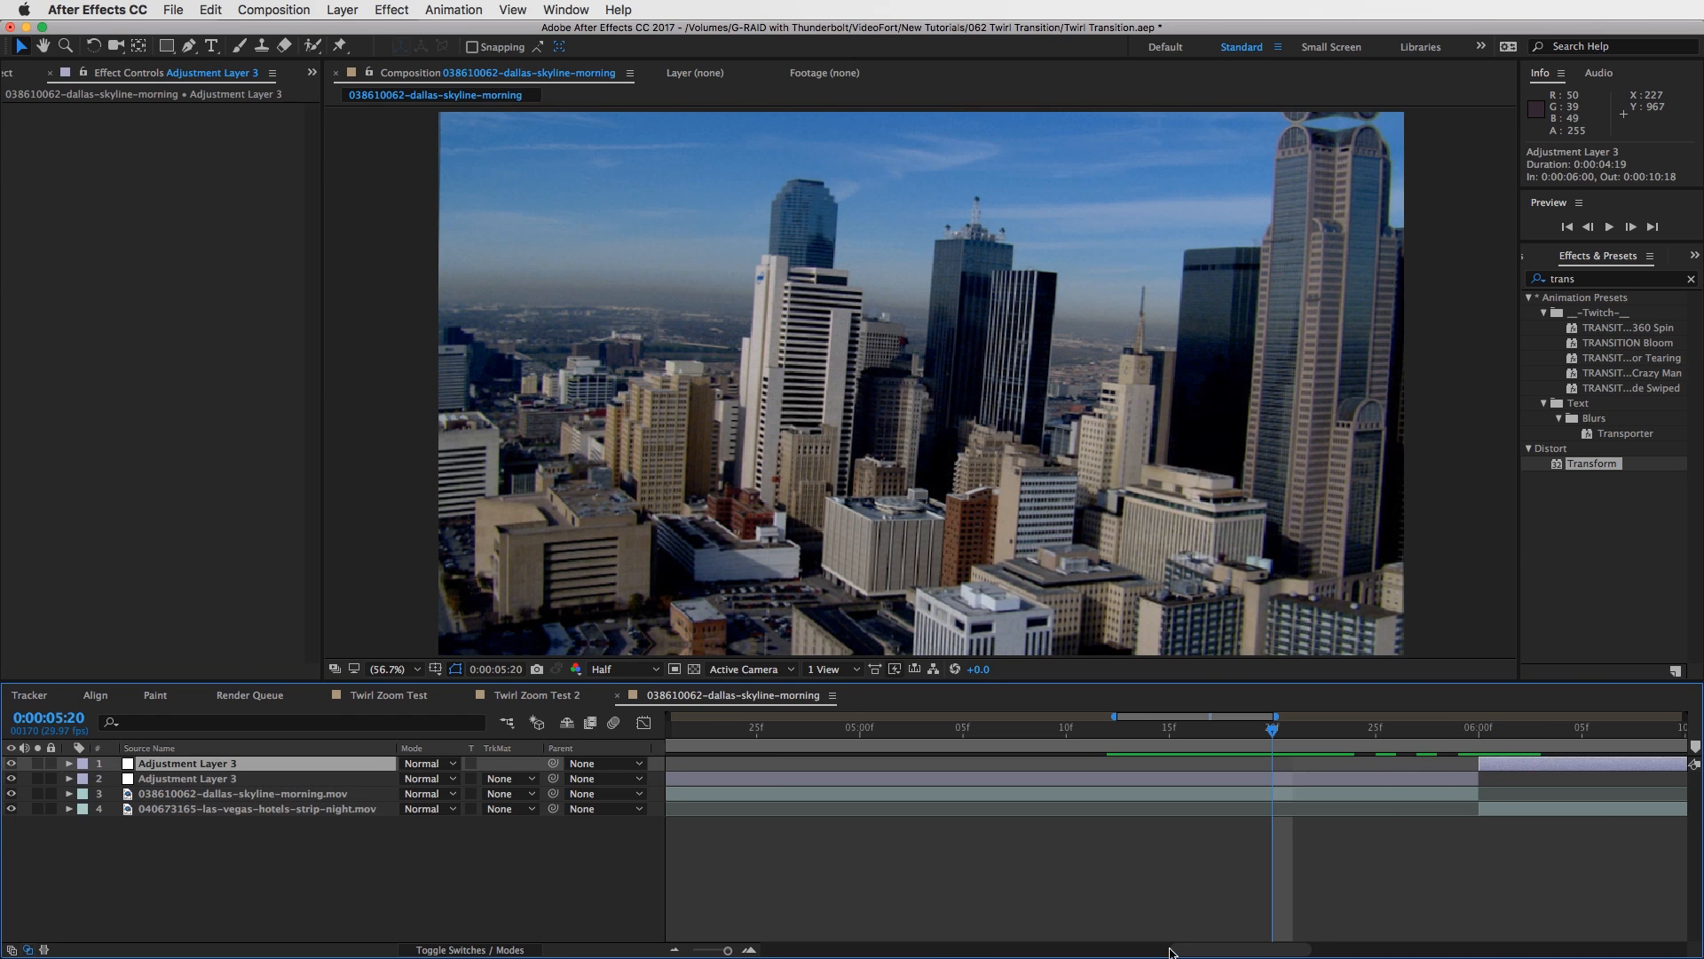
drag(1216, 952, 1273, 951)
click(1065, 724)
click(1095, 761)
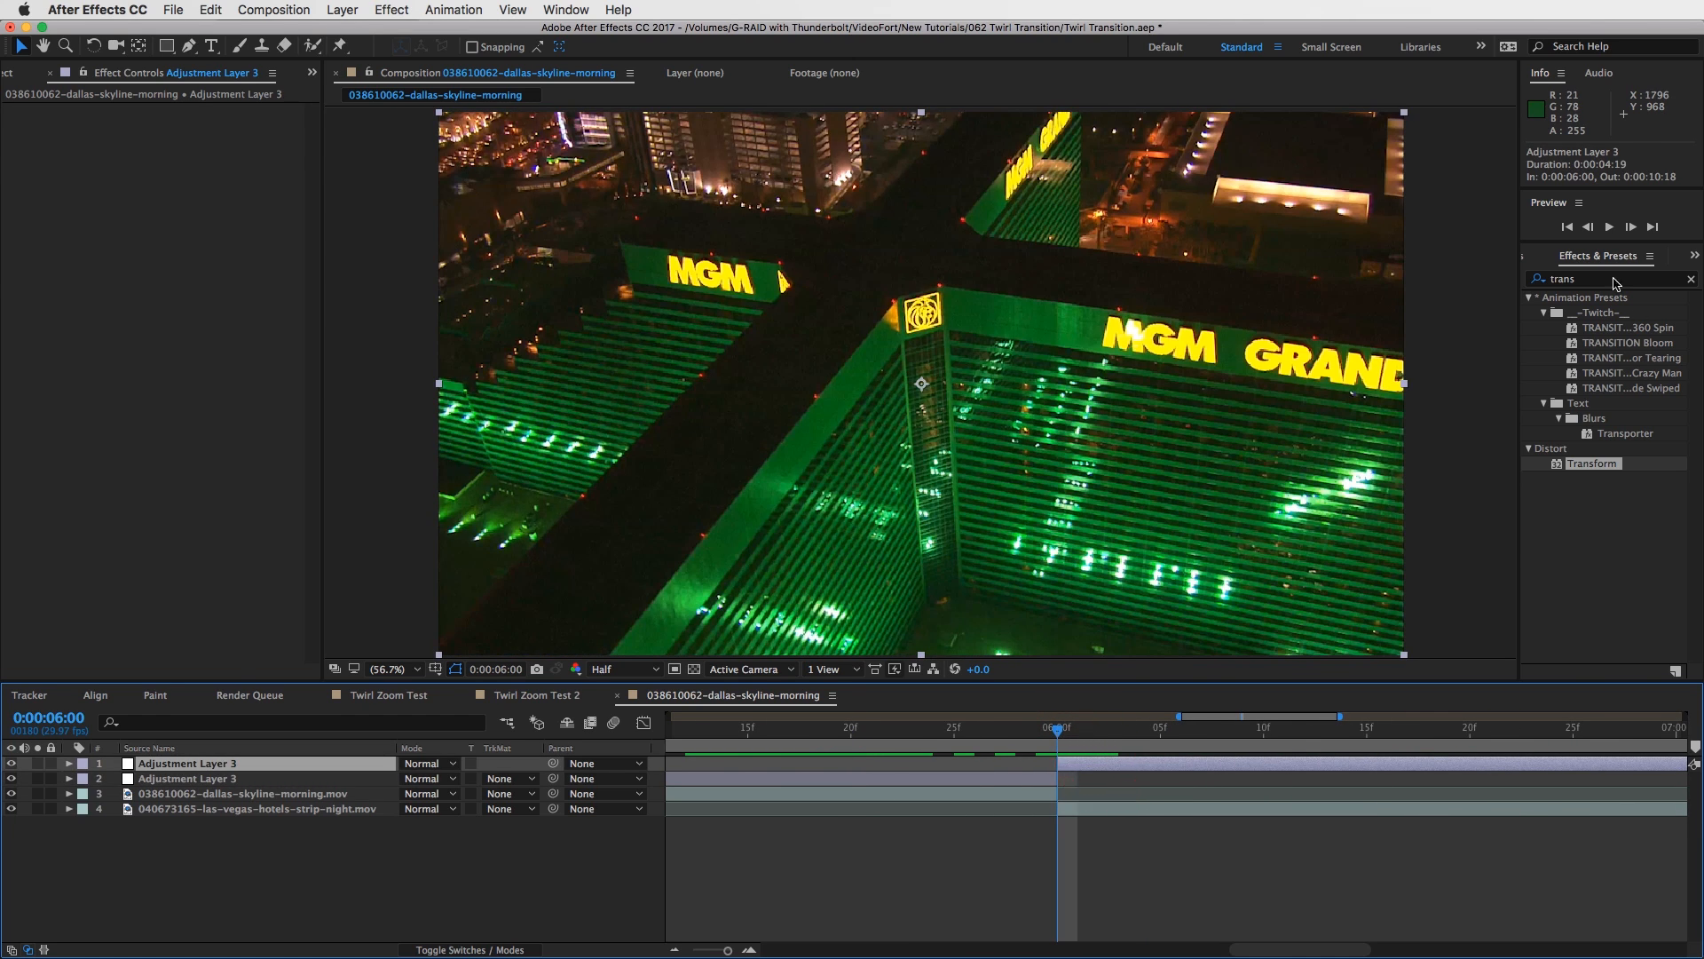
click(1689, 281)
click(1617, 278)
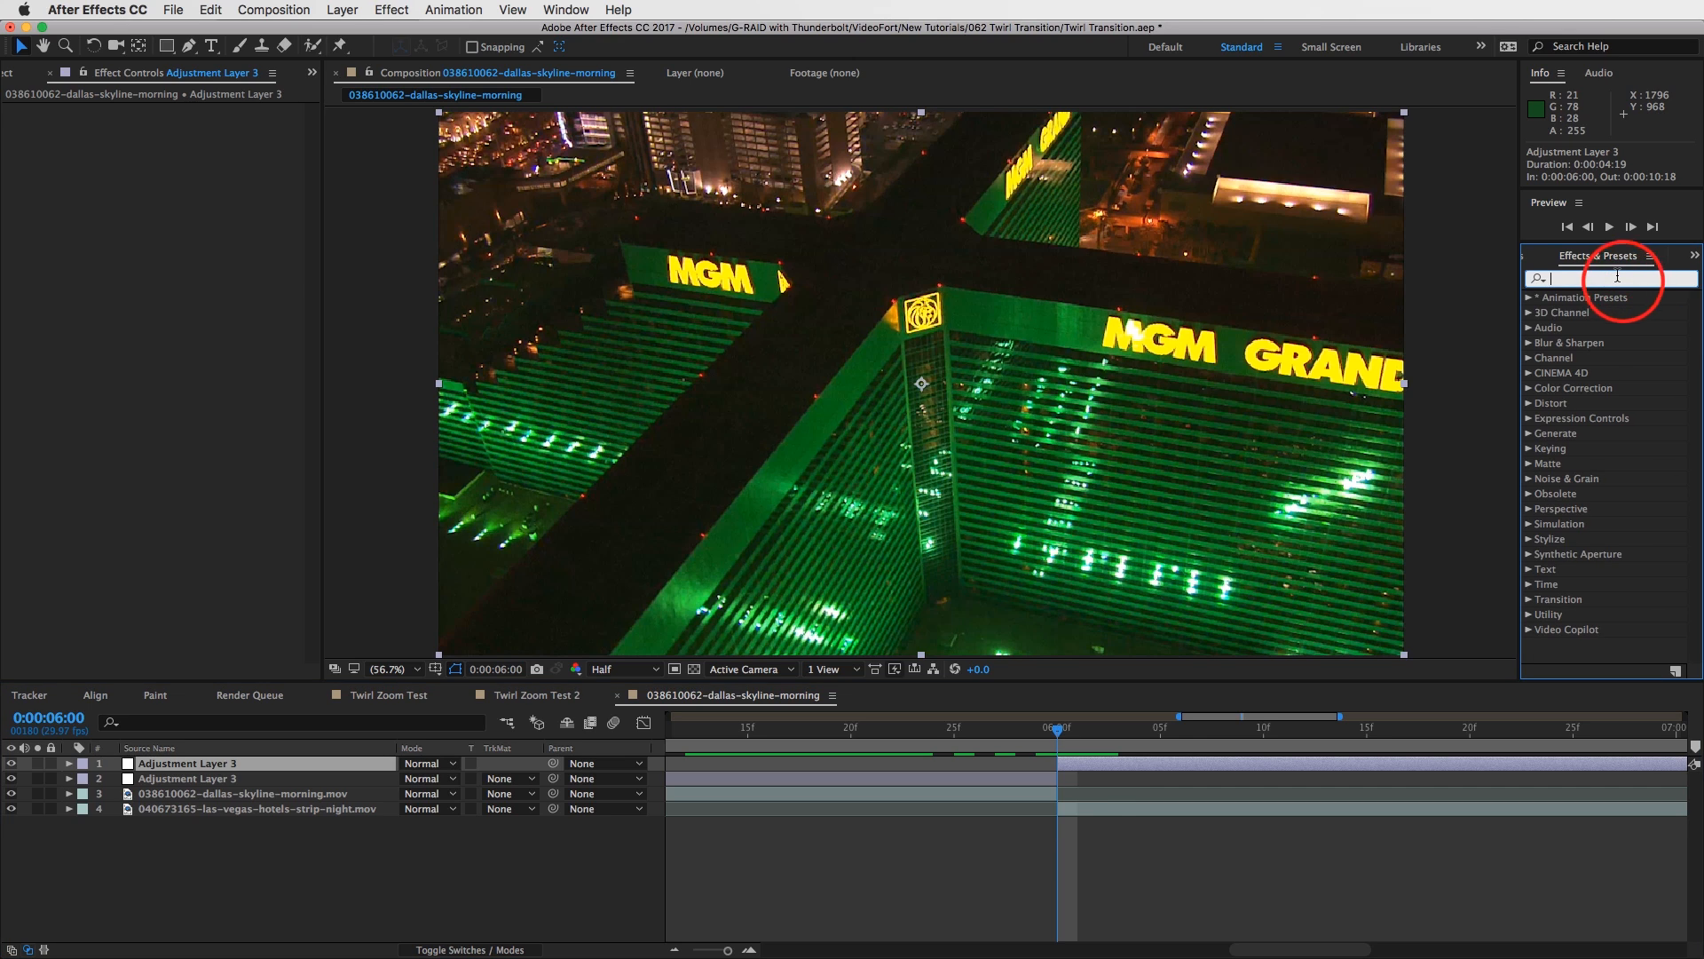
text(motion)
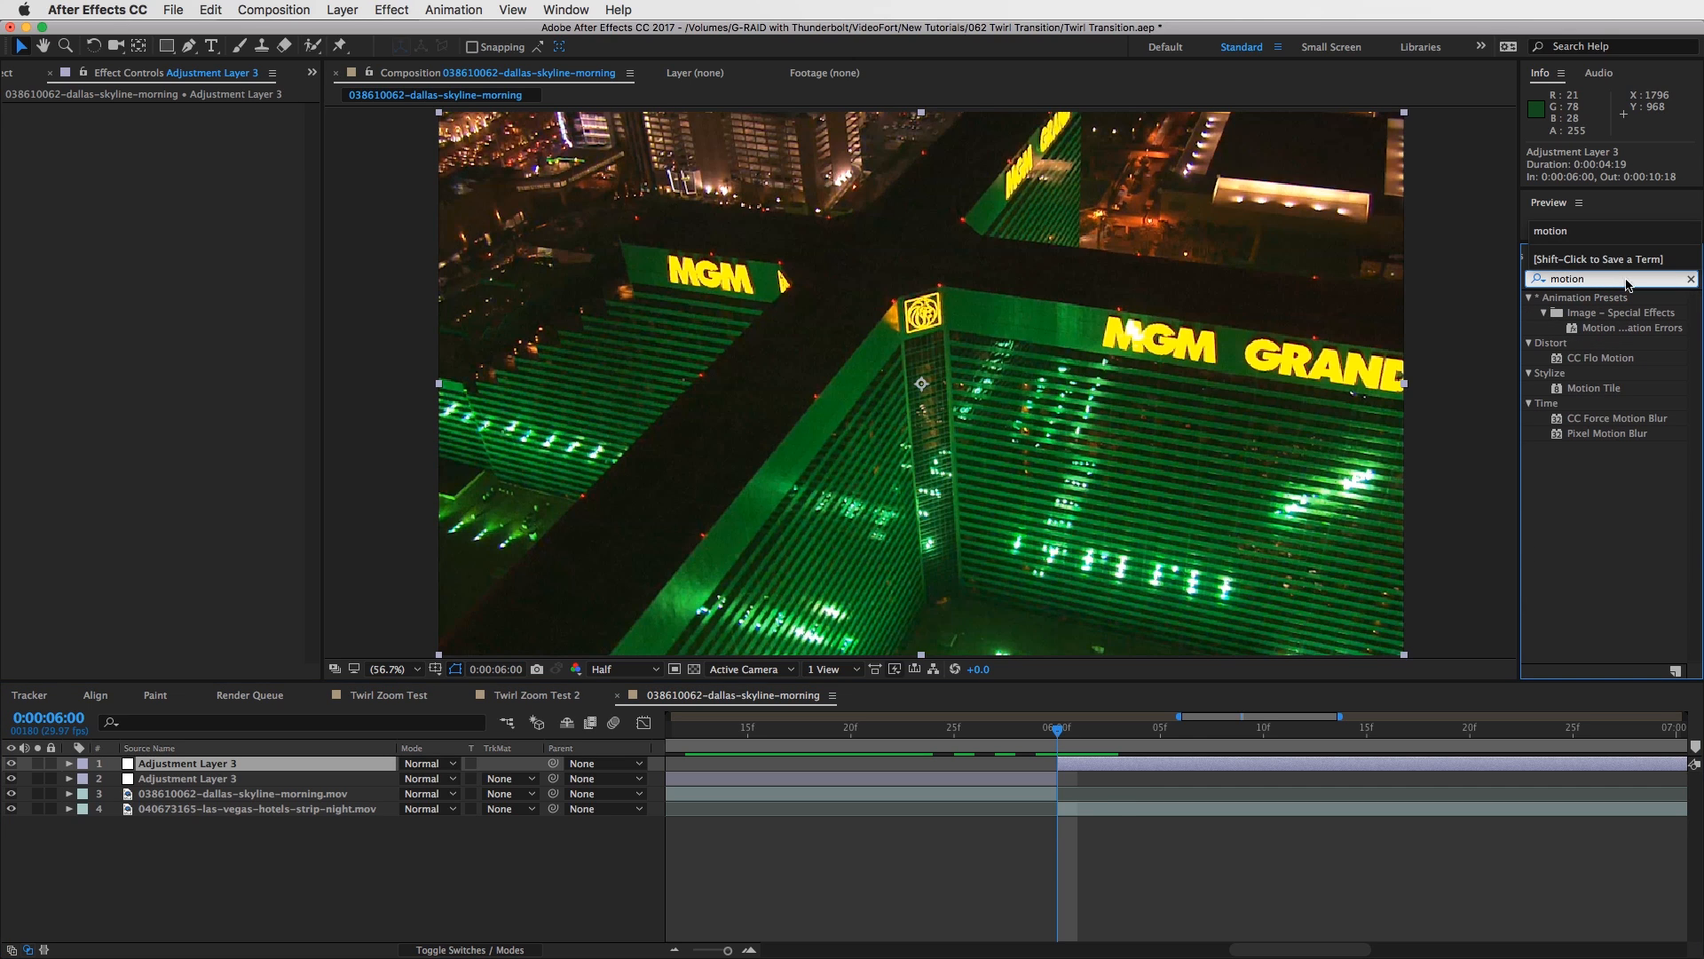
drag(1609, 388, 158, 268)
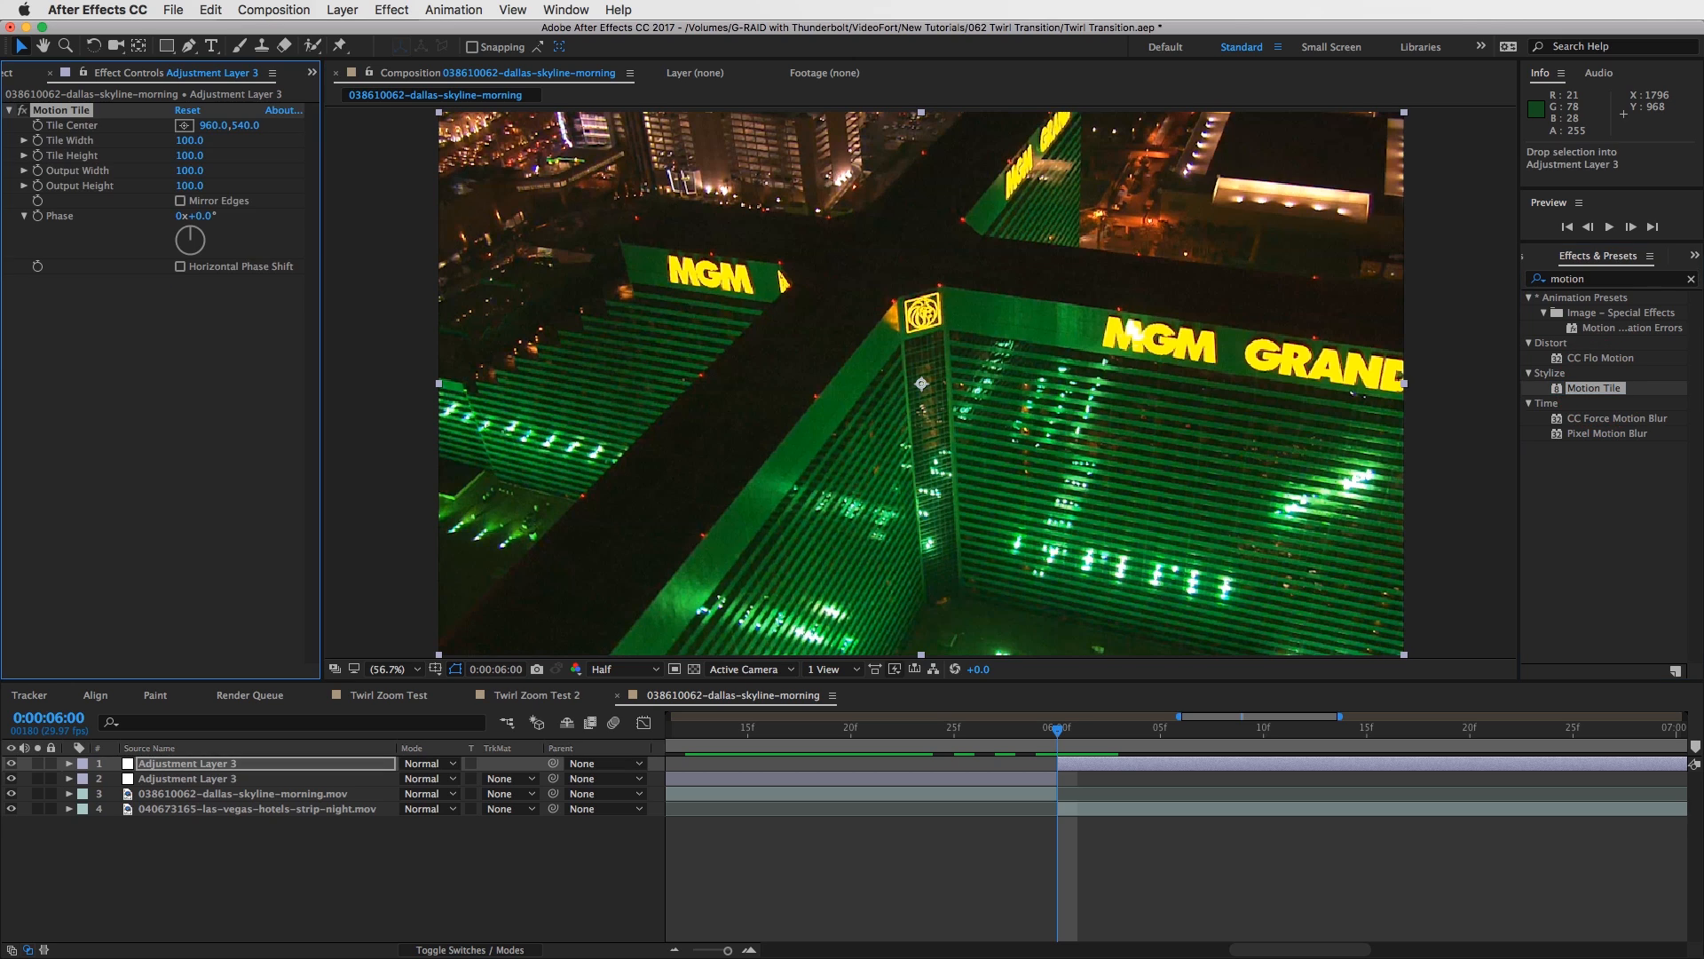
Find the Transform effect and add it below Motion Tile on the top adjustment layer.
click(1624, 278)
text(trans)
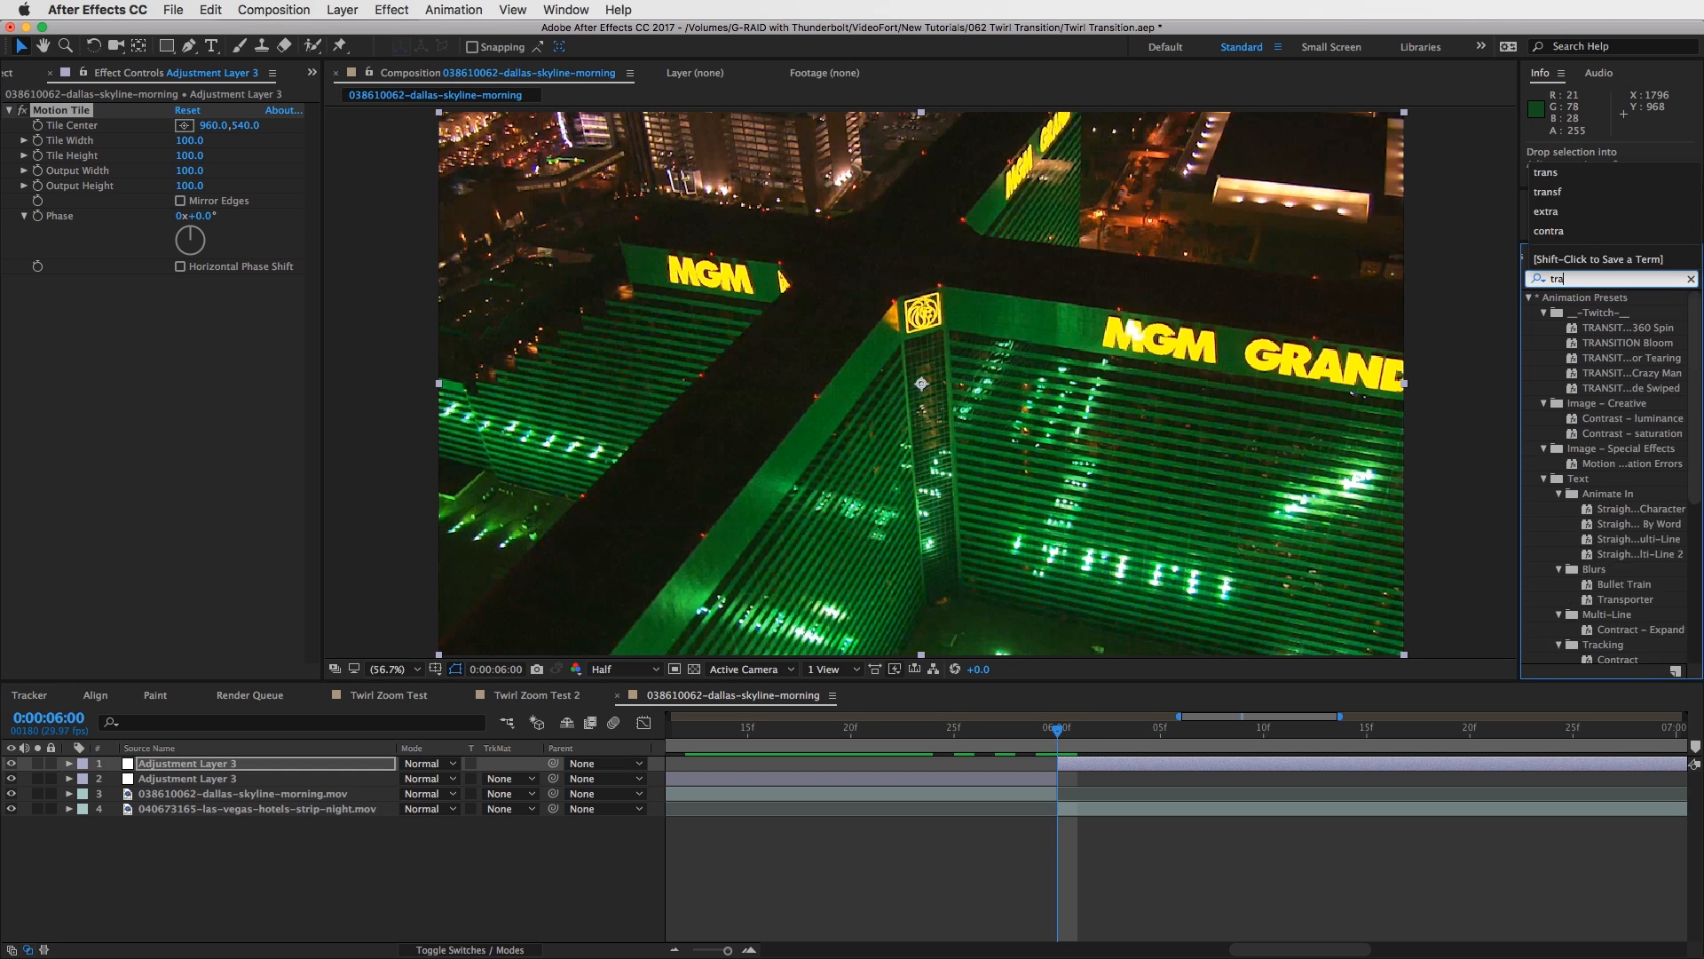
drag(1591, 461, 148, 394)
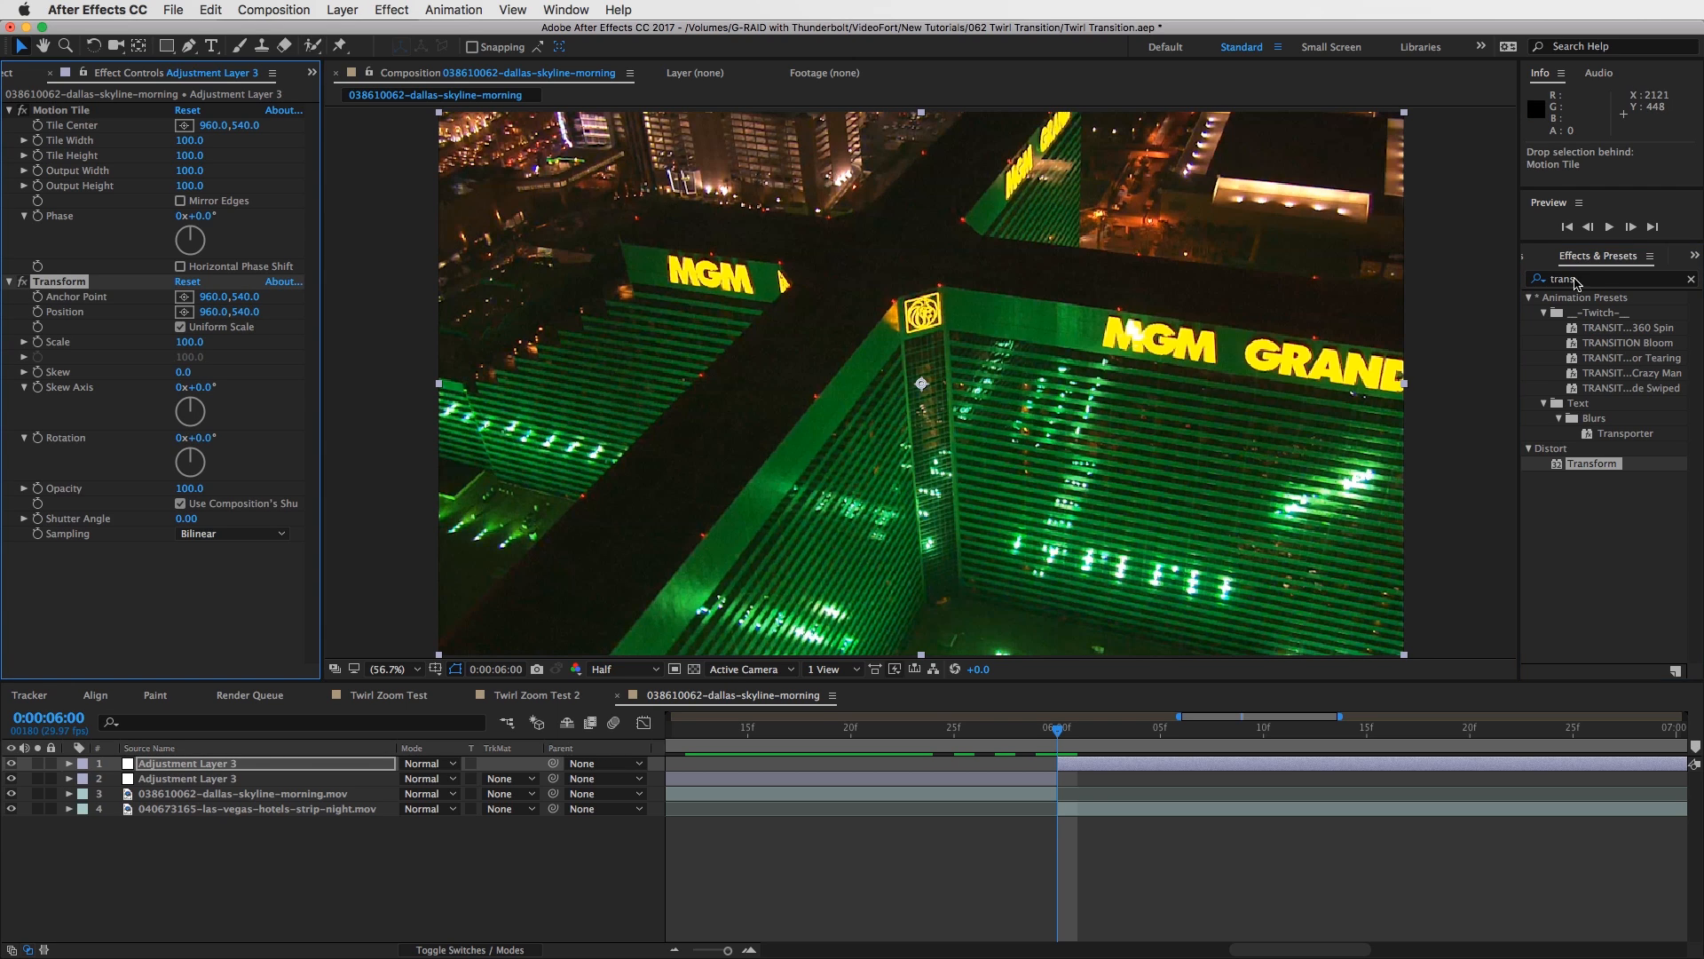
Try to add the Twirl effect below Transform on the top adjustment layer.
click(1589, 277)
text(twirl)
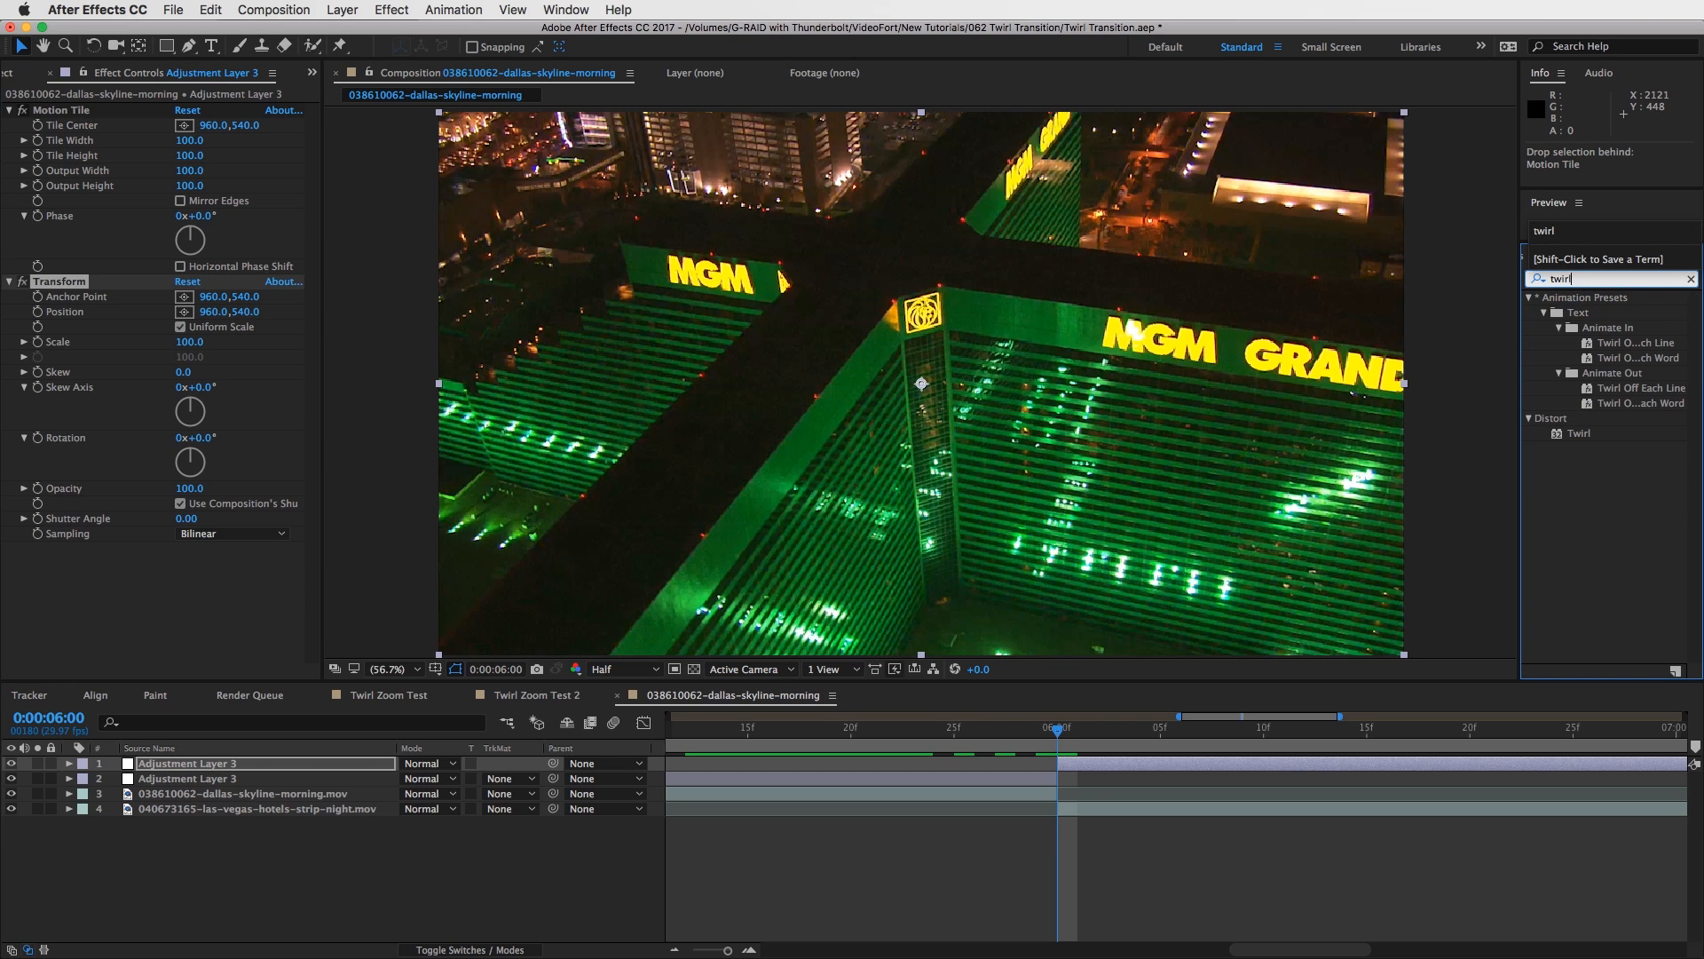
drag(1581, 434, 176, 623)
Find the Optics Compensation effect and add it below Transform on the top adjustment layer.
click(1588, 282)
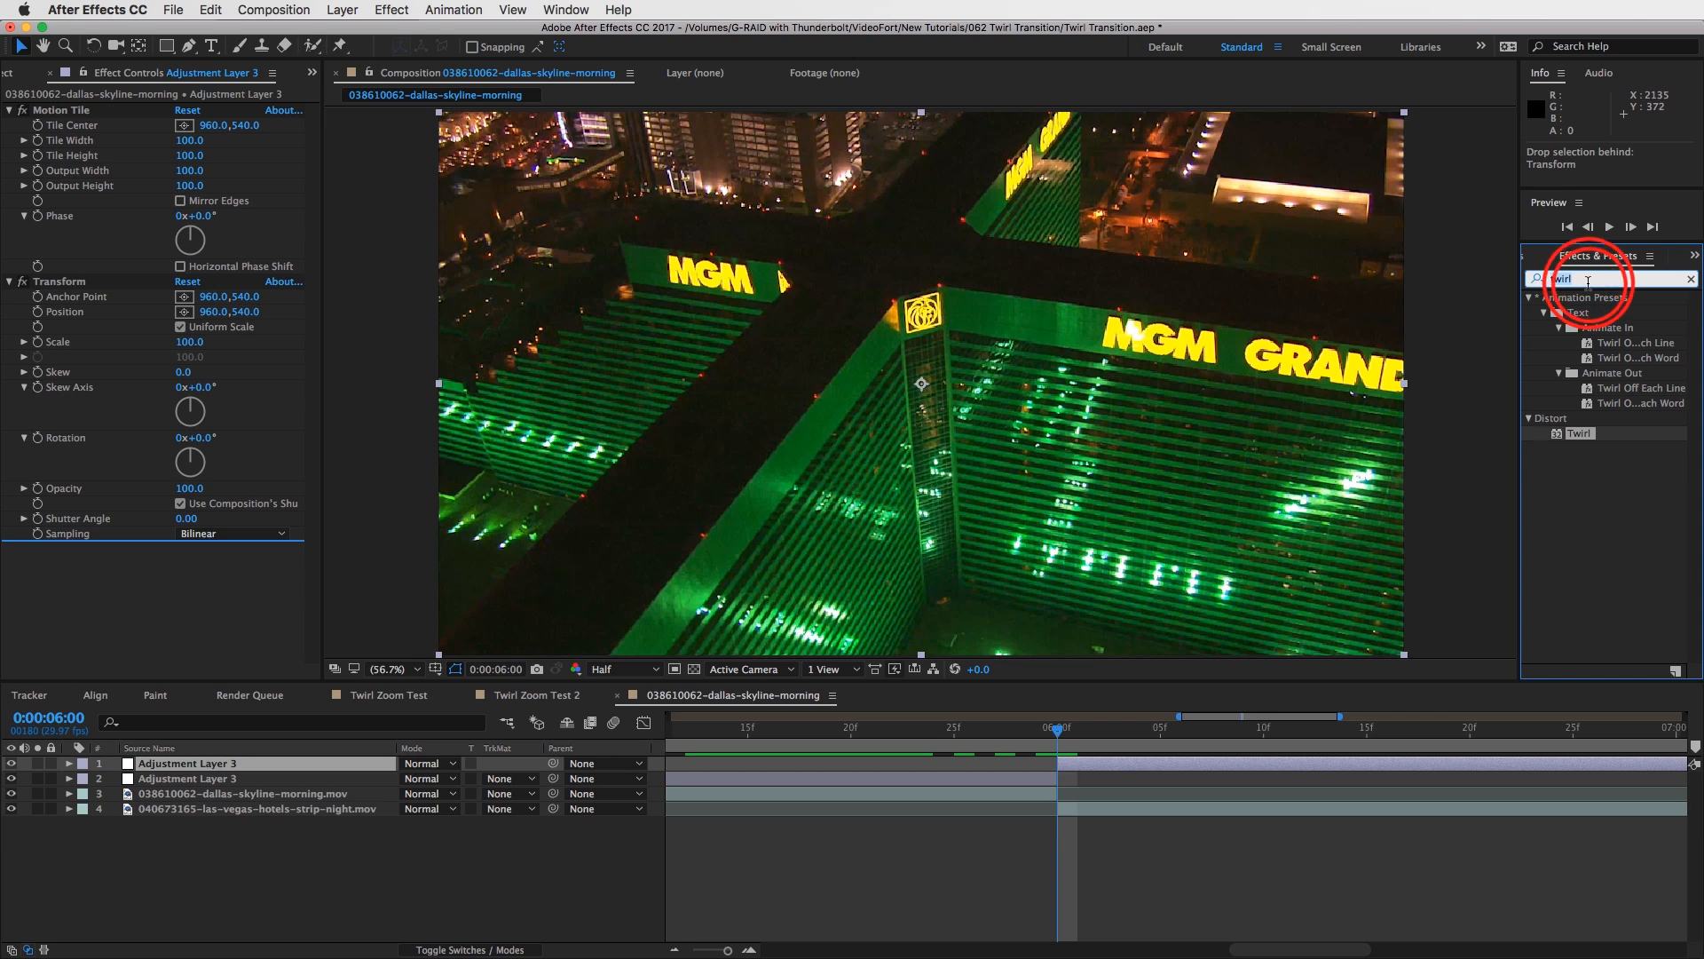
text(optic)
drag(1605, 312, 226, 562)
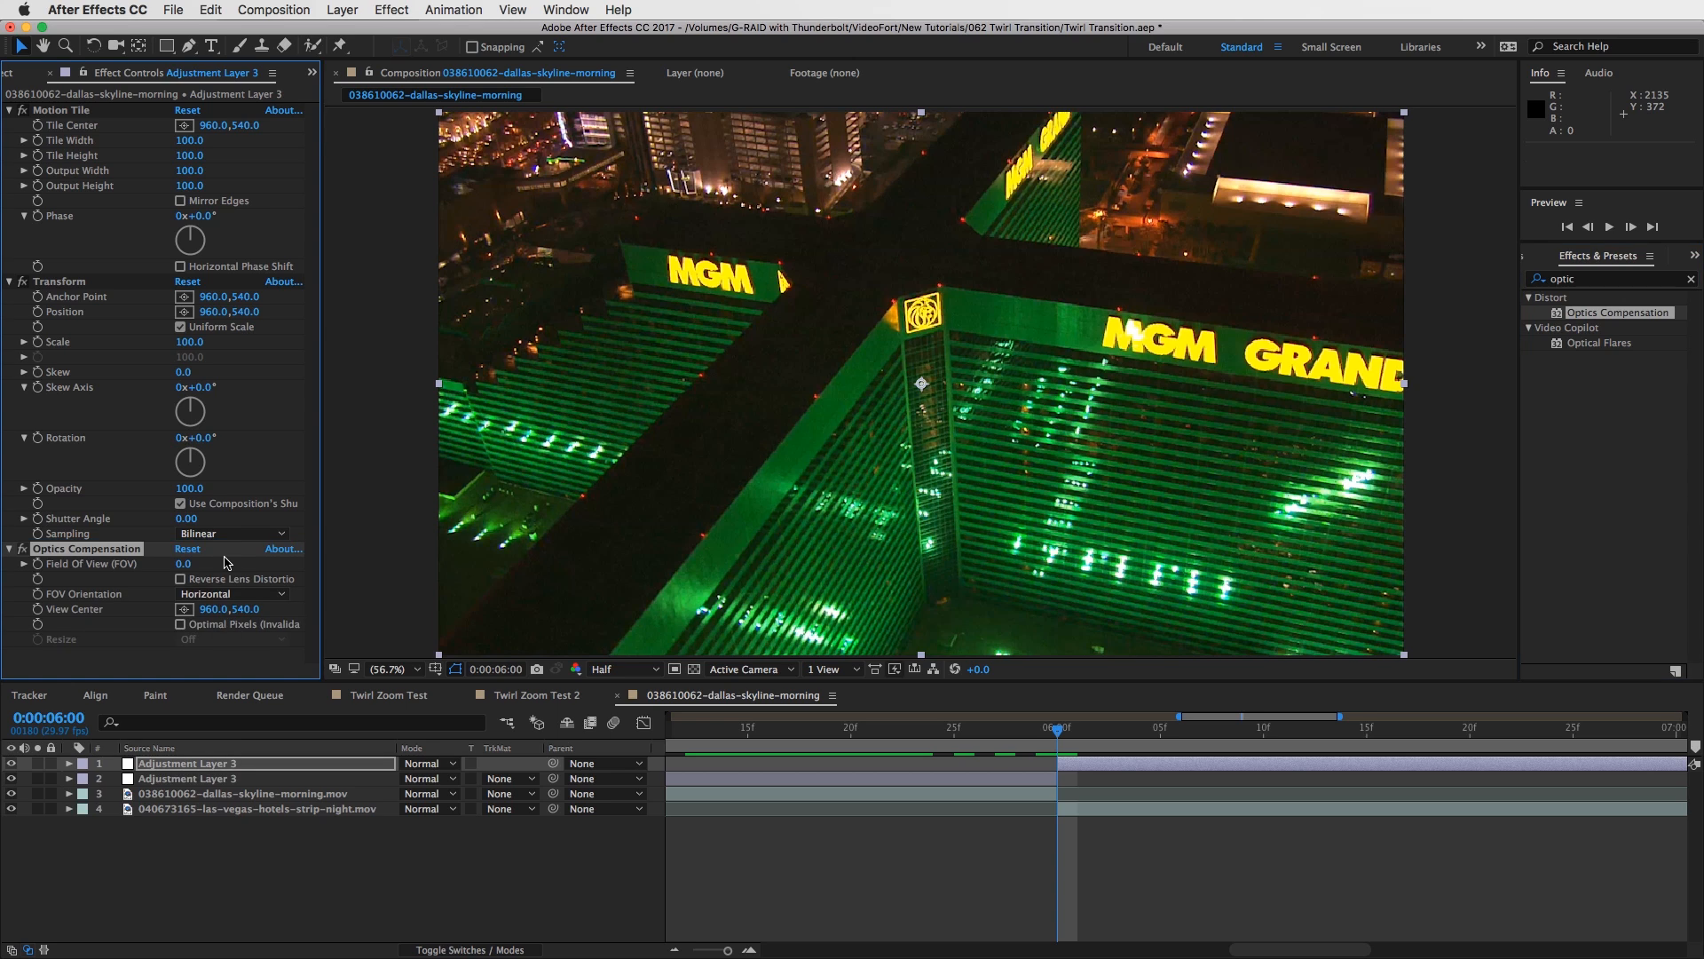
Set the top adjustment layer's Transform Scale to 20 and keyframe it at 0:00:06:00.
click(1077, 764)
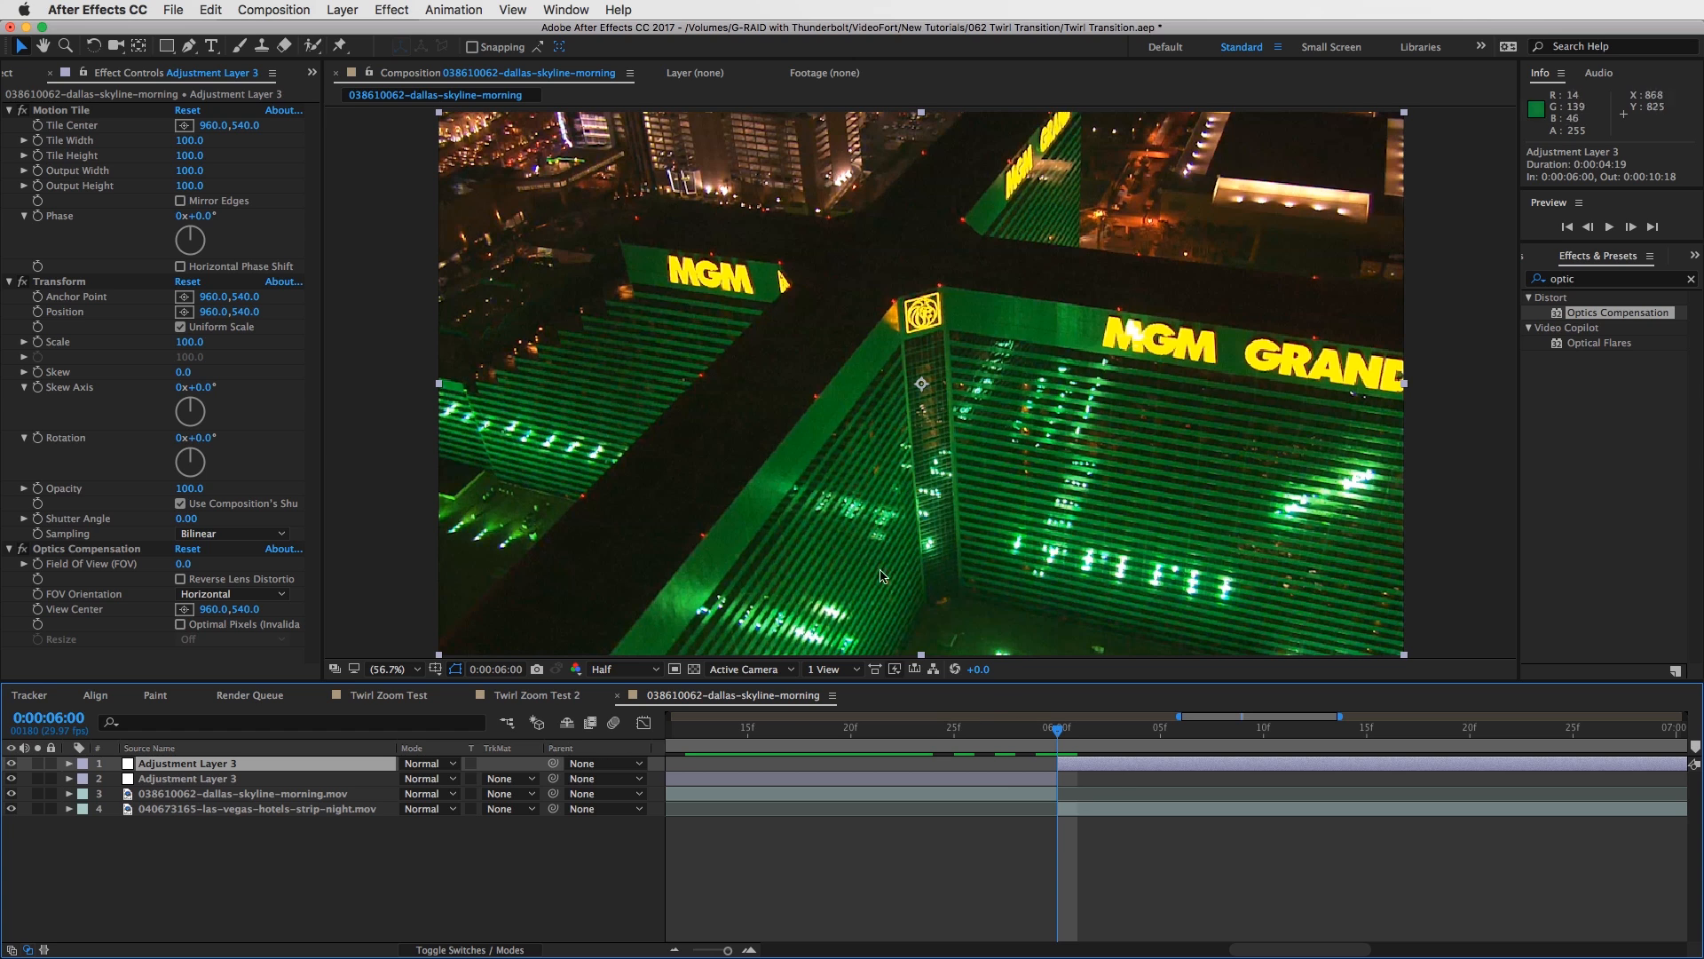
click(1030, 727)
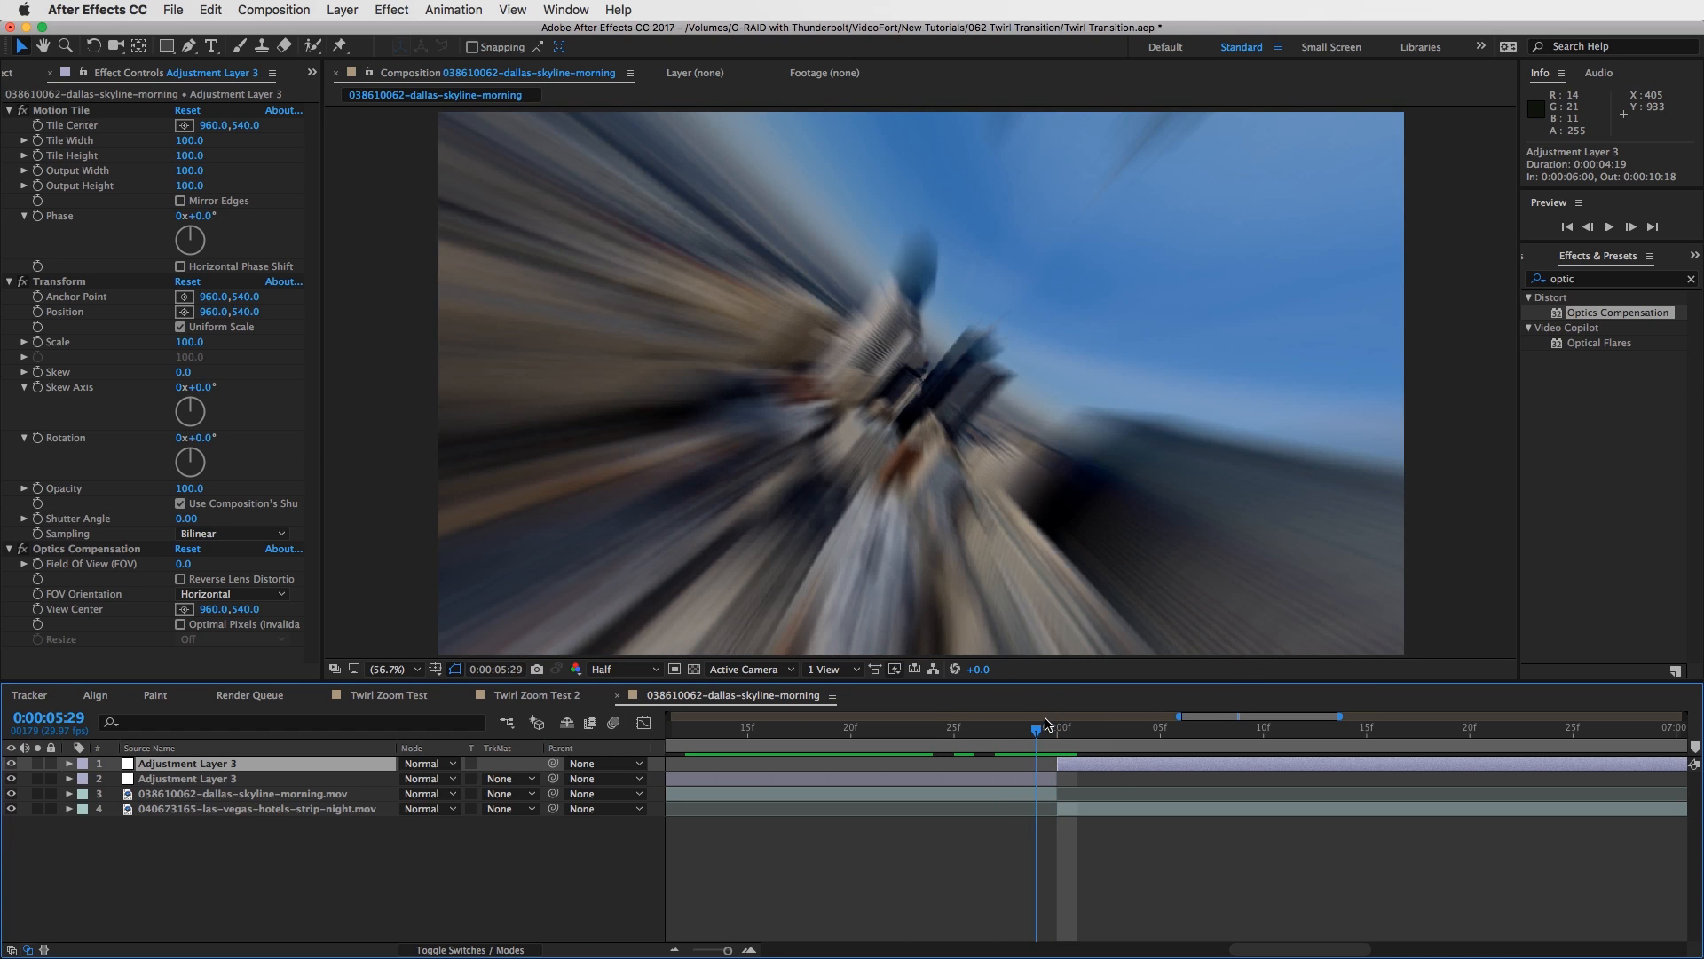
click(1060, 727)
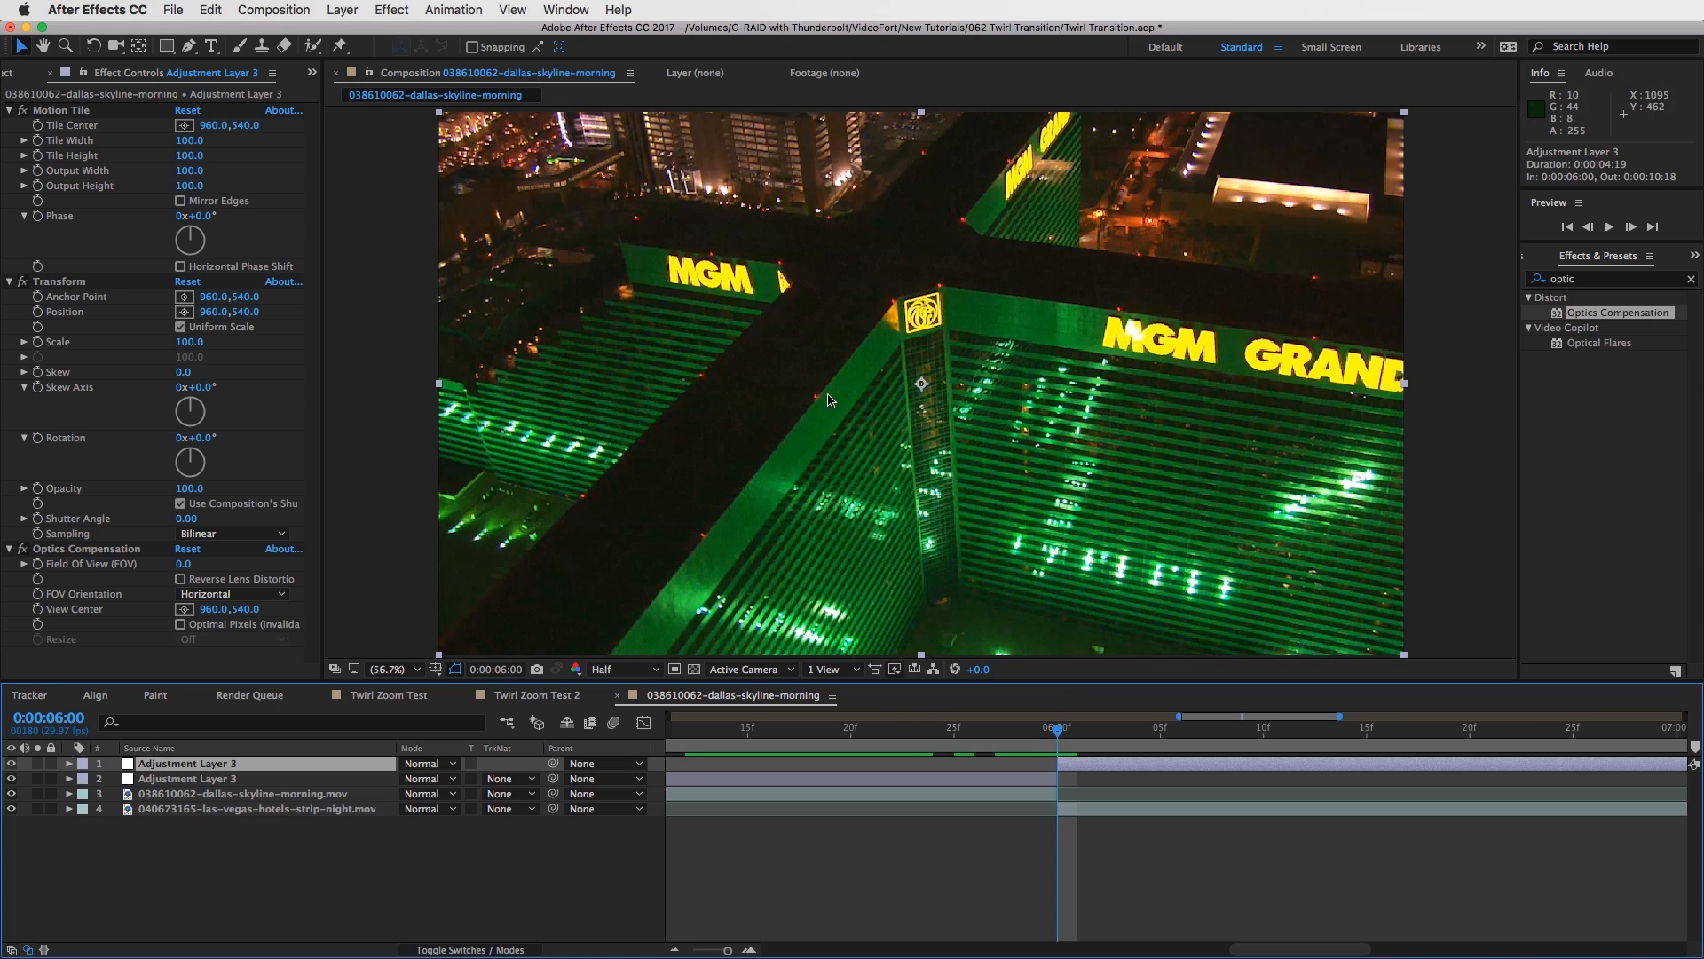
click(1082, 764)
click(189, 342)
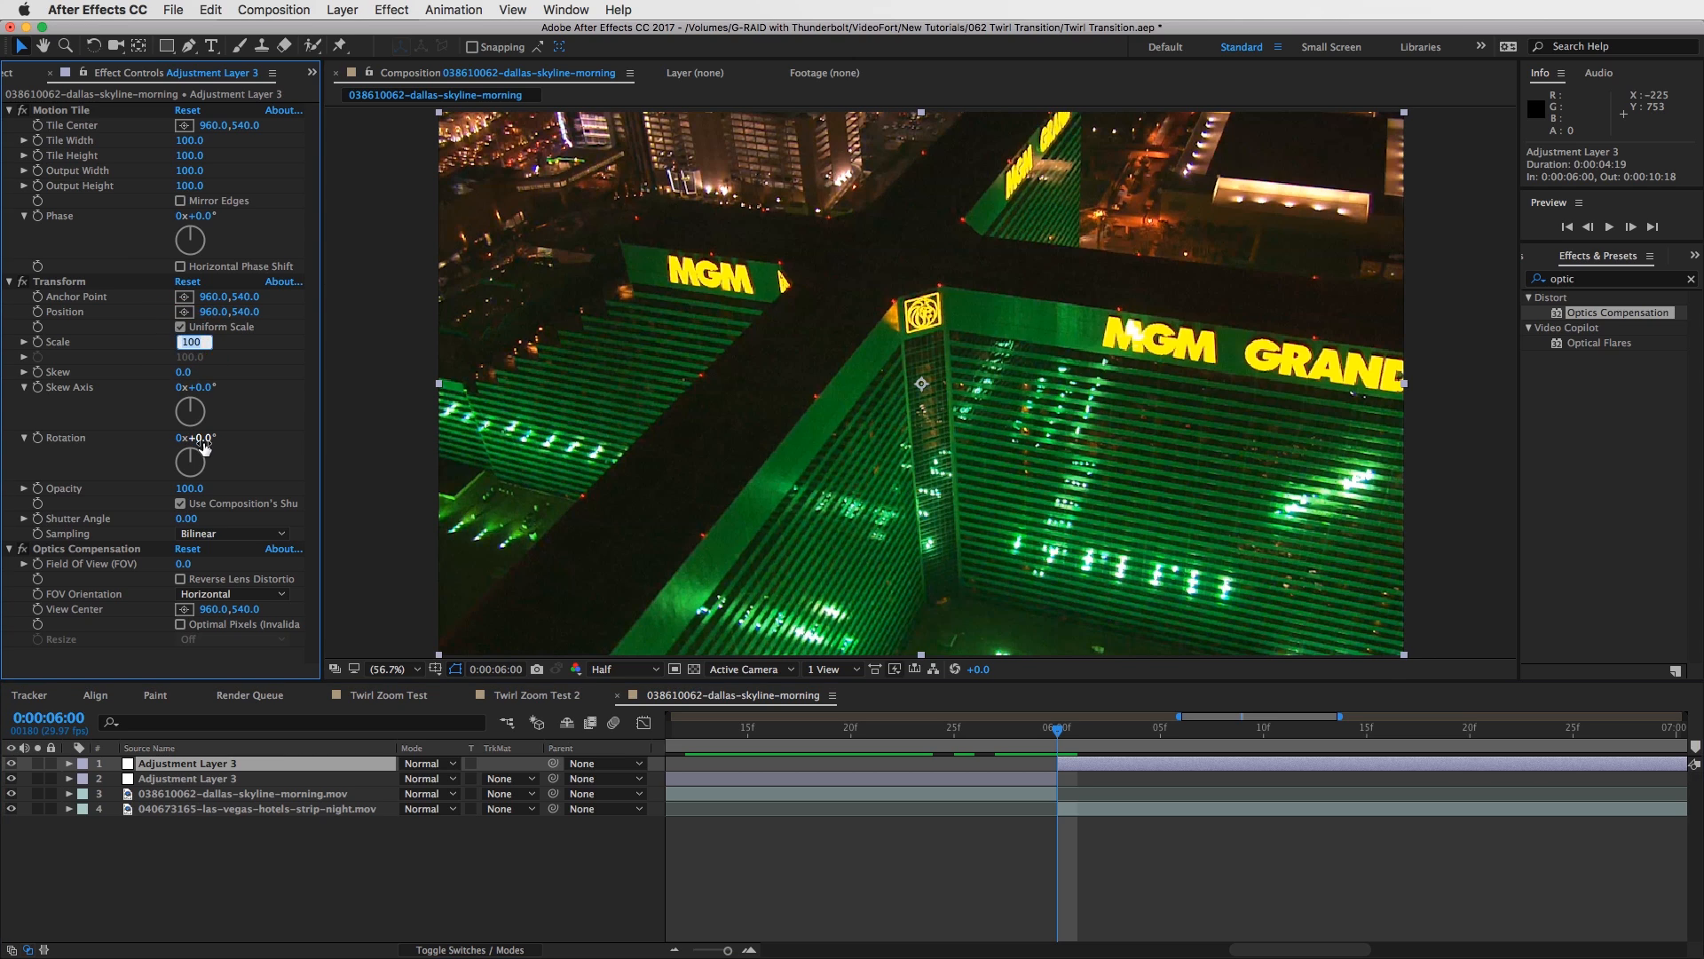
text(20)
key(Return)
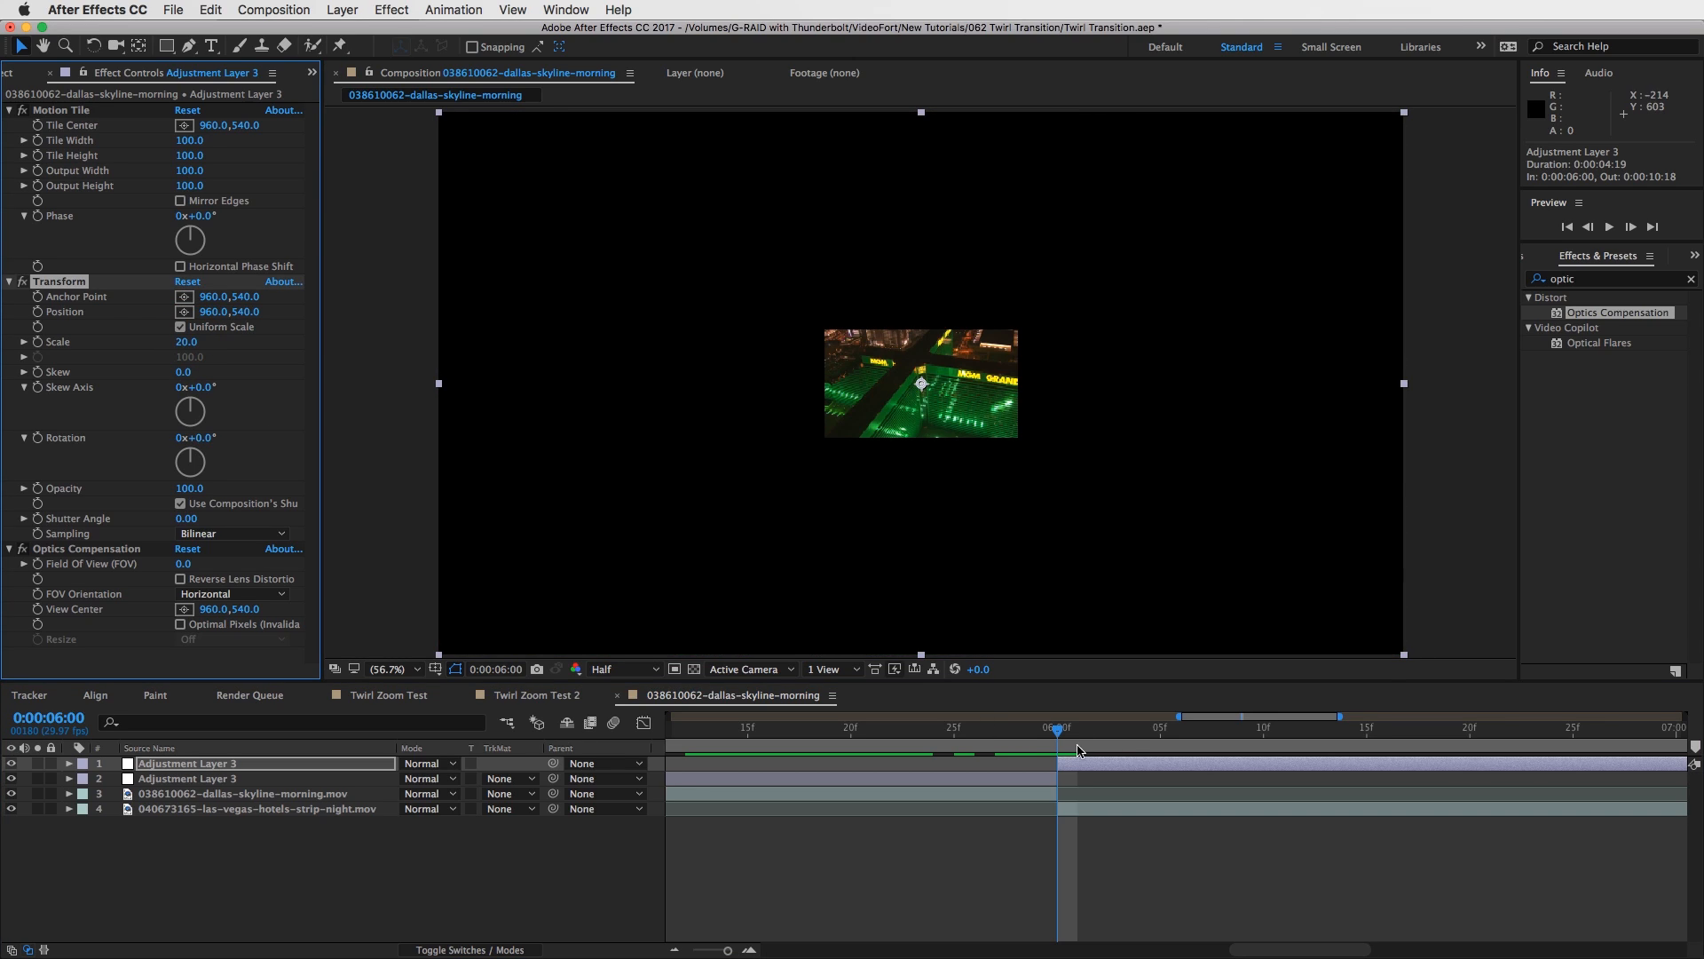
click(37, 342)
key(space)
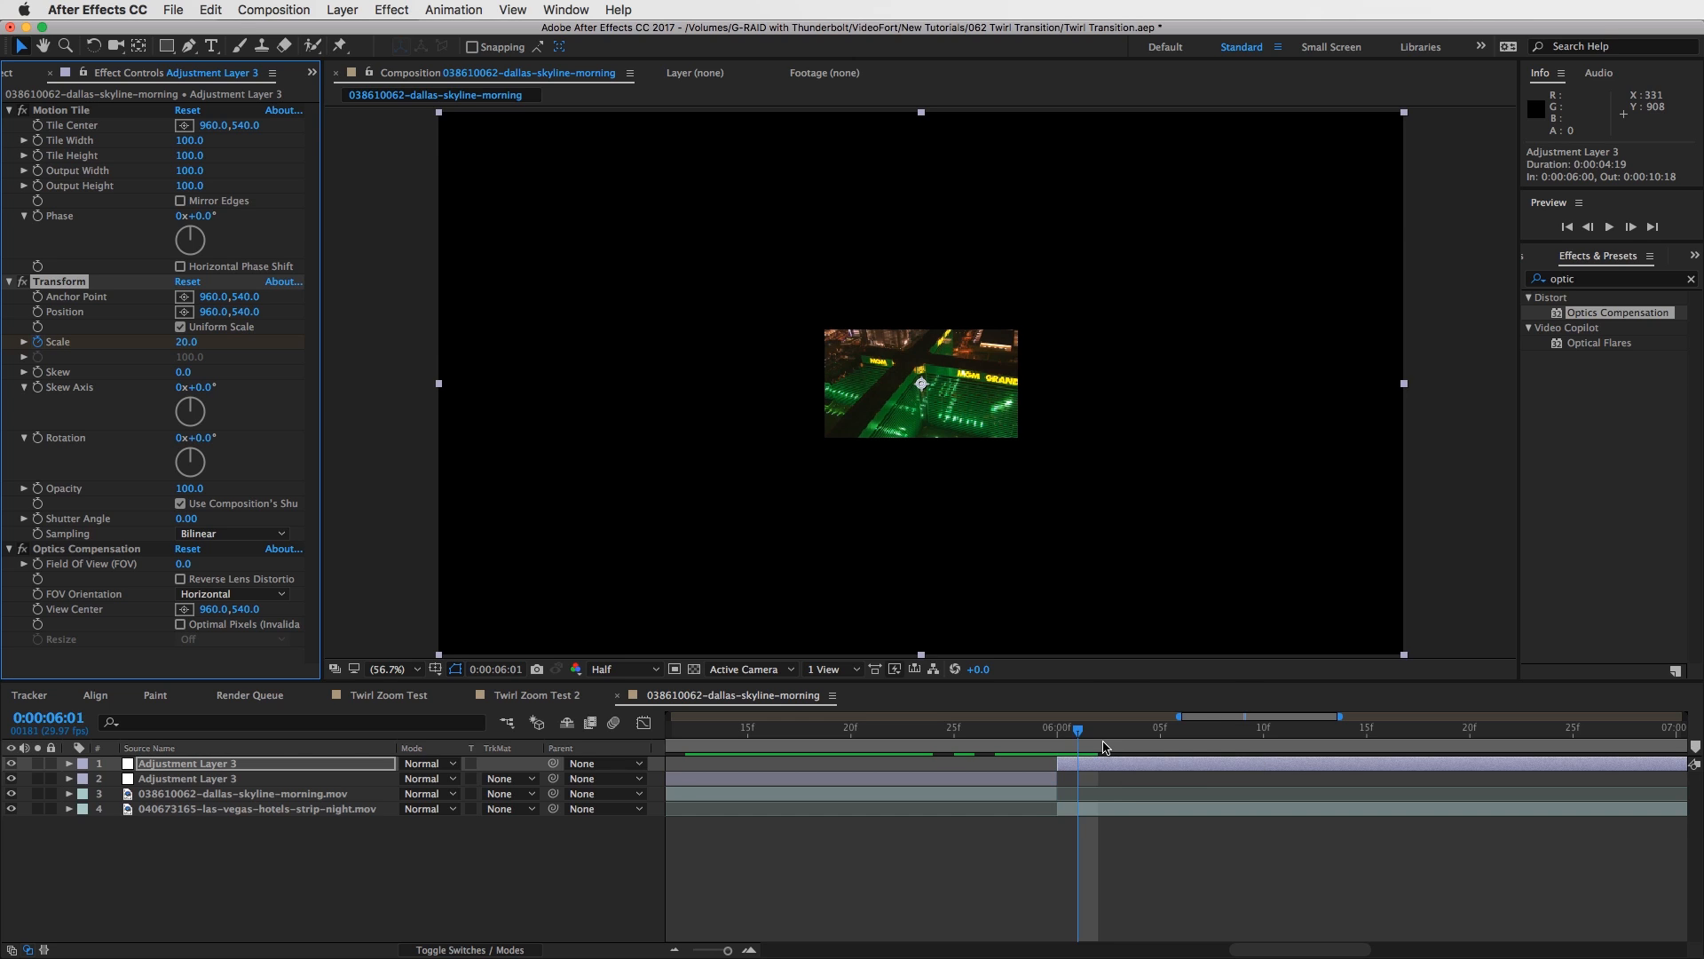
Keyframe the top adjustment layer's Transform Scale at 100 at 0:00:06:05.
key(space)
click(186, 342)
text(100)
key(Return)
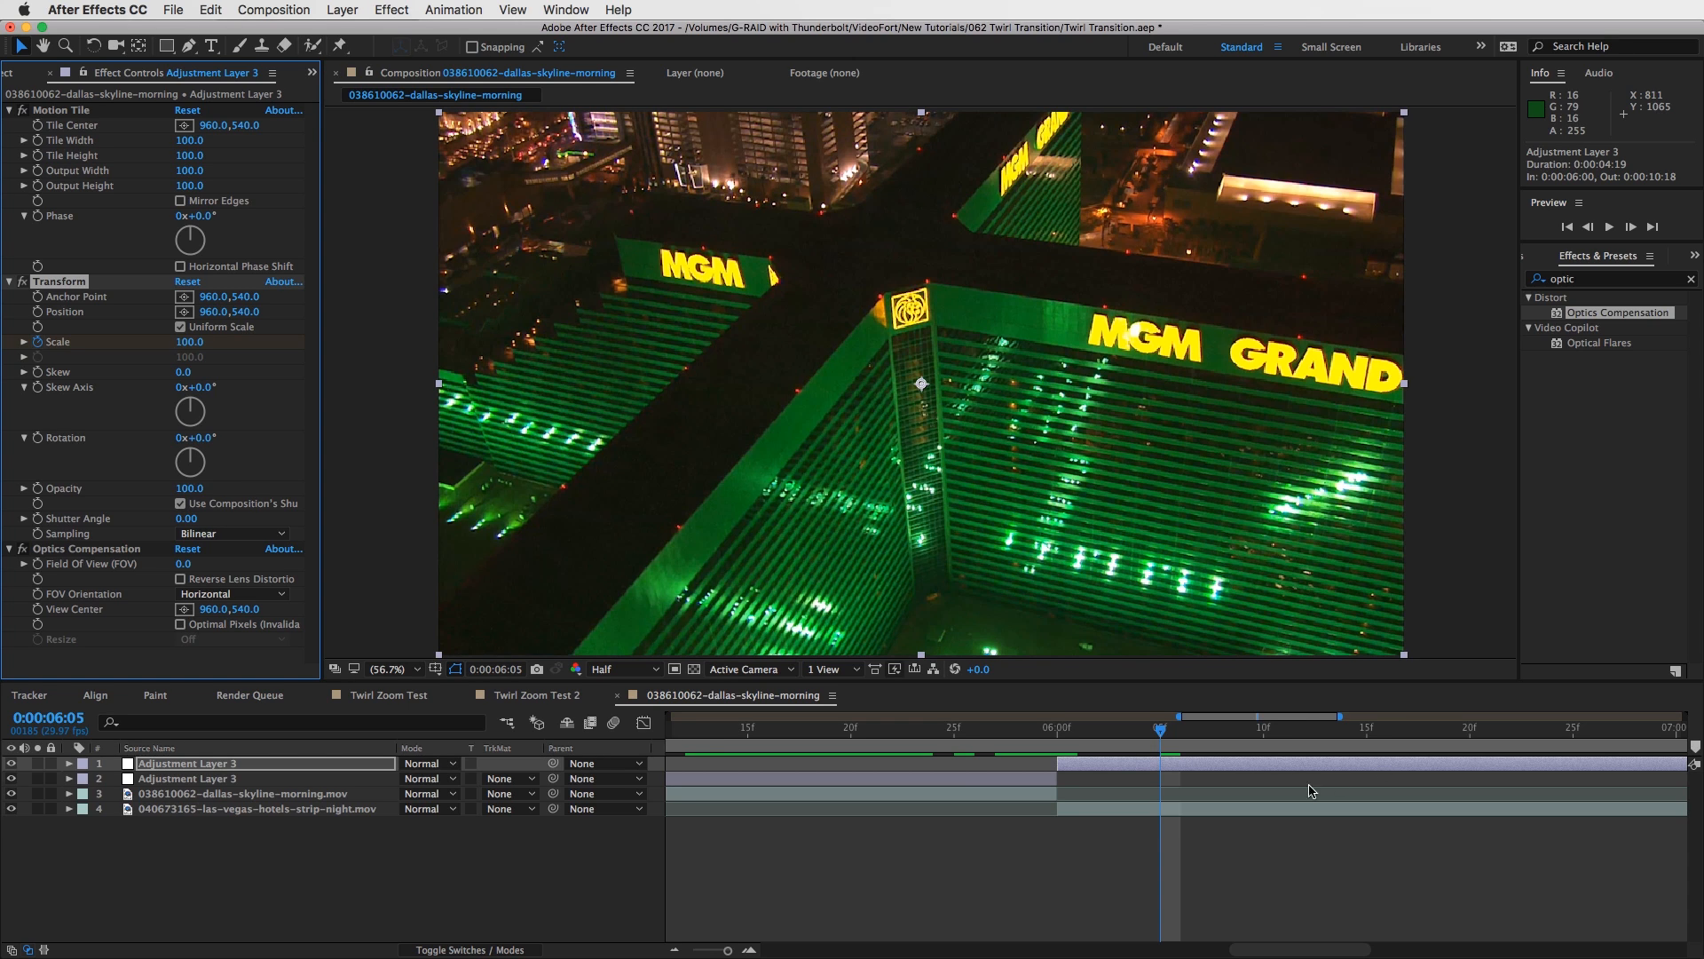
Easy-ease the top adjustment layer's two Scale keyframes and shape their speed graph to peak just after 0:00:06:00.
key(u)
click(1200, 786)
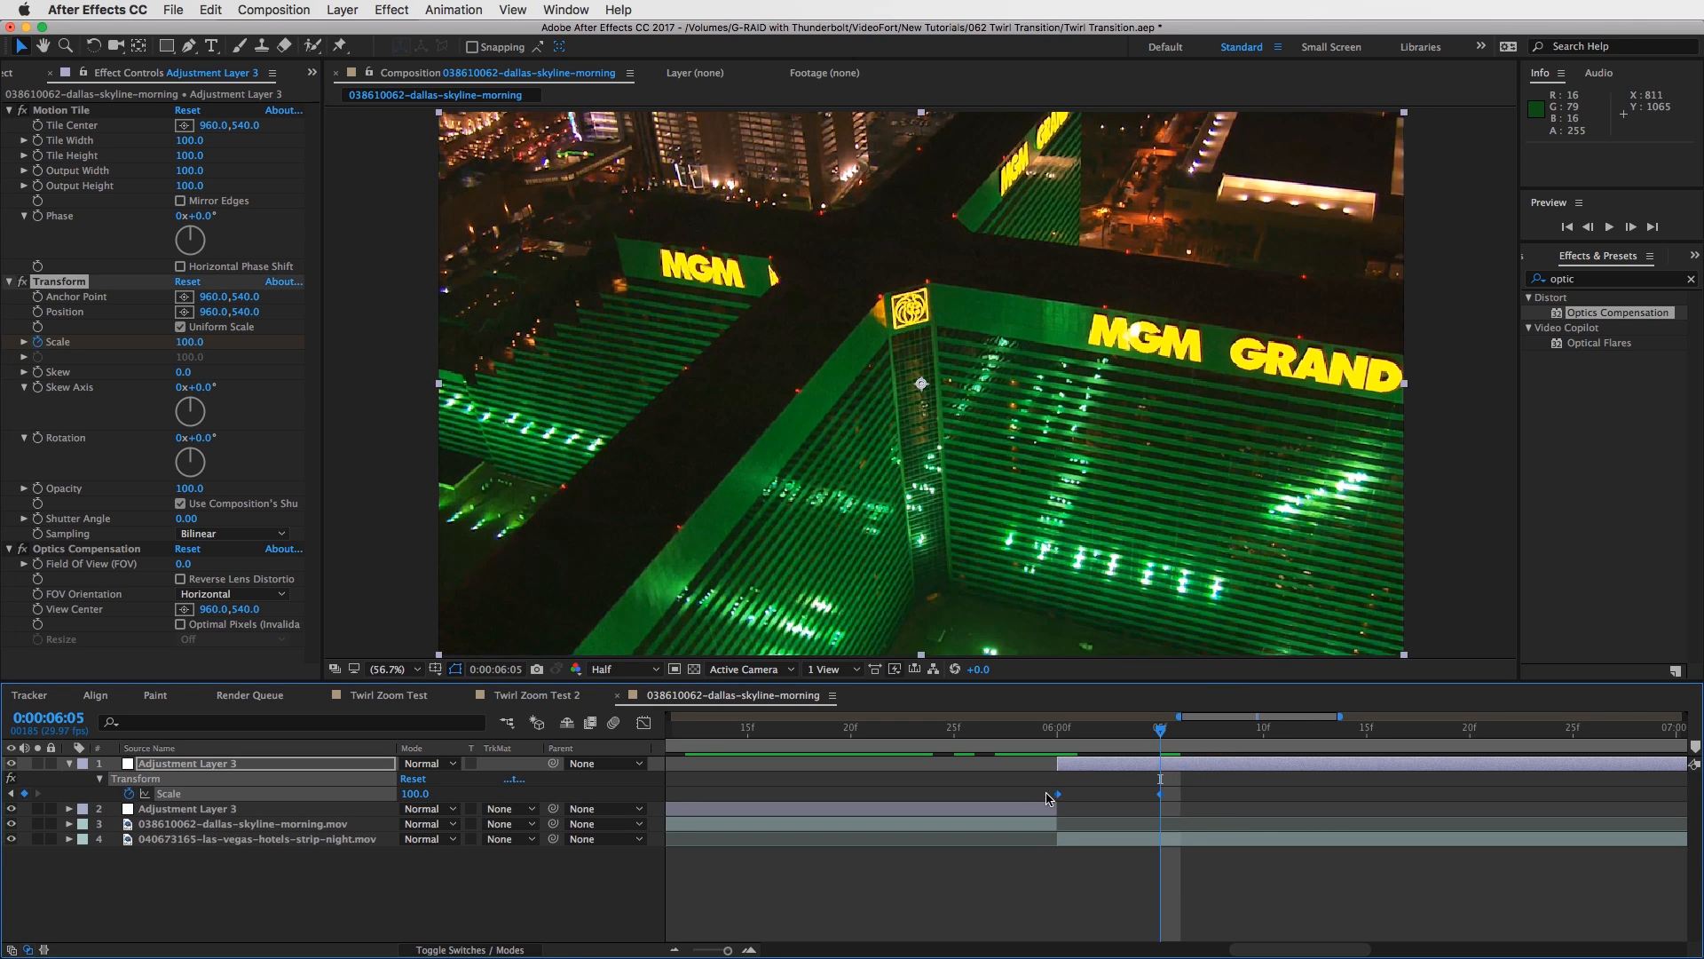
right_click(1060, 798)
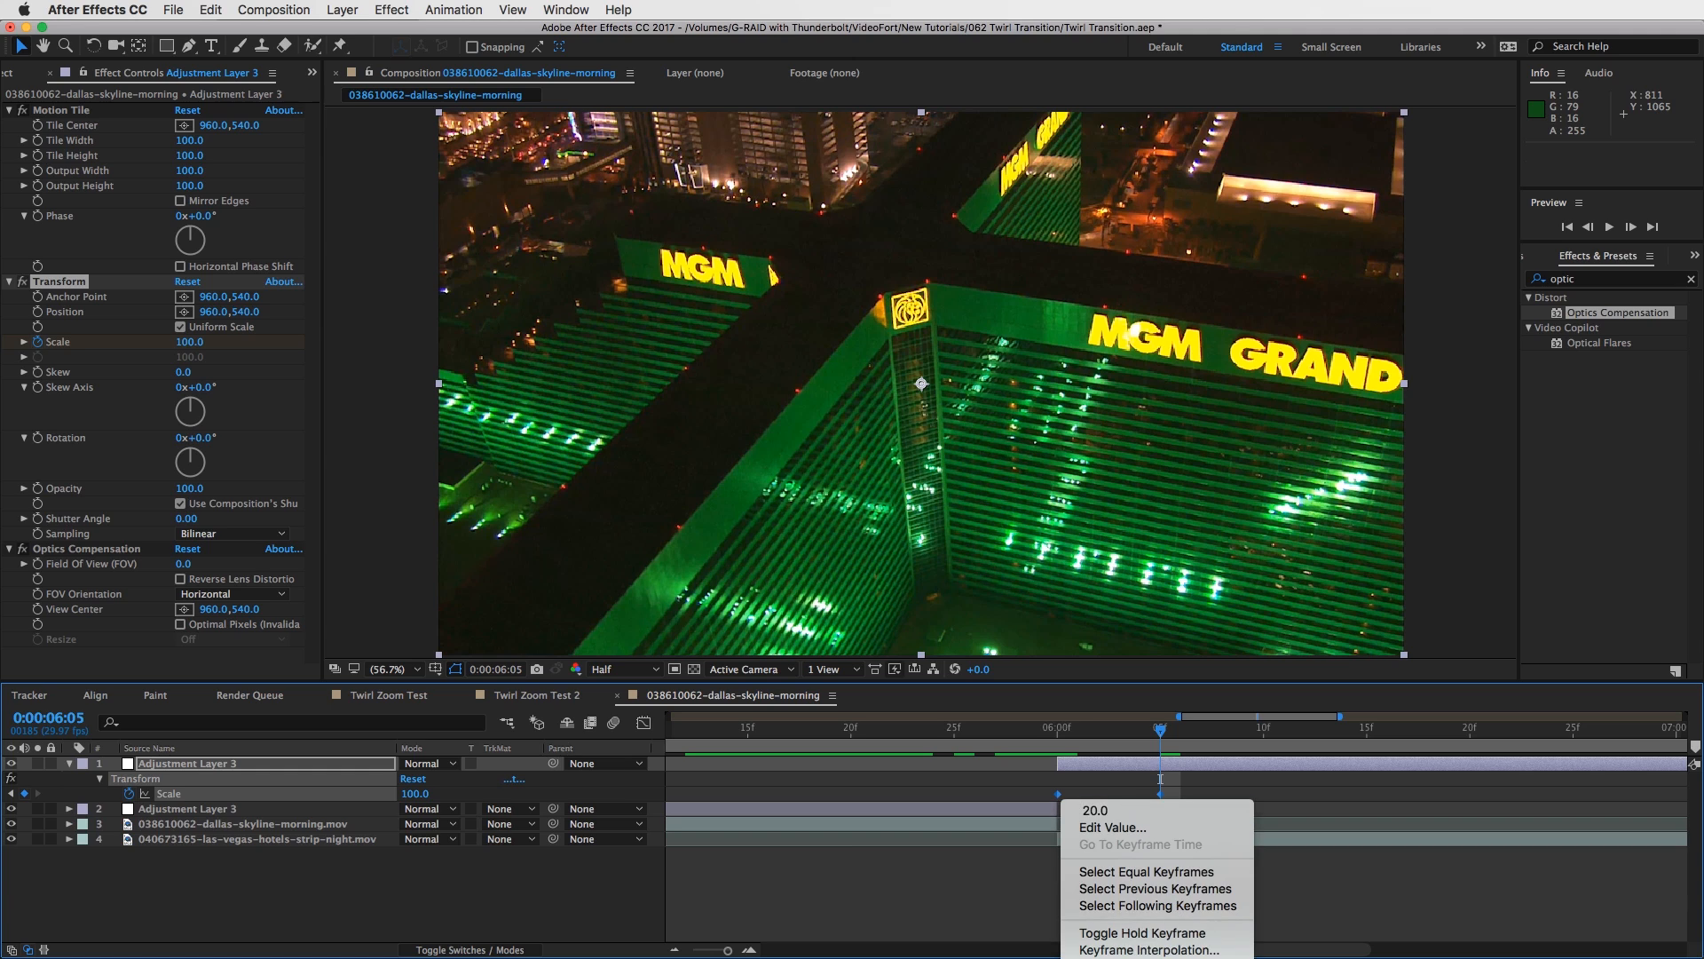
key(Escape)
click(643, 722)
click(1073, 903)
mouse_move(1076, 905)
mouse_down()
mouse_move(1132, 904)
mouse_move(1108, 903)
mouse_up()
click(644, 721)
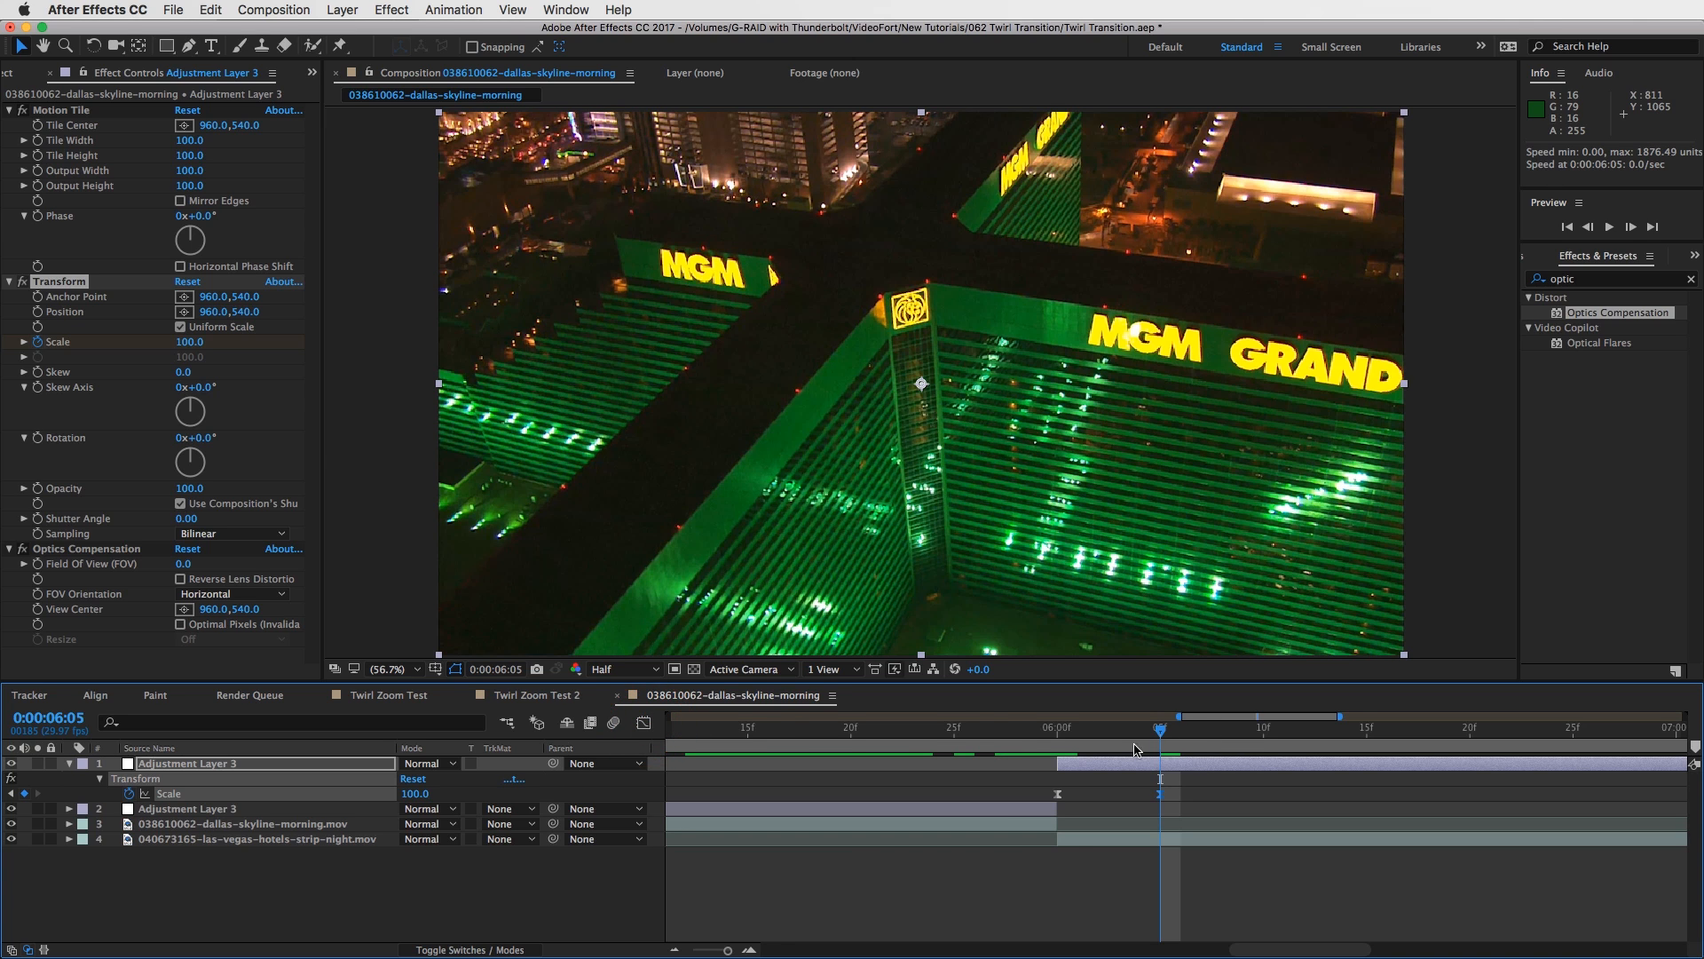
Turn off Use Composition's Shutter Angle in the Transform effect, set Shutter Angle to 100, and preview the motion blur.
drag(1068, 735, 1169, 755)
click(180, 503)
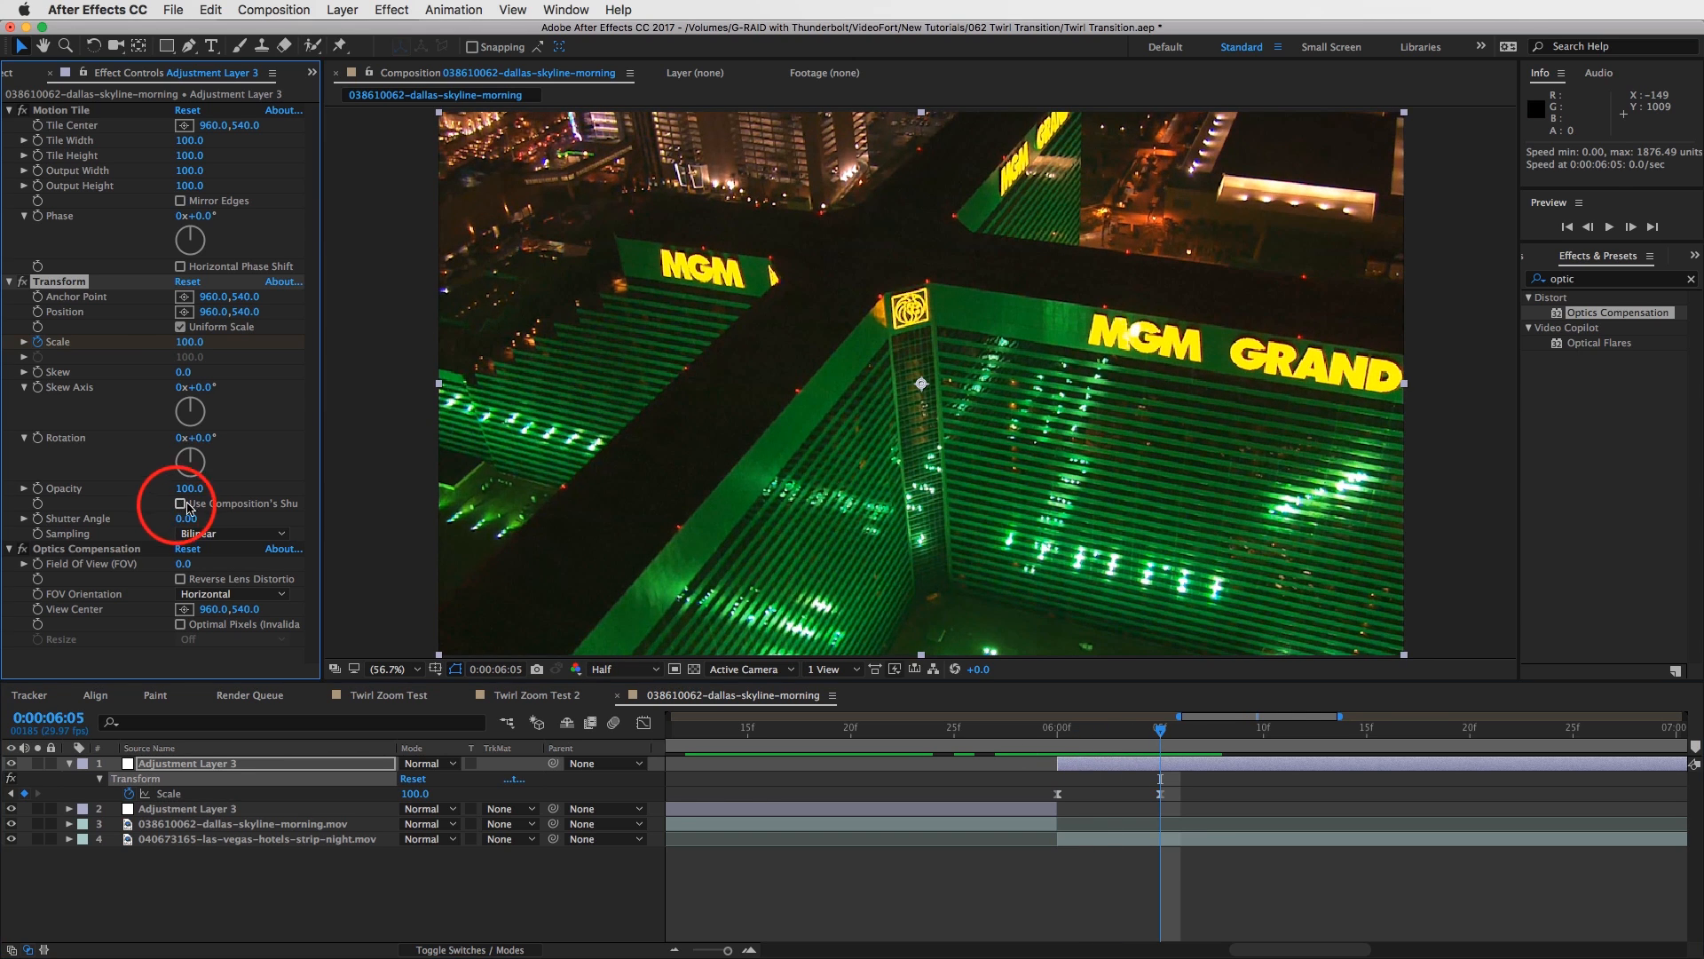
click(186, 518)
text(100)
key(Return)
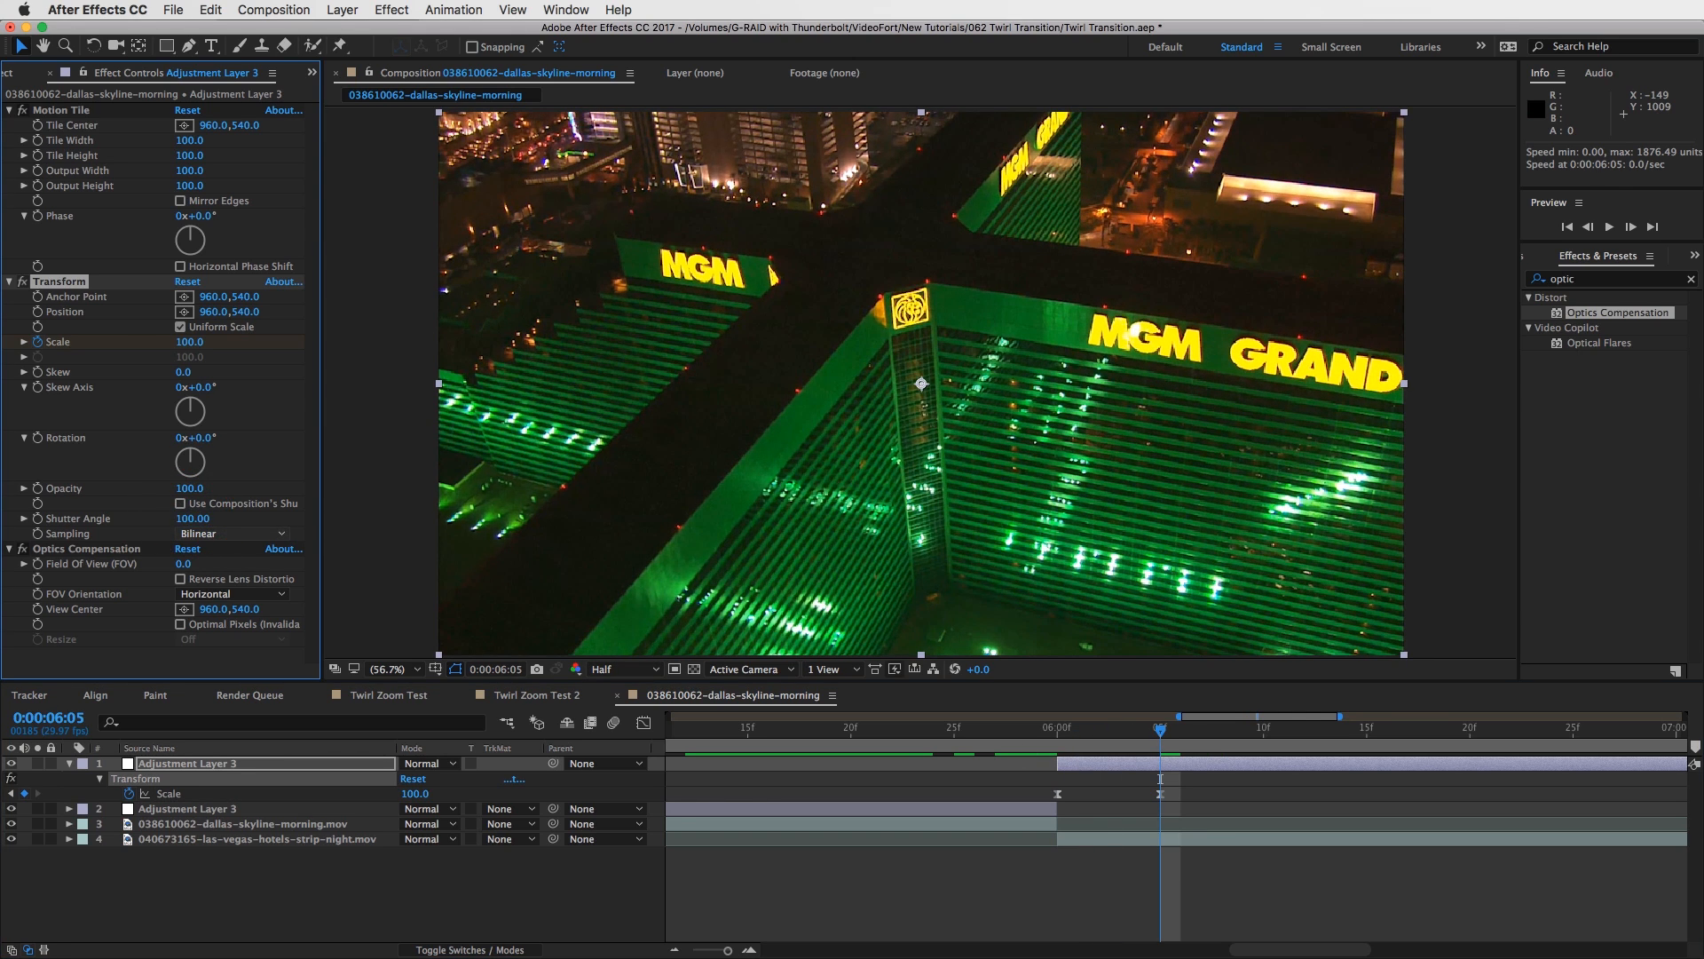
drag(1059, 730, 1076, 737)
key(space)
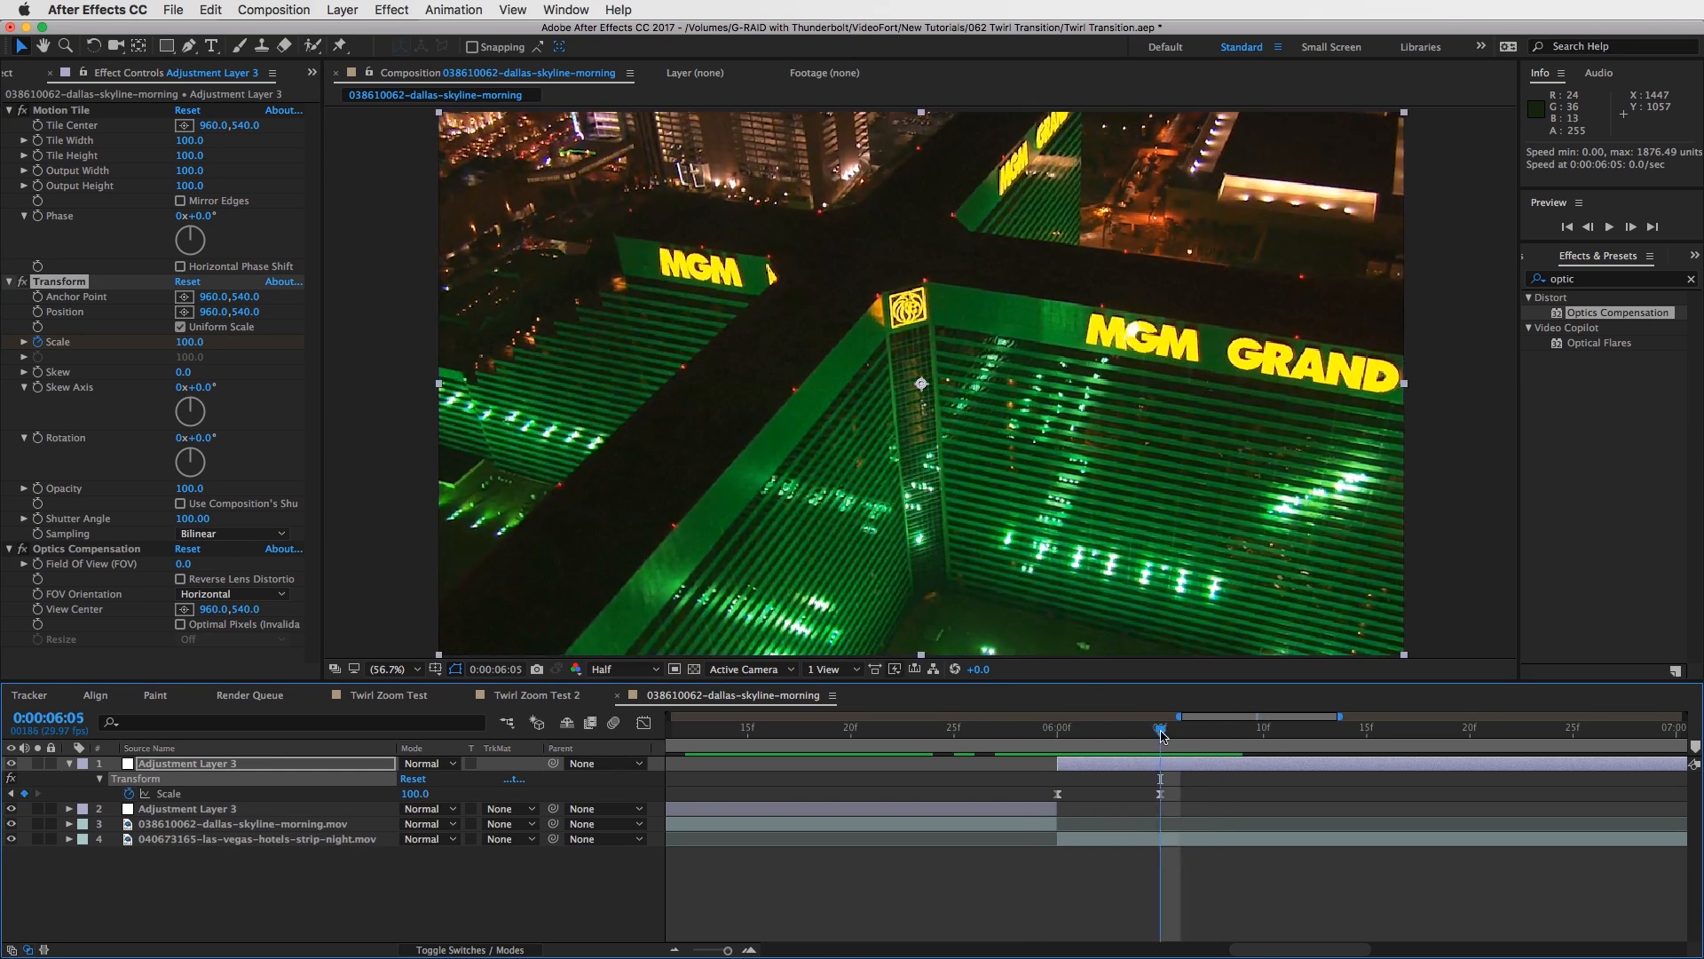
Check the lower adjustment layer's effects, and add Twirl between Transform and Optics Compensation on the top adjustment layer.
click(10, 282)
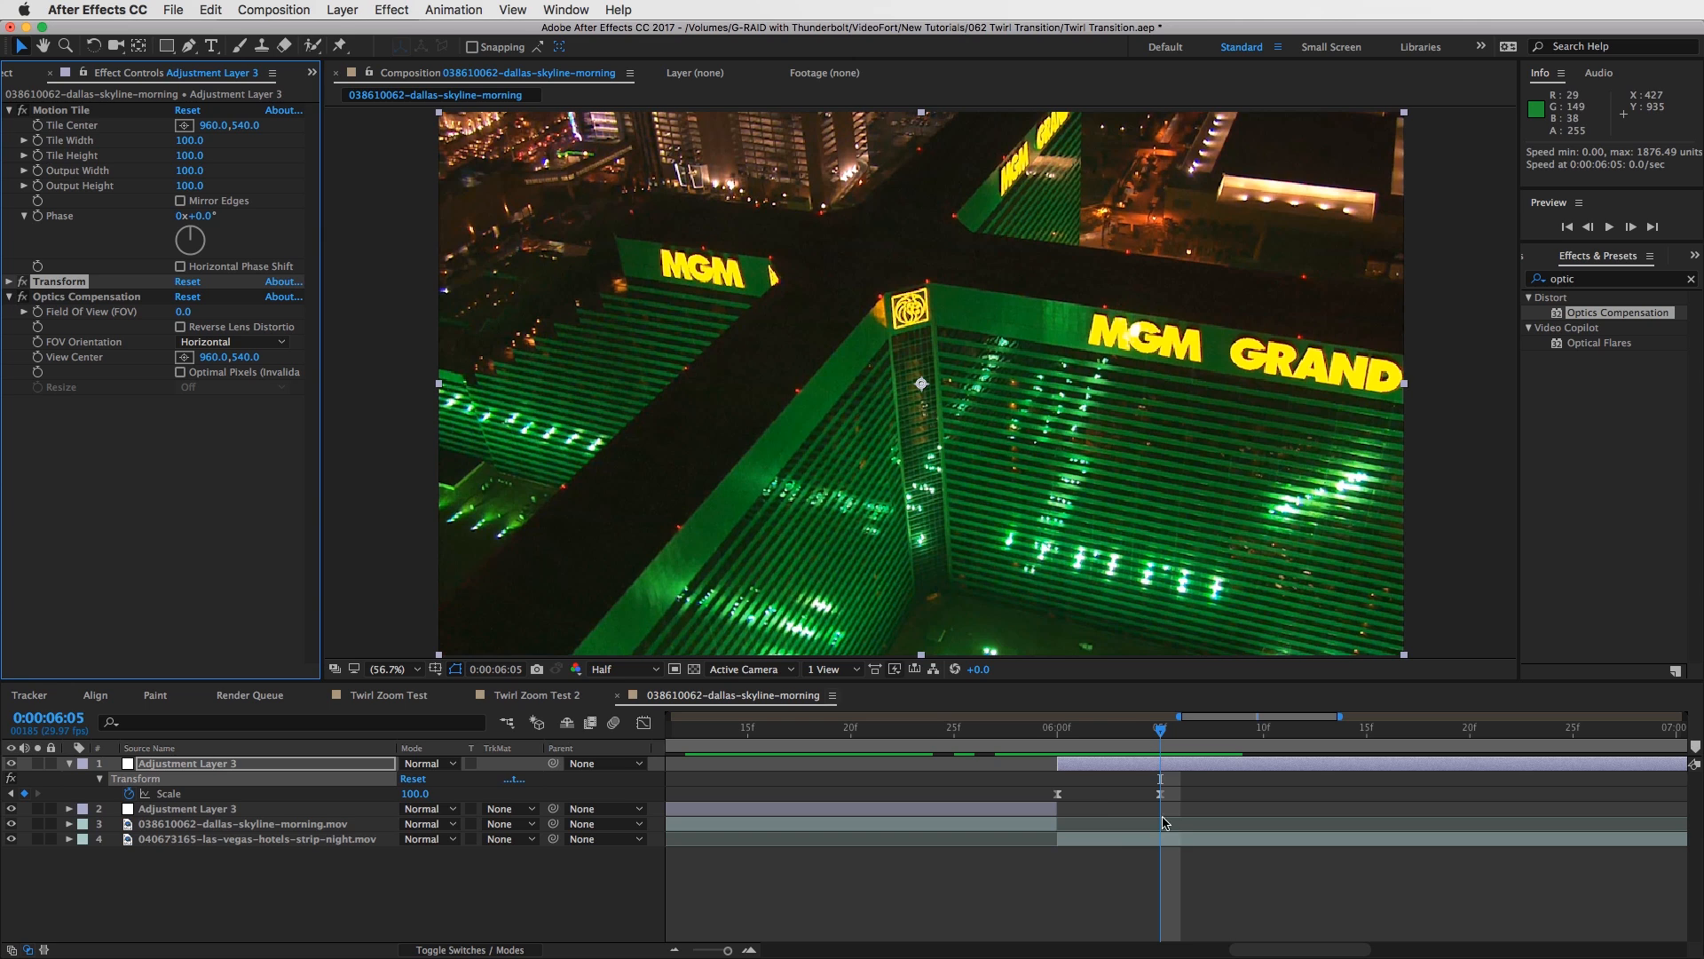
click(1160, 799)
click(1107, 772)
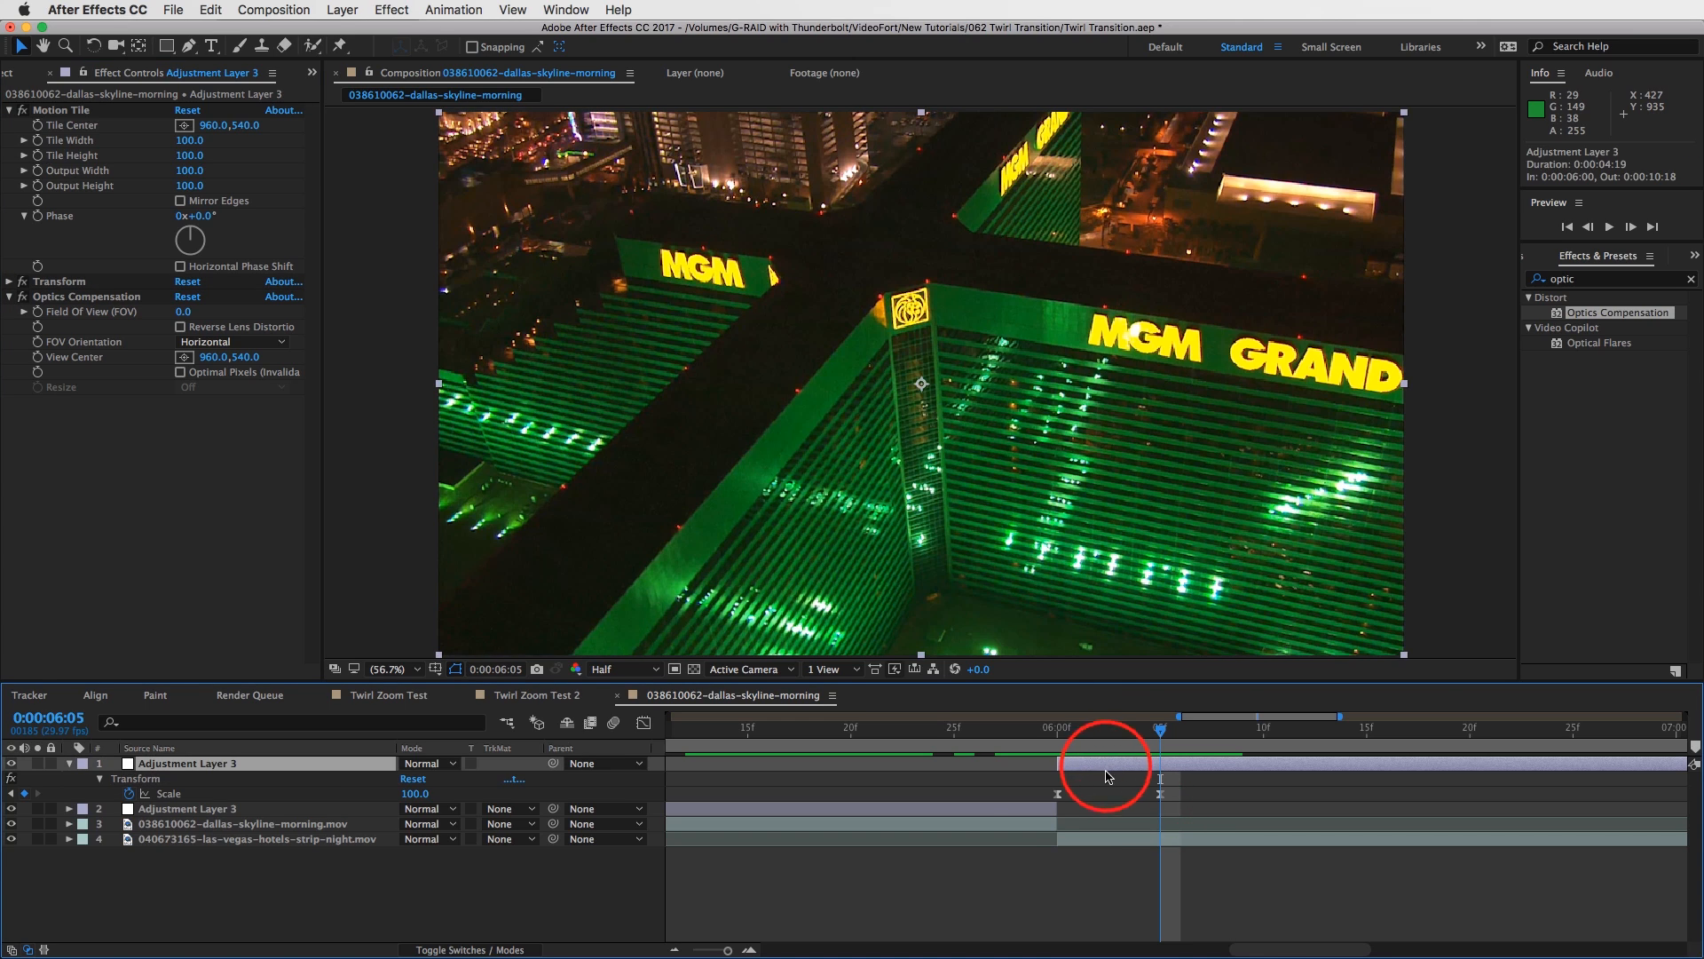
click(1012, 808)
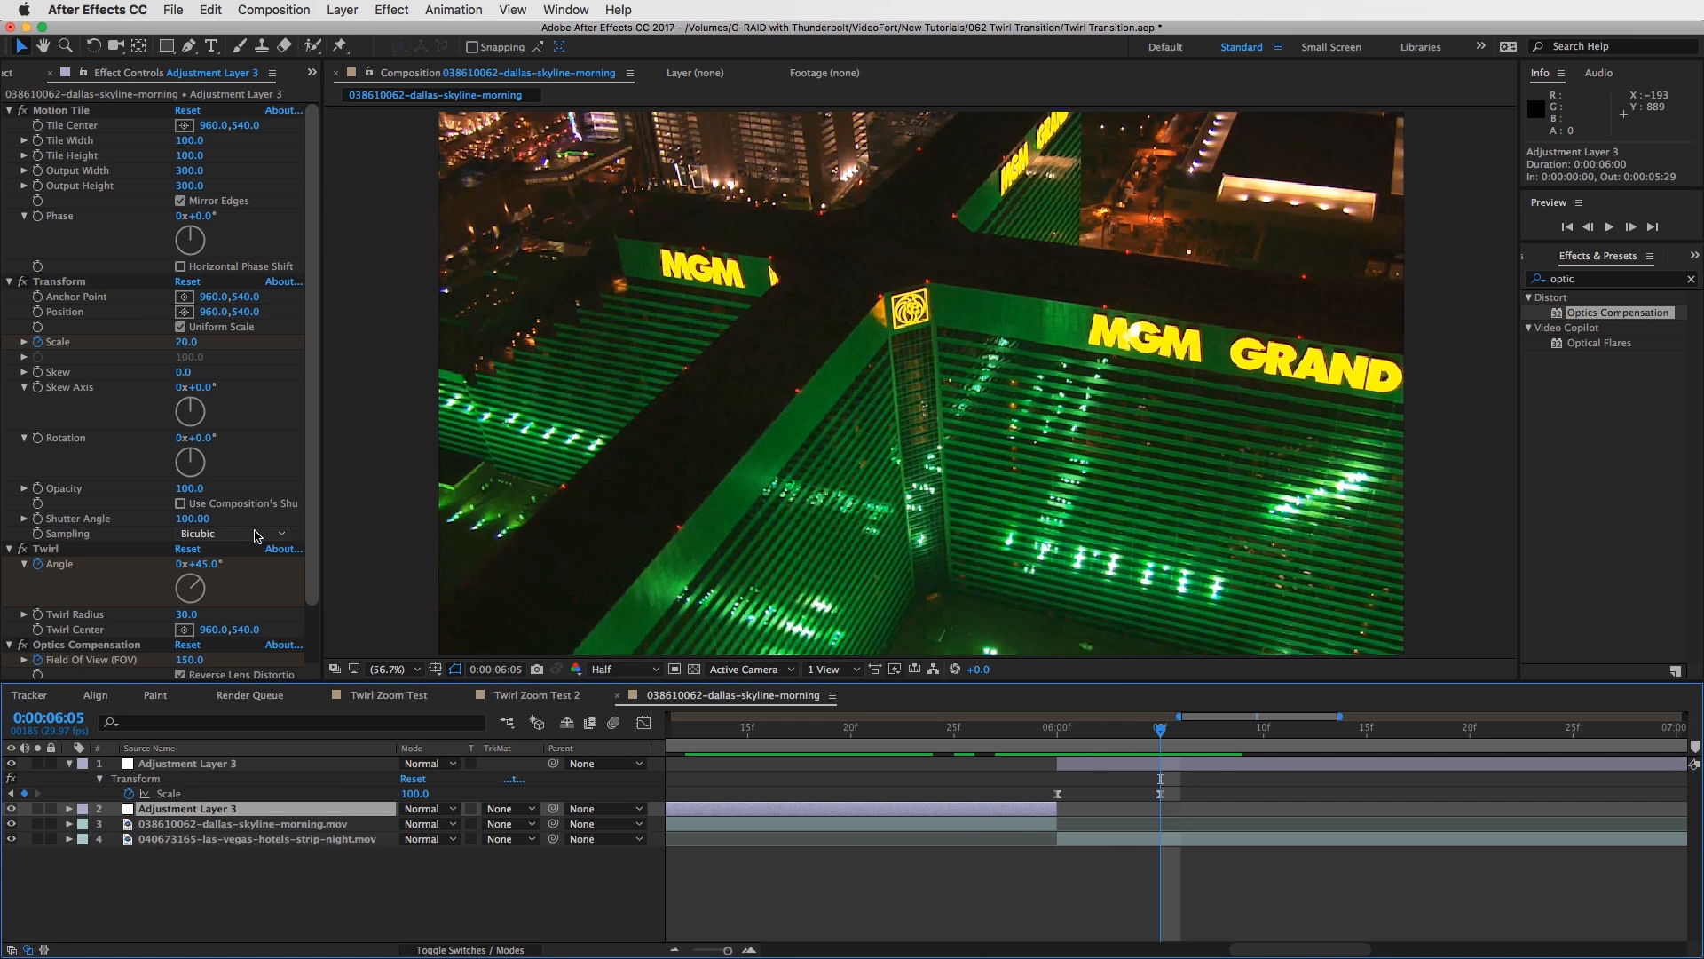
scroll(299, 526, down, 3)
scroll(297, 529, up, 3)
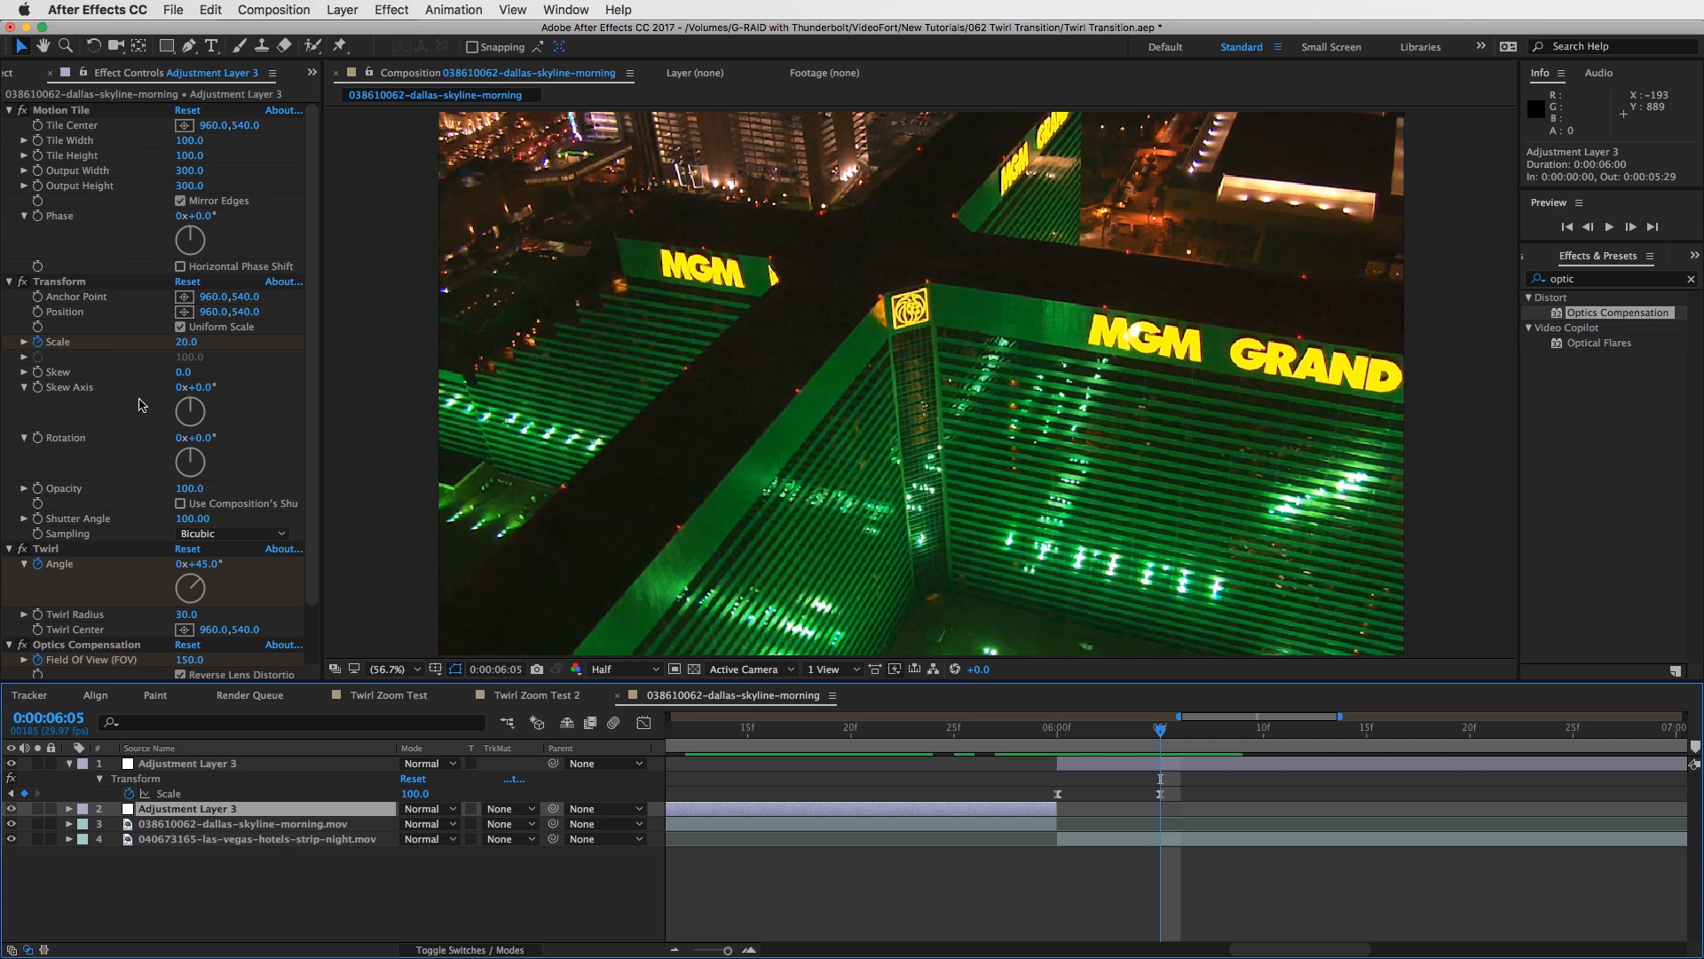
click(1140, 761)
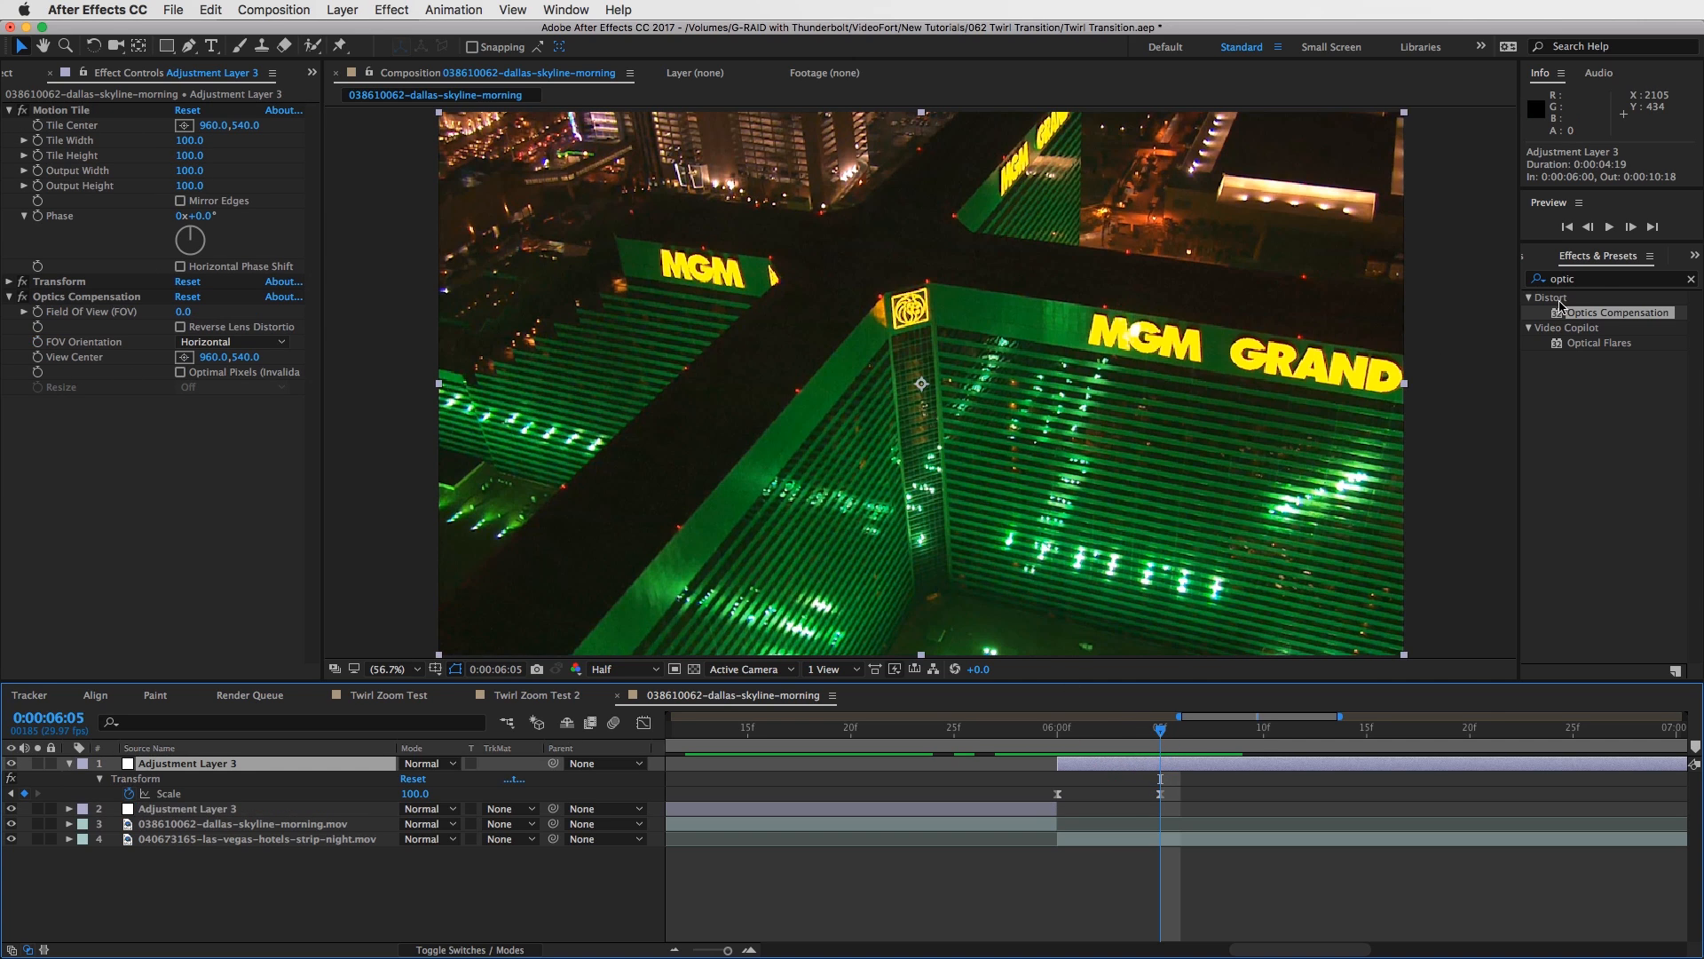
double_click(1580, 280)
text(twirl)
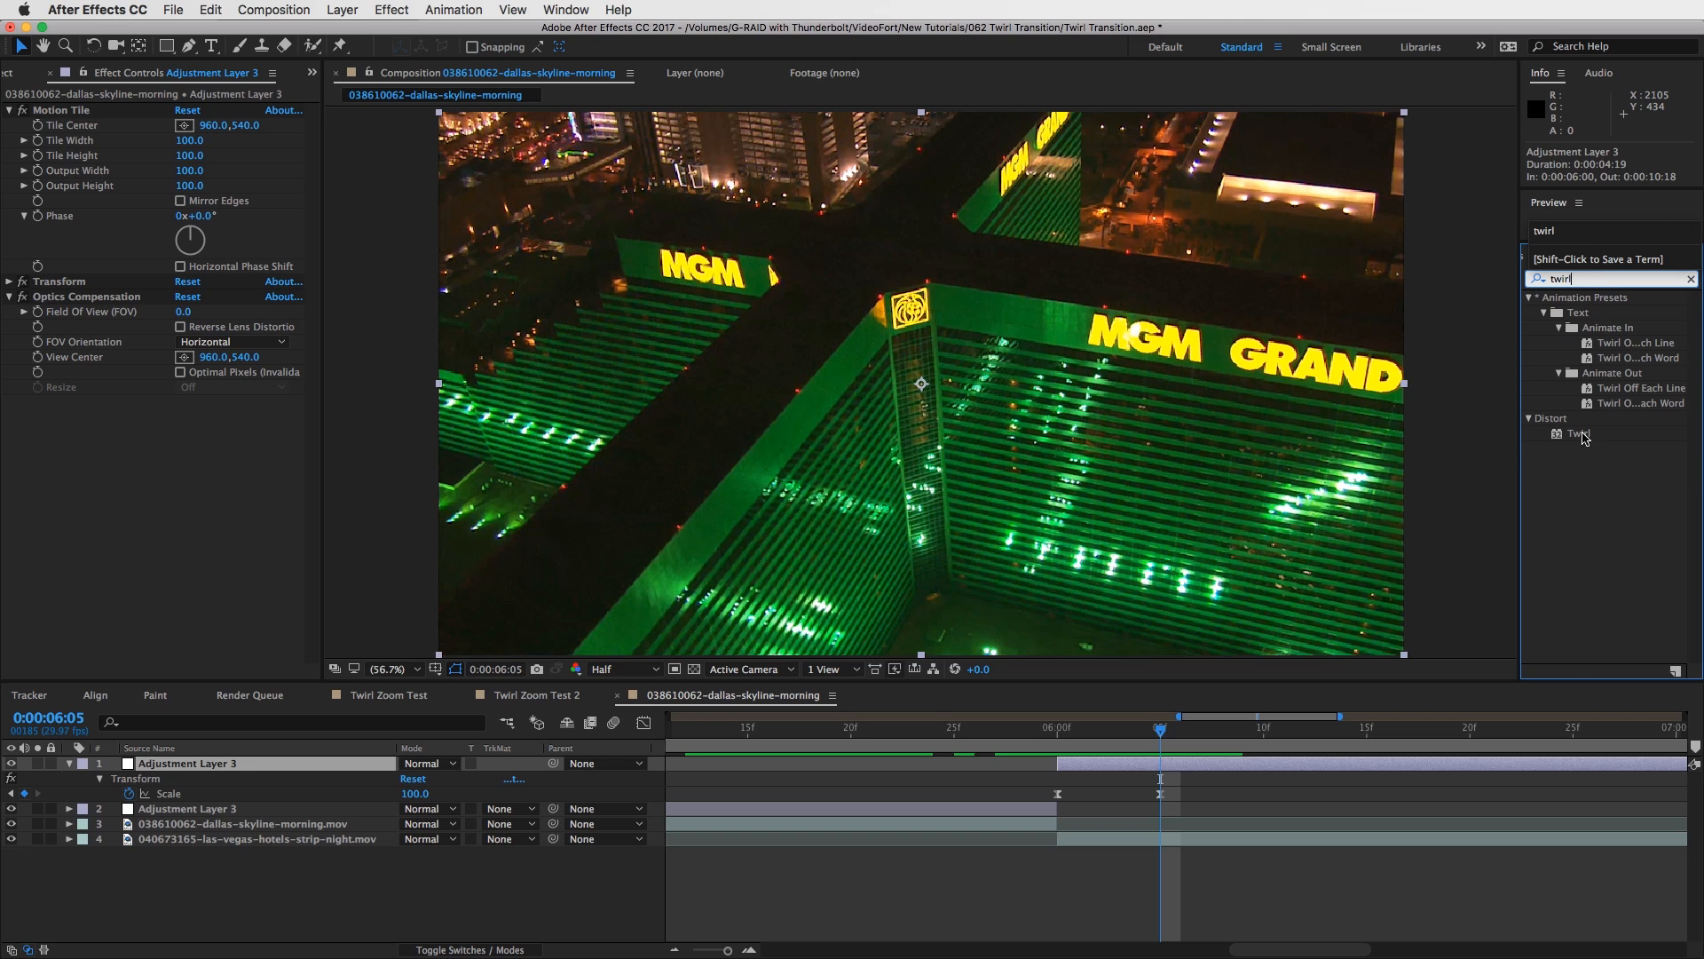
drag(1585, 439, 75, 299)
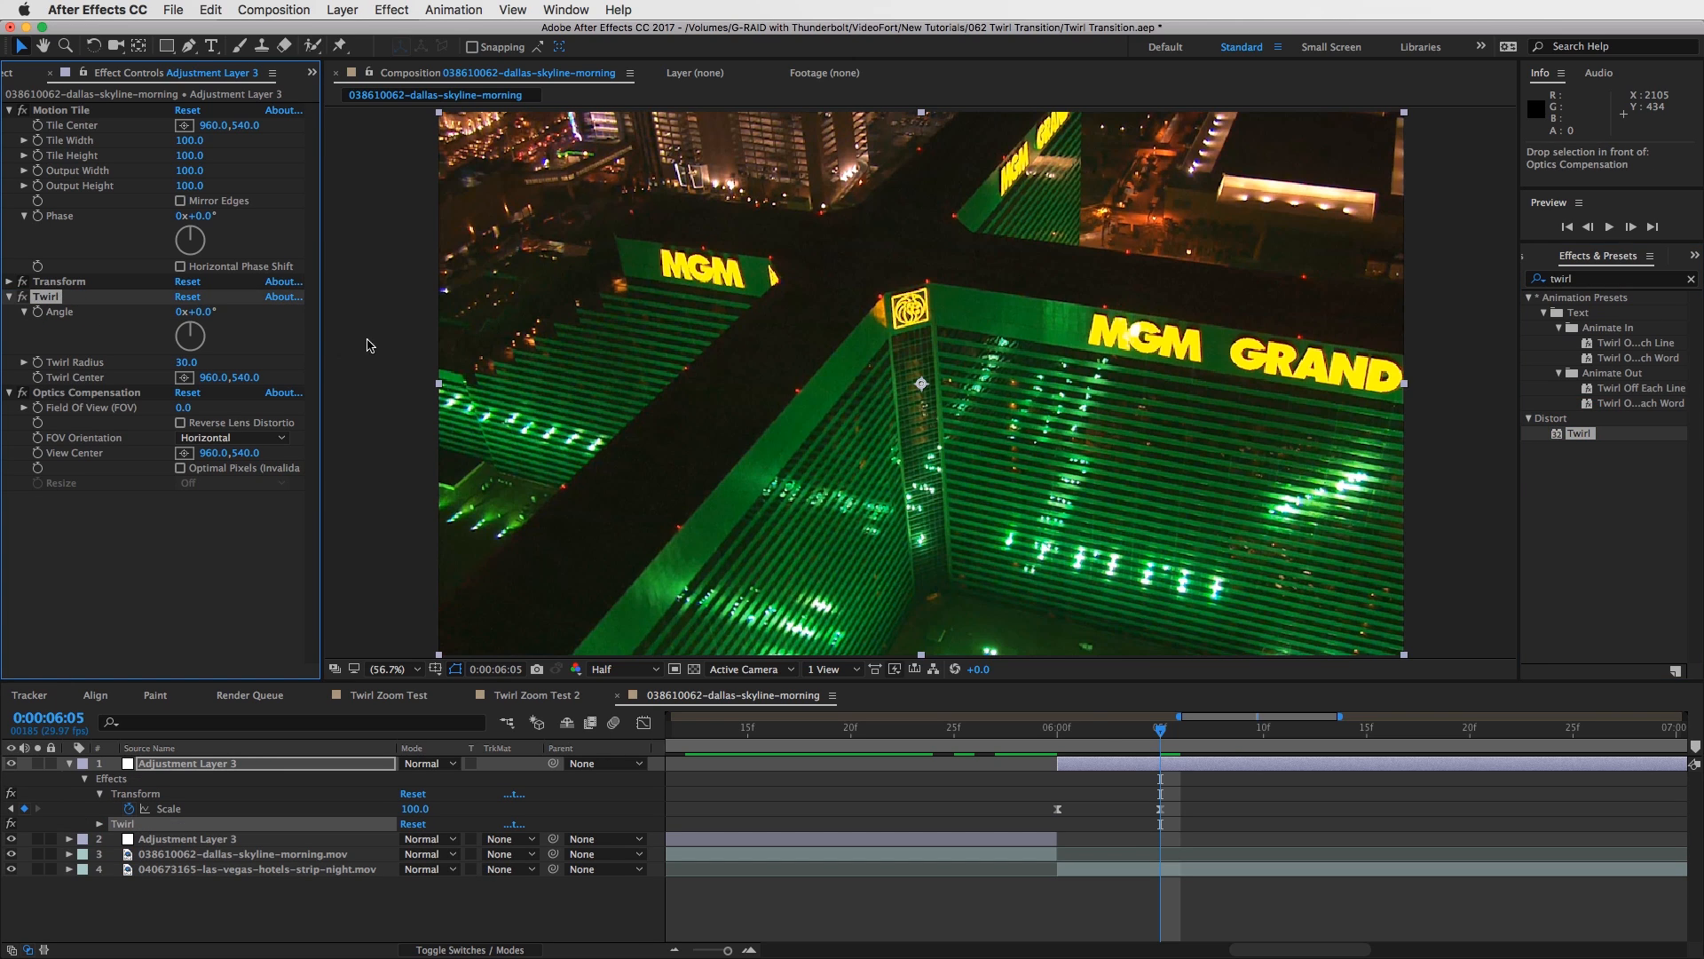
Set the top adjustment layer's Twirl Angle to -45° and keyframe it at 0:00:06:00.
drag(1092, 728, 1057, 728)
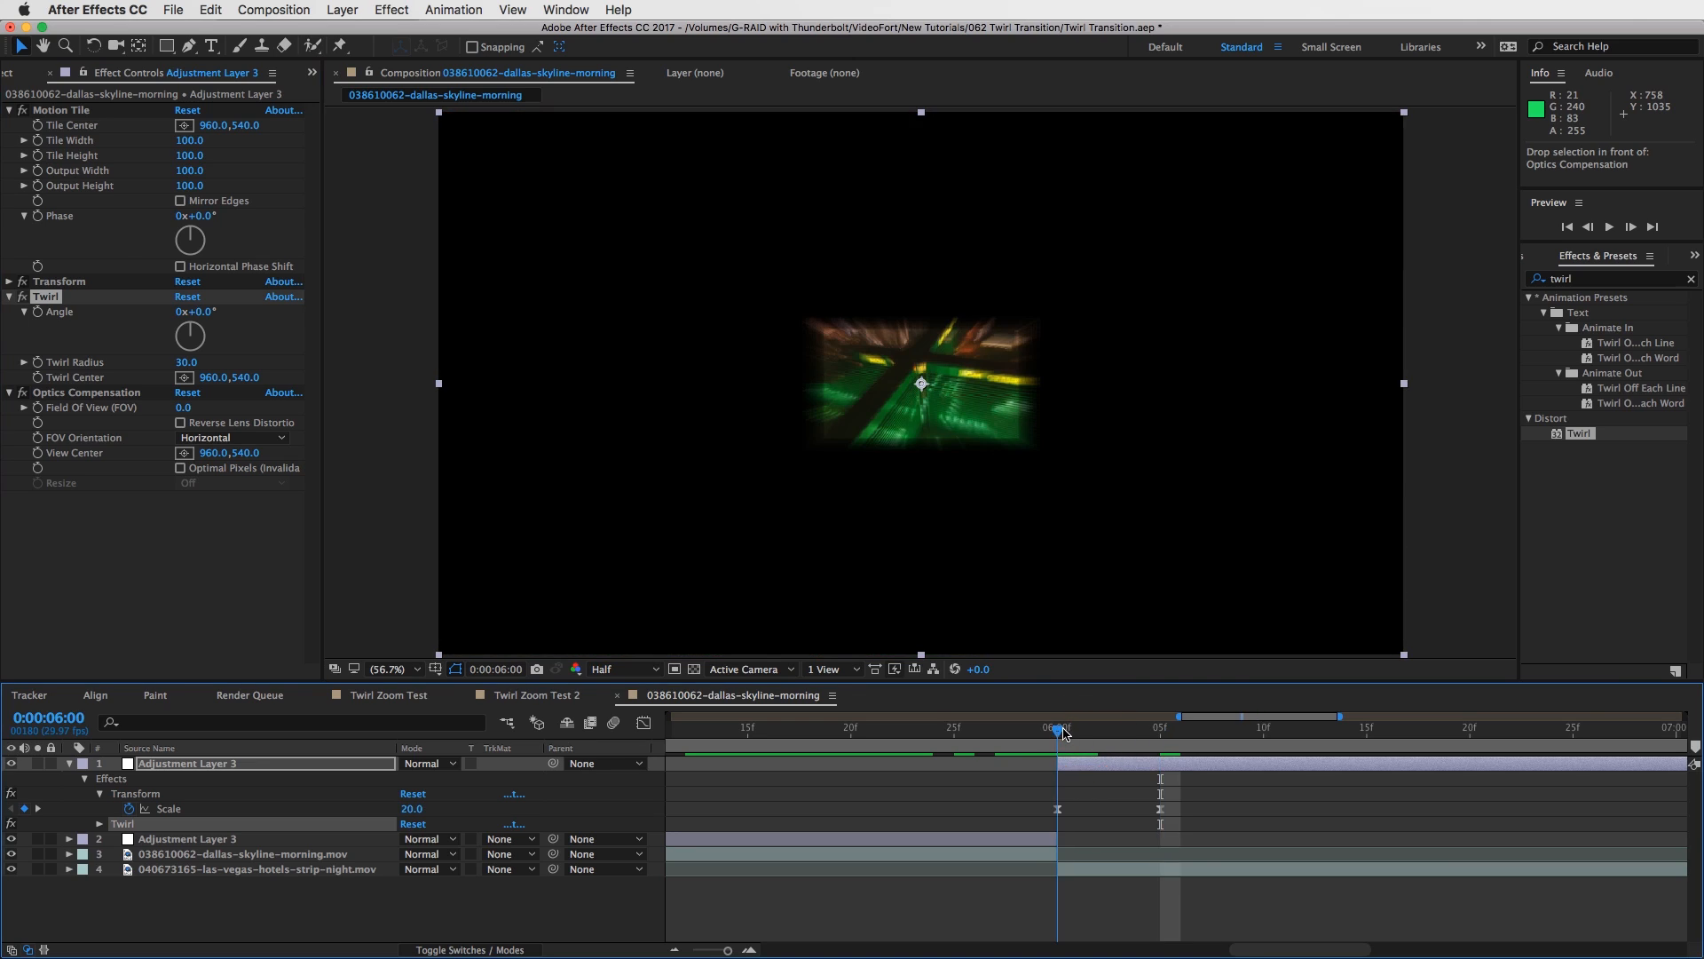
click(193, 312)
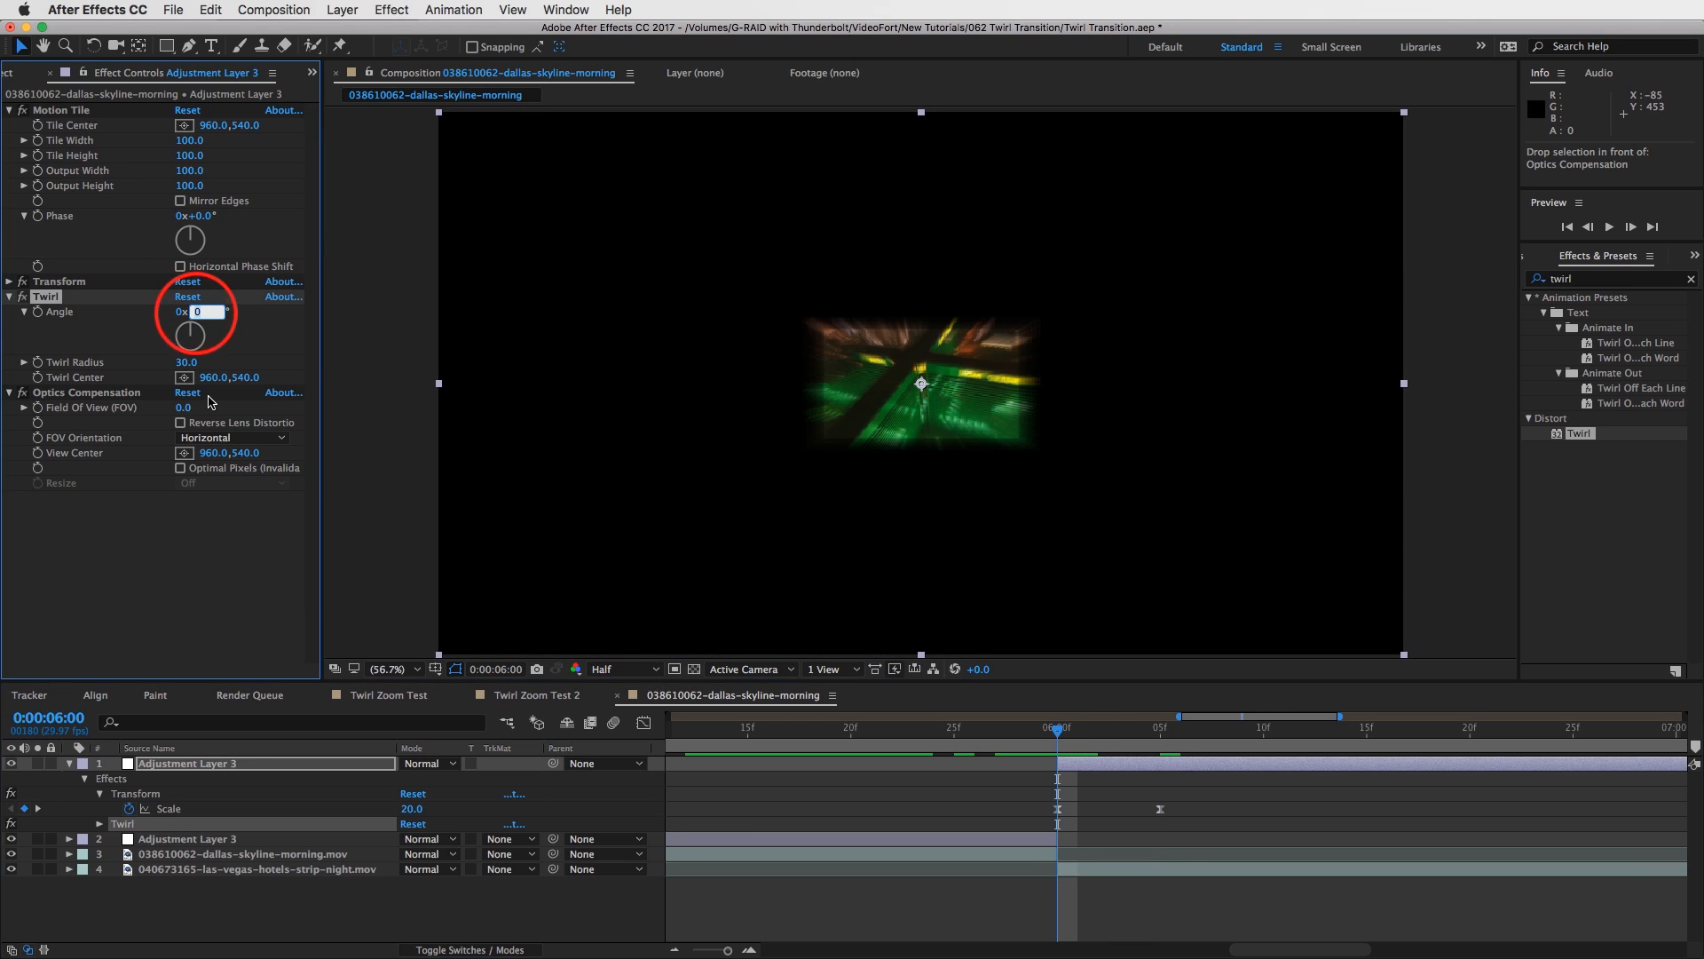
key(Return)
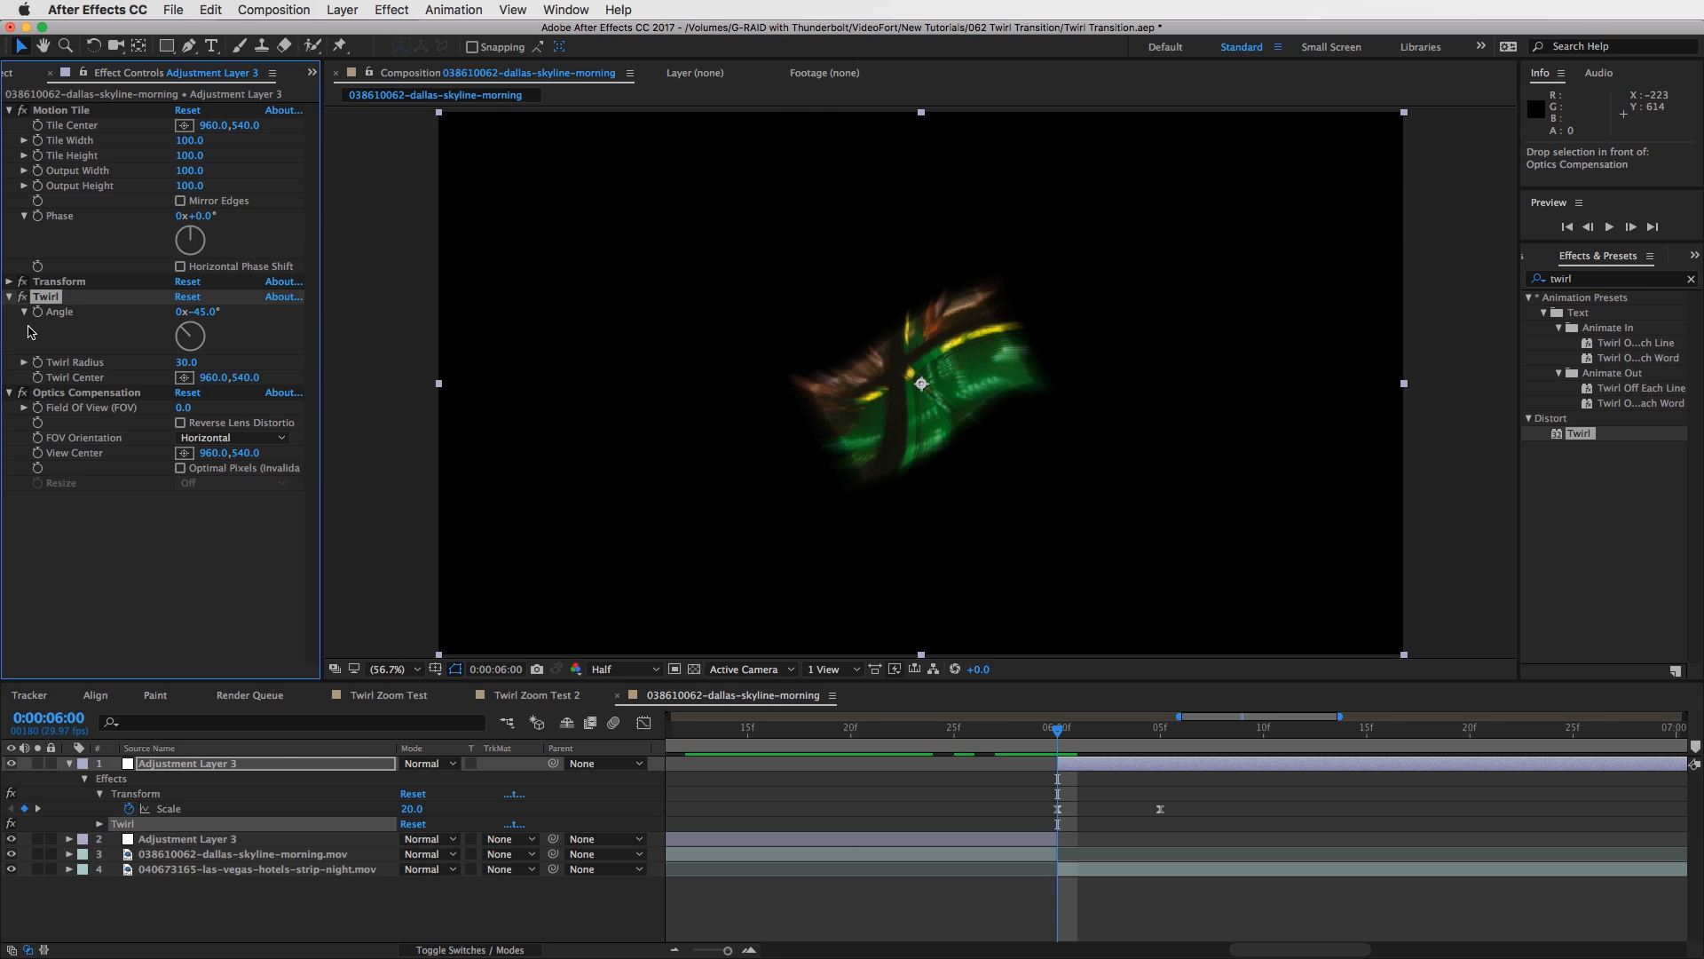
click(37, 311)
Keyframe the top adjustment layer's Twirl Angle at 0° at 0:00:06:05.
drag(1110, 733, 1150, 733)
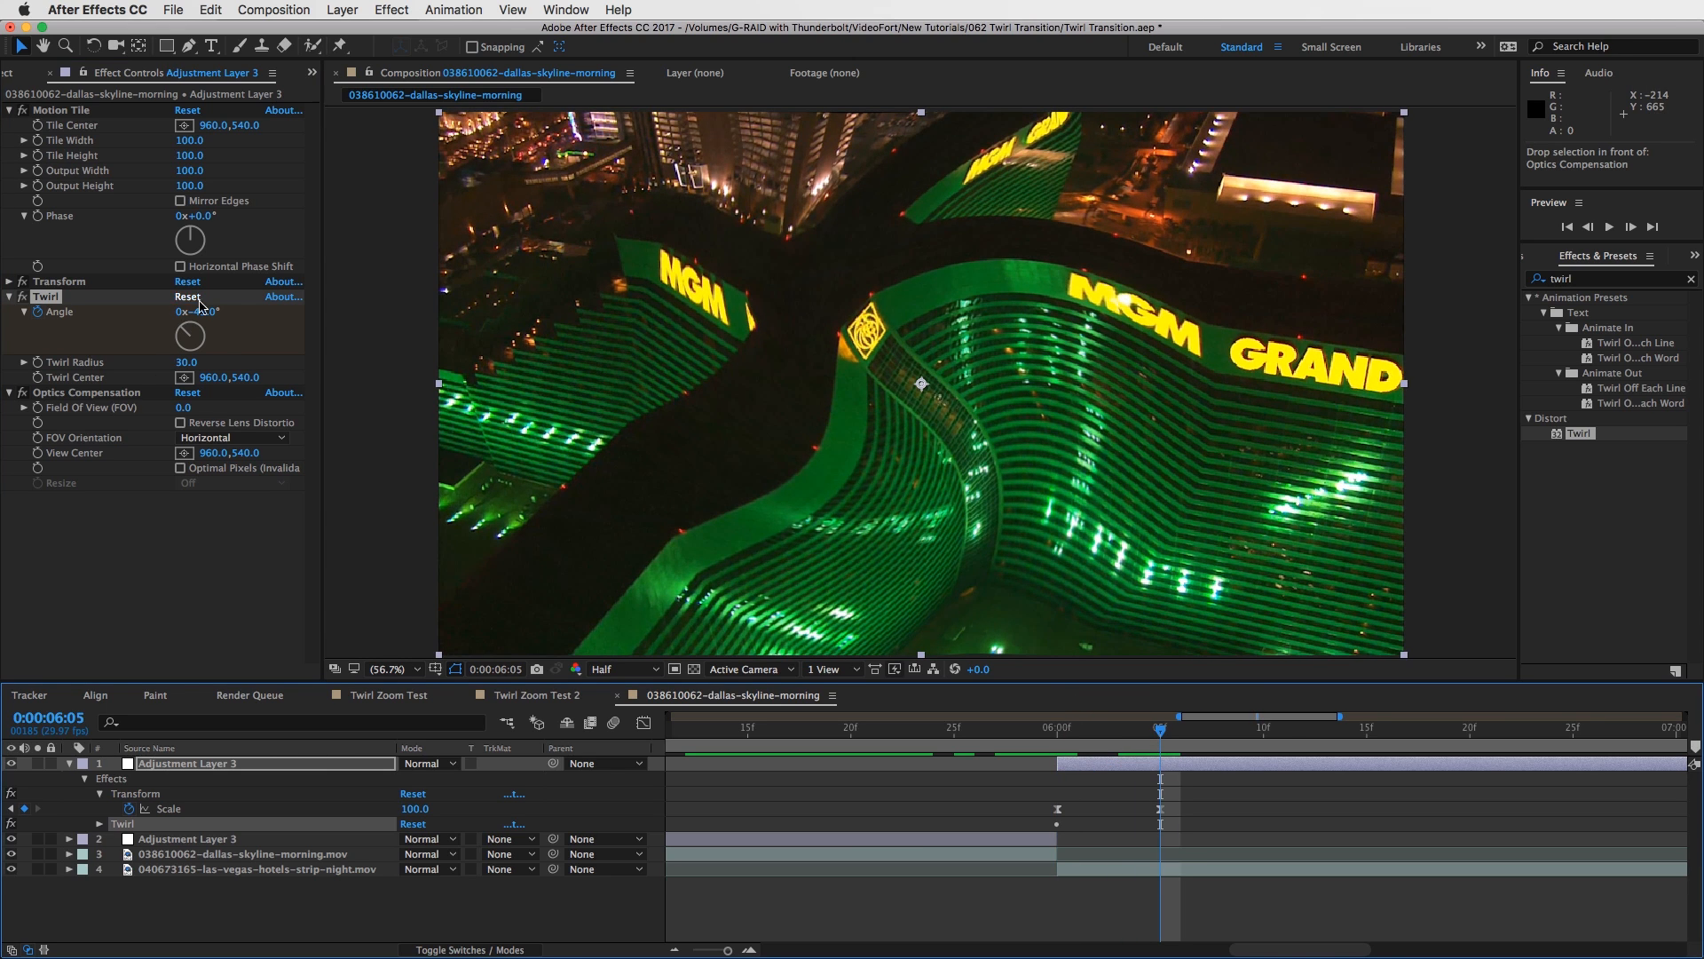
click(206, 312)
text(0)
key(Return)
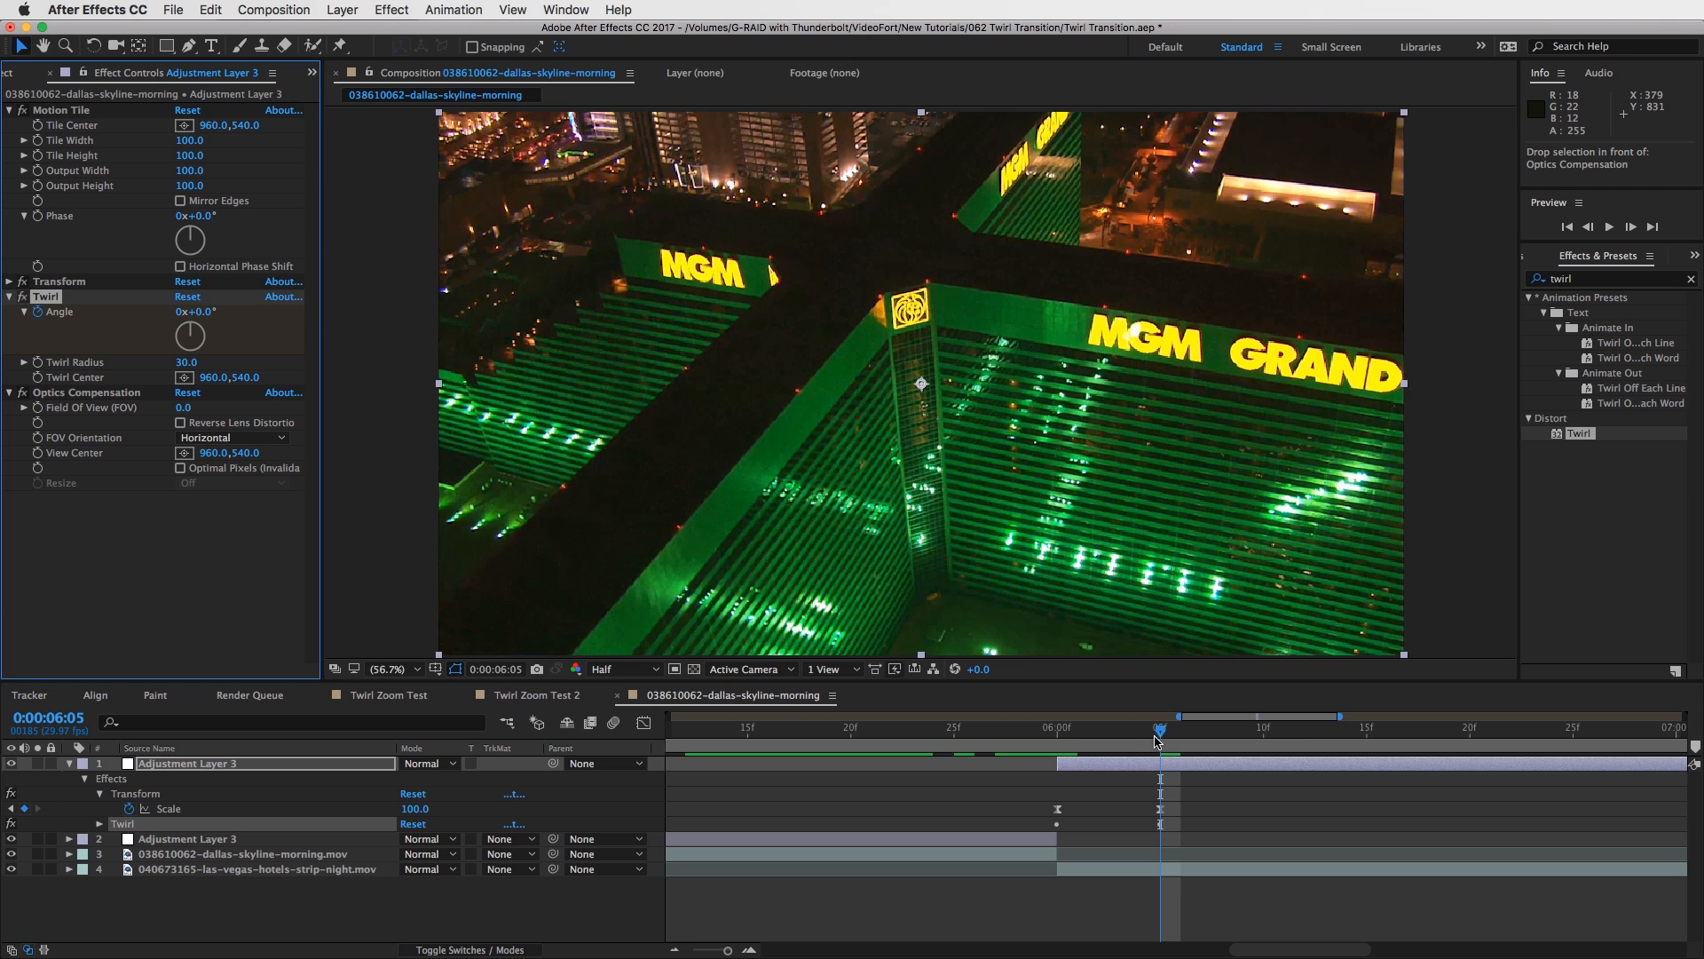
Reveal the top adjustment layer's animated properties and easy-ease both Twirl Angle keyframes.
drag(1135, 727, 1061, 726)
key(ctrl+v)
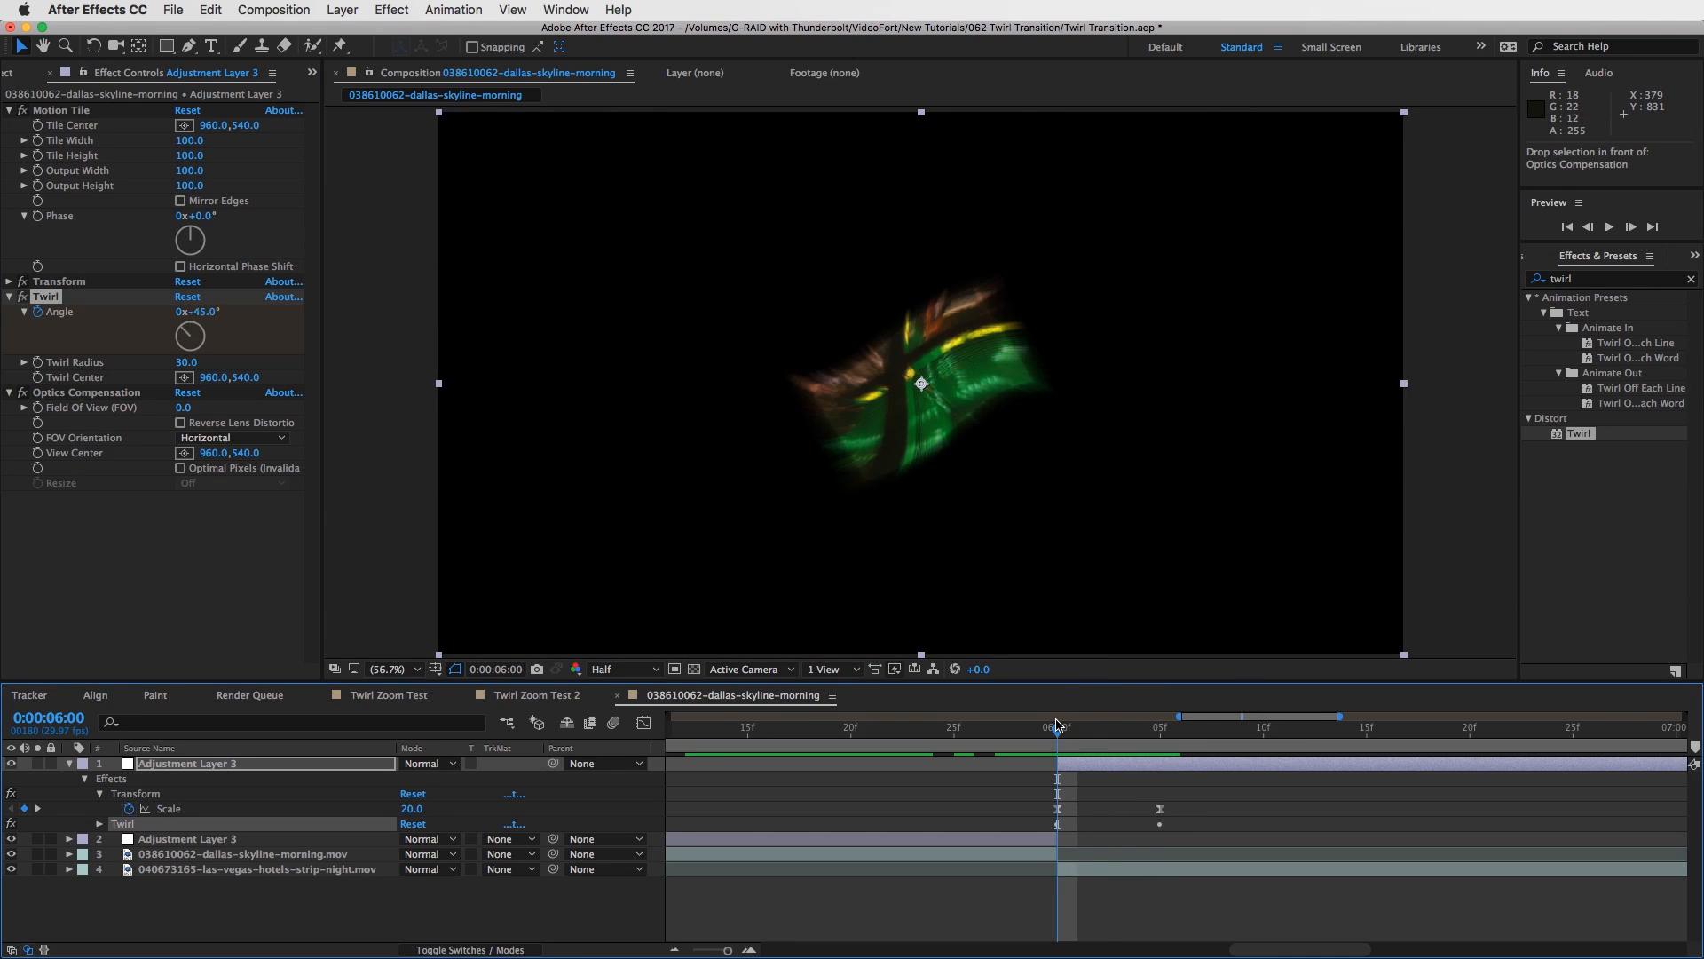
click(1112, 765)
key(u)
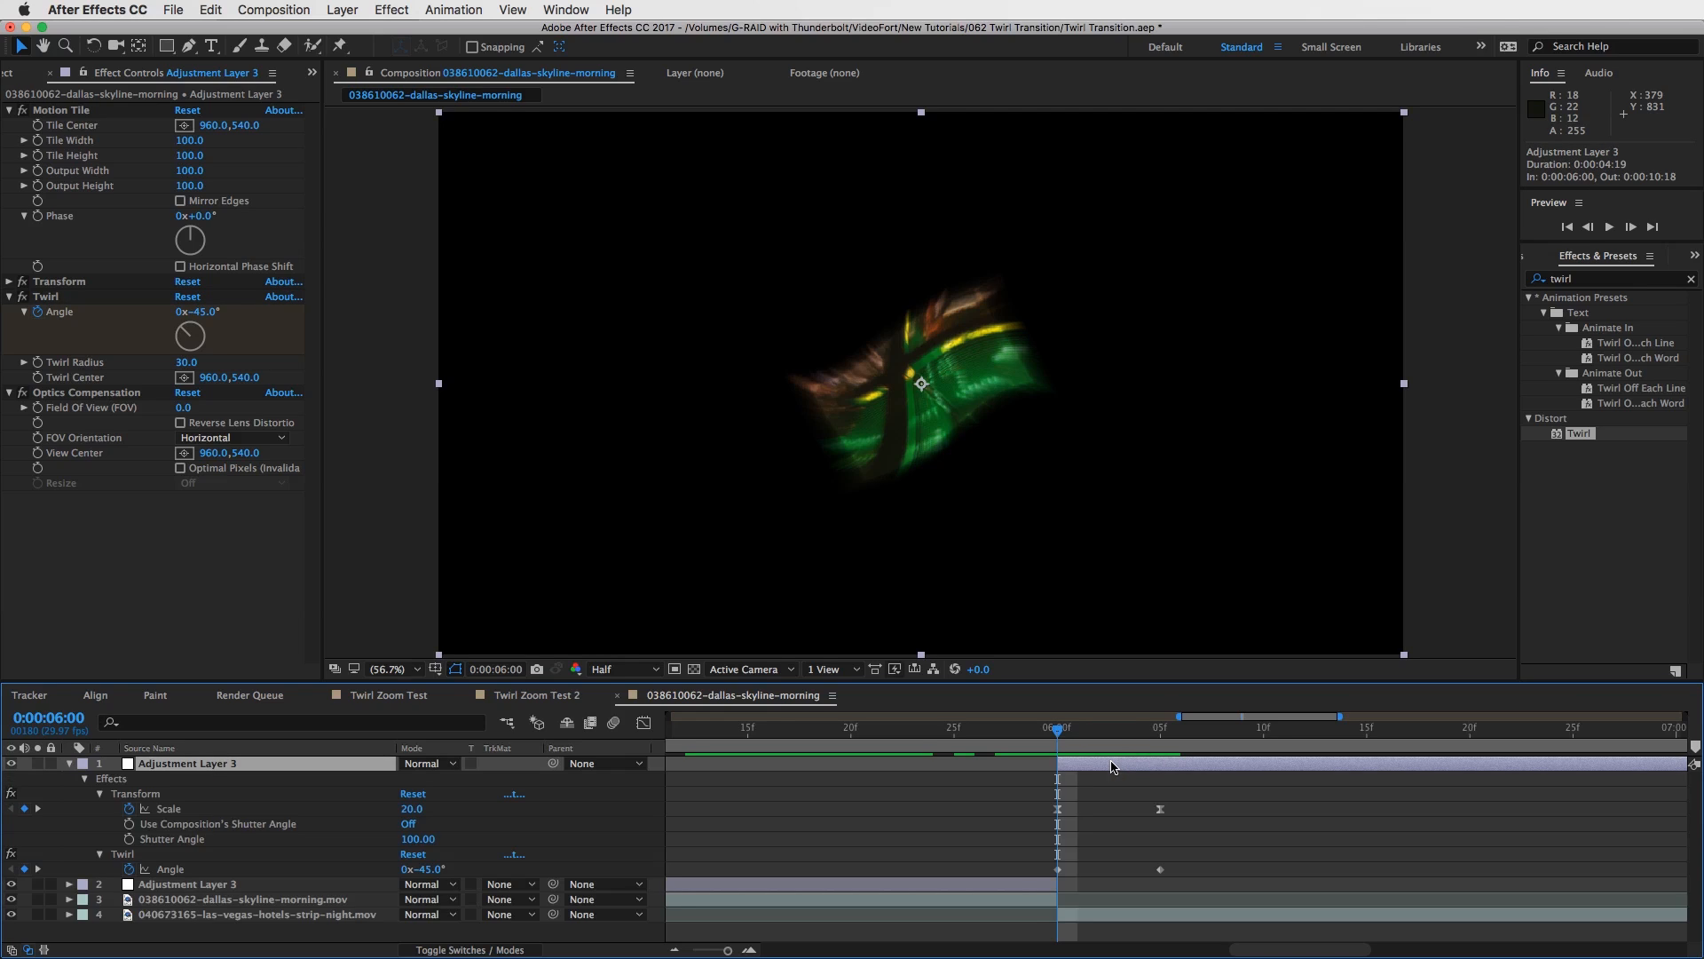
drag(1195, 854, 1037, 894)
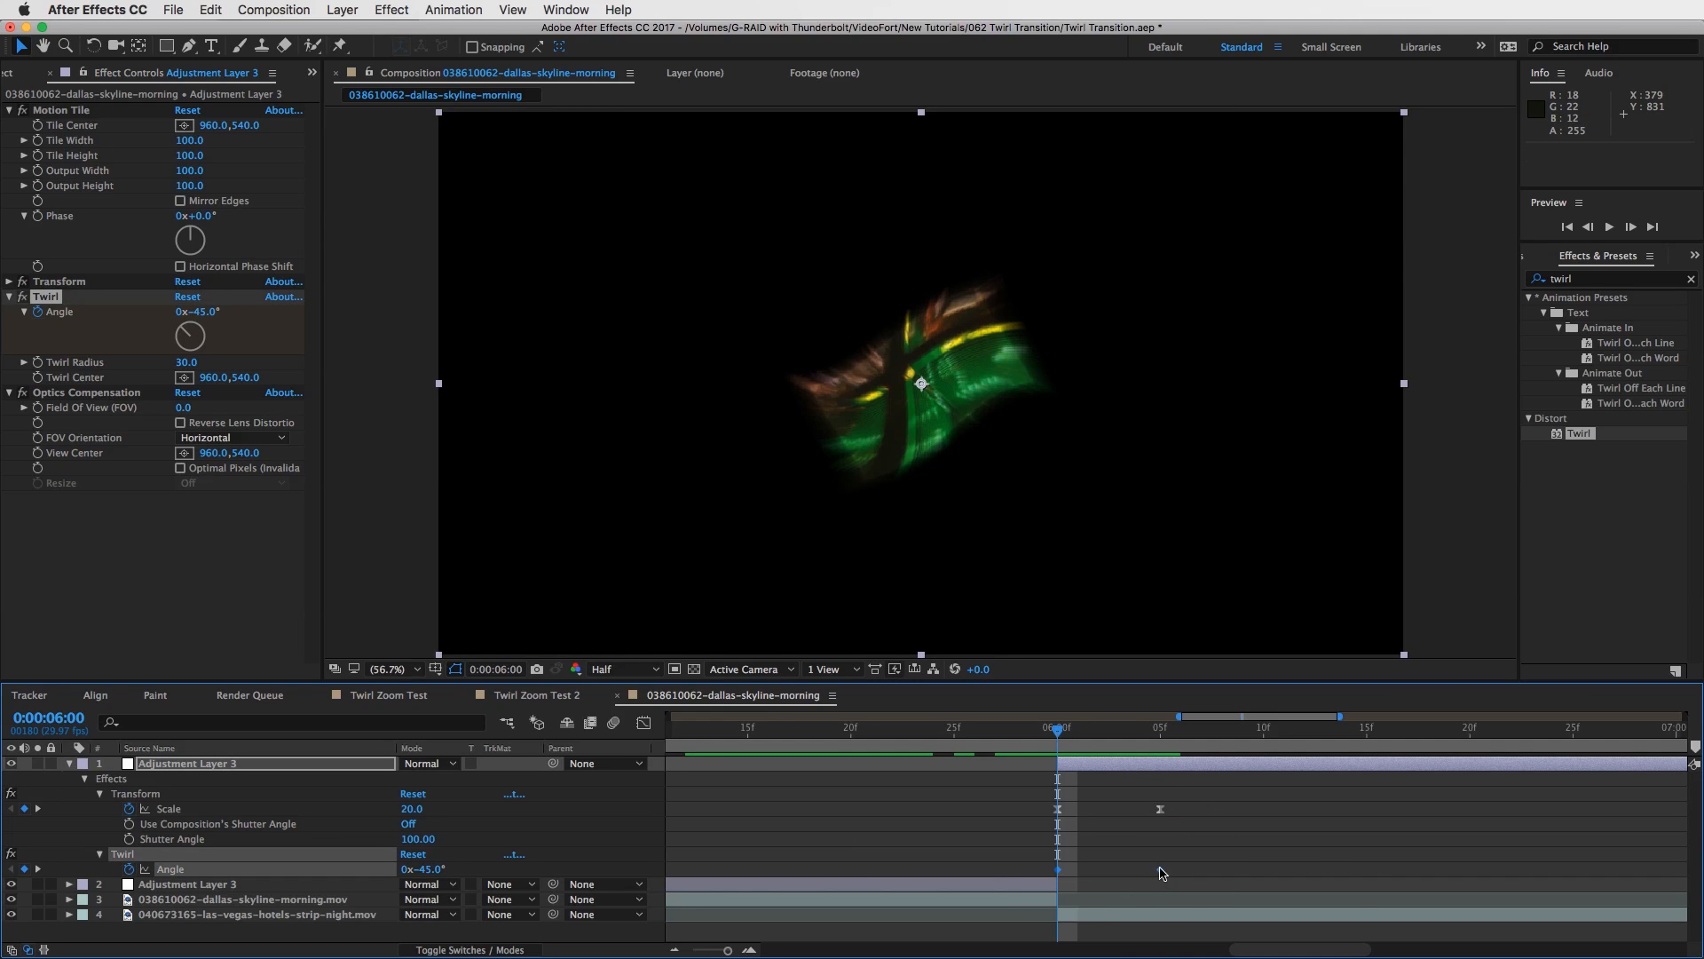
right_click(1160, 870)
click(1420, 958)
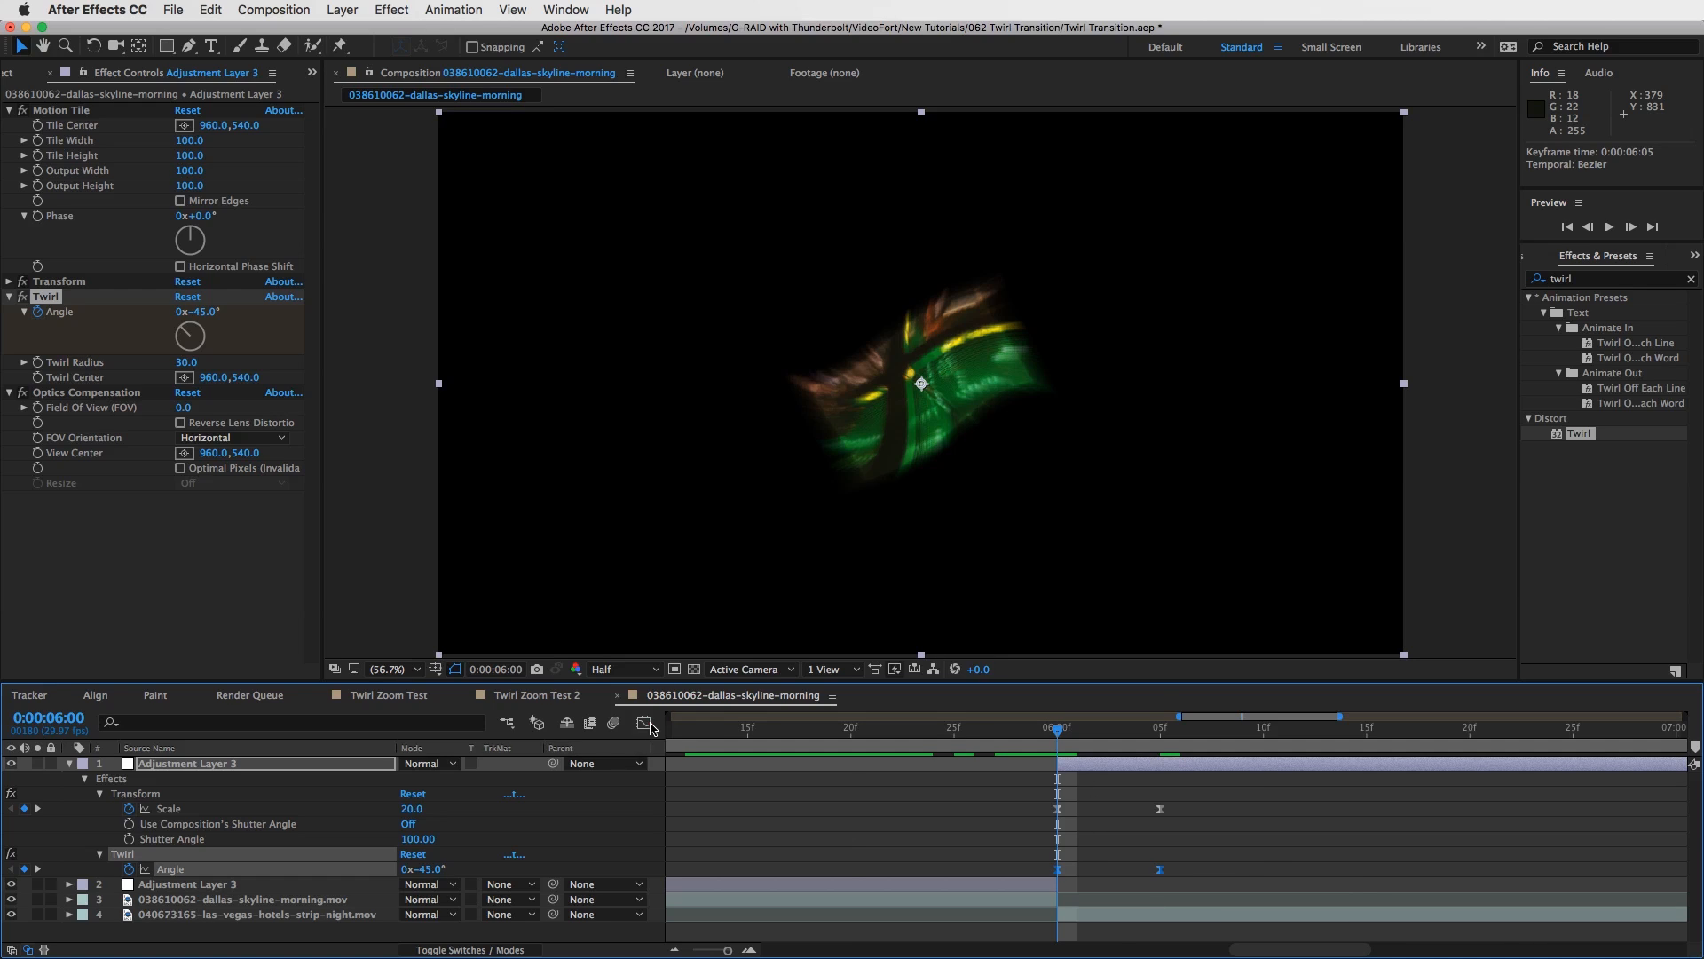
Shape the Twirl Angle speed graph so the speed peaks just after 0:00:06:00 and eases out gradually.
click(647, 723)
click(1060, 903)
drag(1064, 905, 1112, 904)
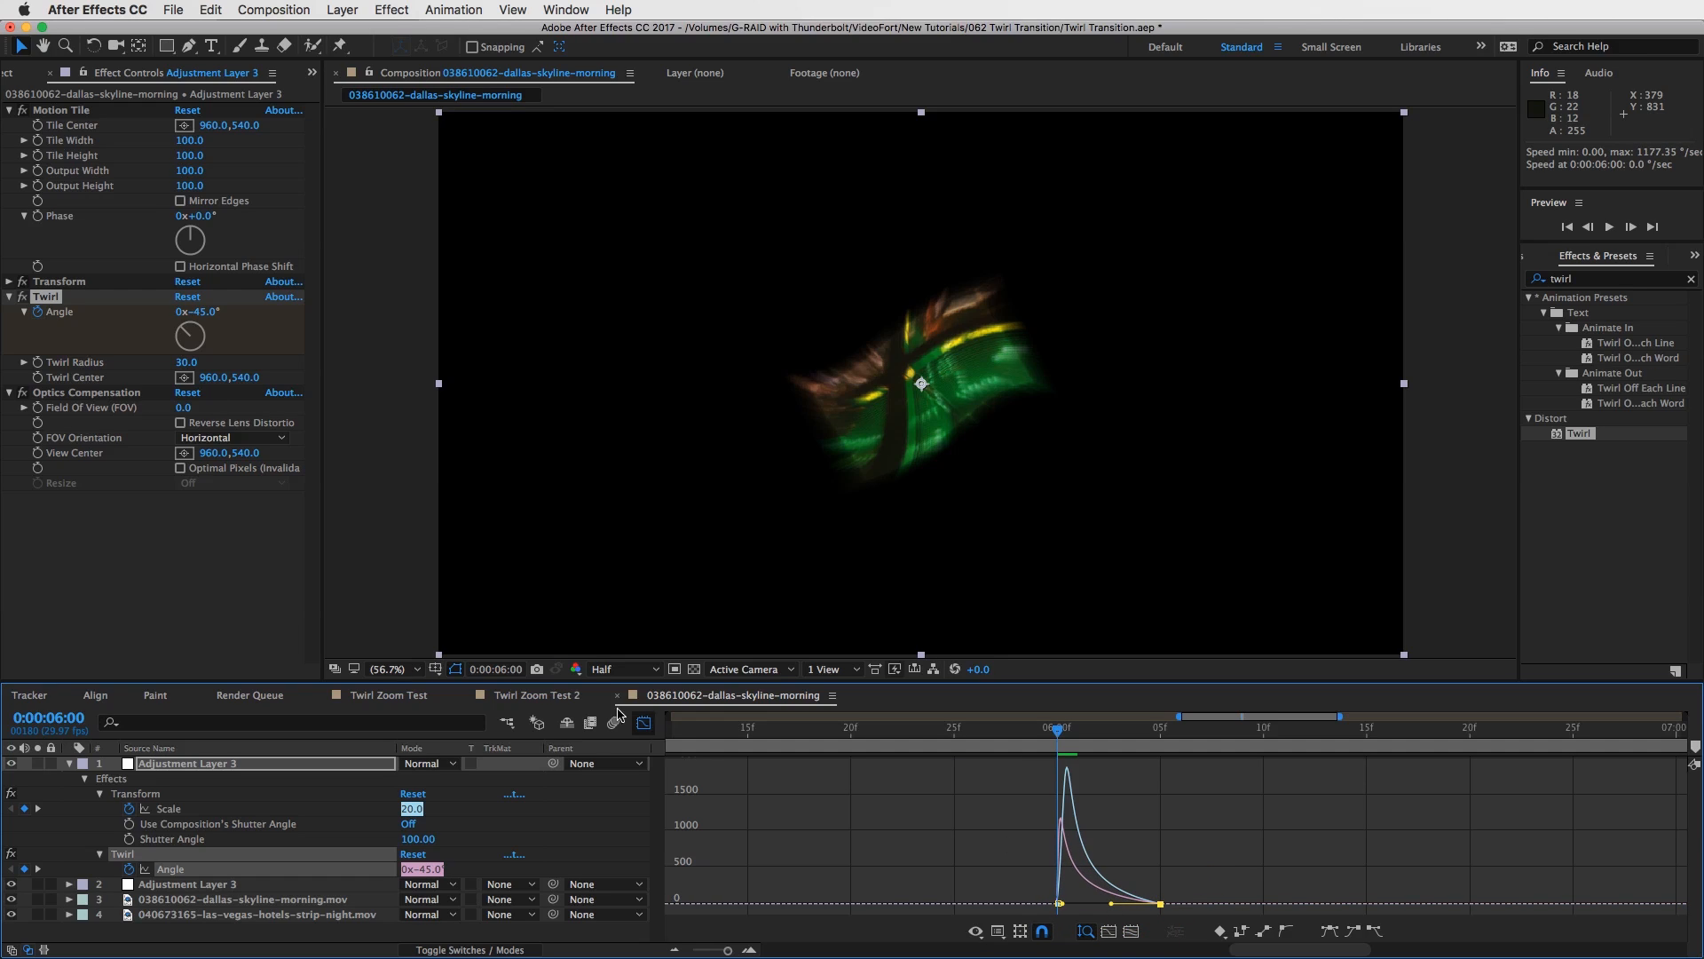
click(644, 723)
click(1106, 762)
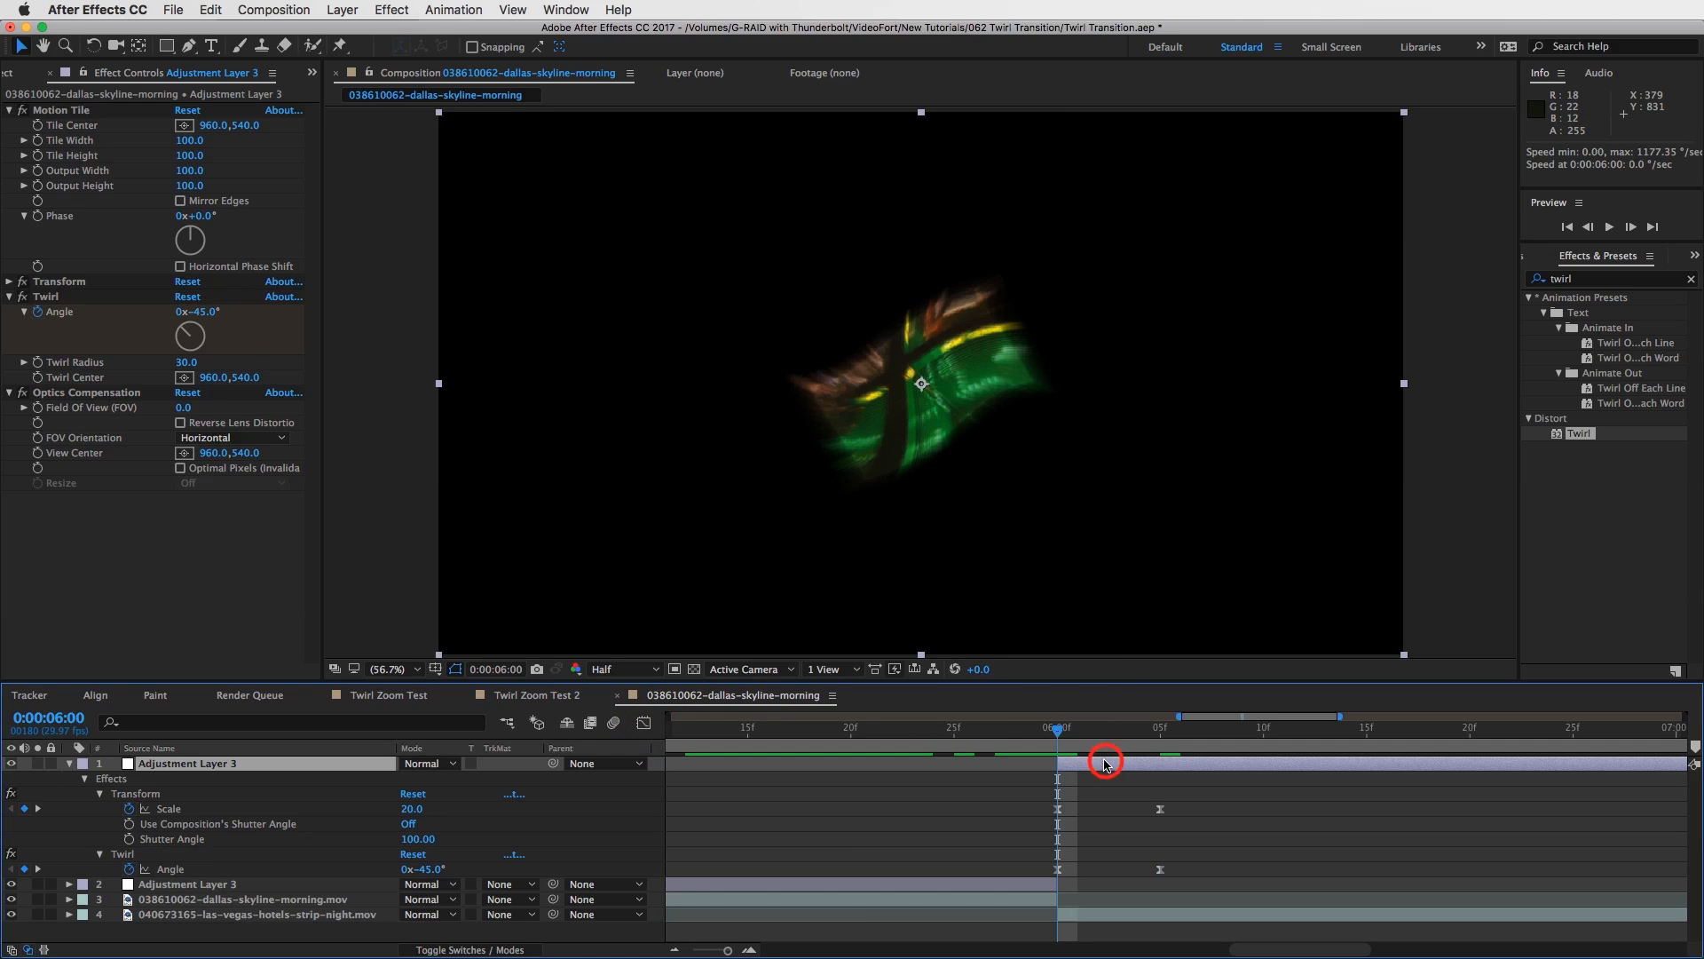
mouse_move(1059, 726)
mouse_down()
mouse_move(1161, 730)
mouse_move(1072, 735)
mouse_up()
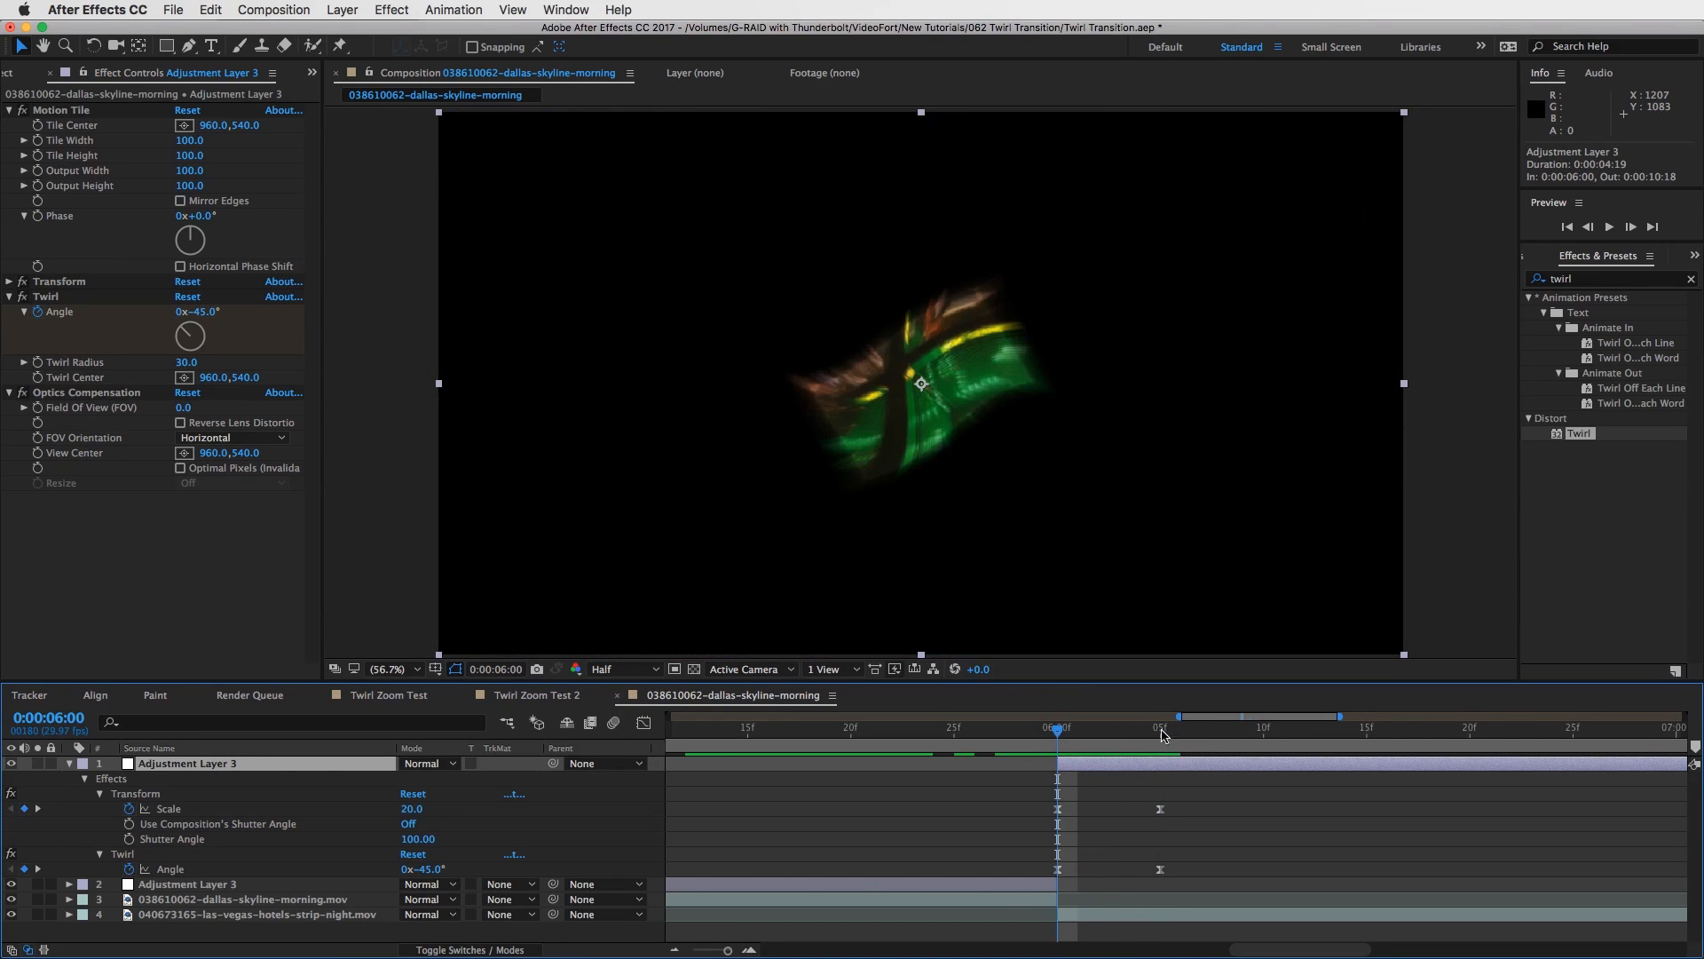
Move the ending Twirl Angle keyframe 12 frames later to 0:00:06:17 and return to 0:00:06:00.
click(1161, 730)
key(Page_Down)
key(Page_Down)
key(Page_Down)
key(Page_Down)
key(Page_Down)
key(Page_Down)
key(Page_Down)
key(Page_Down)
key(Page_Down)
key(Page_Down)
key(Page_Down)
key(Page_Down)
drag(1161, 869, 1408, 883)
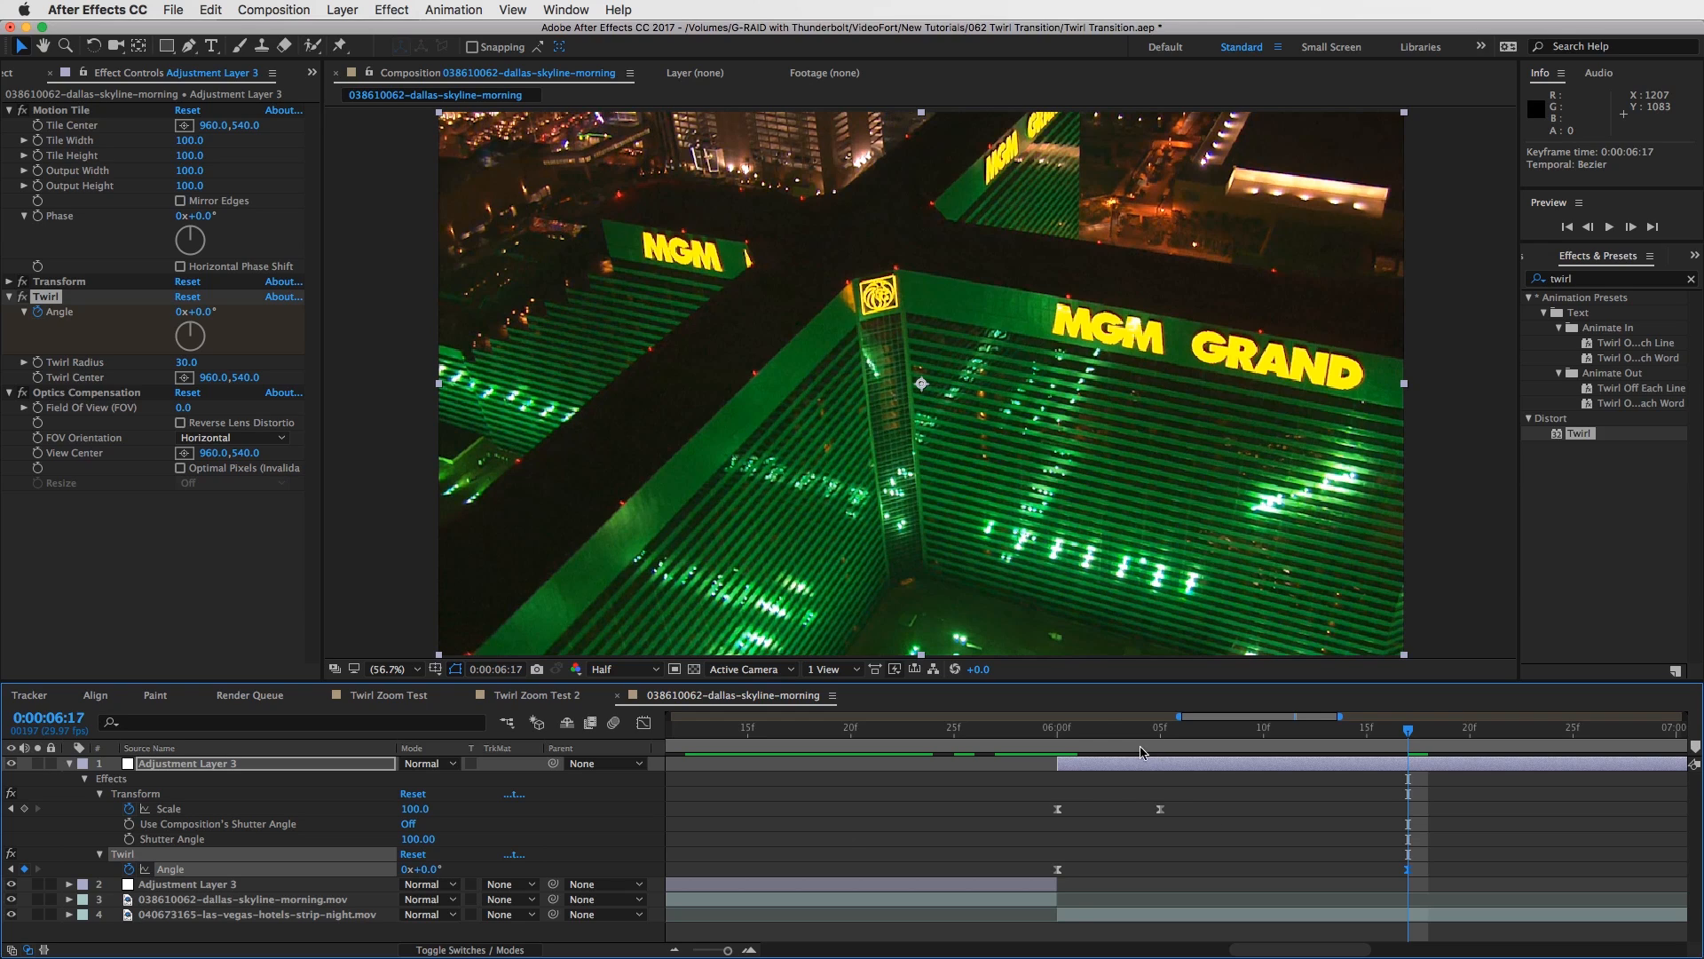
click(1066, 733)
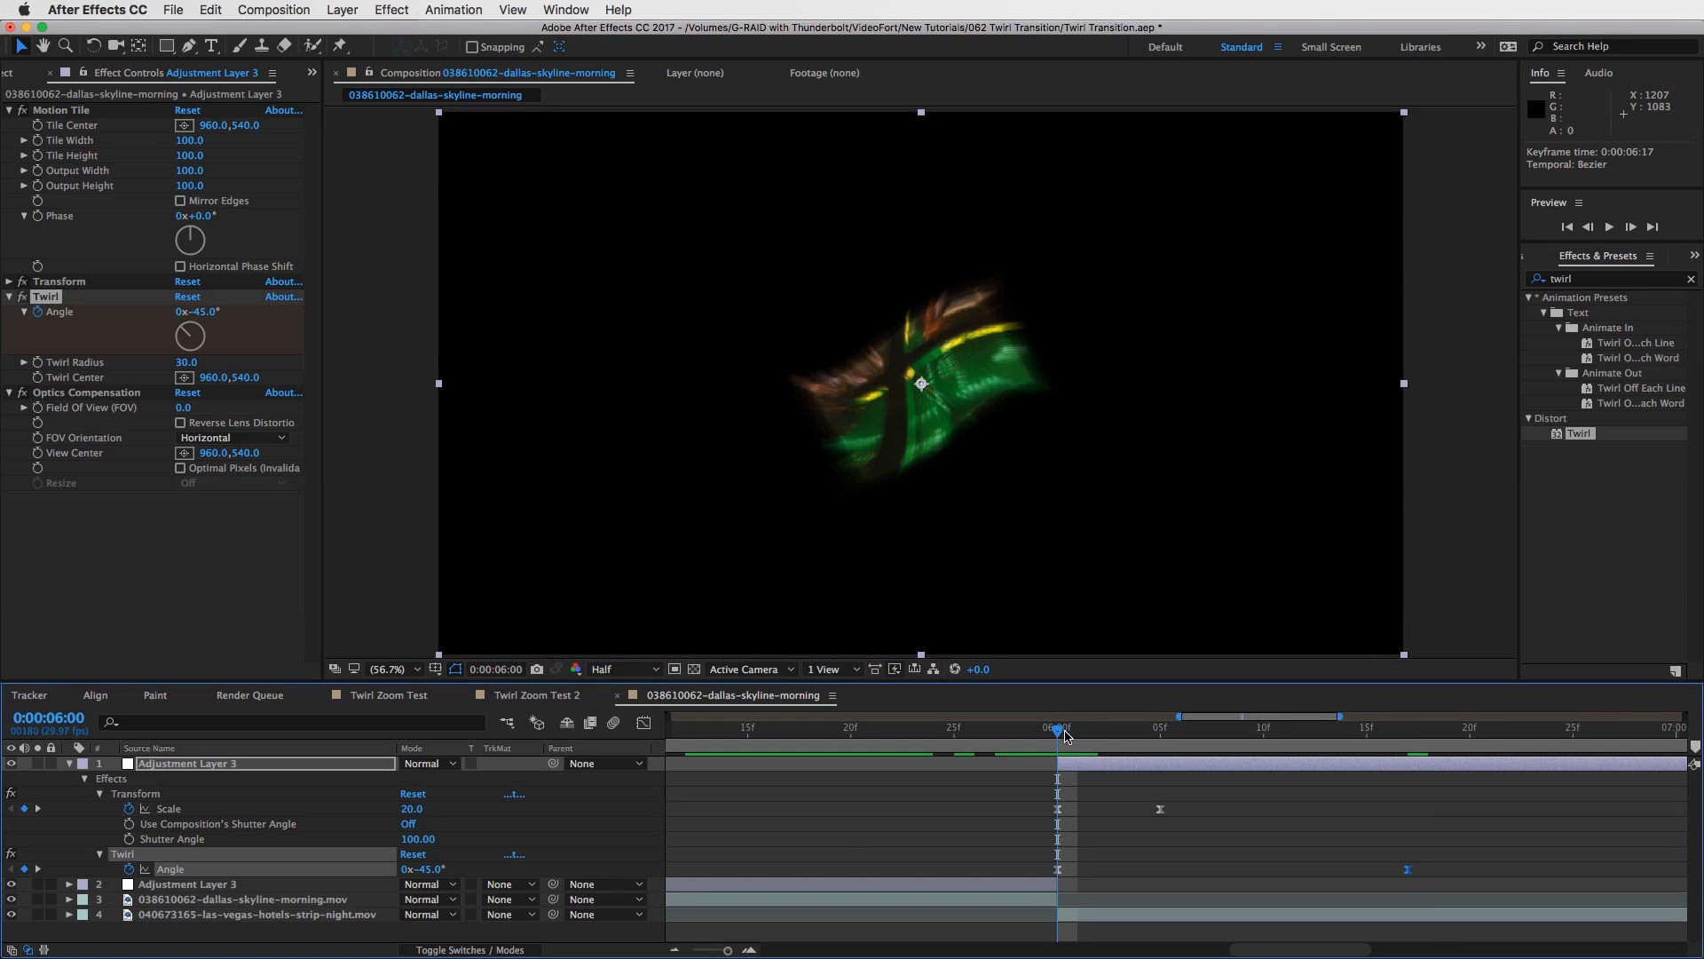
Enable Reverse Lens Distortion in Optics Compensation, set Field of View to 150, and keyframe it at 0:00:06:00.
click(10, 297)
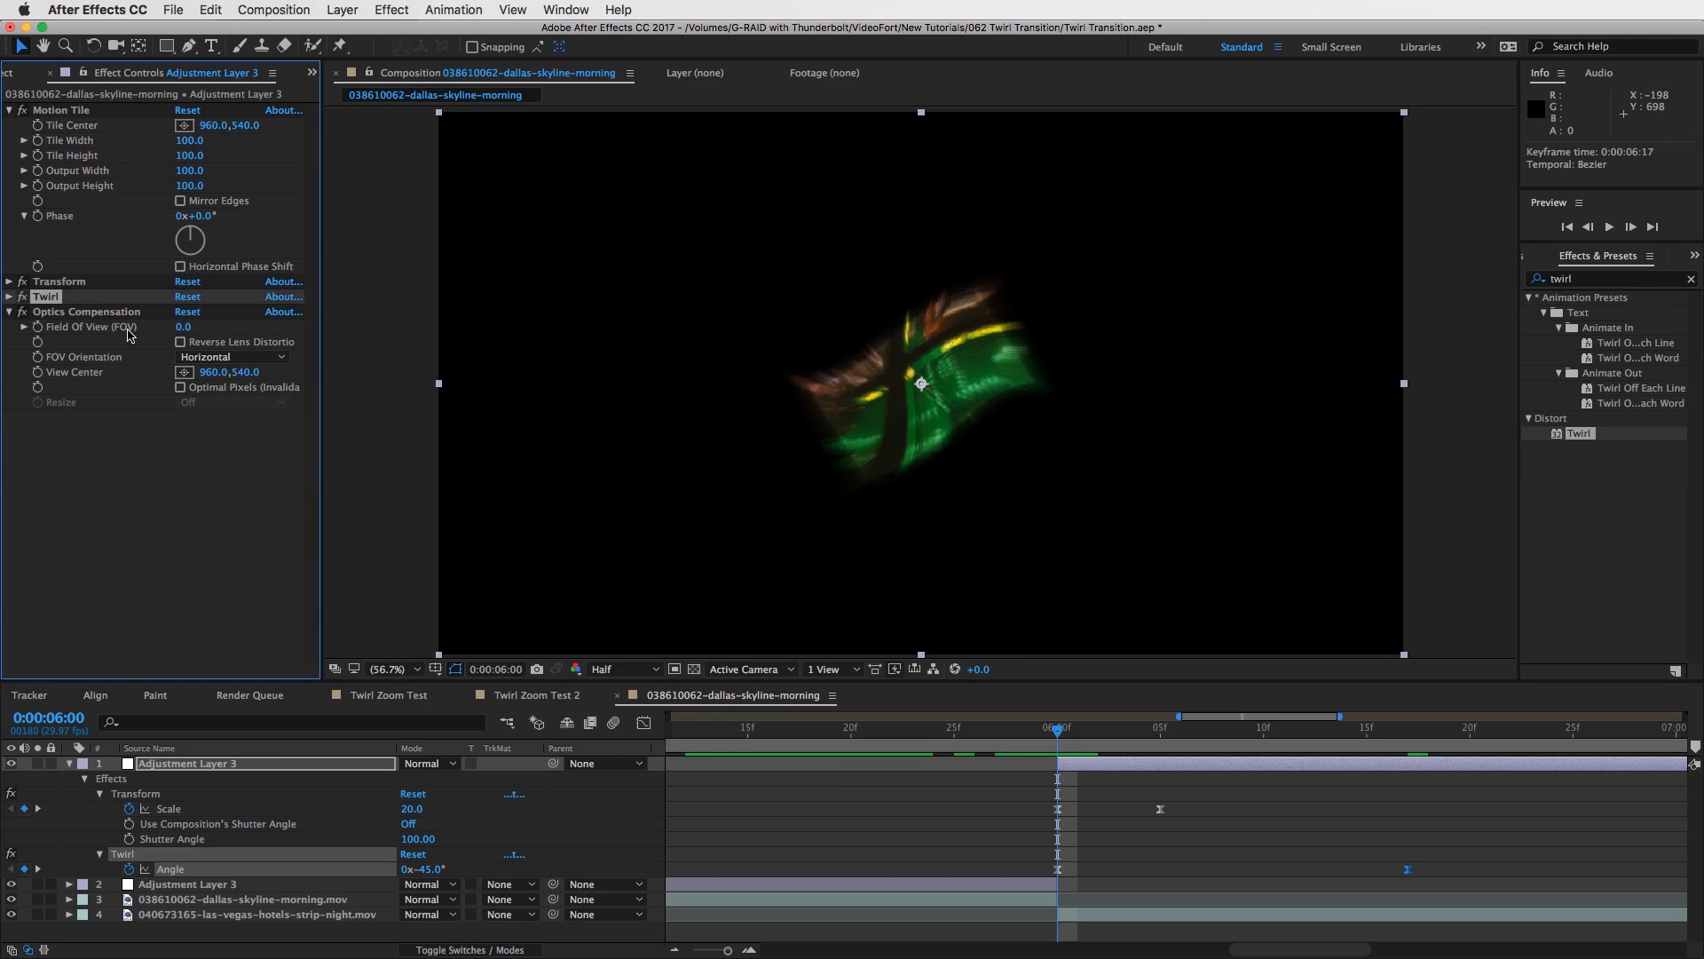
click(181, 343)
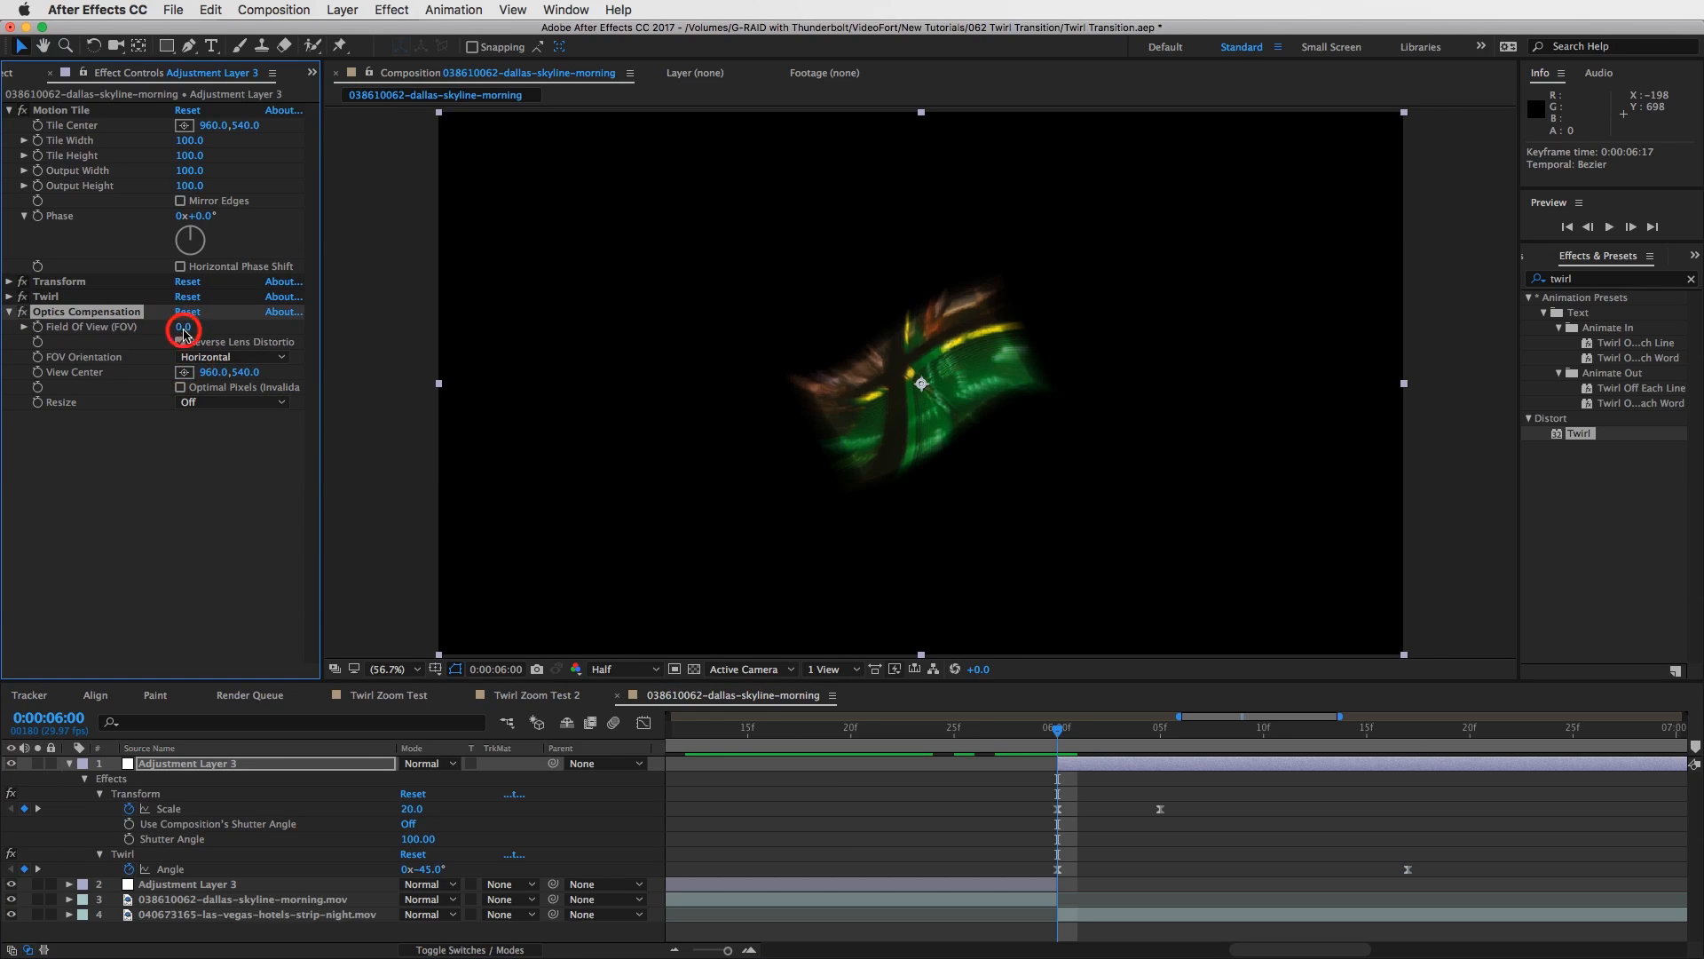
key(Return)
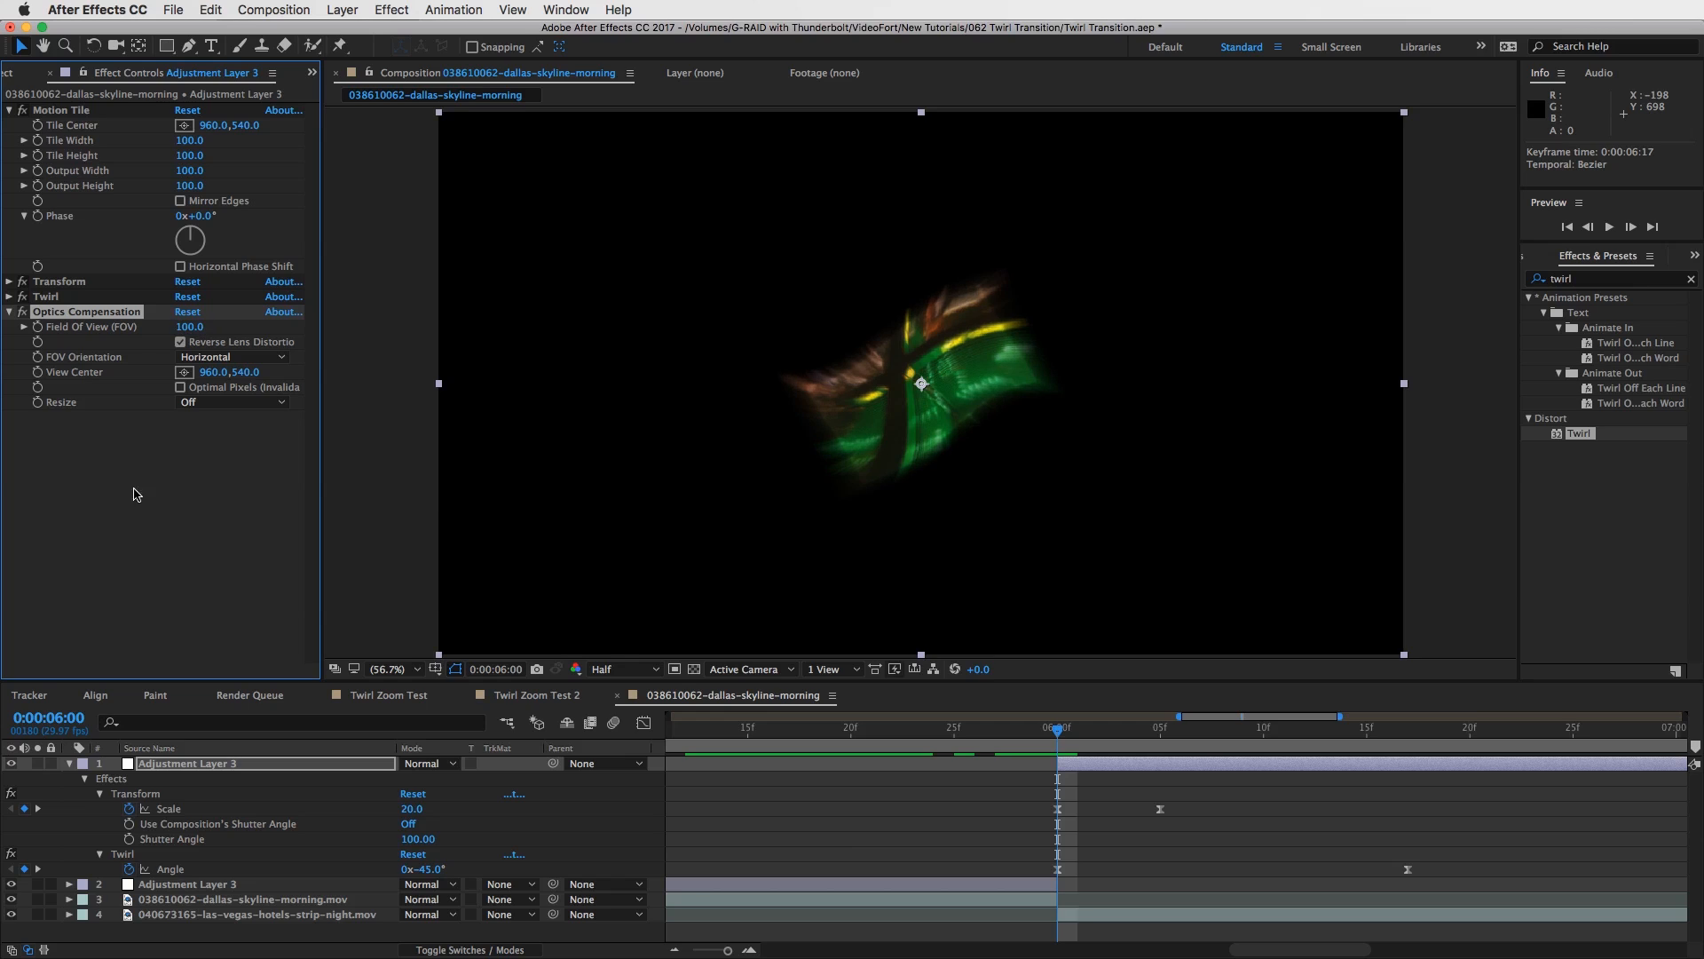
click(187, 327)
text(150)
key(Return)
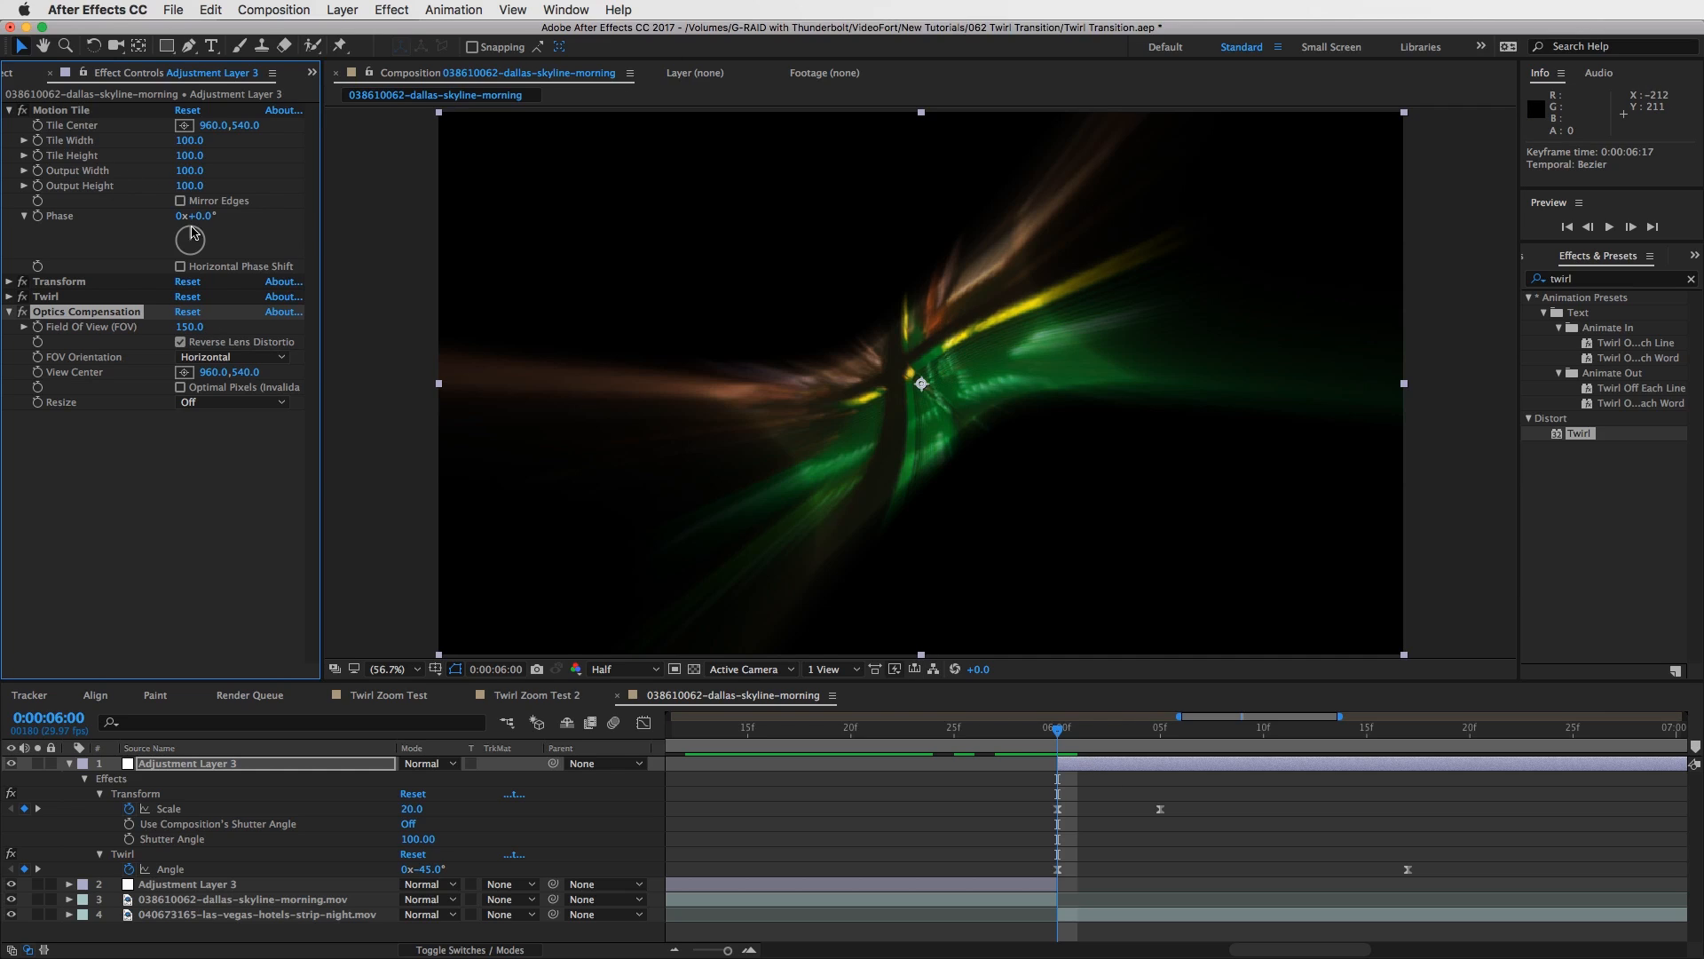
click(37, 327)
Keyframe the Optics Compensation Field of View at 0 at 0:00:06:17 and select the top adjustment layer.
drag(1388, 733, 1407, 730)
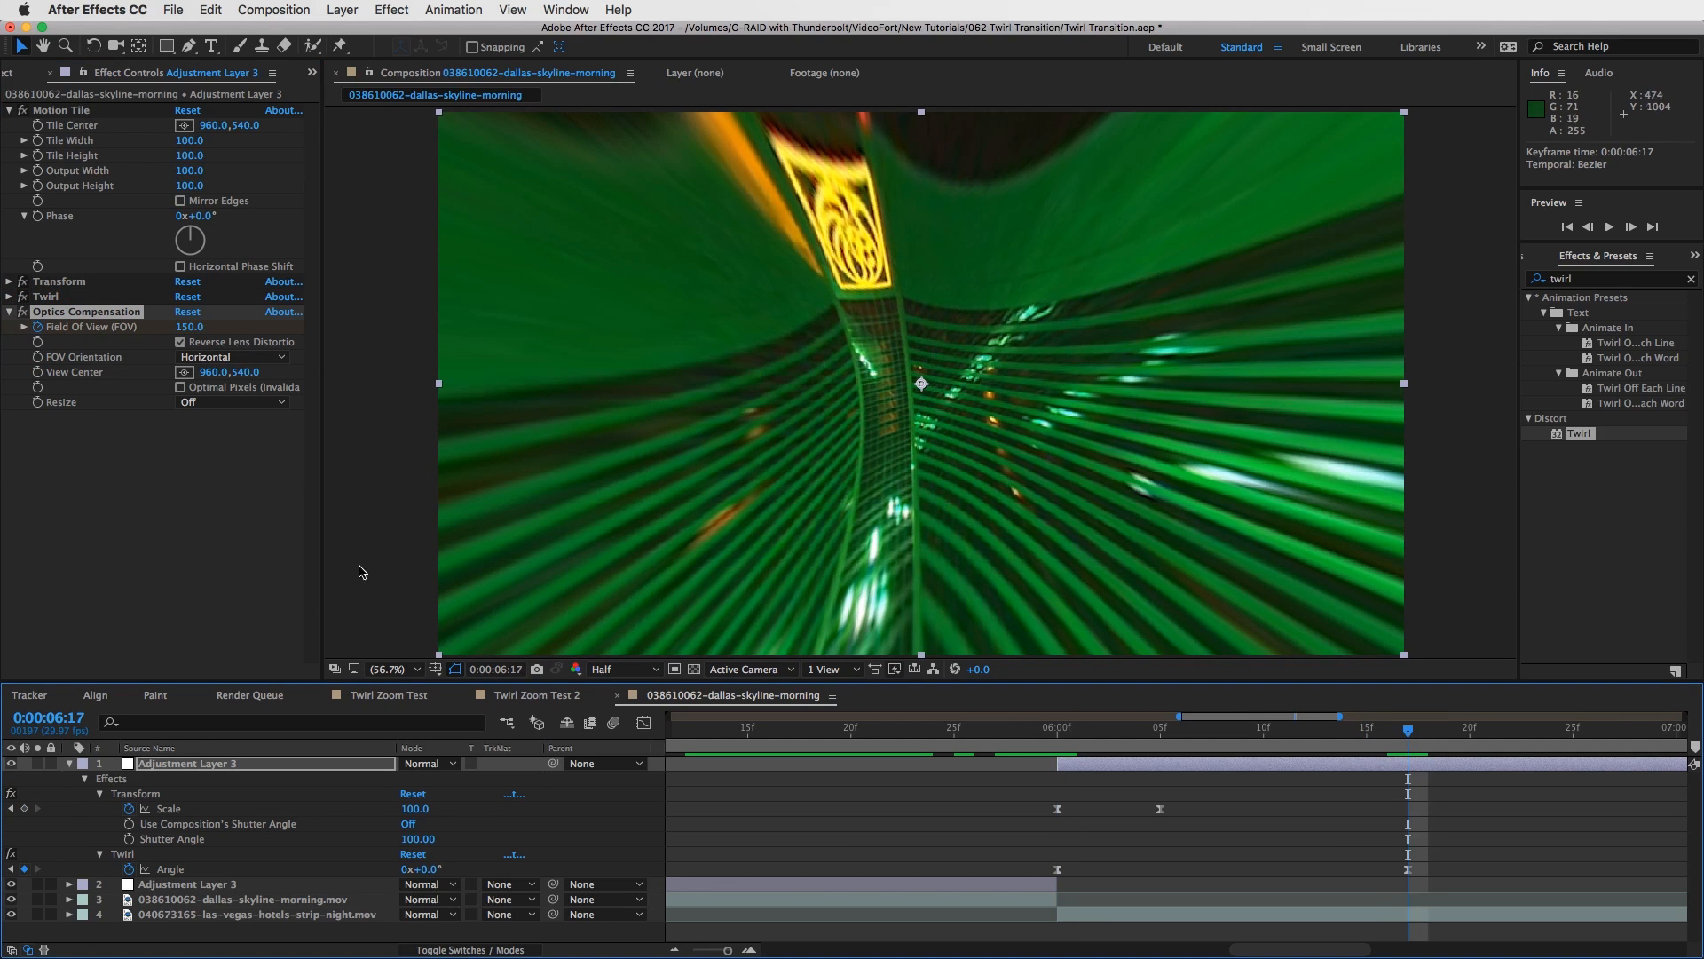
click(189, 326)
text(0)
key(Return)
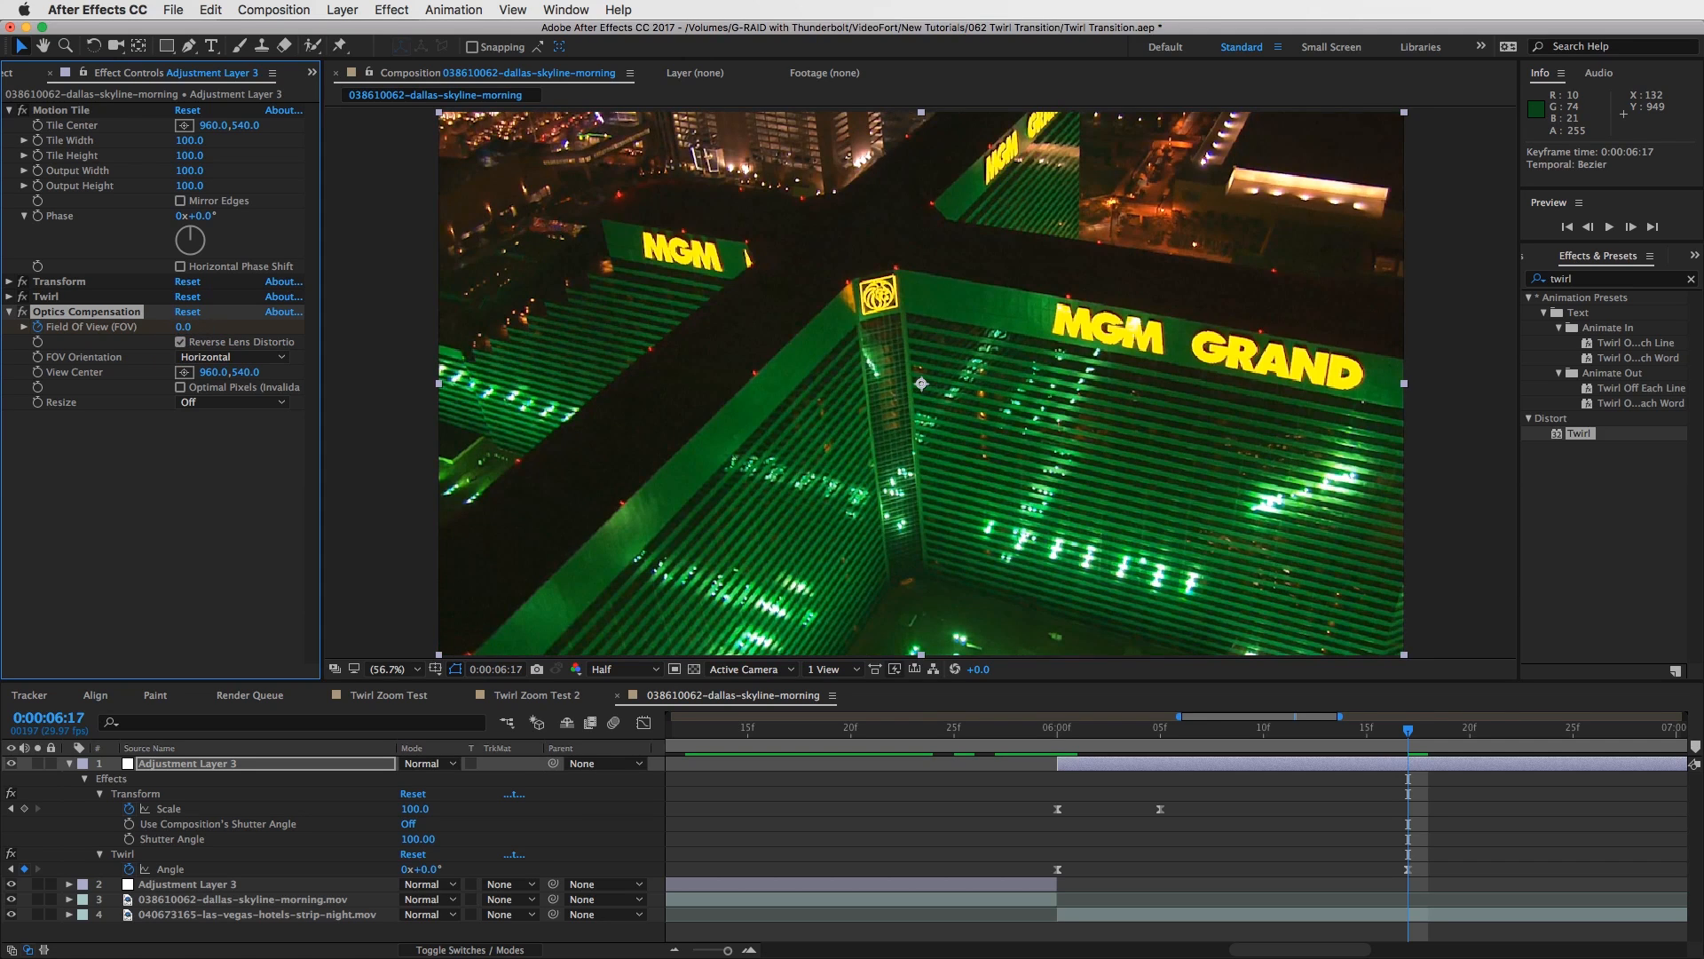
click(1199, 769)
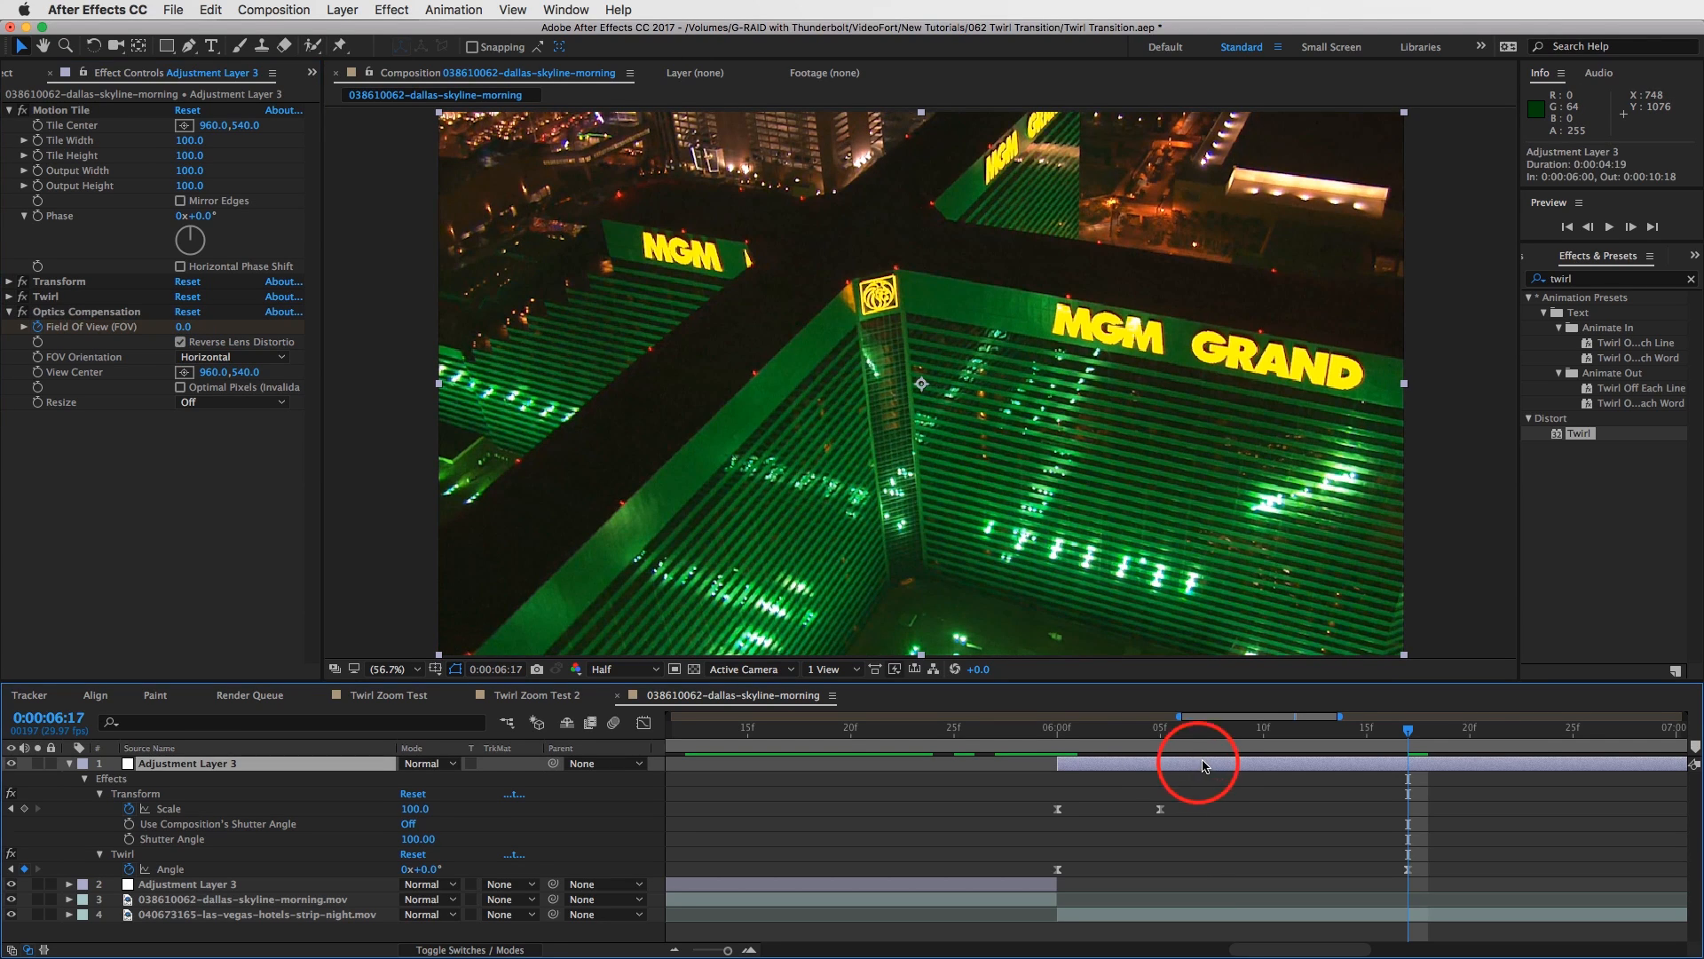
Reveal the top adjustment layer's keyframes and apply Easy Ease to both Optics Compensation Field of View keyframes.
key(u)
key(u)
scroll(1340, 832, down, 1)
drag(1027, 873, 1413, 890)
right_click(1409, 885)
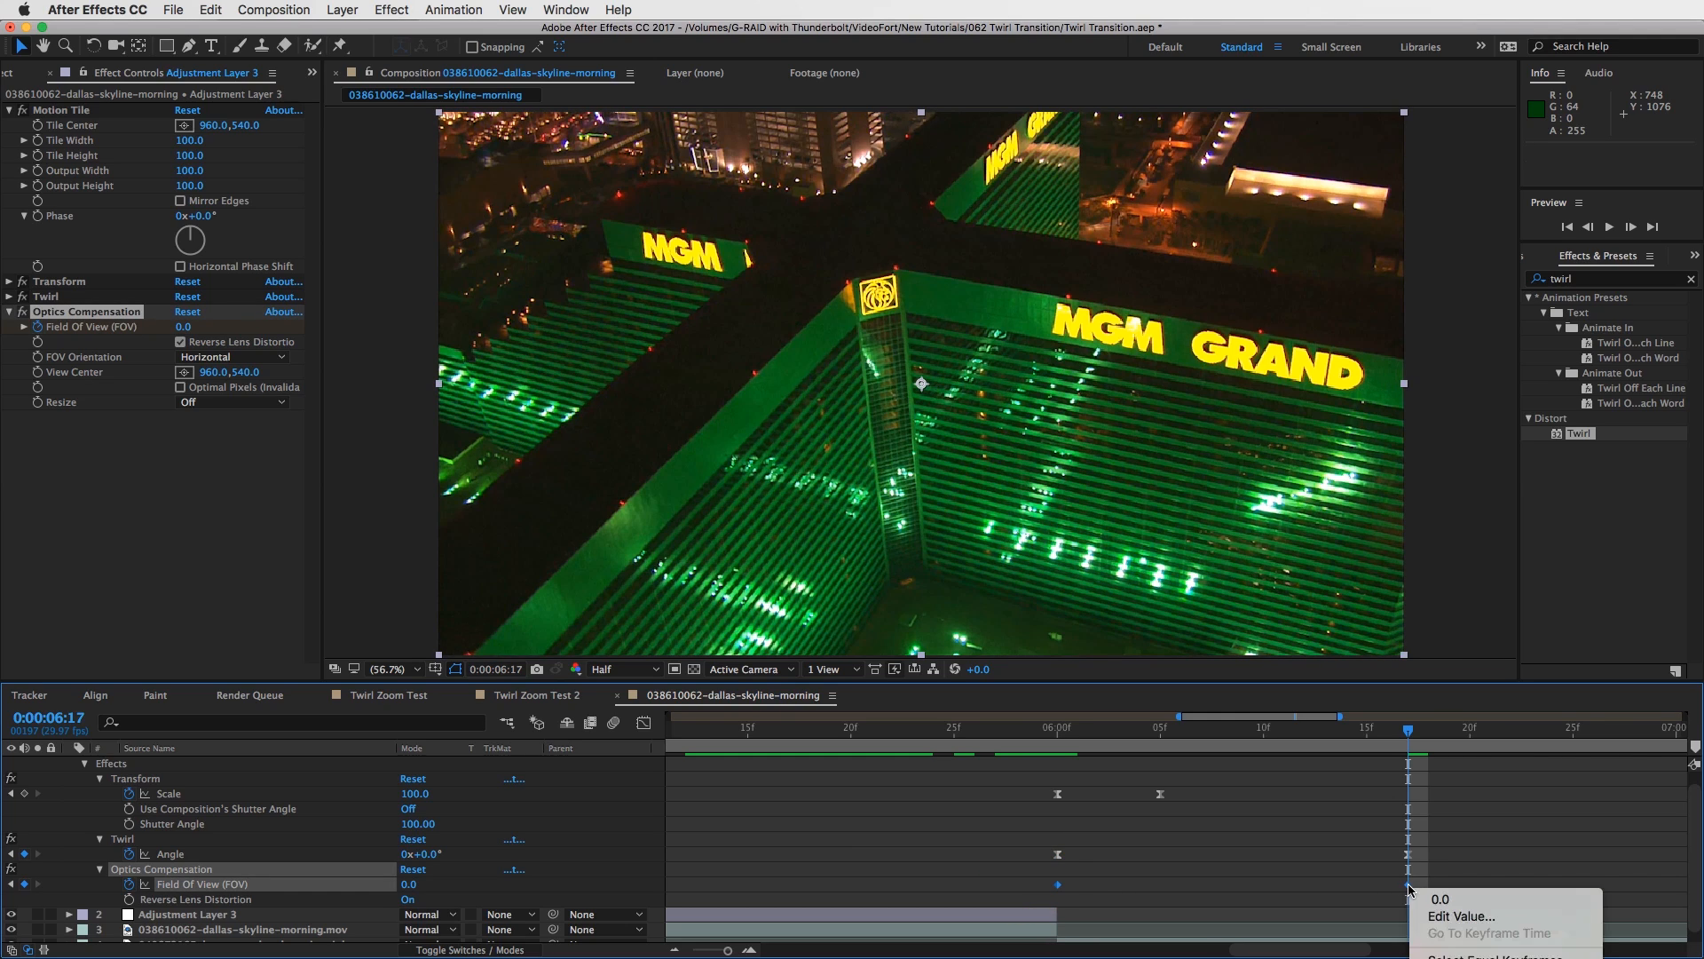
click(1659, 958)
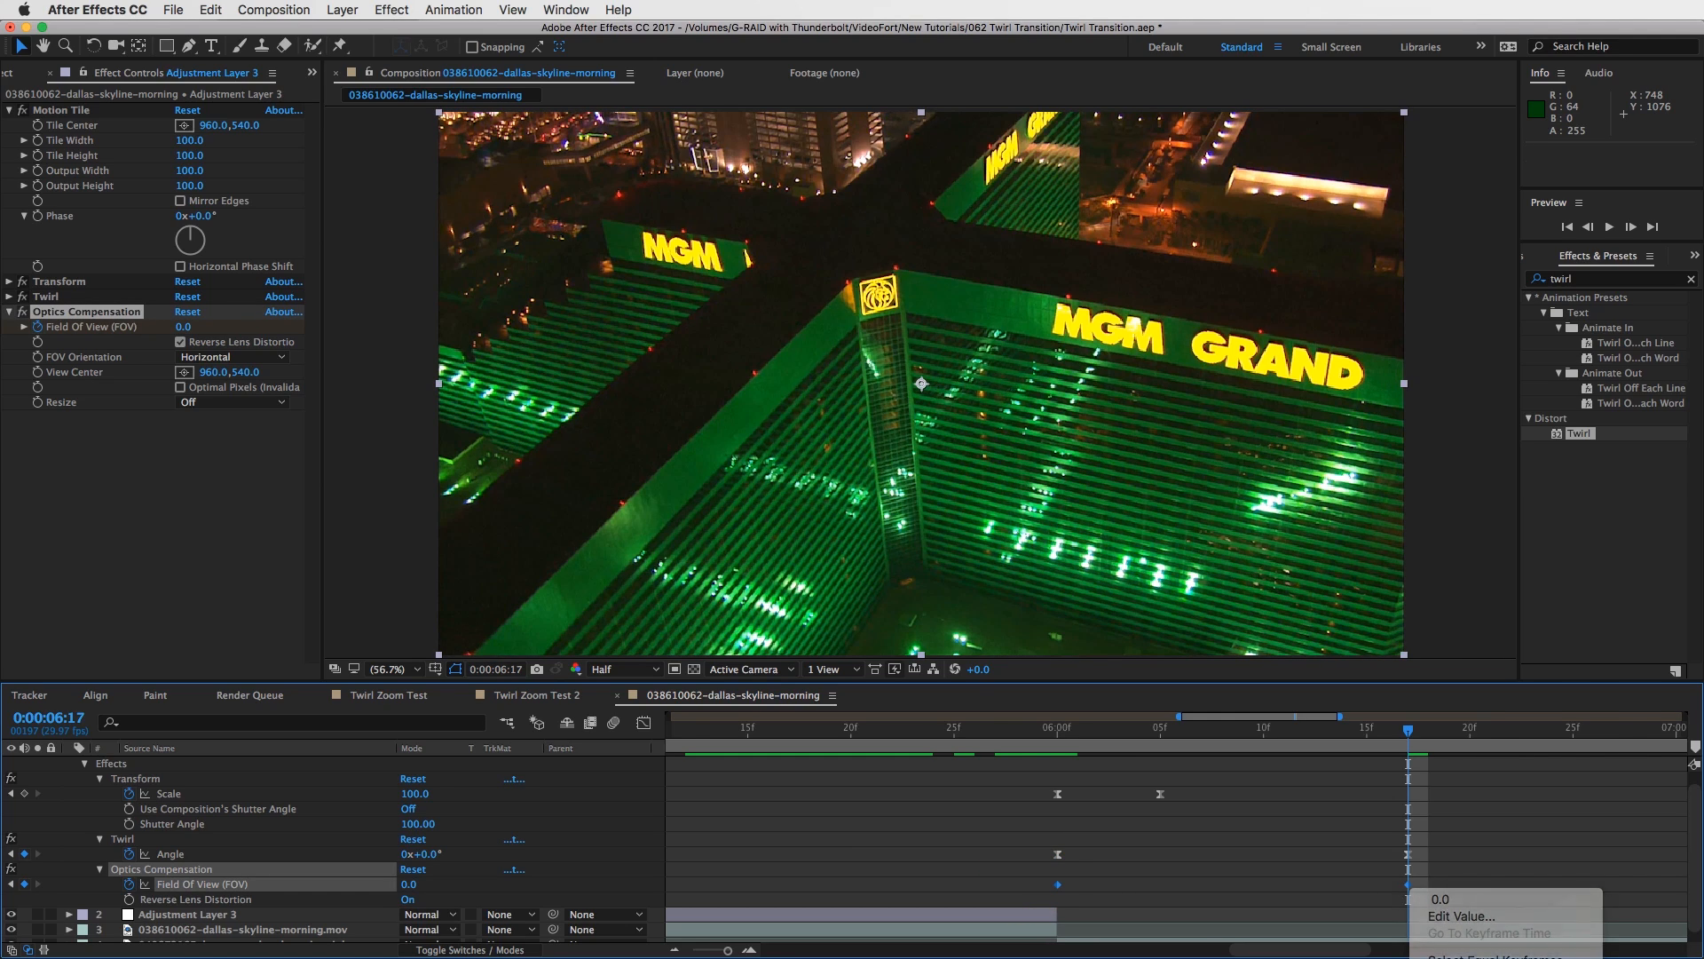
Shape the Field of View speed graph so the change peaks just after 0:00:06:00 and eases out gradually toward 0:00:06:17.
click(644, 724)
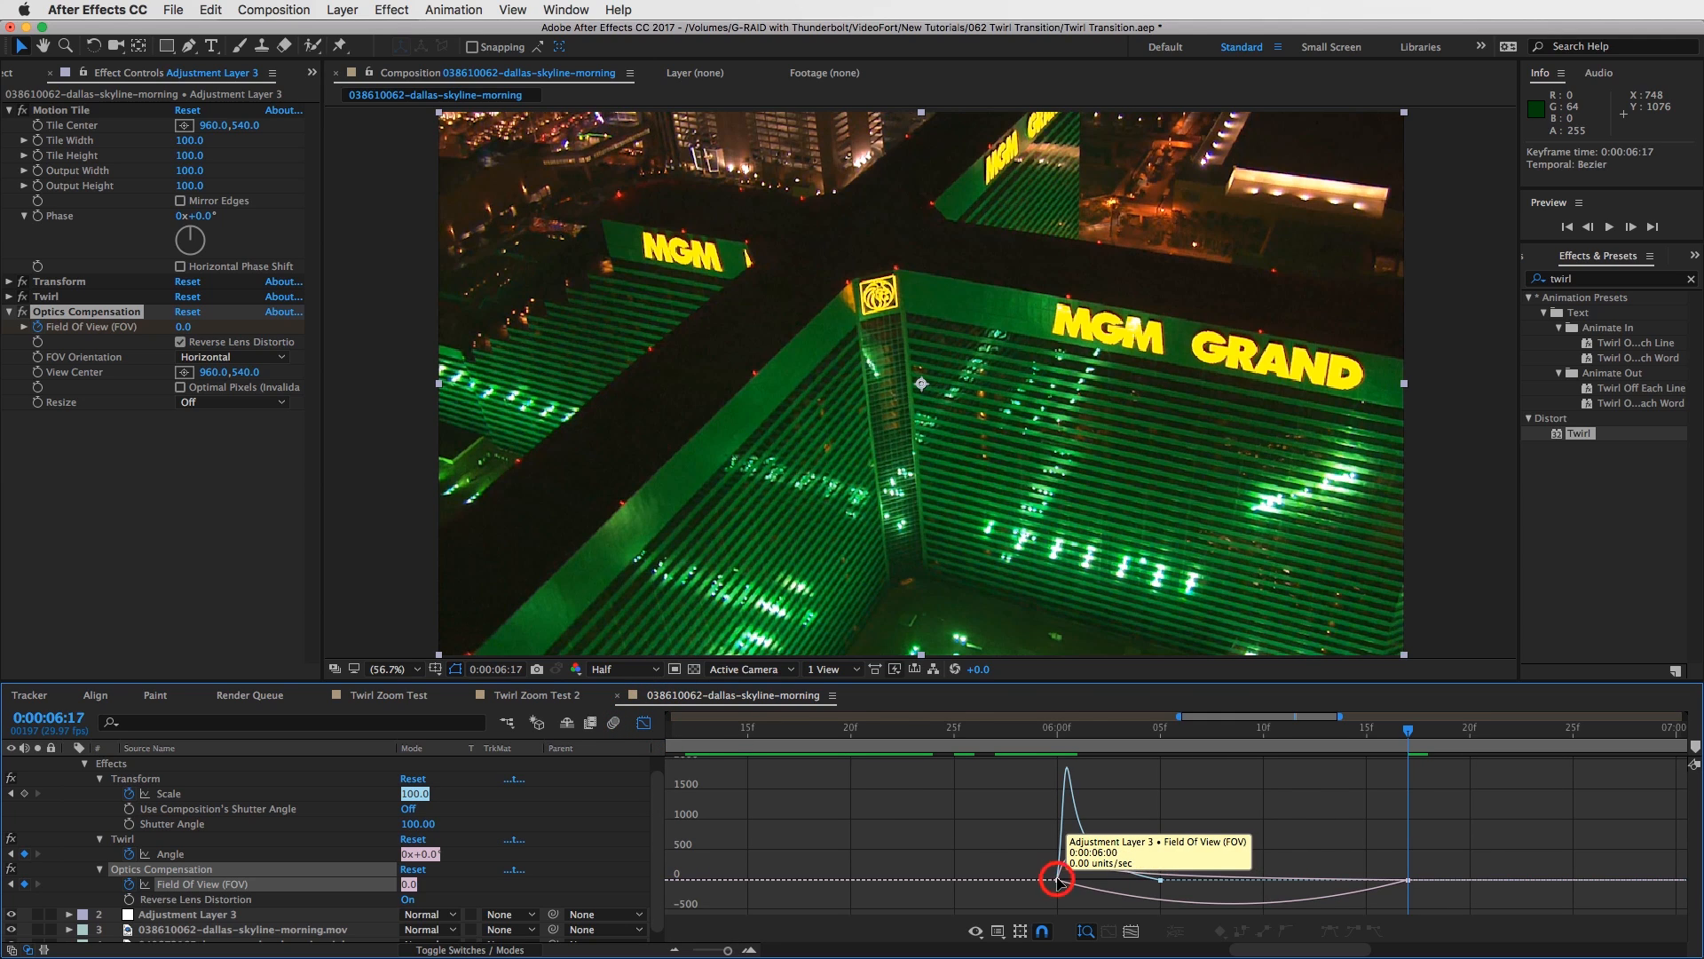
click(1097, 880)
drag(1116, 880, 1071, 881)
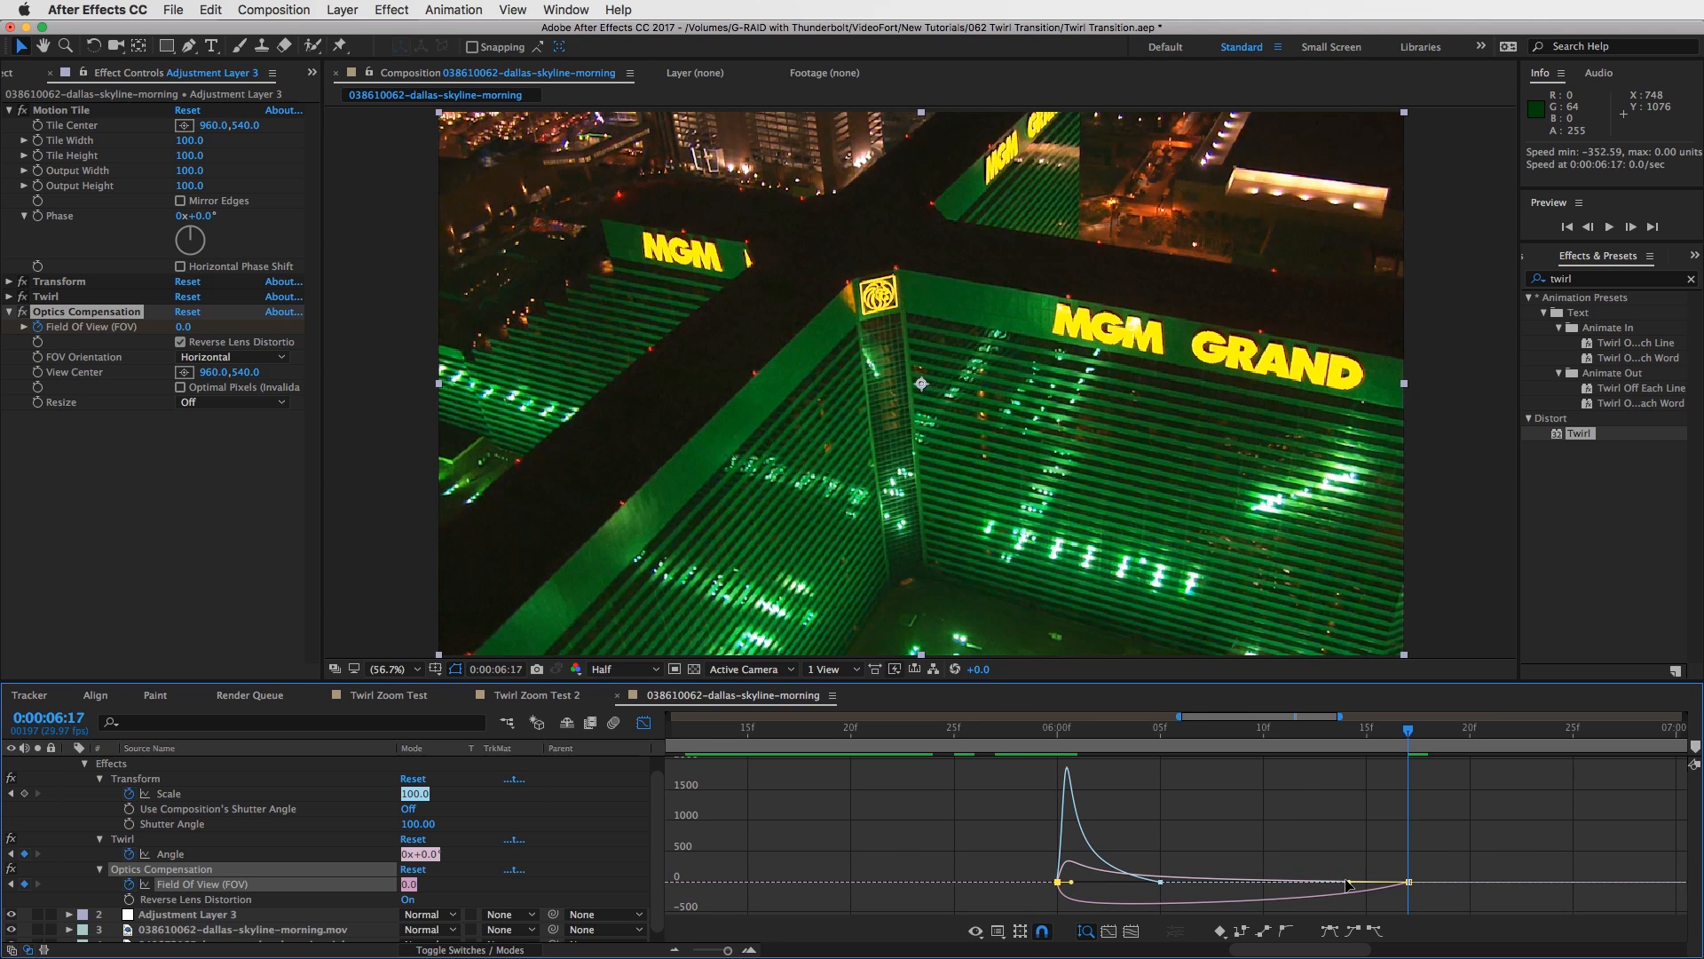
drag(1348, 883, 1232, 881)
click(643, 722)
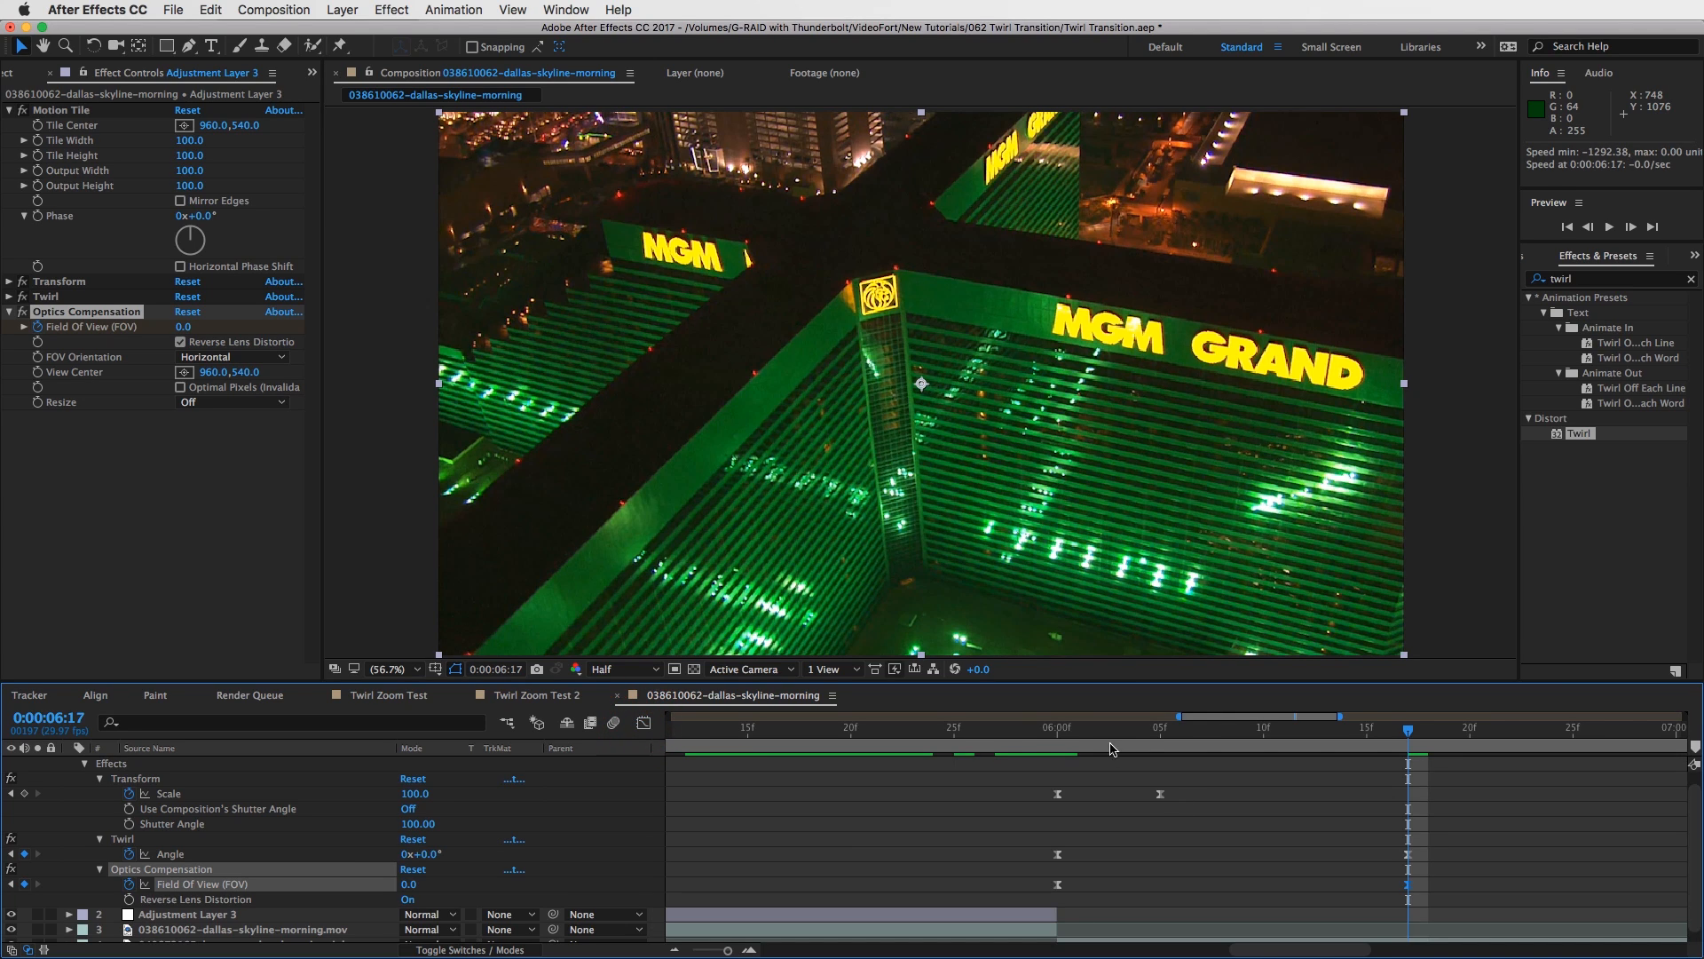
At 0:00:06:00, set Motion Tile's Output Width to 180 and Output Height to 270, and enable Mirror Edges.
mouse_move(1072, 729)
mouse_down()
mouse_move(1041, 730)
mouse_move(1057, 730)
mouse_up()
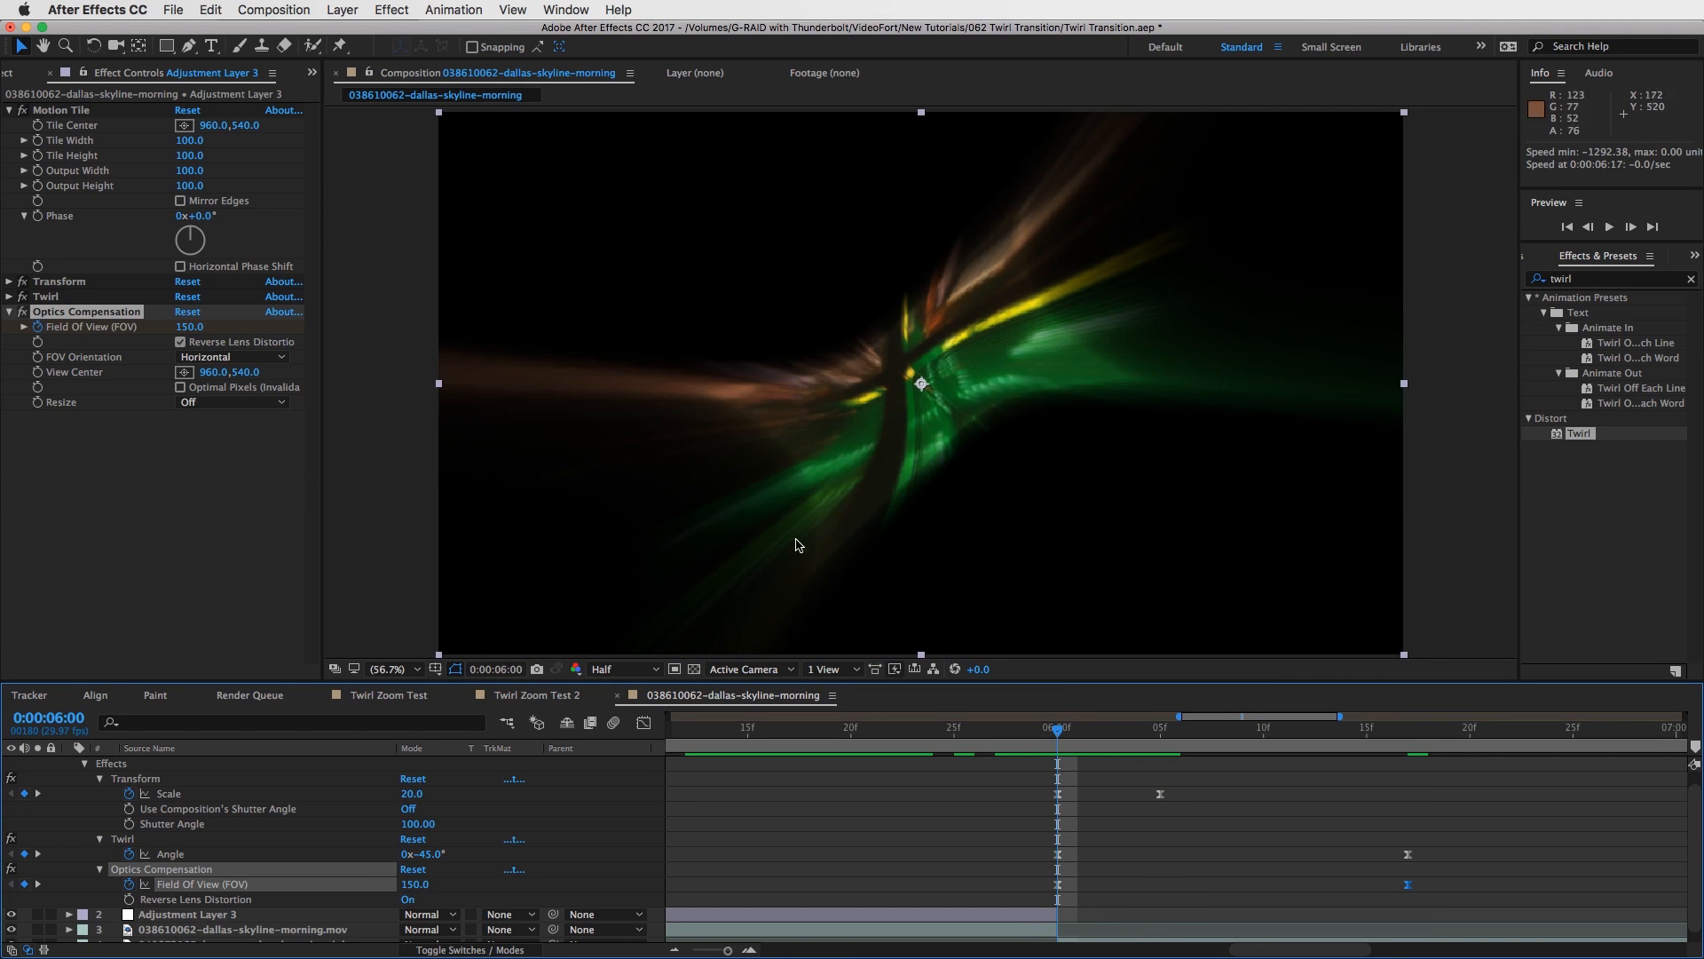
click(692, 670)
click(691, 670)
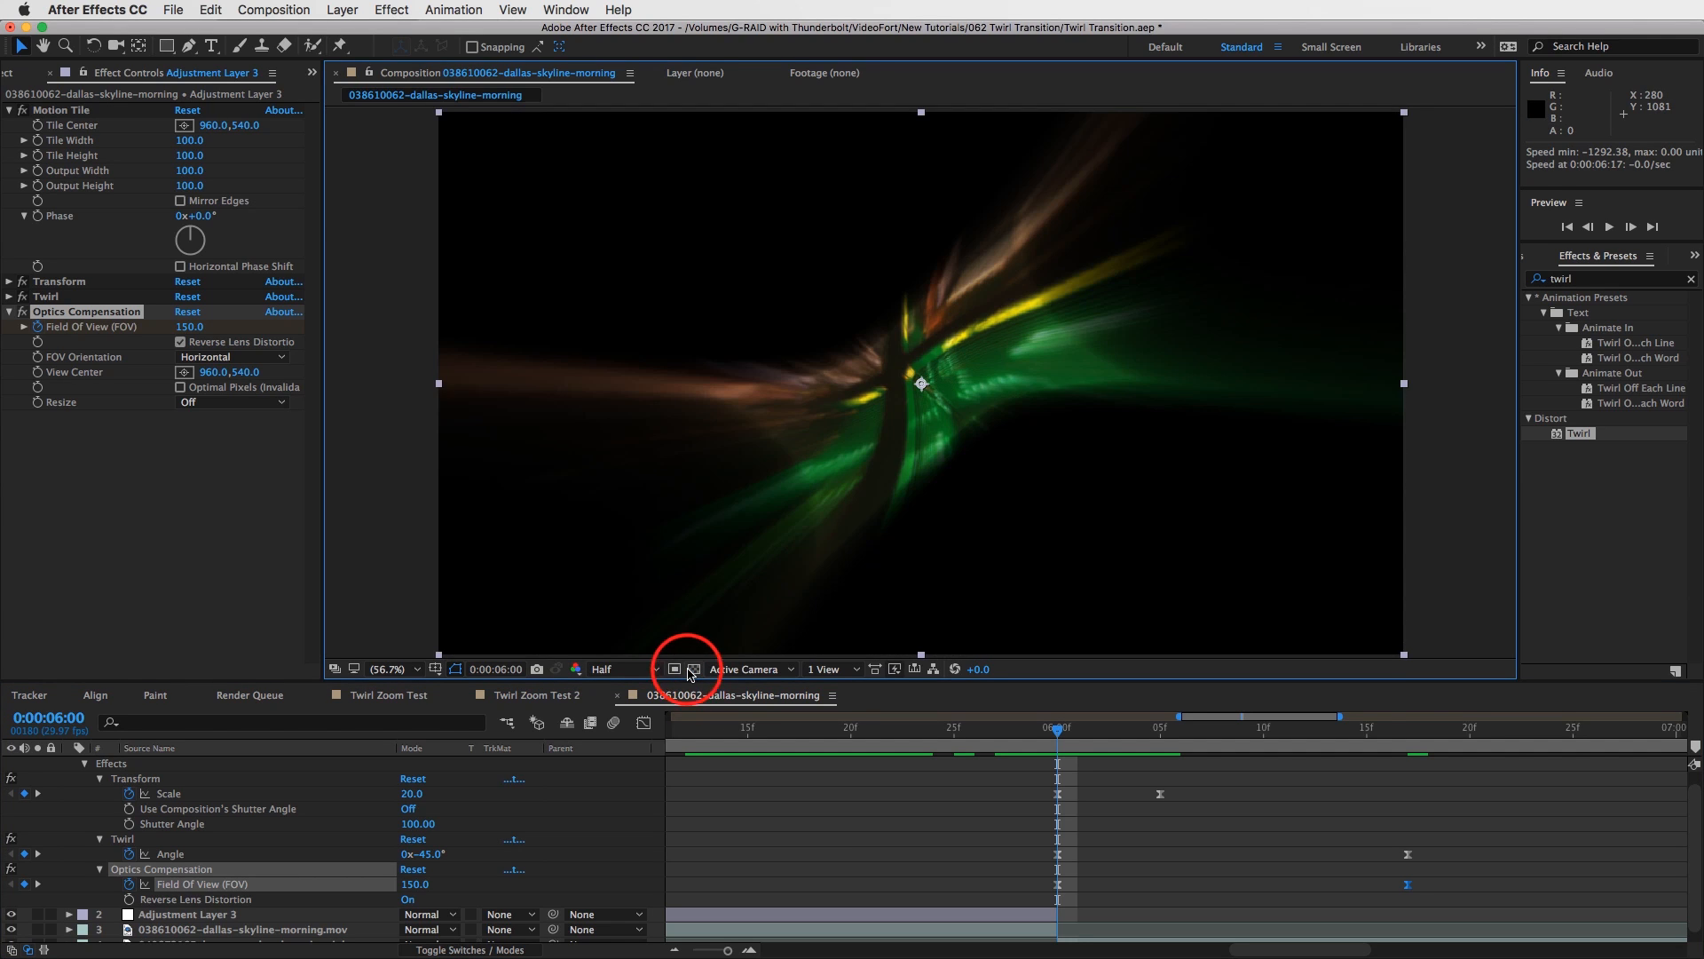
click(692, 670)
click(692, 670)
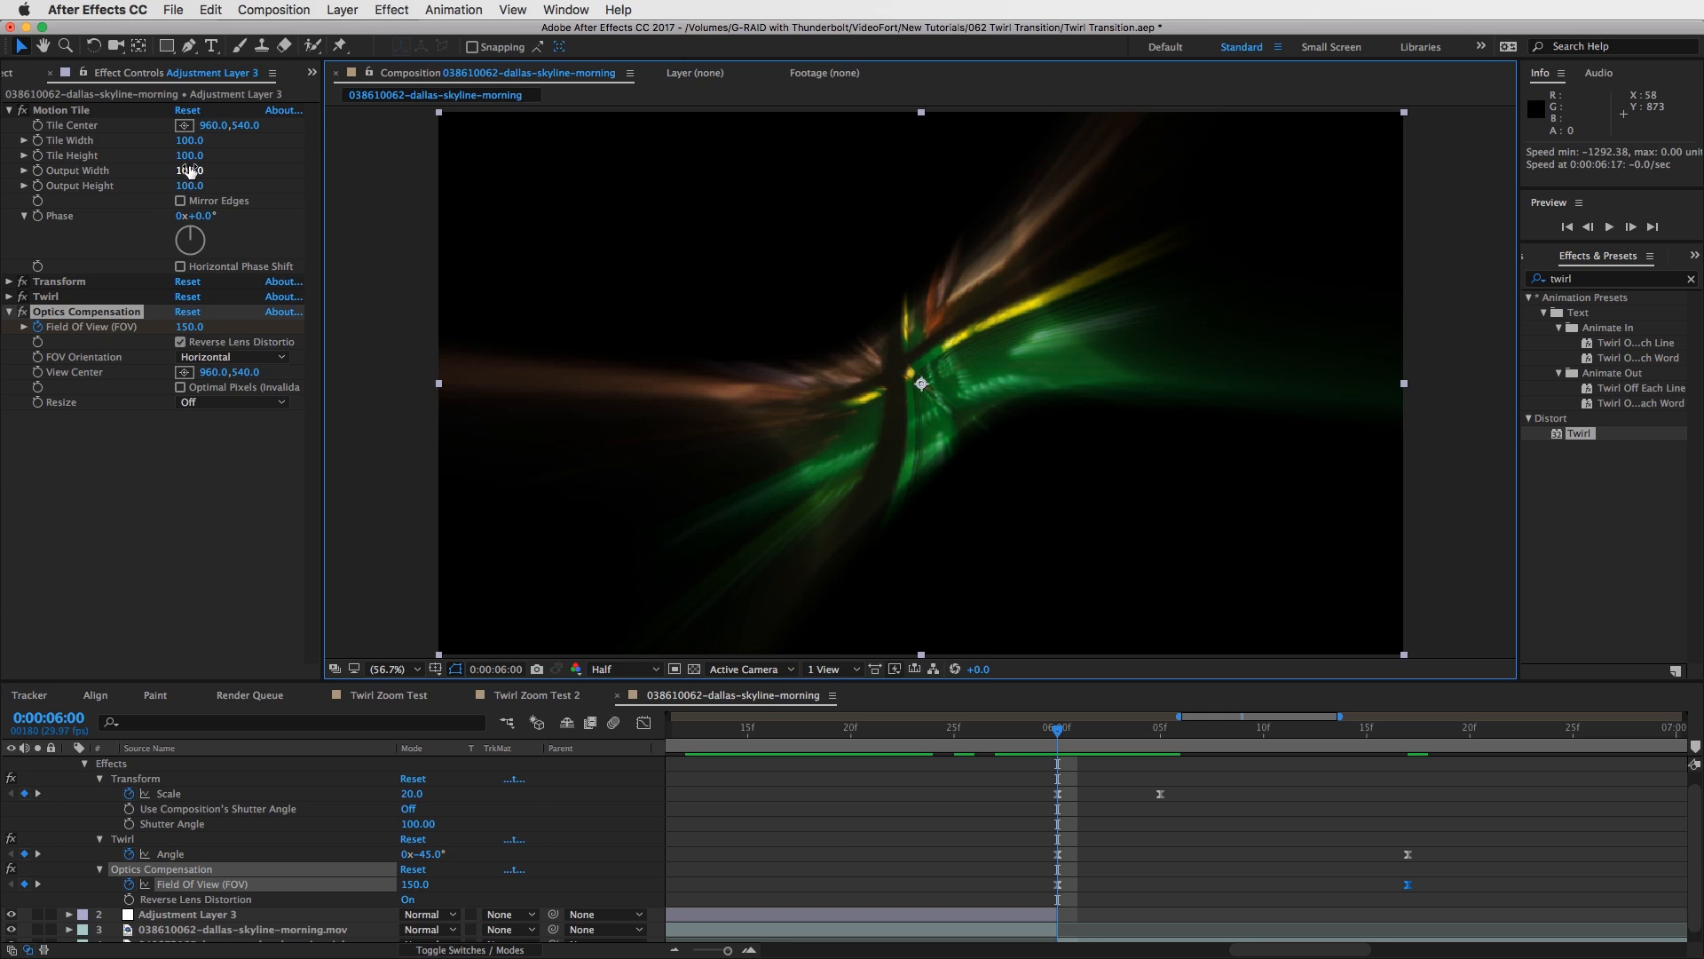
drag(189, 171, 204, 185)
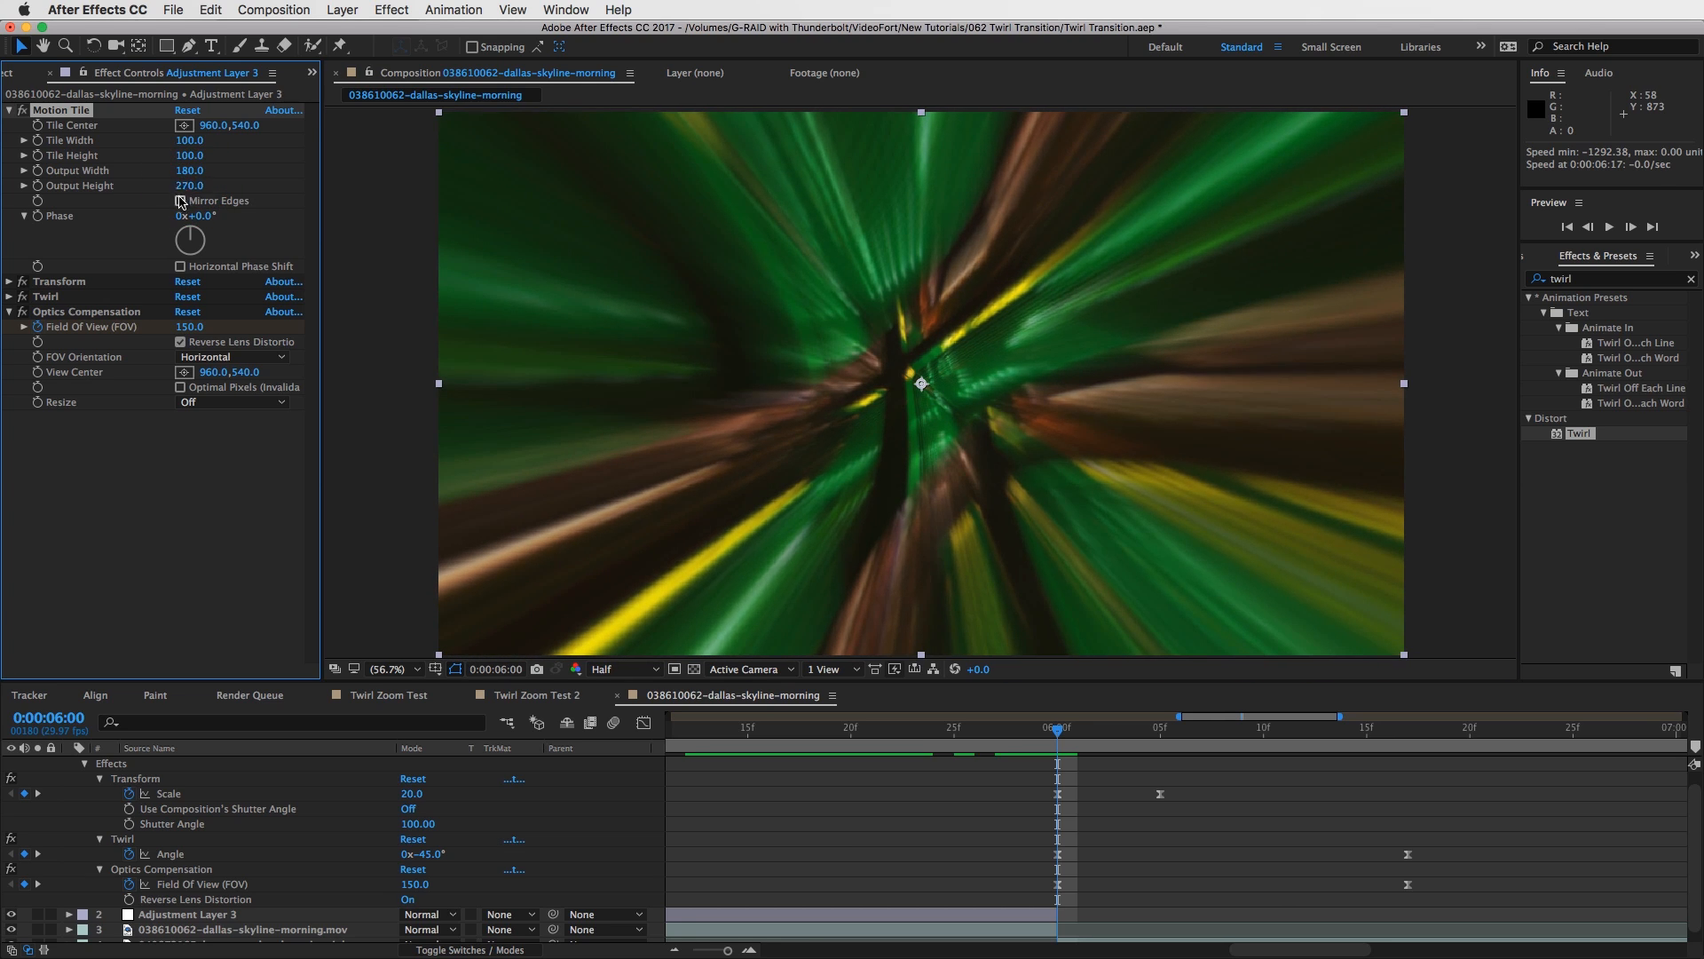
click(180, 201)
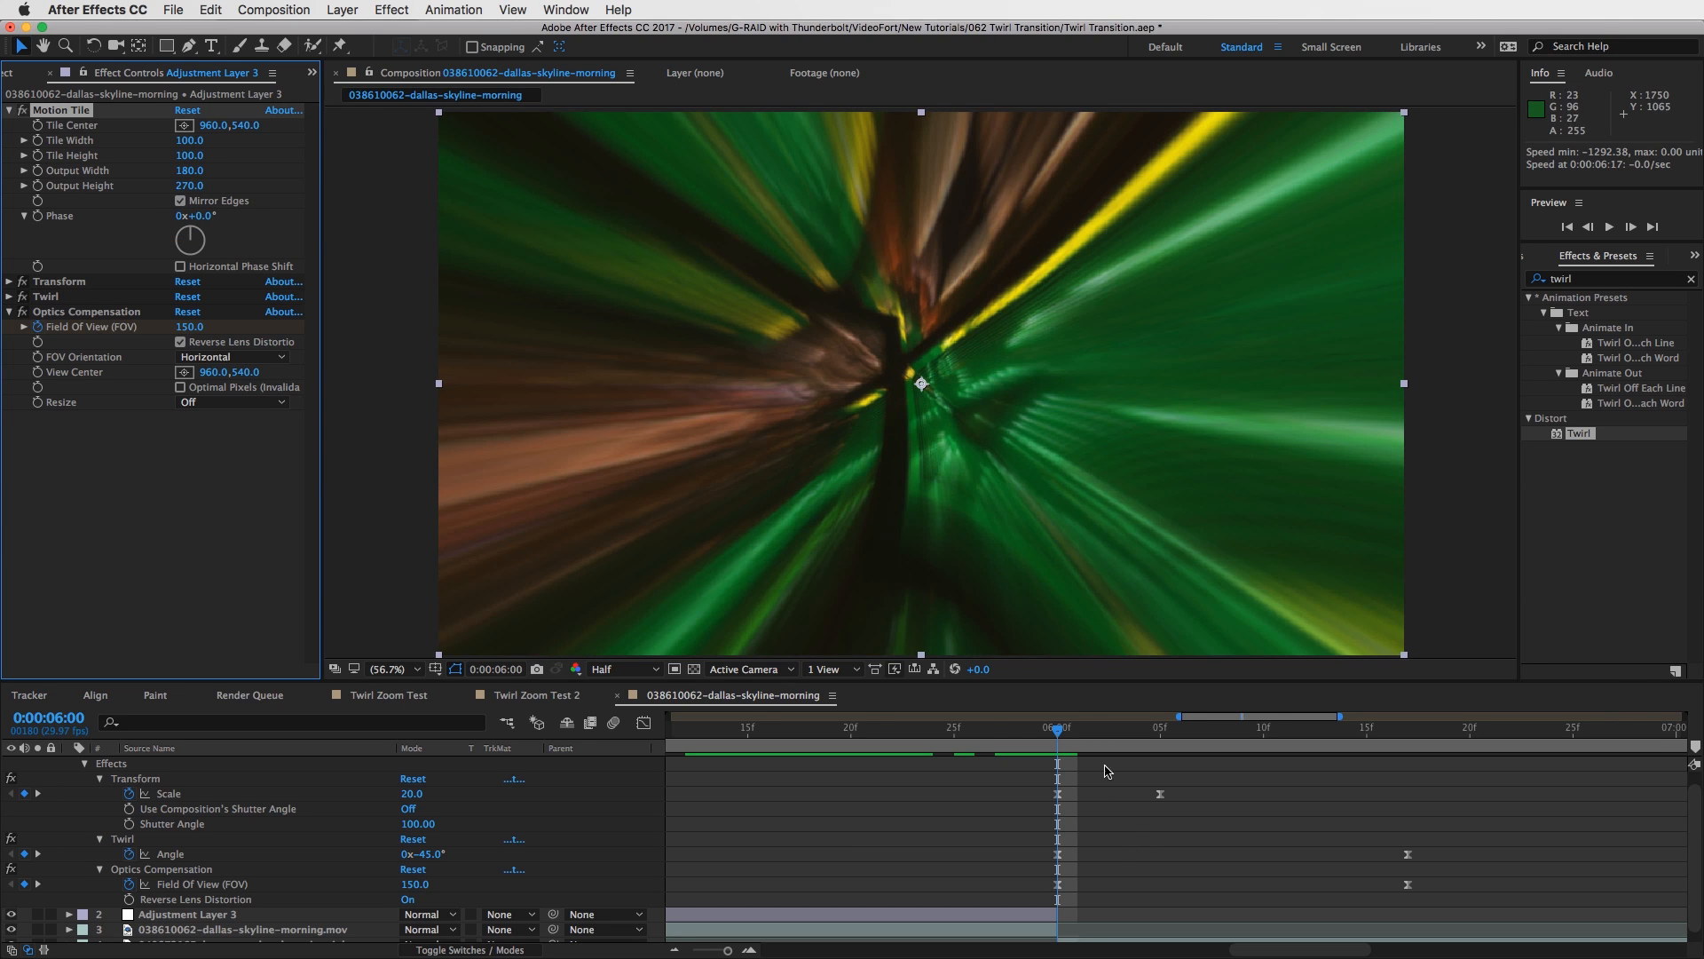
Scrub through the transition, collapse the top adjustment layer's properties, and move the current time to 0:00:05:13.
drag(1062, 739, 1284, 753)
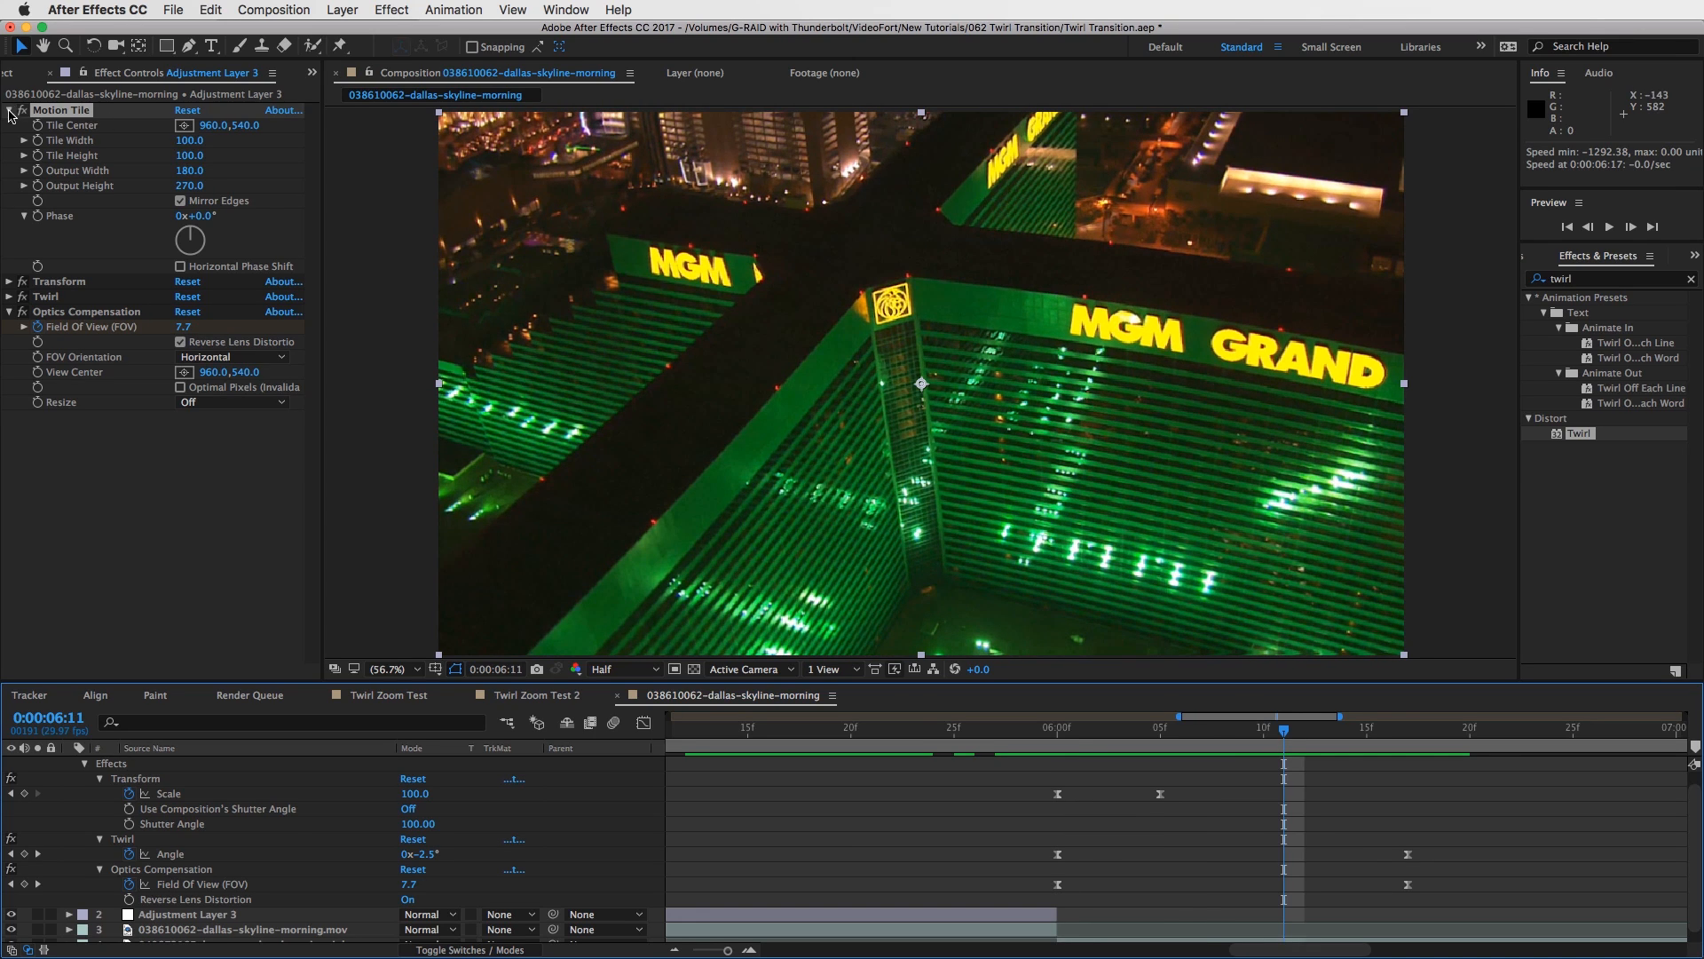
scroll(432, 773, up, 1)
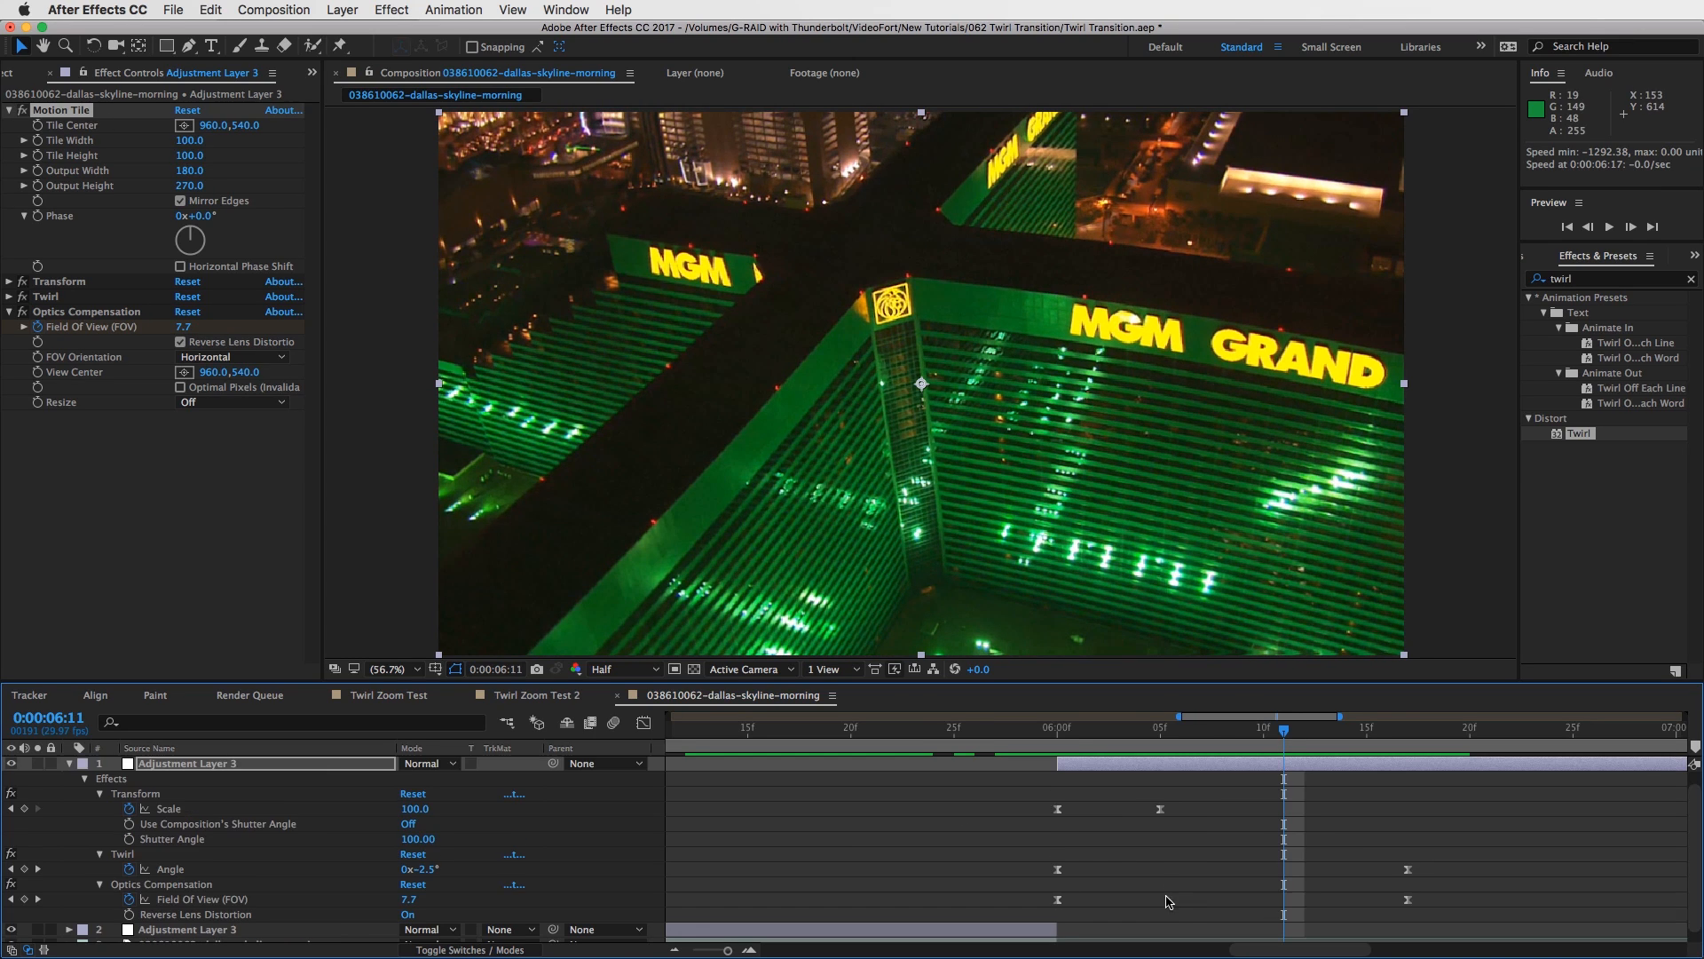
click(70, 764)
drag(1097, 727, 699, 756)
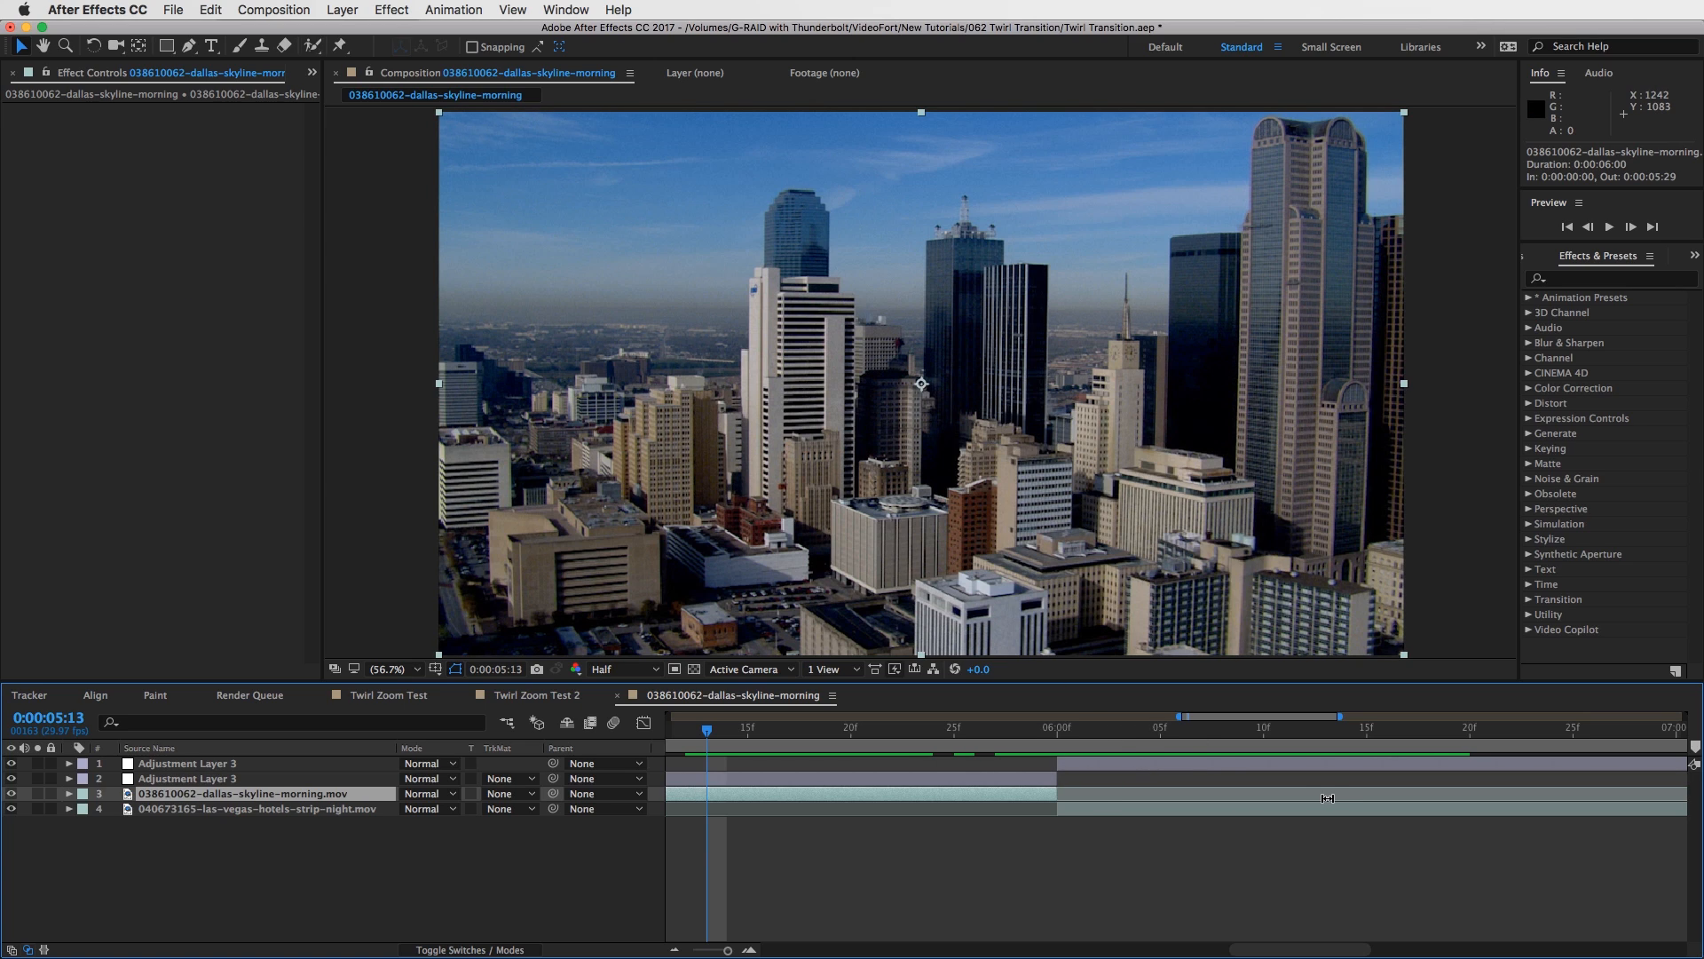
Pre-compose the Dallas skyline clip as "Zoom Twirl IN", moving all attributes and adjusting the duration to the layer's time span.
click(1106, 812)
click(1035, 795)
click(1075, 811)
click(1036, 796)
click(1078, 812)
click(1021, 792)
click(348, 9)
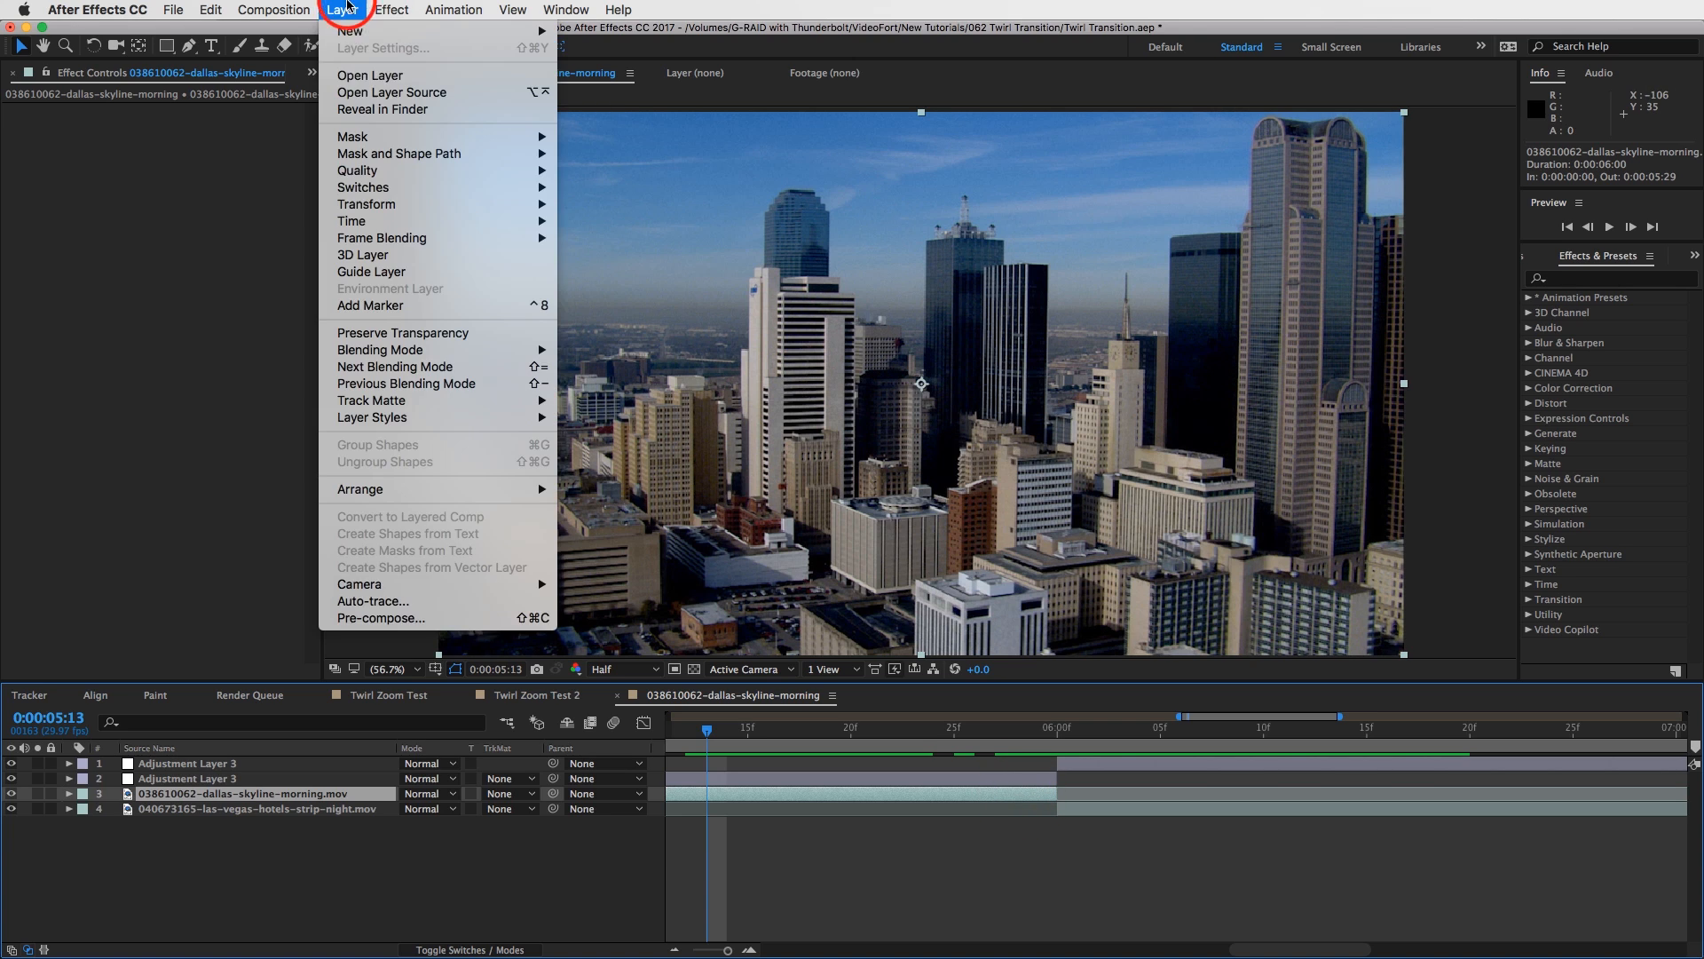
click(407, 620)
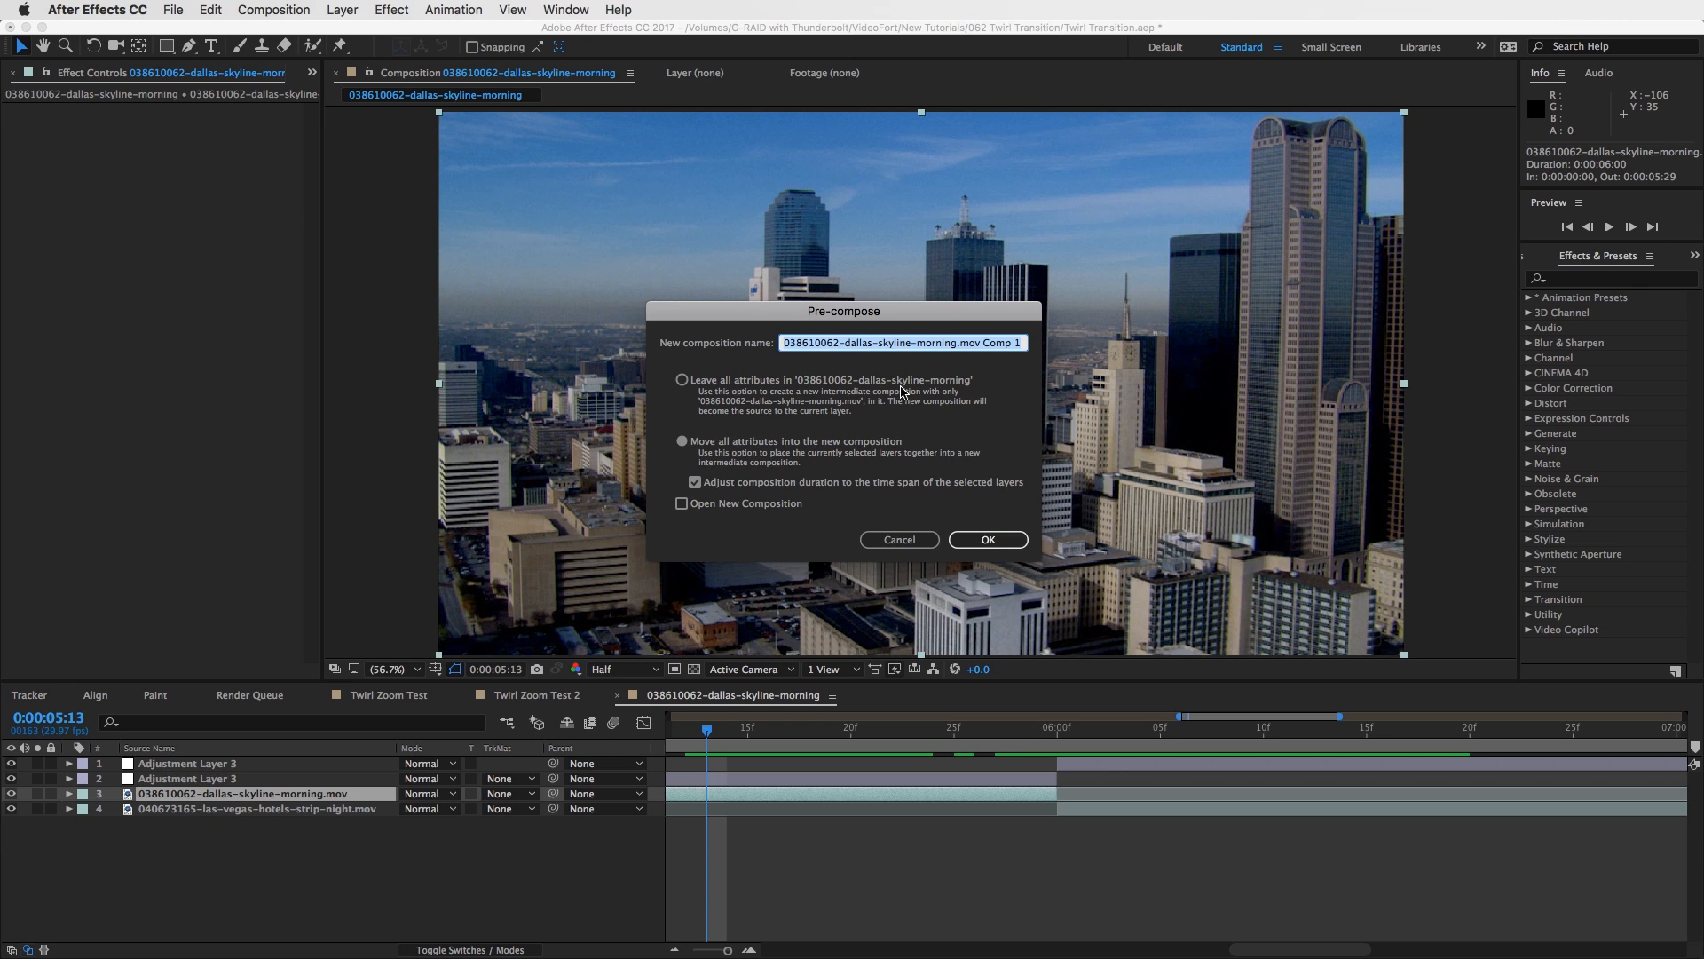
text(Zoom Twirl IN)
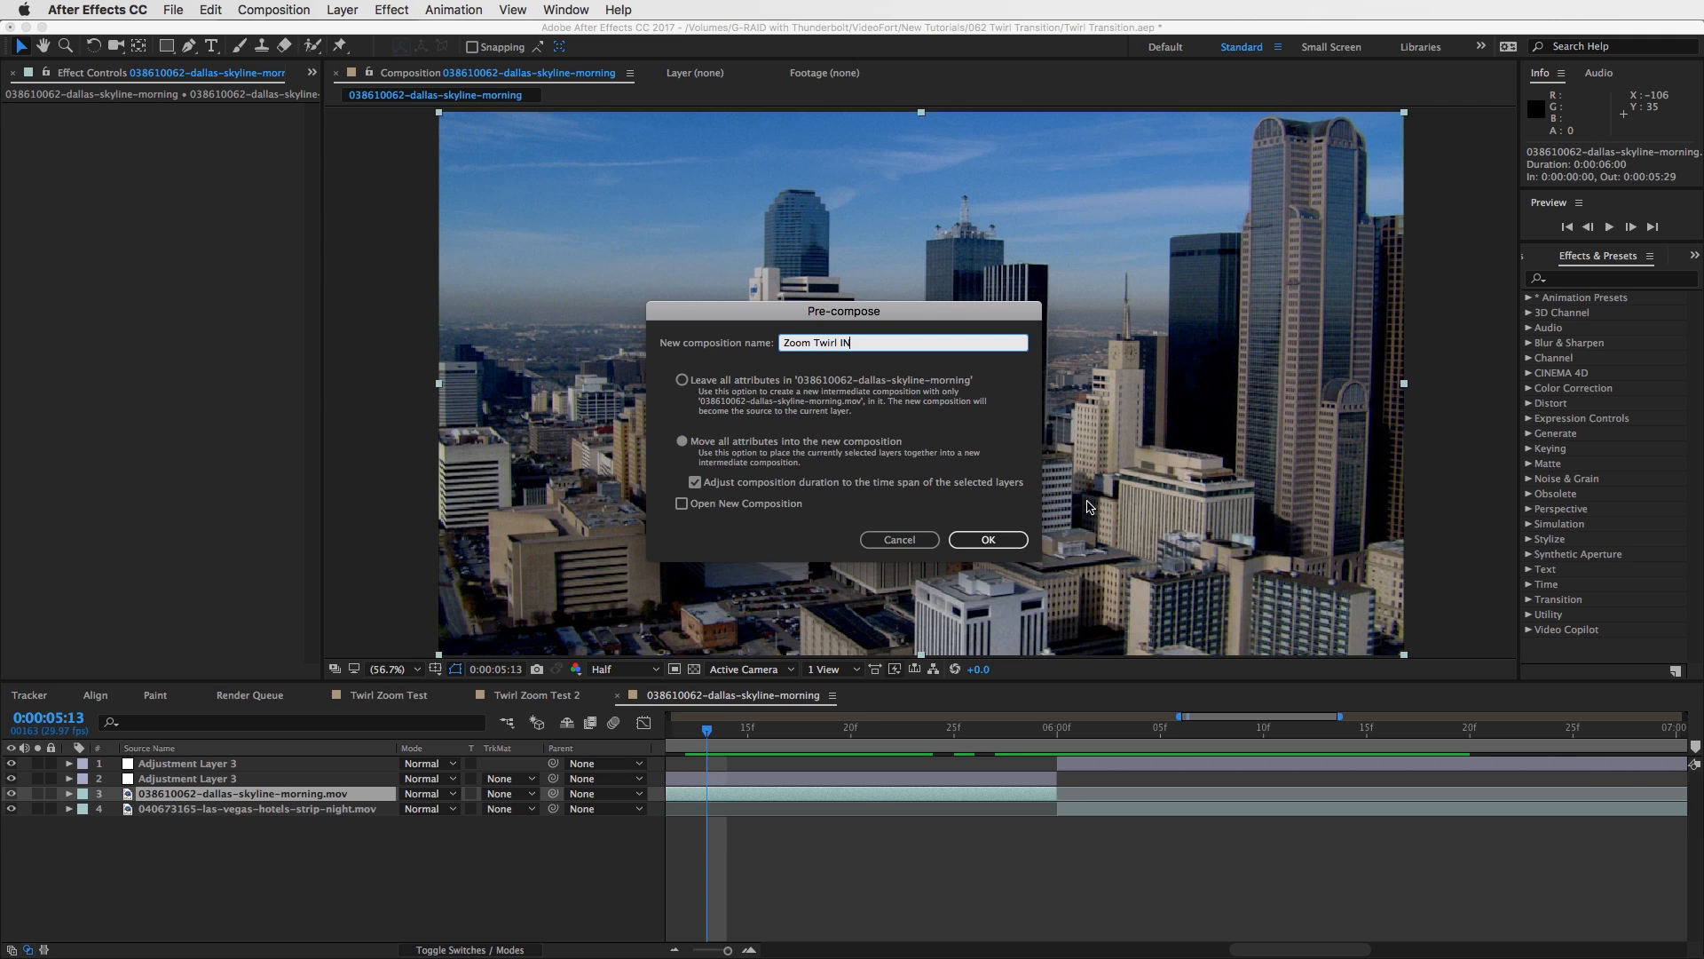
click(976, 540)
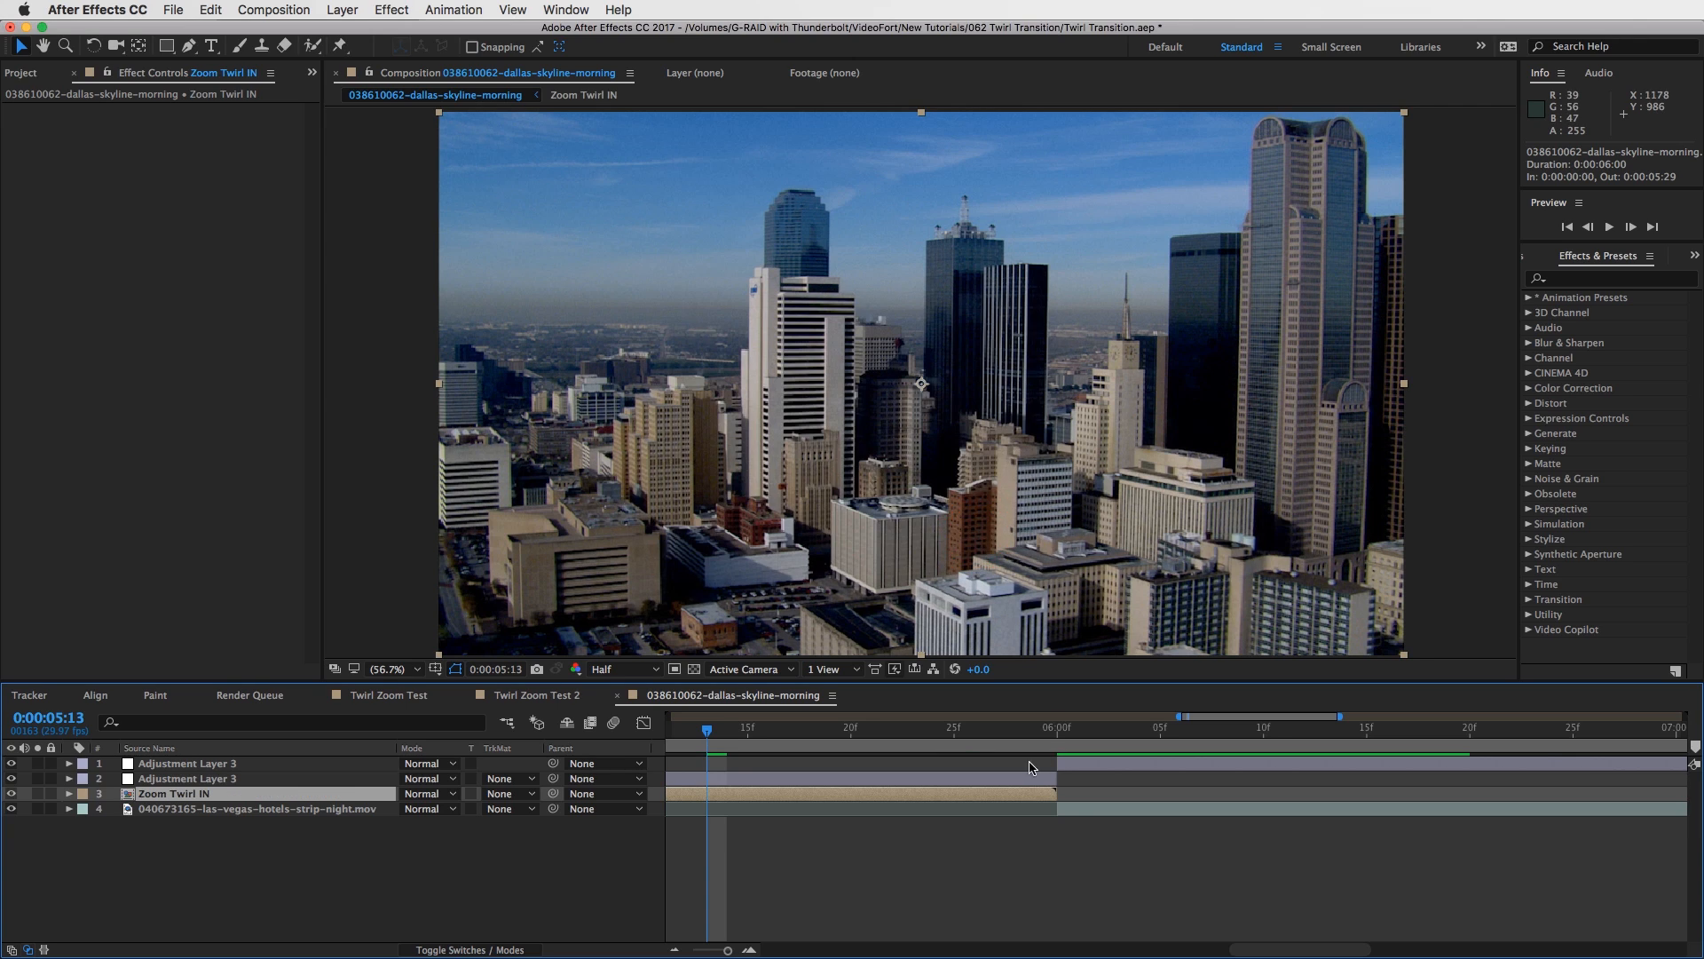
Pre-compose the Las Vegas night clip as "Zoom Twirl OUT", moving all attributes into the new composition.
click(1087, 809)
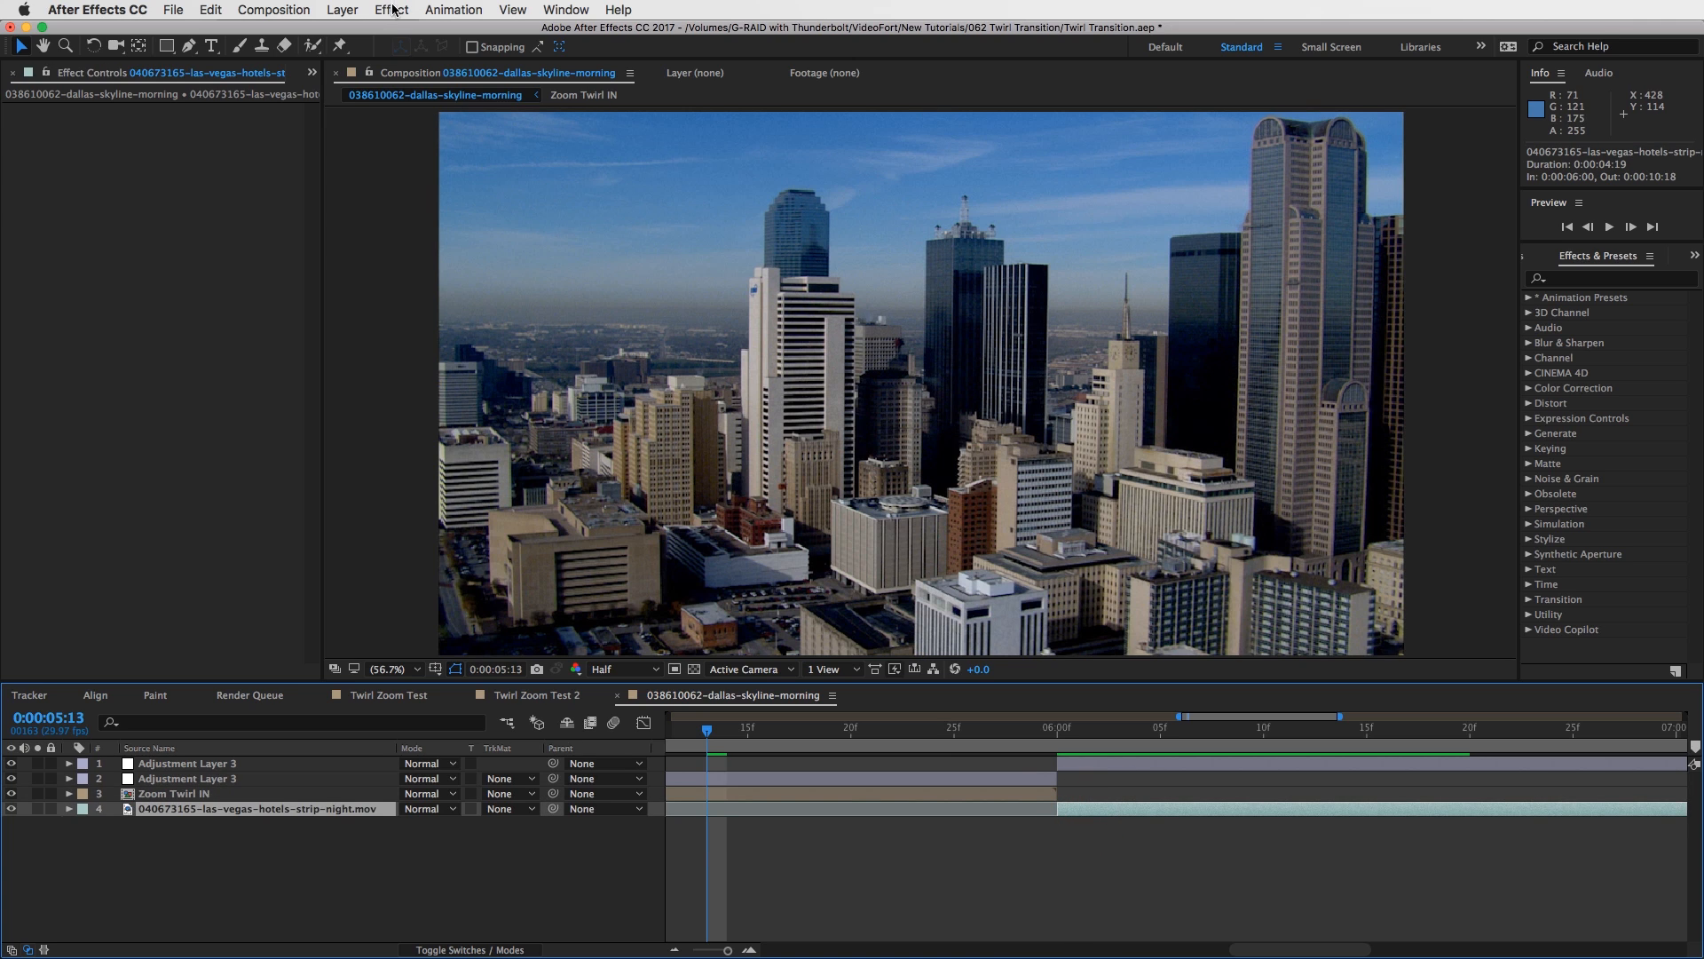
click(358, 8)
click(422, 618)
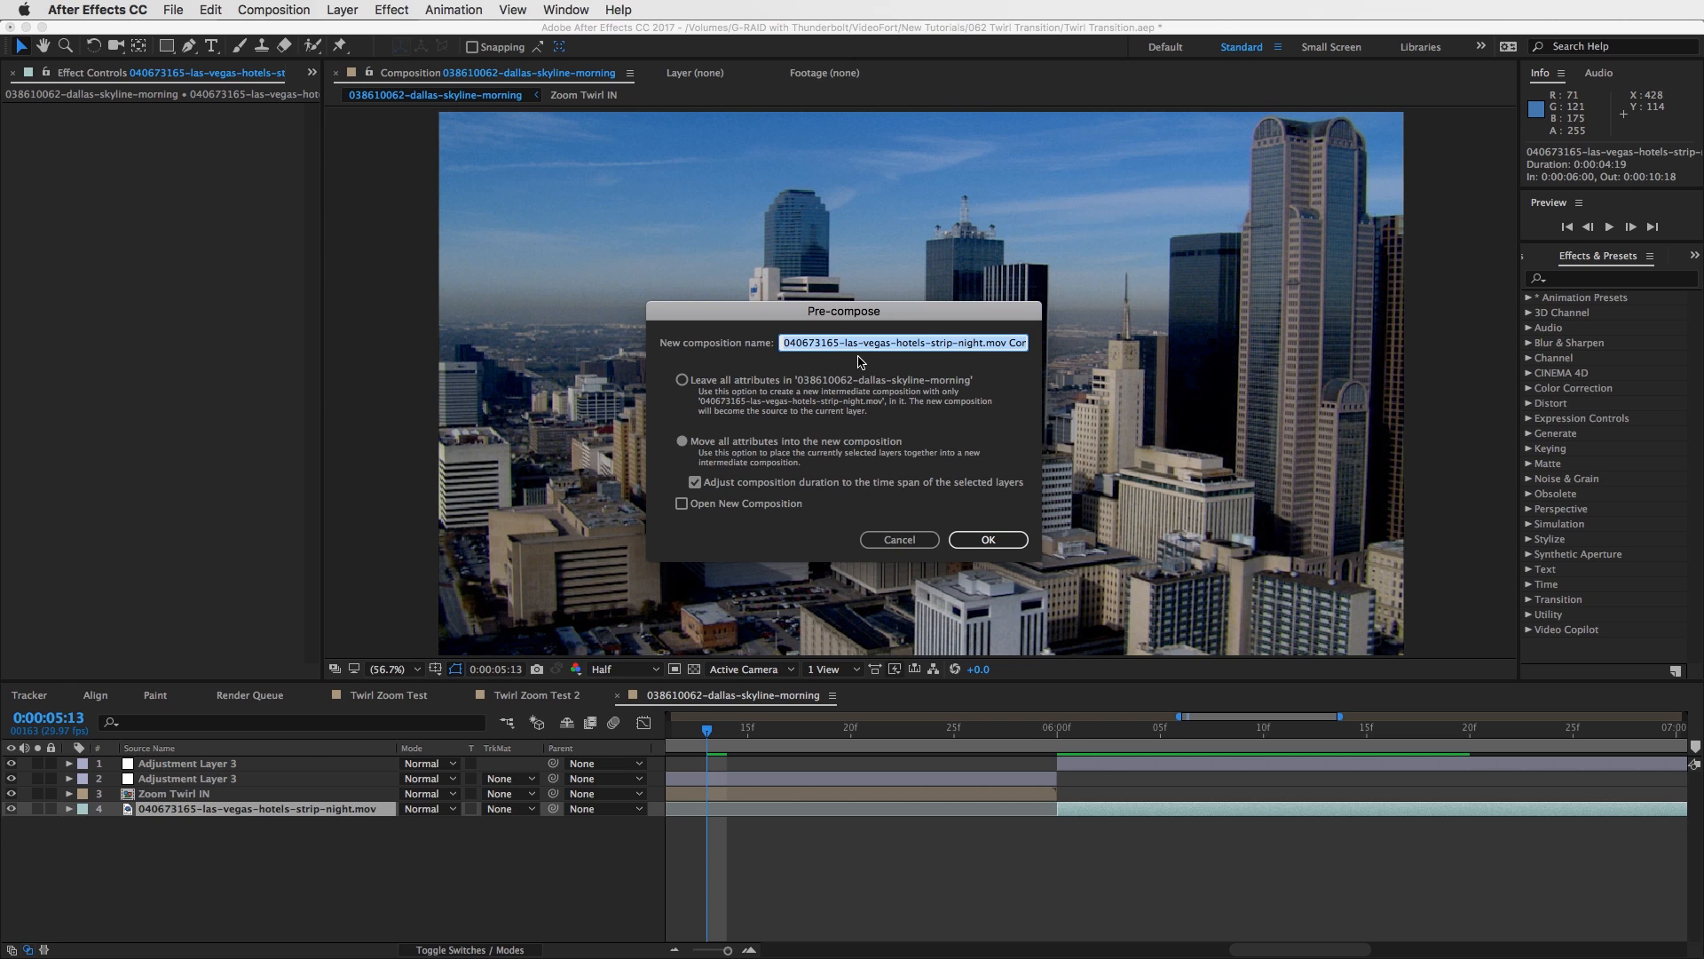
text(Zoom Twirl OUT)
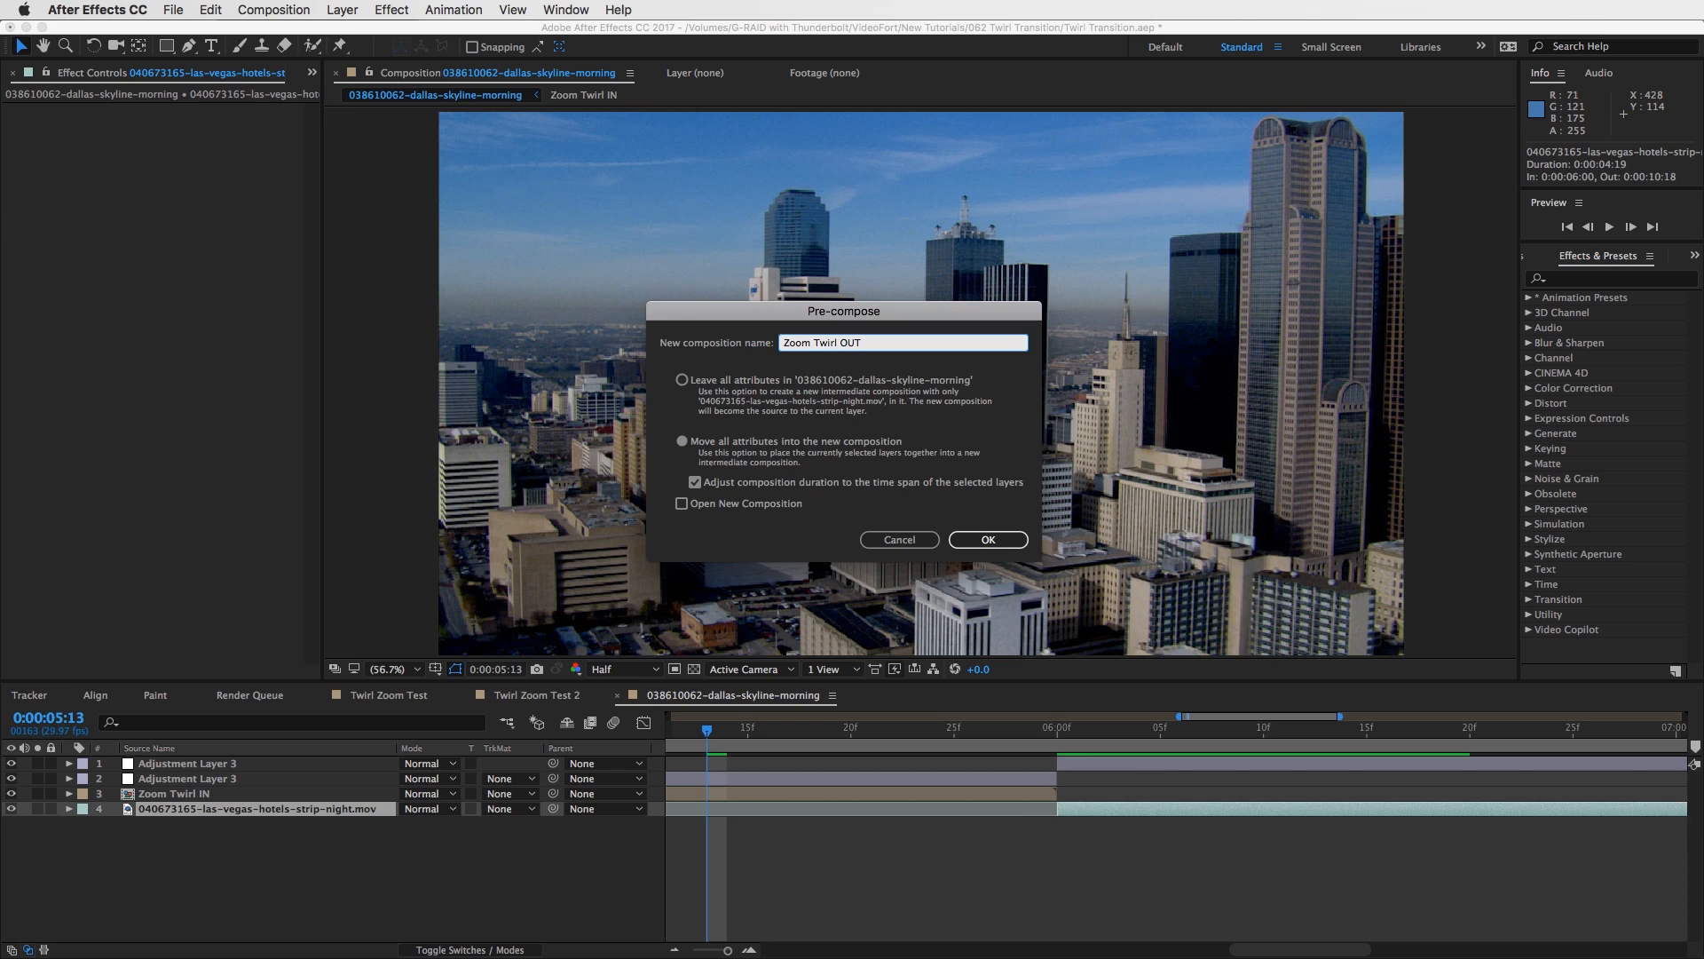
key(Return)
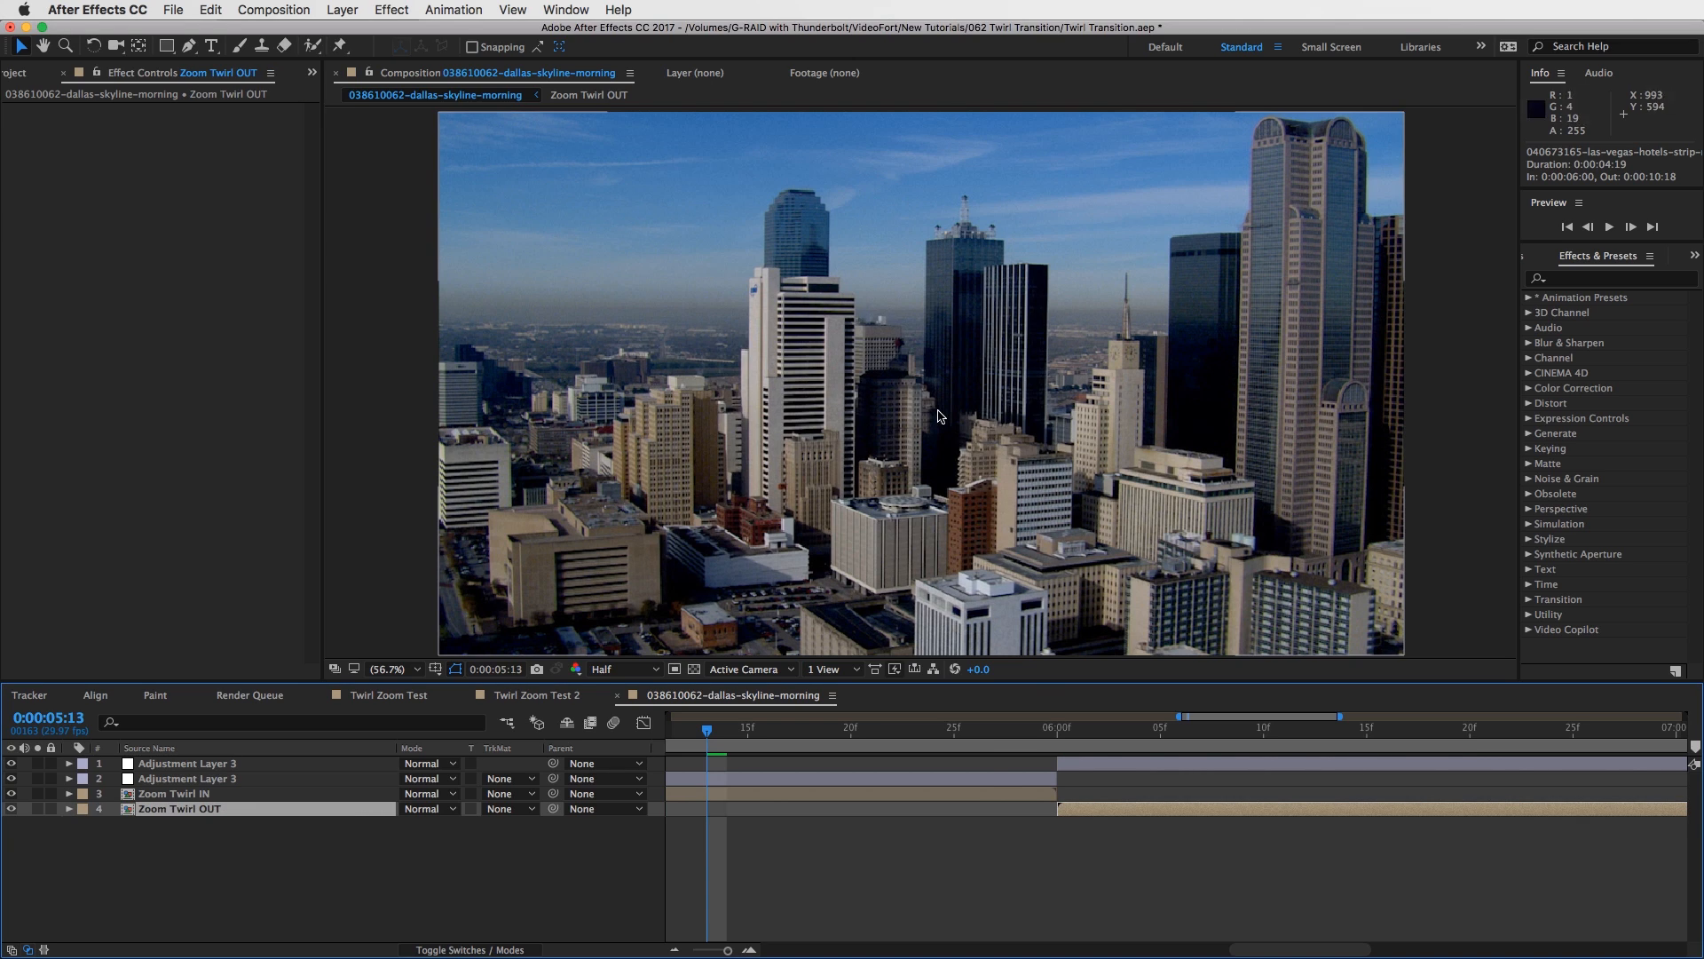
Find the Shift Channels effect and apply it to the Zoom Twirl IN layer.
click(988, 792)
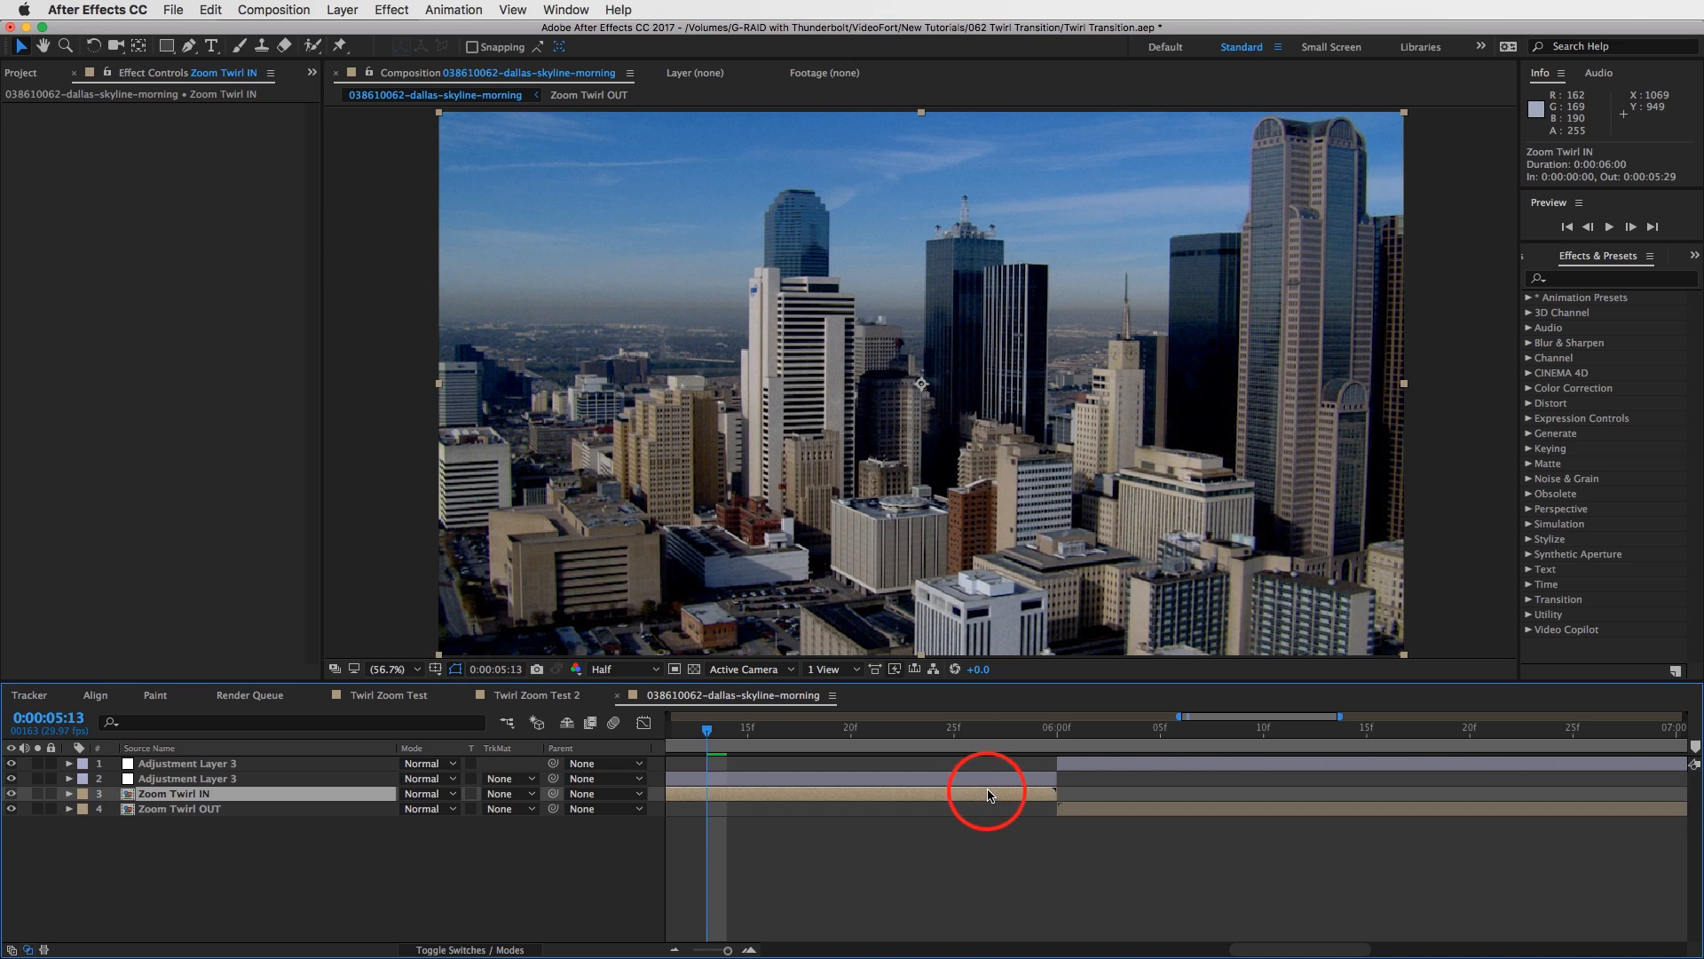
click(1628, 280)
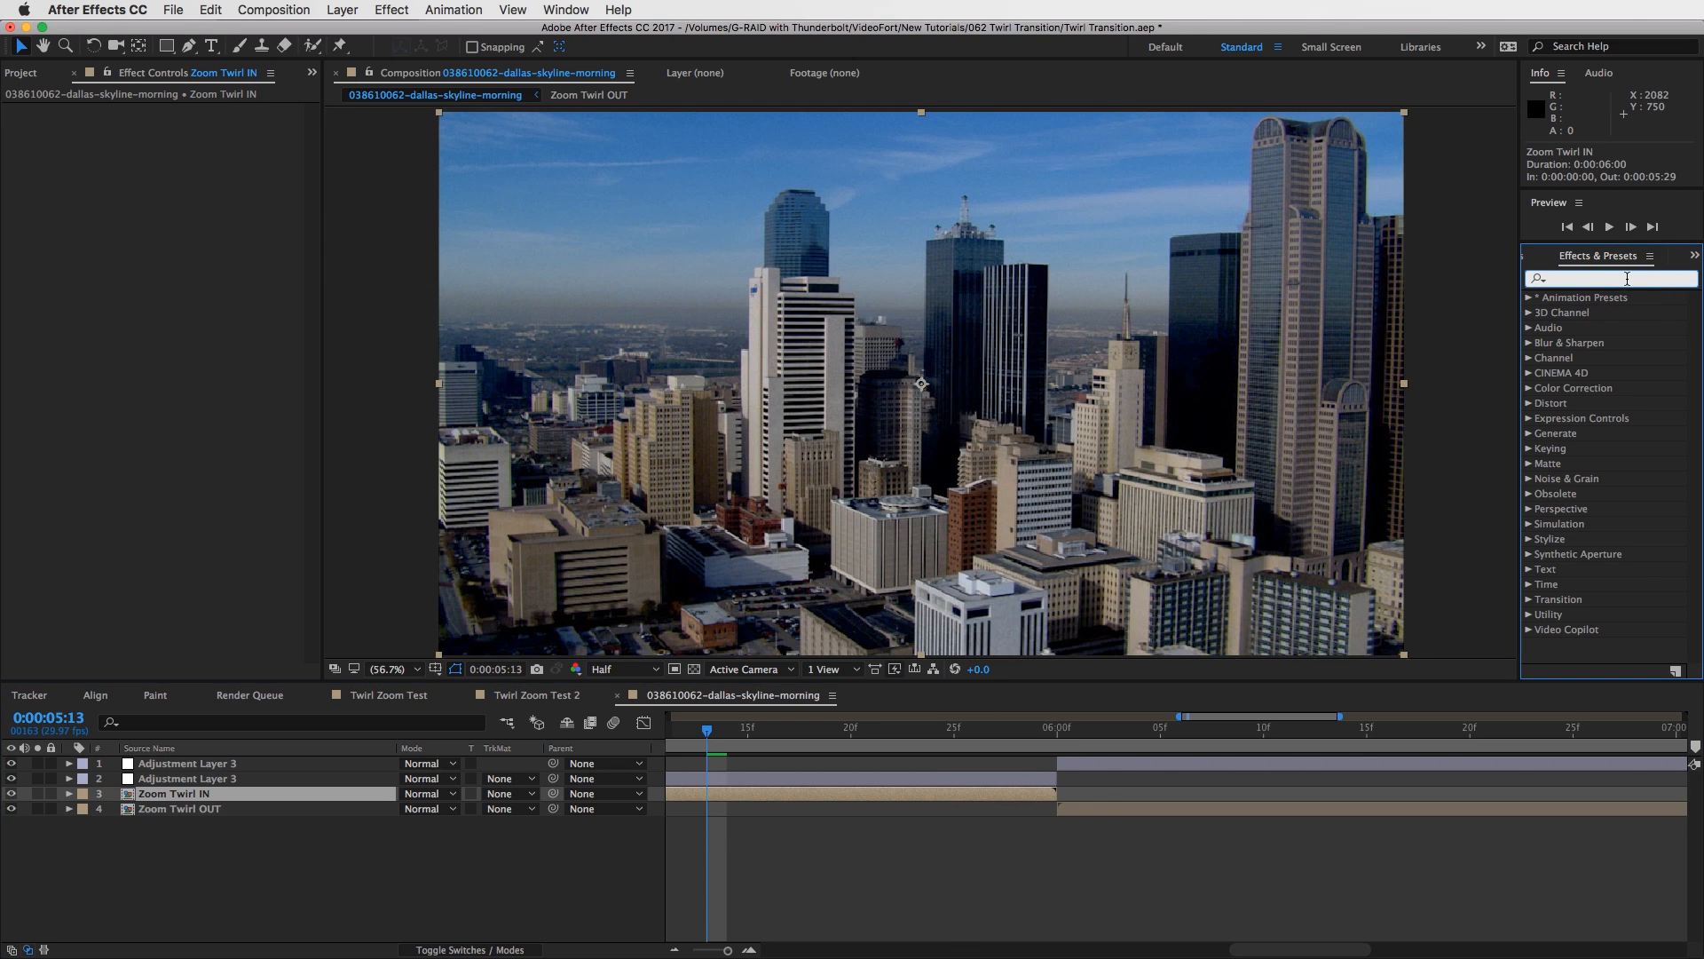
text(shift)
drag(1617, 361, 914, 796)
click(914, 796)
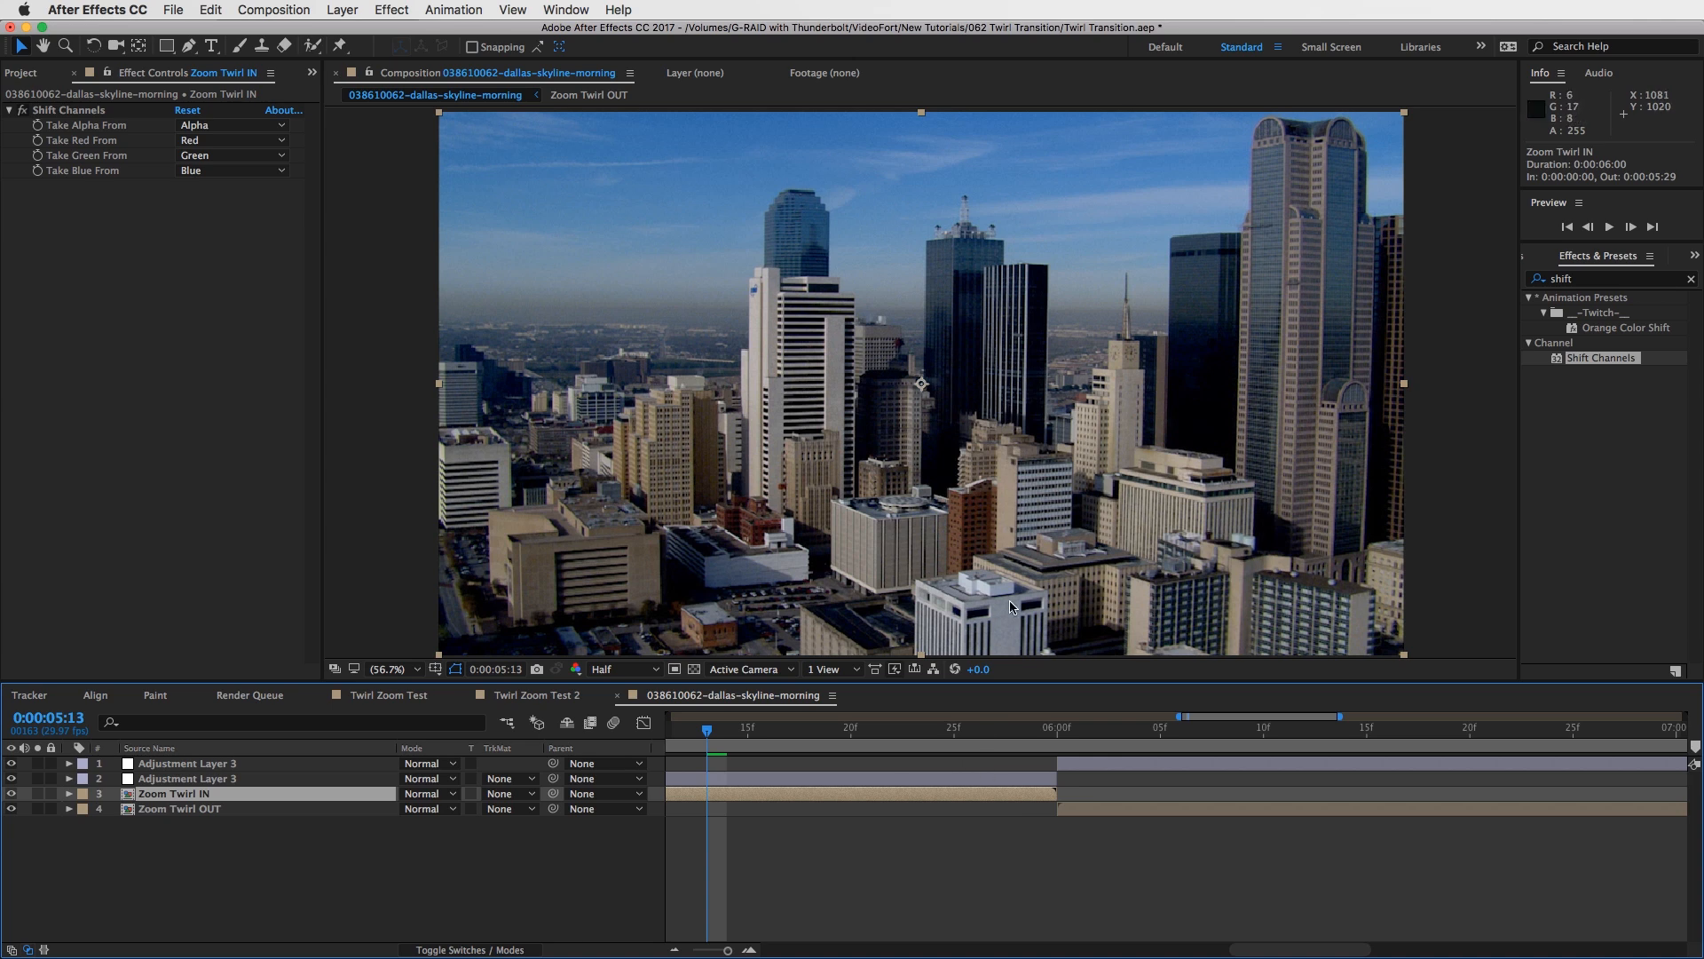
click(914, 796)
click(848, 792)
Isolate the red channel of Zoom Twirl IN by setting Take Green From and Take Blue From to Full Off.
click(217, 156)
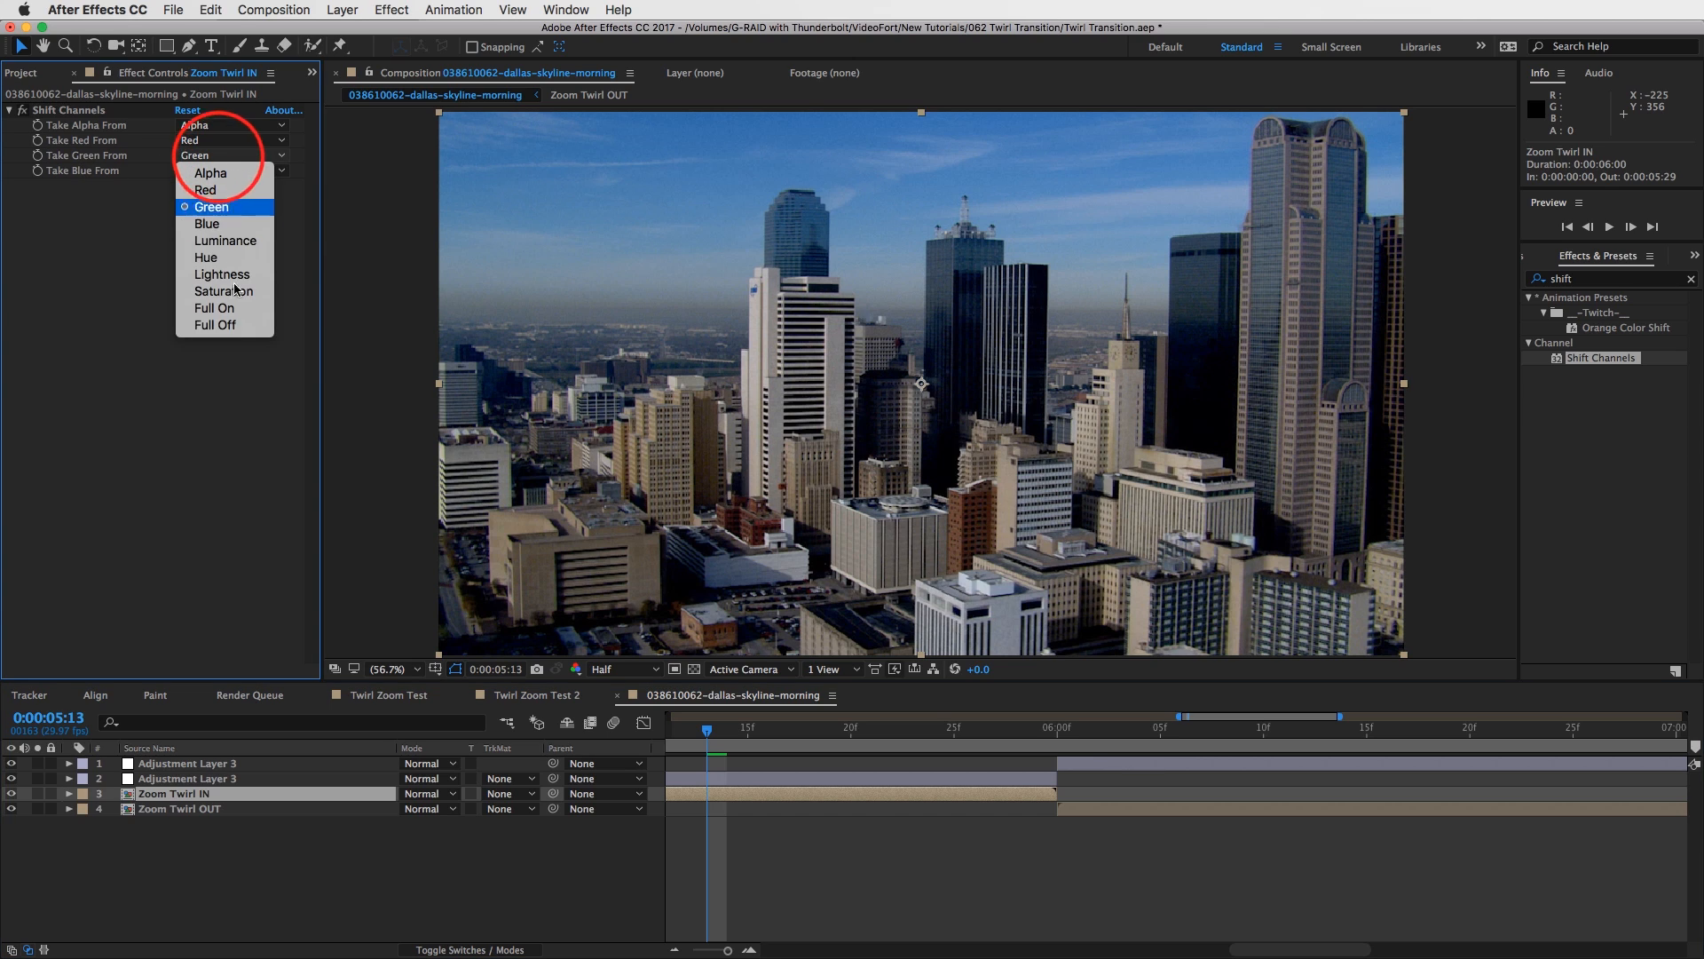
click(238, 325)
click(218, 170)
click(225, 340)
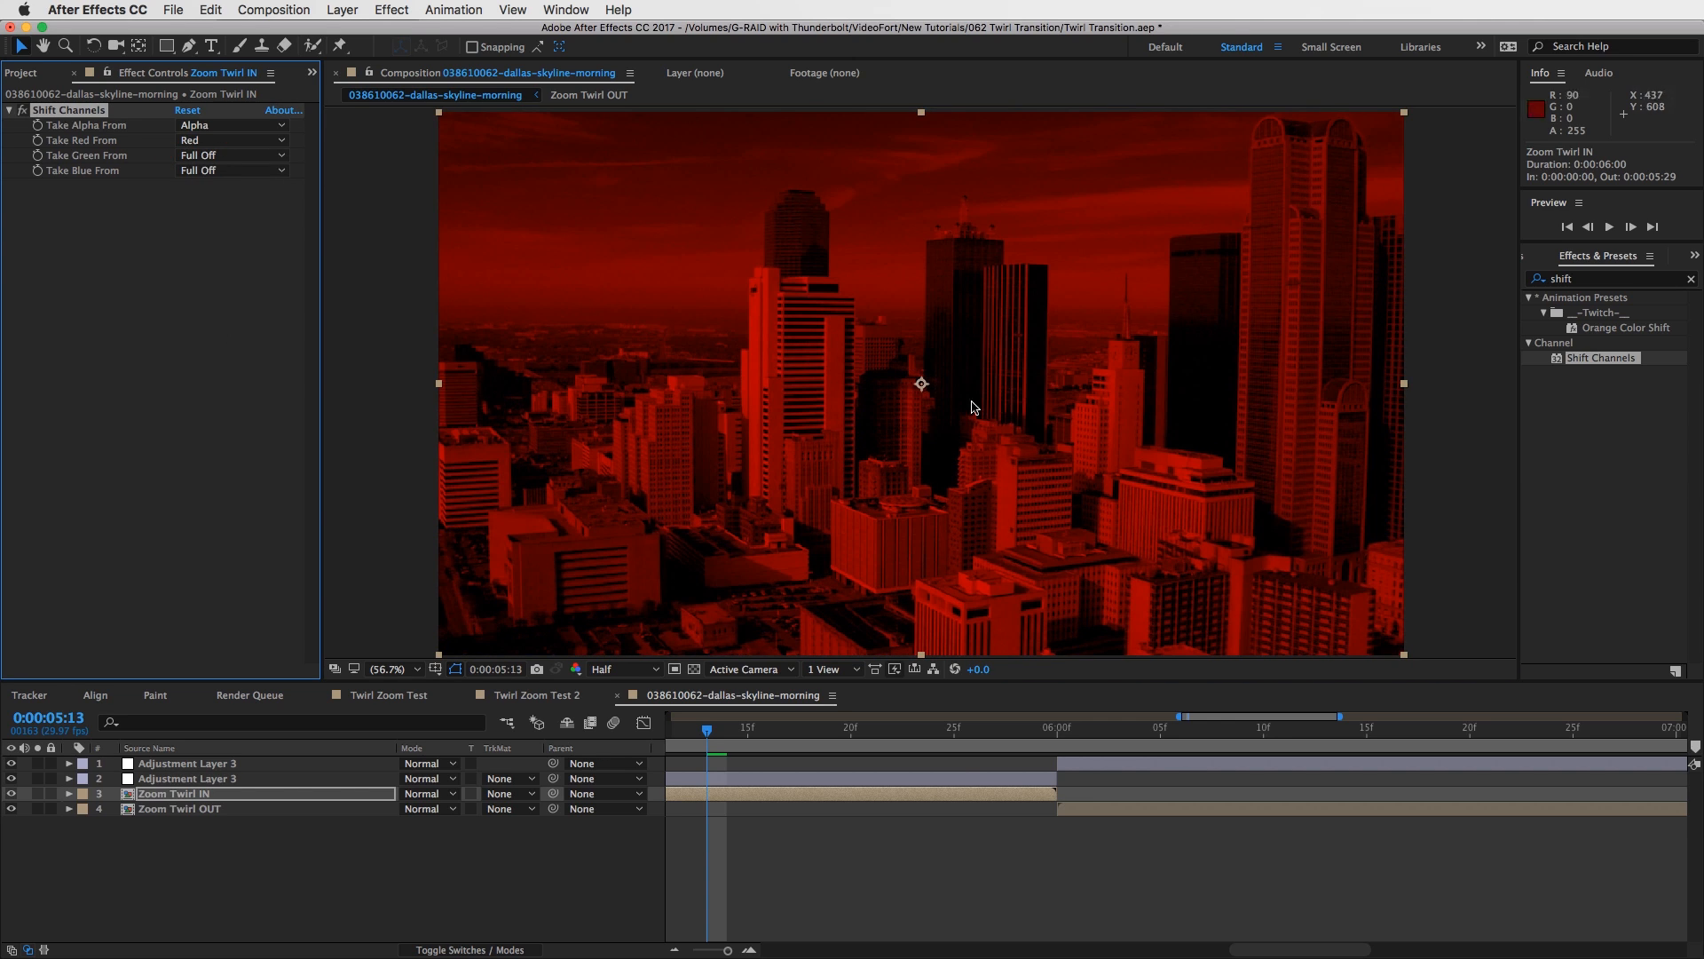
Duplicate the red-only Zoom Twirl IN layer twice.
click(909, 797)
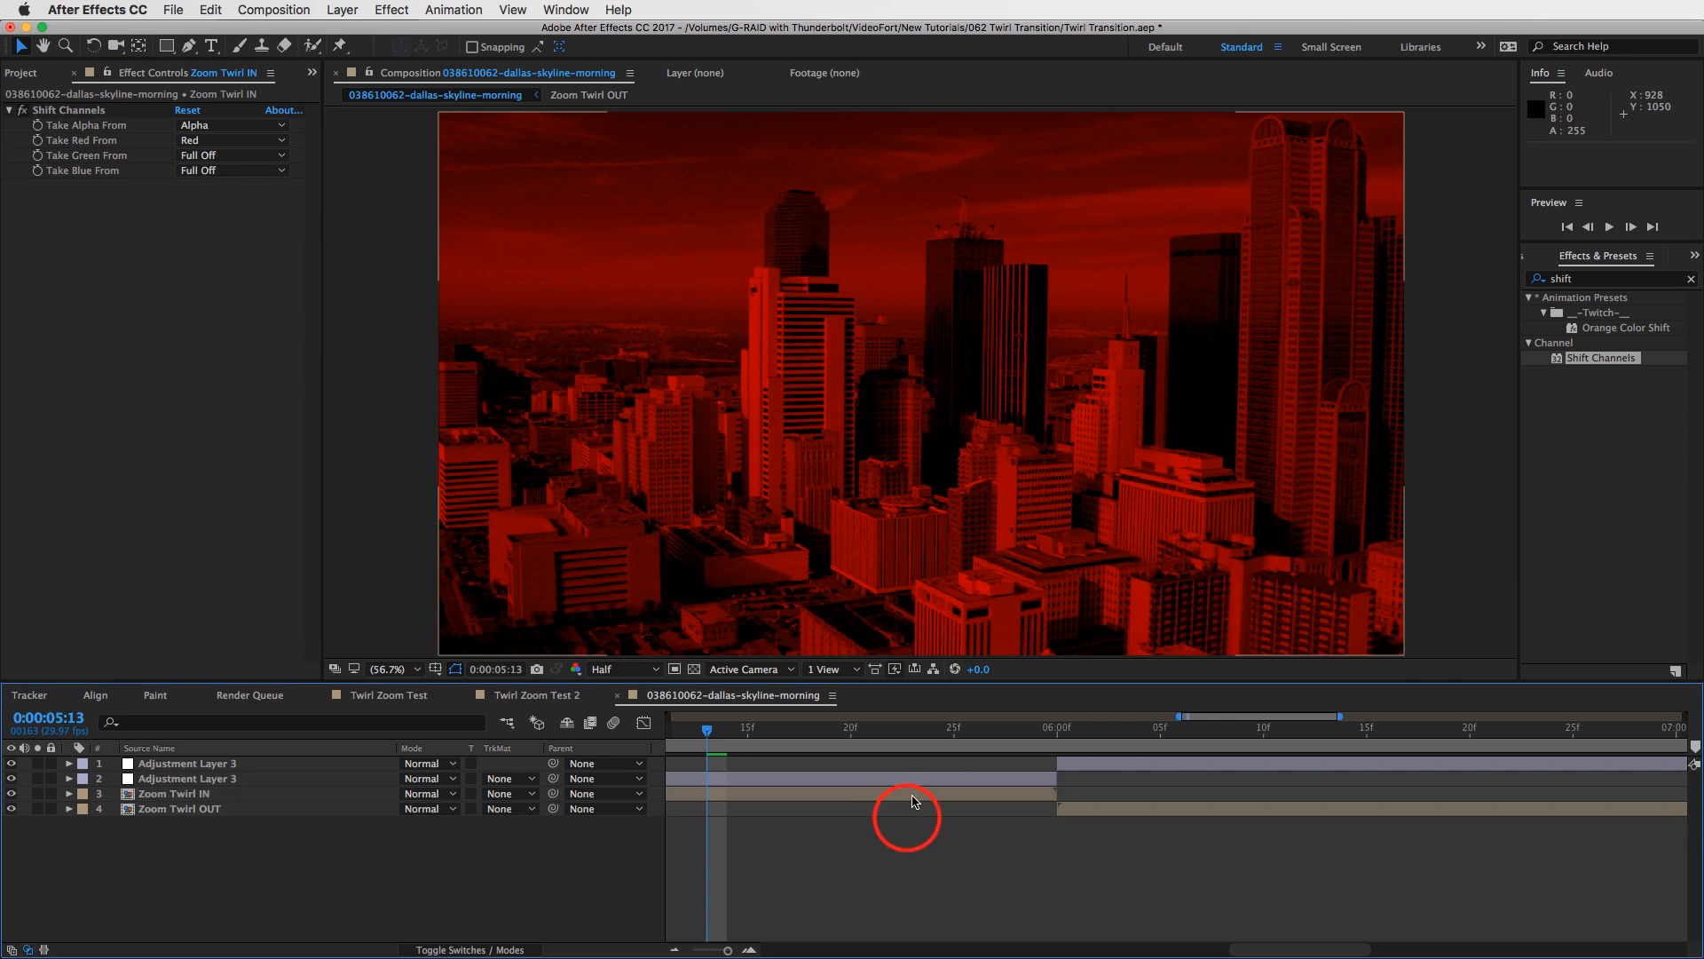
key(super+d)
key(super+d)
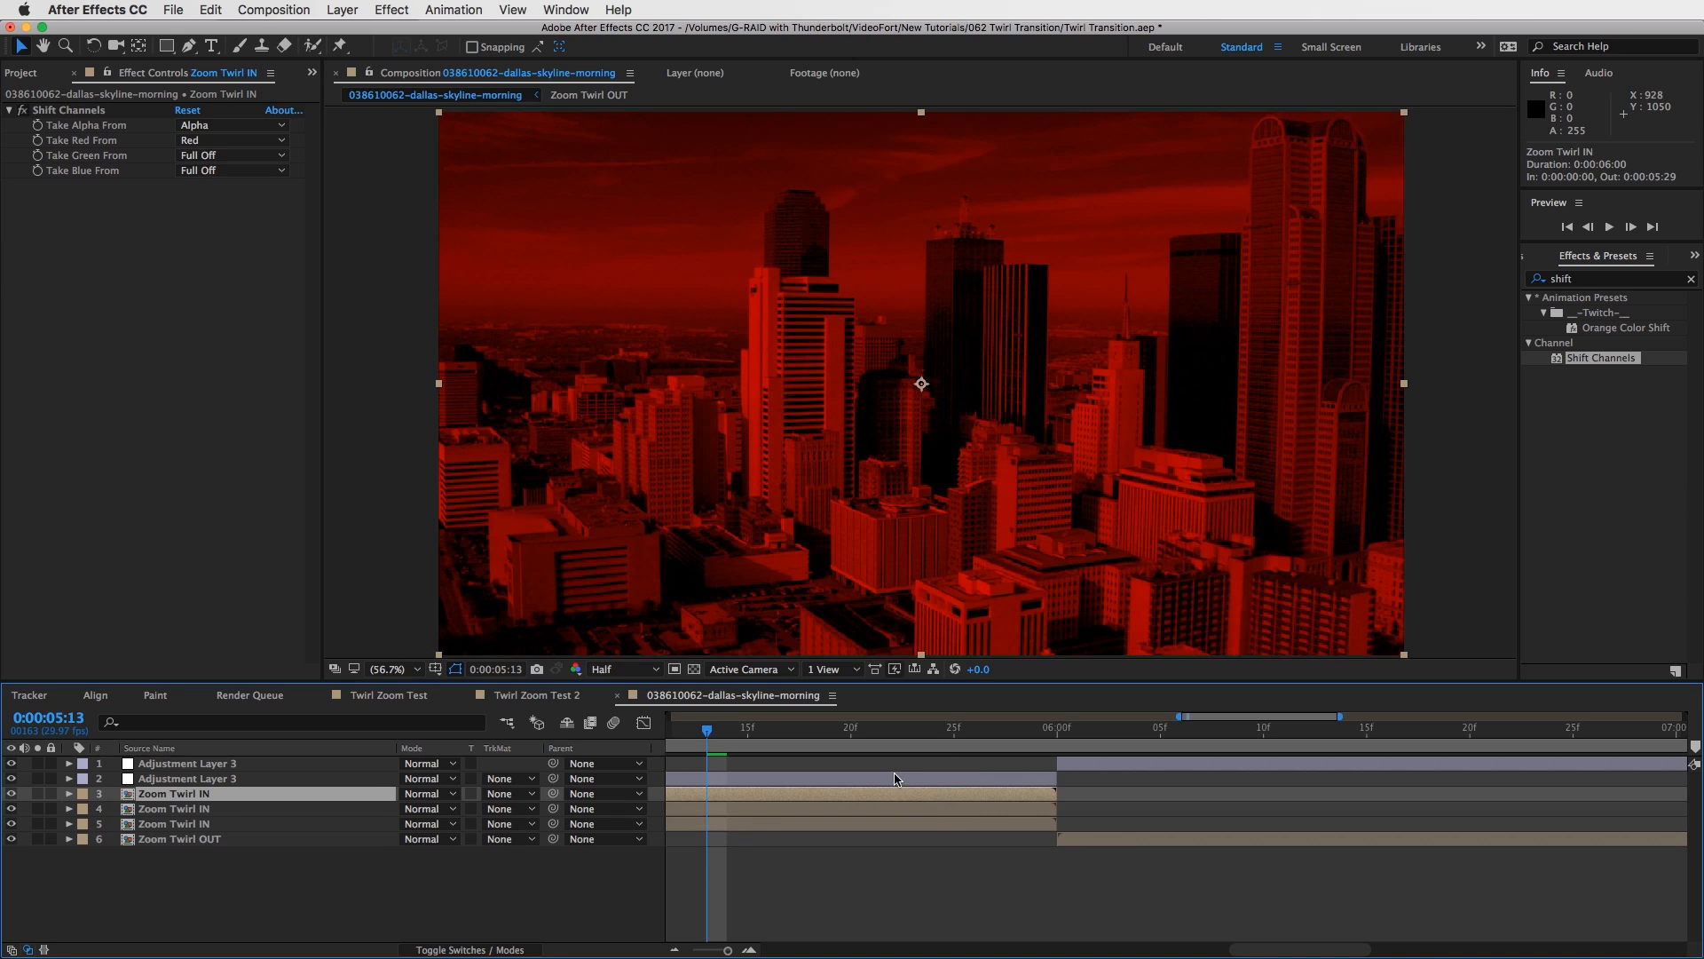
On the middle Zoom Twirl IN copy, set Take Red From to Full Off and Take Green From to Green.
click(782, 807)
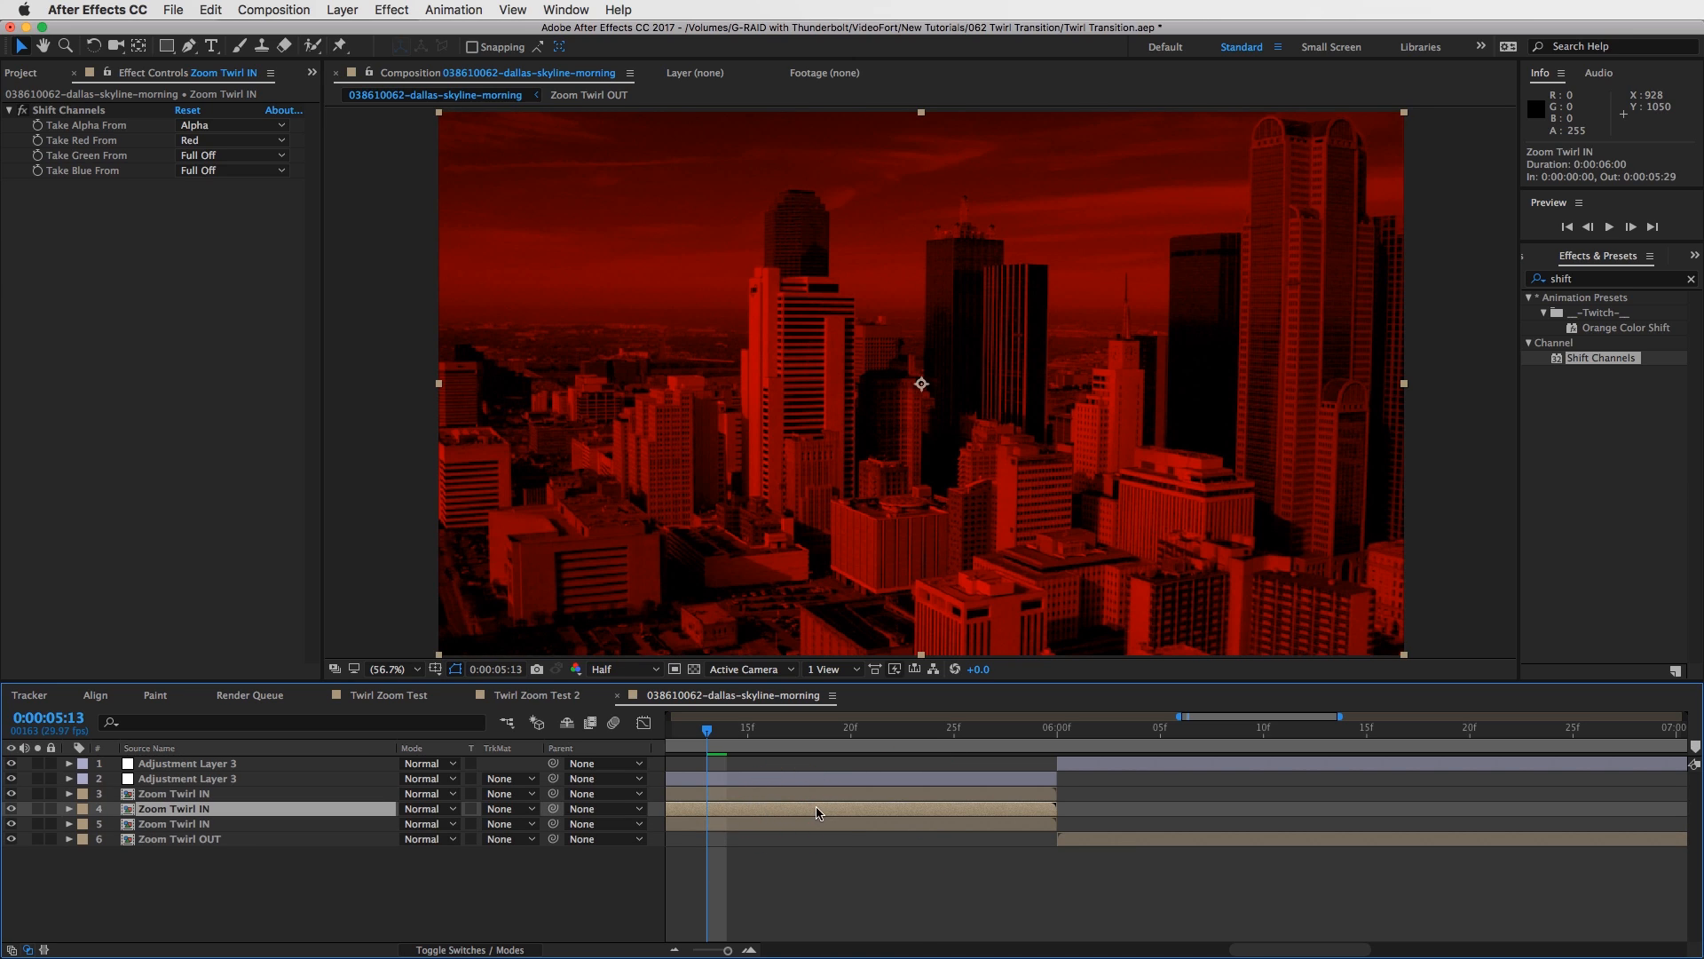
click(199, 141)
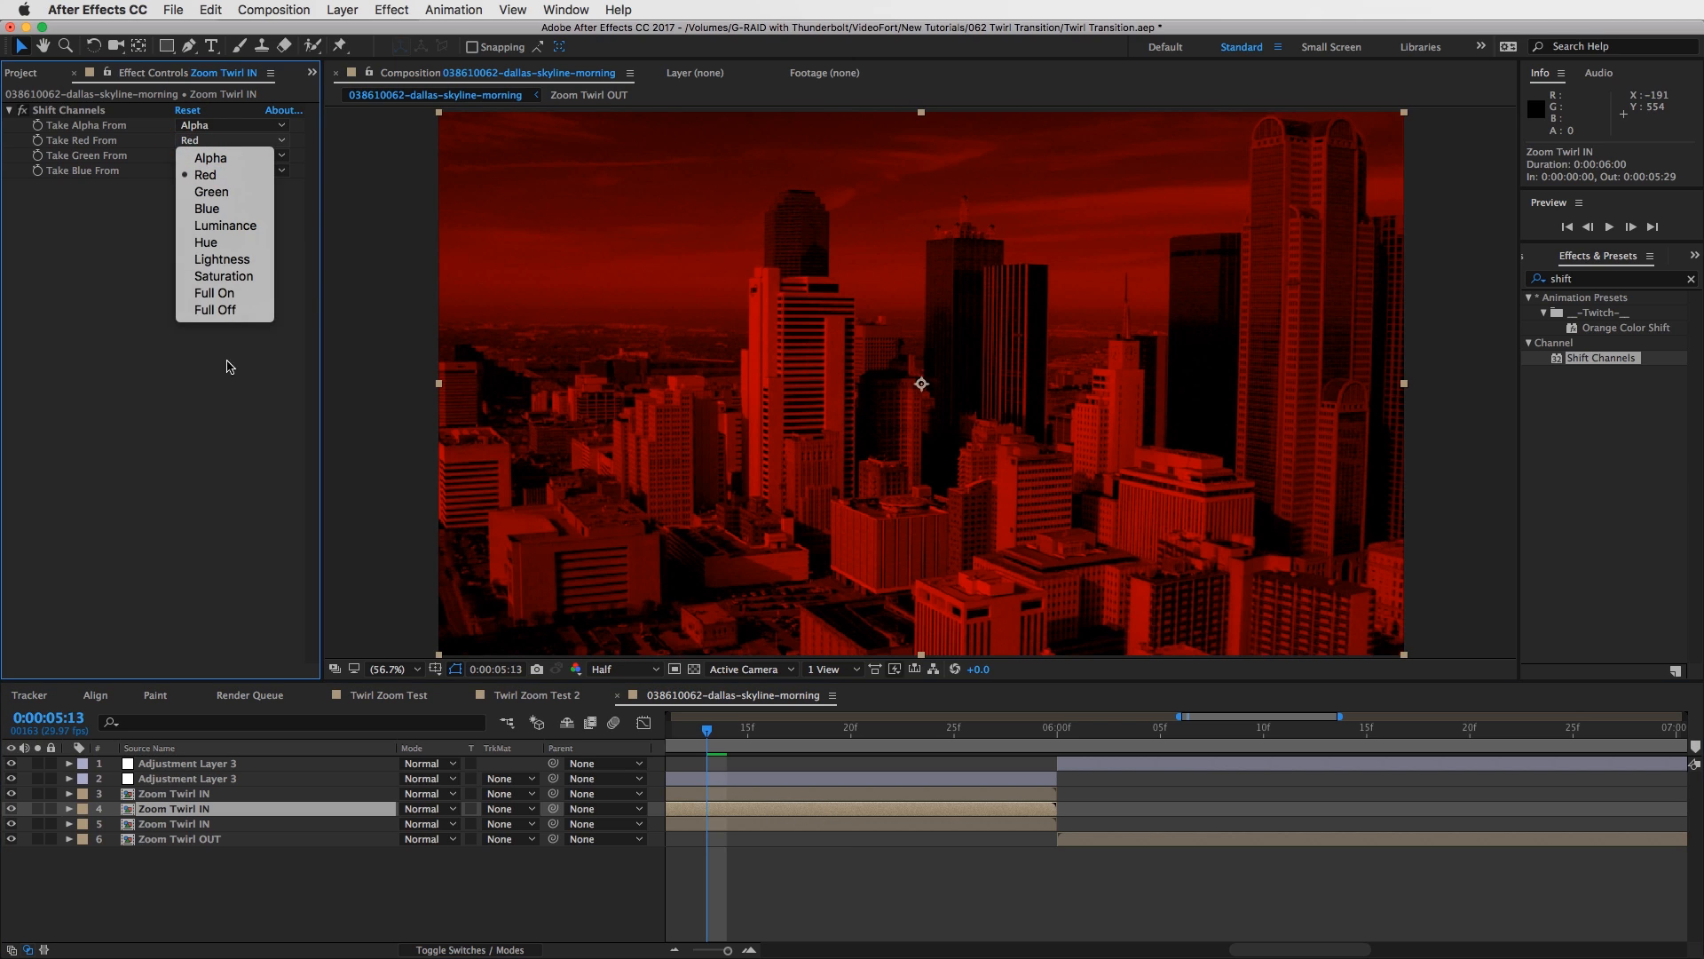
click(217, 317)
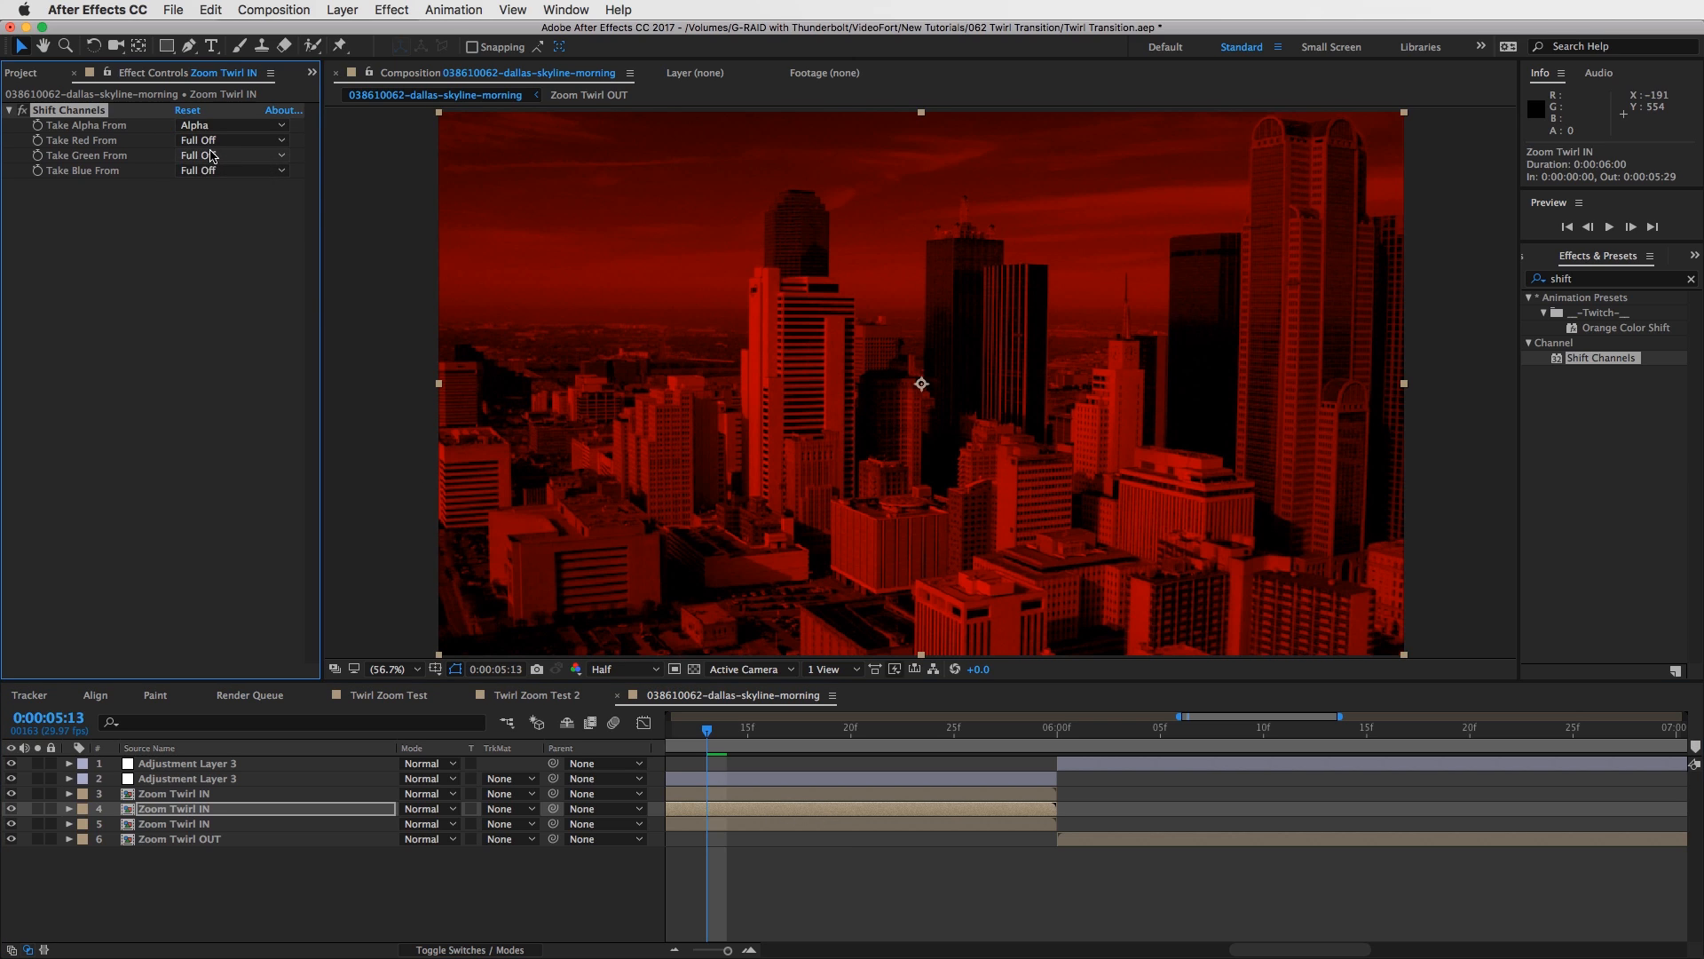
click(199, 155)
click(245, 208)
On the lowest Zoom Twirl IN copy, set Take Red From to Full Off and Take Blue From to Blue.
click(793, 821)
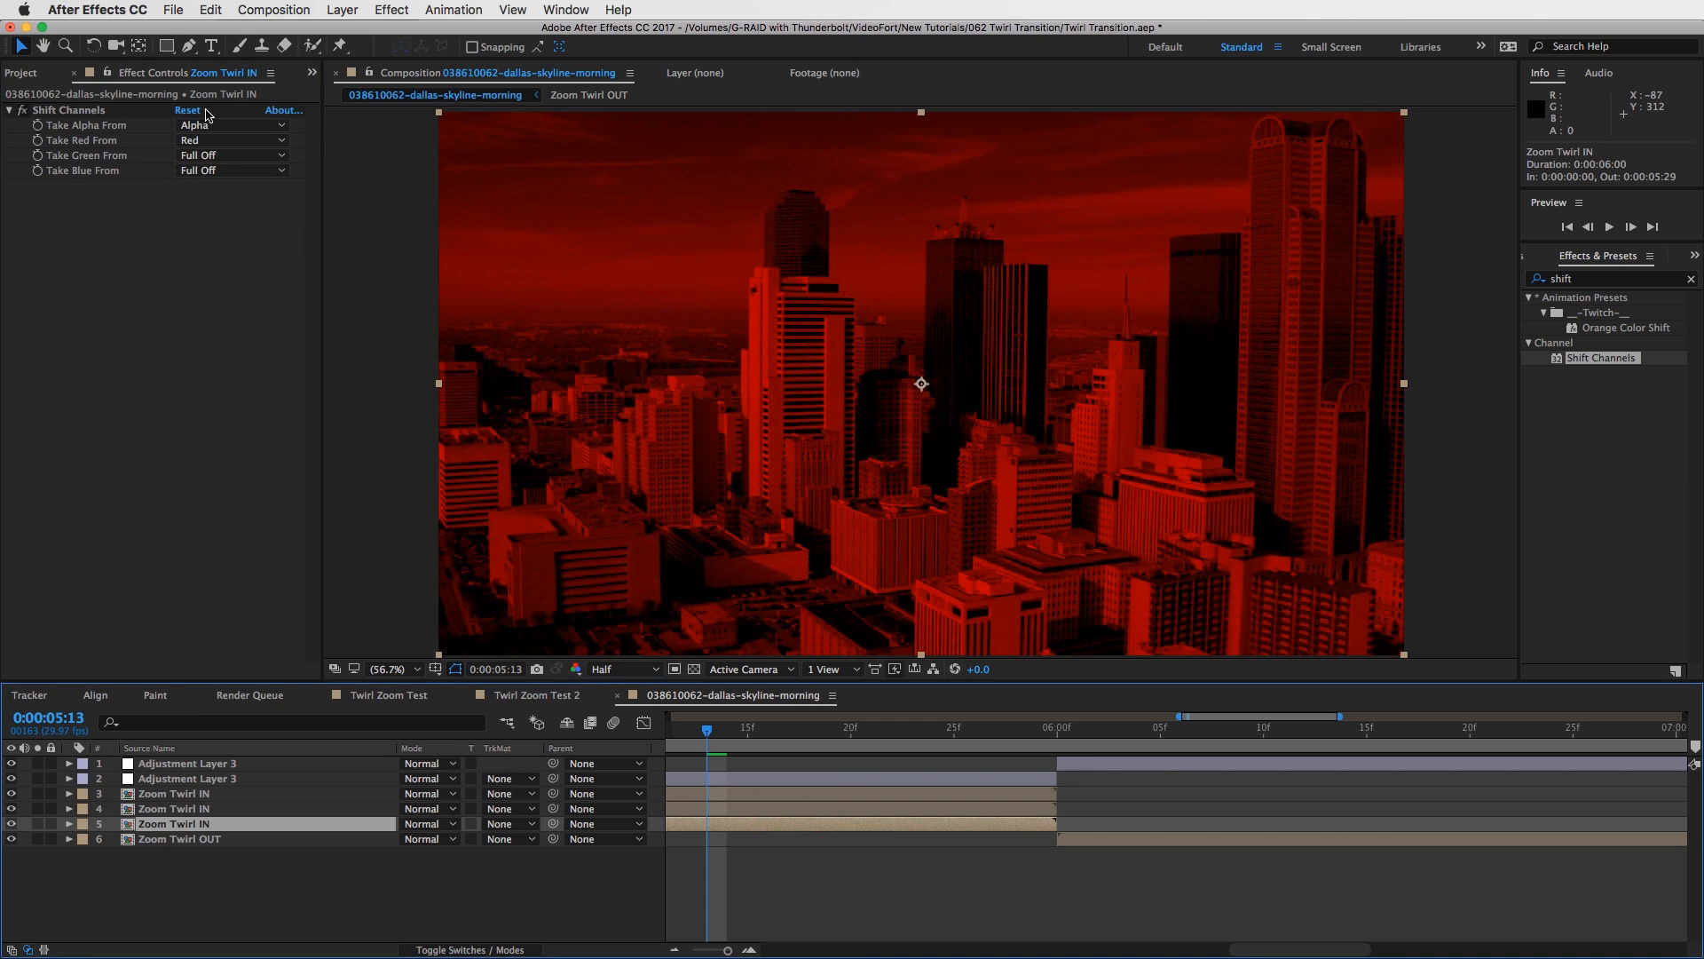
click(197, 141)
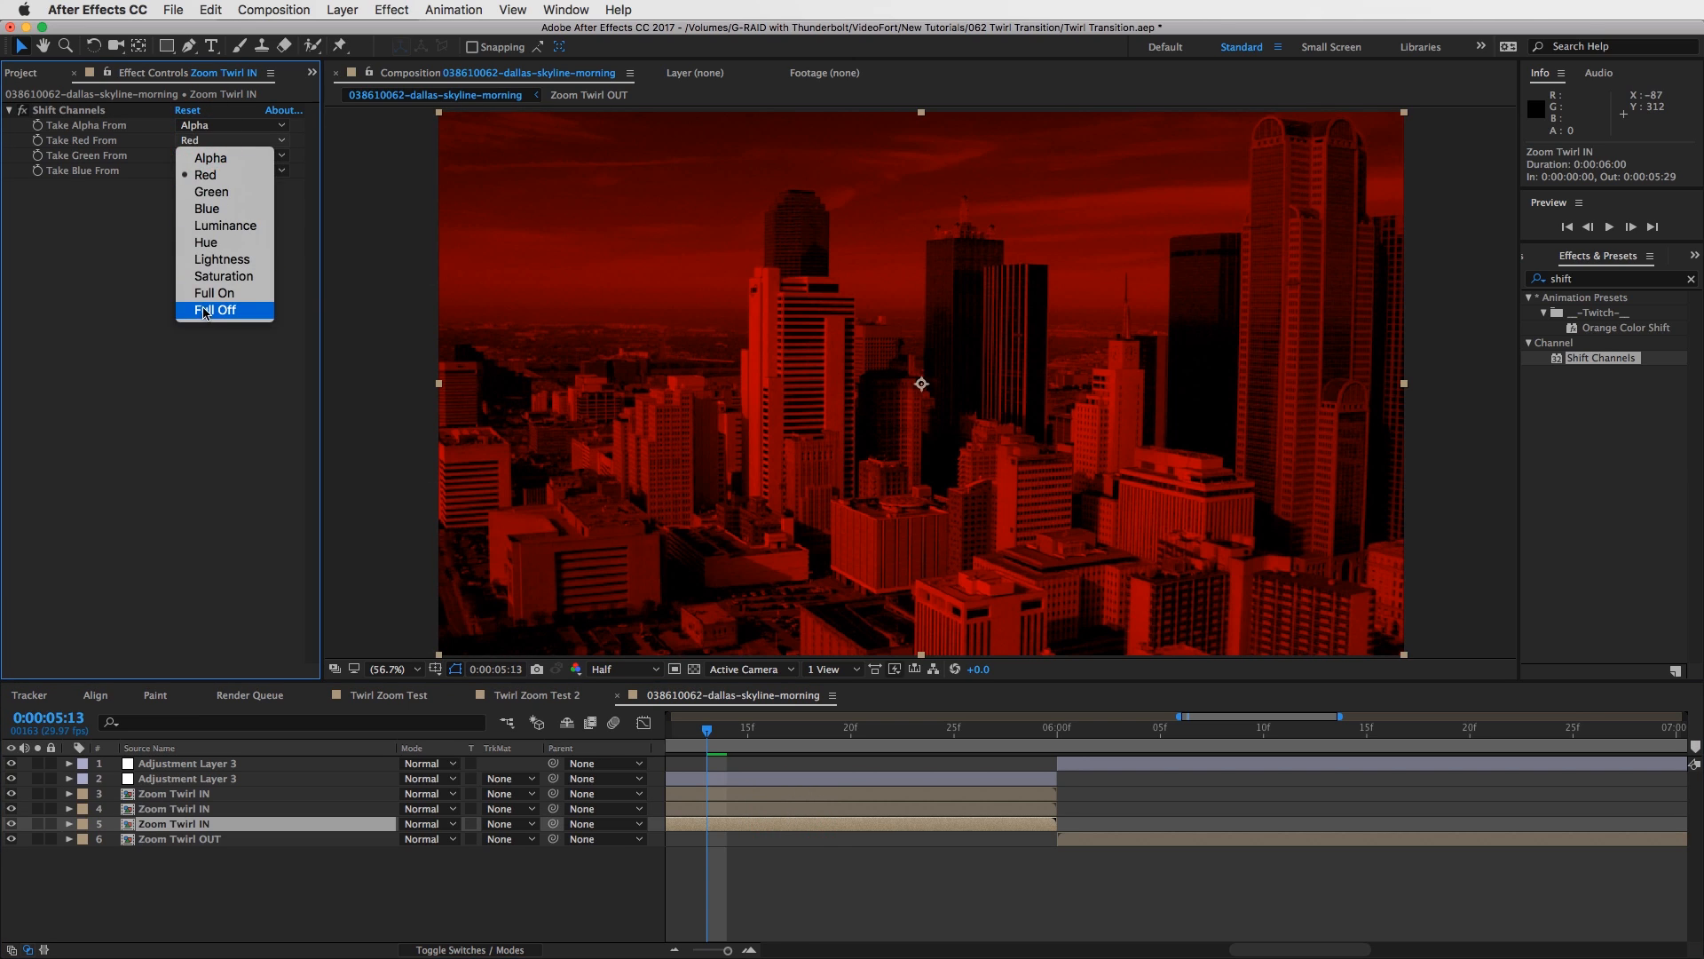
click(215, 309)
click(222, 170)
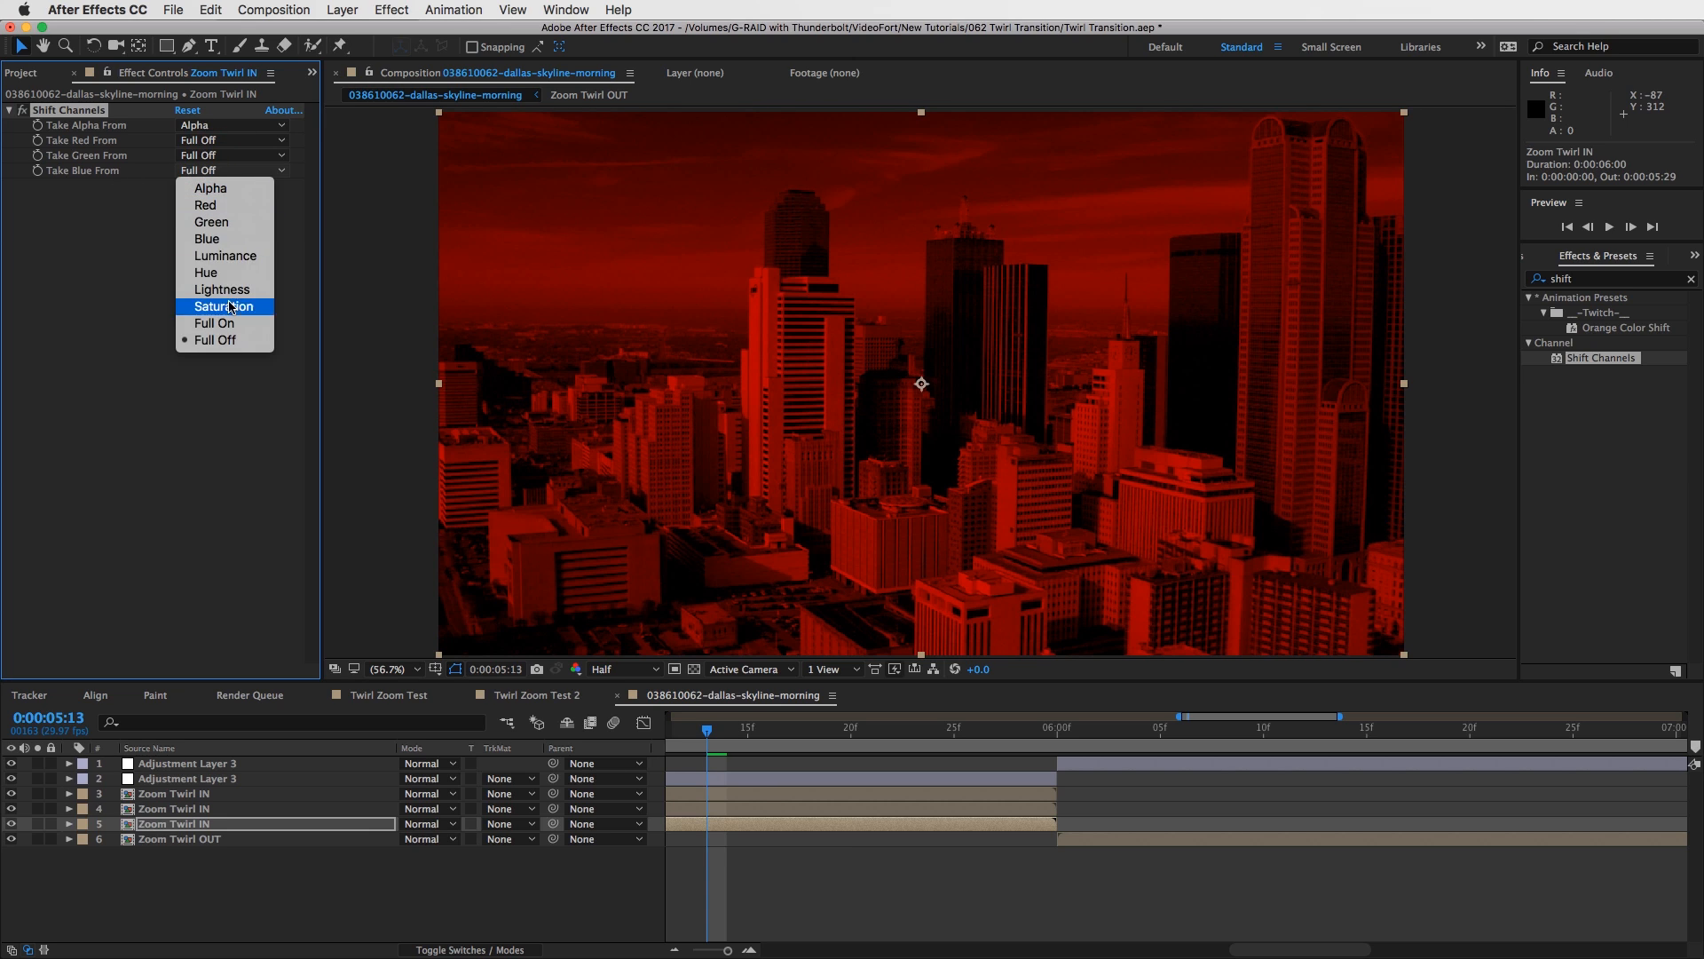
click(217, 237)
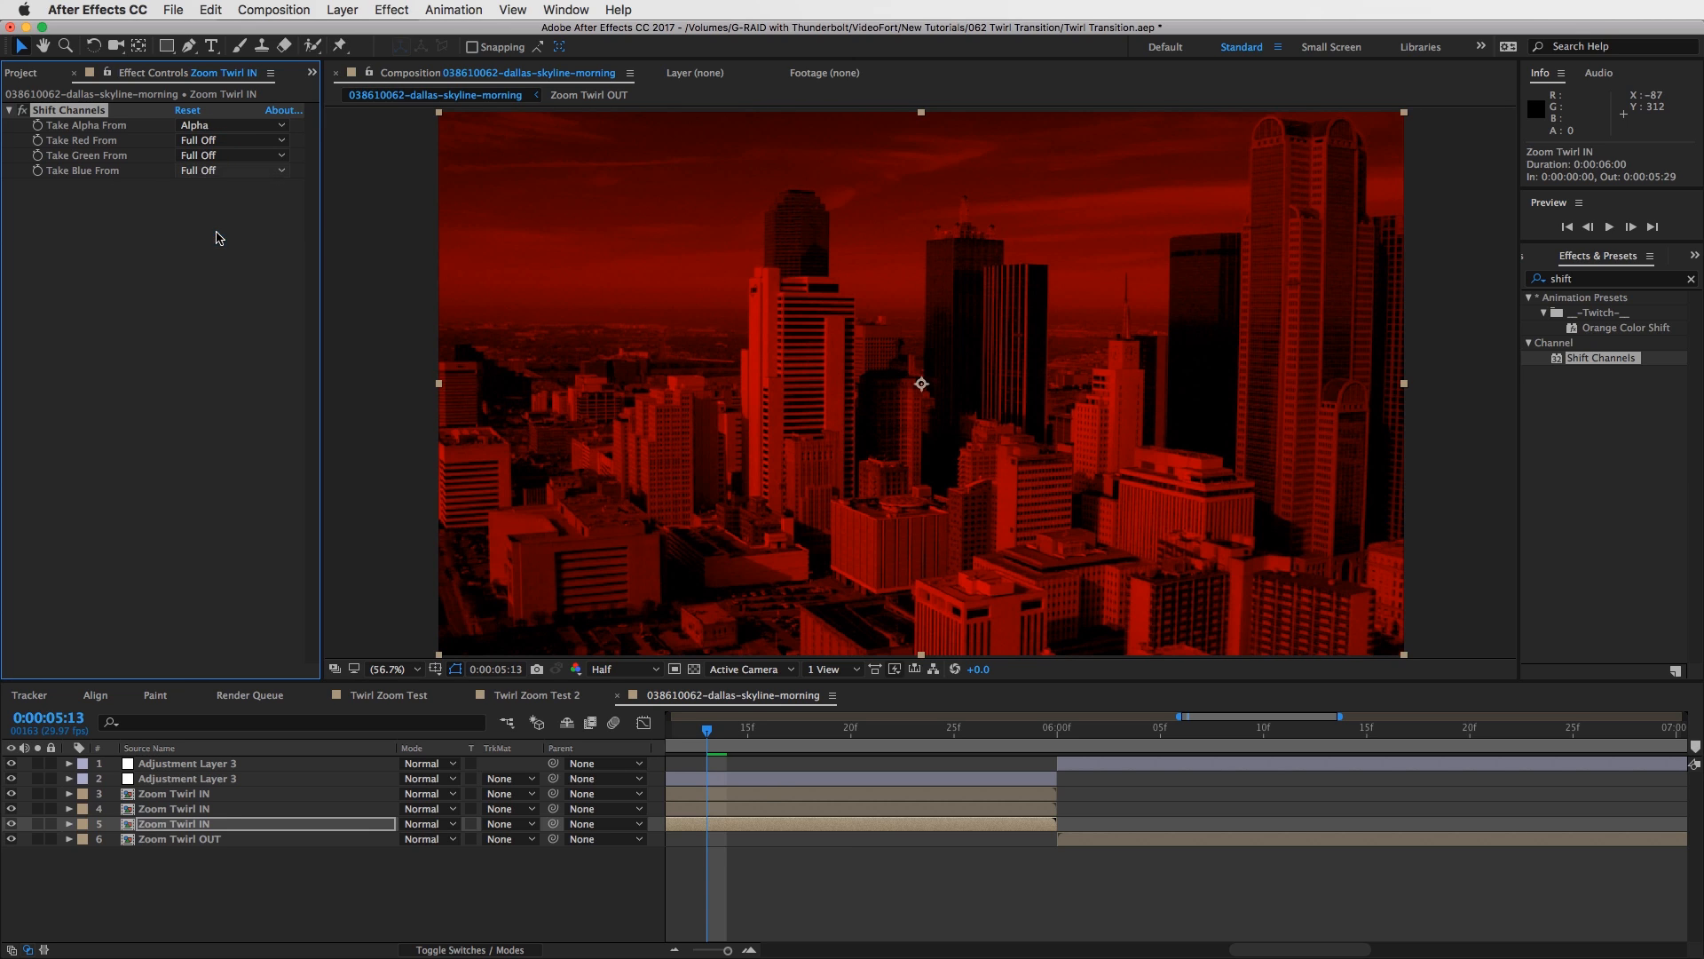
Rename the top Zoom Twirl IN layer as "Zoom Twirl IN – RED".
click(770, 810)
click(770, 823)
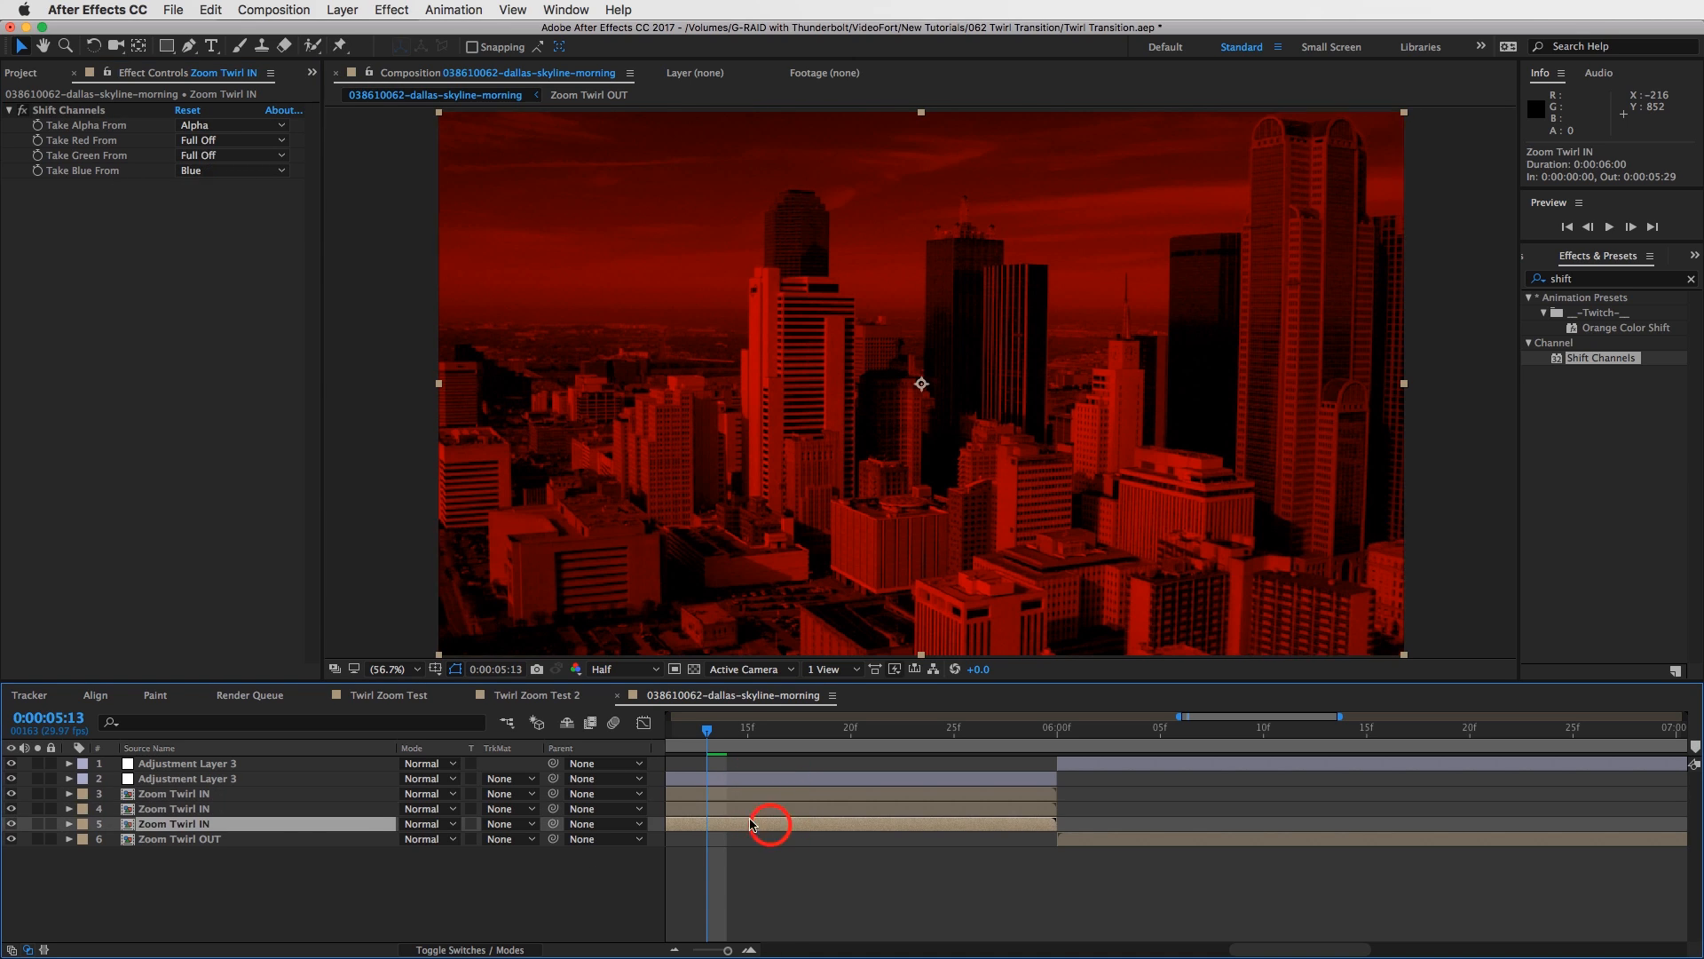
click(200, 793)
key(Return)
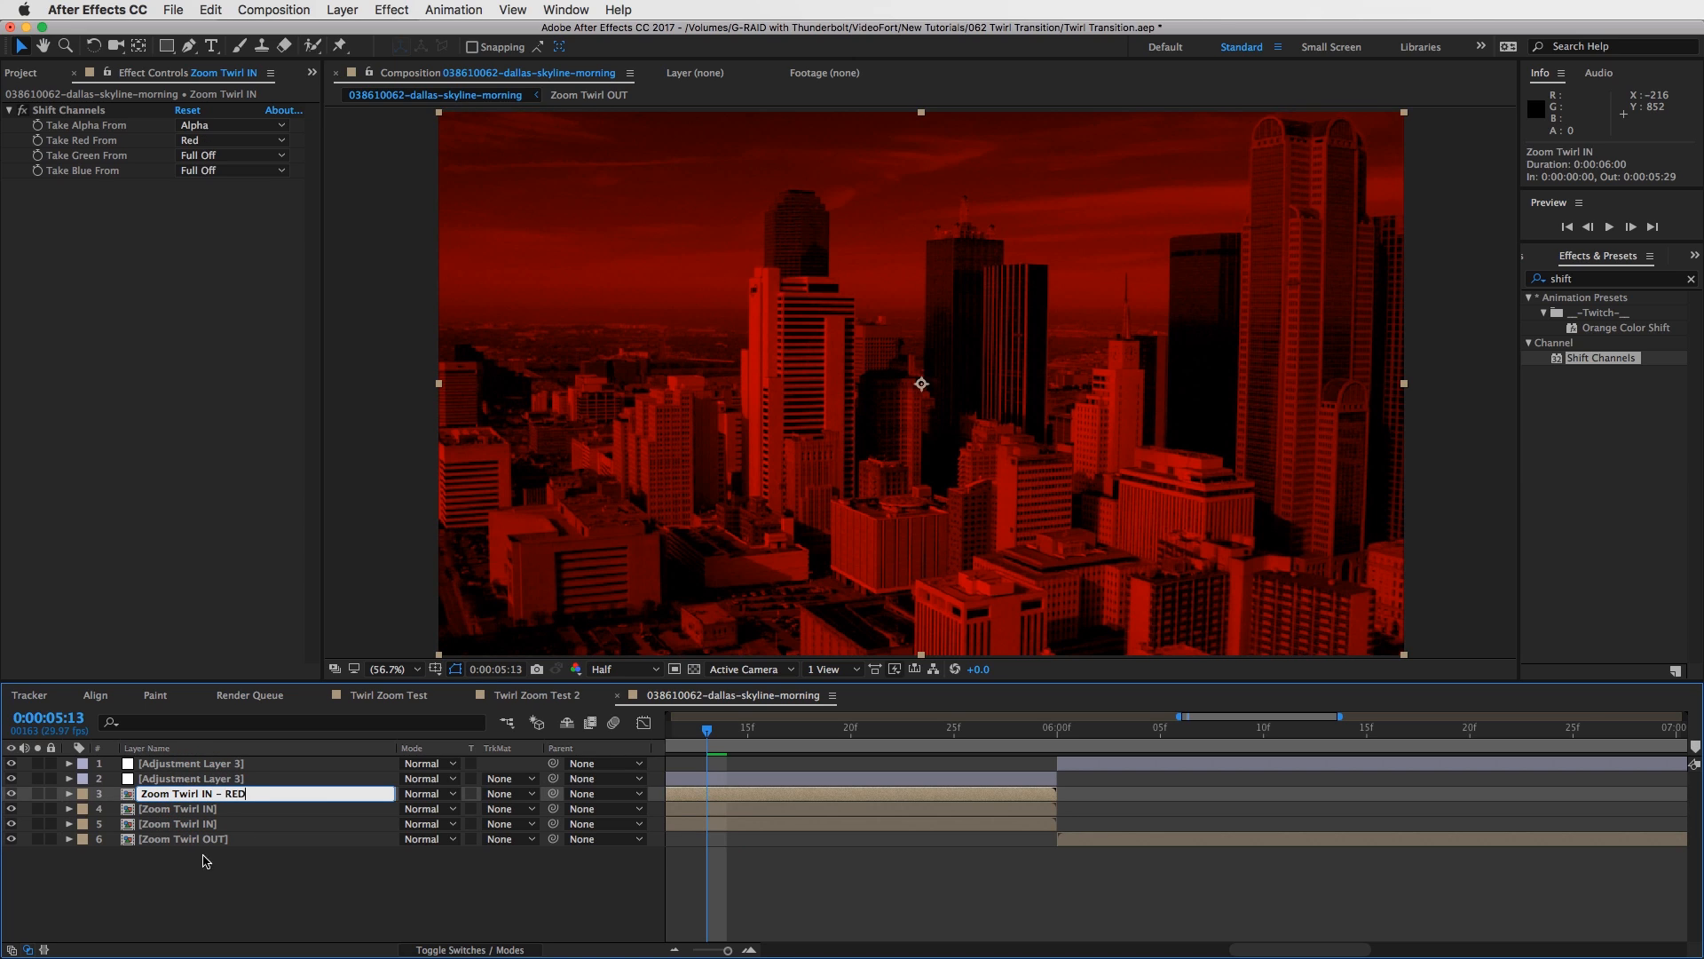
text(- RED)
Rename the middle copy "Zoom Twirl IN – GREEN" and the lowest copy "Zoom Twirl IN – BLUE".
click(182, 808)
key(Return)
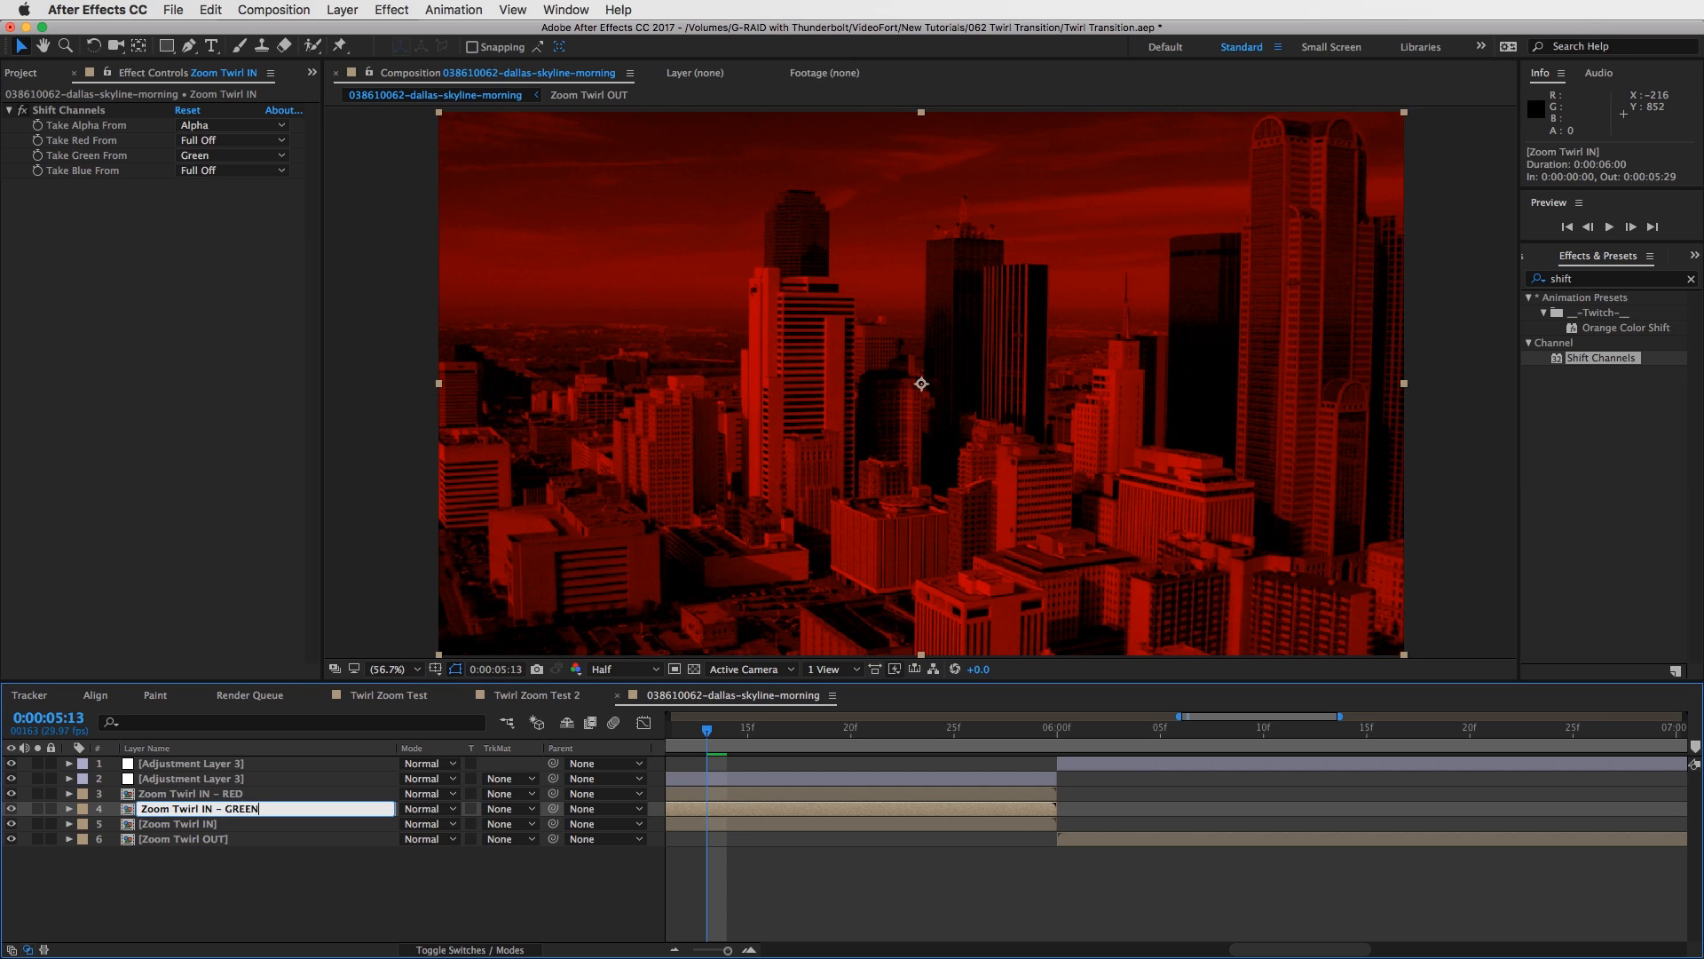
key(Return)
click(196, 824)
key(Return)
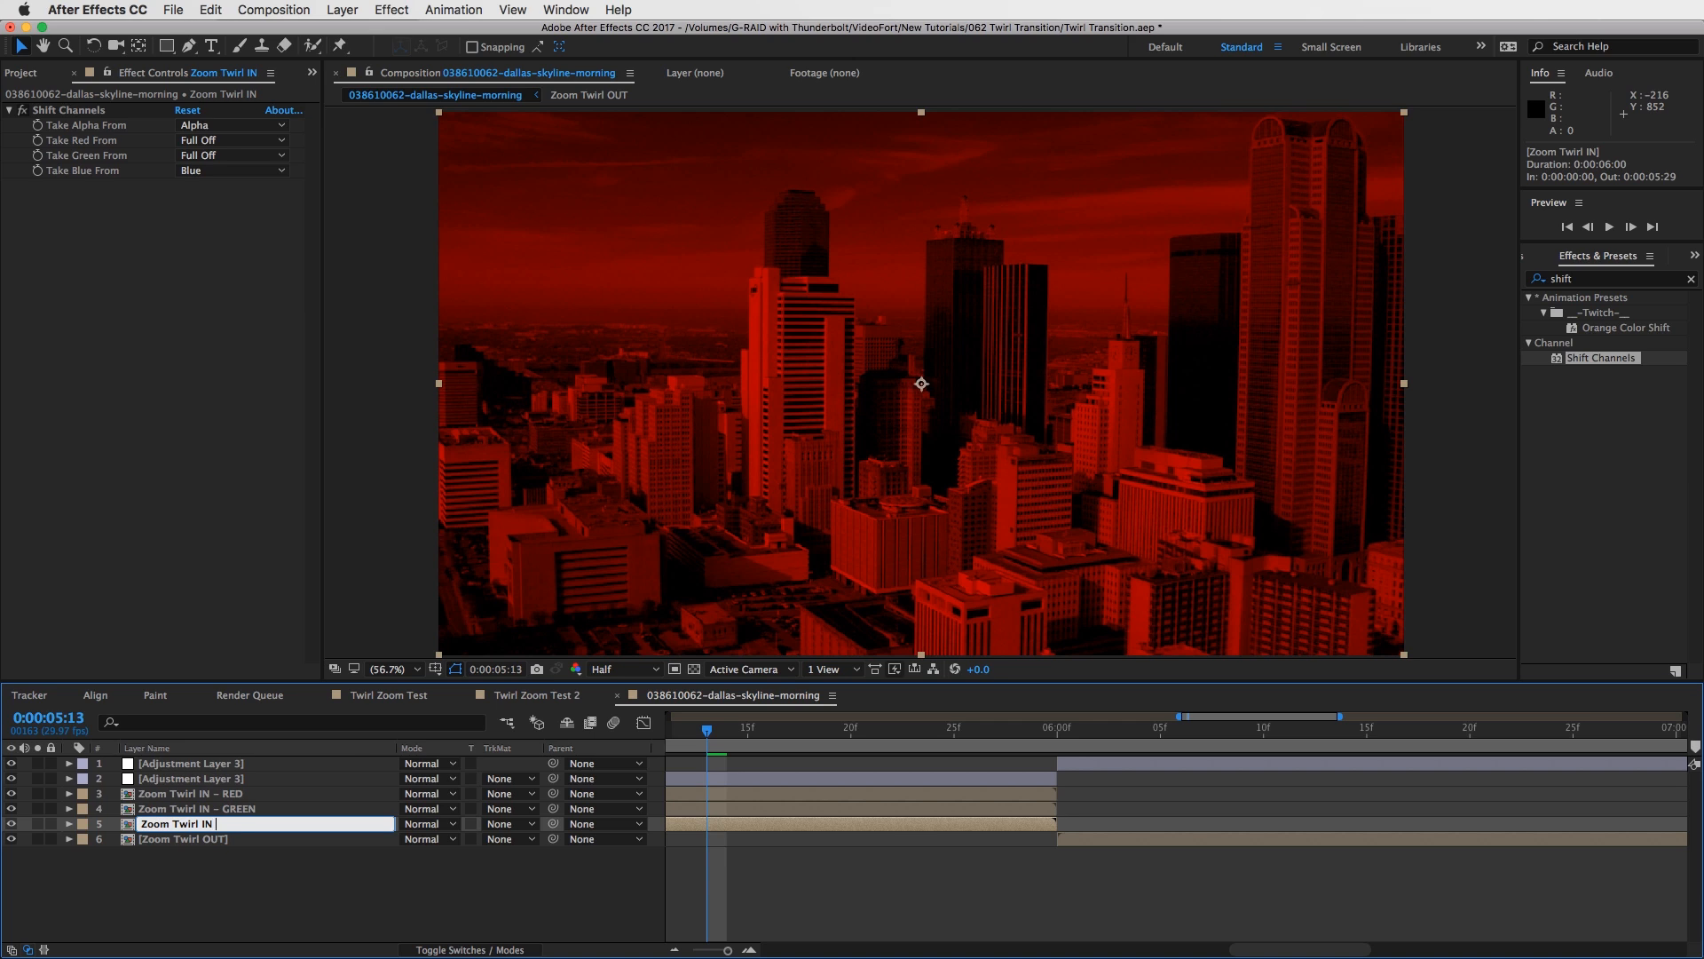
text(– BLUE)
key(Return)
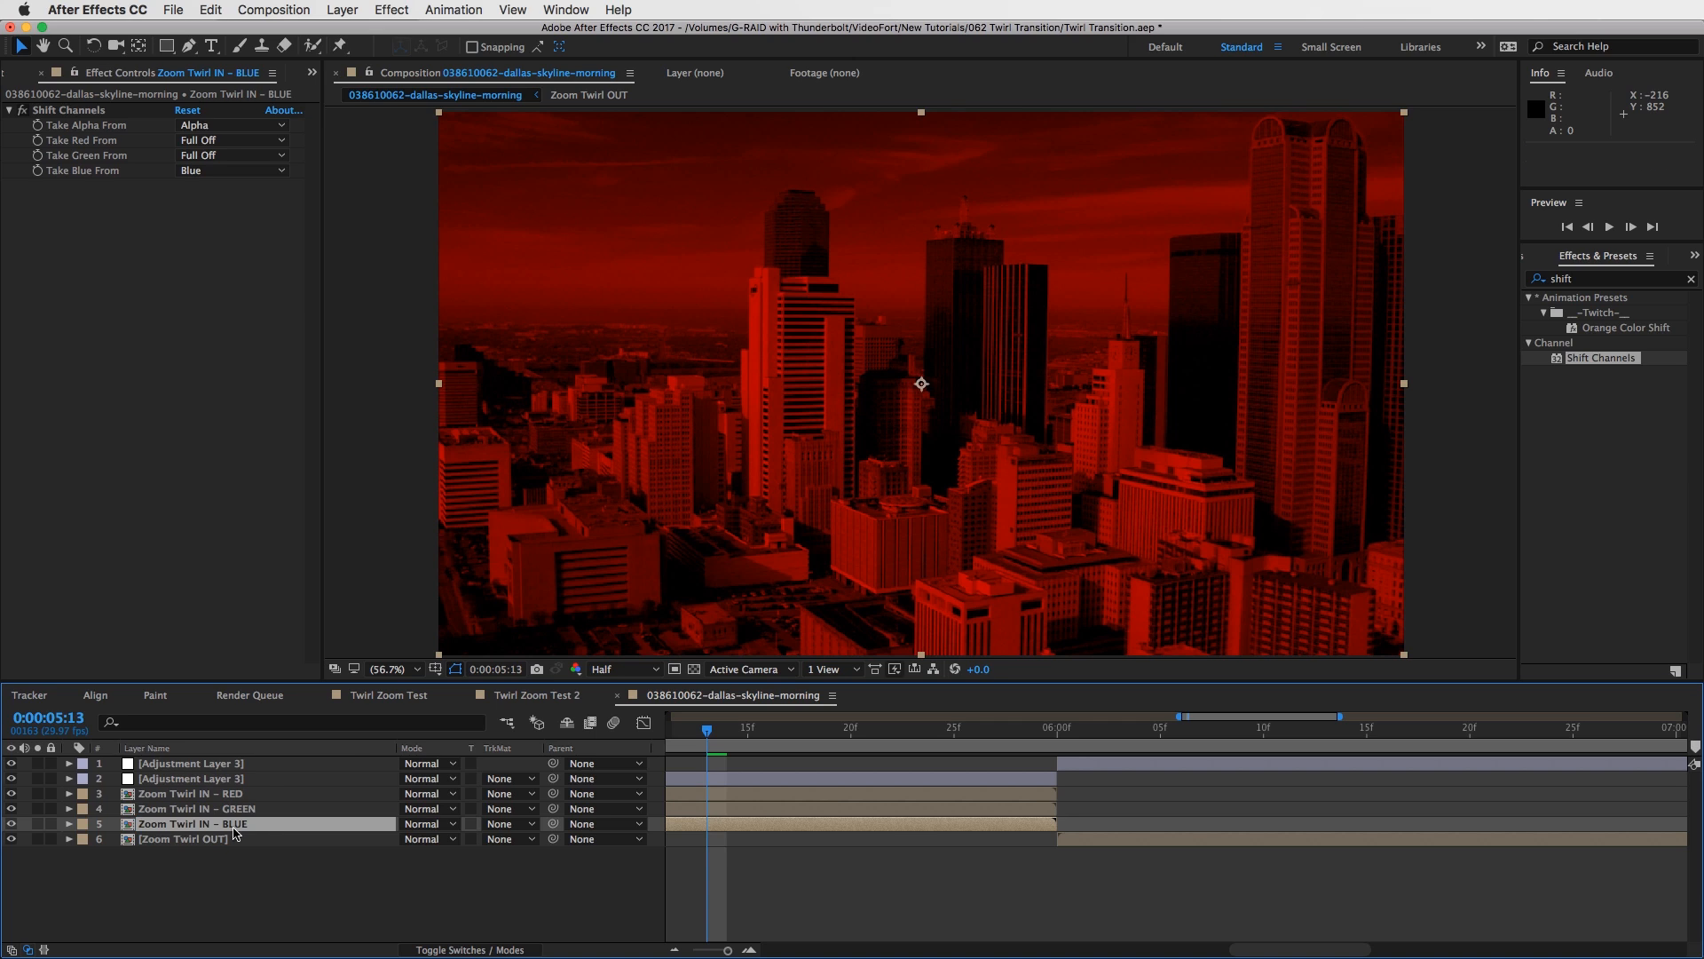
Set the blending mode of the RED, GREEN and BLUE Zoom Twirl IN layers to Screen.
shift+click(237, 793)
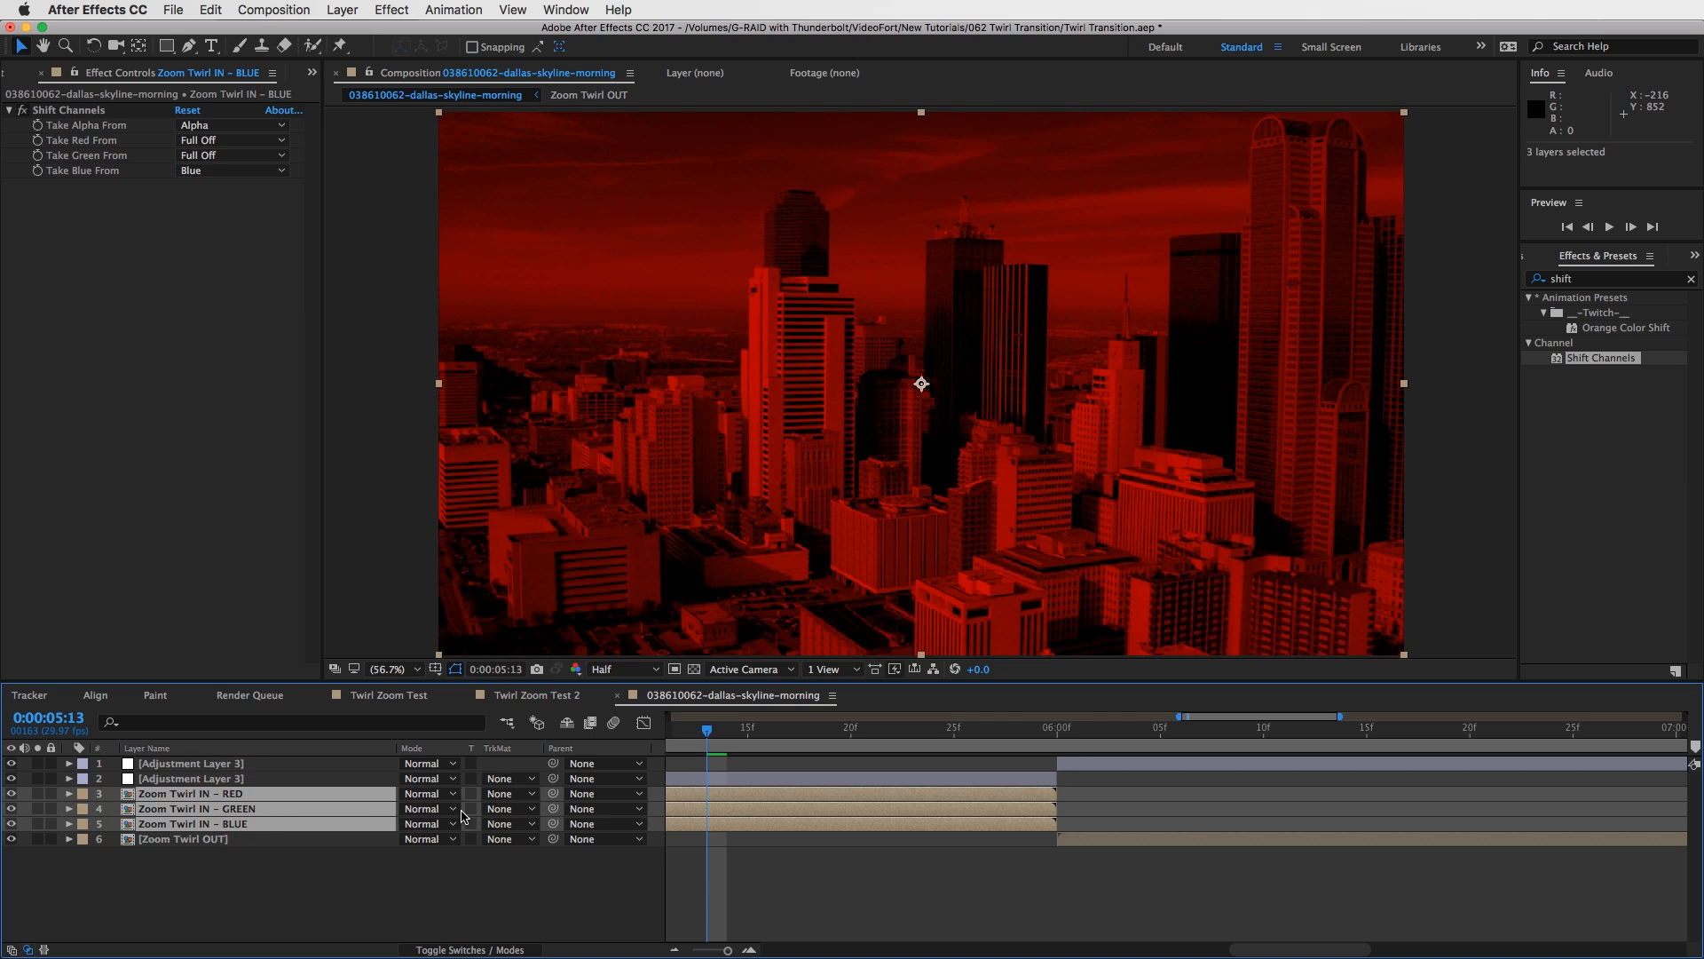
click(448, 802)
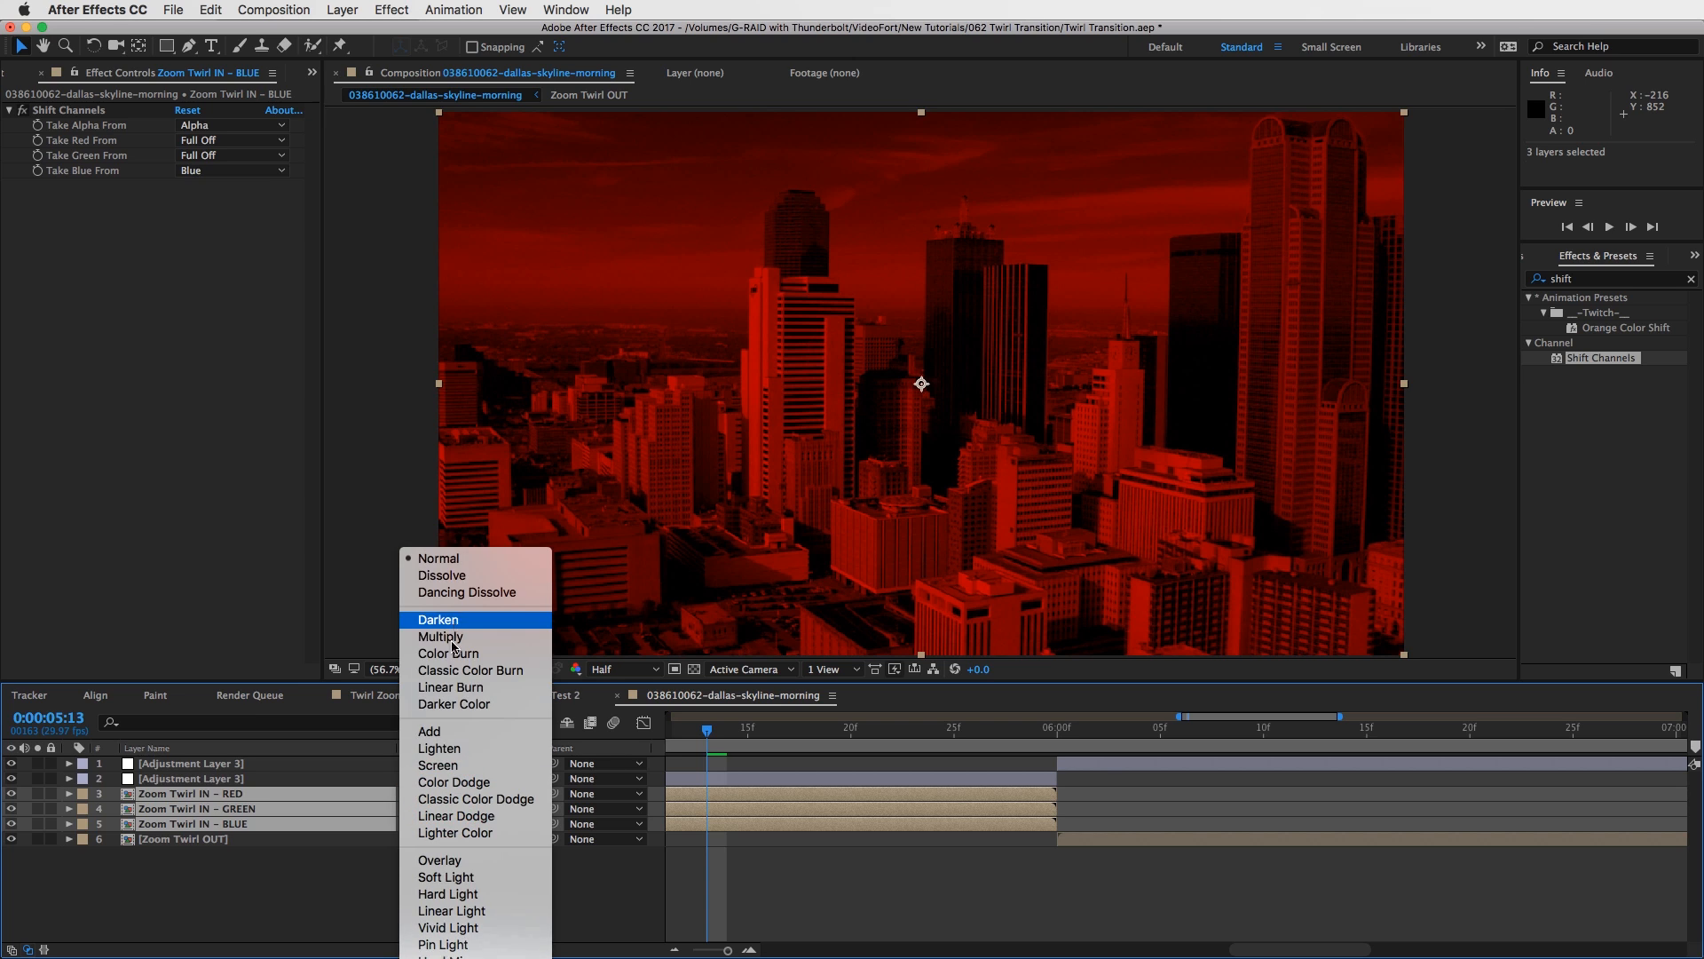
click(453, 768)
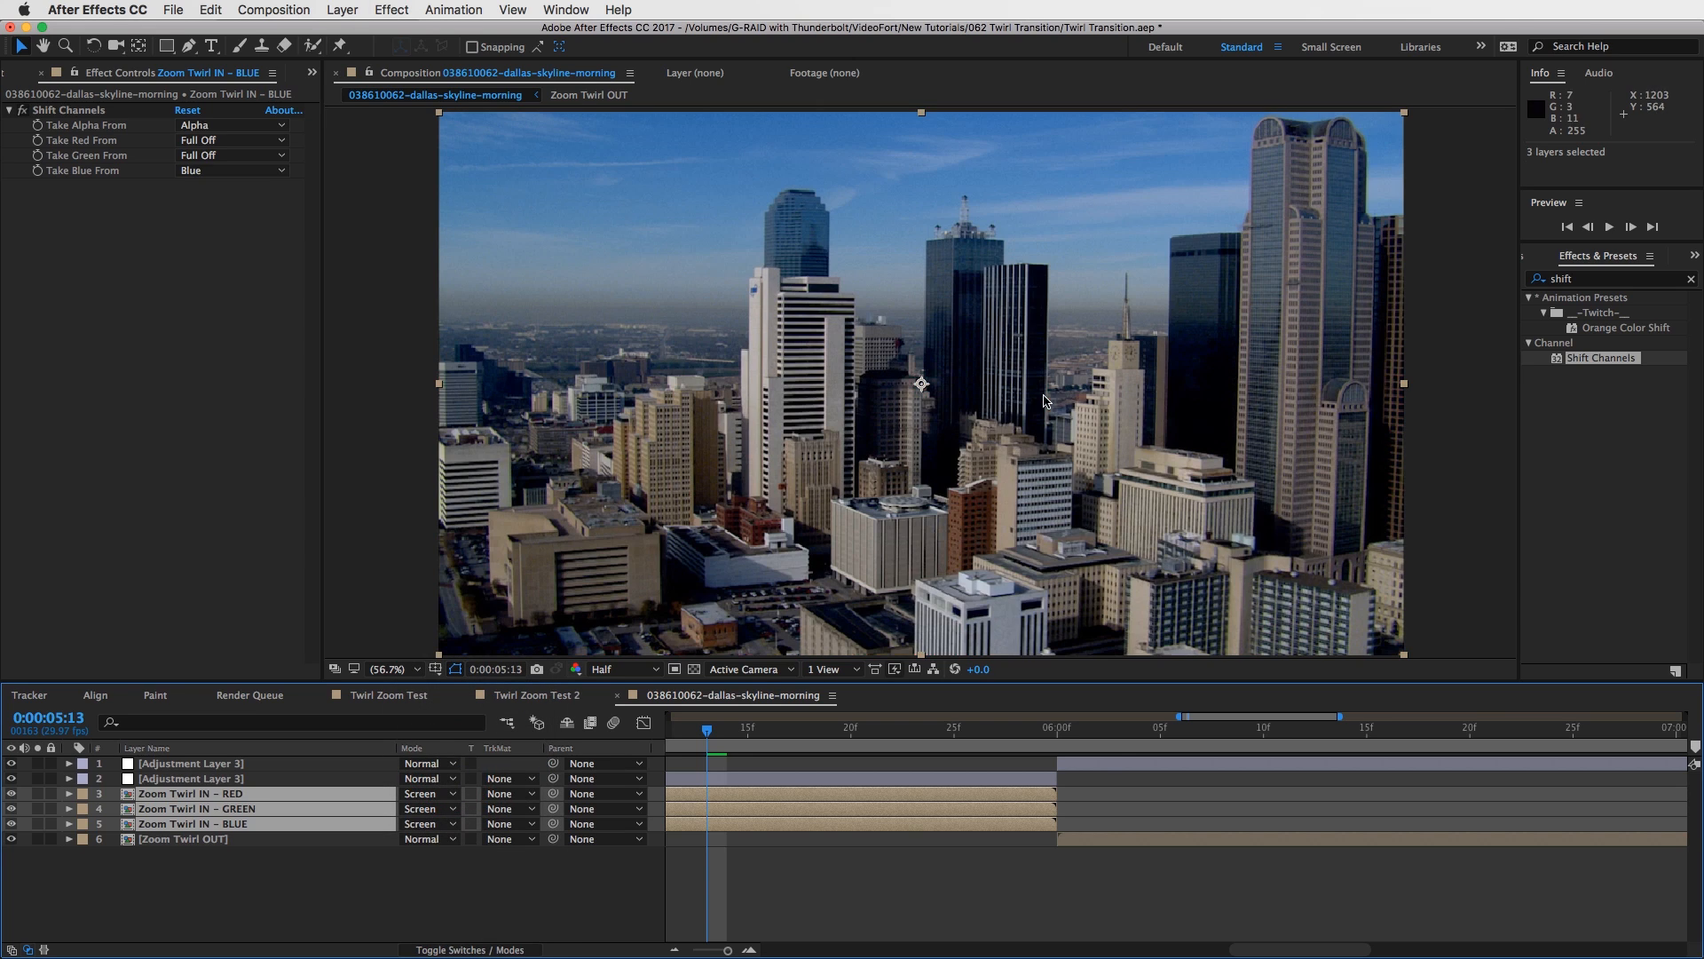
click(890, 885)
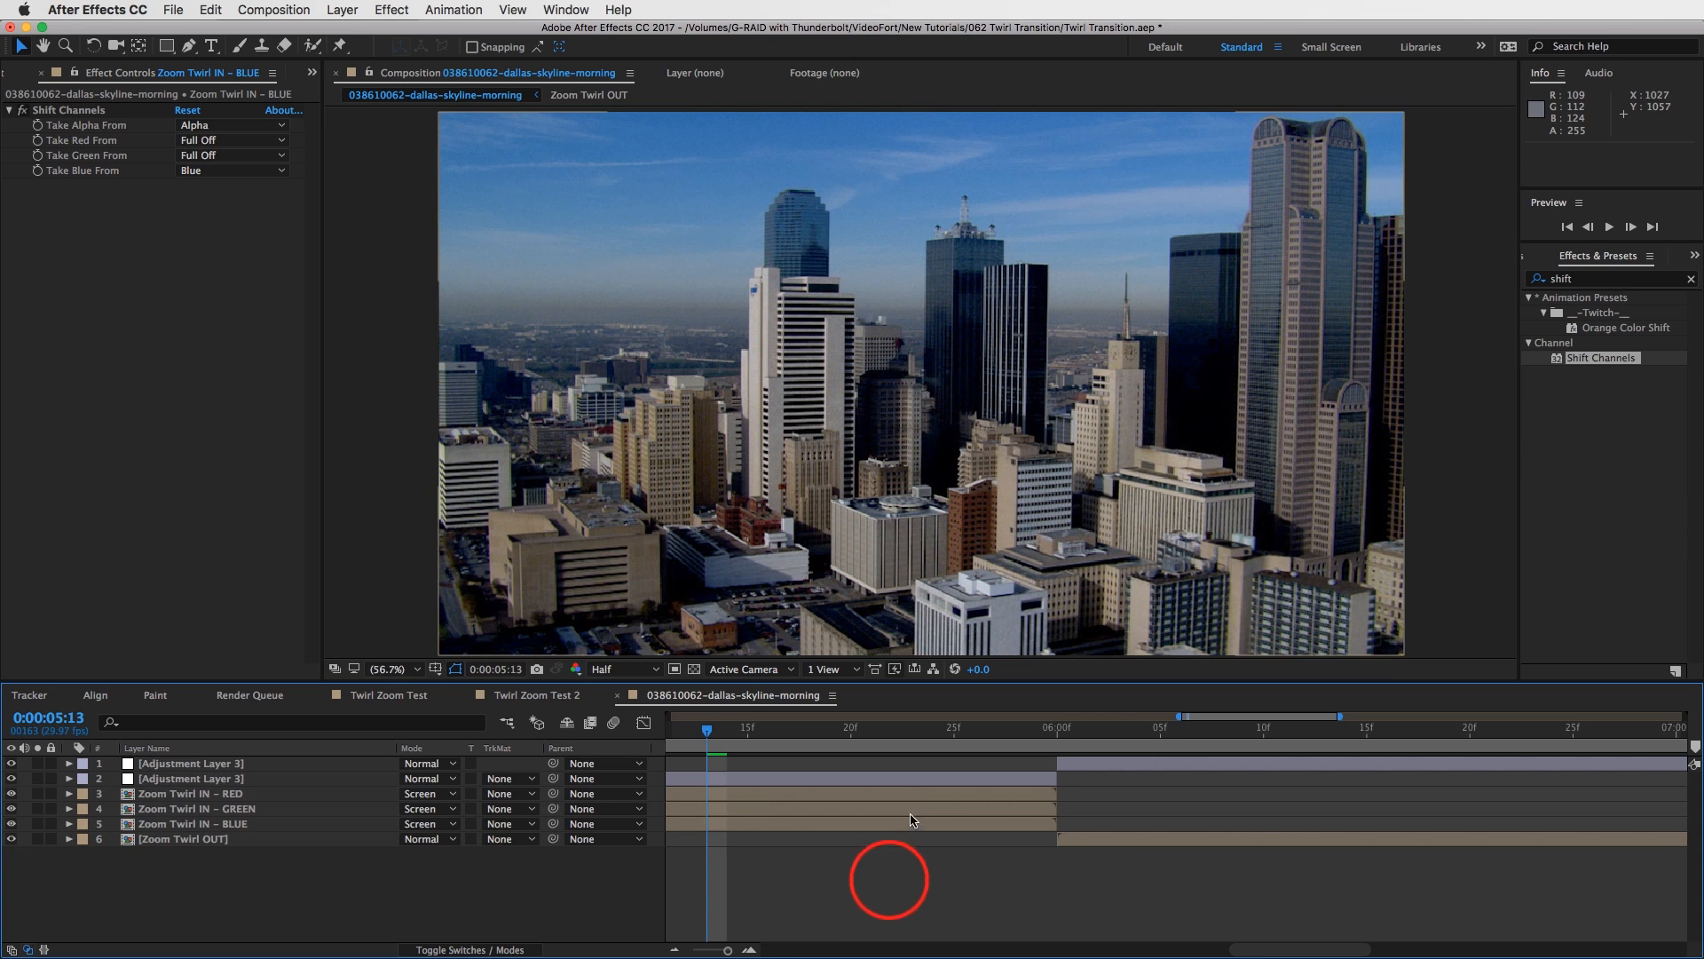
Try offsetting the Zoom Twirl IN – RED layer slightly in the frame, and undo the move.
click(904, 797)
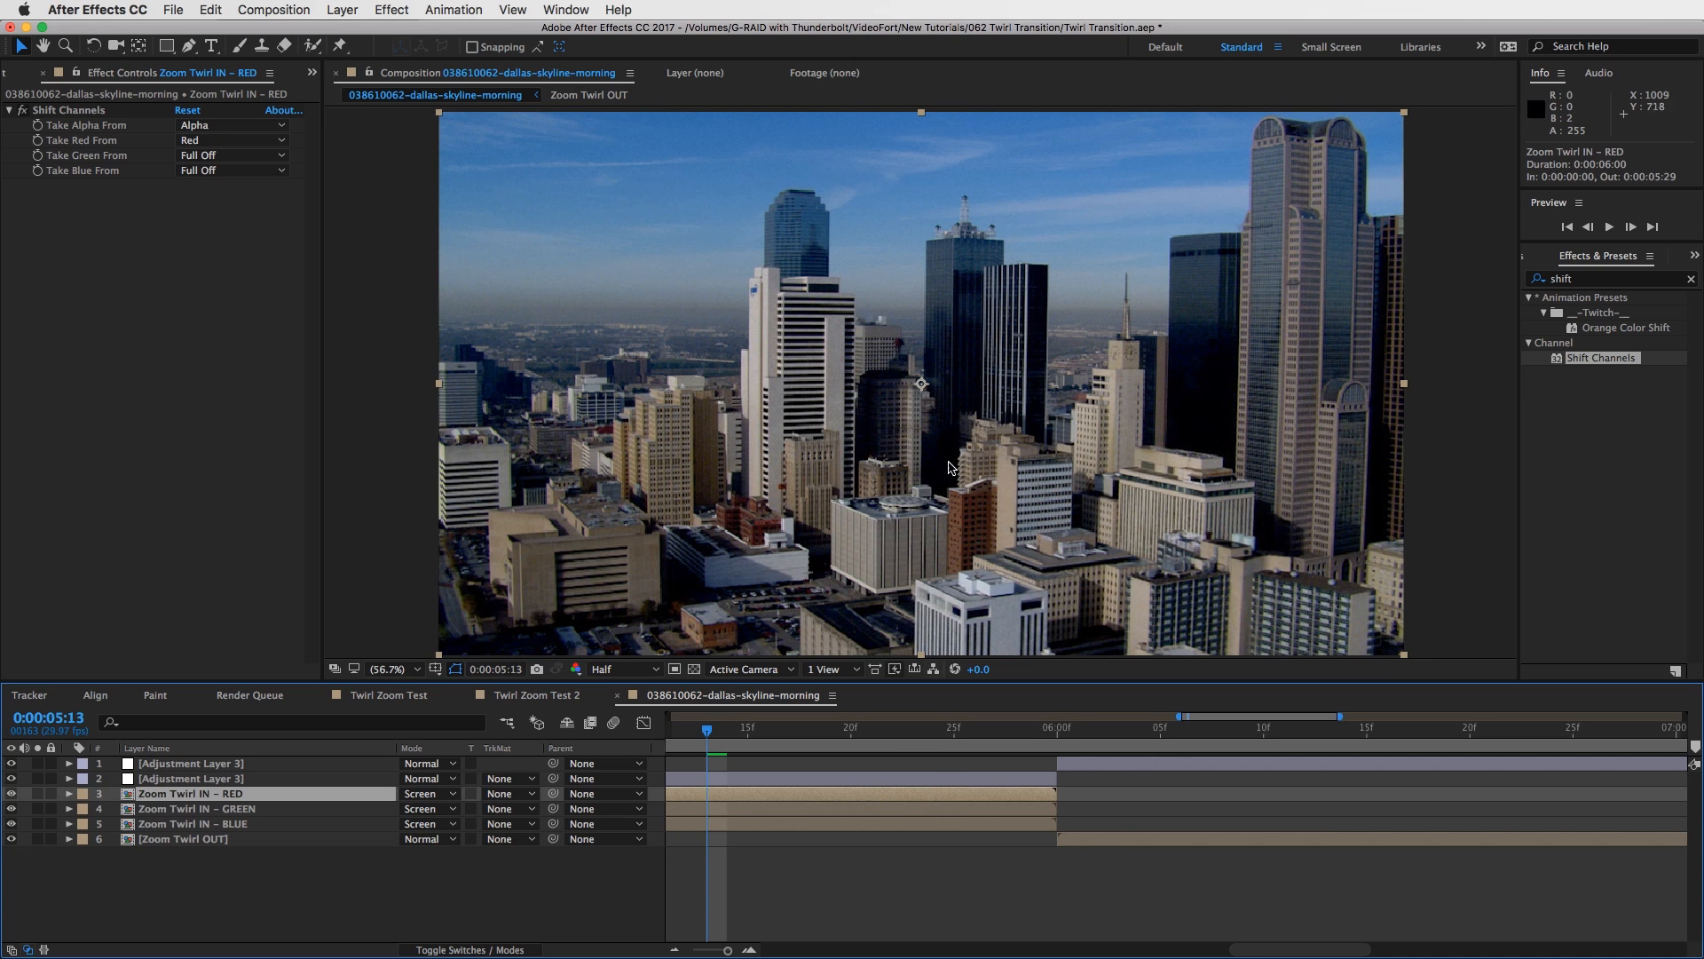
mouse_move(959, 421)
mouse_down()
mouse_move(977, 419)
mouse_move(940, 406)
mouse_move(988, 409)
mouse_up()
key(super+z)
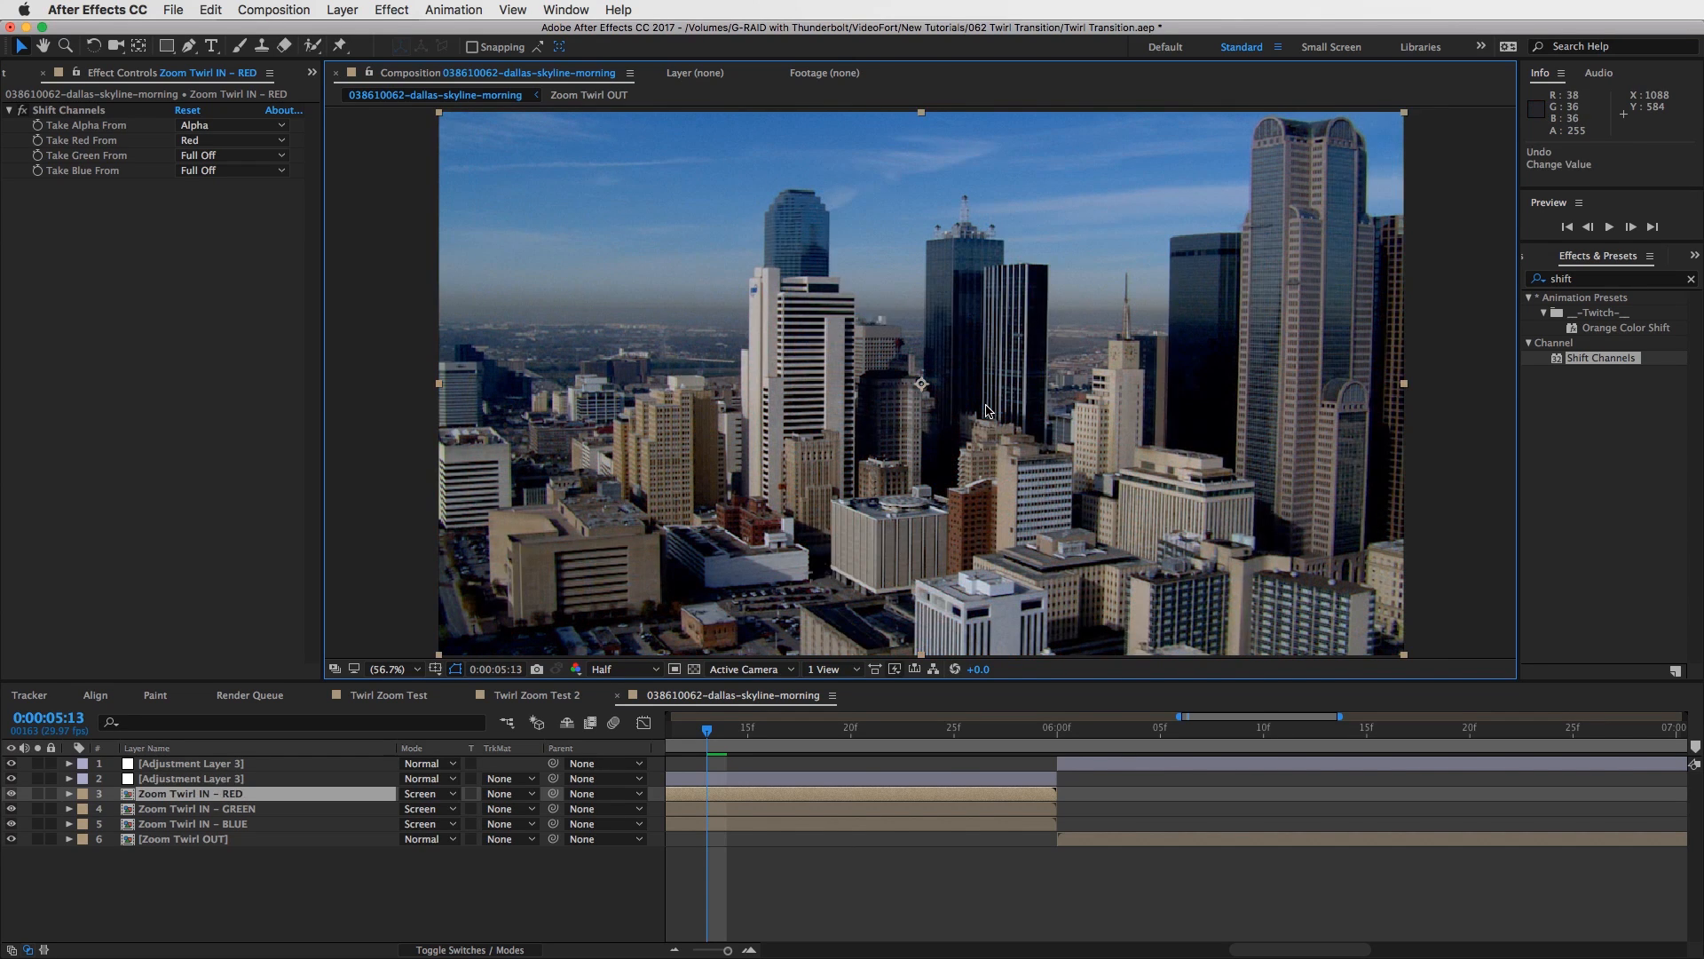
Reveal the keyframes of the Dallas clip's adjustment layer and move the playhead to its first Twirl keyframe at 0:00:05:12.
click(946, 778)
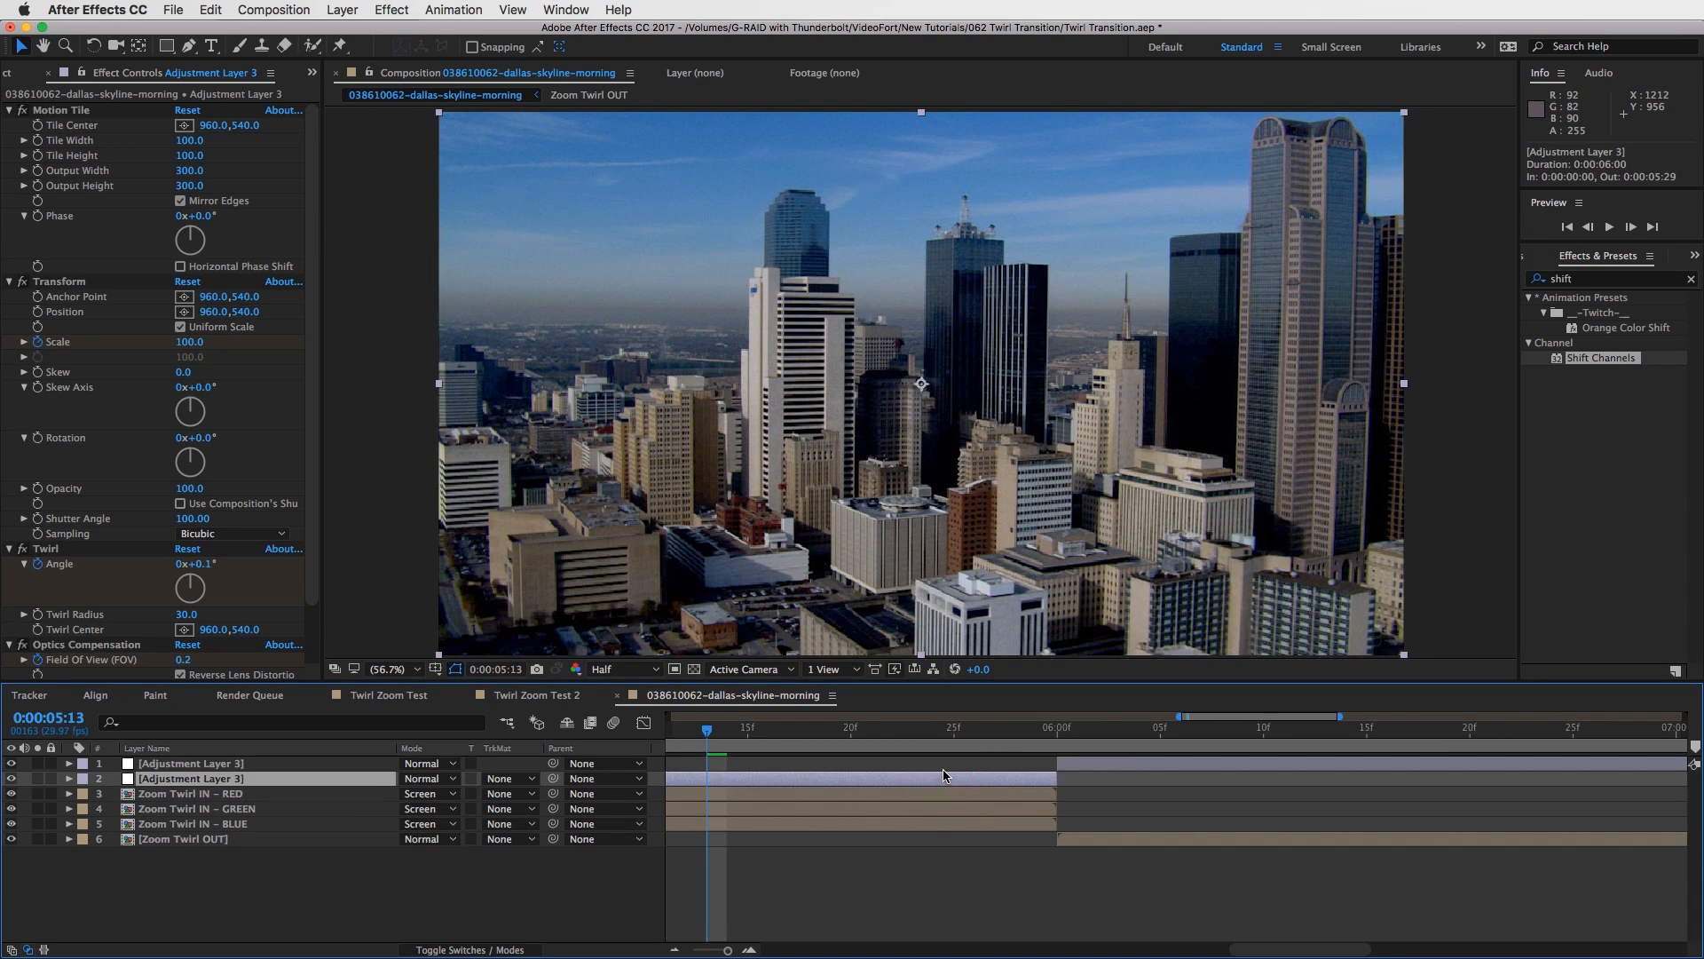
key(u)
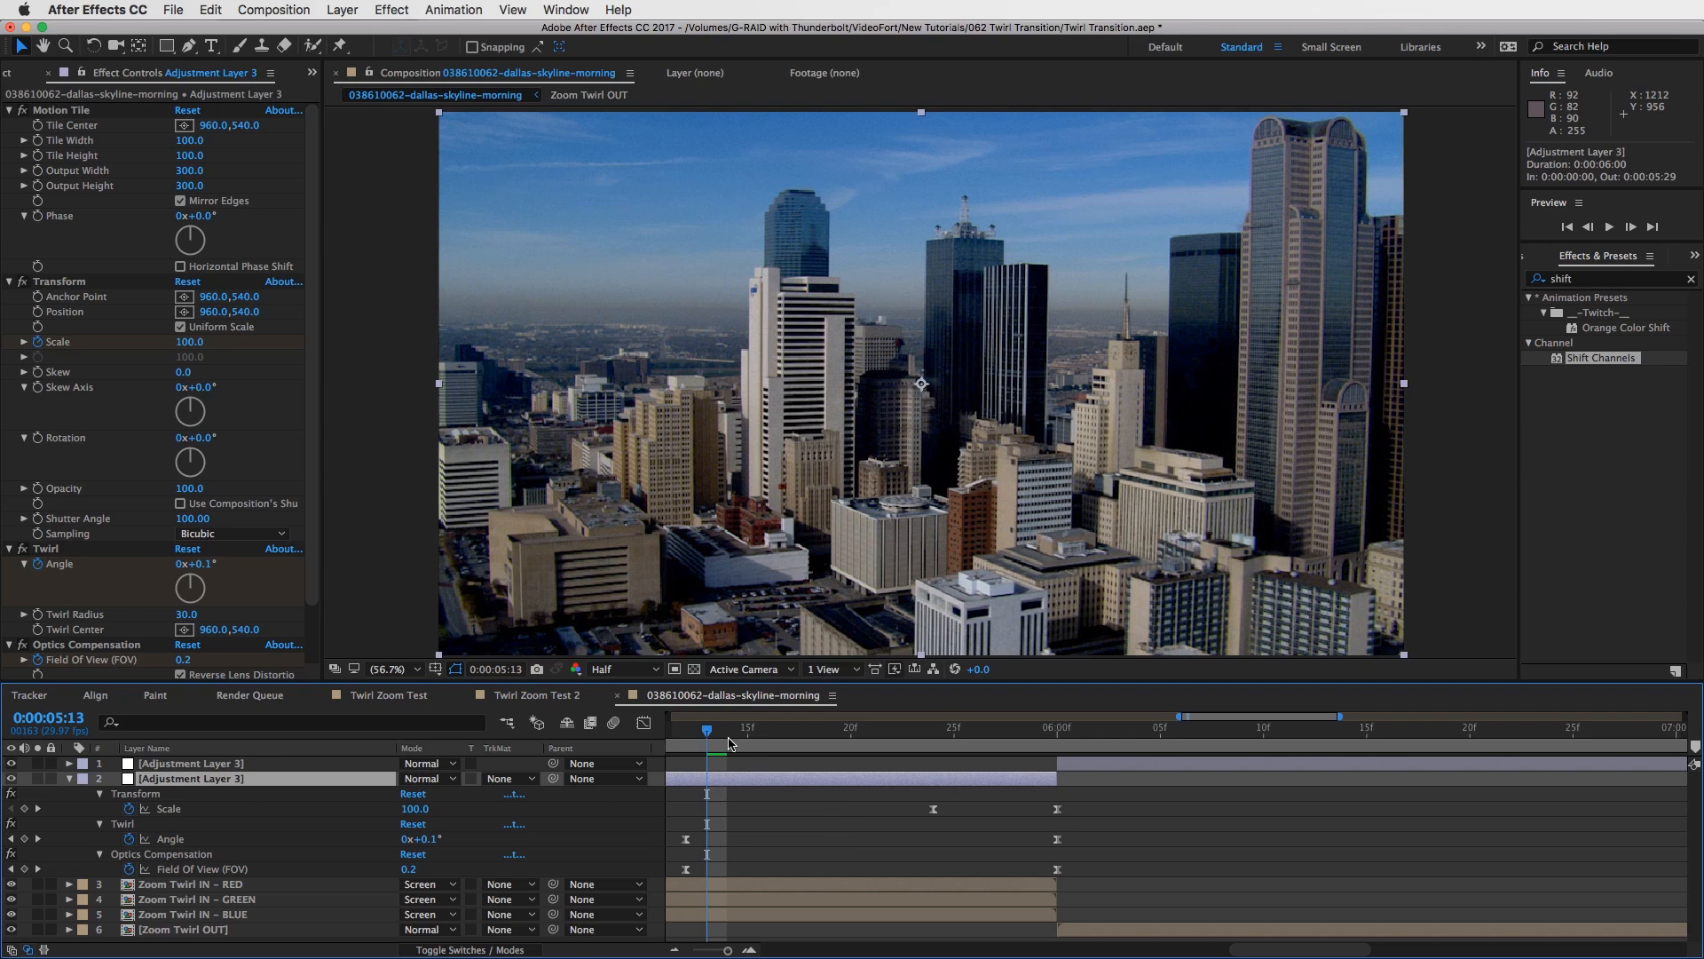
mouse_move(710, 731)
mouse_down()
mouse_move(689, 736)
mouse_move(811, 738)
mouse_move(688, 751)
mouse_up()
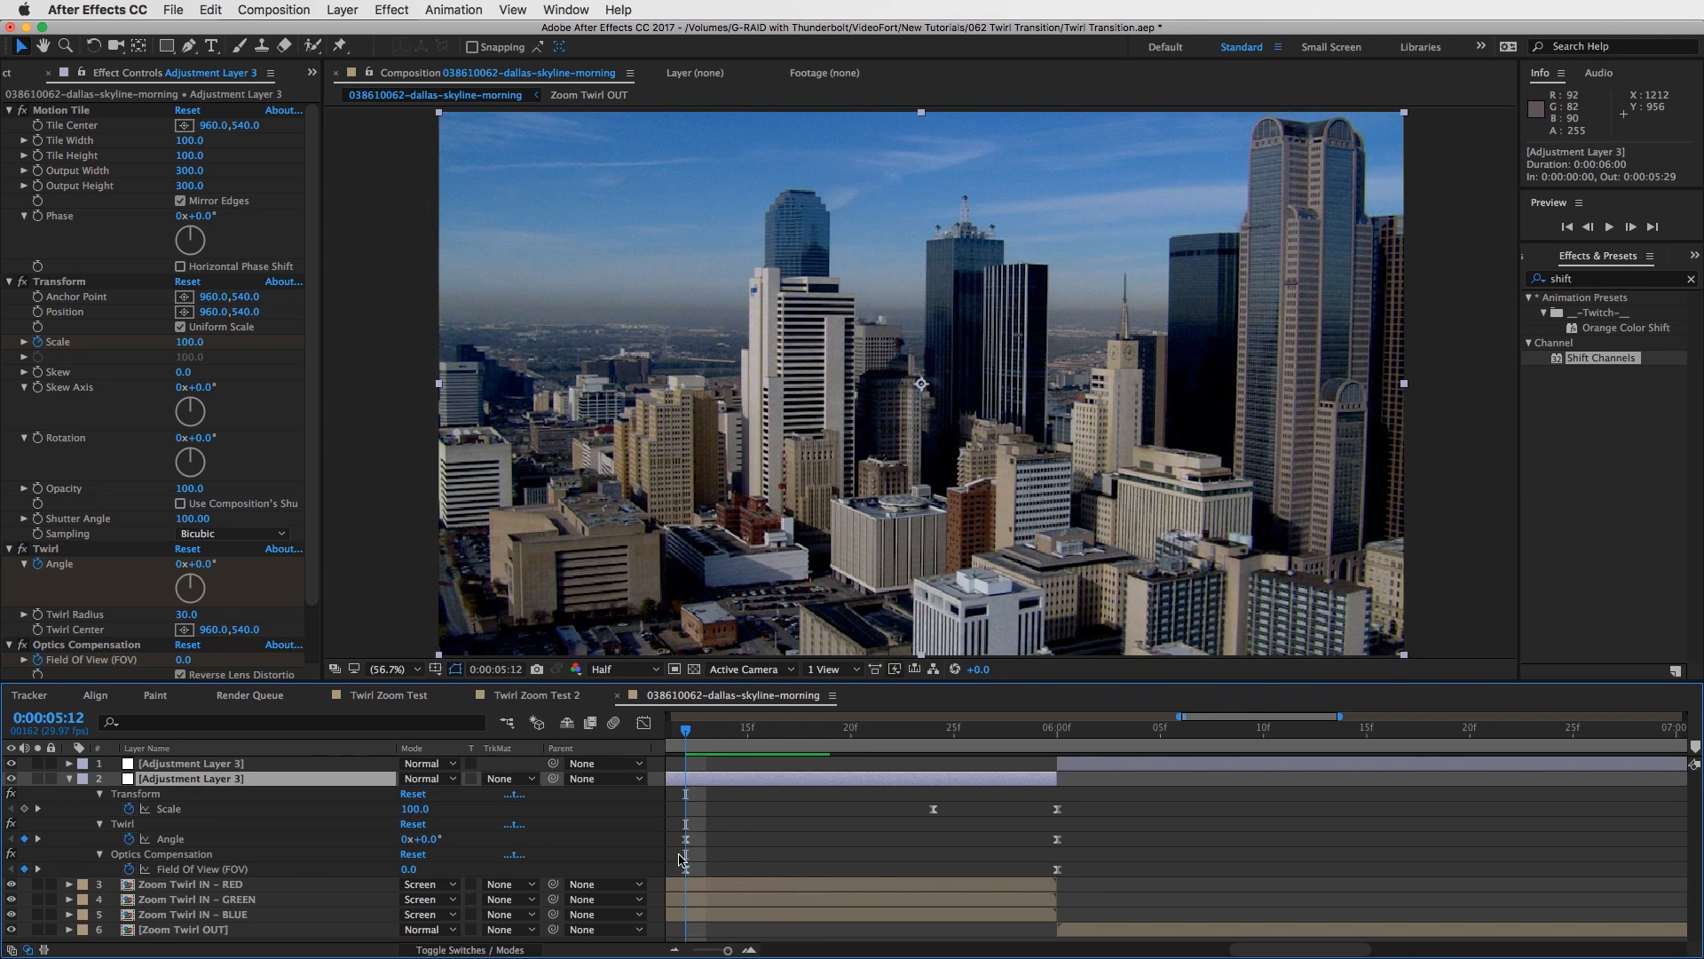
Apply the Optics Compensation effect to Zoom Twirl IN – RED, placing it after Shift Channels.
click(724, 886)
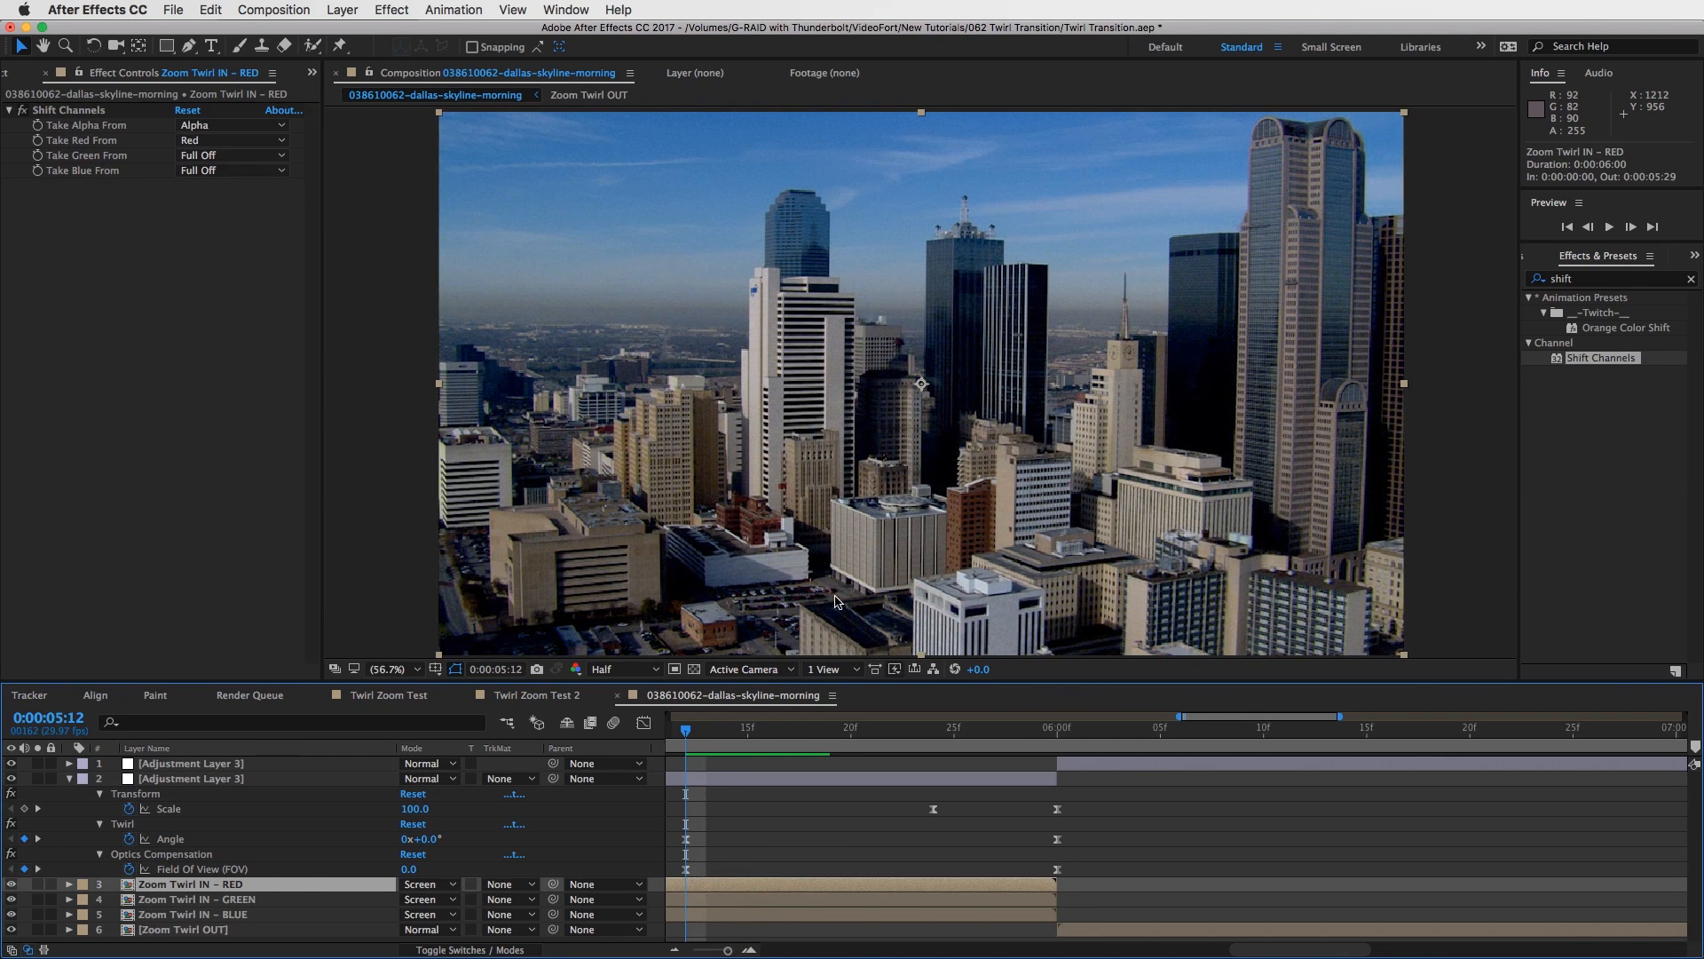
click(1691, 280)
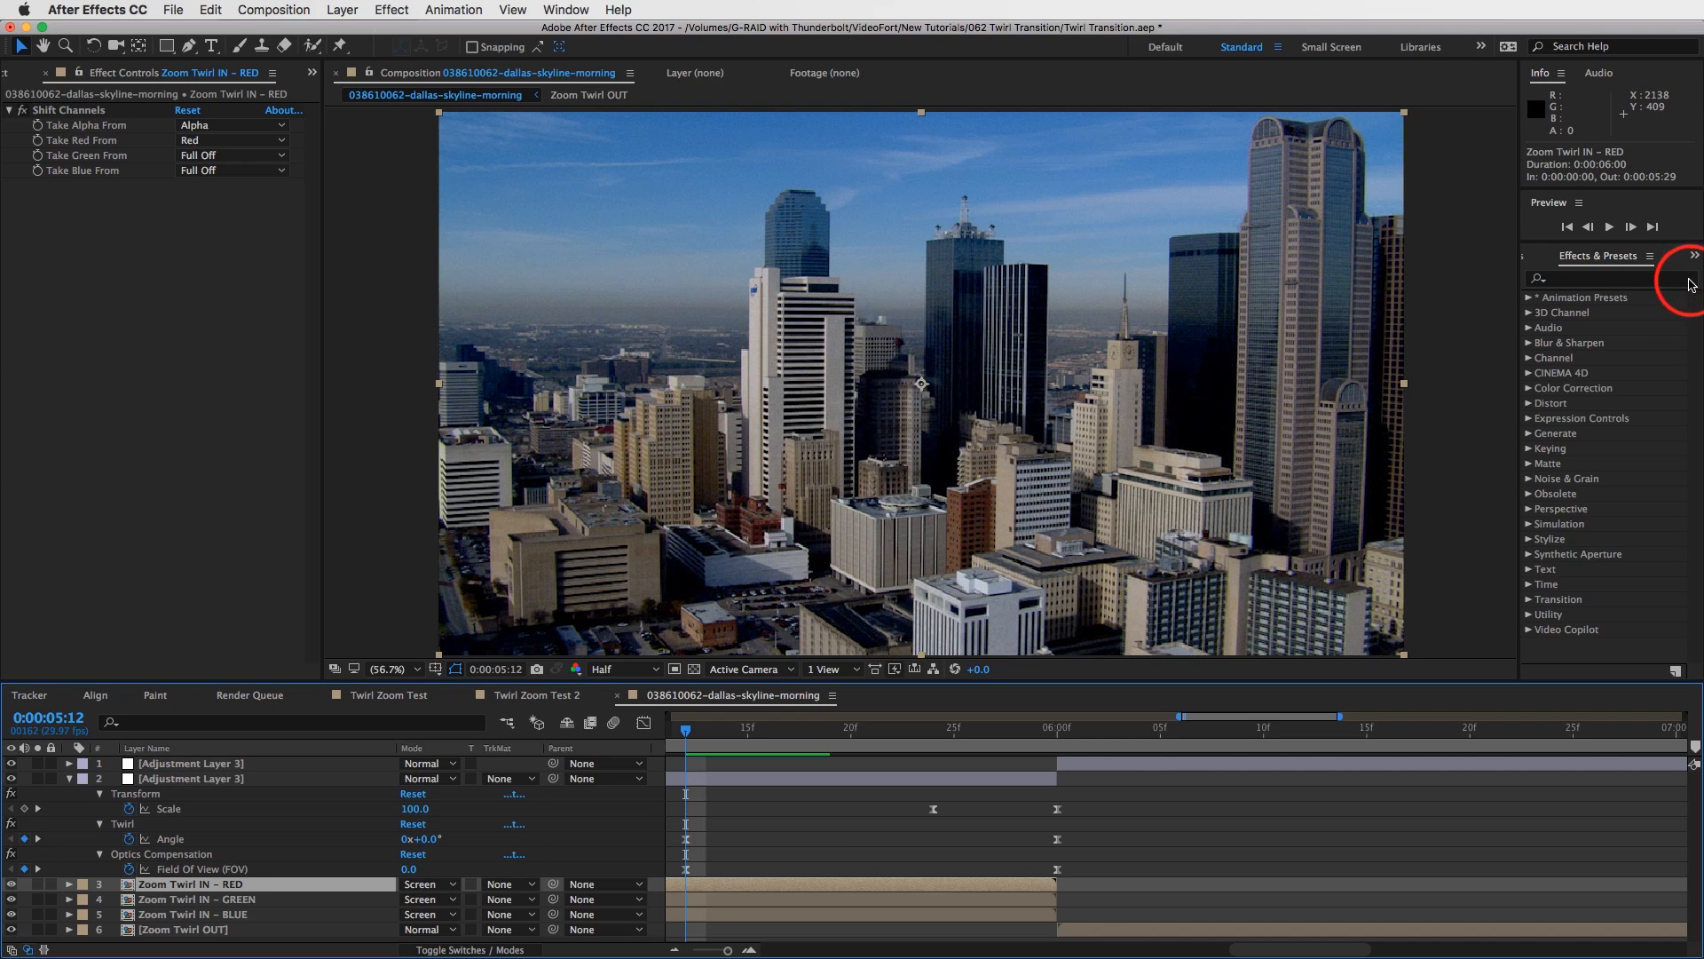
click(1644, 281)
text(opti)
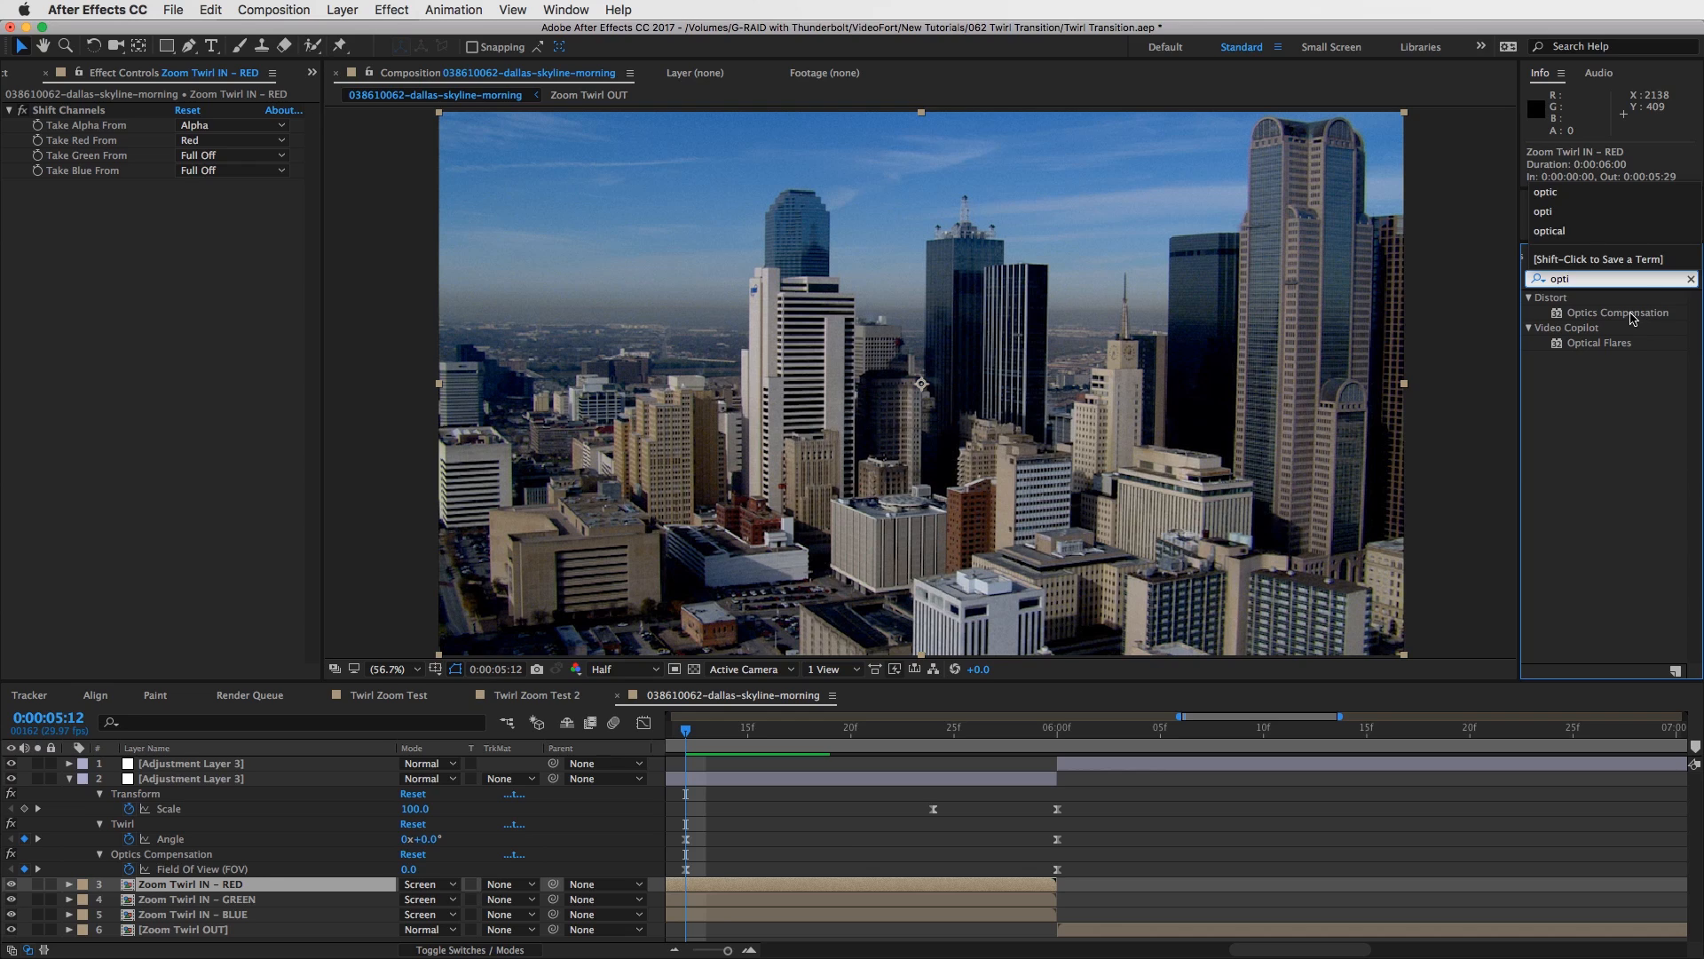
drag(1633, 317, 227, 277)
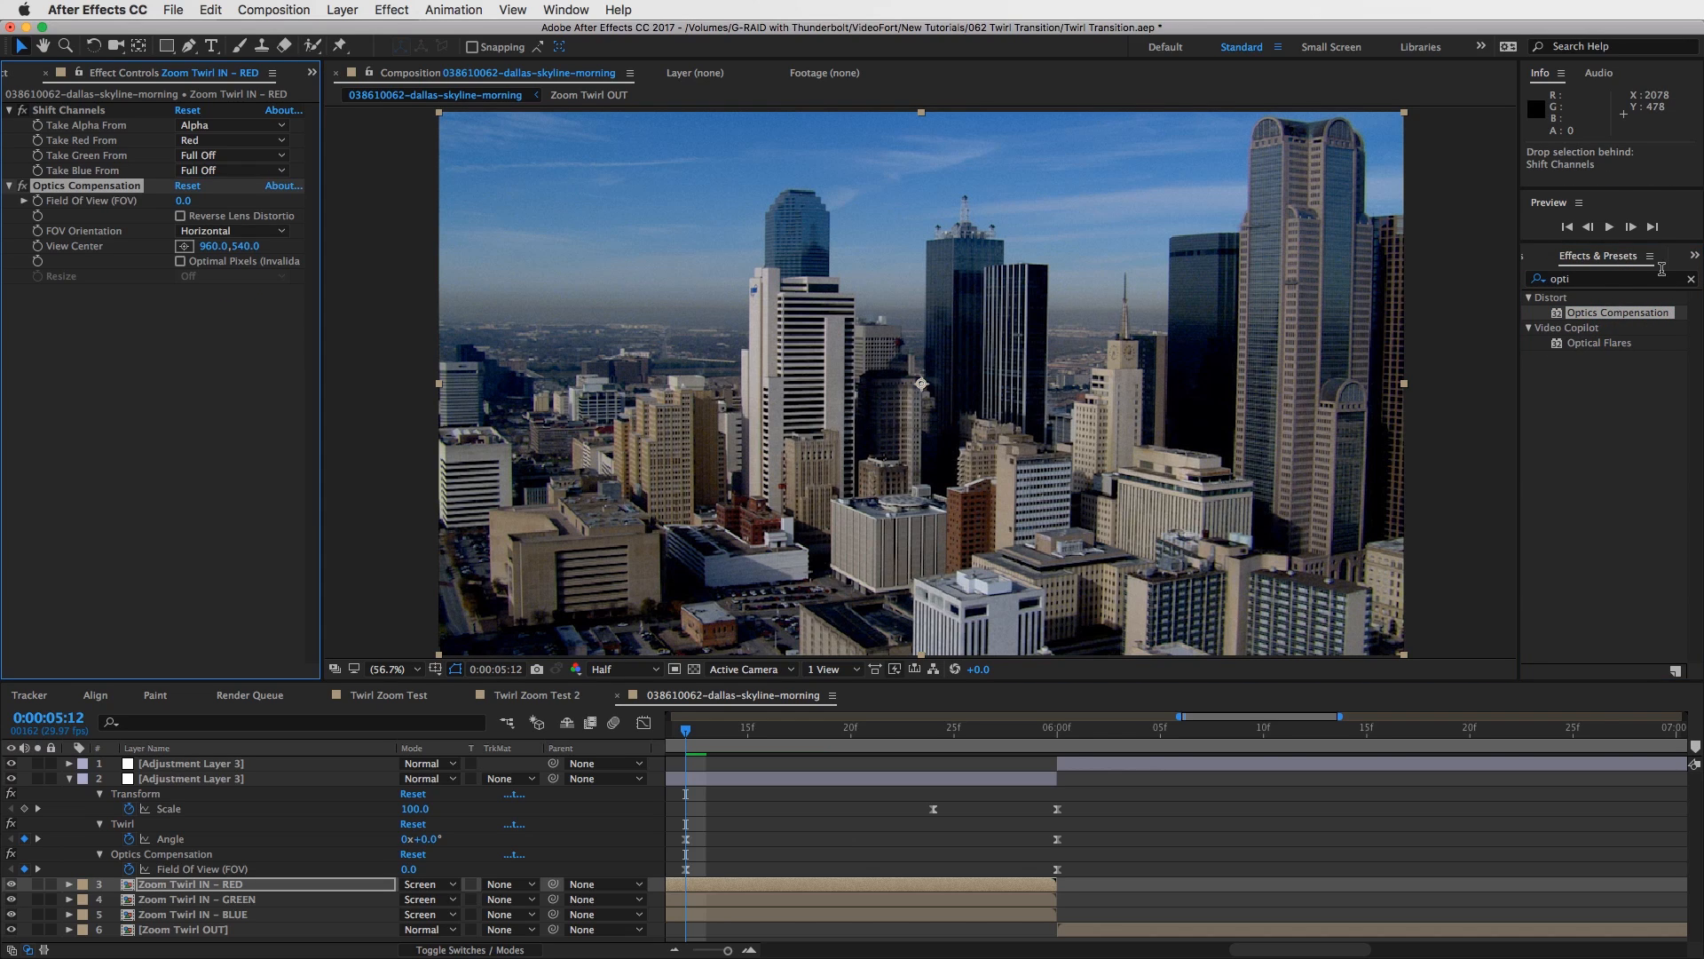
click(1687, 280)
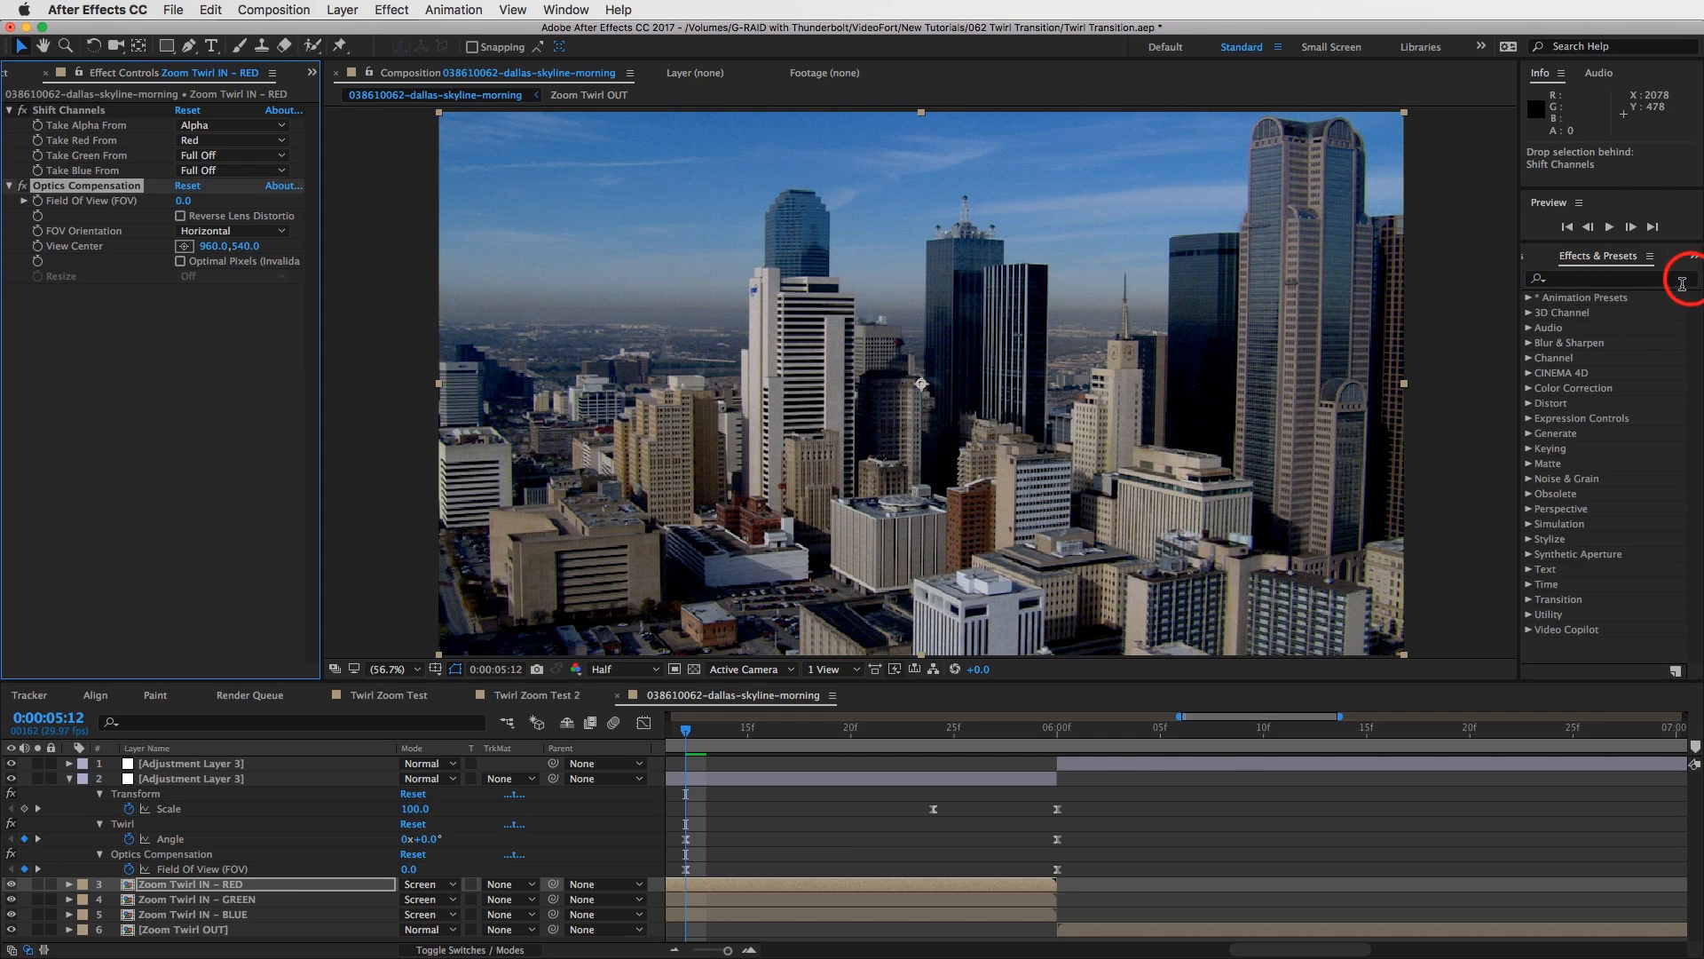
Enable Reverse Lens Distortion on the red layer and keyframe Field Of View from 0 at 0:00:05:12 to 150 at 0:00:05:29.
click(180, 216)
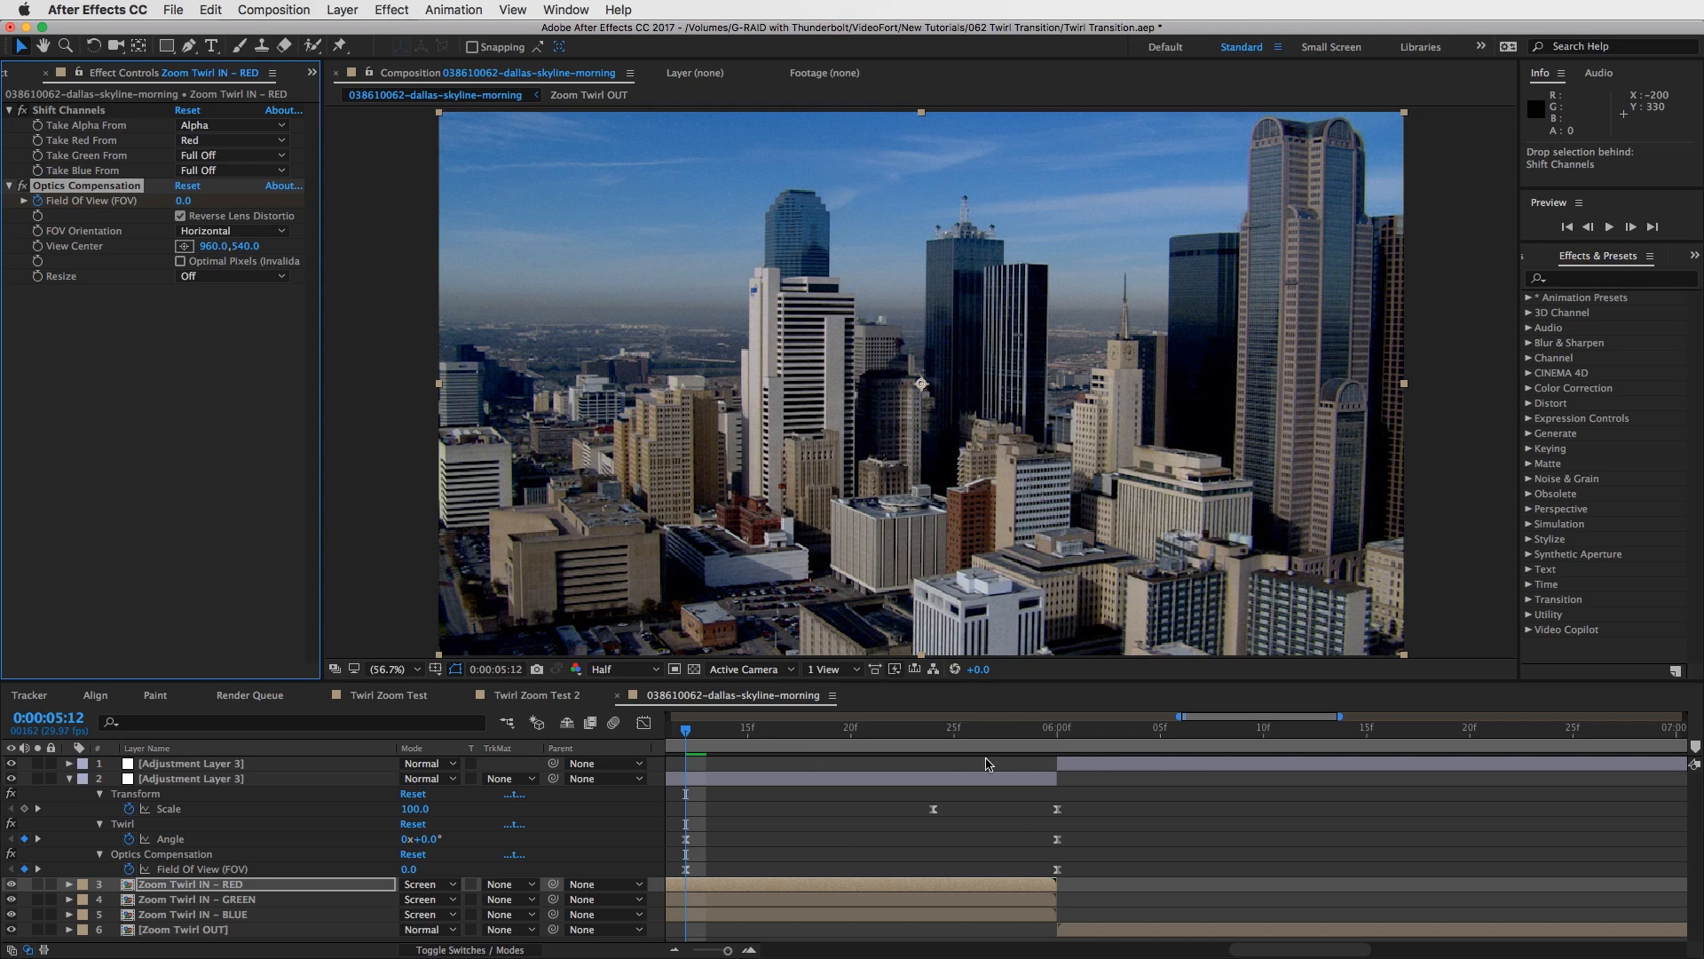
drag(1009, 733, 1056, 732)
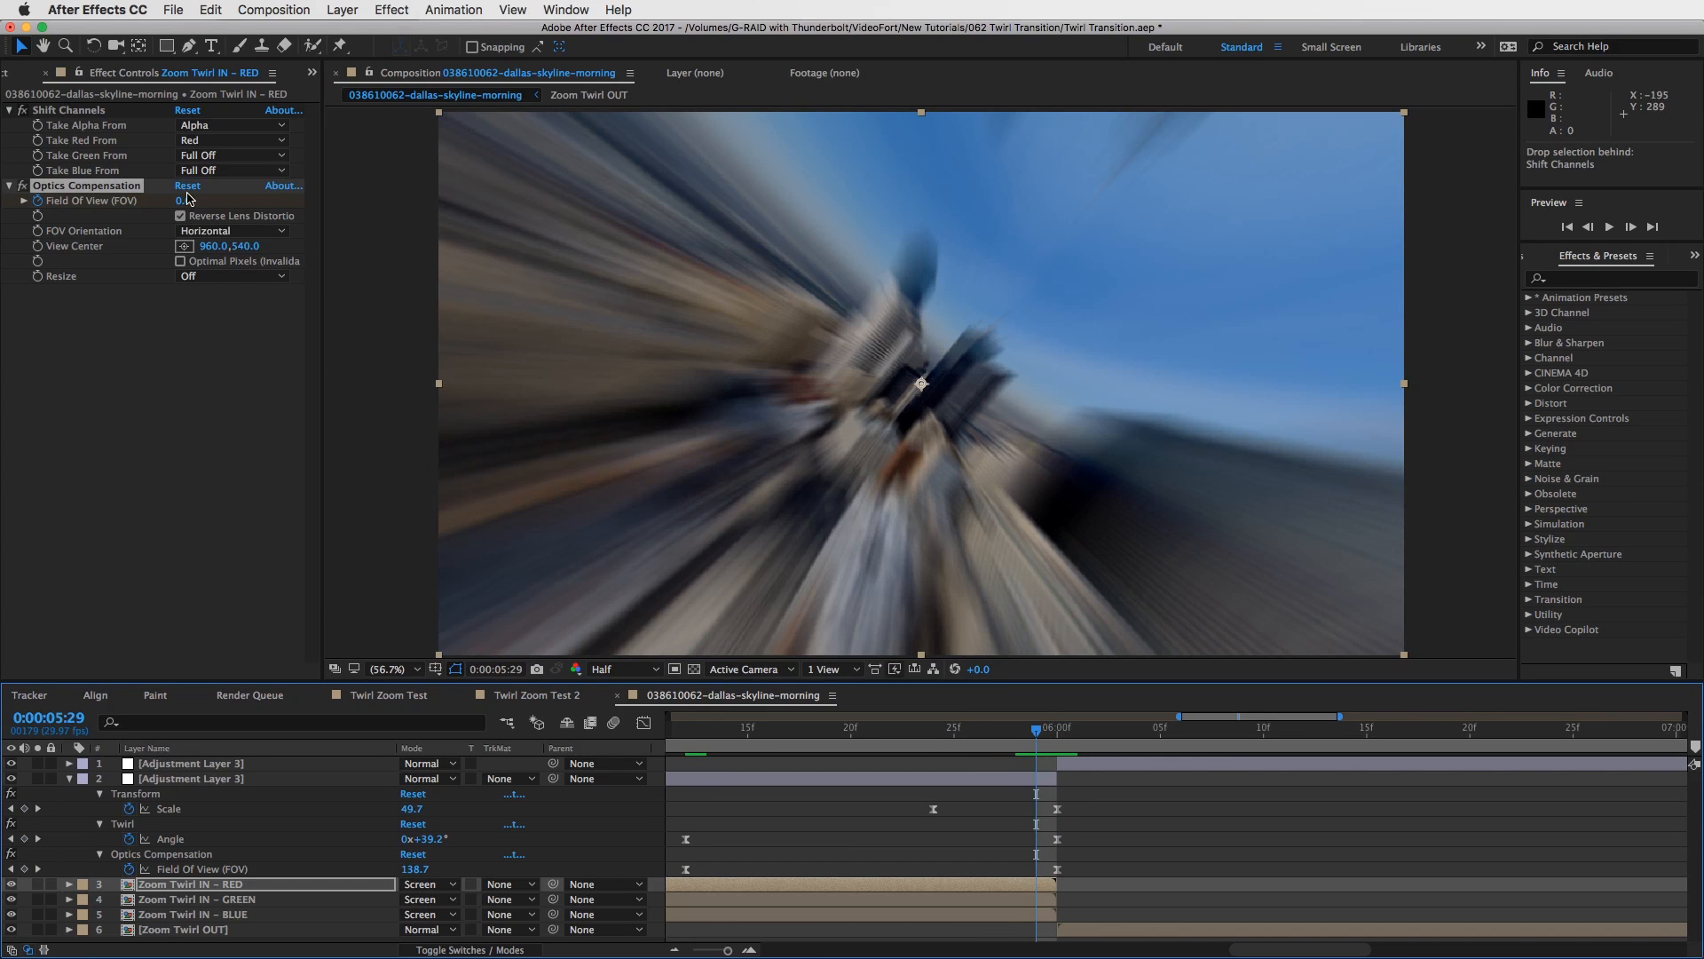
drag(182, 200, 271, 191)
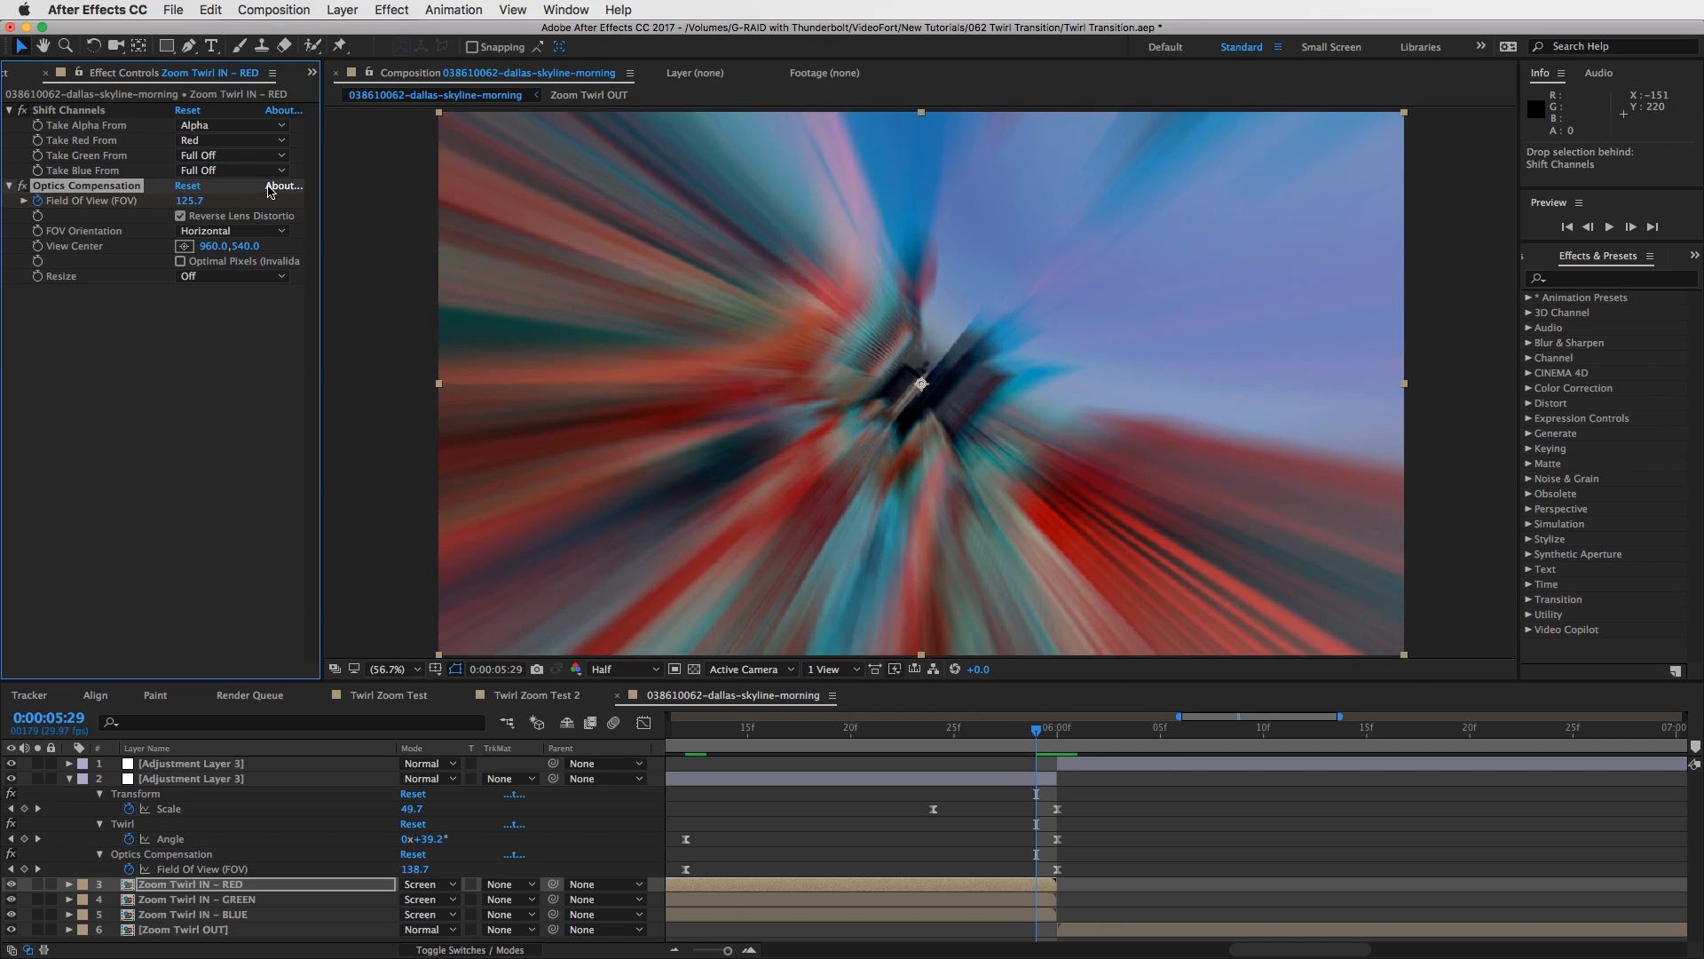
click(192, 201)
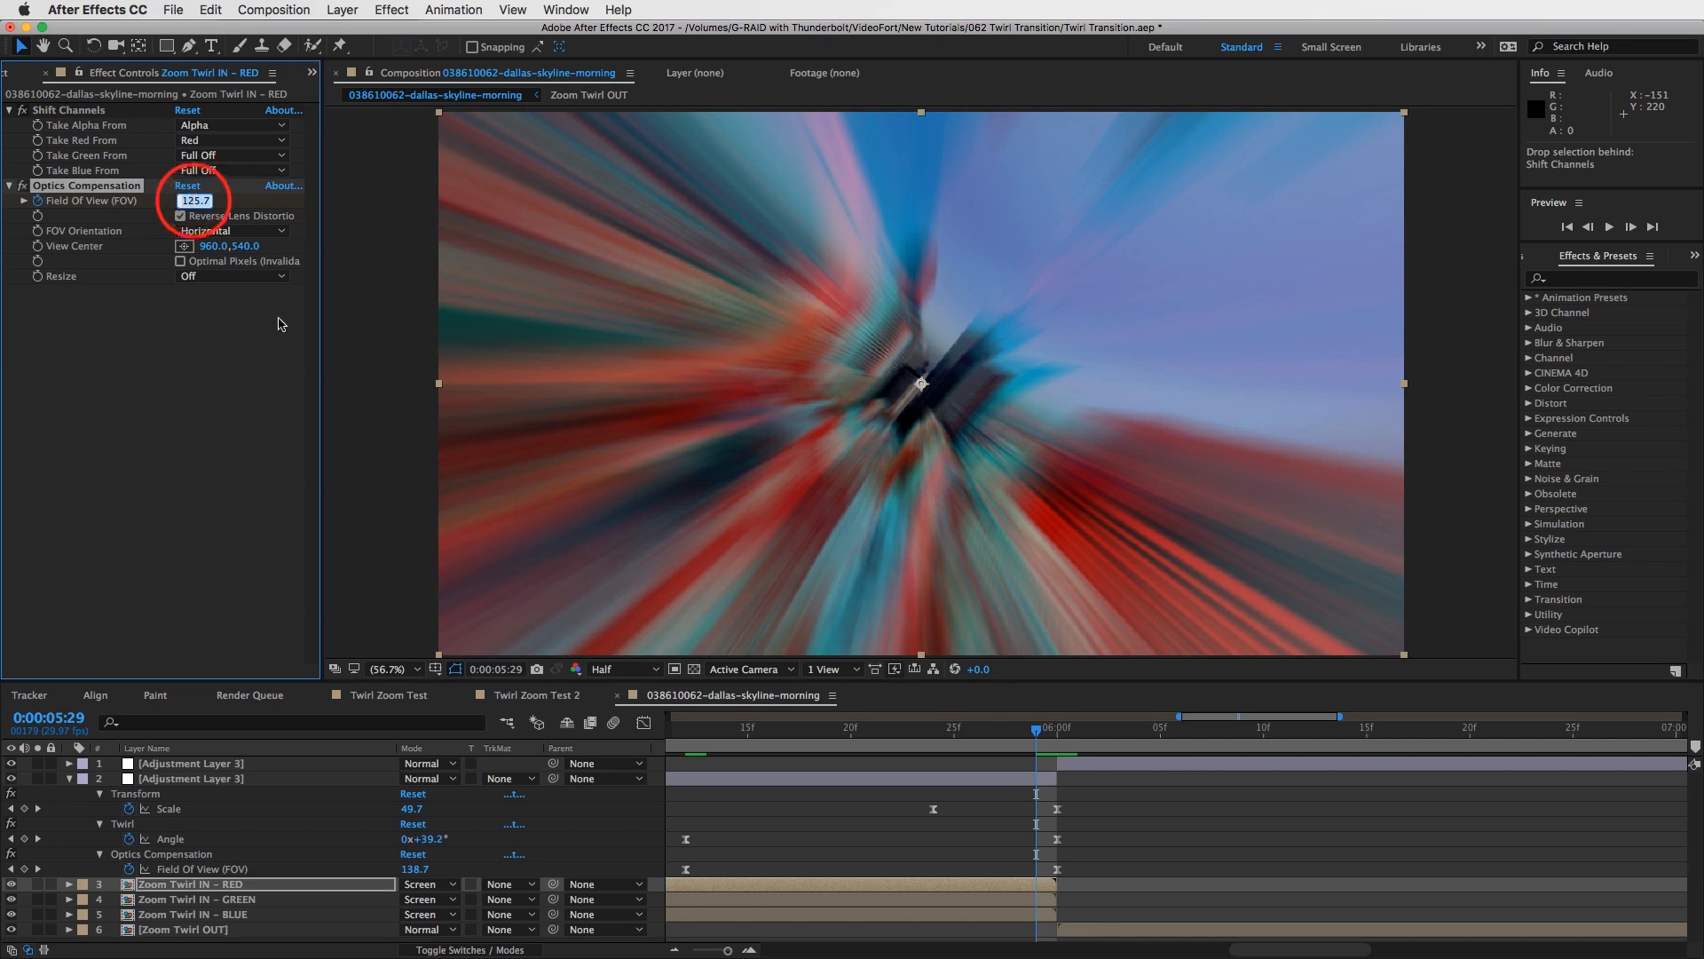
text(15)
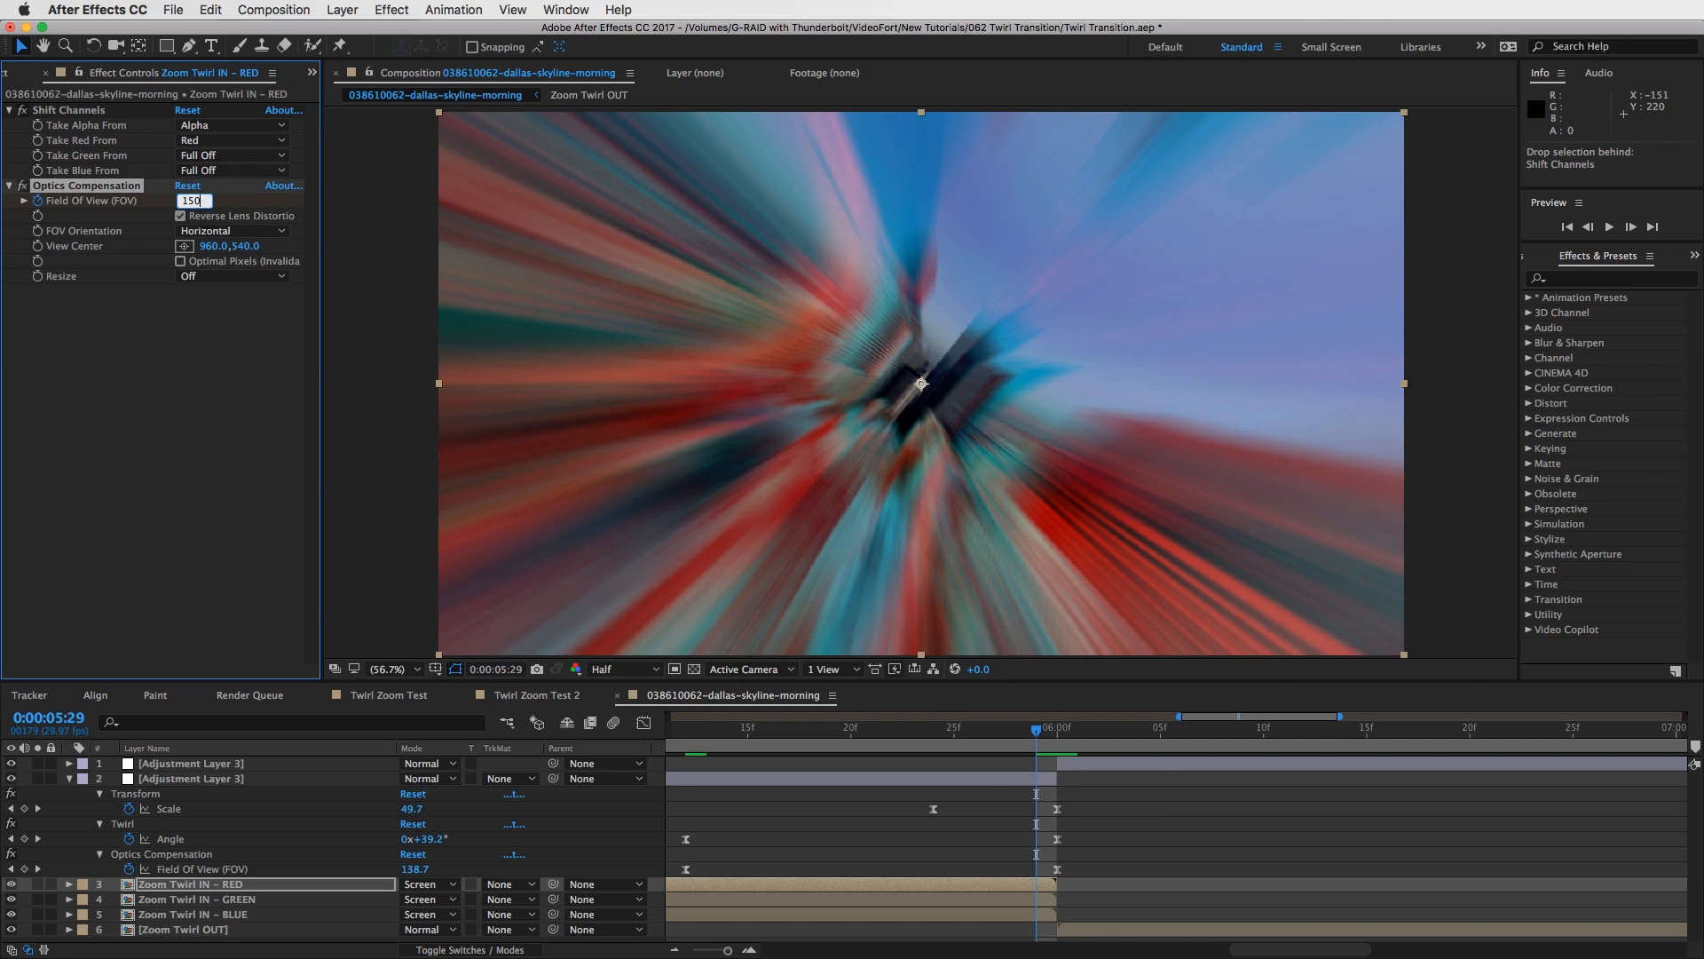
text(0)
key(Return)
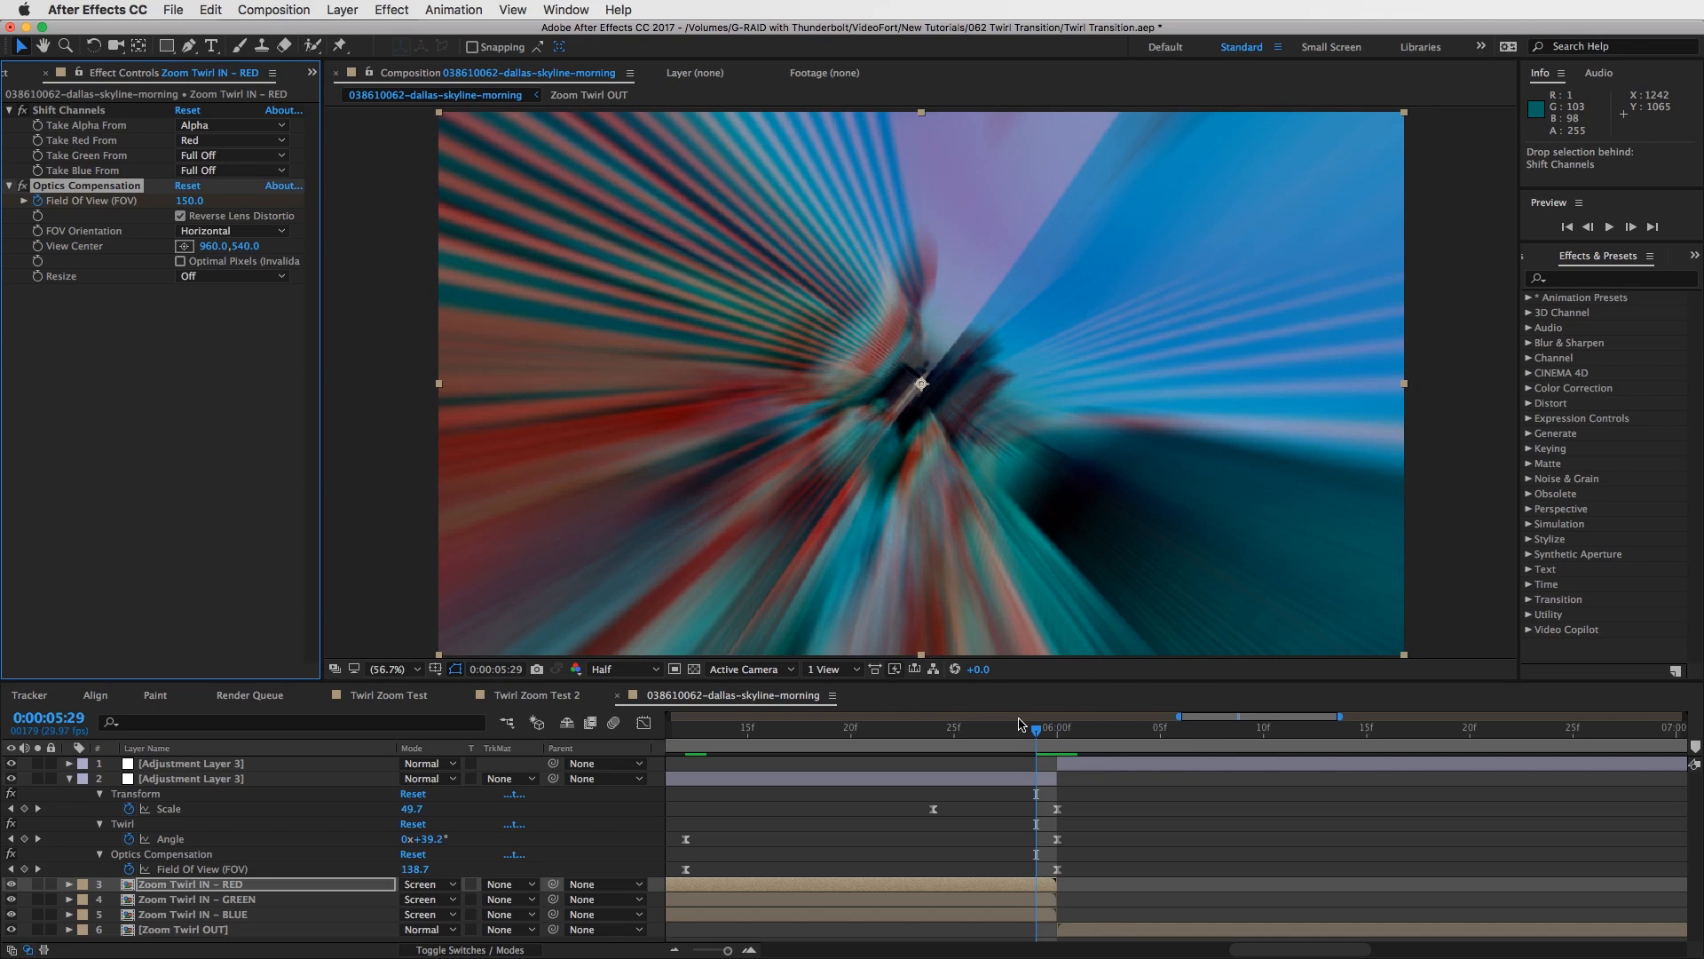
Apply Easy Ease to both Field Of View keyframes on Zoom Twirl IN – RED.
key(u)
click(1017, 730)
drag(1017, 730, 914, 751)
drag(1044, 901, 1106, 920)
drag(1231, 949, 1302, 954)
right_click(1222, 915)
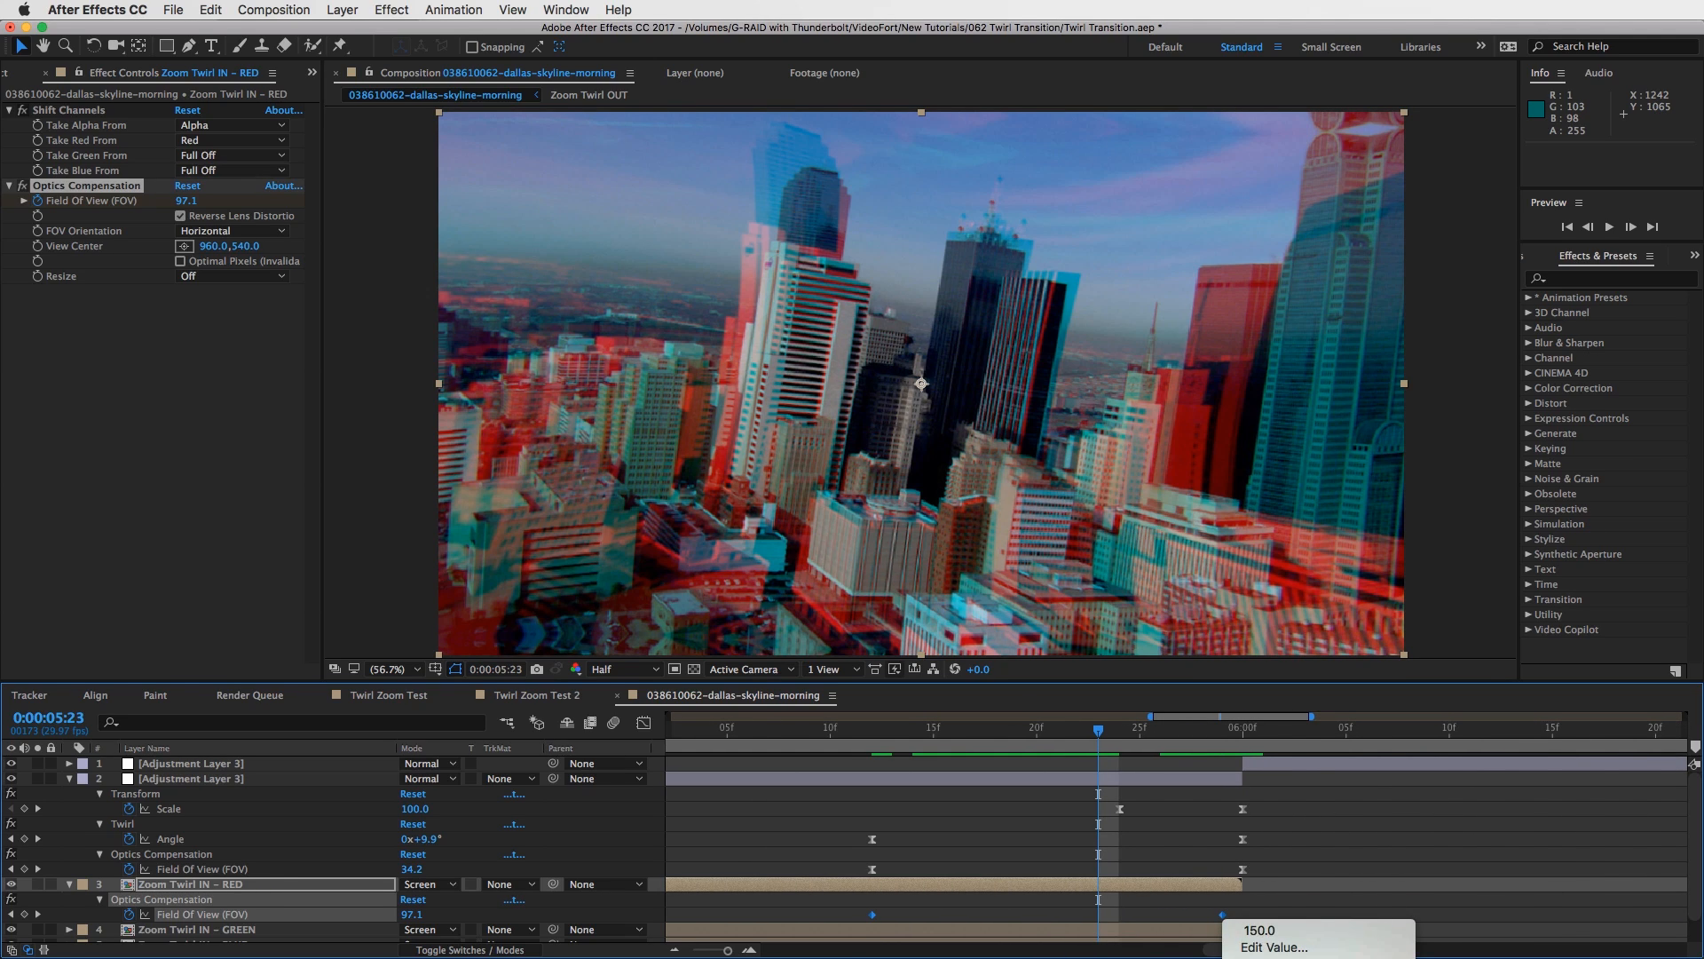
key(F9)
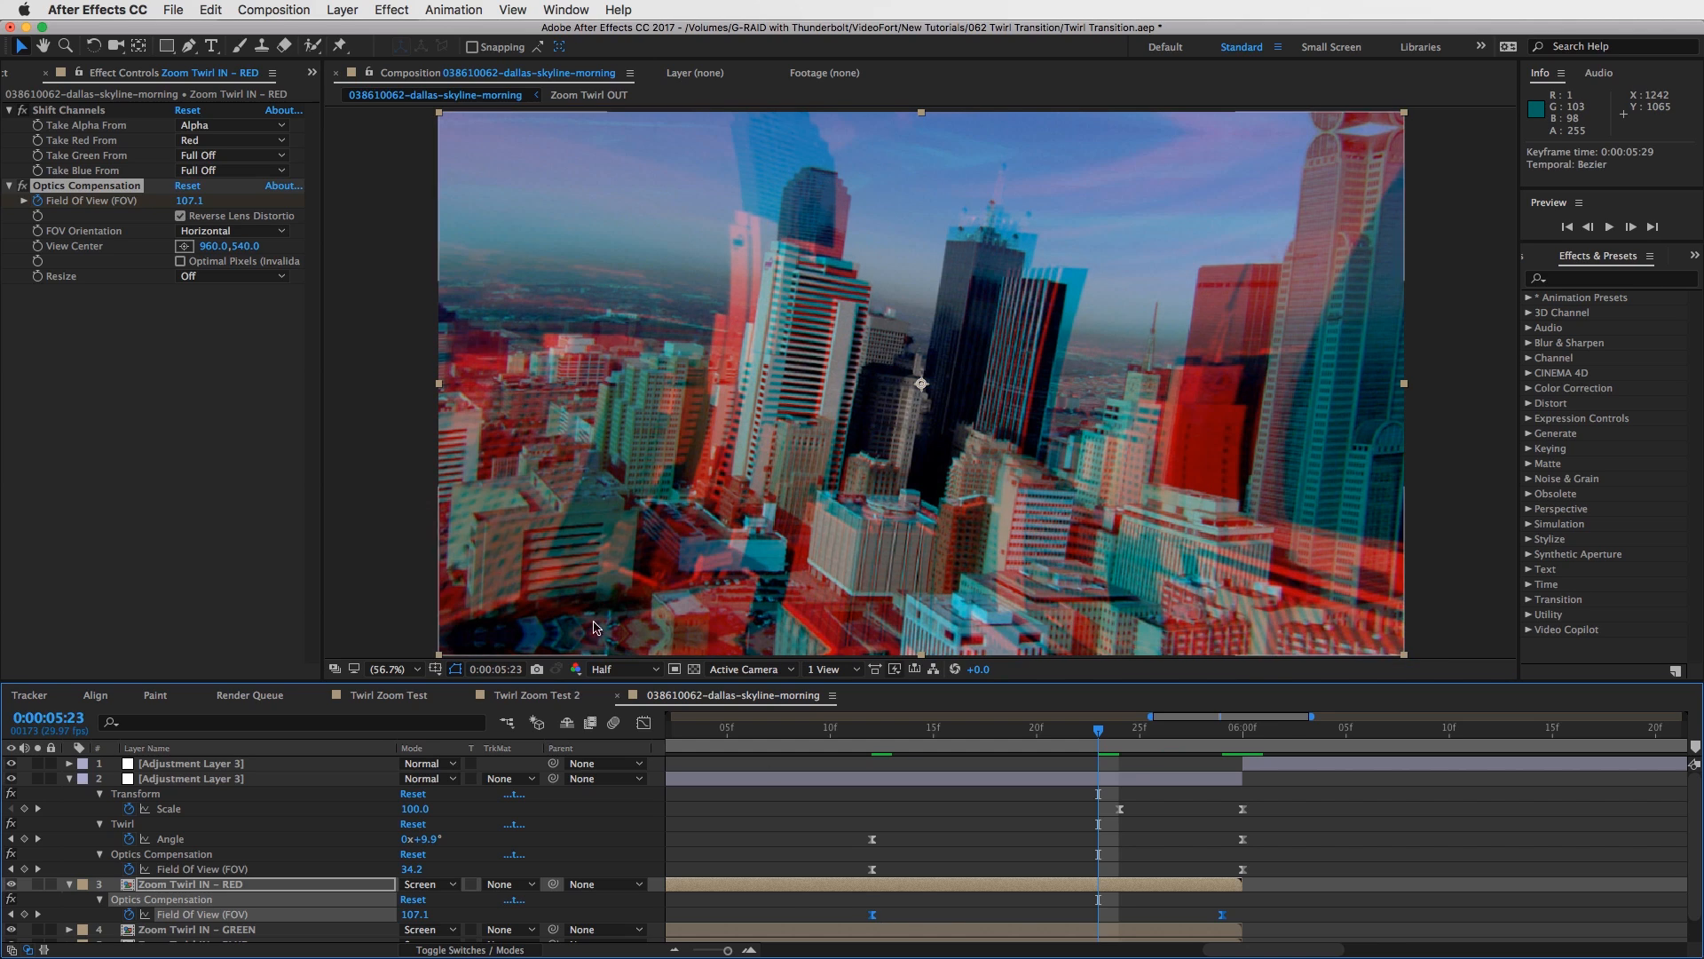
Reshape the red layer's Field Of View speed graph by lengthening the first keyframe's outgoing ease and shortening the last keyframe's incoming ease.
click(643, 725)
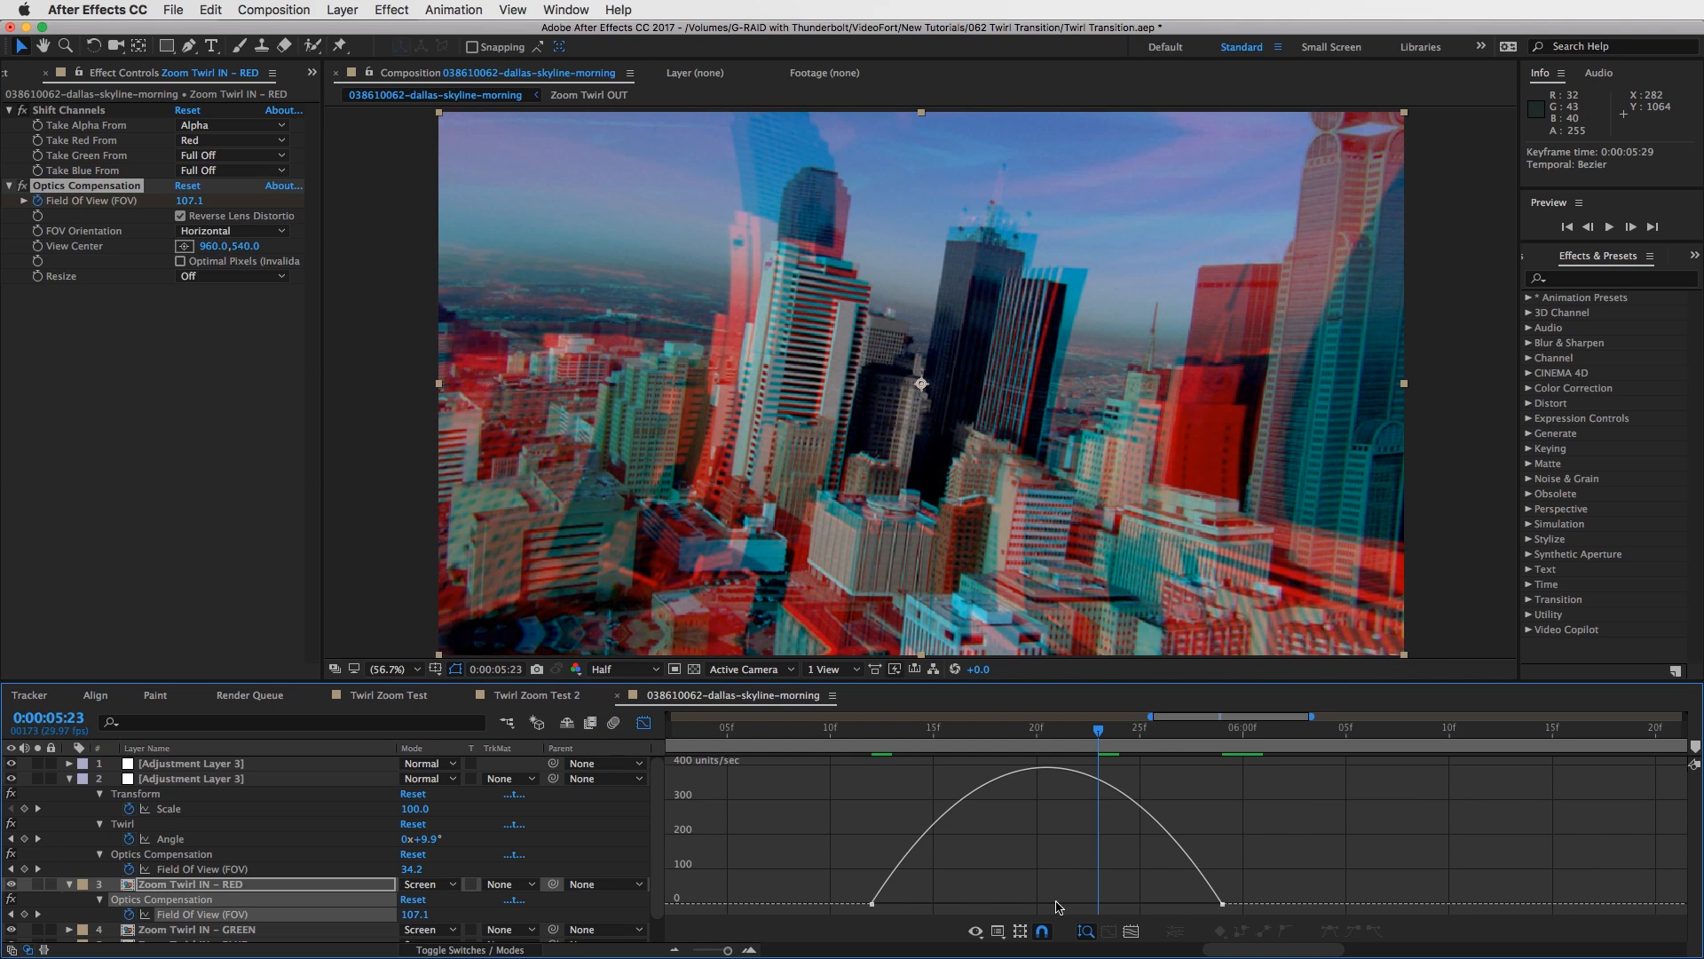
click(1222, 904)
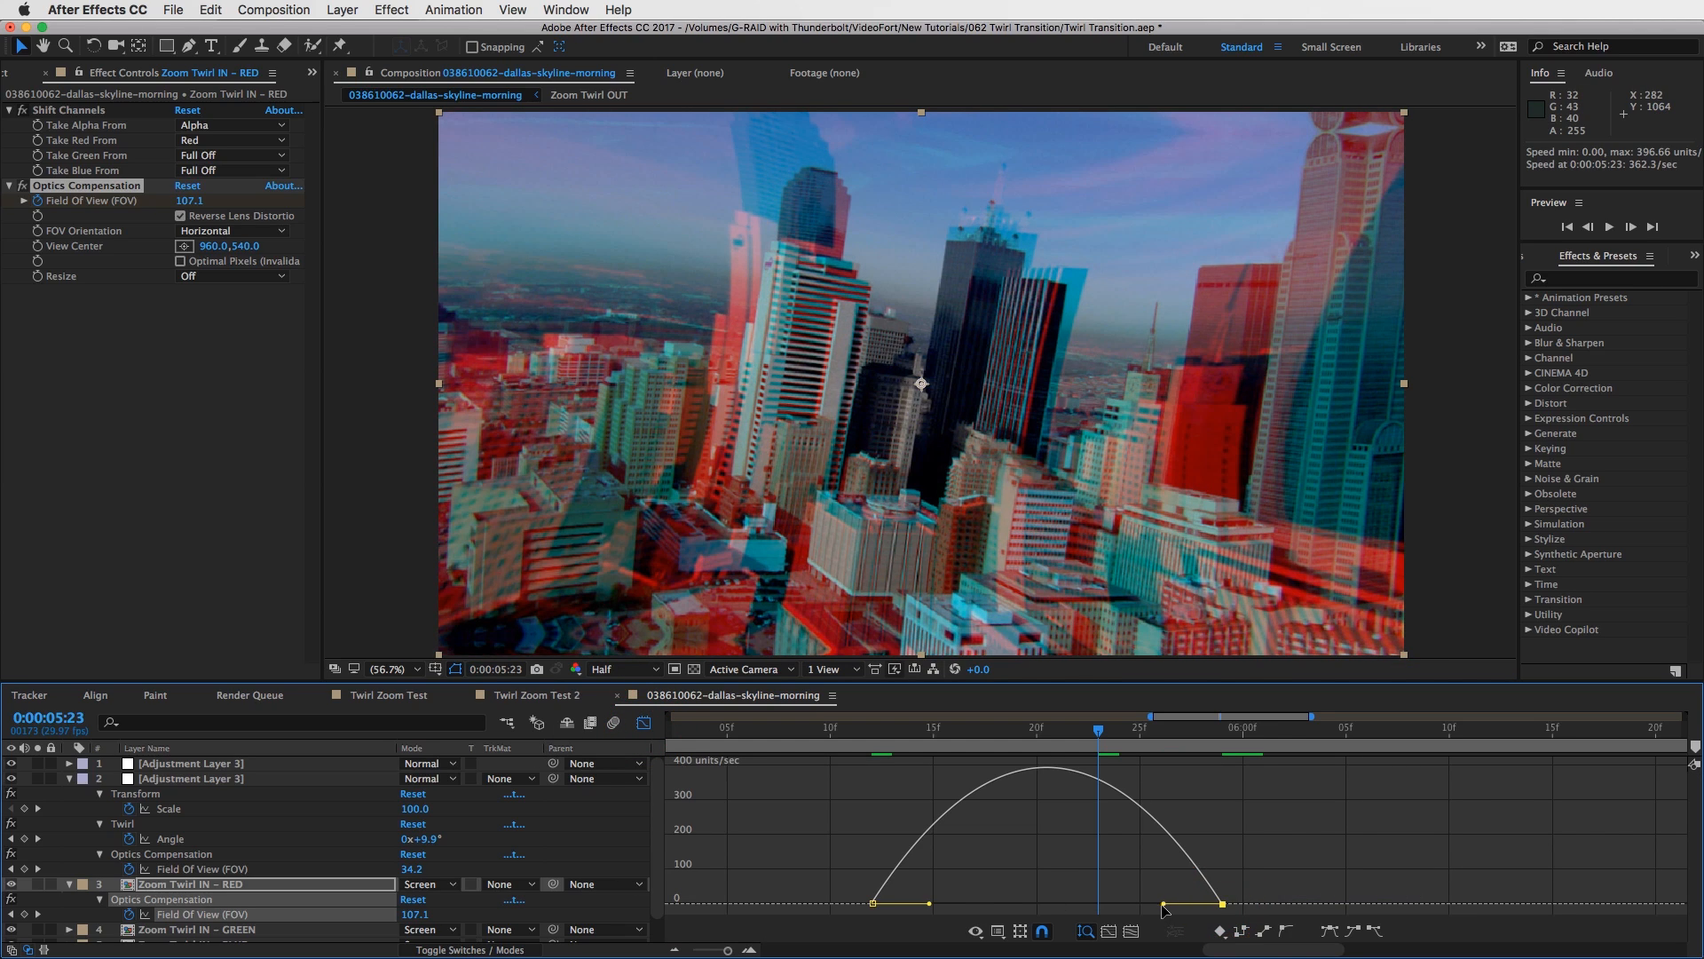
drag(1163, 904, 1205, 903)
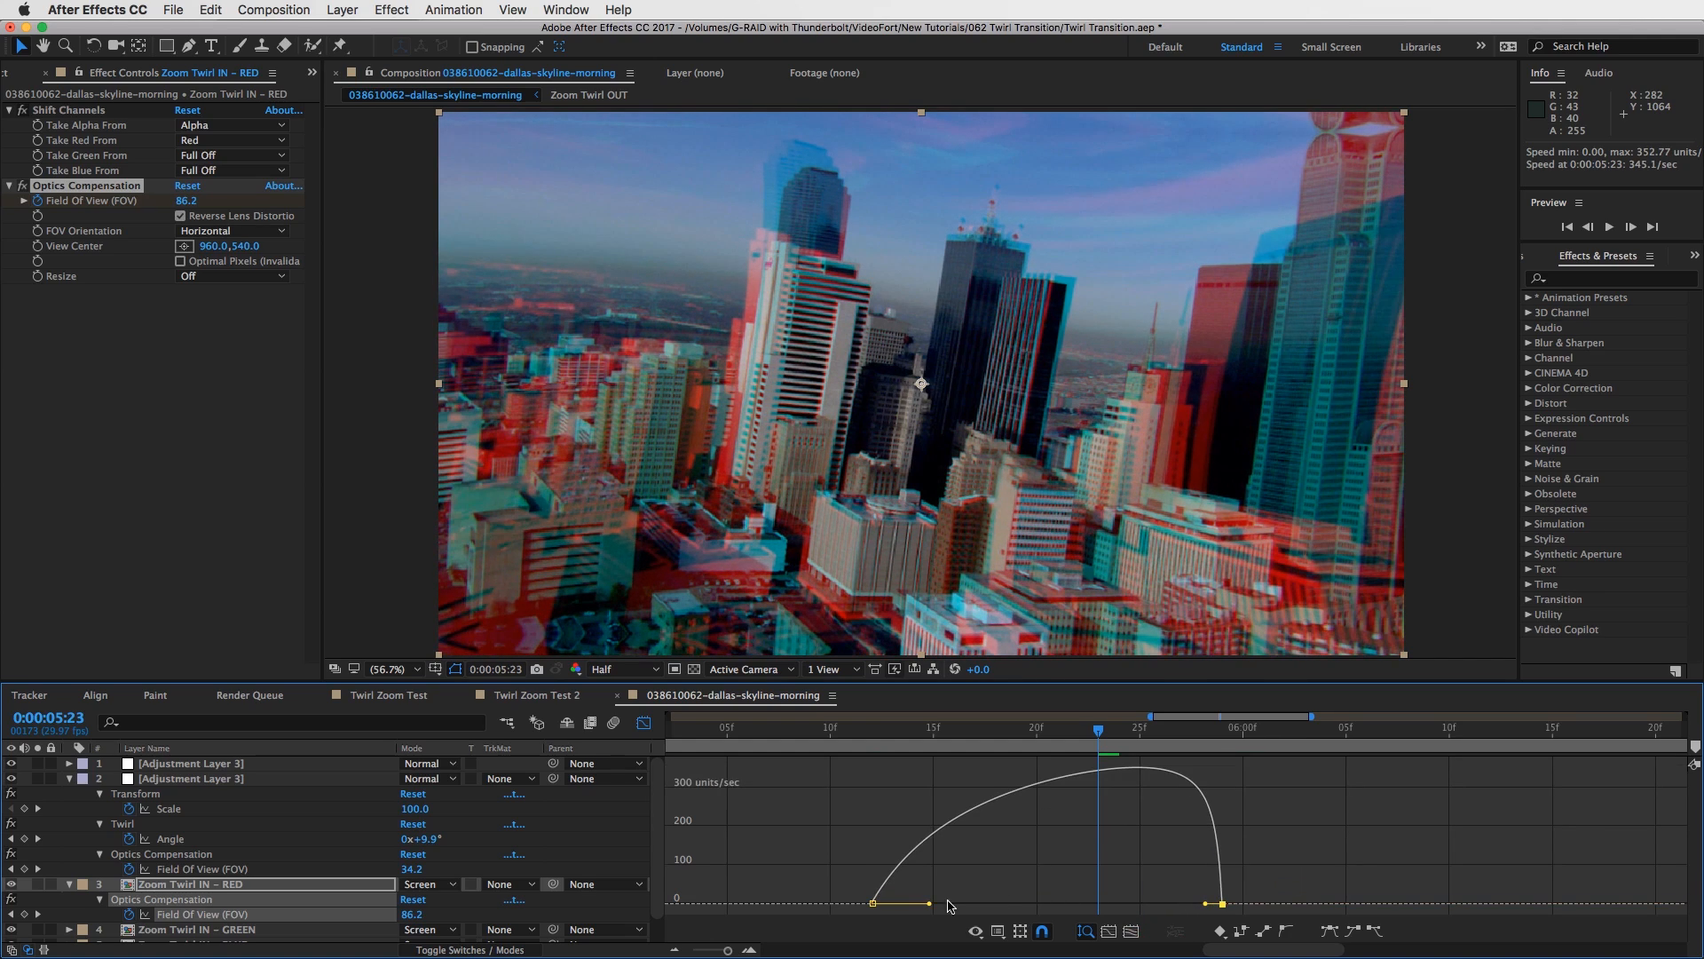
drag(931, 904, 972, 904)
drag(1205, 903, 1212, 903)
drag(972, 904, 981, 903)
click(644, 723)
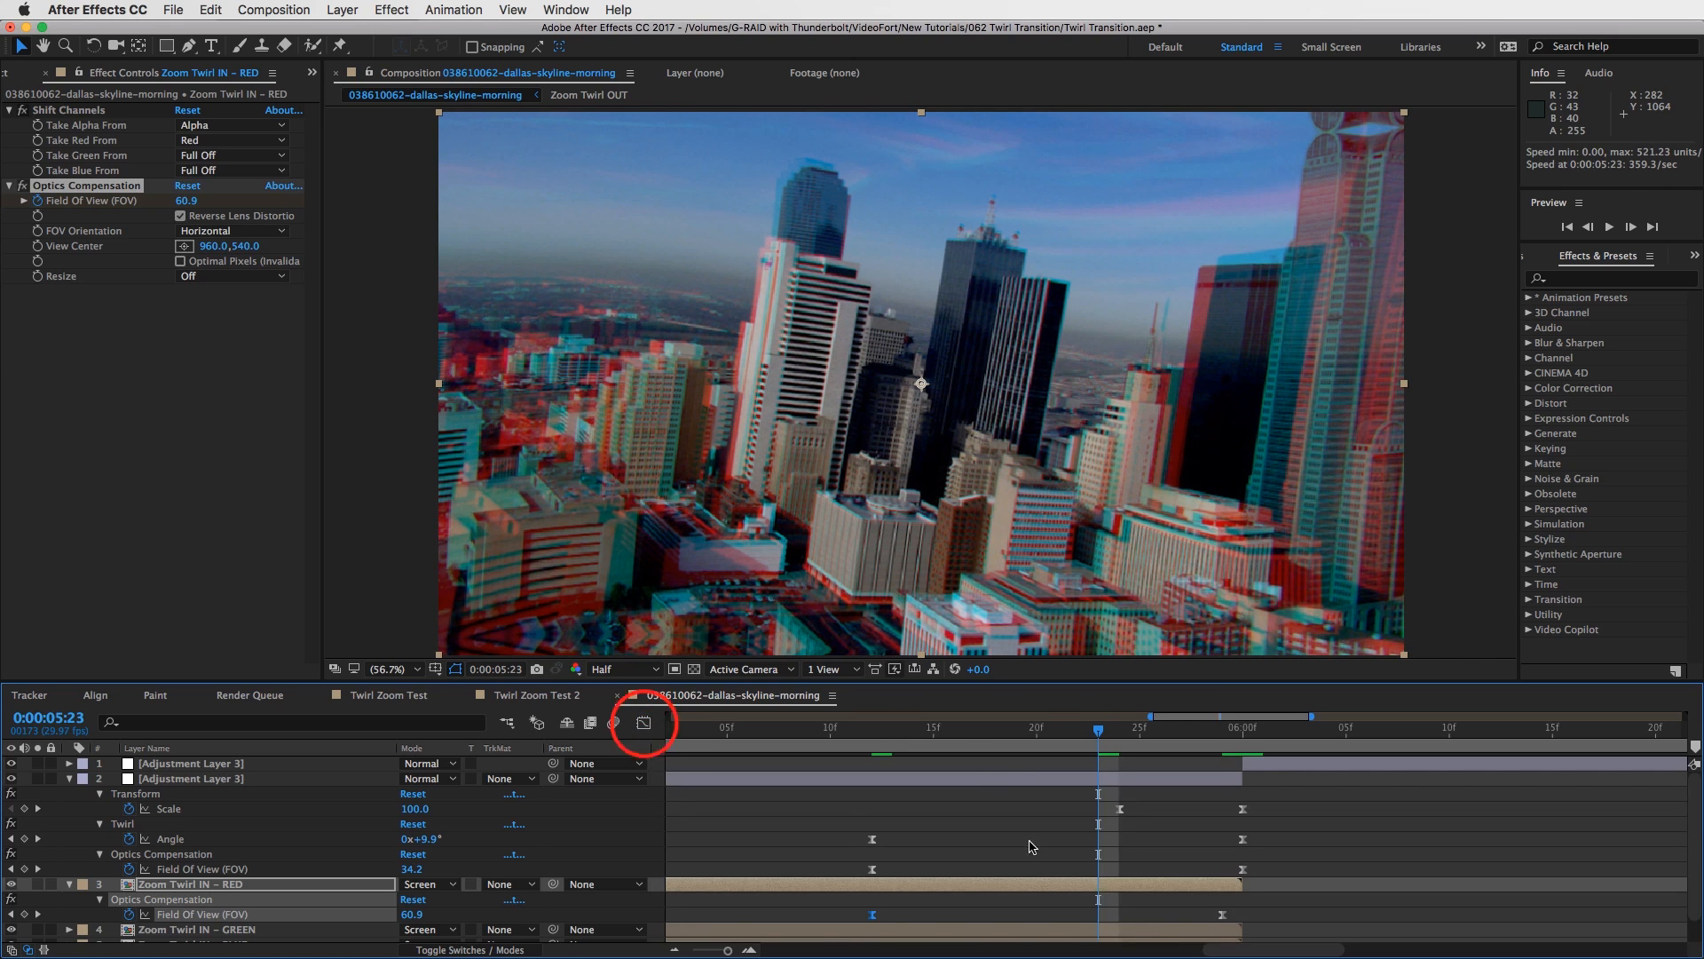
Scrub through the transition up to 0:00:06:02 to check the red channel separation.
click(892, 728)
drag(913, 731, 1060, 730)
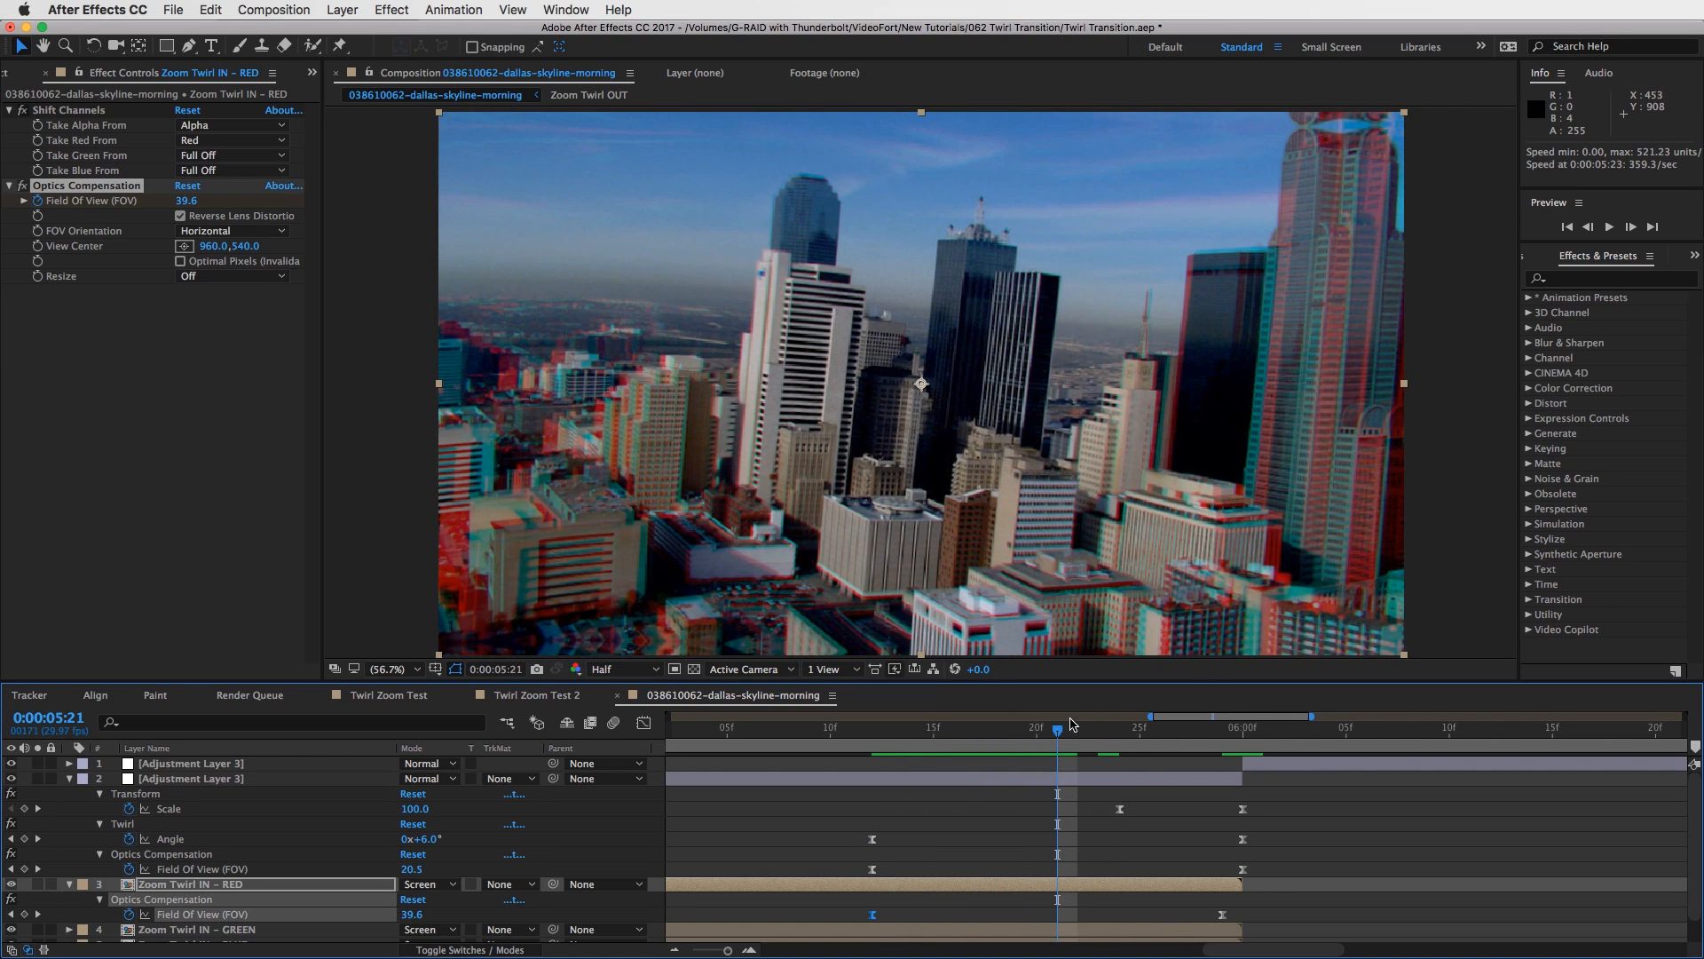
drag(1080, 737, 1284, 740)
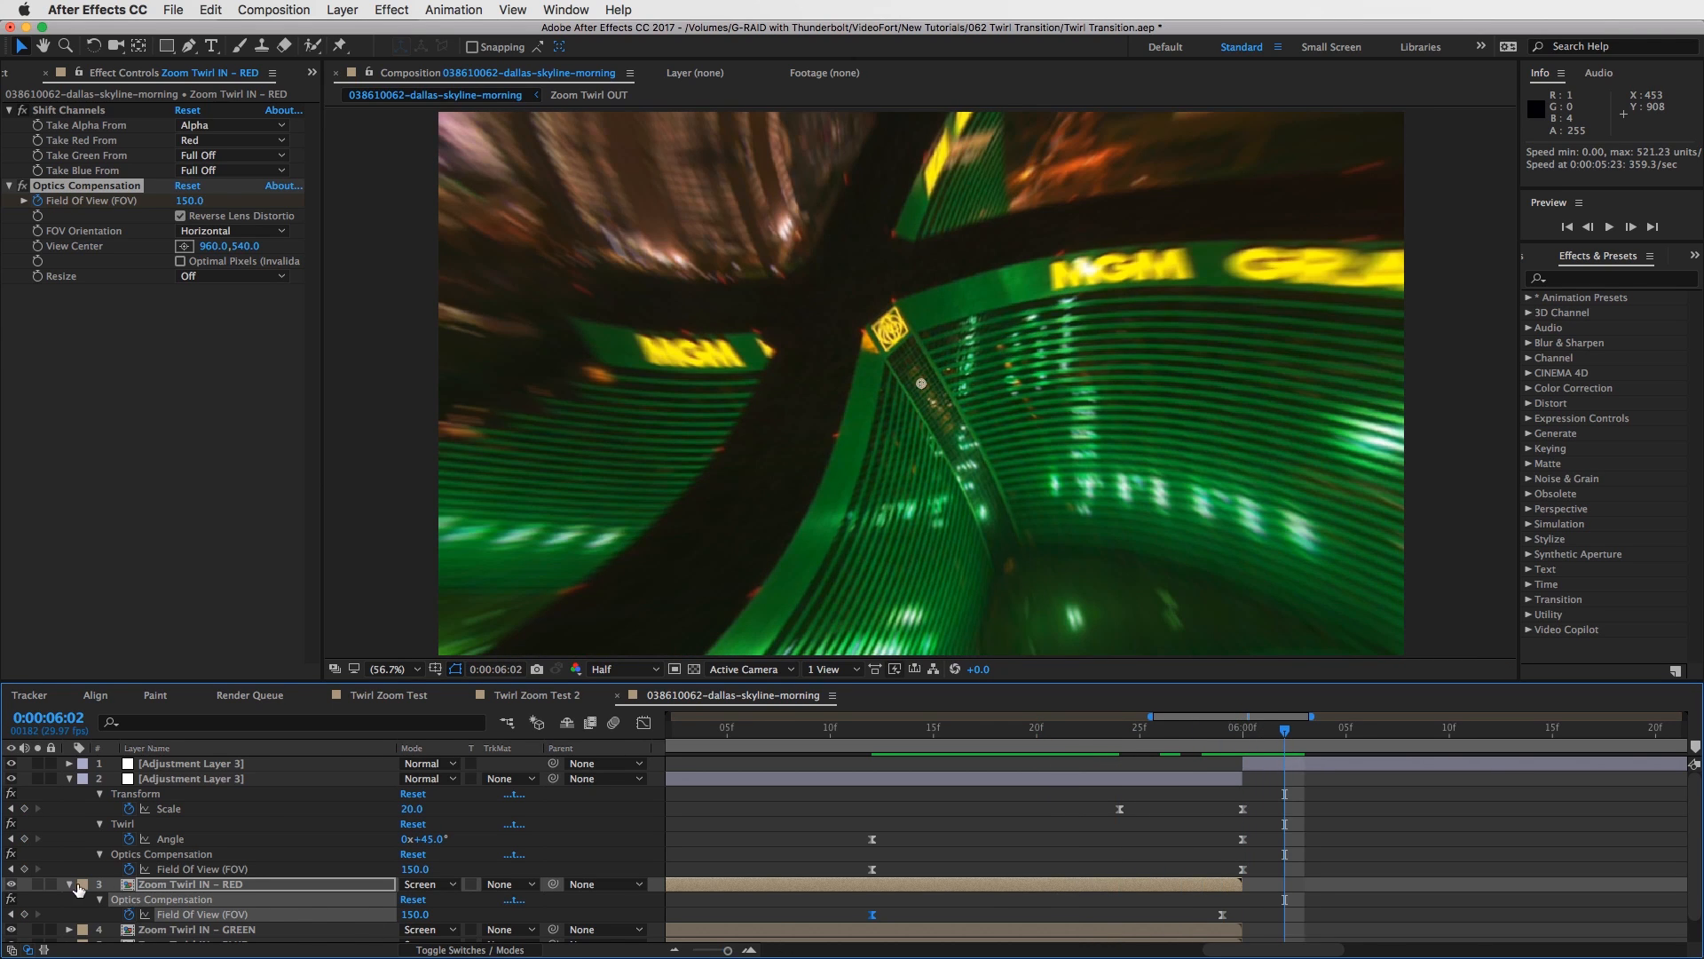
Collapse the red layer's properties and open its Zoom Twirl IN composition at 0:00:05:12.
click(69, 884)
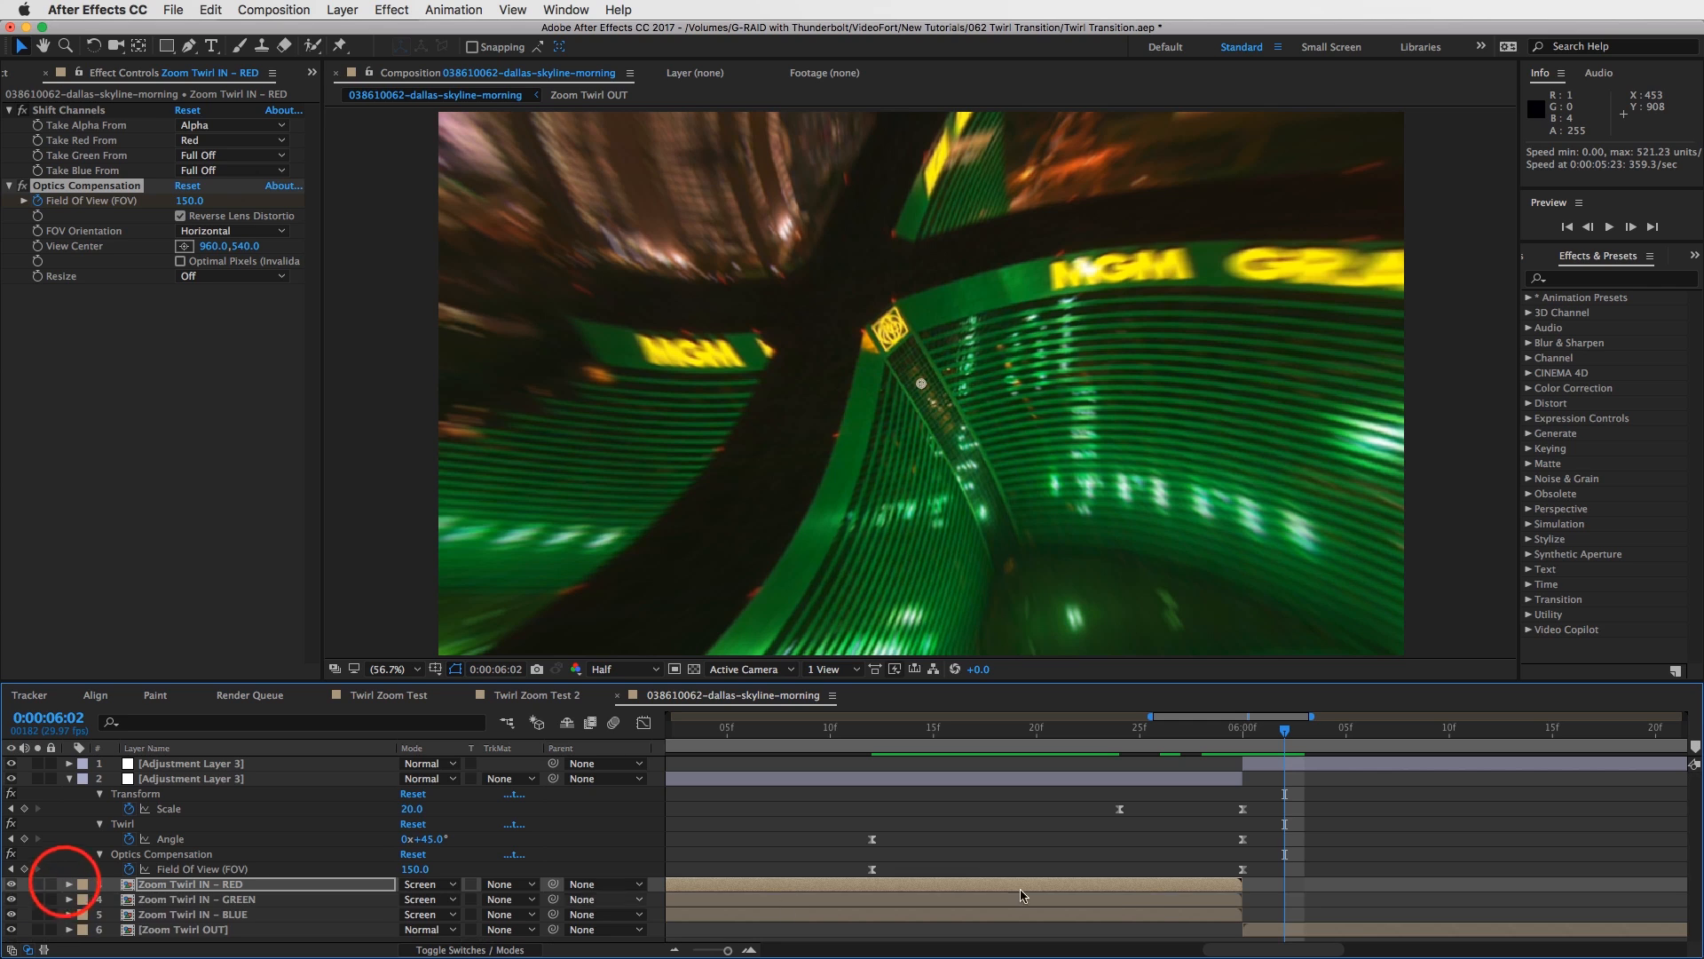
click(1160, 887)
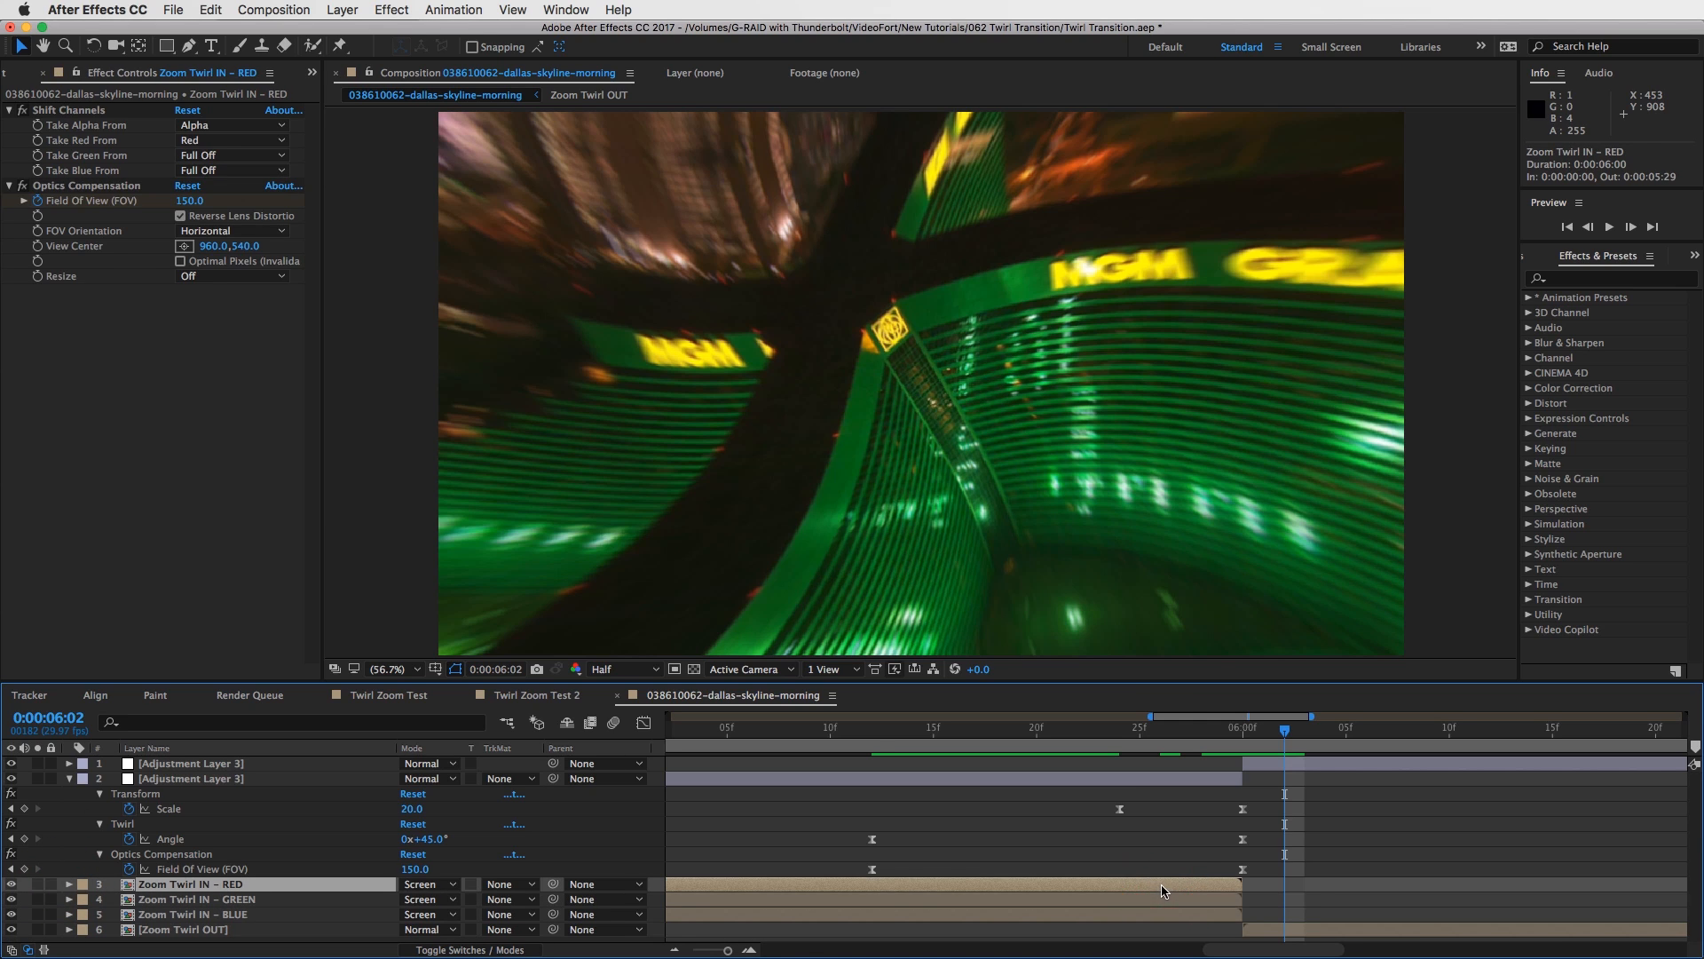
key(j)
key(j)
key(j)
click(1213, 879)
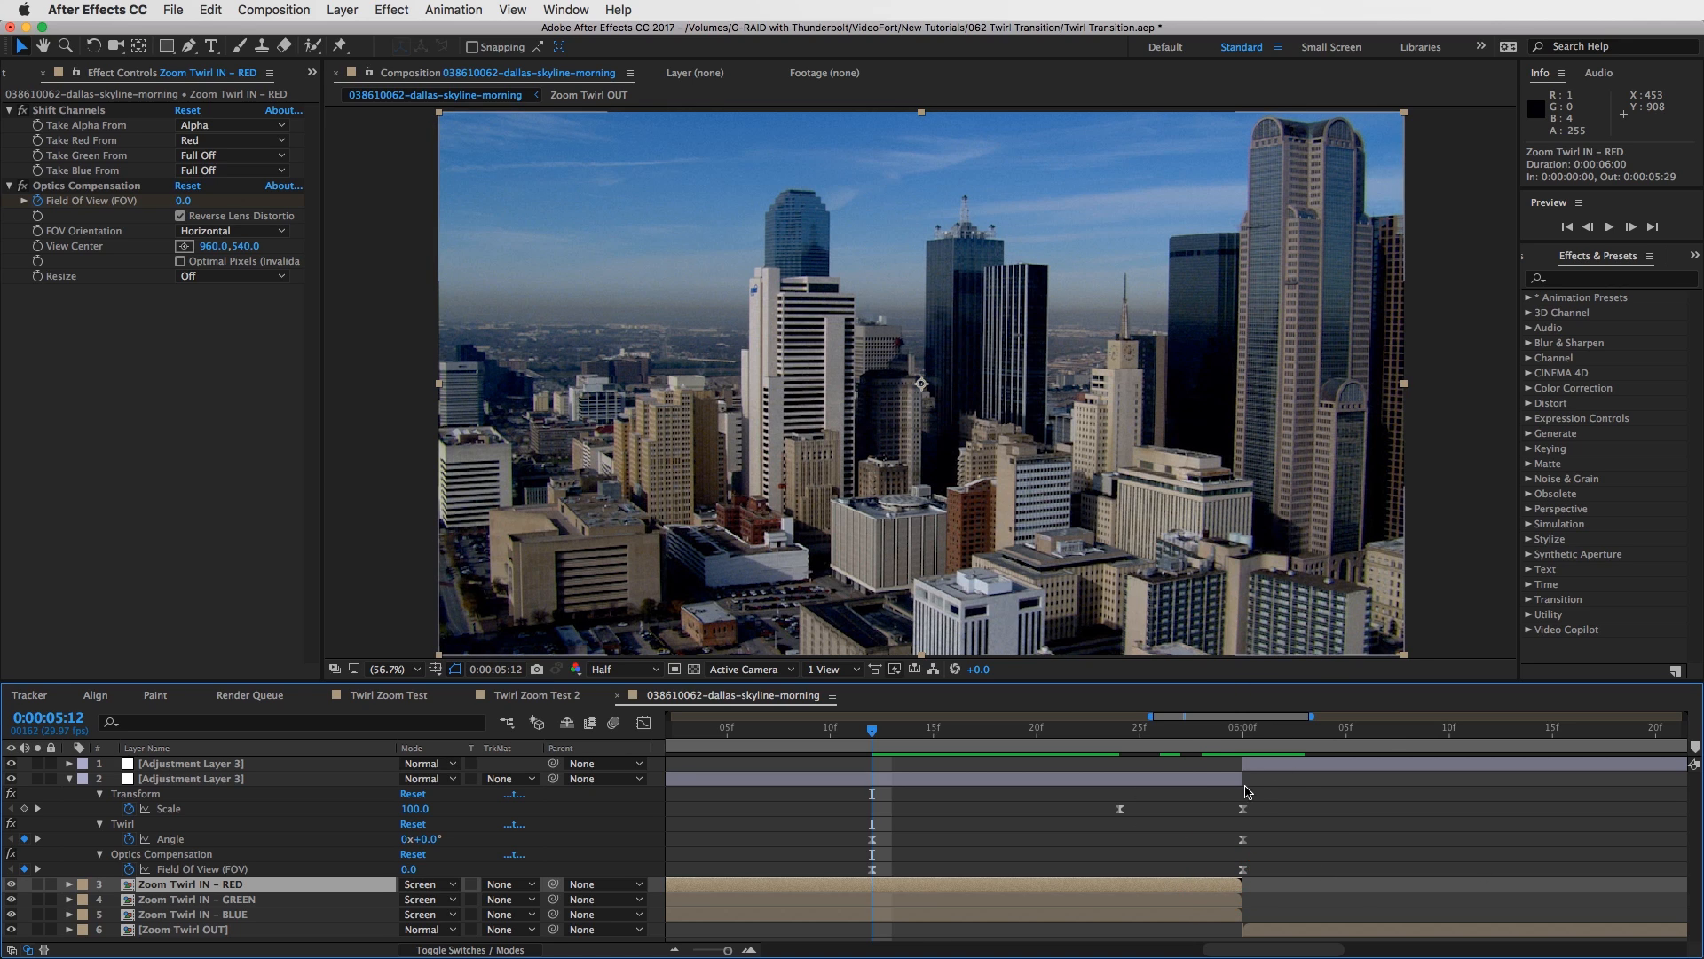
double_click(1143, 885)
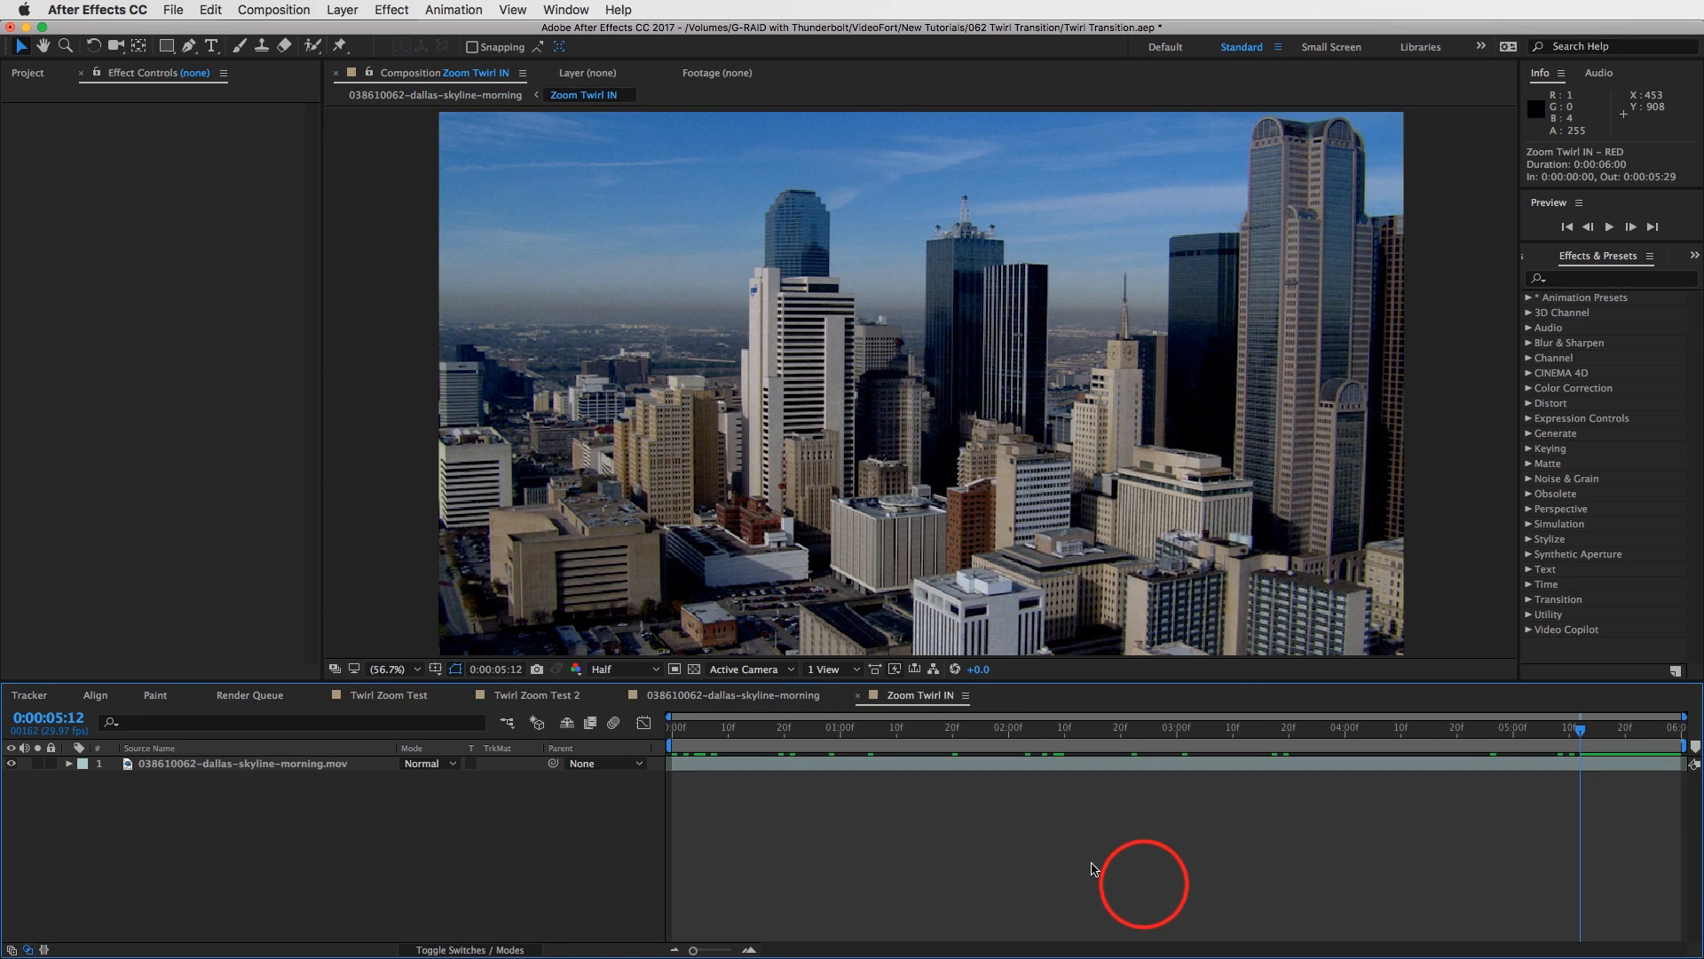
Add 001 RoofTop copy.mov above the Dallas clip in Zoom Twirl IN and slide it earlier so it ends at 0:00:05:29.
click(943, 763)
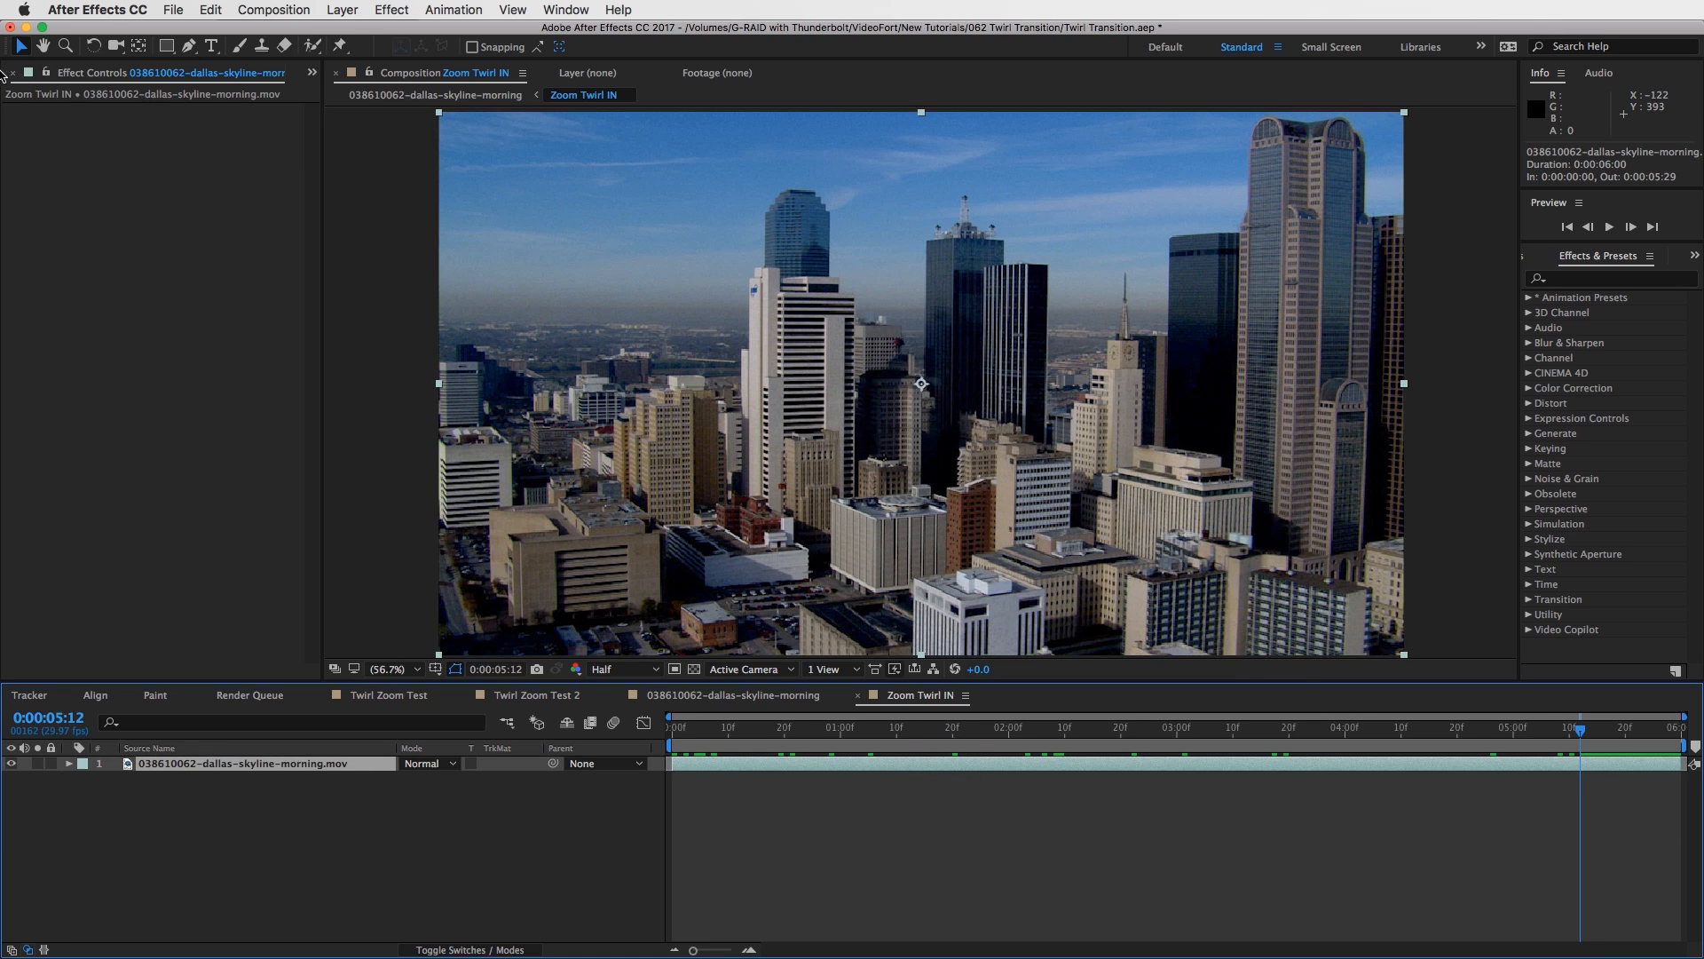
click(310, 73)
click(343, 96)
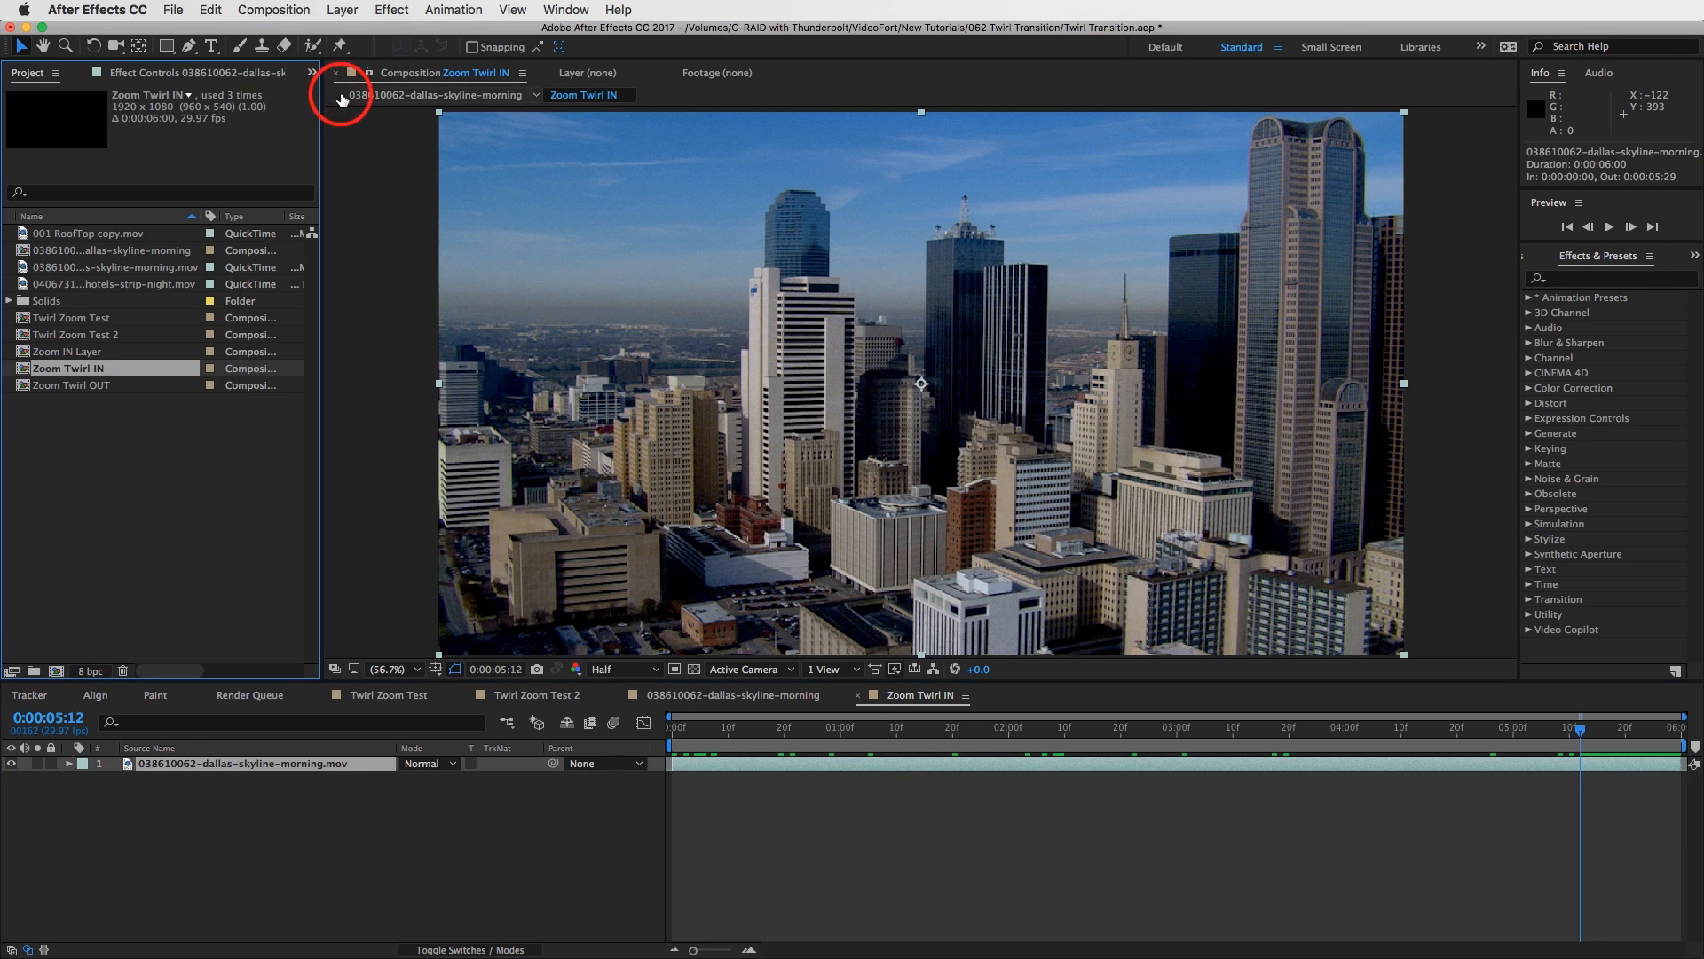
click(85, 236)
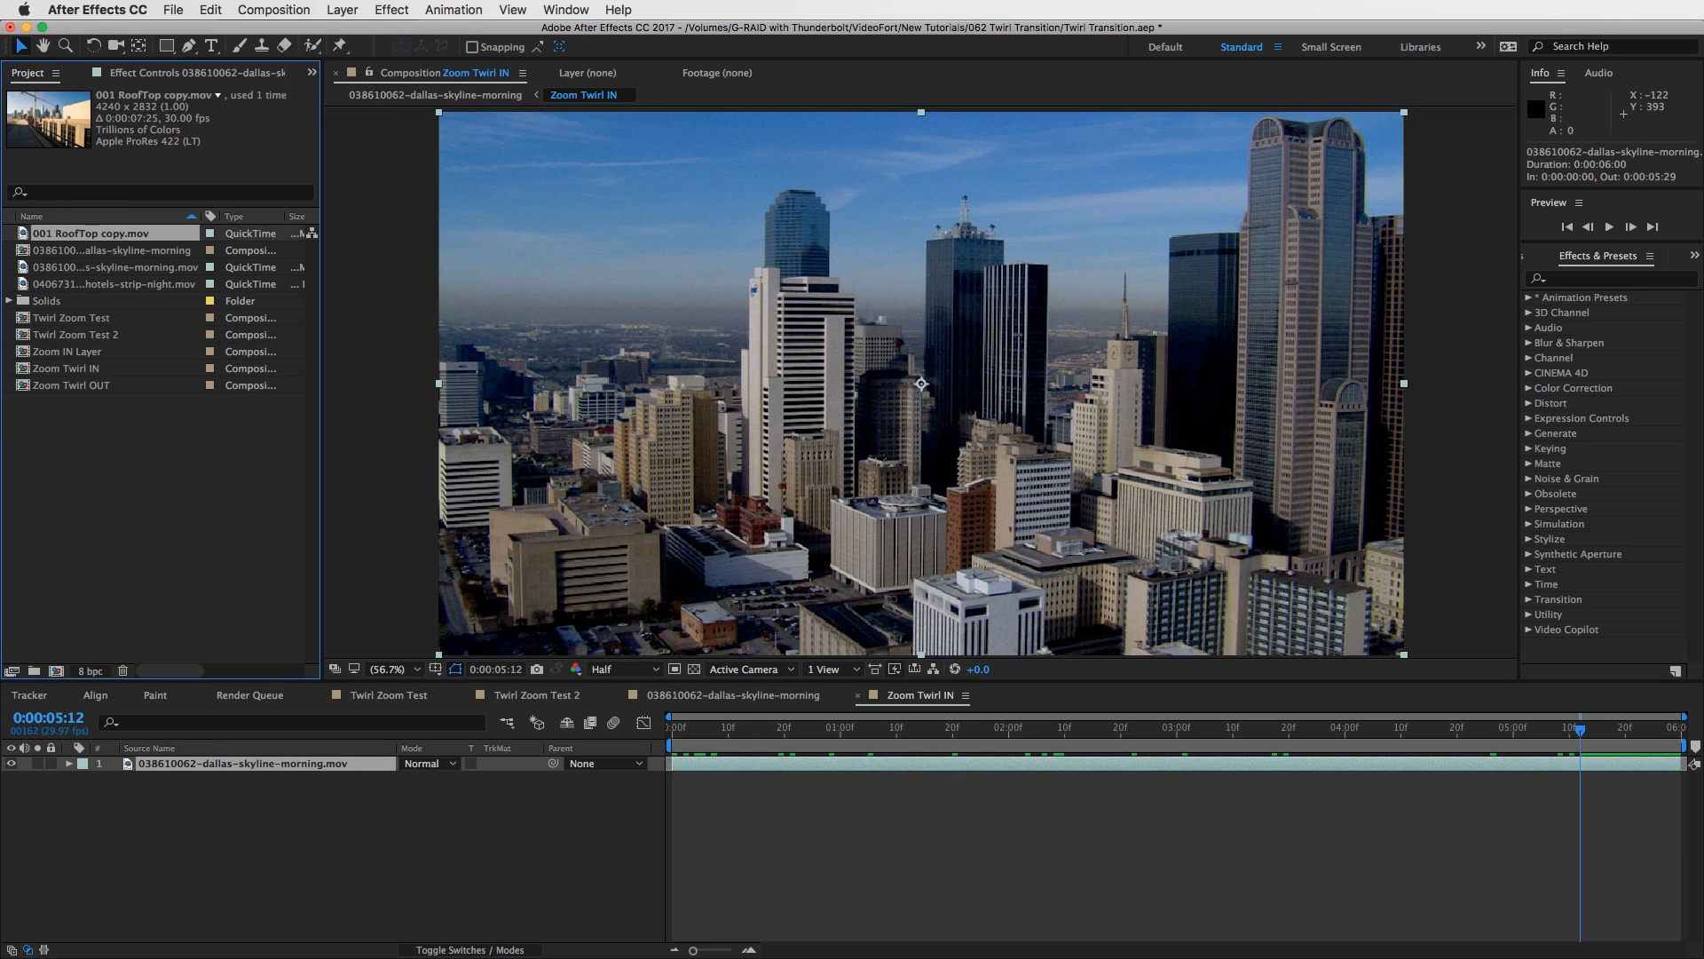
drag(53, 235, 269, 759)
drag(1468, 763, 1159, 764)
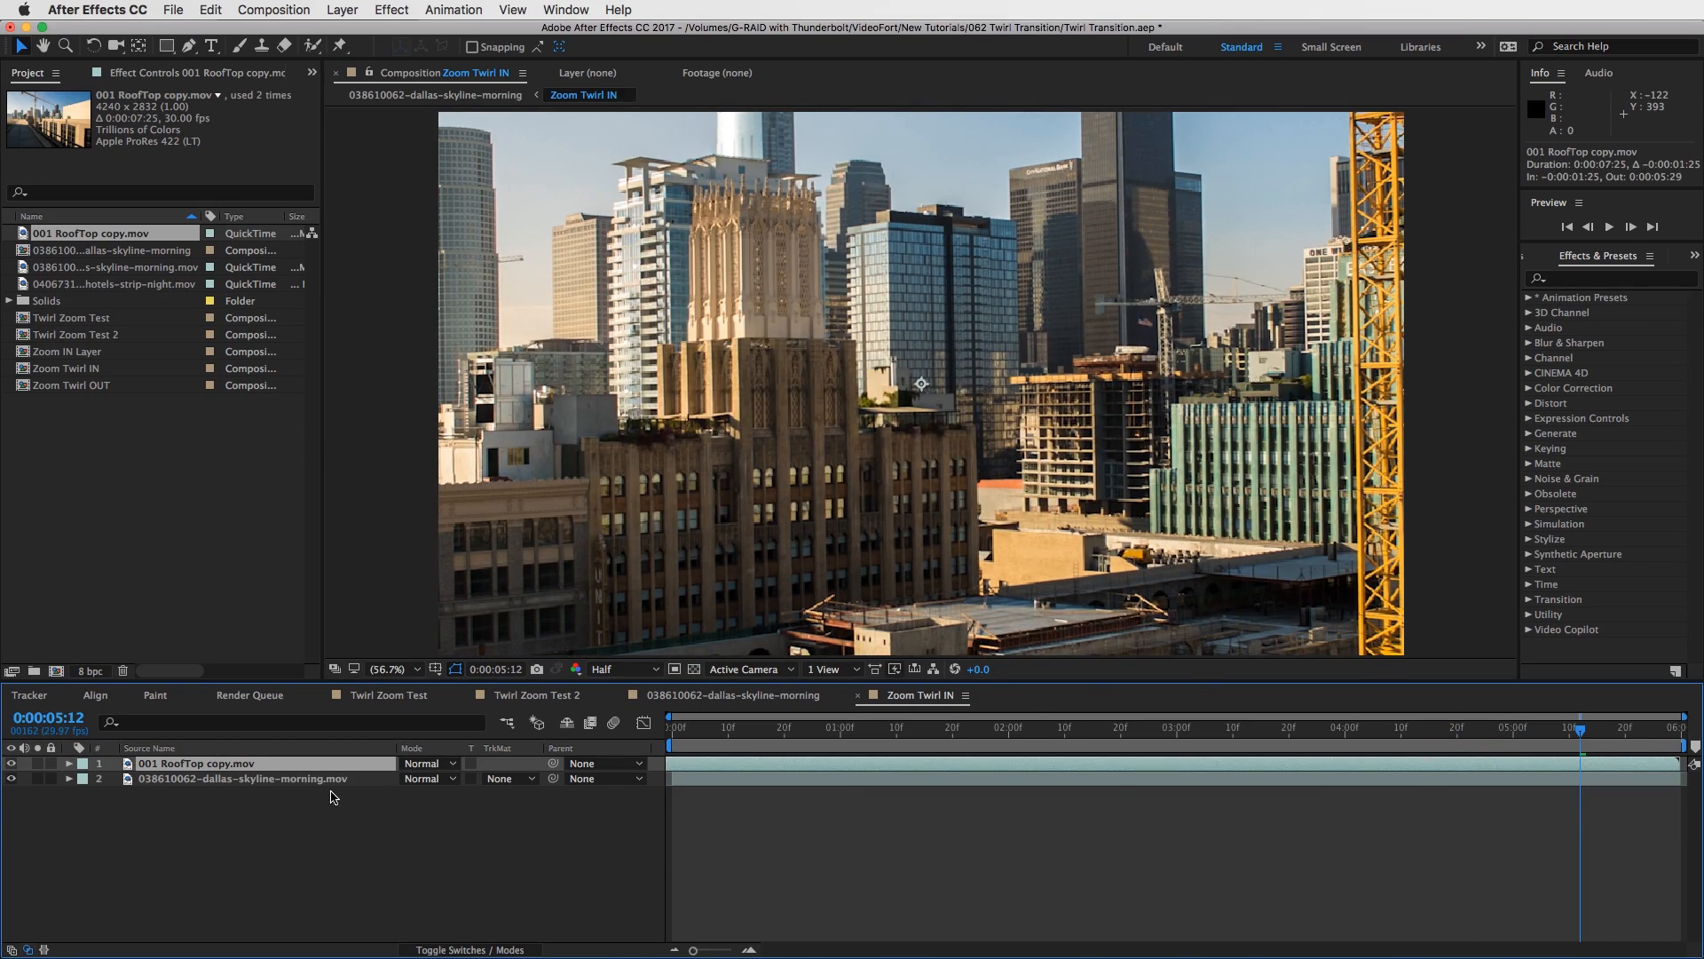
Scale the rooftop clip to 46% and check its framing up to 0:00:05:26.
key(s)
drag(429, 778, 386, 779)
key(Return)
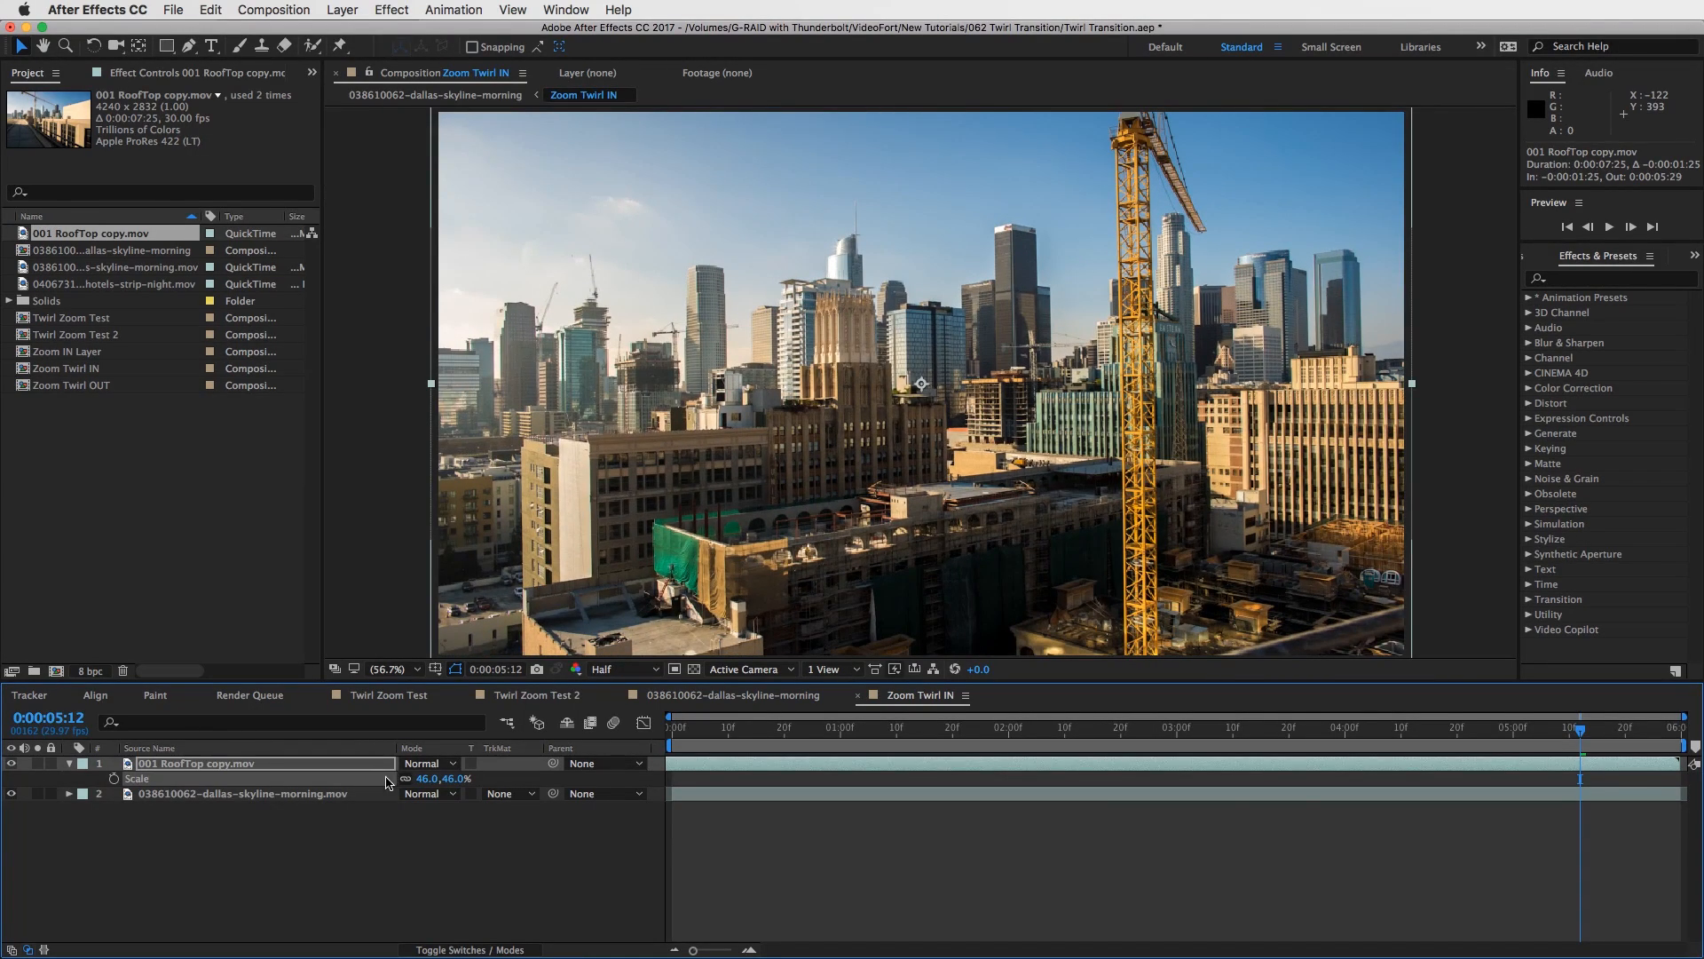
drag(1585, 736, 1661, 736)
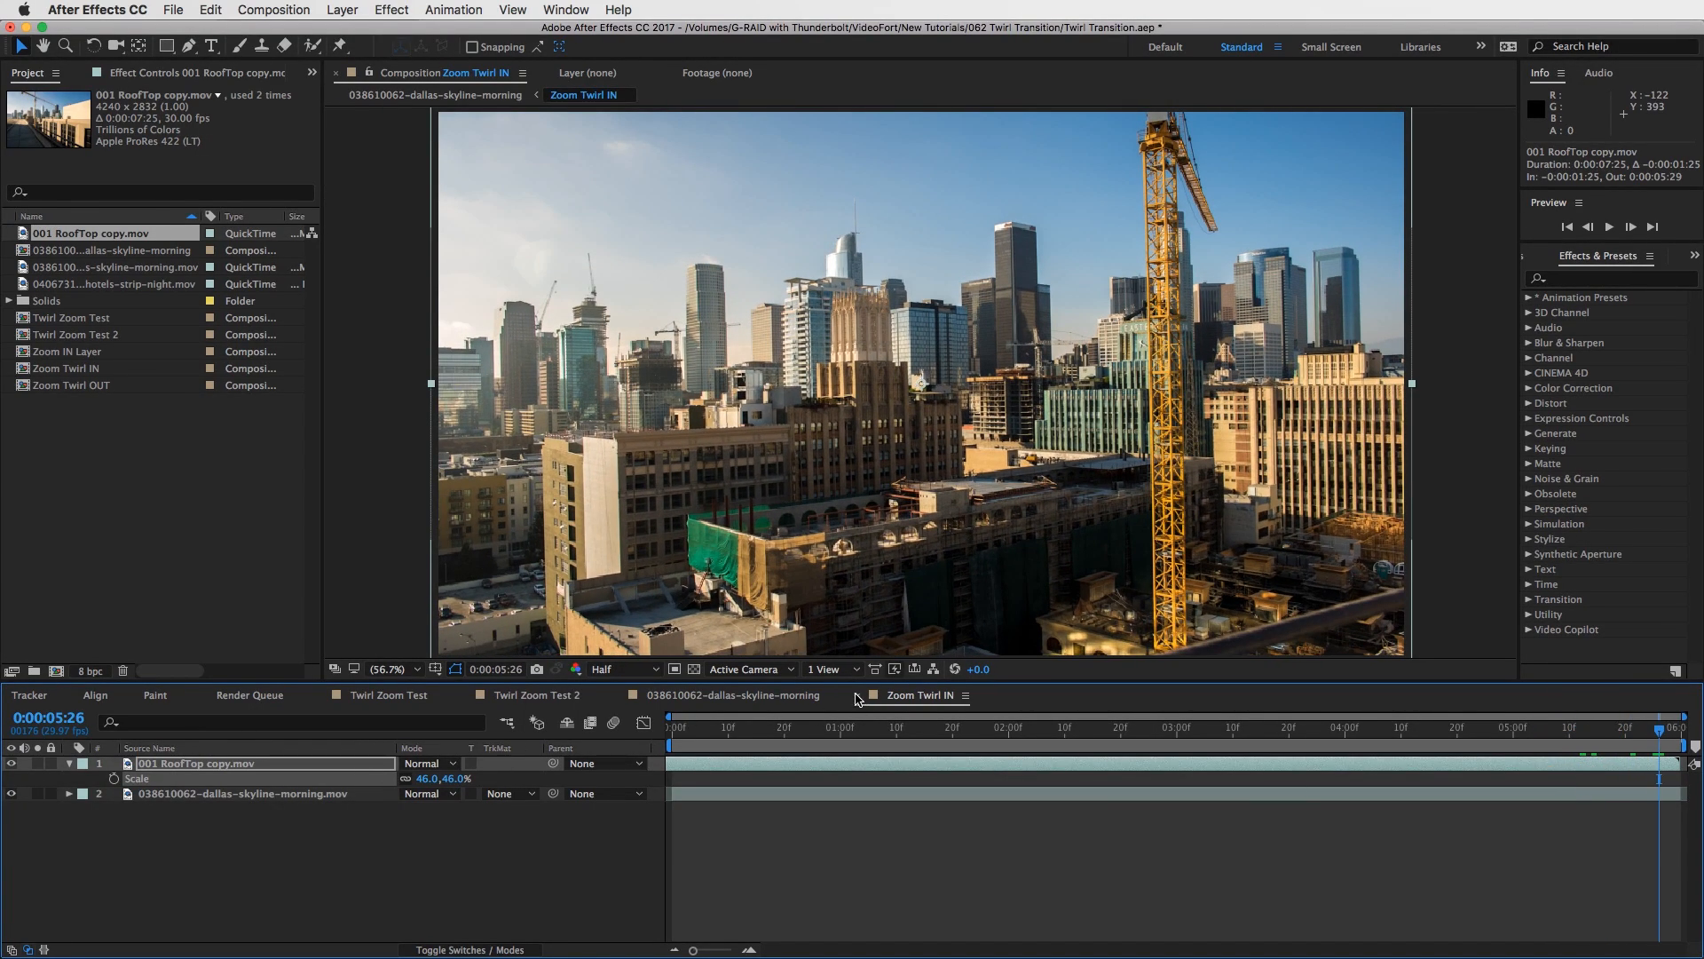
Return to the main composition and scrub the transition up to 0:00:06:09 to check it with the rooftop clip.
click(857, 696)
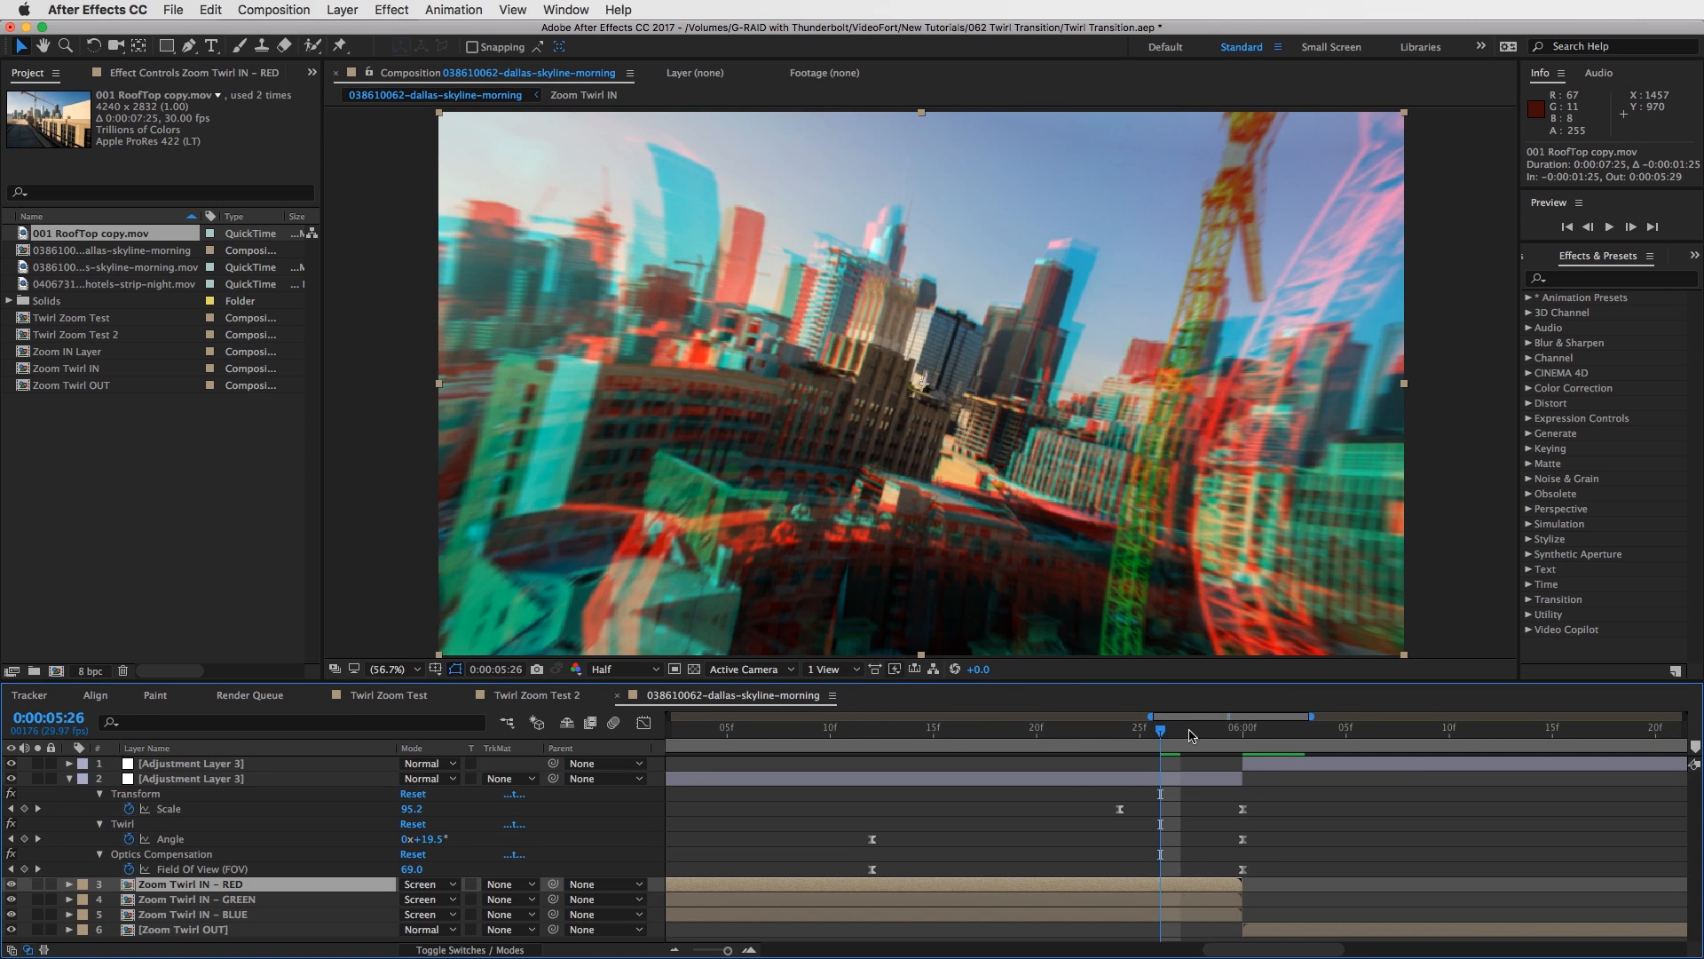
drag(1160, 732, 961, 739)
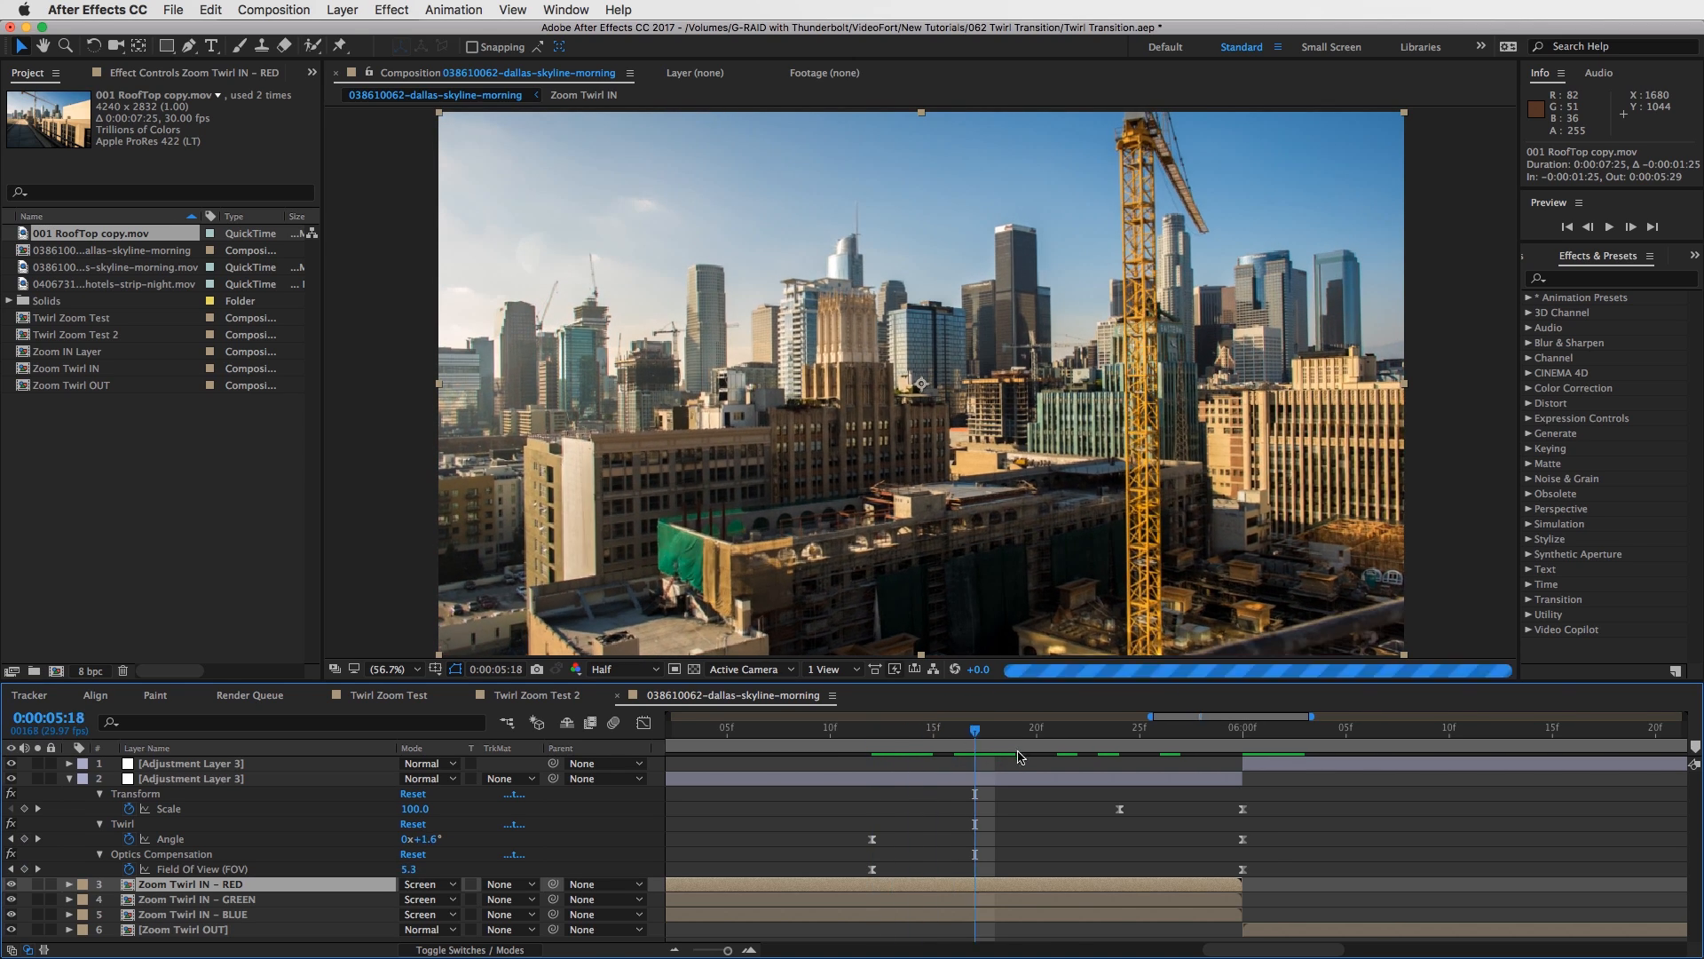
drag(957, 735, 1069, 768)
key(space)
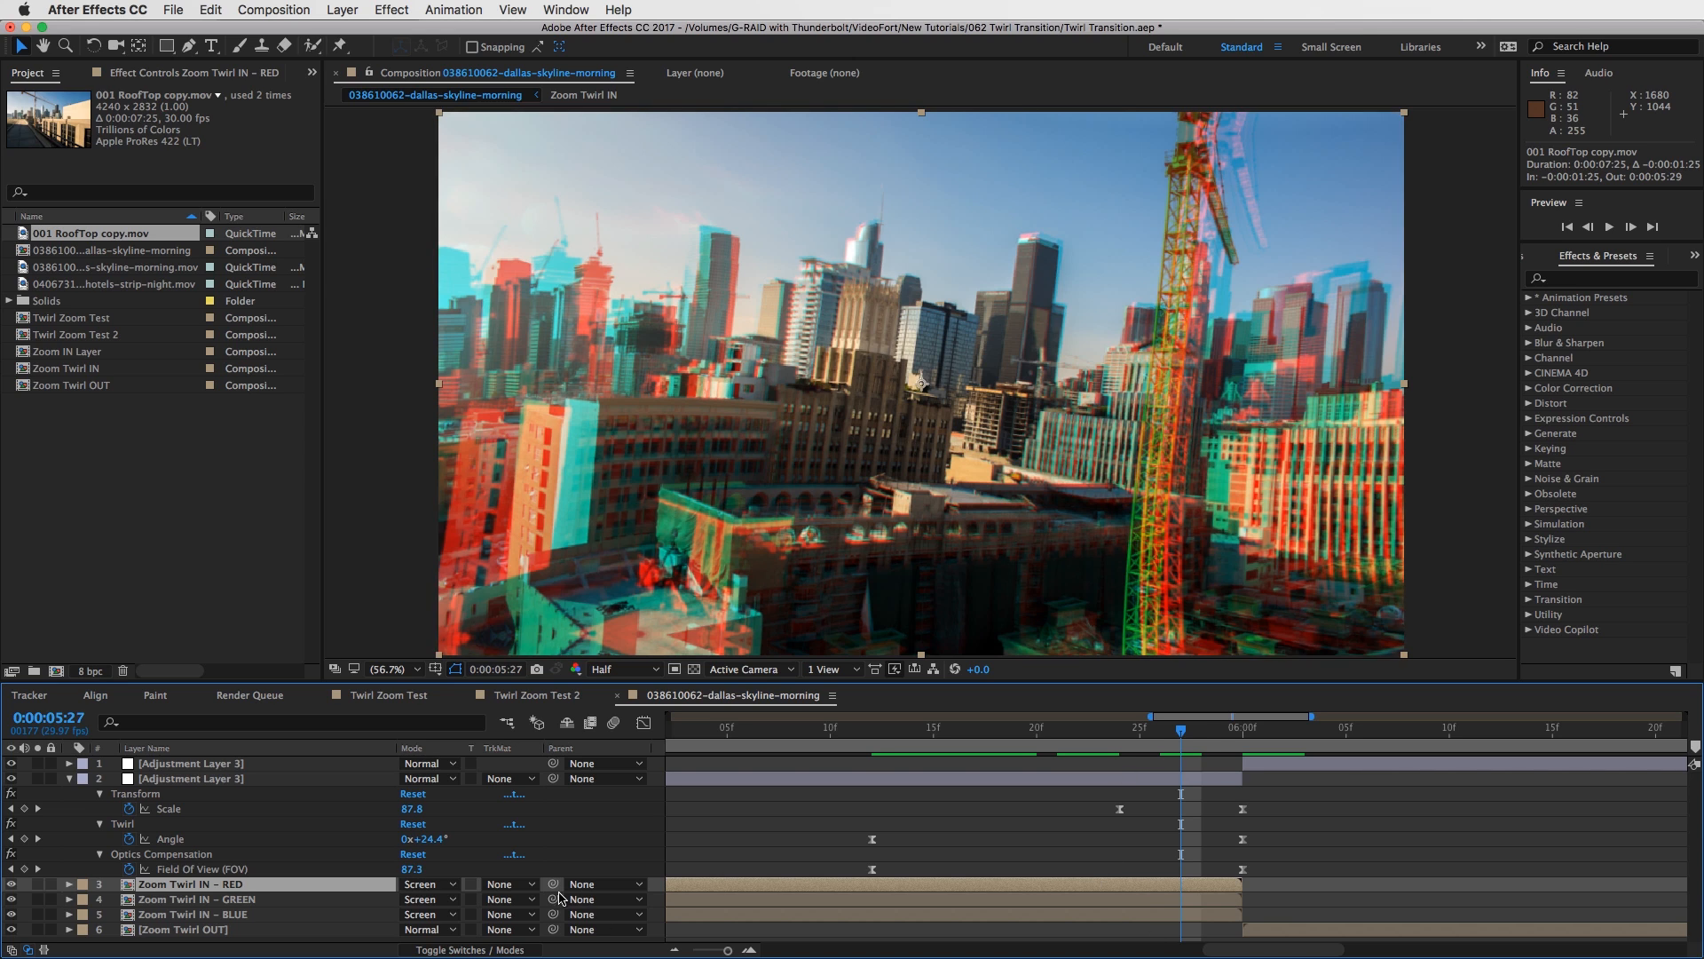
drag(1180, 729, 1428, 731)
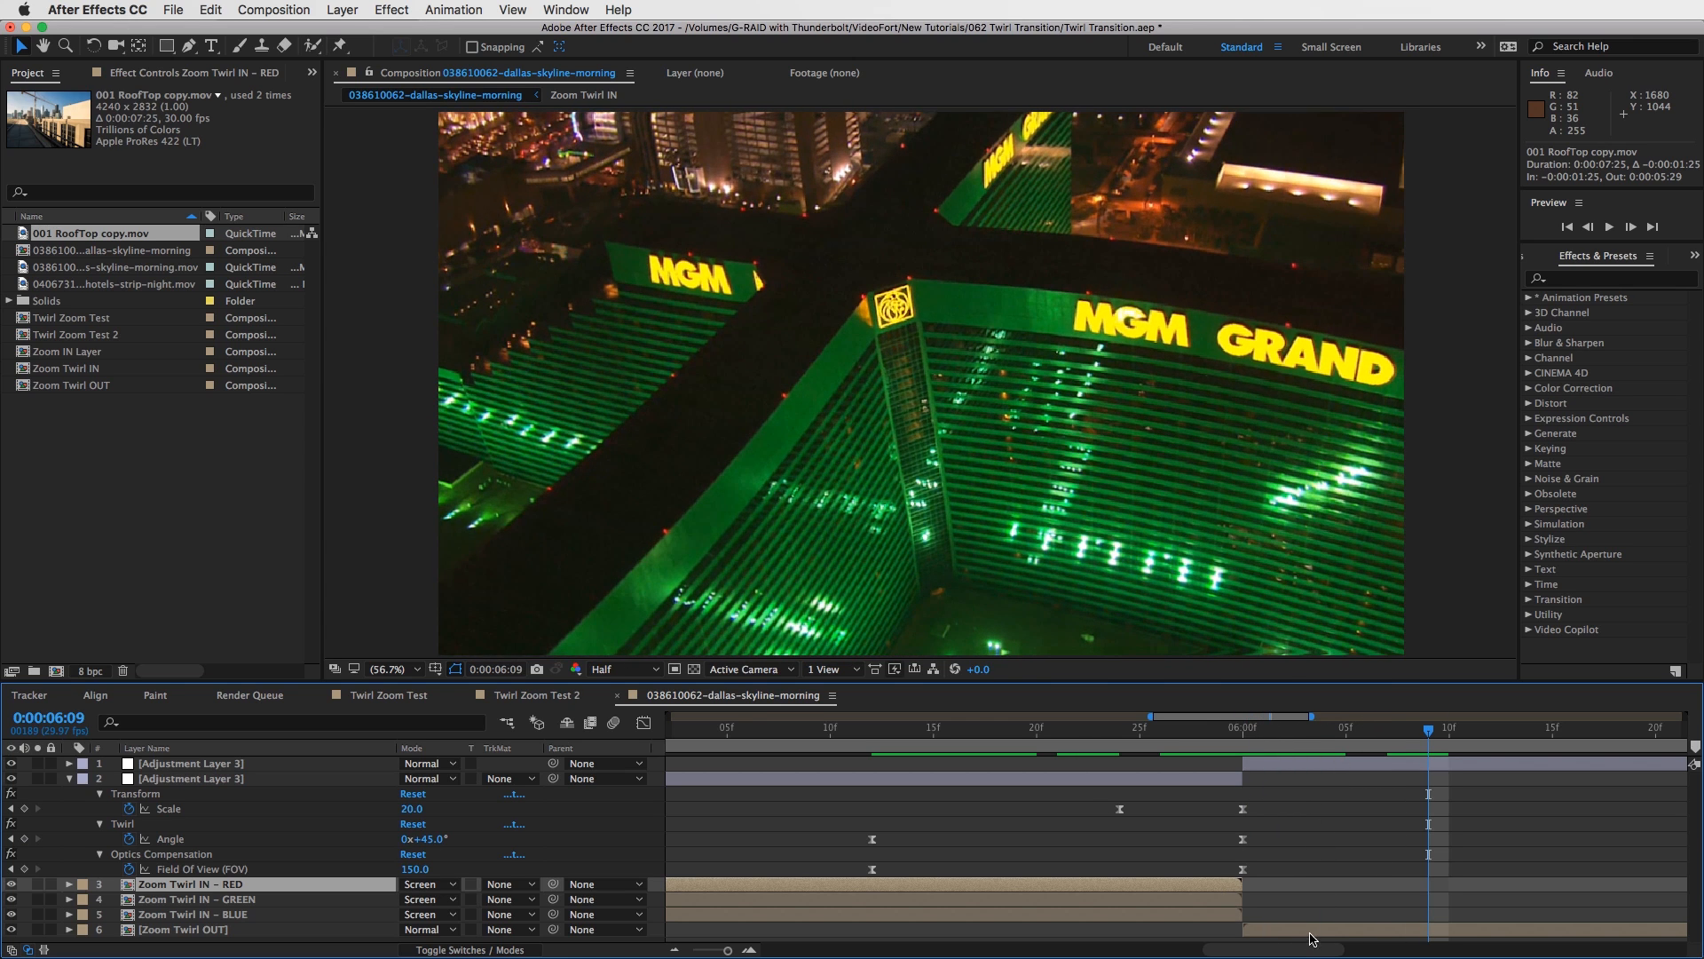
Apply the Shift Channels effect to the Zoom Twirl OUT layer.
click(1312, 934)
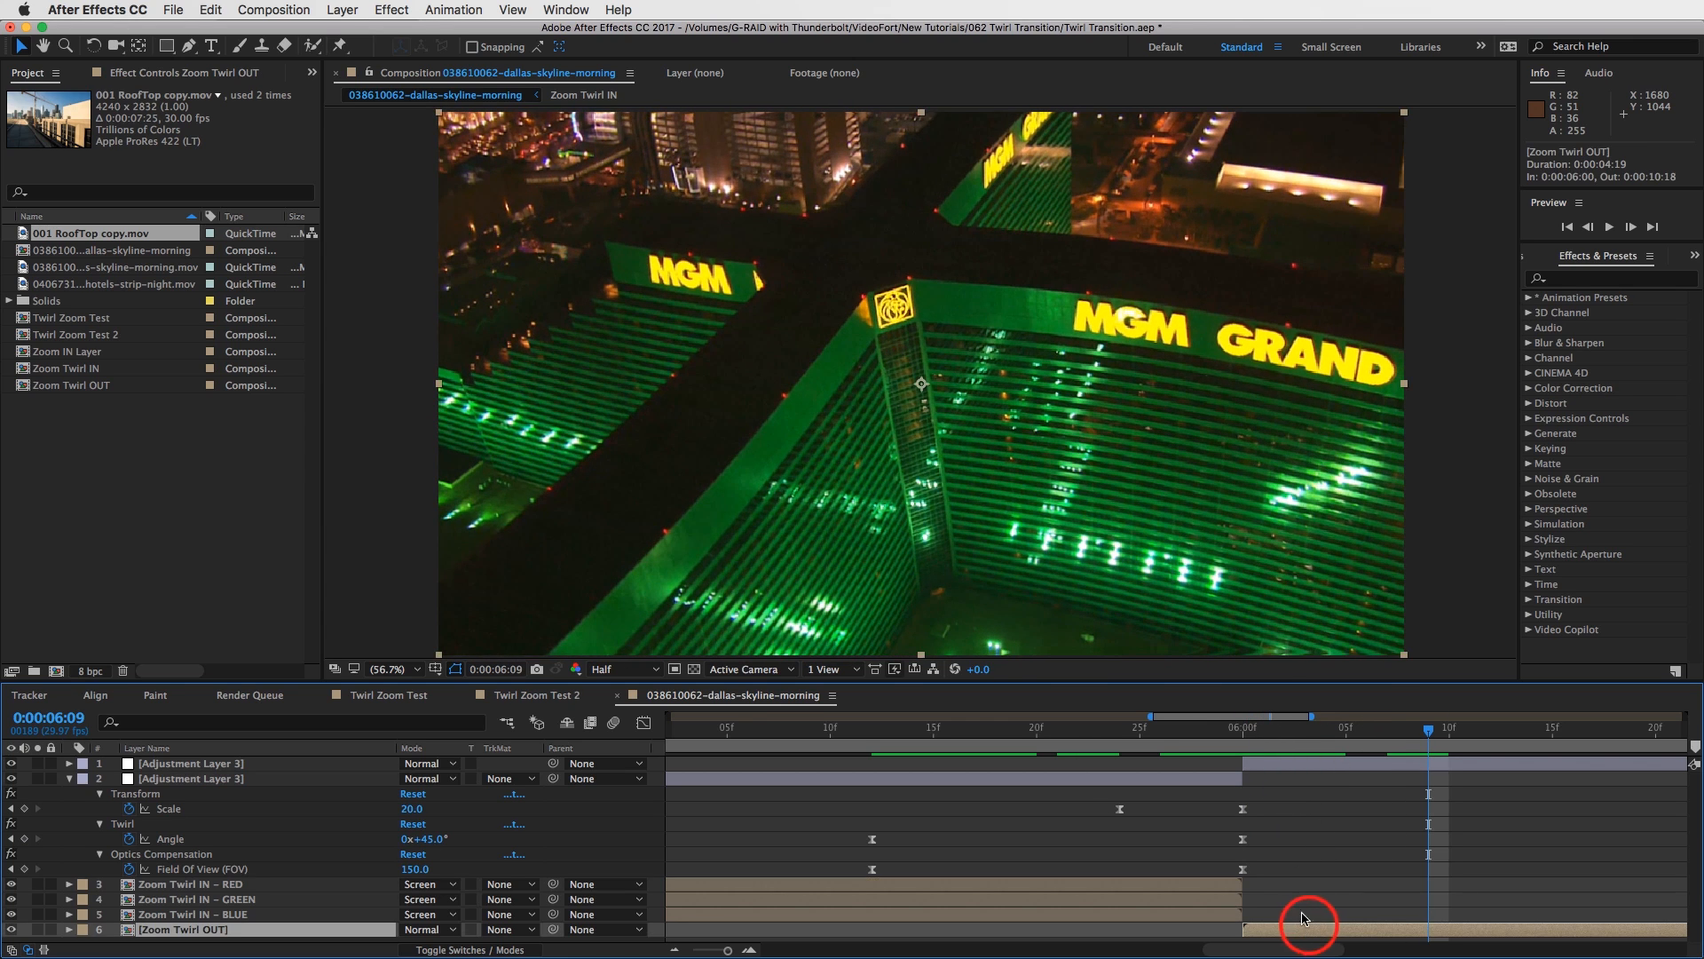
click(193, 74)
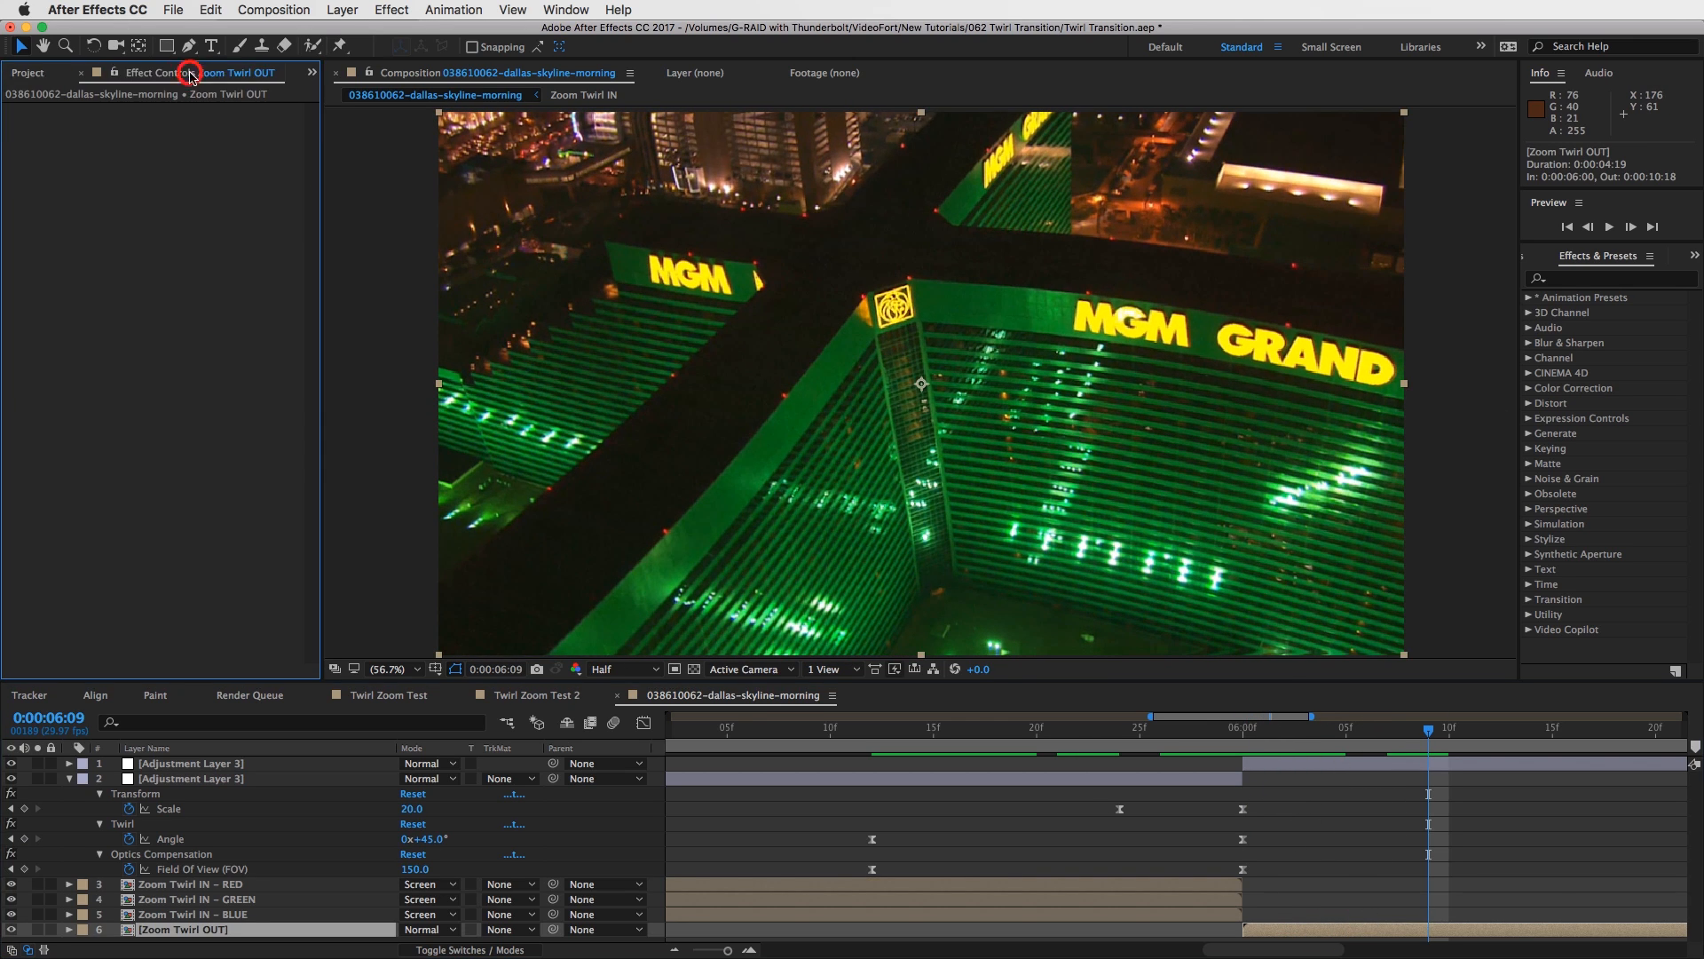
click(1574, 280)
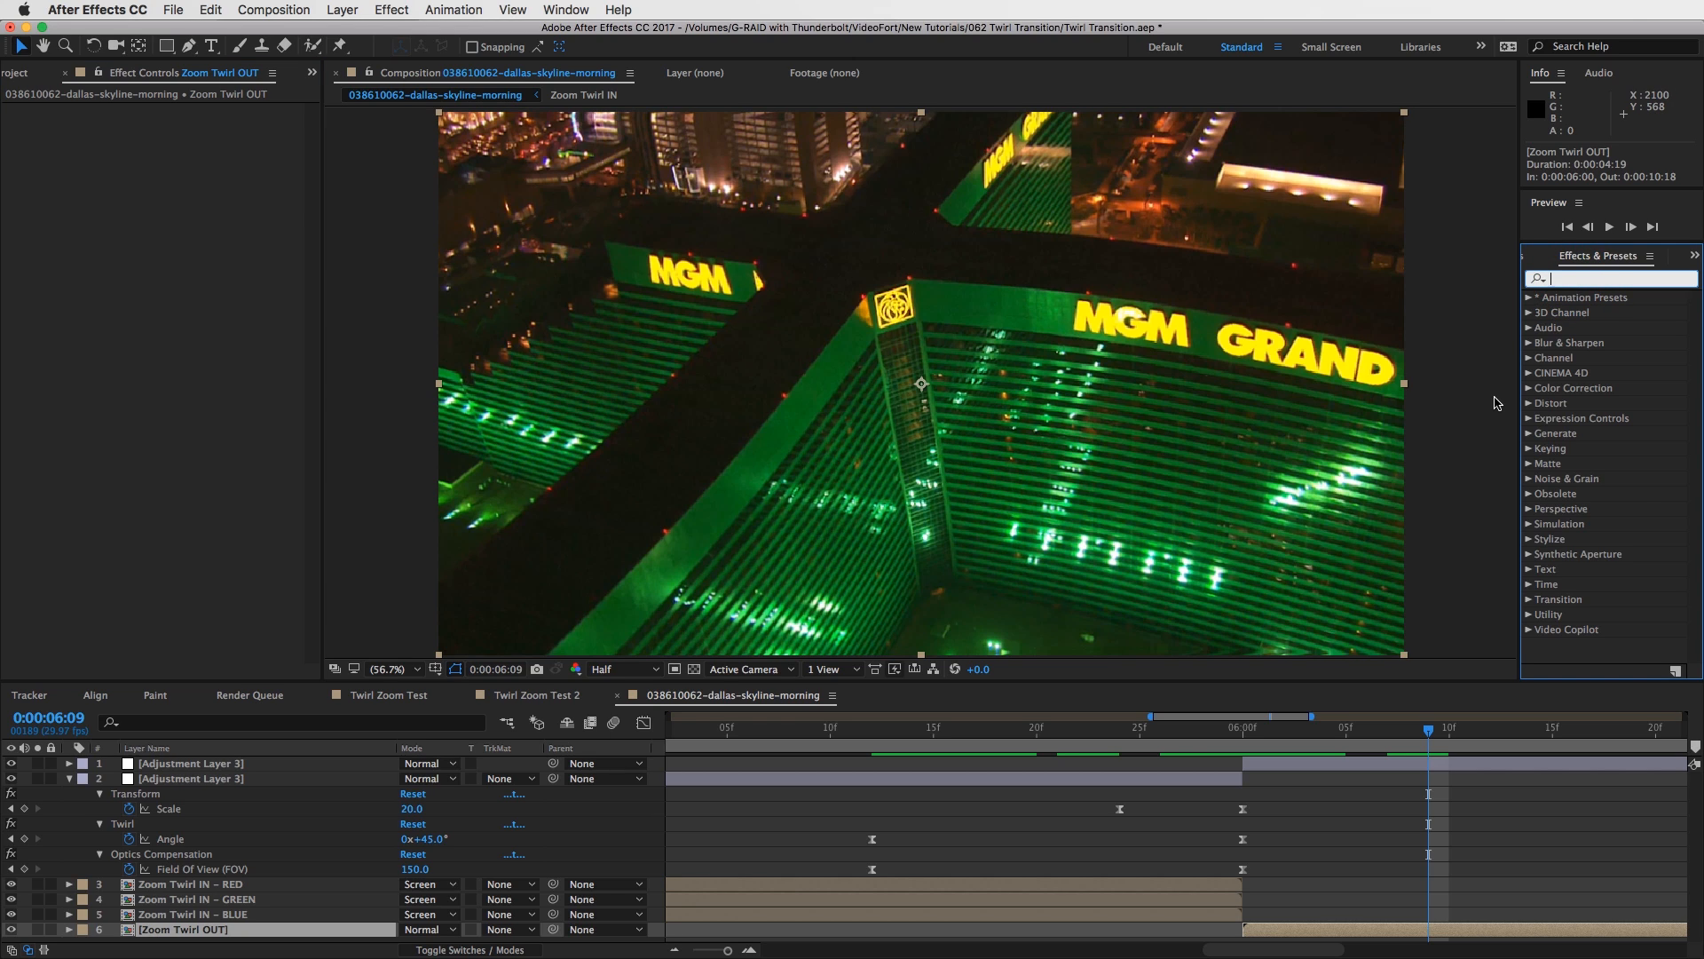
text(shift)
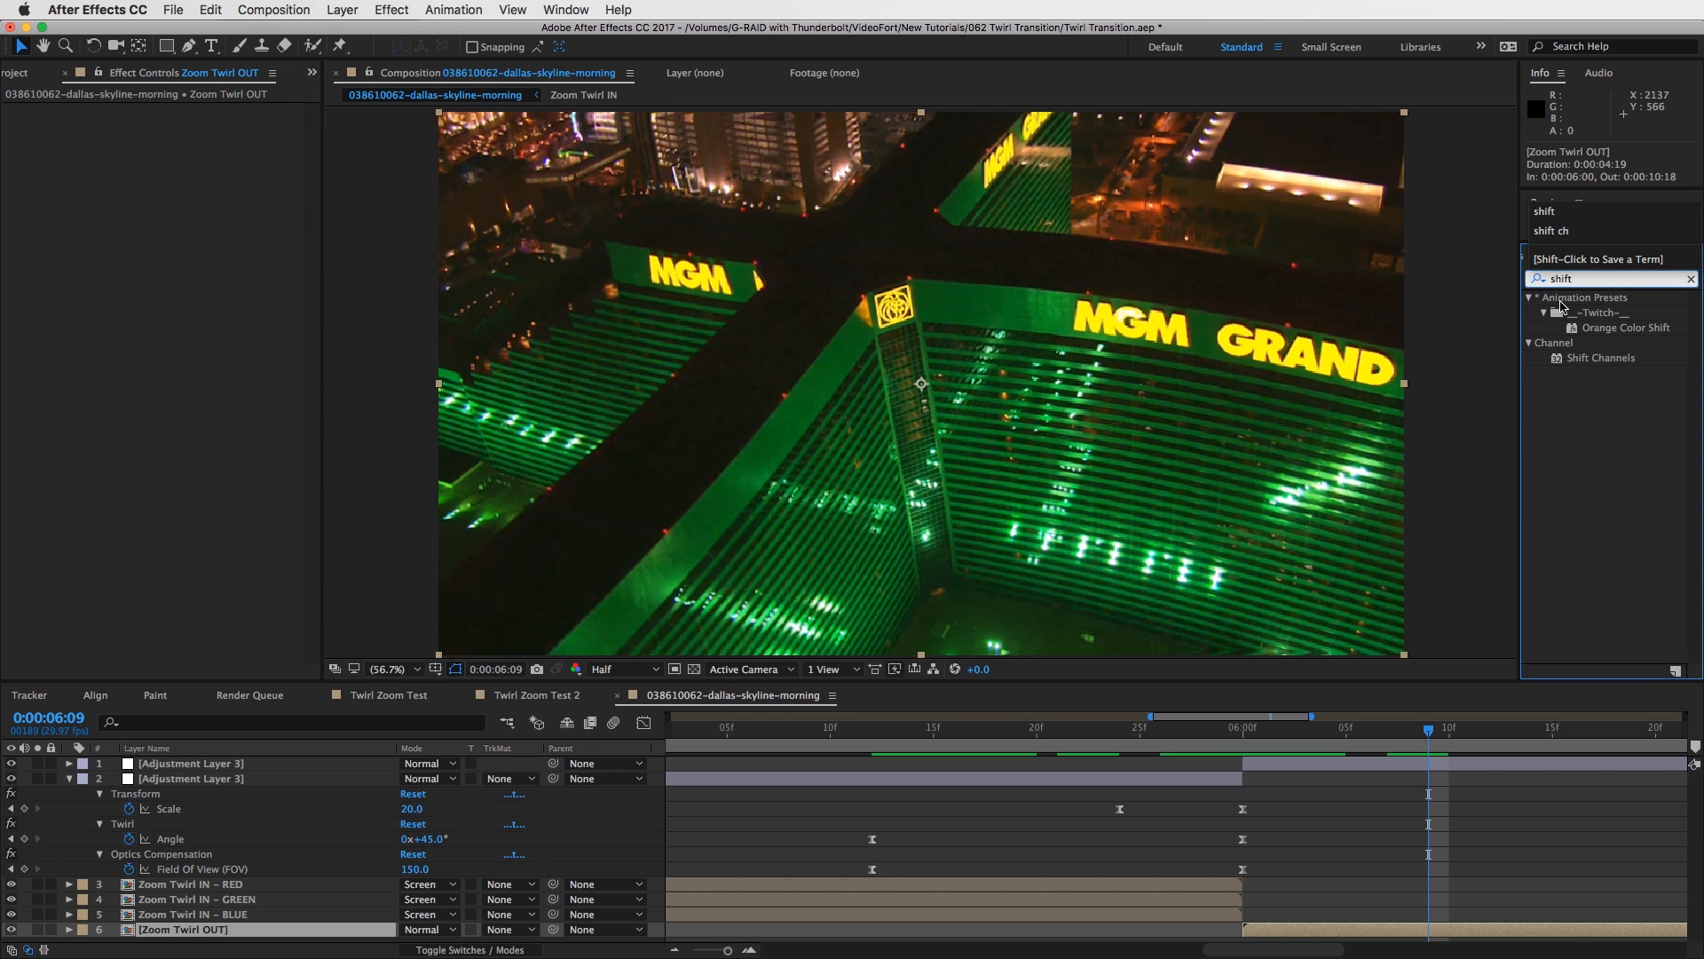
drag(1589, 360, 209, 266)
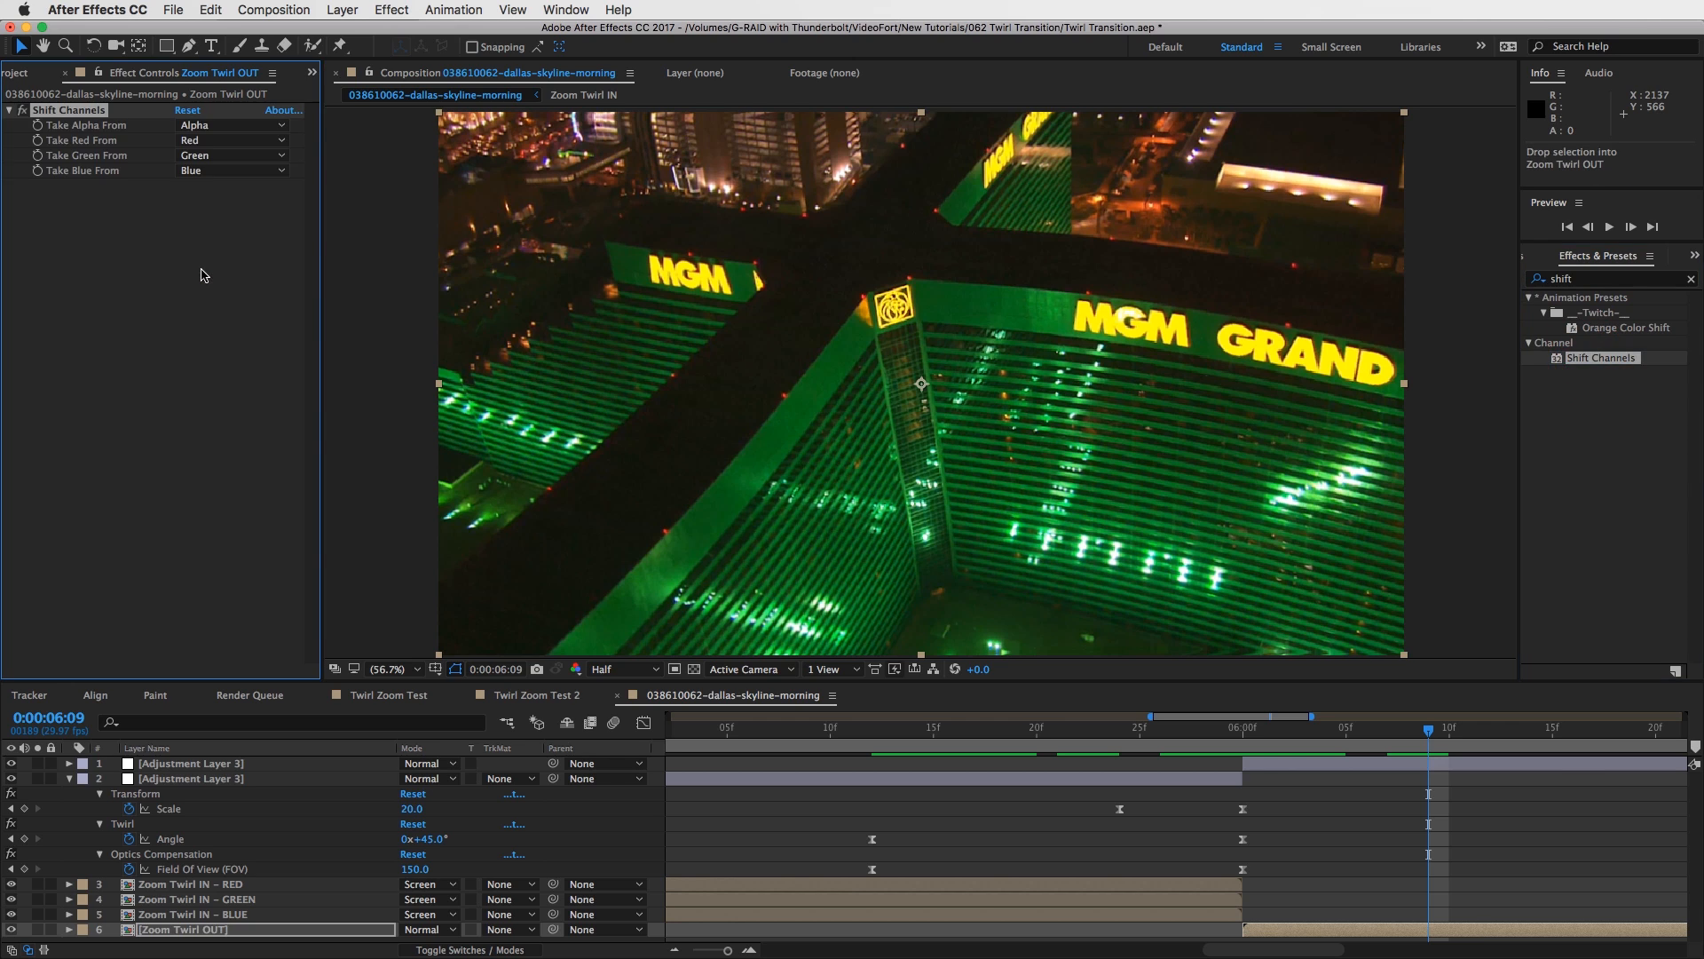
Set Take Green From and Take Blue From to Full Off so Zoom Twirl OUT keeps only its red channel.
click(217, 155)
click(210, 323)
click(213, 171)
click(217, 339)
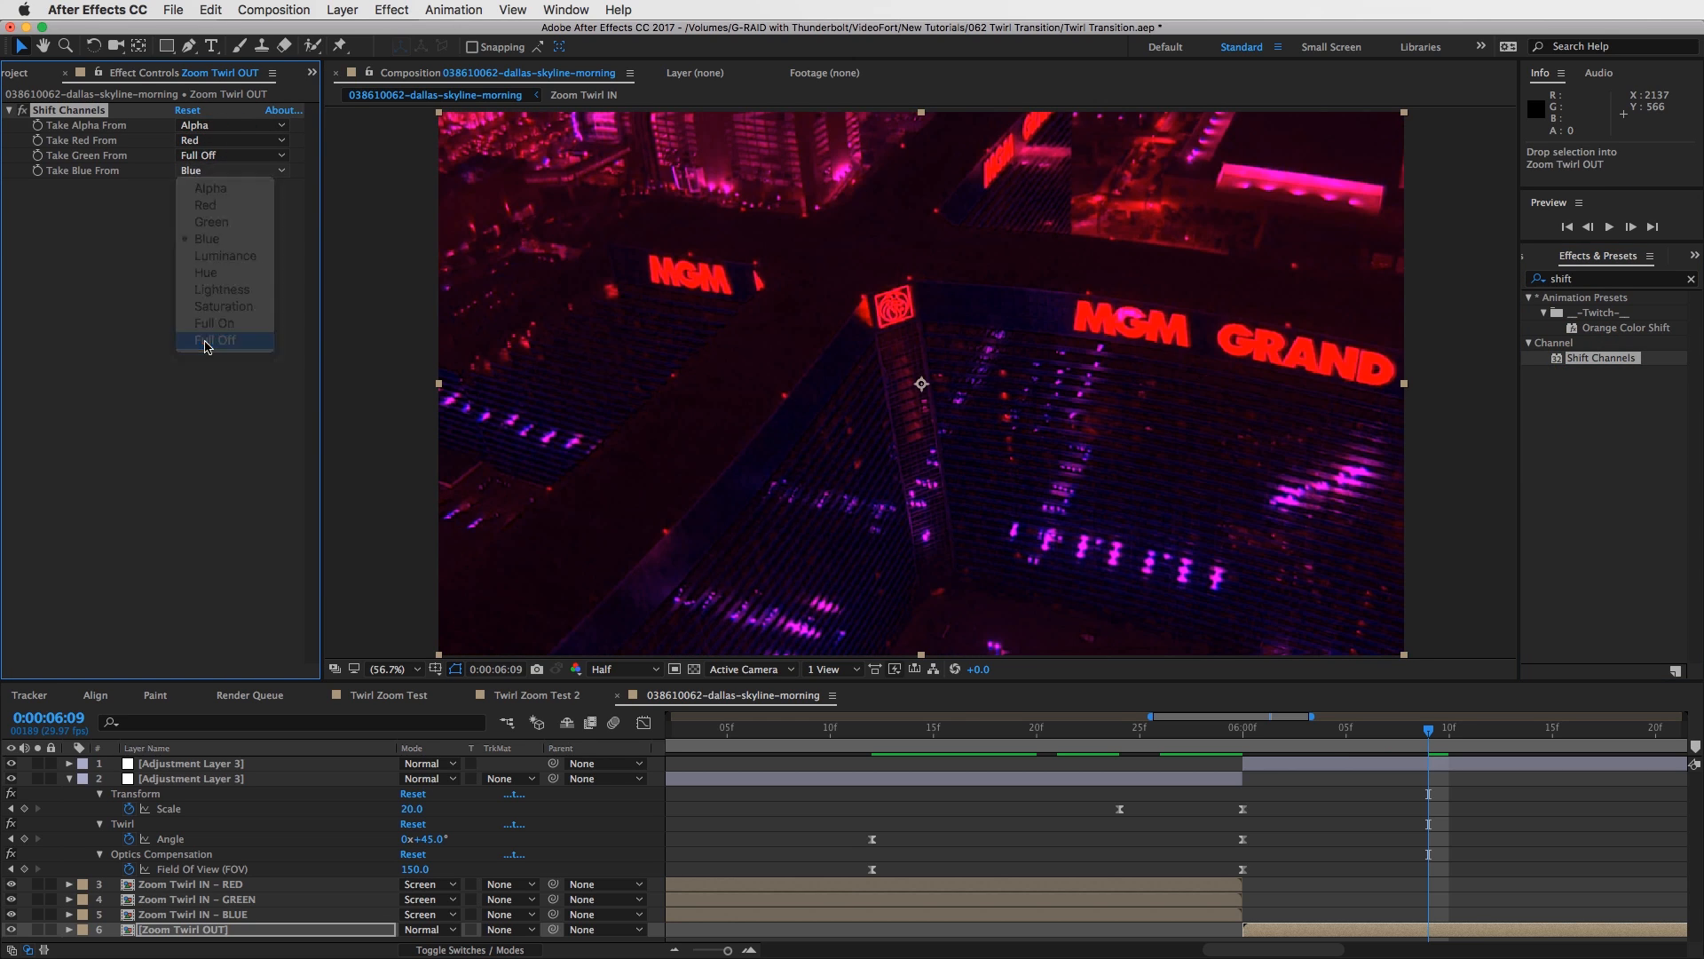
Duplicate the Zoom Twirl OUT layer twice to get three copies.
click(1330, 927)
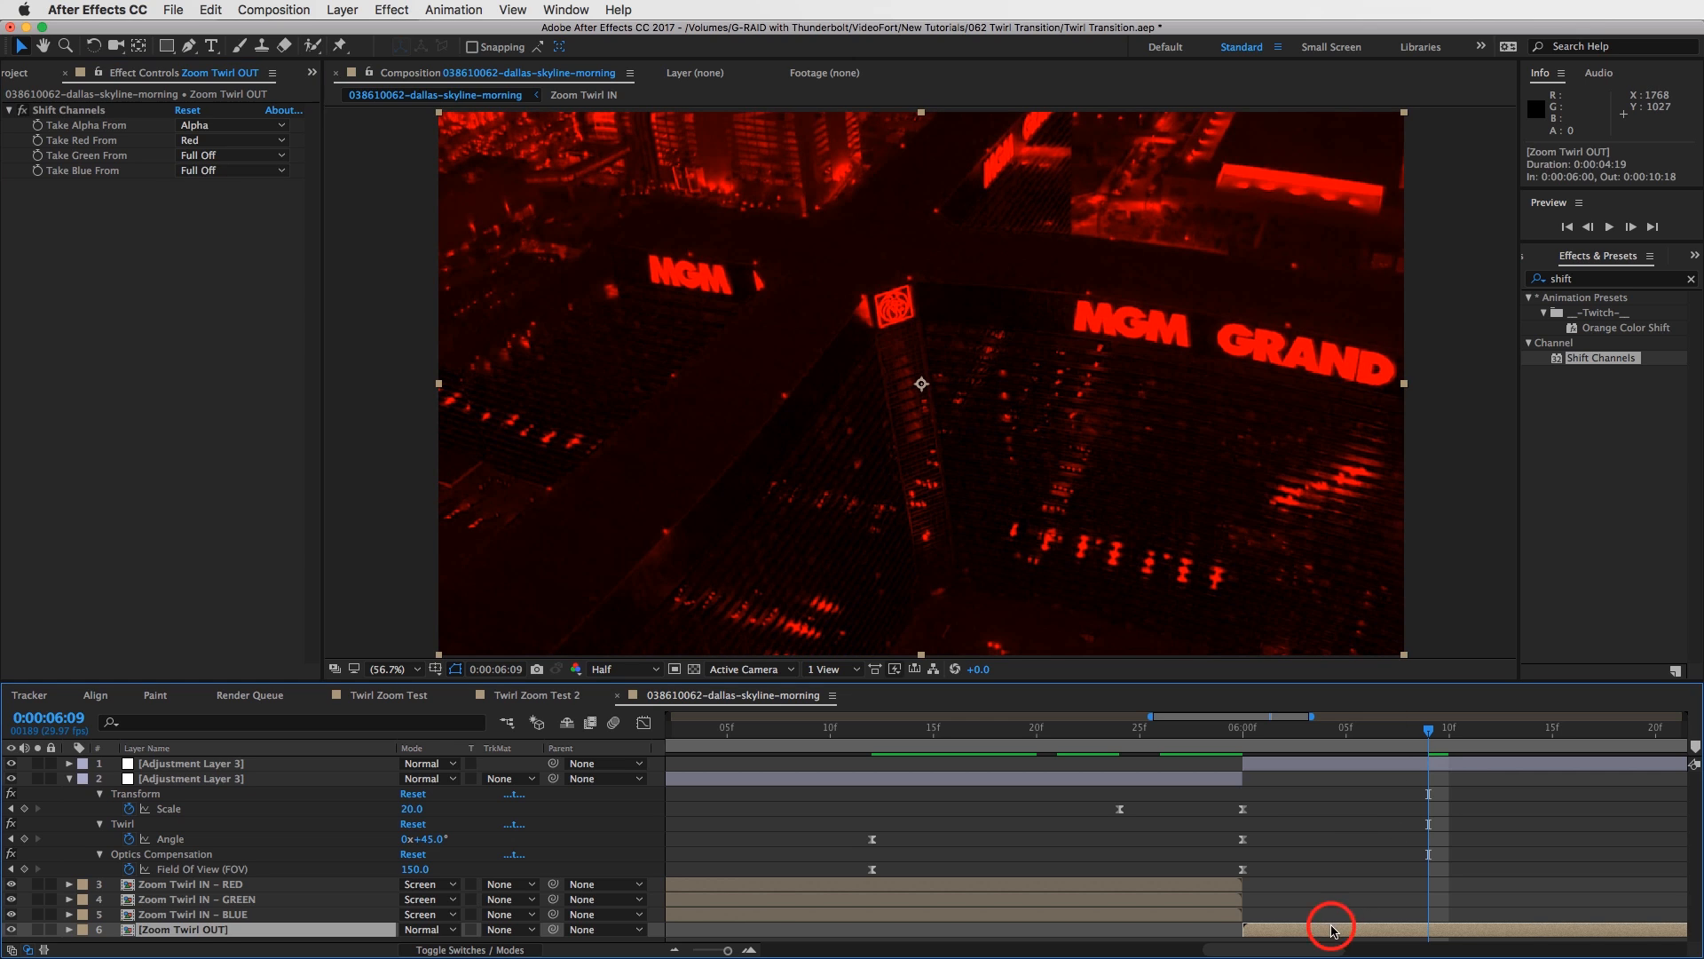
key(super+d)
scroll(1339, 899, down, 2)
On the middle Zoom Twirl OUT copy, set Take Red From to Full Off and Take Green From to Green.
click(1336, 916)
click(215, 137)
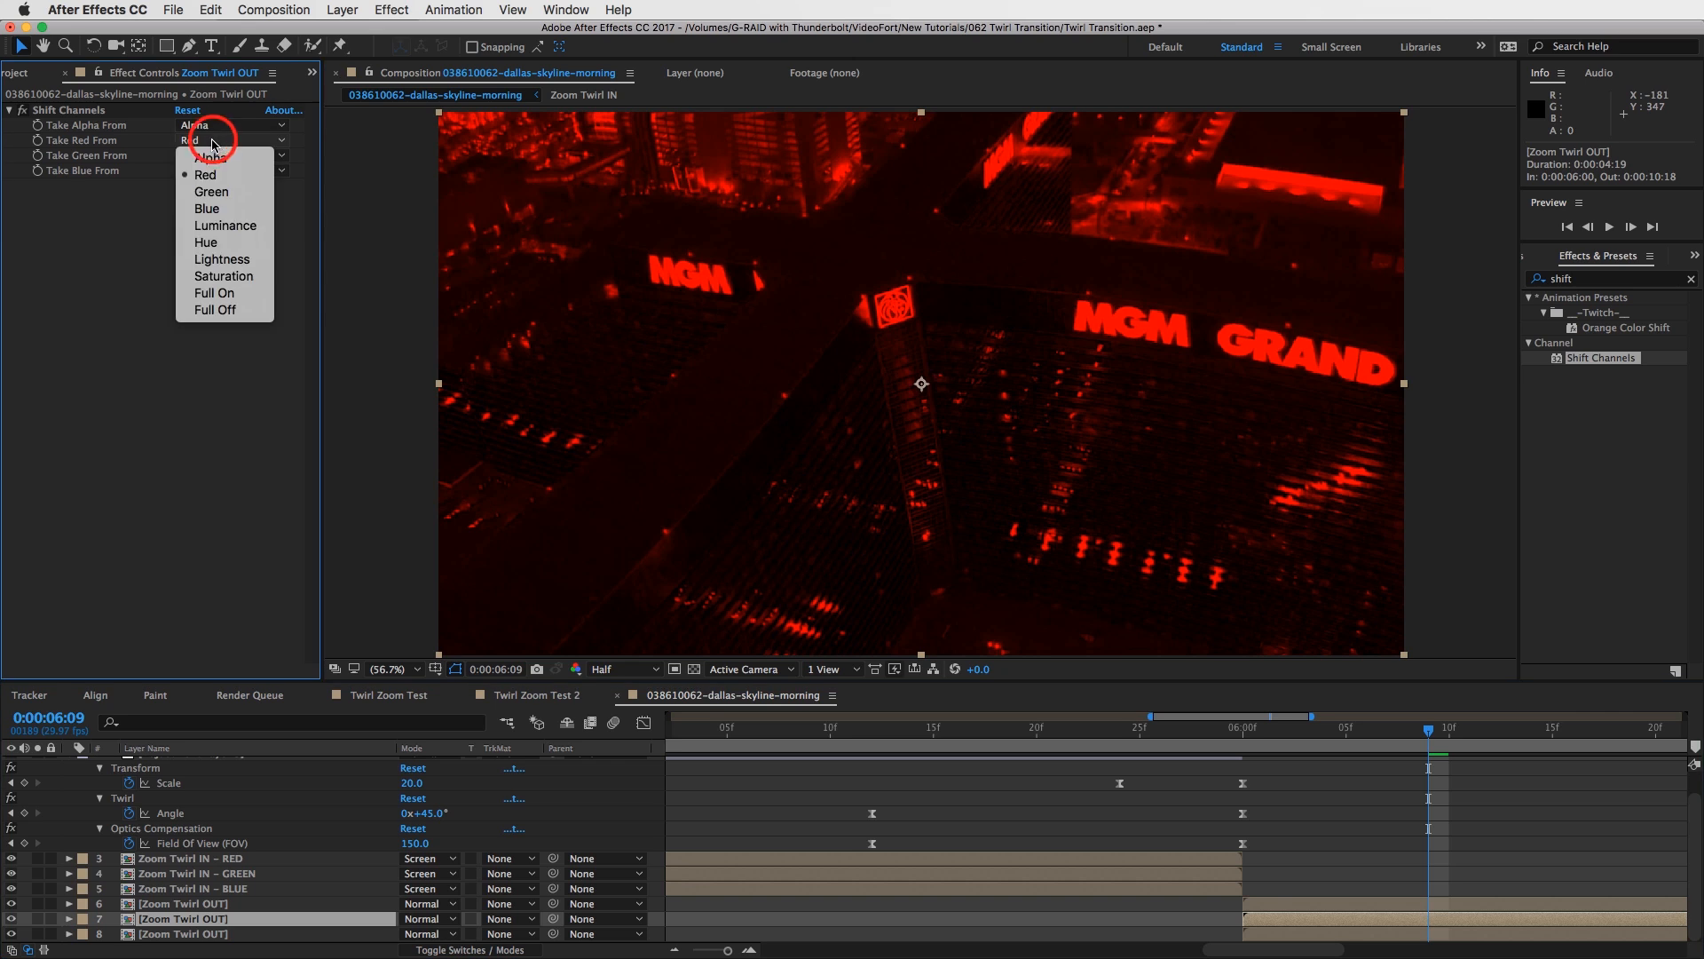
click(214, 310)
click(223, 158)
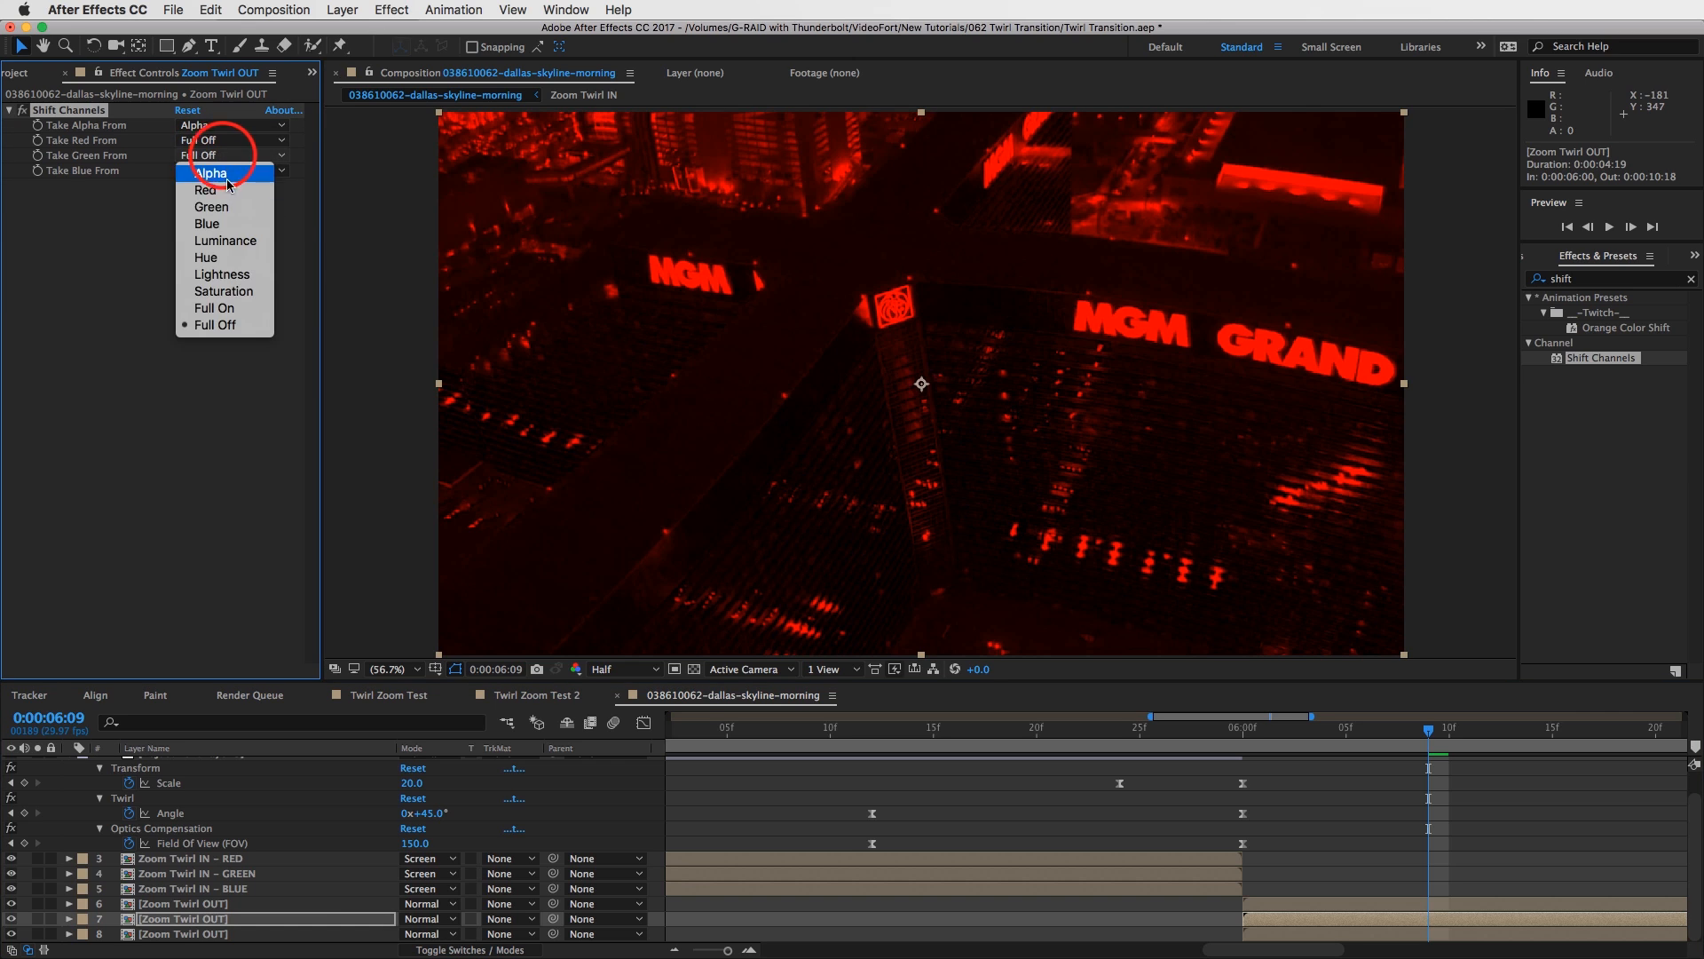
click(222, 208)
On the lowest Zoom Twirl OUT copy, set Take Red From to Full Off and Take Blue From to Blue.
click(1418, 932)
click(216, 140)
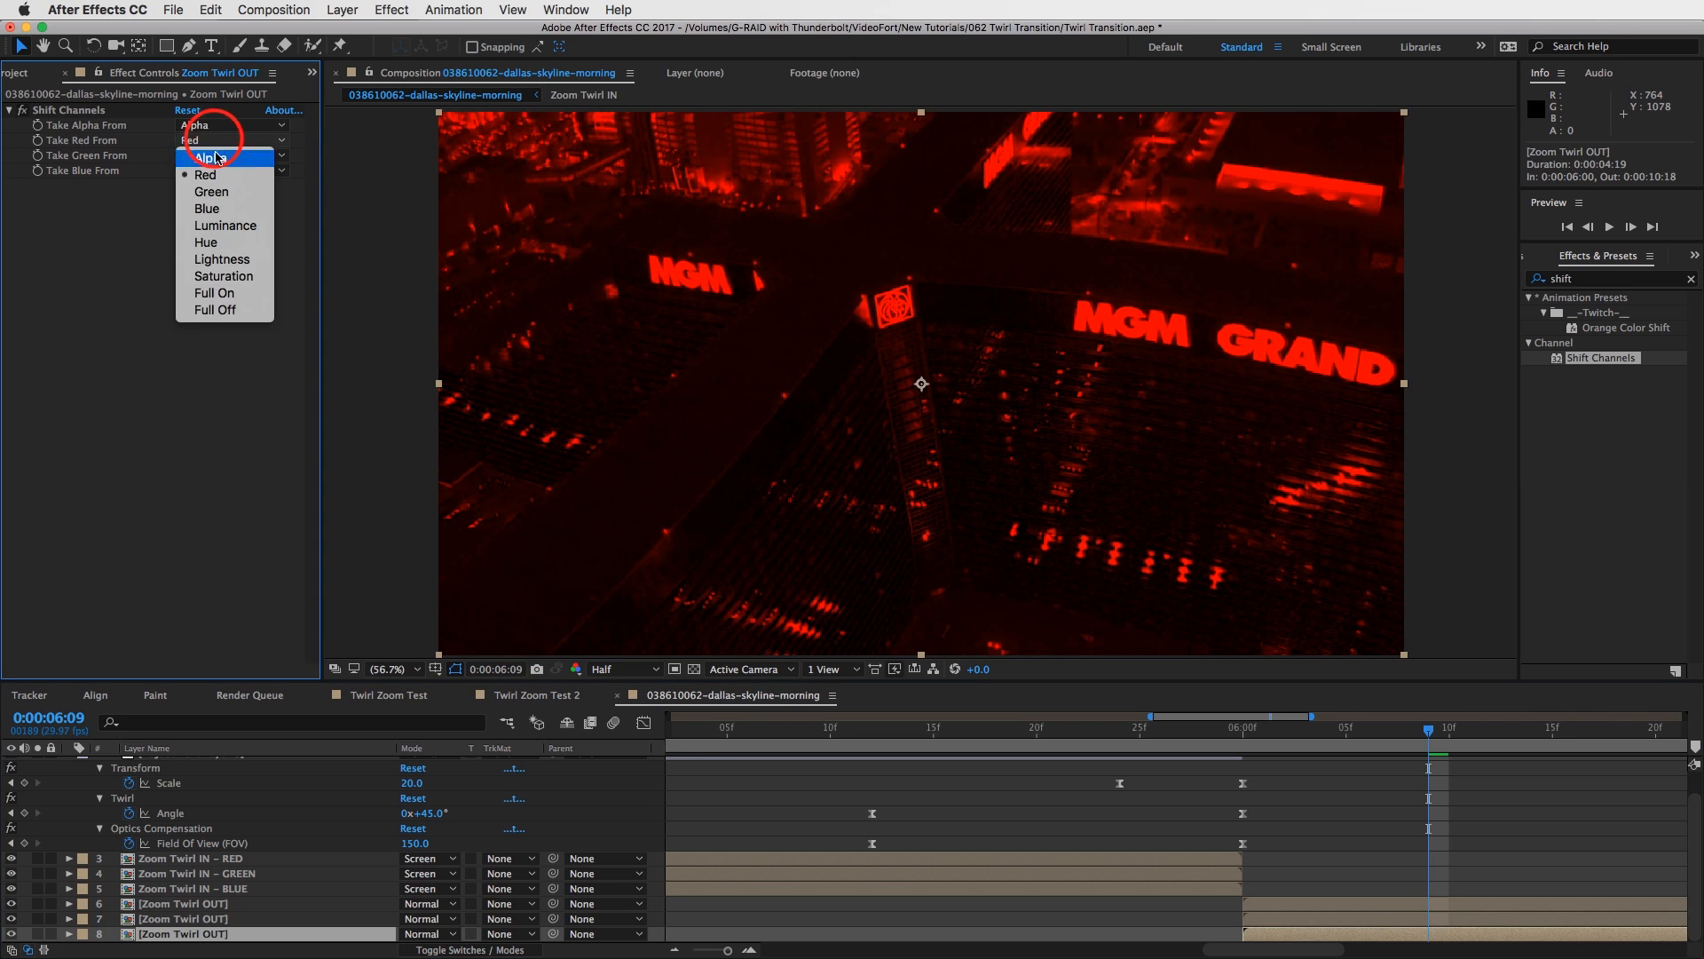
click(231, 311)
click(210, 169)
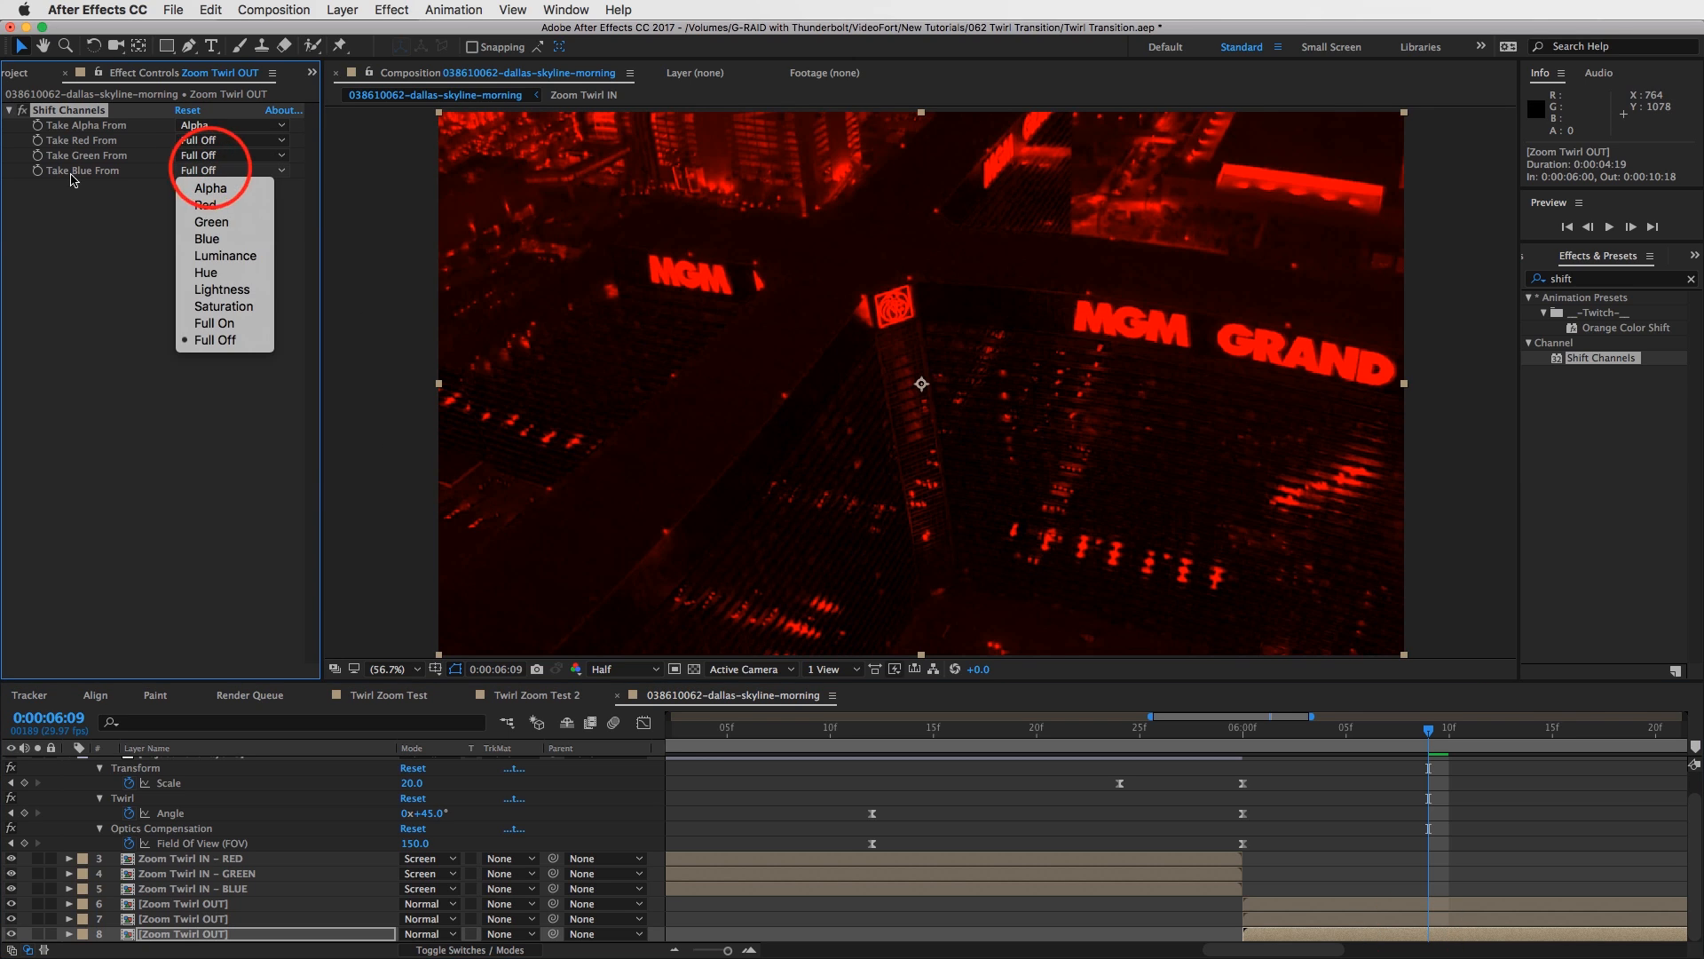
Set the blending mode of all three Zoom Twirl OUT layers to Screen and check the recombined image at 0:00:06:10.
shift+click(1324, 902)
click(435, 902)
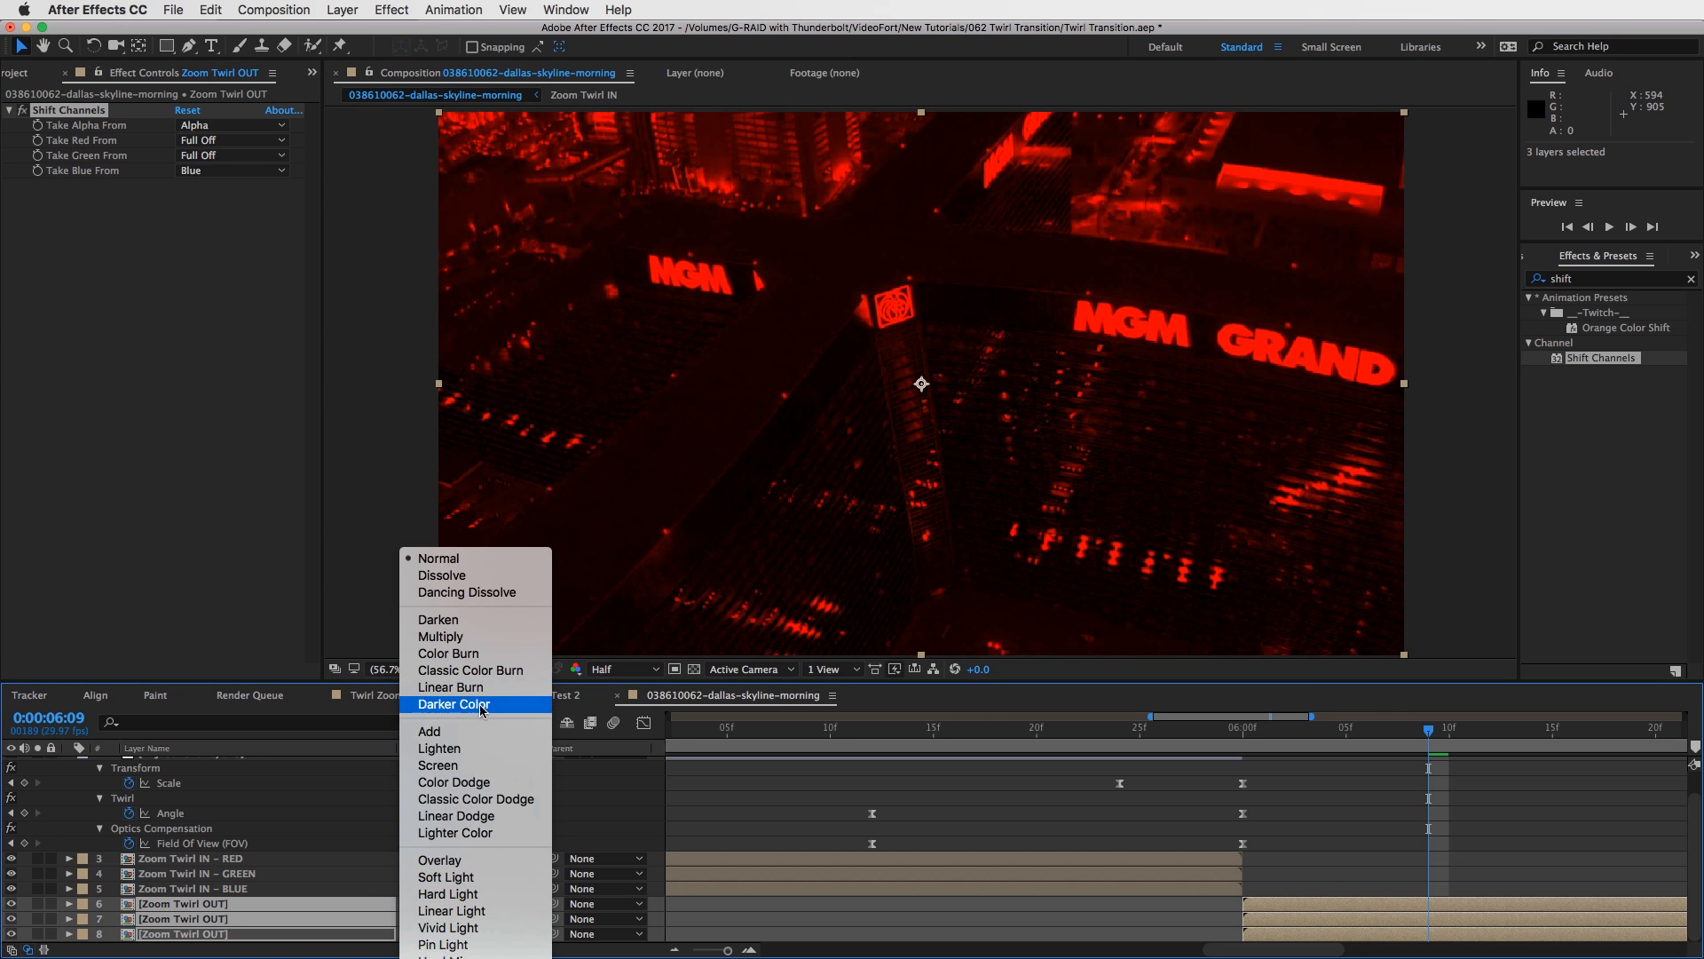
click(439, 766)
mouse_move(1440, 728)
mouse_down()
mouse_move(1345, 732)
mouse_move(1438, 733)
mouse_move(1454, 753)
mouse_up()
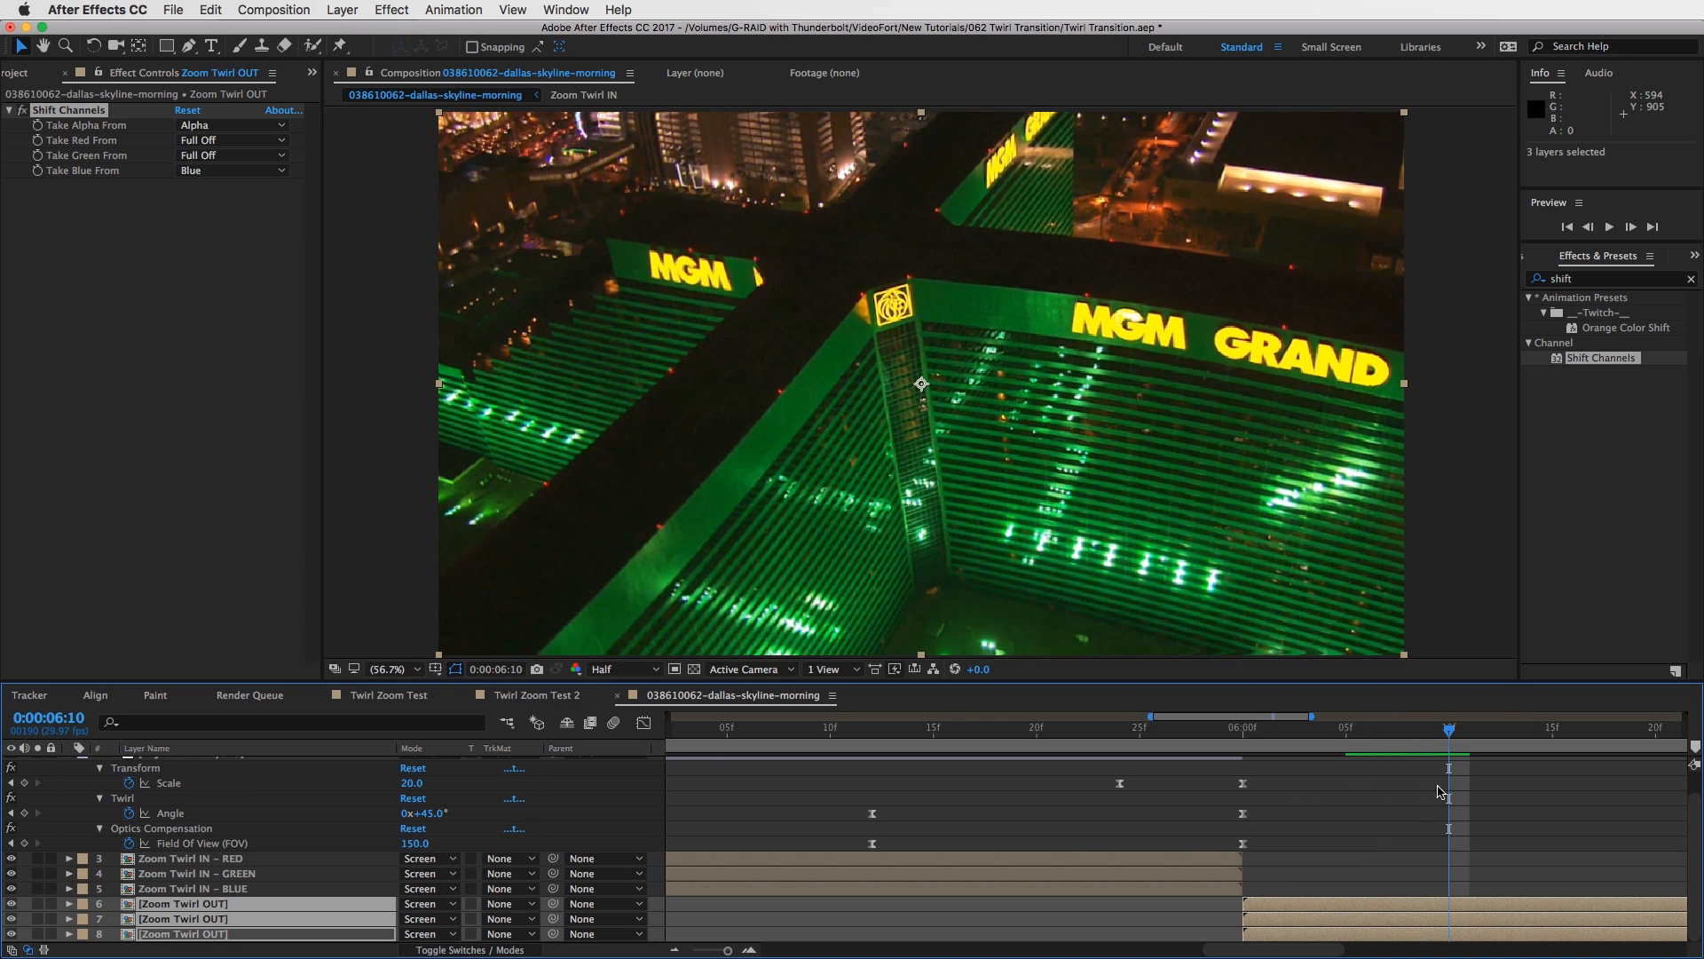
Collapse layer 2, reveal the top adjustment layer's keyframes and move to its last Twirl and Optics Compensation keyframes at 0:00:06:17.
click(1369, 841)
scroll(1212, 840, up, 2)
click(1179, 782)
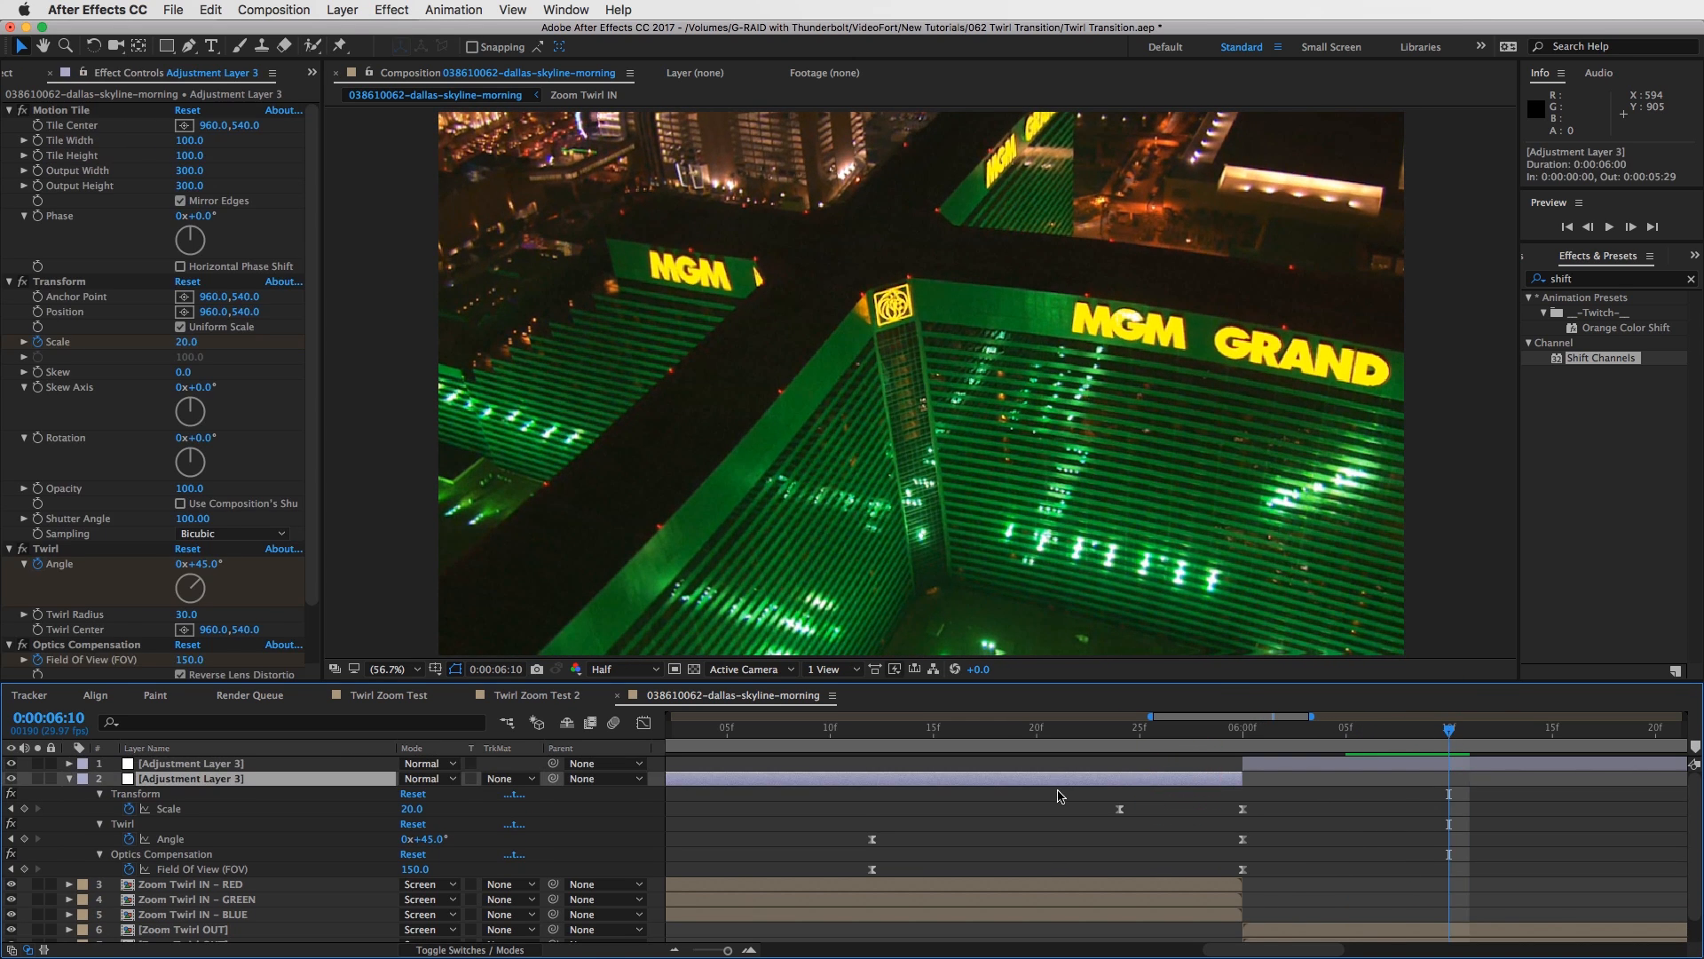
key(u)
click(1346, 765)
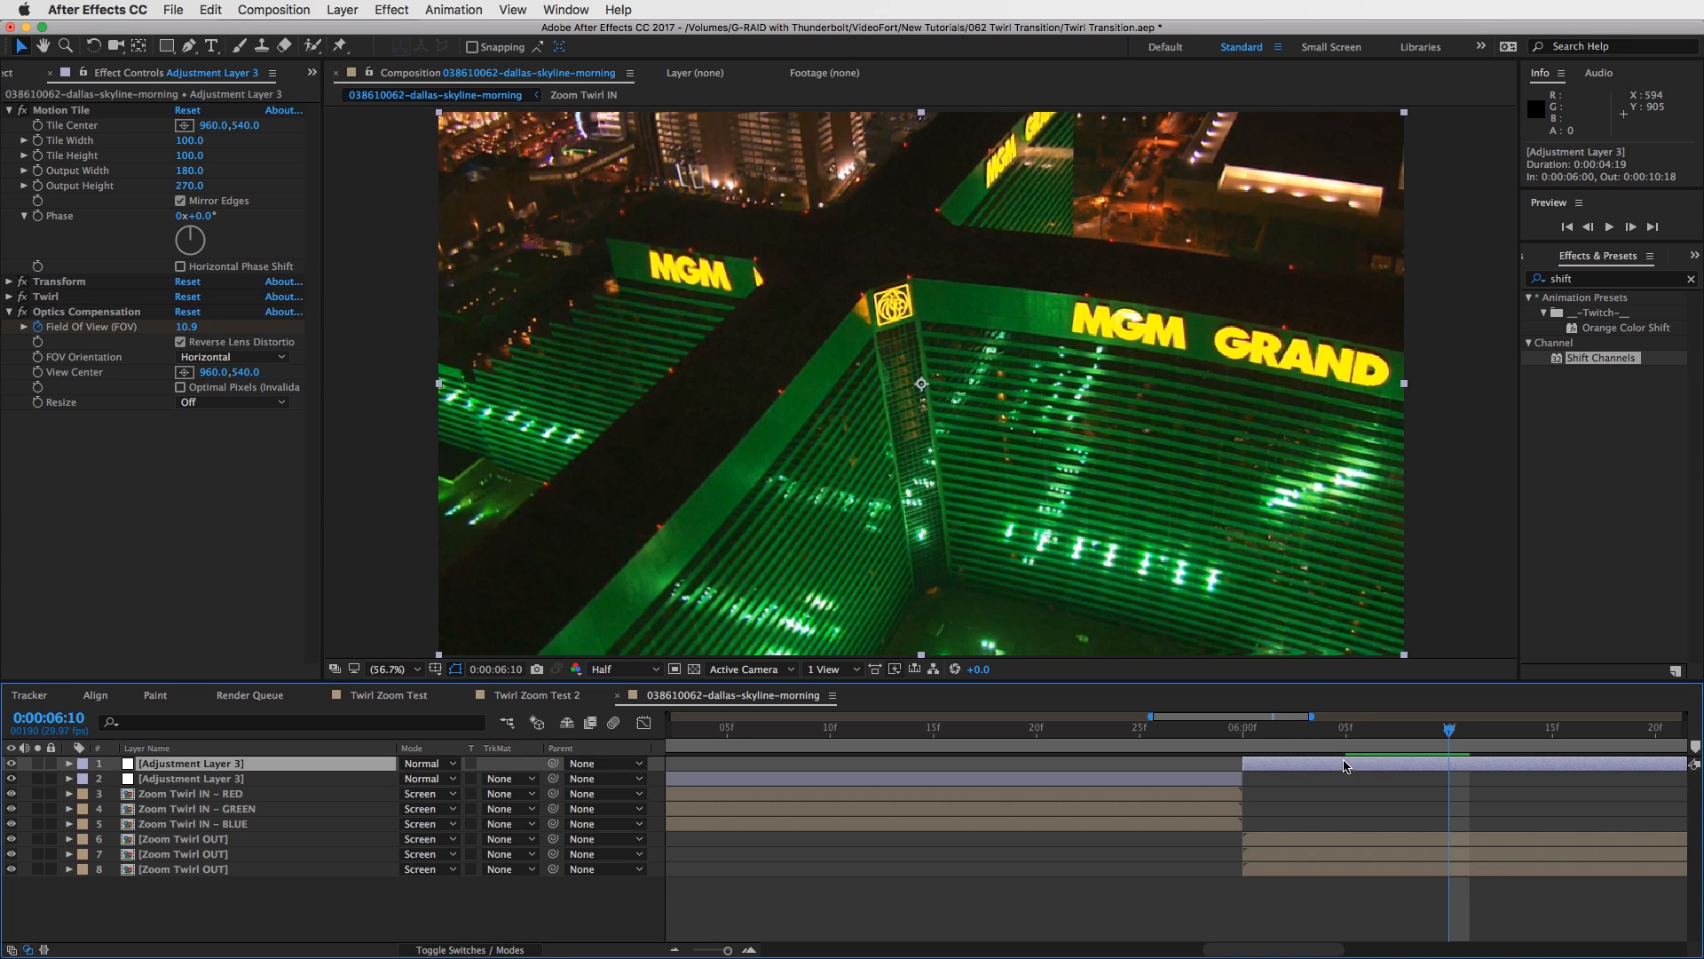
key(u)
scroll(1339, 815, down, 2)
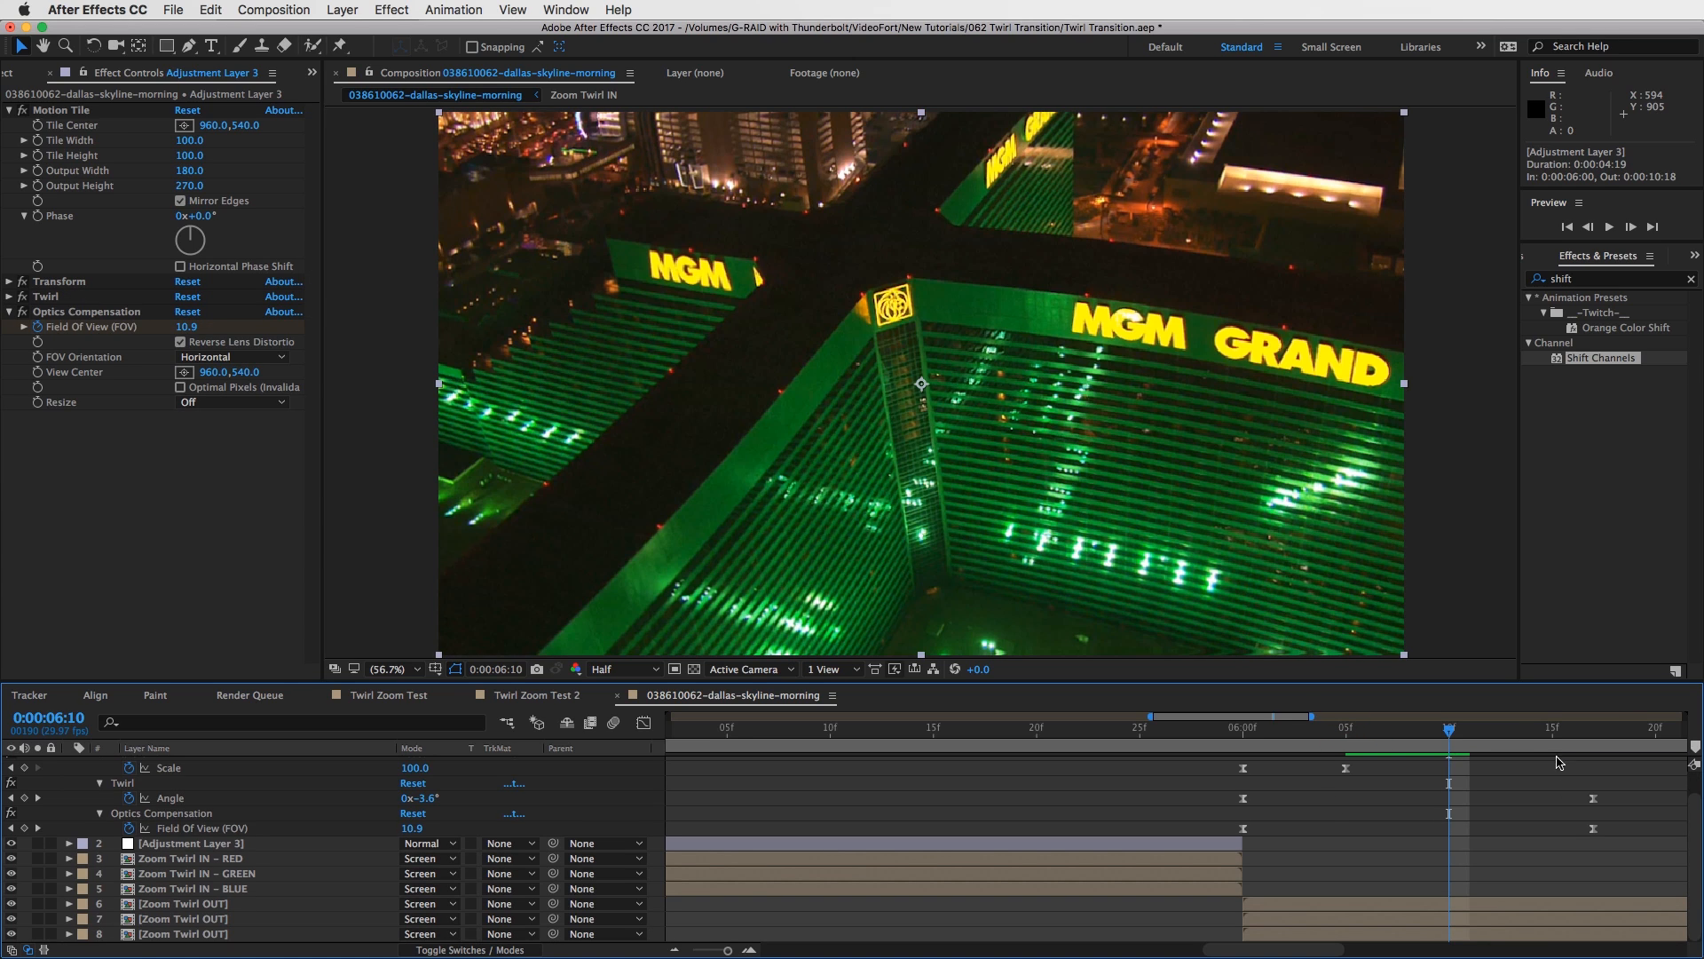
click(1589, 728)
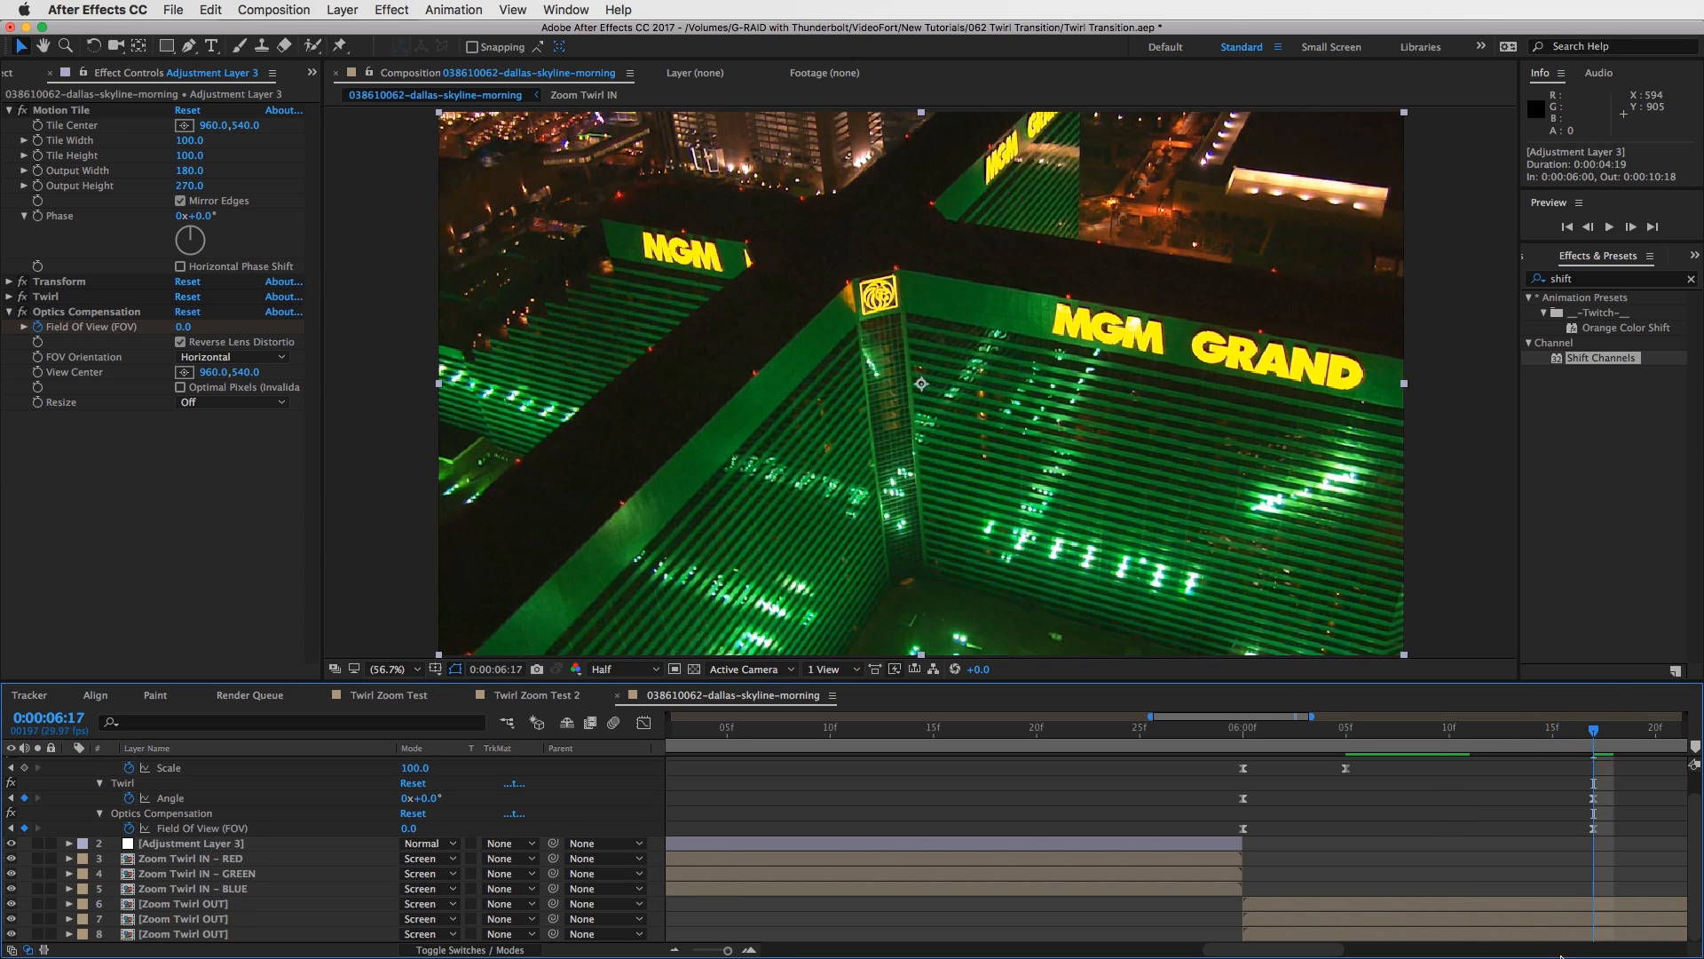
Apply Optics Compensation to the uppermost Zoom Twirl OUT layer, after its Shift Channels effect.
click(1571, 910)
double_click(1574, 278)
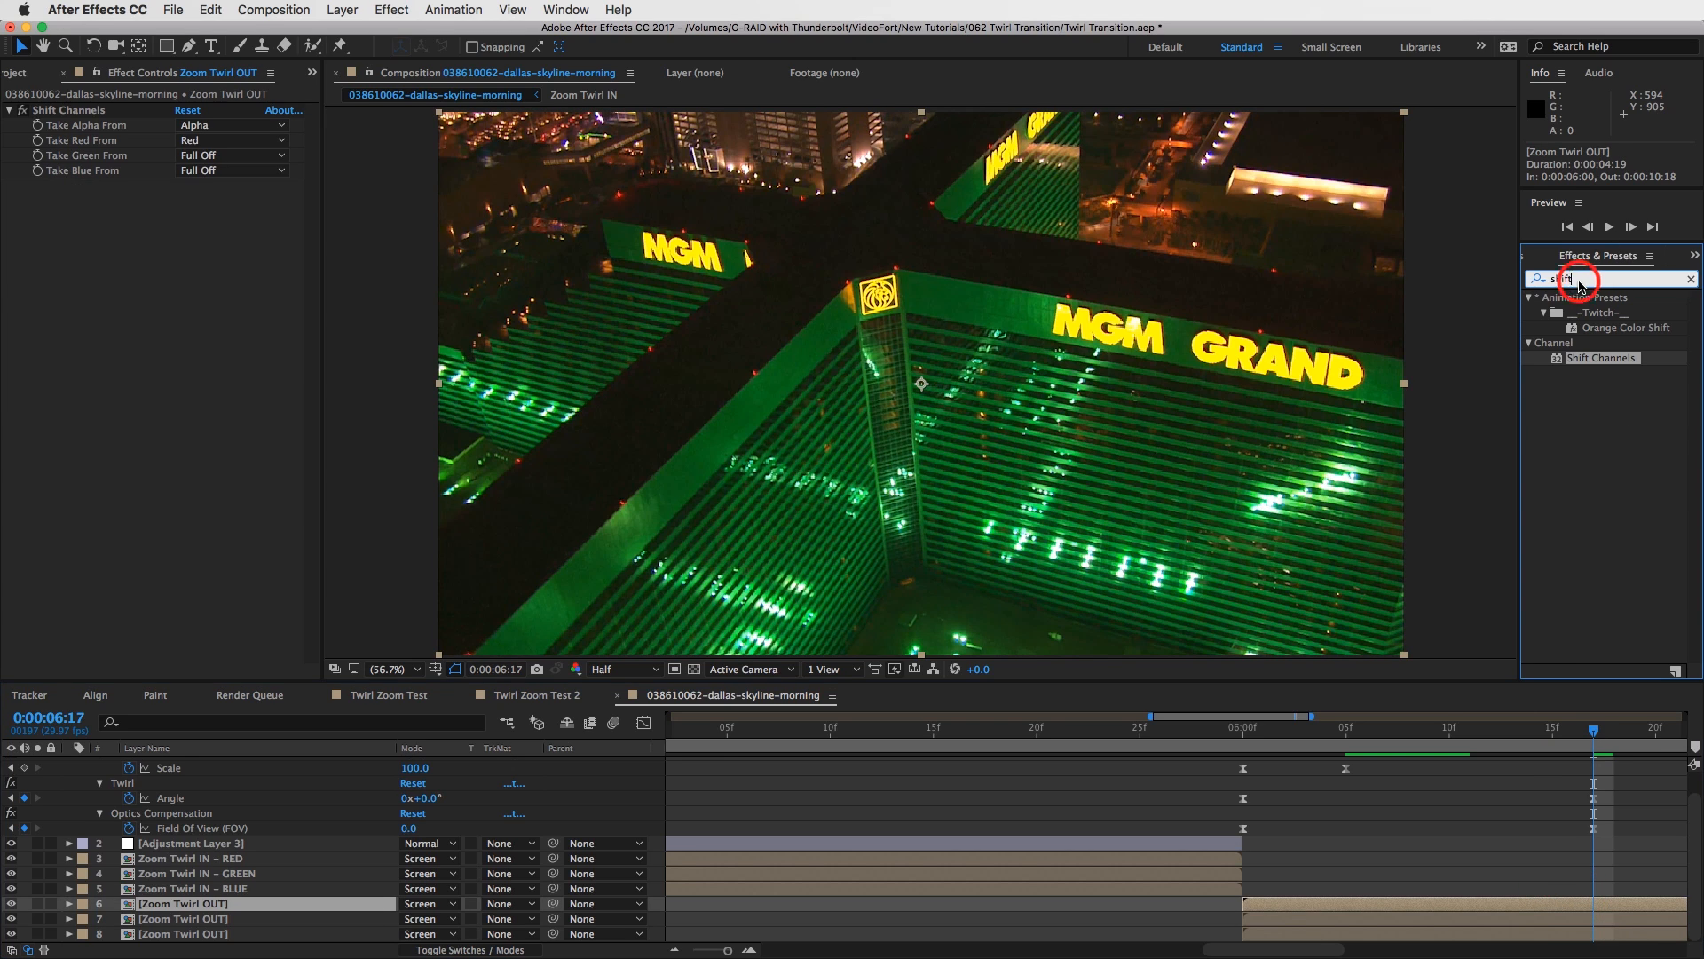
text(optic)
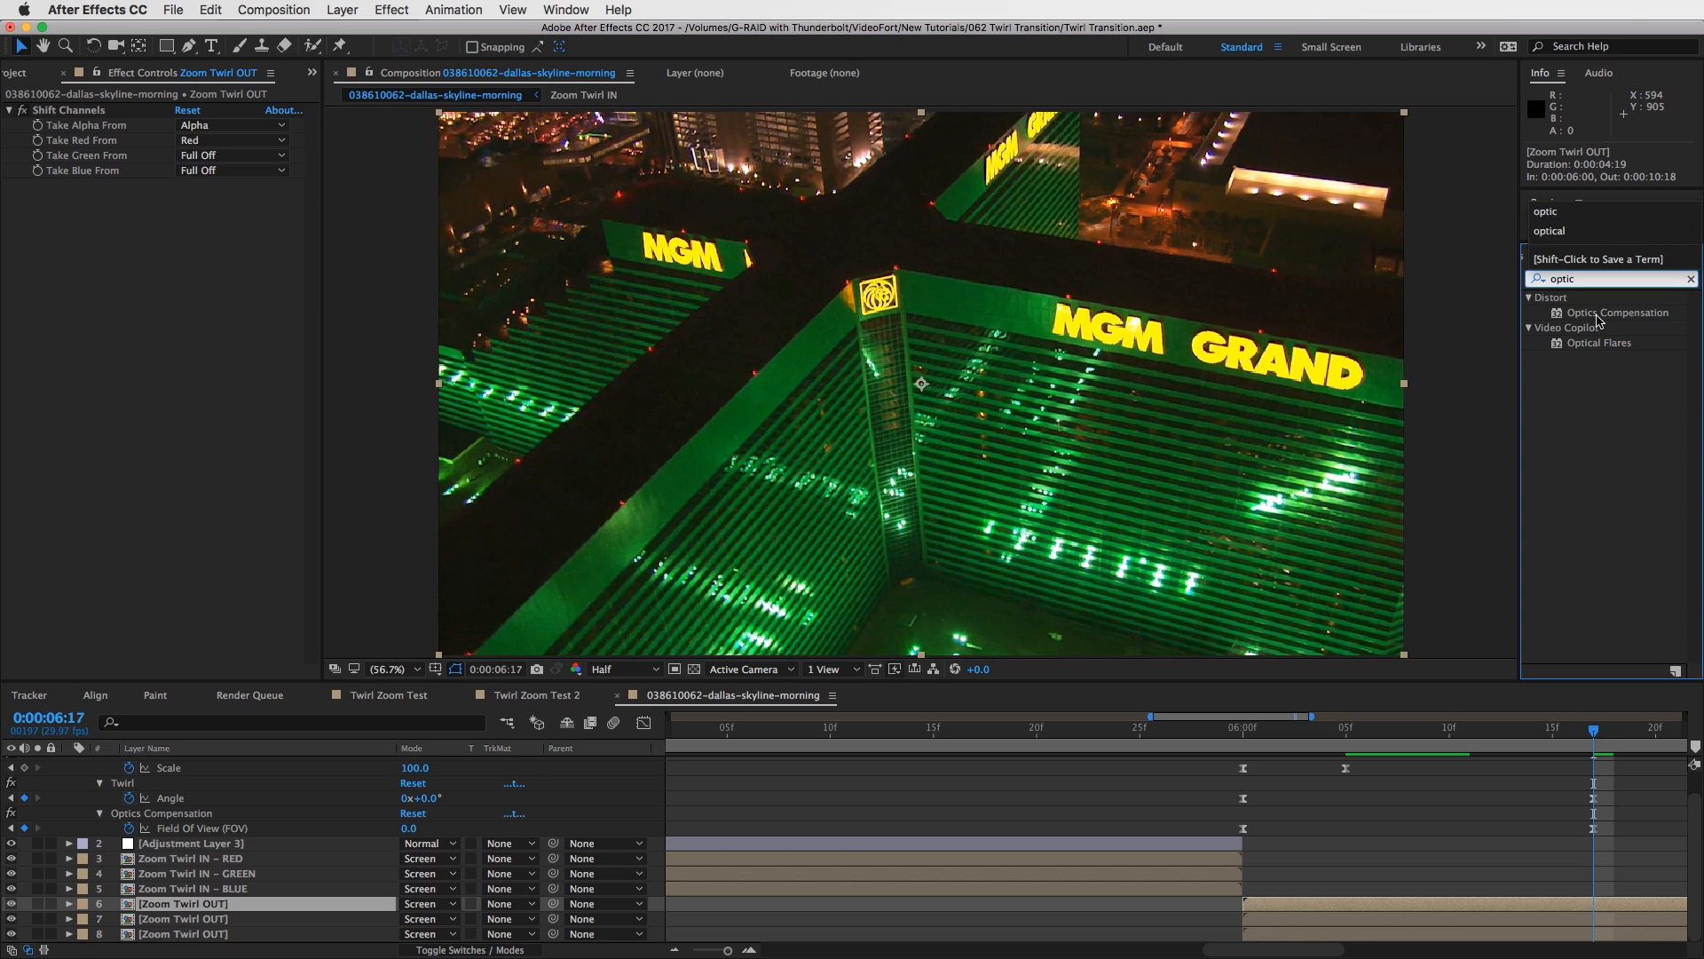
drag(1597, 318, 155, 280)
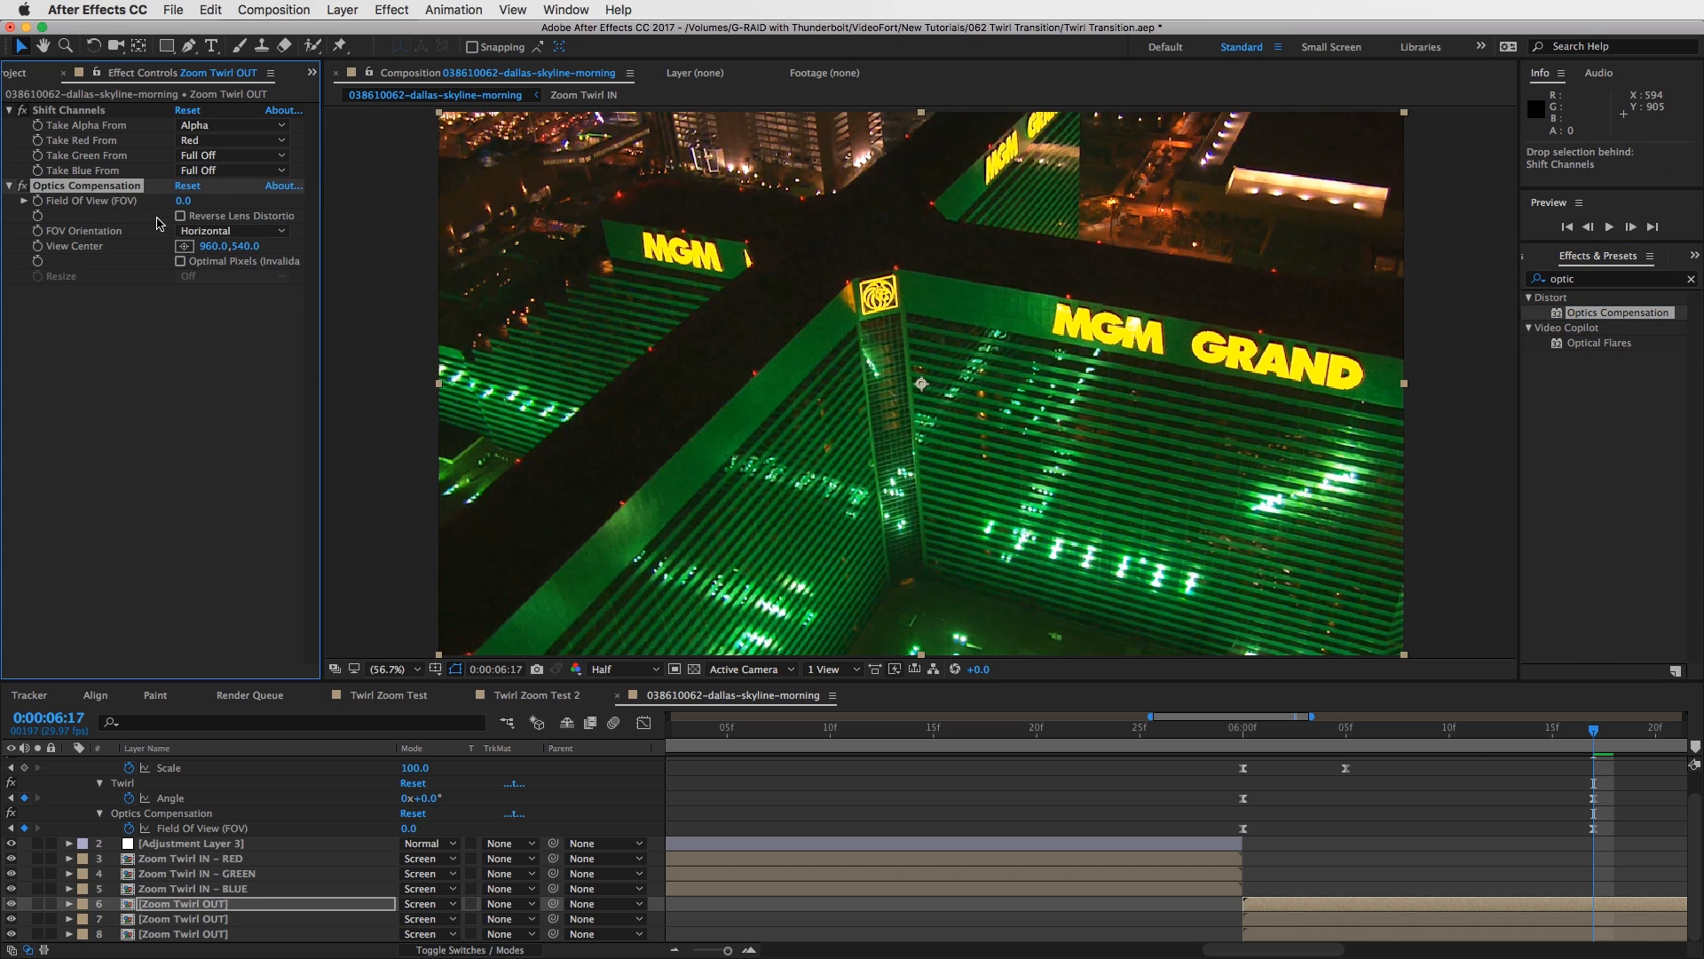
Enable Reverse Lens Distortion and keyframe Field Of View on the uppermost Zoom Twirl OUT layer: 0 at 0:00:06:17 and 125 at 0:00:06:00.
click(181, 216)
click(38, 200)
drag(1404, 726, 1242, 728)
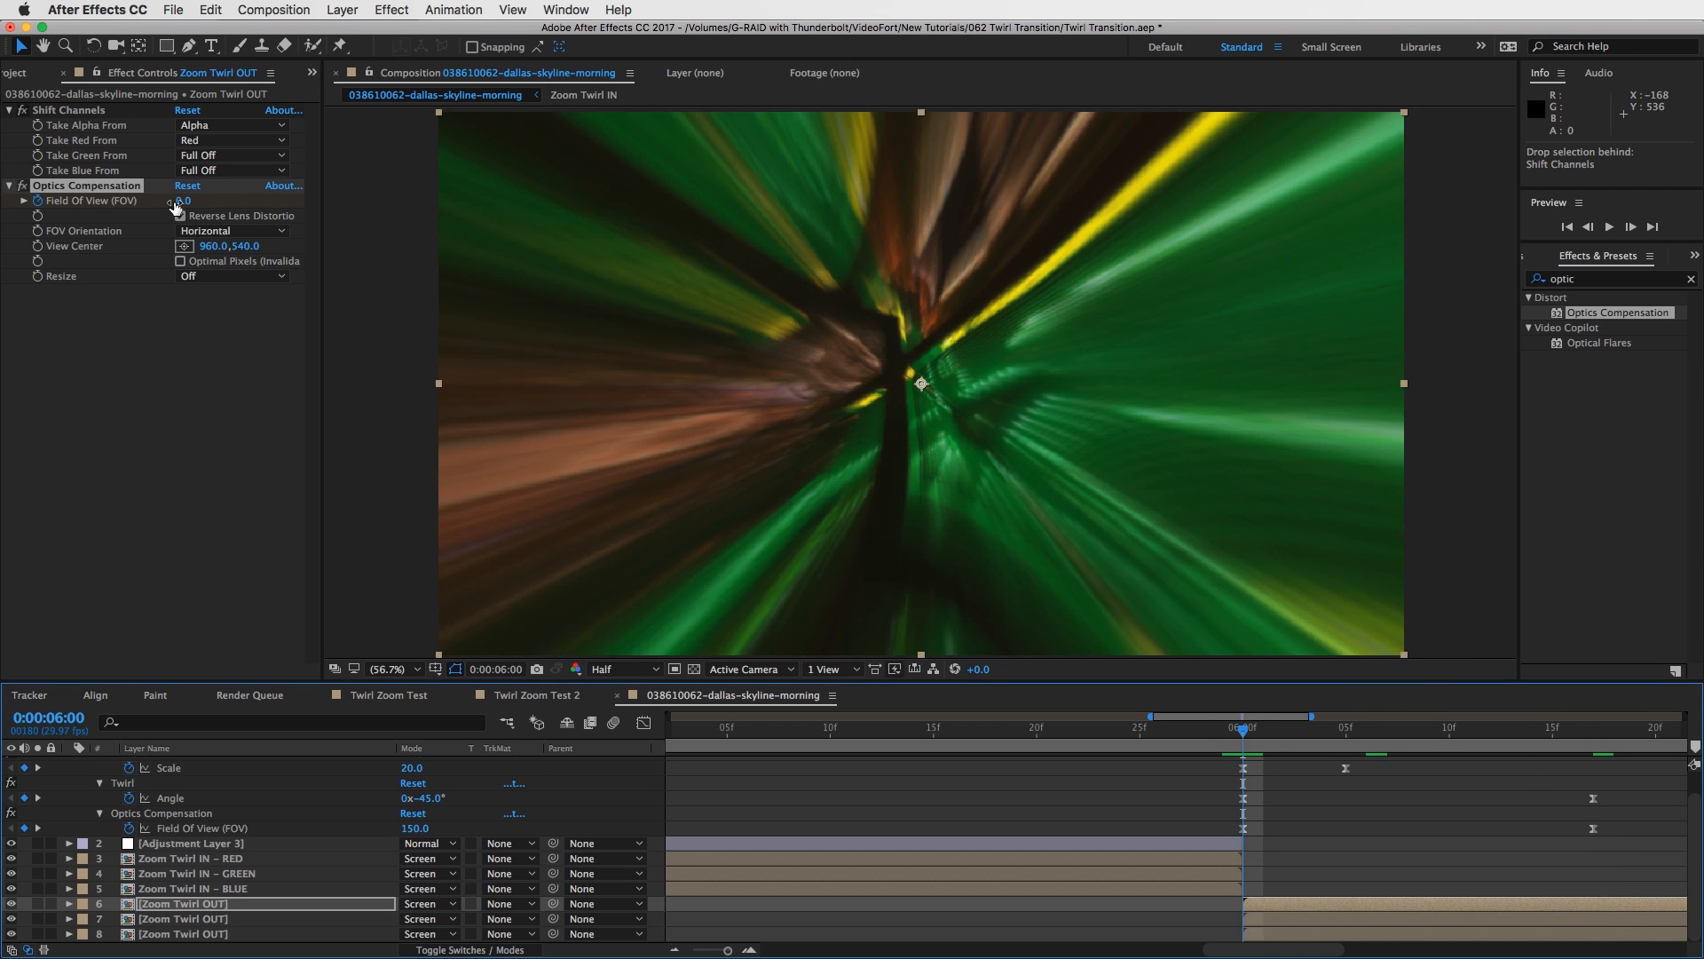
click(180, 201)
key(Return)
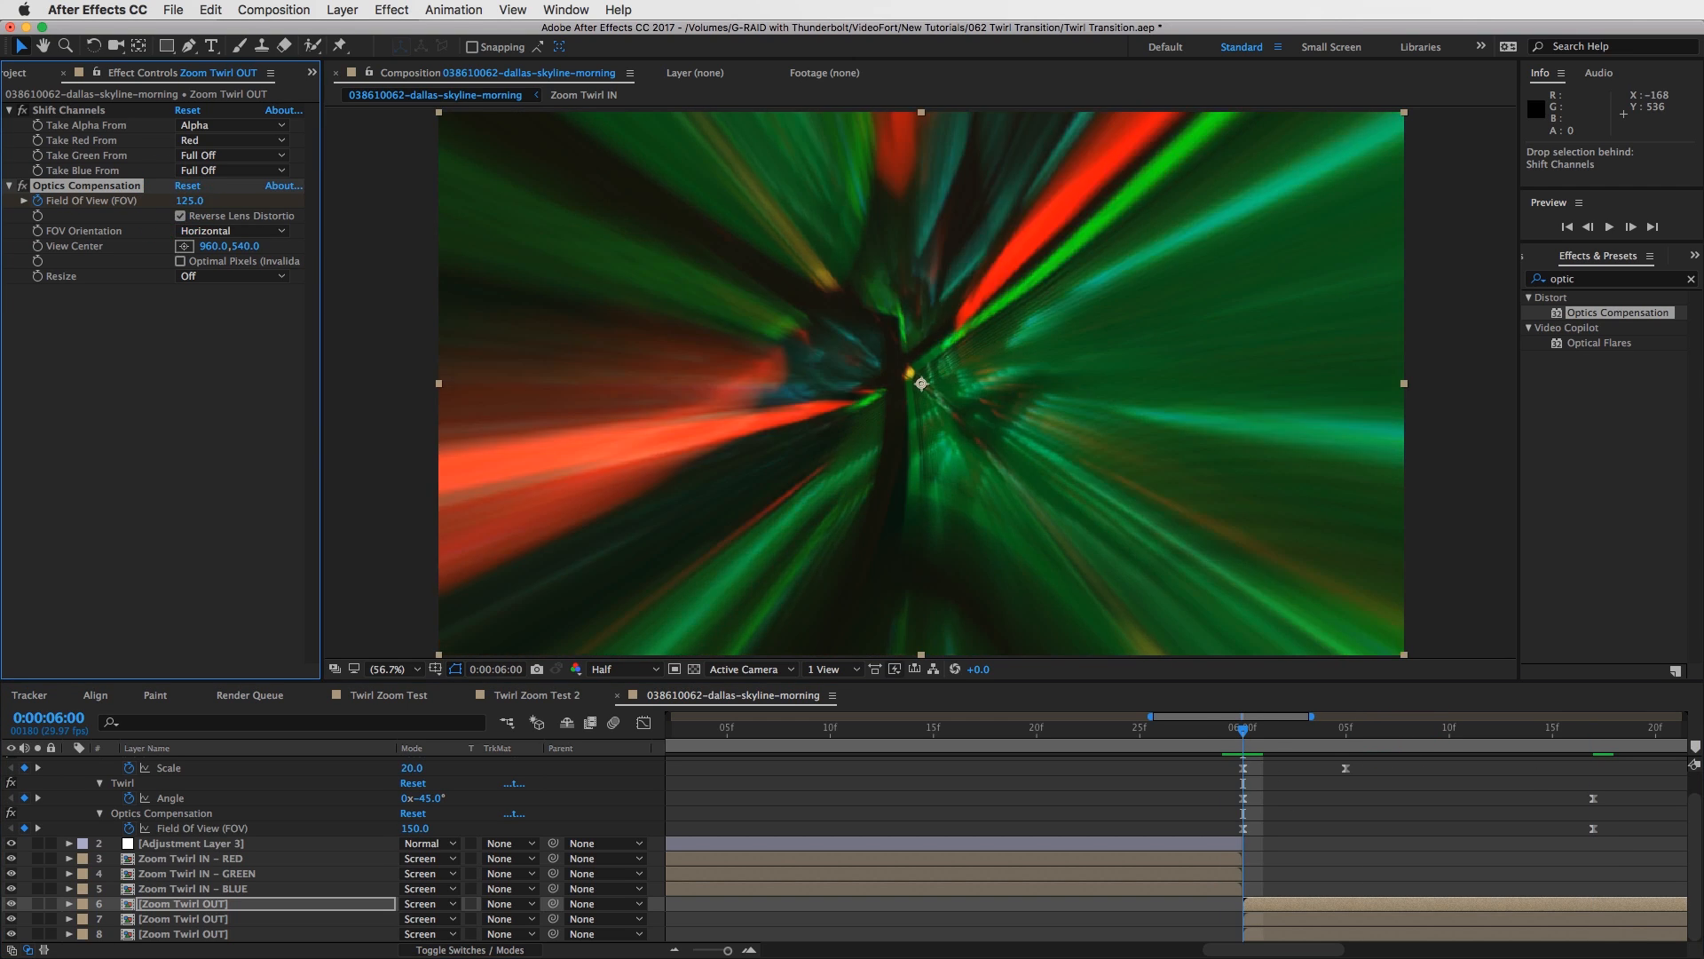
Set the work area from 0:00:03:23 to 0:00:07:16 and play back the transition between the two clips.
drag(1247, 733, 1223, 785)
click(1611, 227)
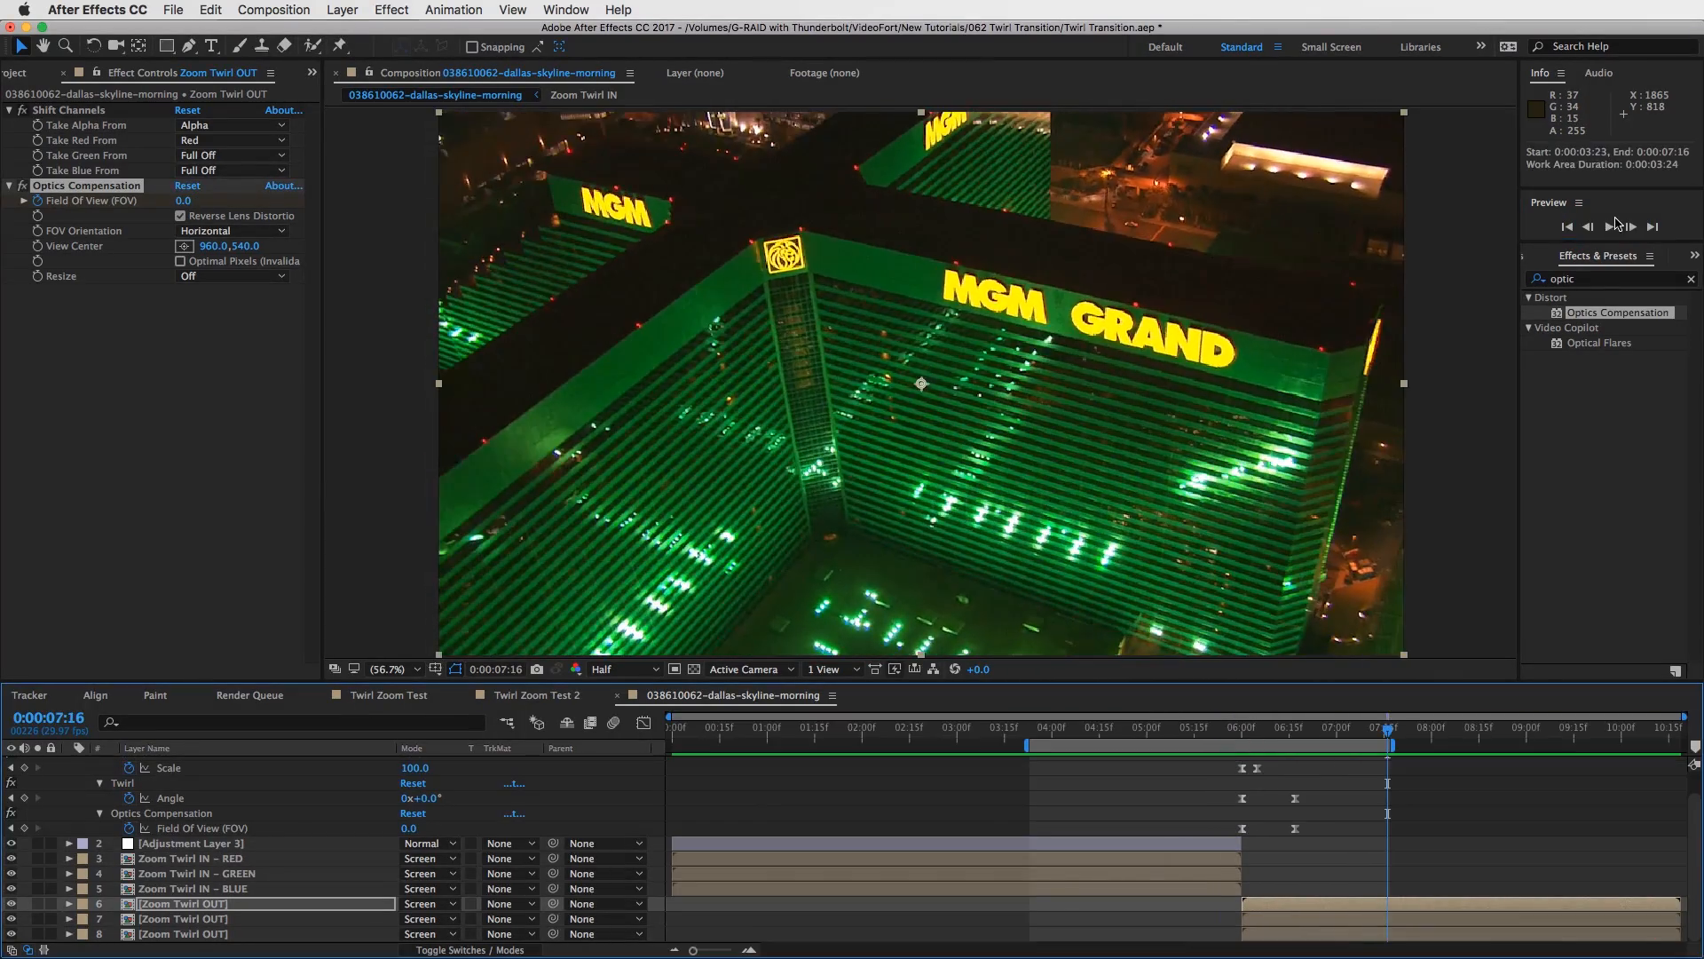
click(1610, 227)
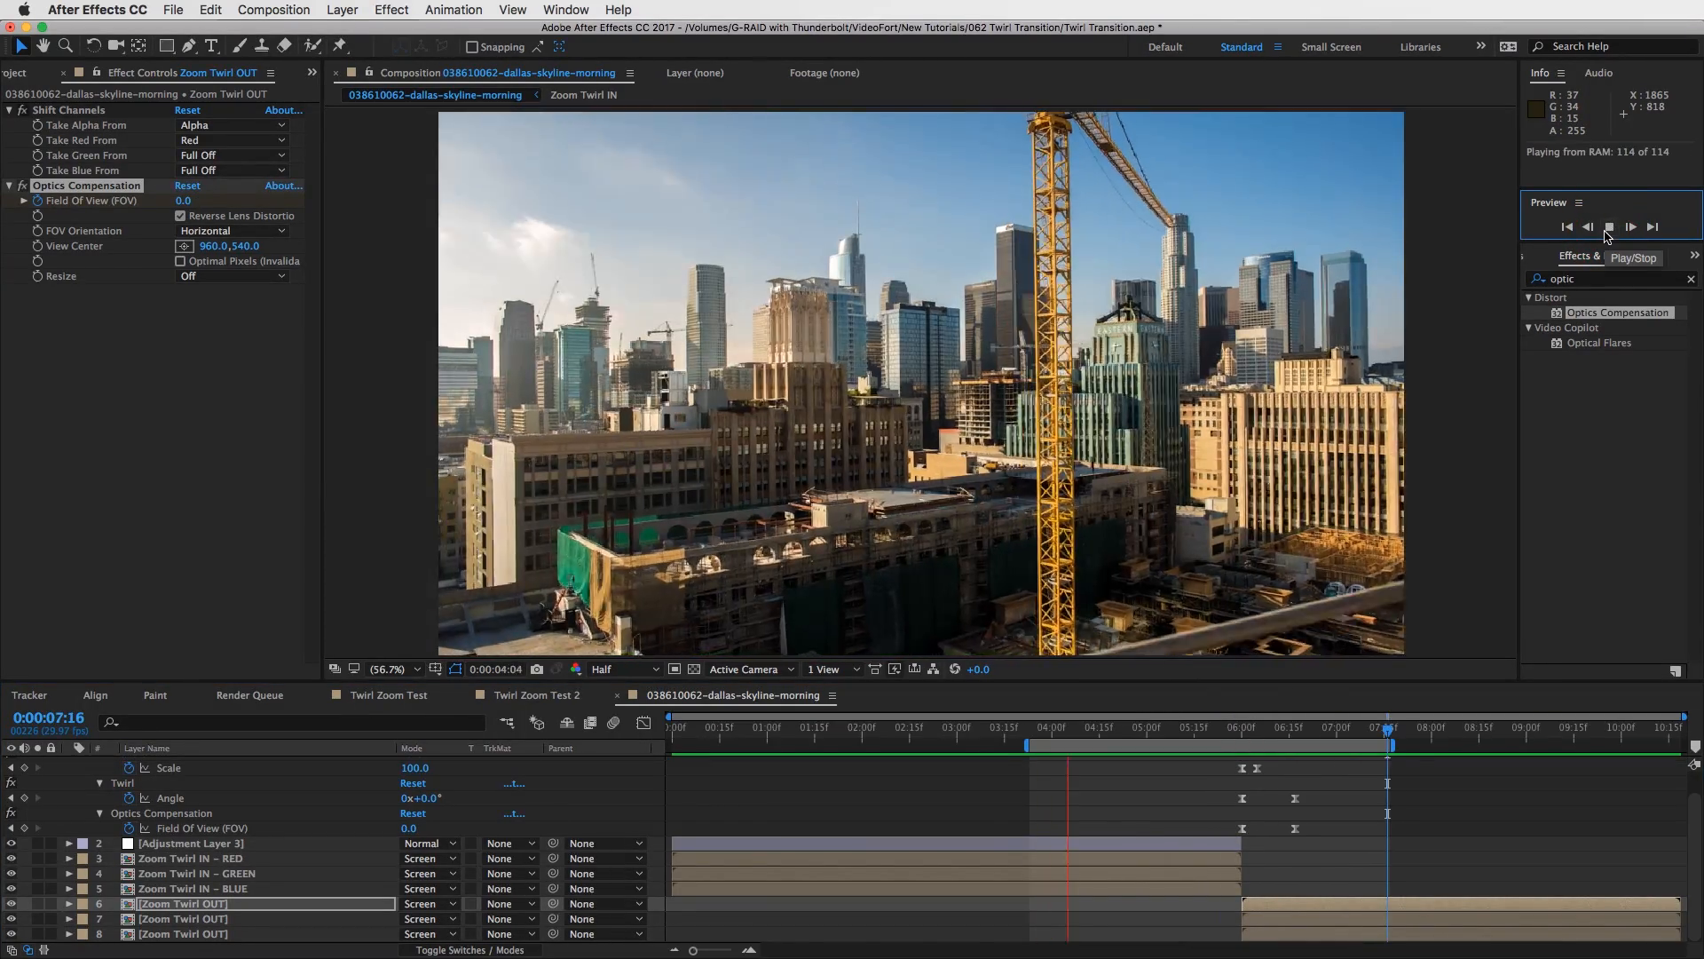
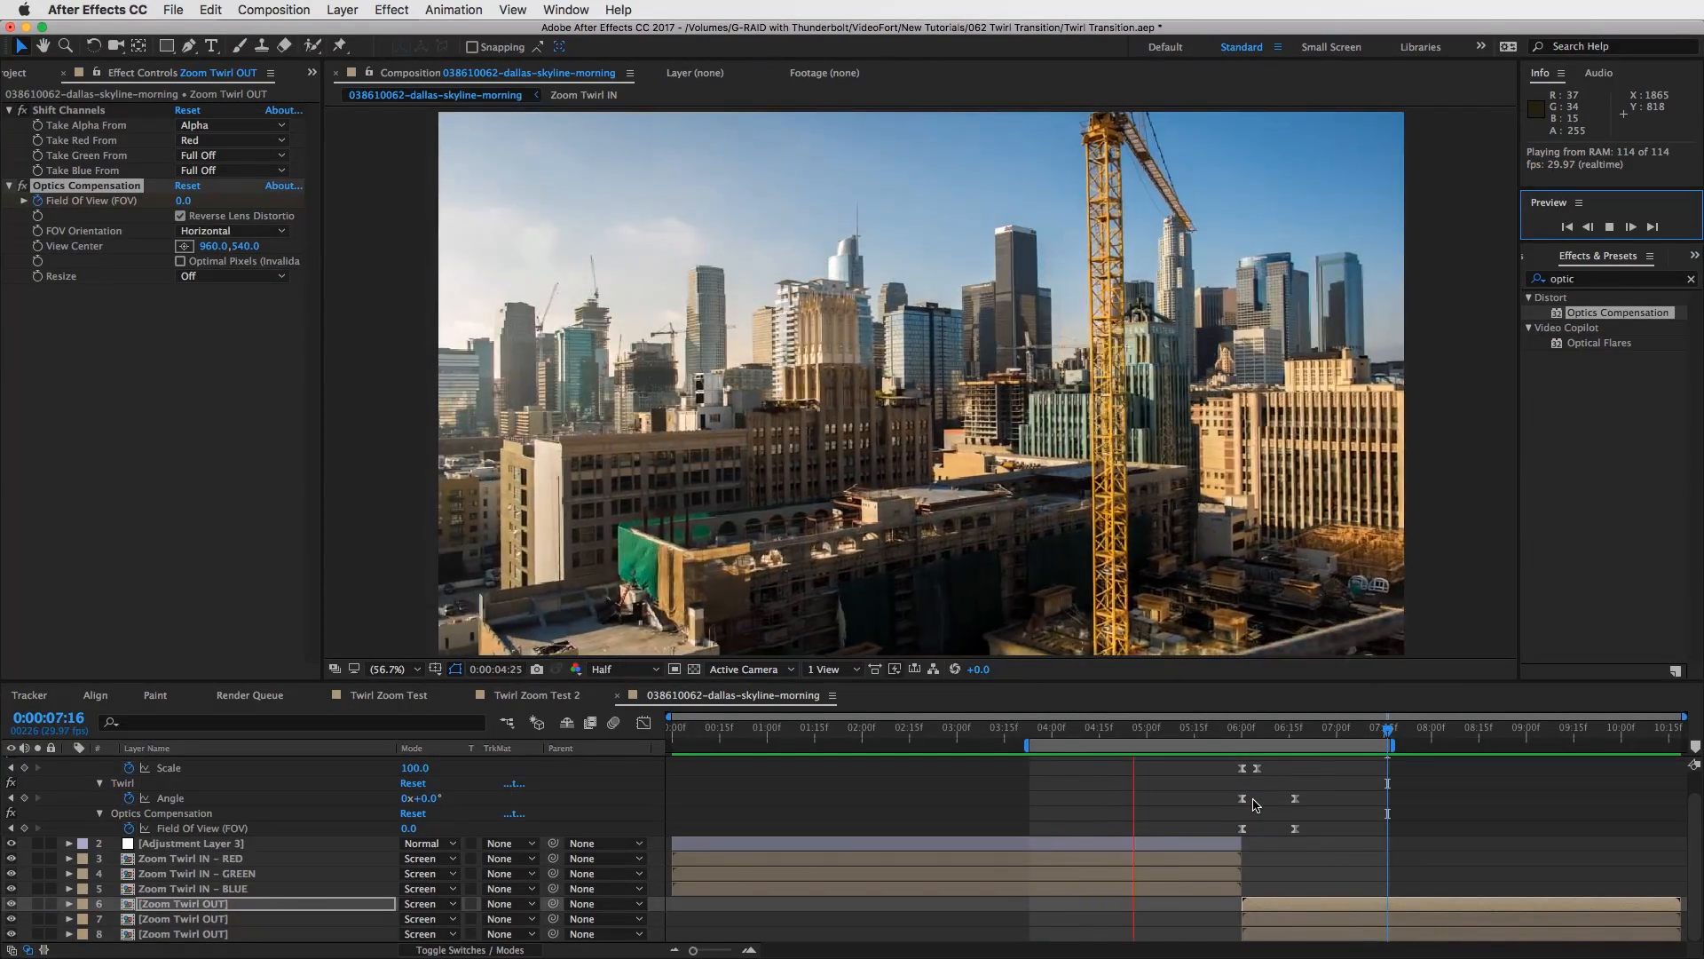
scroll(1255, 804, up, 1)
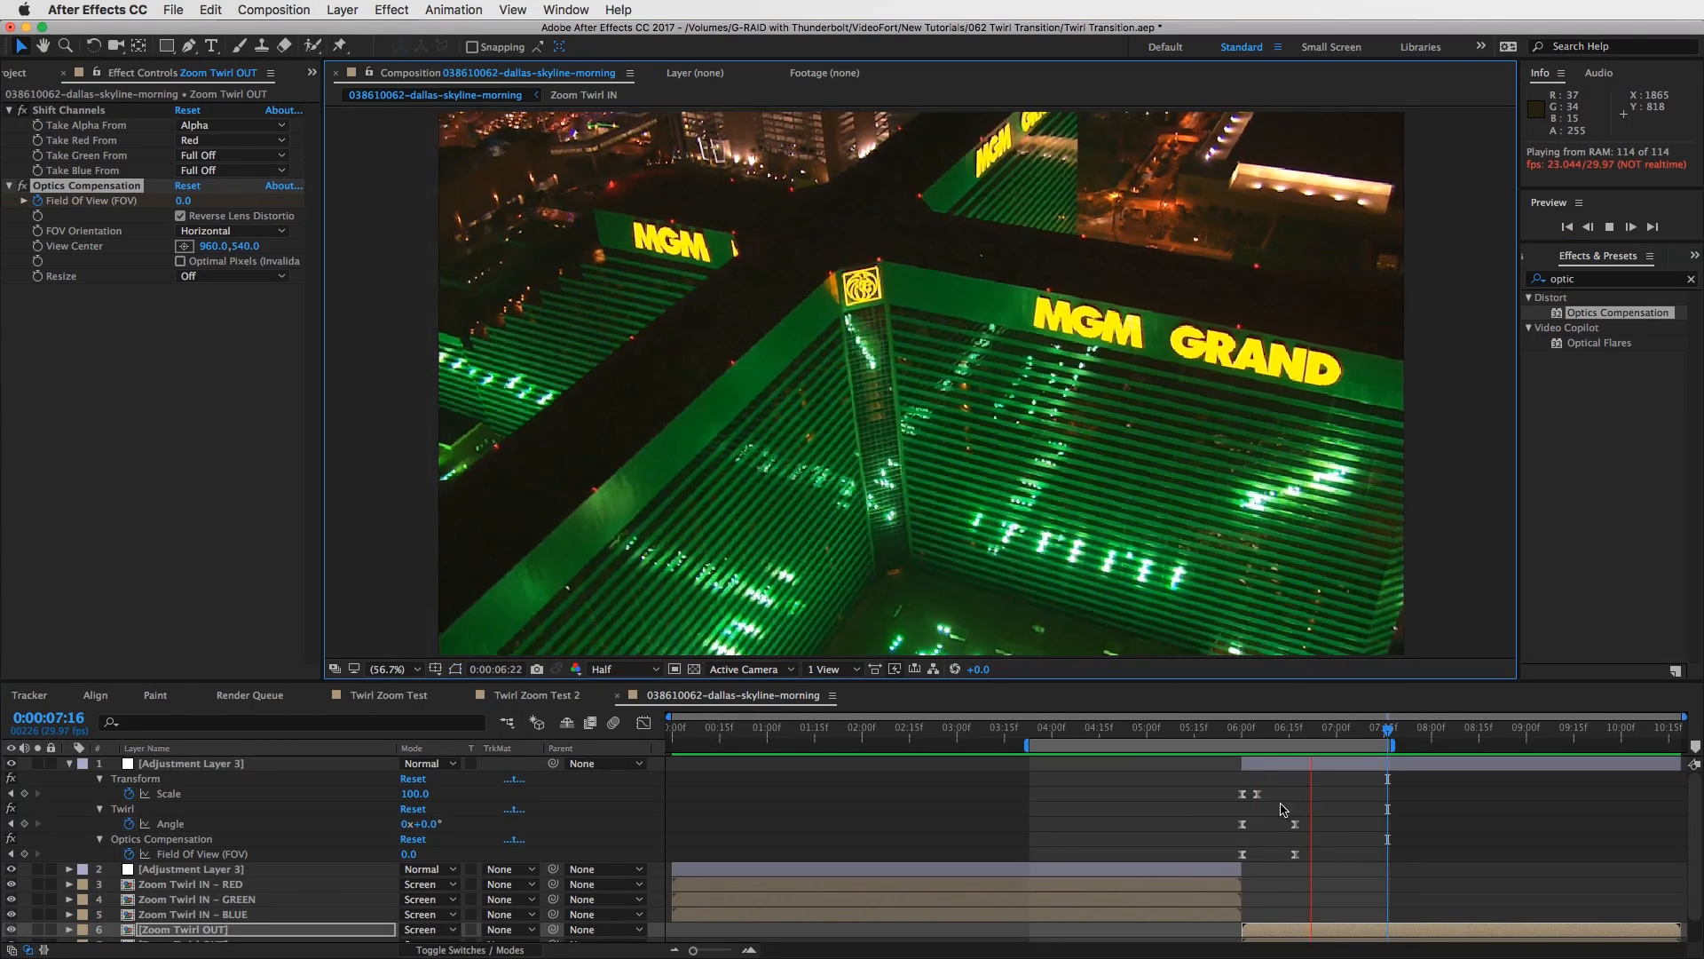
key(space)
Select the top adjustment layer at 0:00:06:14 and search the effects for Bulge.
click(1289, 728)
click(1298, 762)
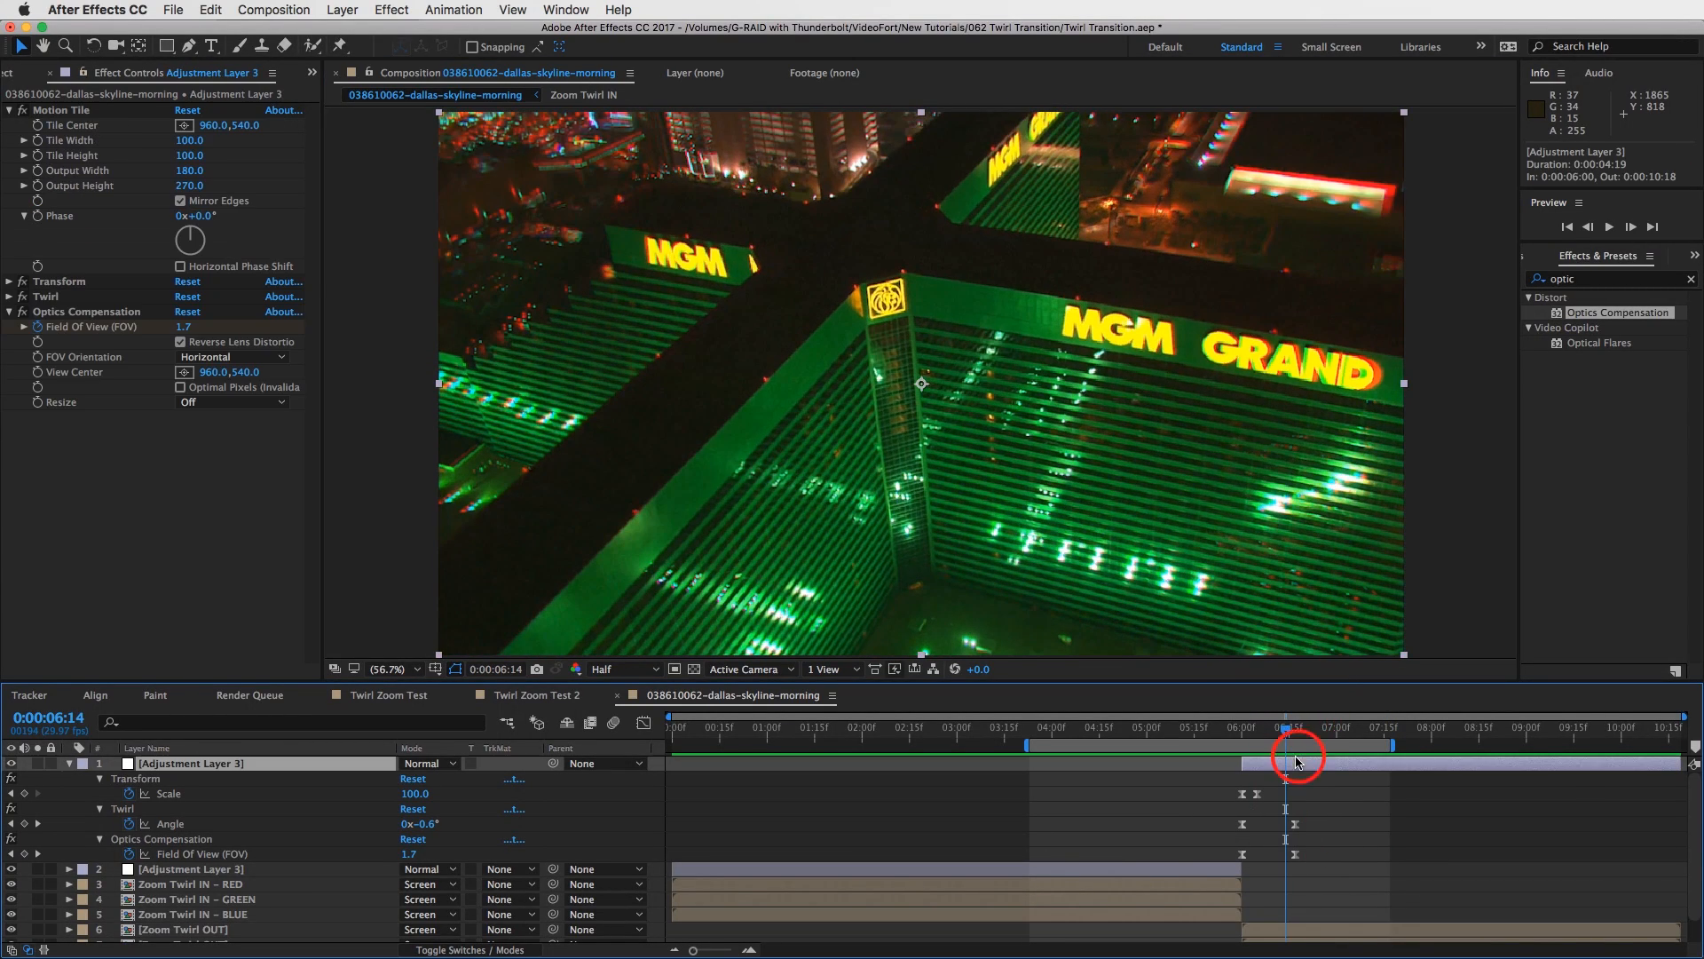
click(1691, 279)
click(1625, 279)
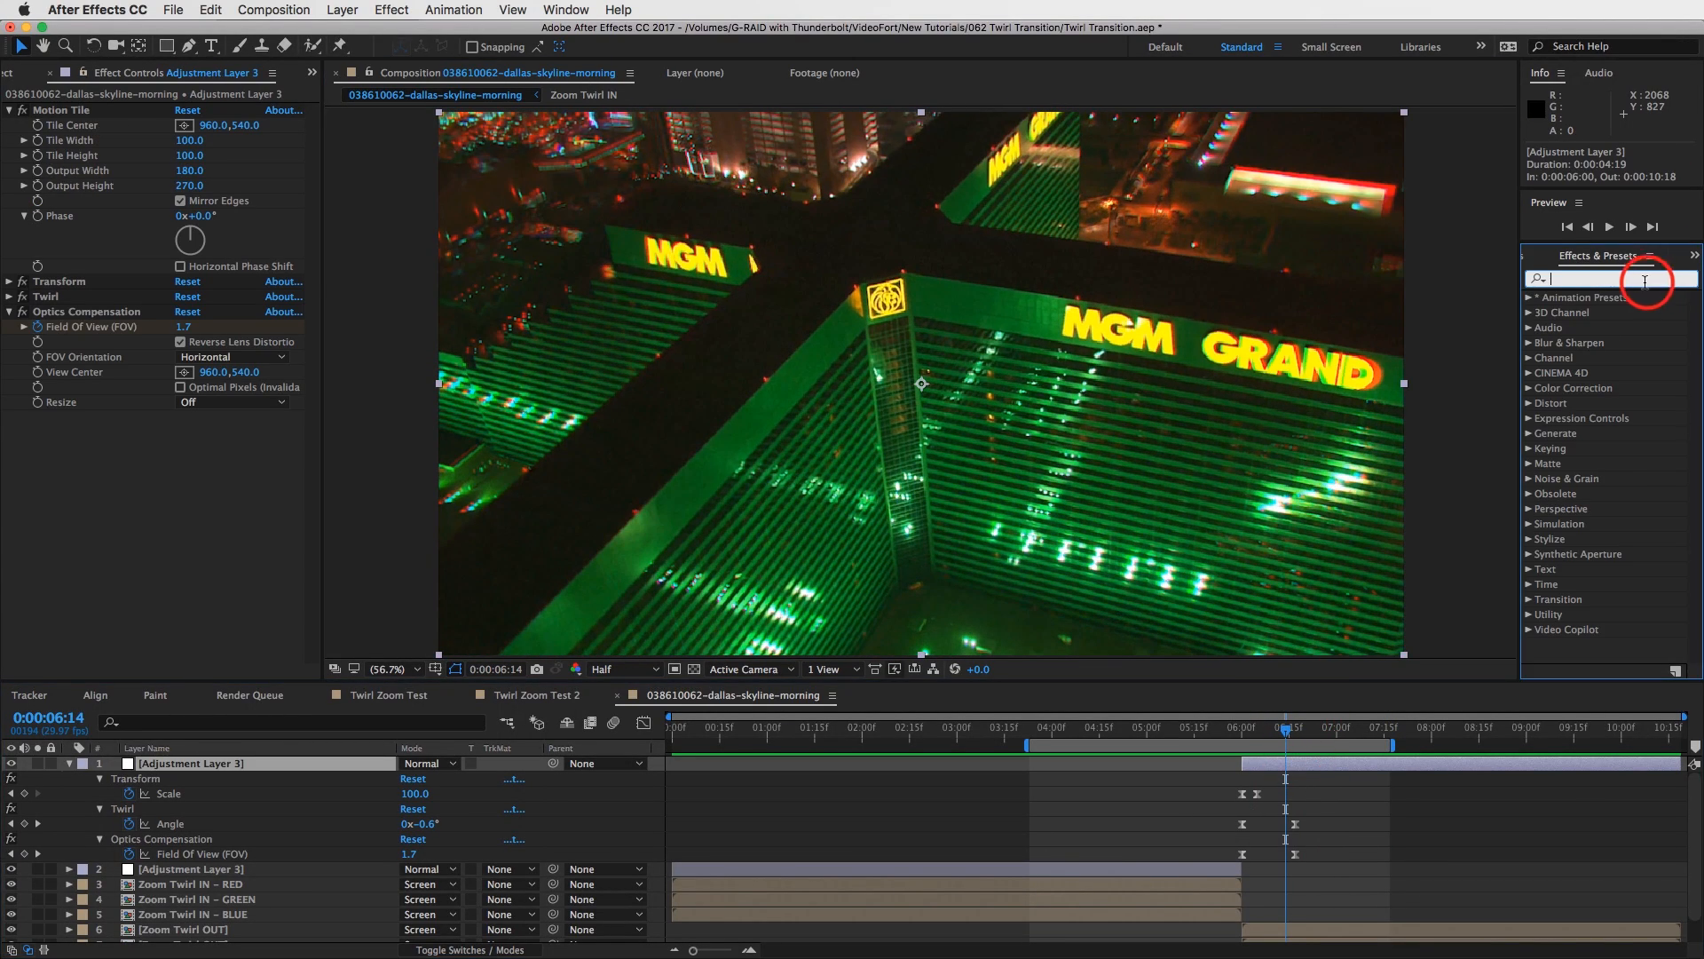
text(bulg)
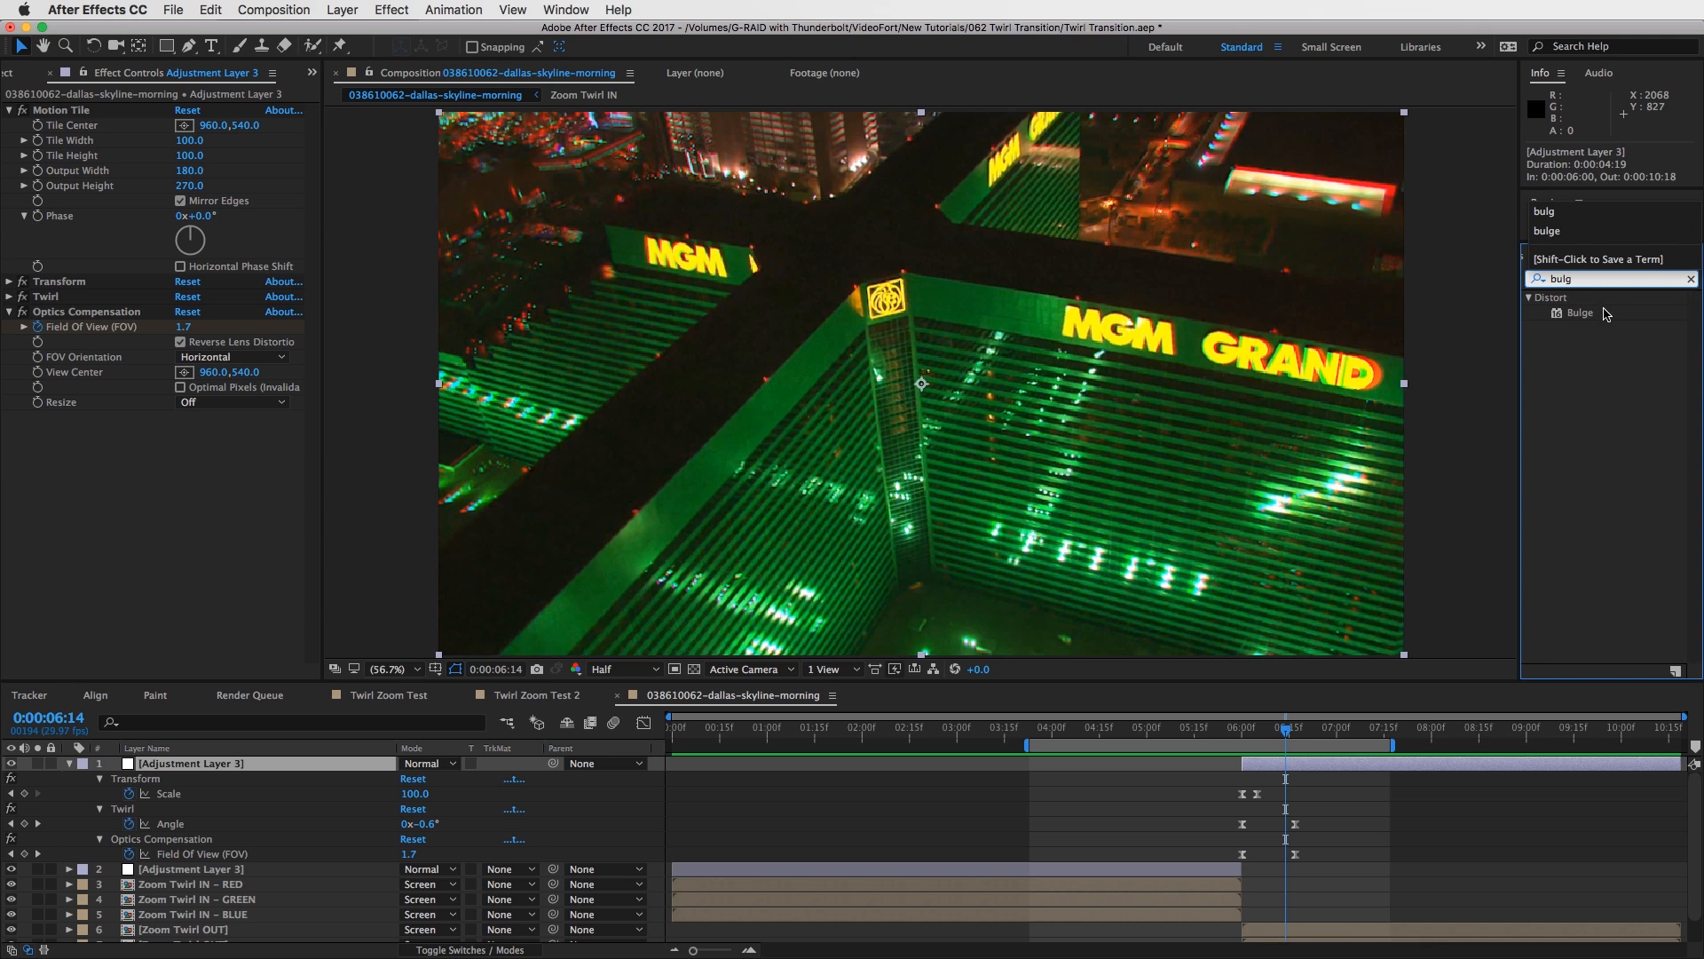
click(1584, 316)
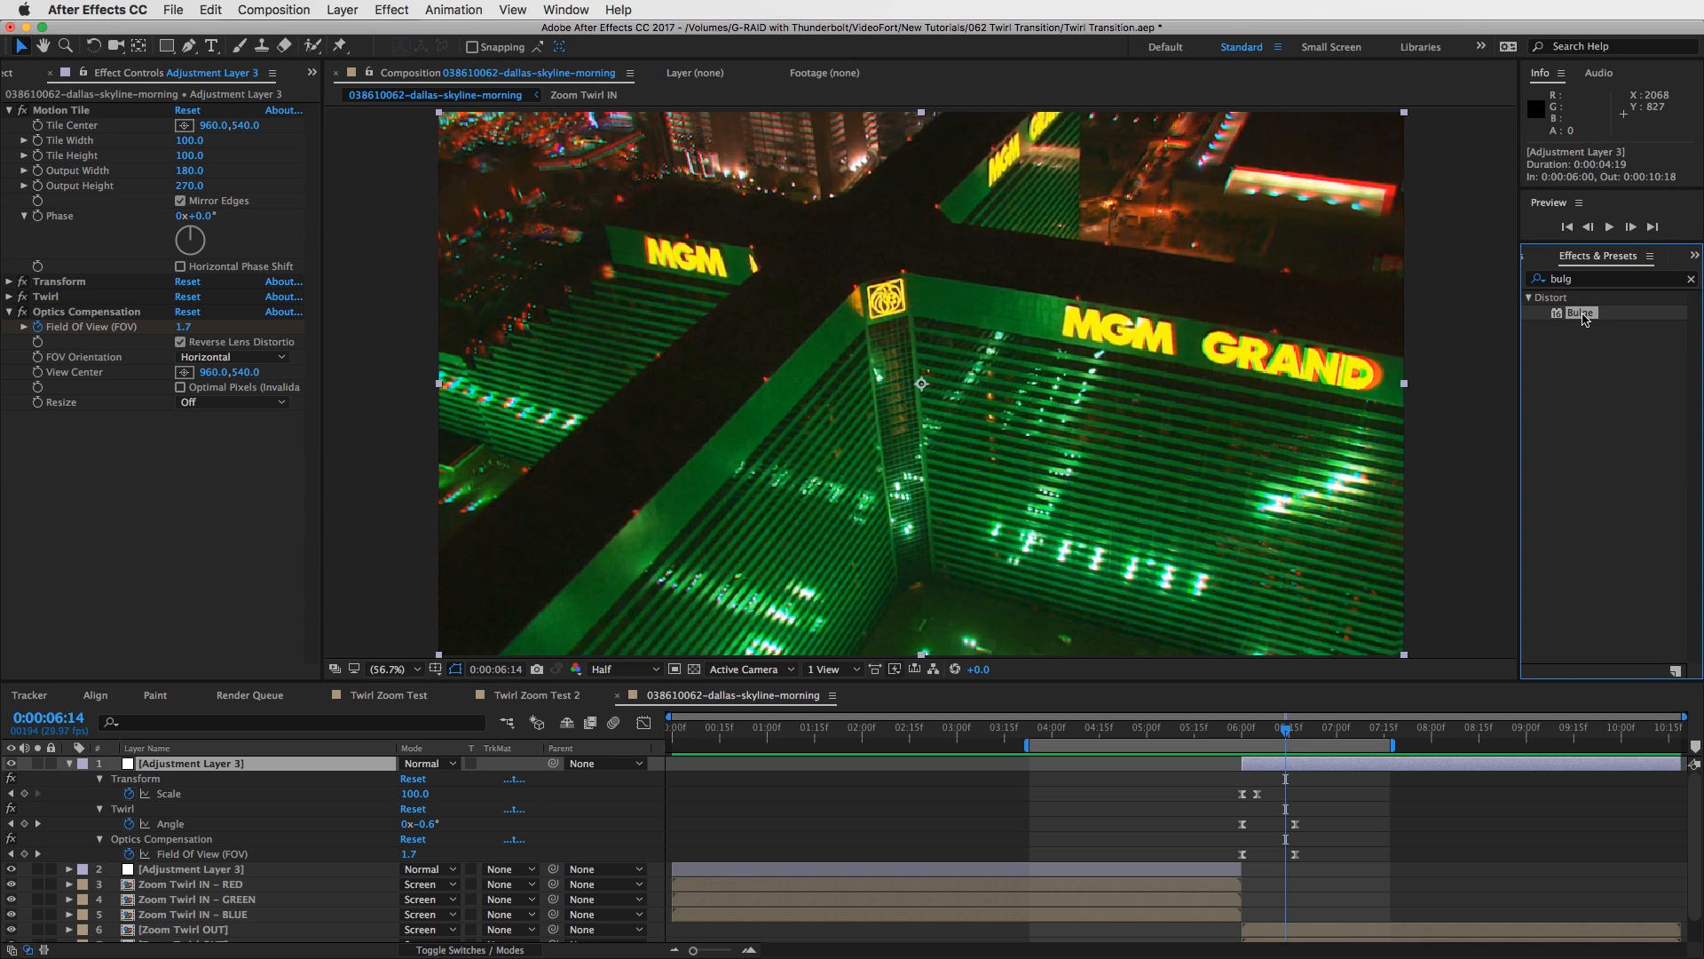
click(1332, 763)
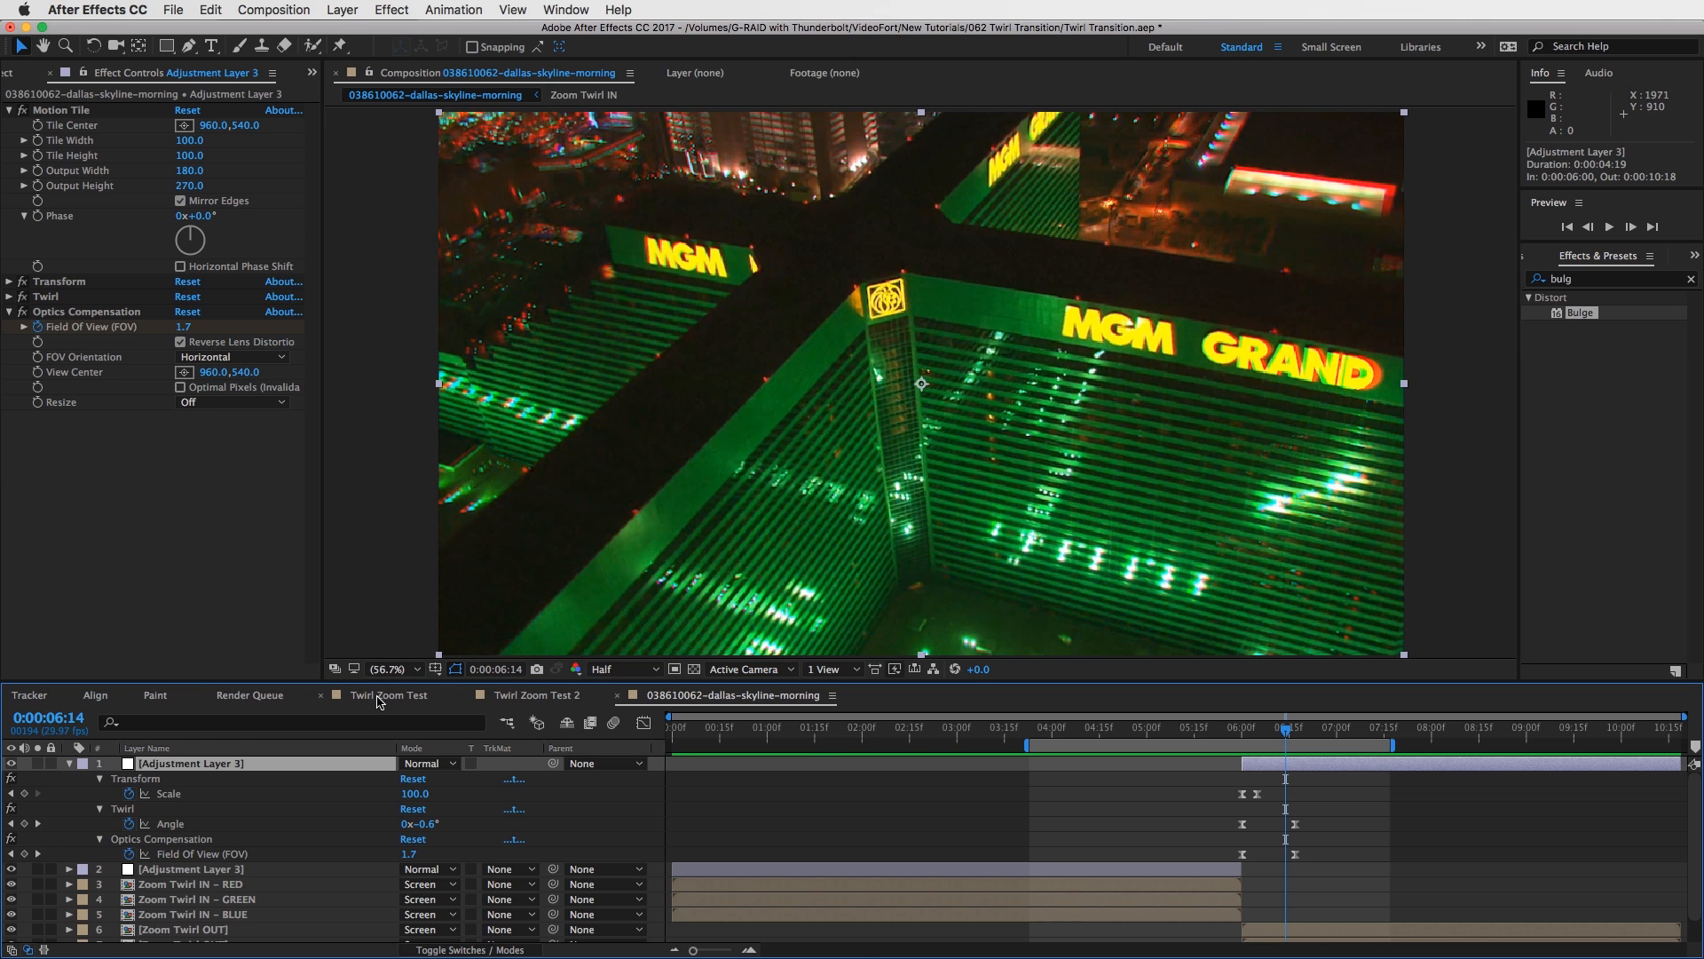
Open the Twirl Zoom Test 2 composition and play its transition to examine the animated Bulge on the outgoing adjustment layer.
click(382, 695)
drag(1298, 735, 1405, 733)
click(542, 701)
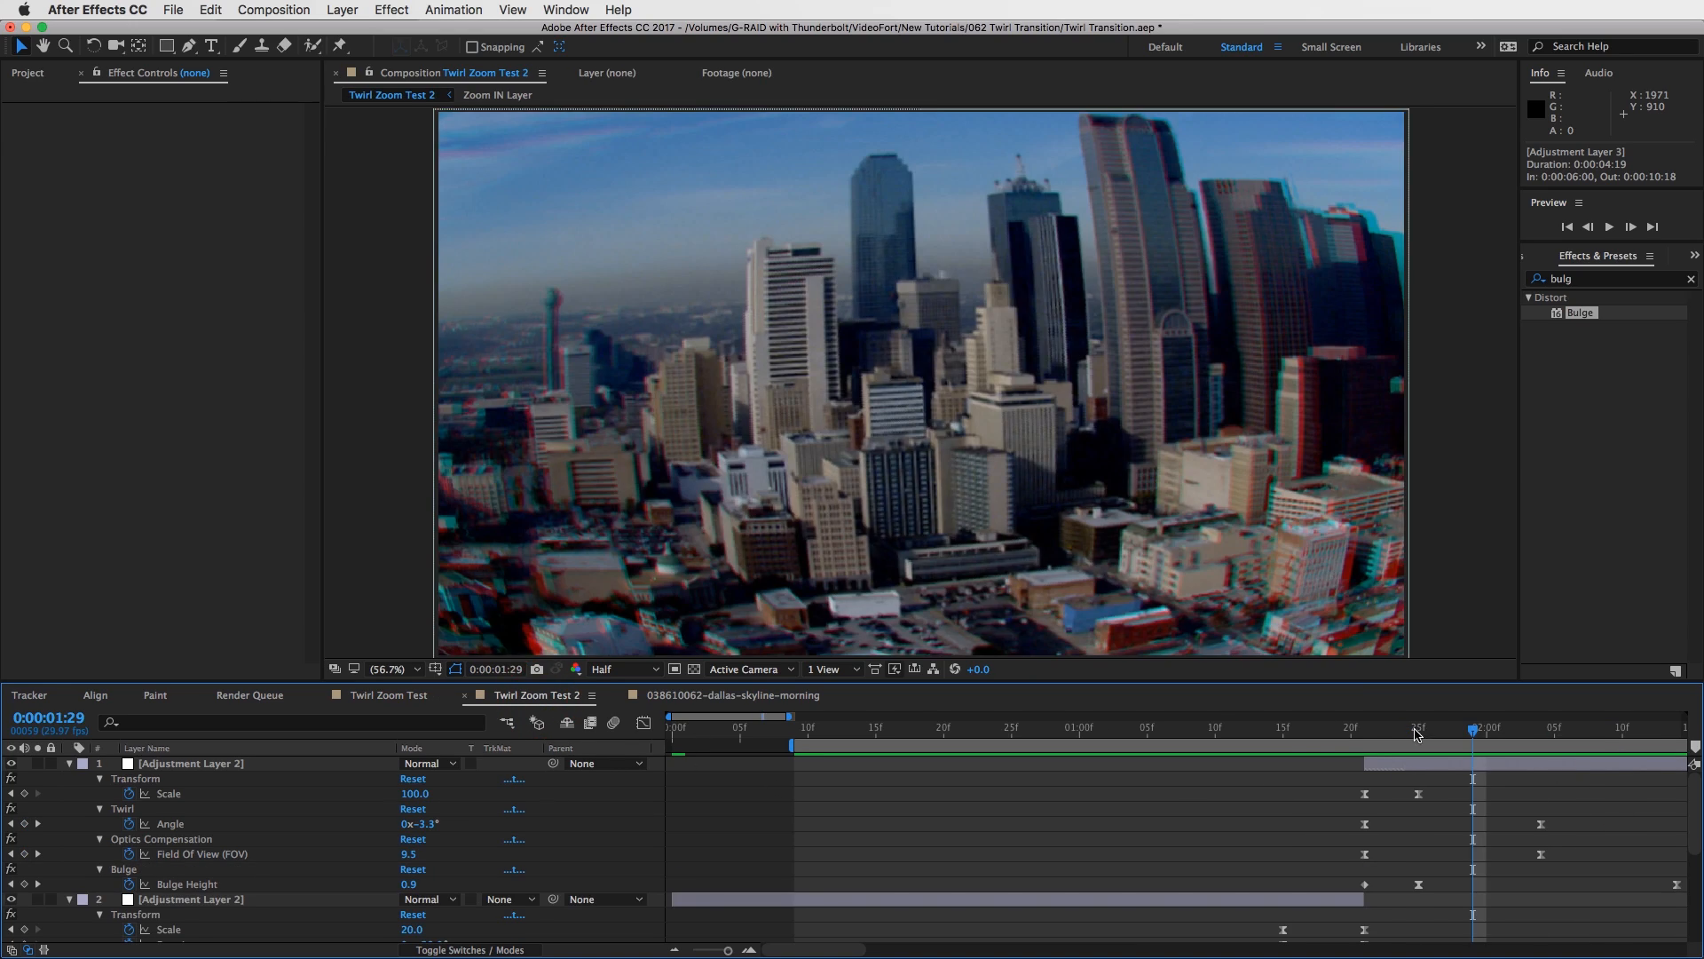
click(1413, 735)
key(space)
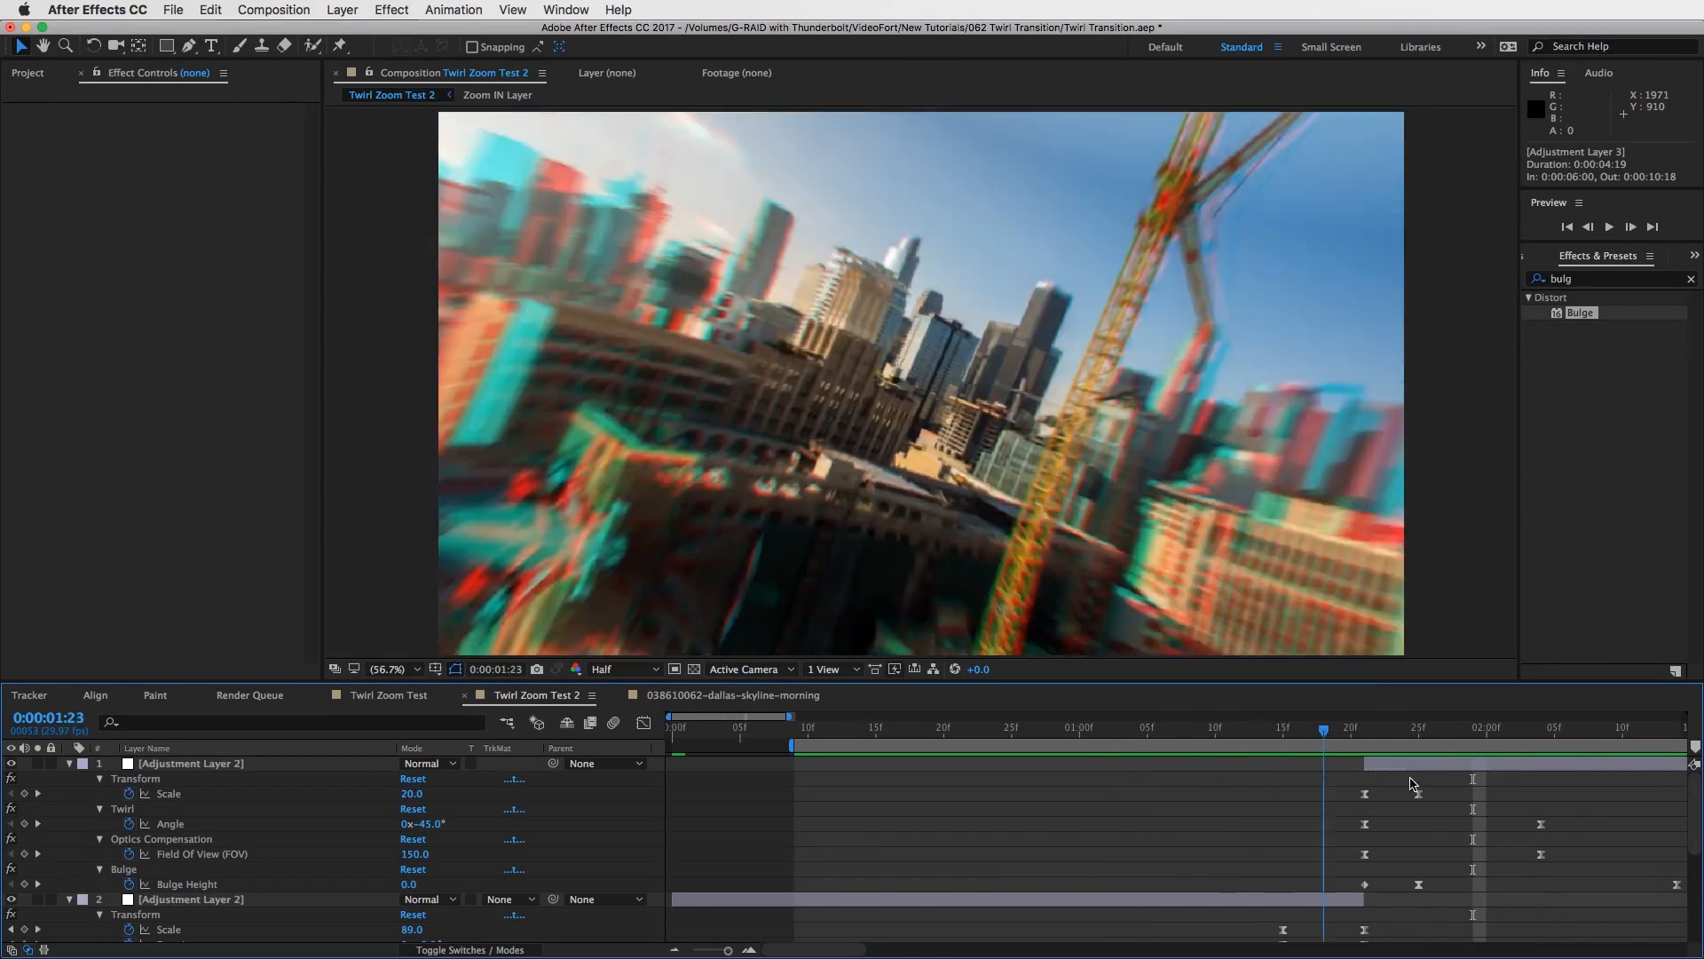
key(space)
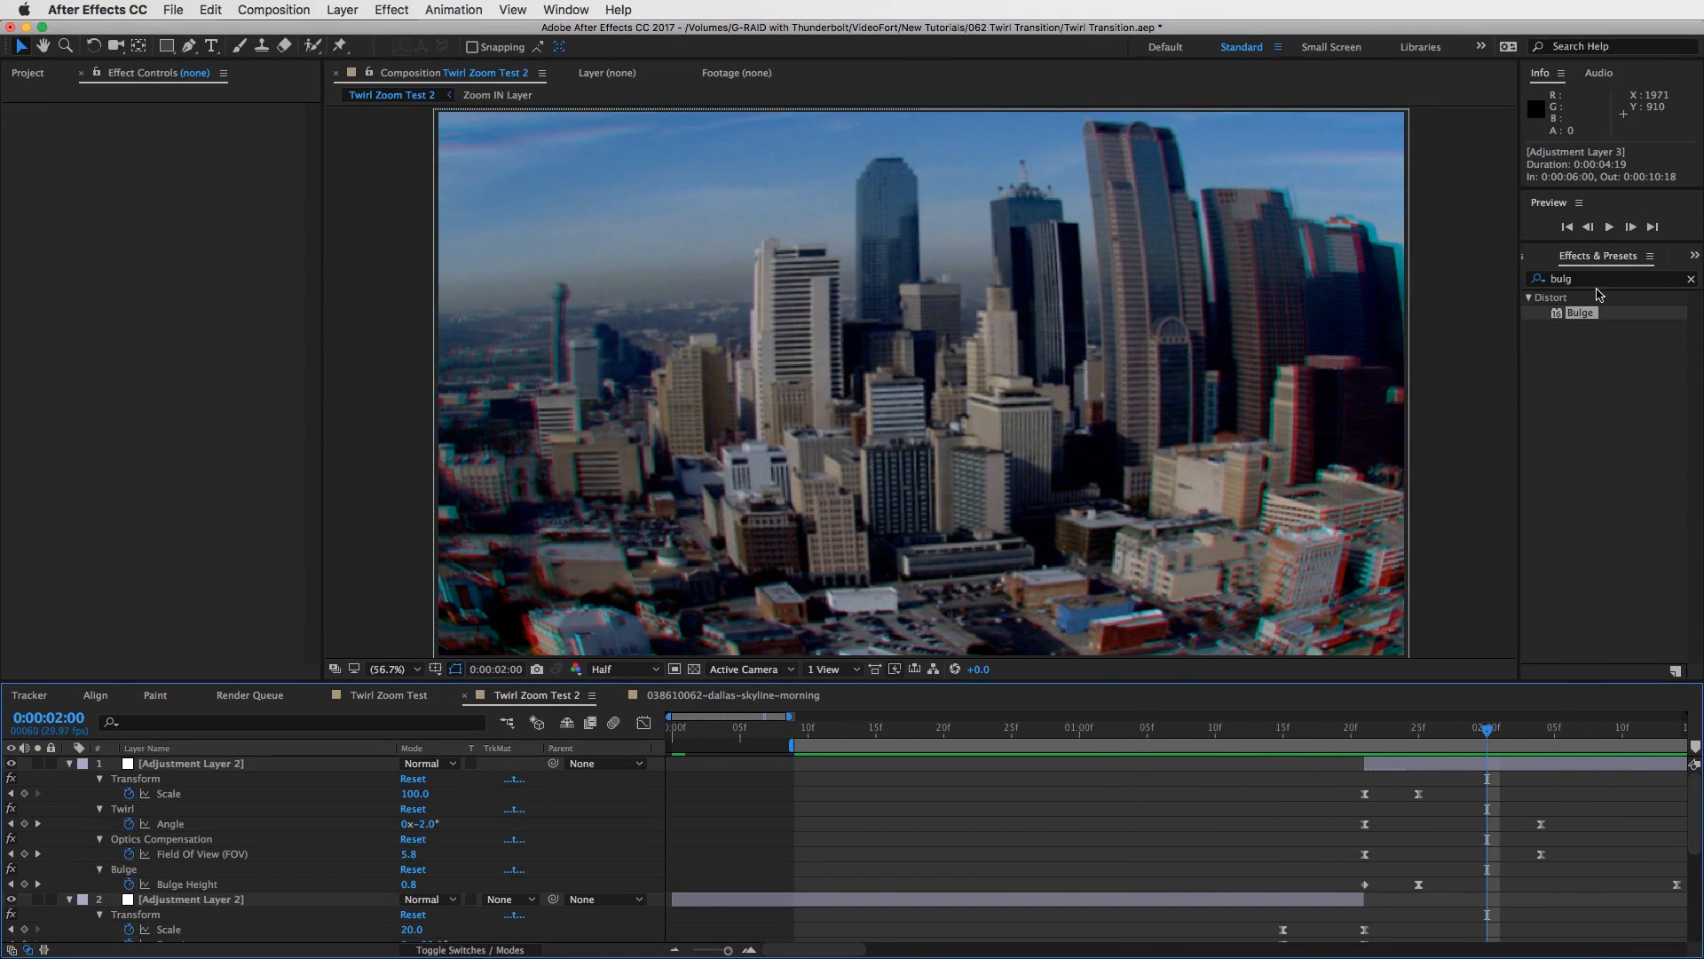
Clear the effects search, return to the 038610062-dallas-skyline-morning composition and move to 0:00:07:05.
click(1692, 281)
click(760, 695)
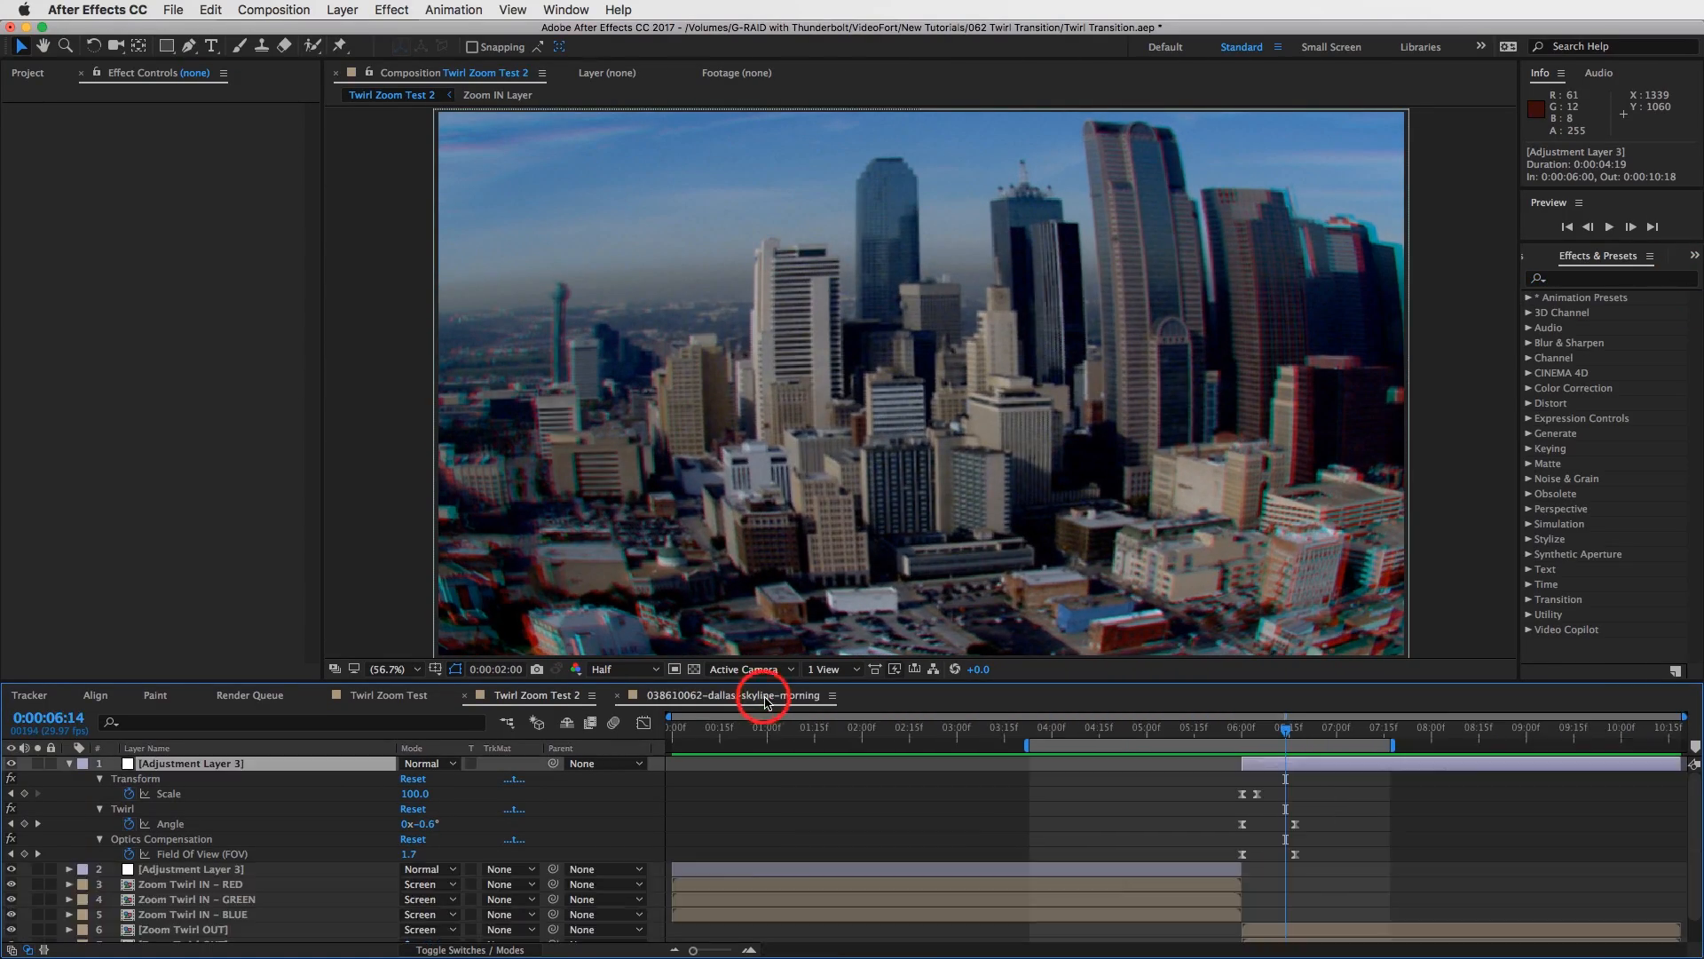
drag(1303, 735, 1394, 733)
scroll(1260, 844, down, 1)
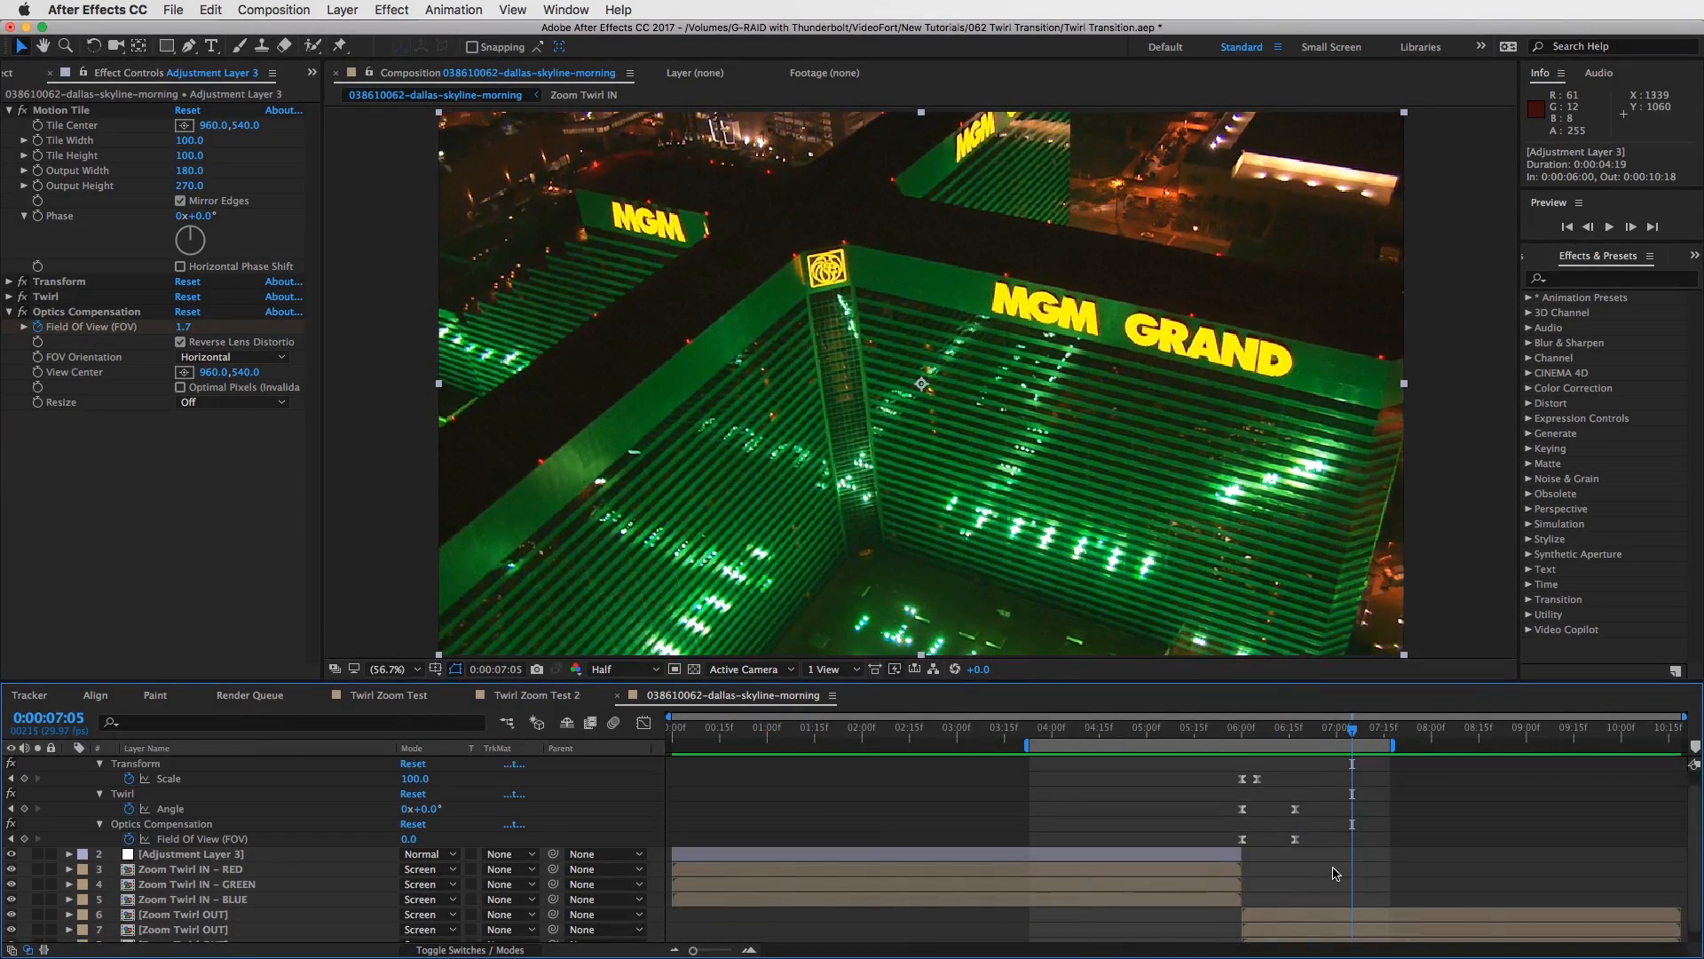
scroll(1305, 813, up, 1)
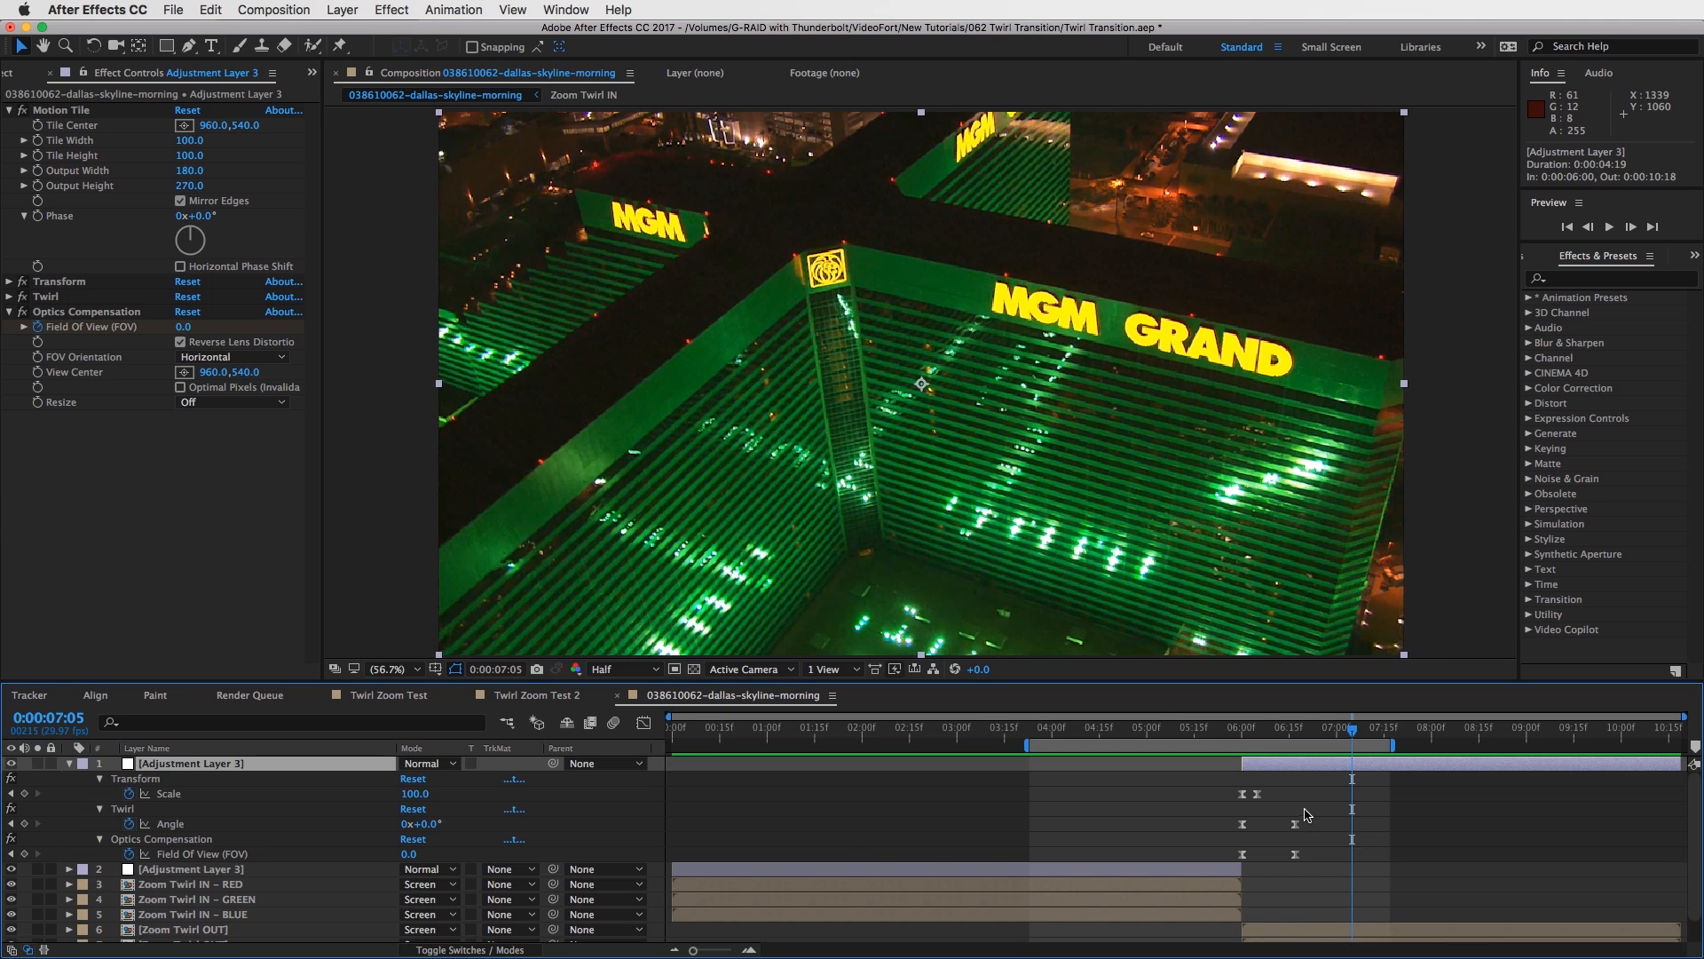
Collapse the top adjustment layer, move to 0:00:06:29 and select the Zoom Twirl IN – RED layer to show its effects.
click(70, 764)
drag(1287, 742, 1334, 729)
click(1225, 790)
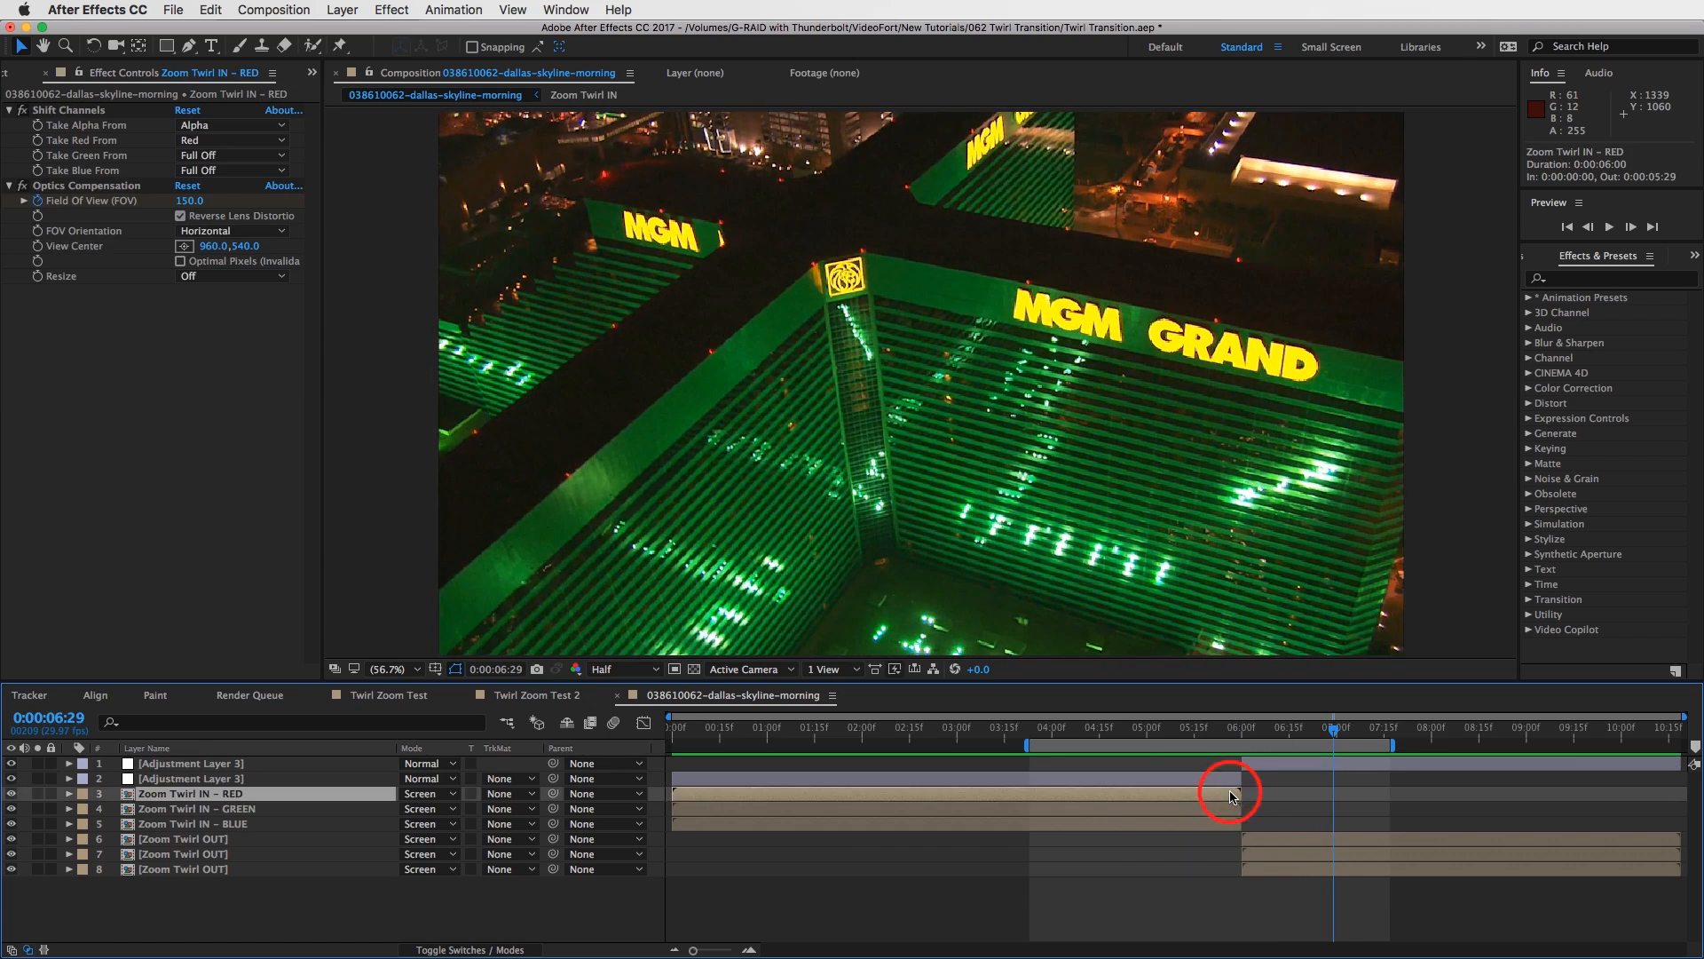
click(1282, 835)
click(1223, 801)
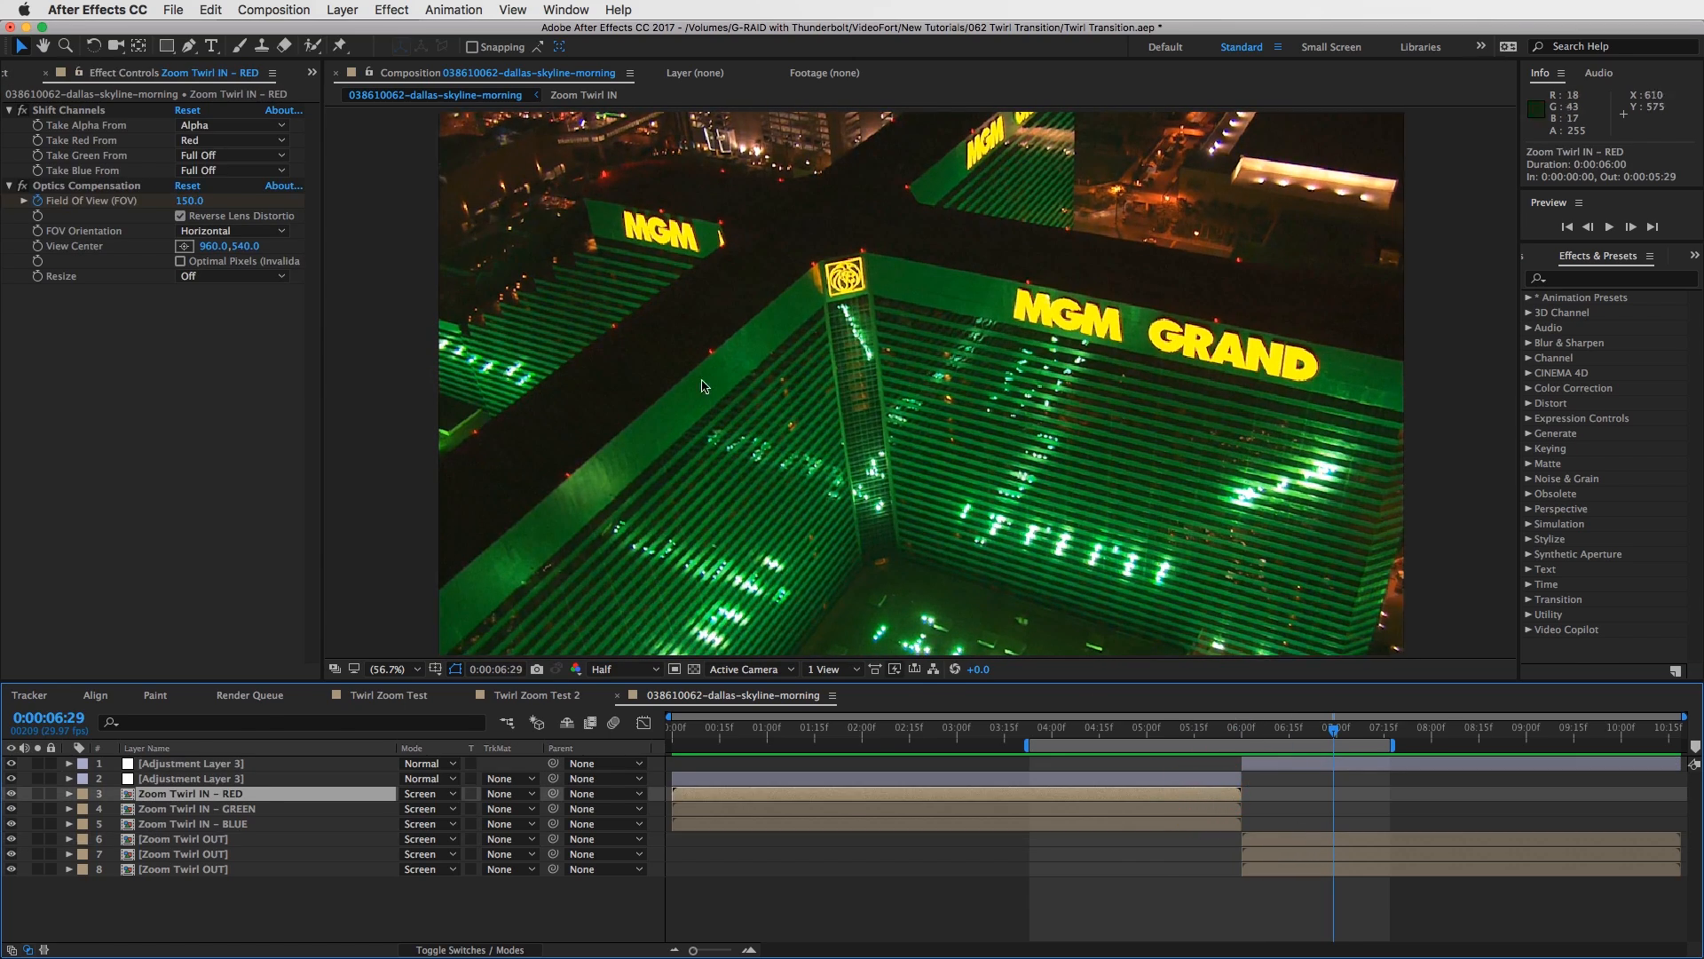